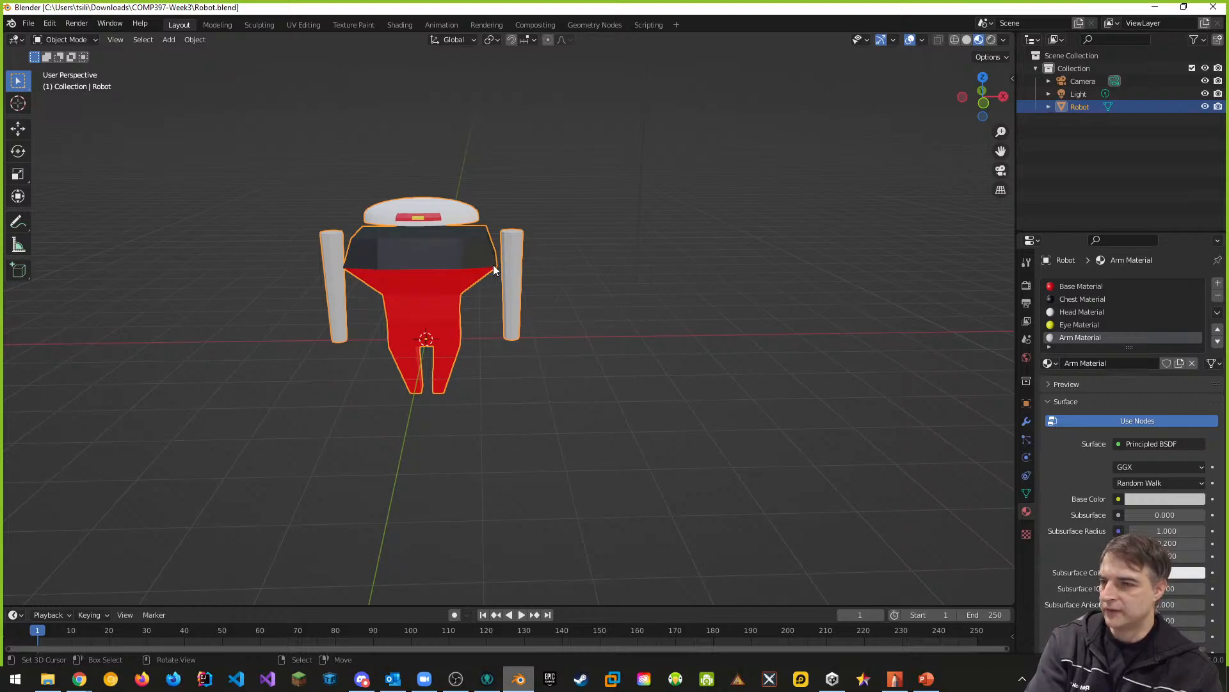
- Switch to Unity Hub and open the COMP397-W2022-Week3 project
{"action": "left_click", "coordinate": [832, 680]}
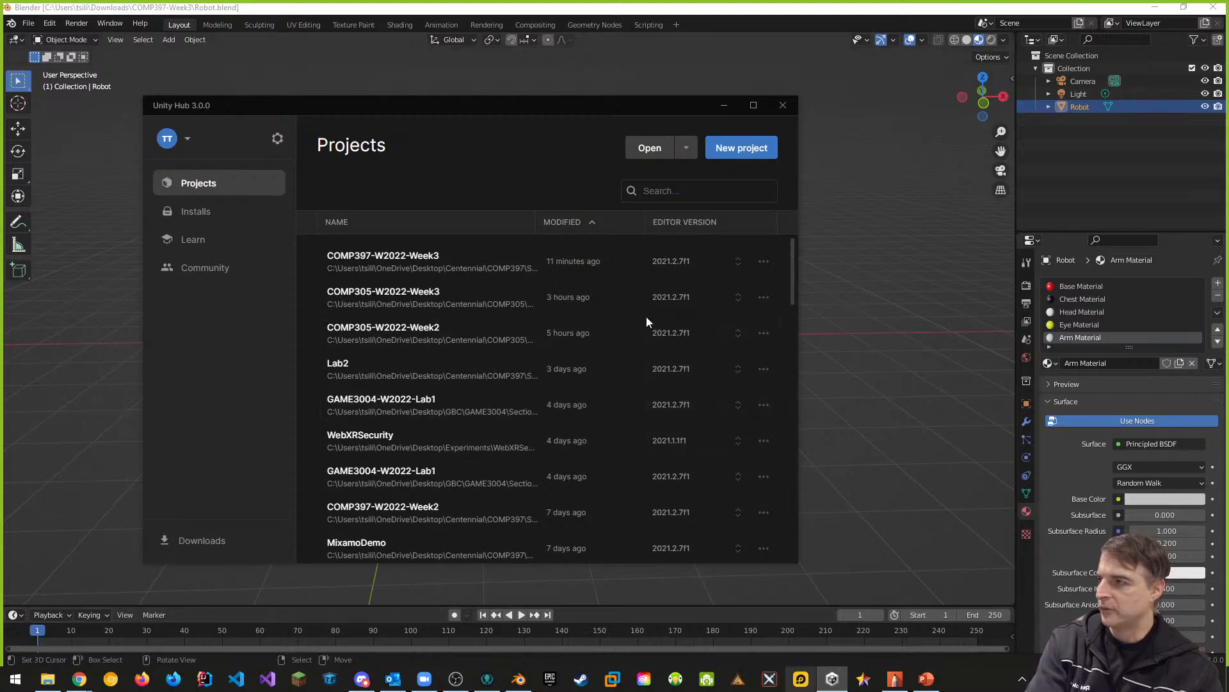
{"action": "left_click", "coordinate": [424, 257]}
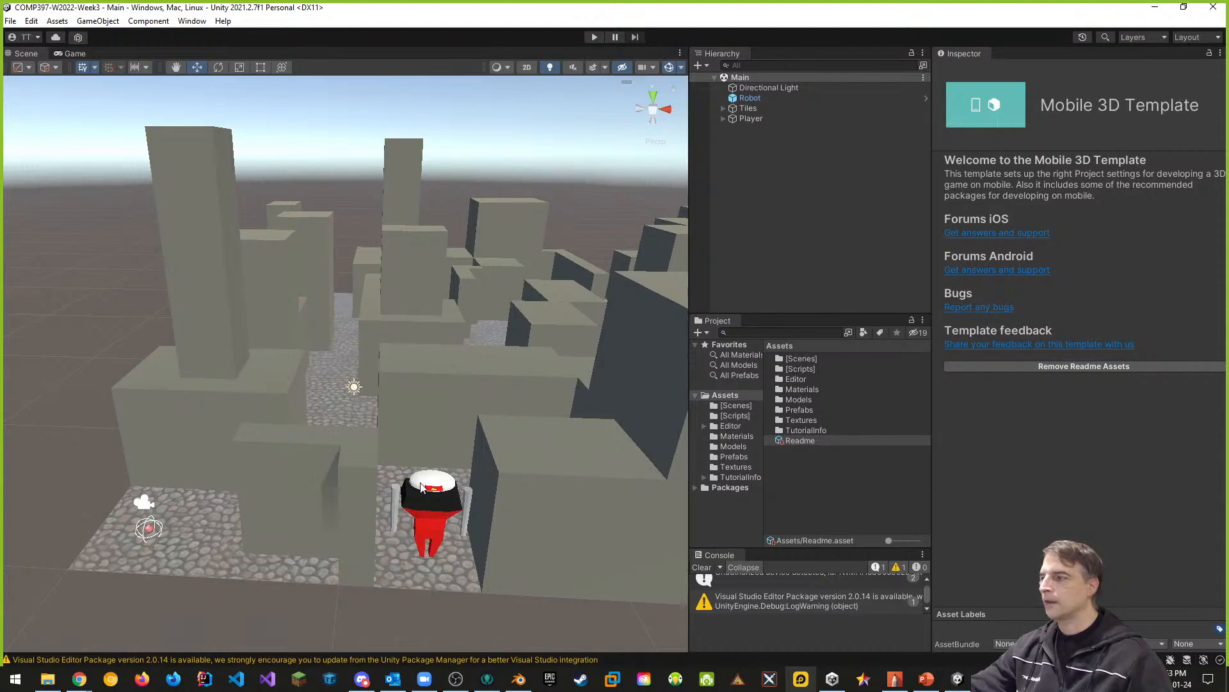
- Add a Capsule Collider component to the Robot object in the Main scene
{"action": "middle_click_drag", "start_coordinate": [495, 543], "coordinate": [409, 404]}
{"action": "scroll", "coordinate": [397, 374], "scroll_direction": "up", "scroll_amount": 1}
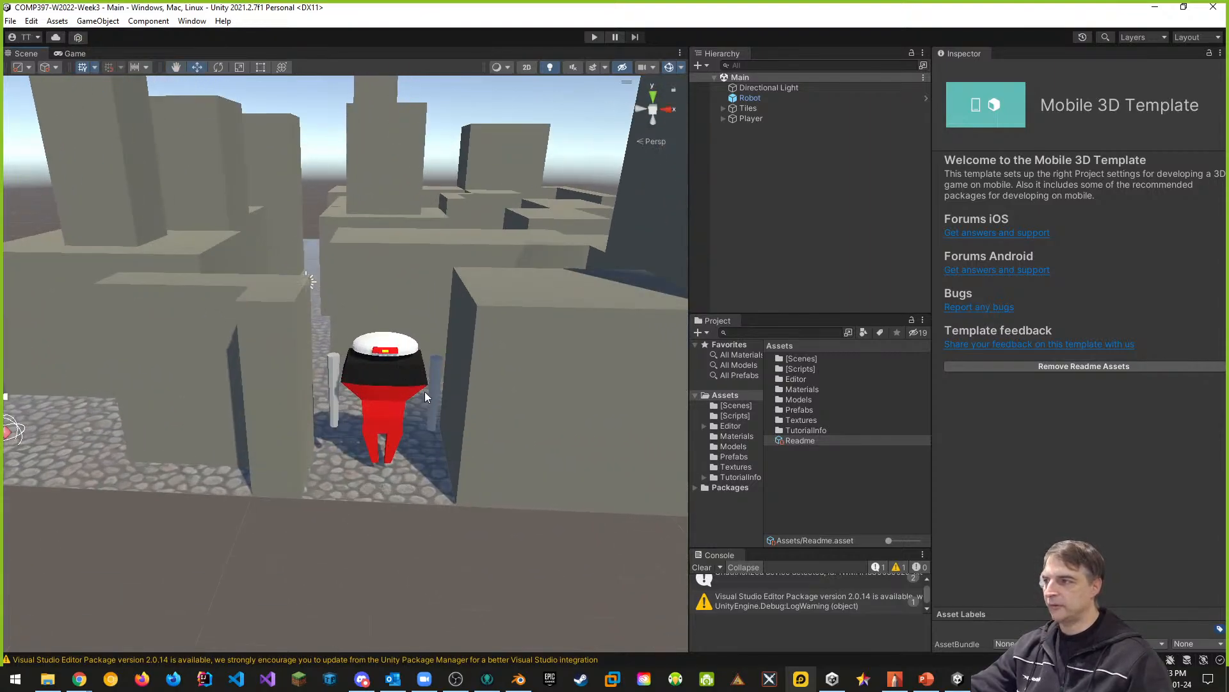
{"action": "scroll", "coordinate": [443, 414], "scroll_direction": "up", "scroll_amount": 1}
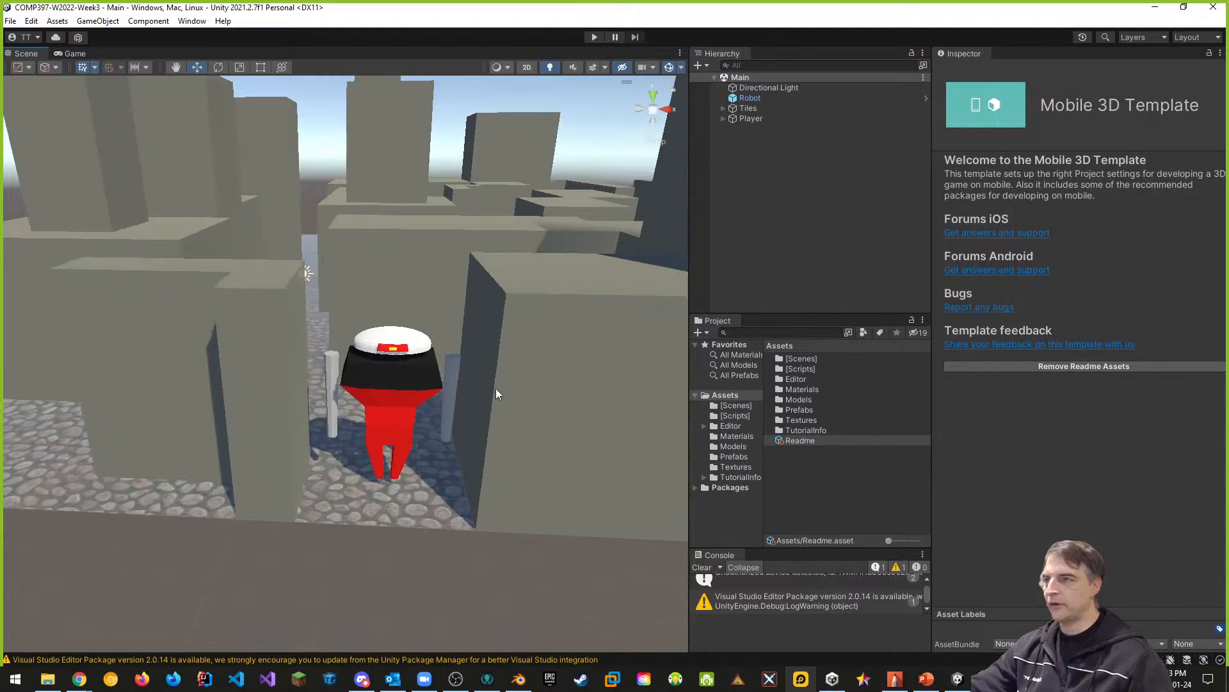
{"action": "left_click", "coordinate": [751, 98]}
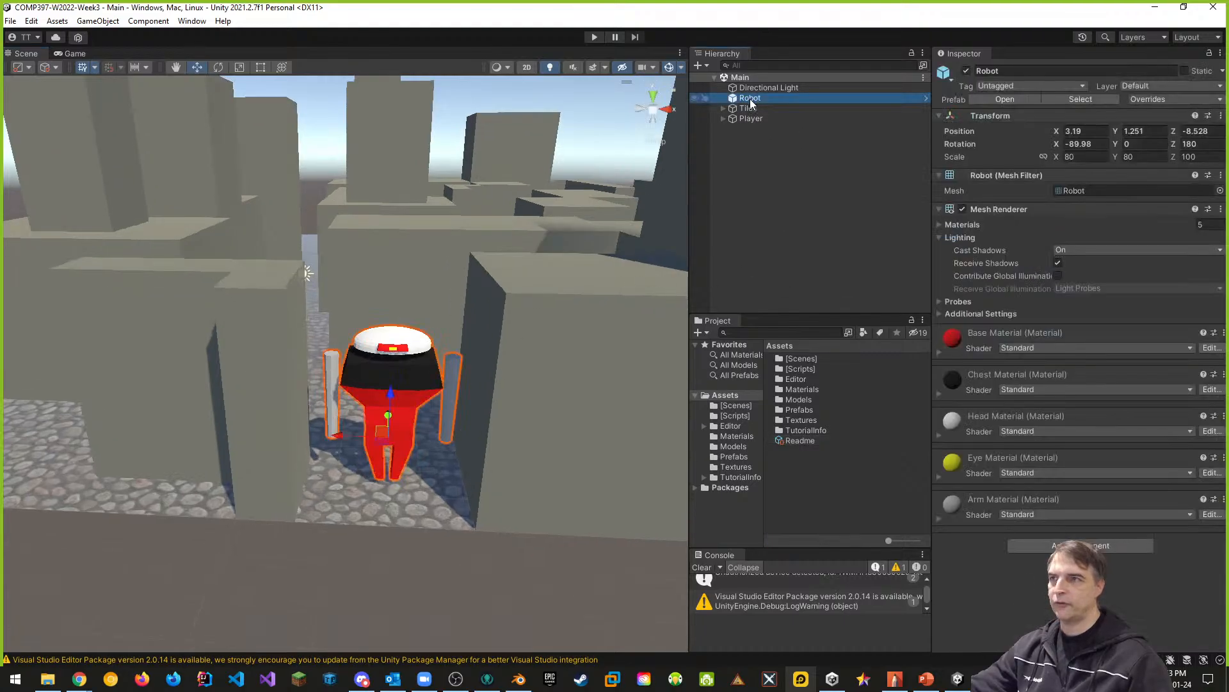
{"action": "left_click", "coordinate": [940, 238]}
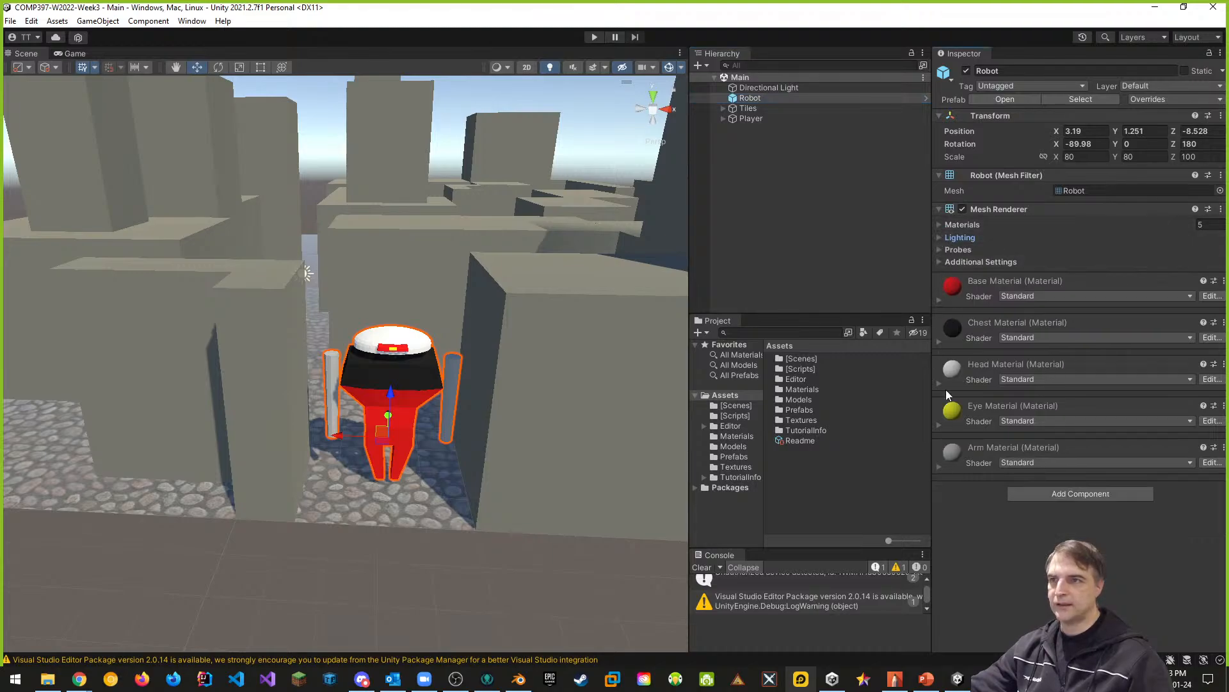
{"action": "left_click", "coordinate": [1087, 496]}
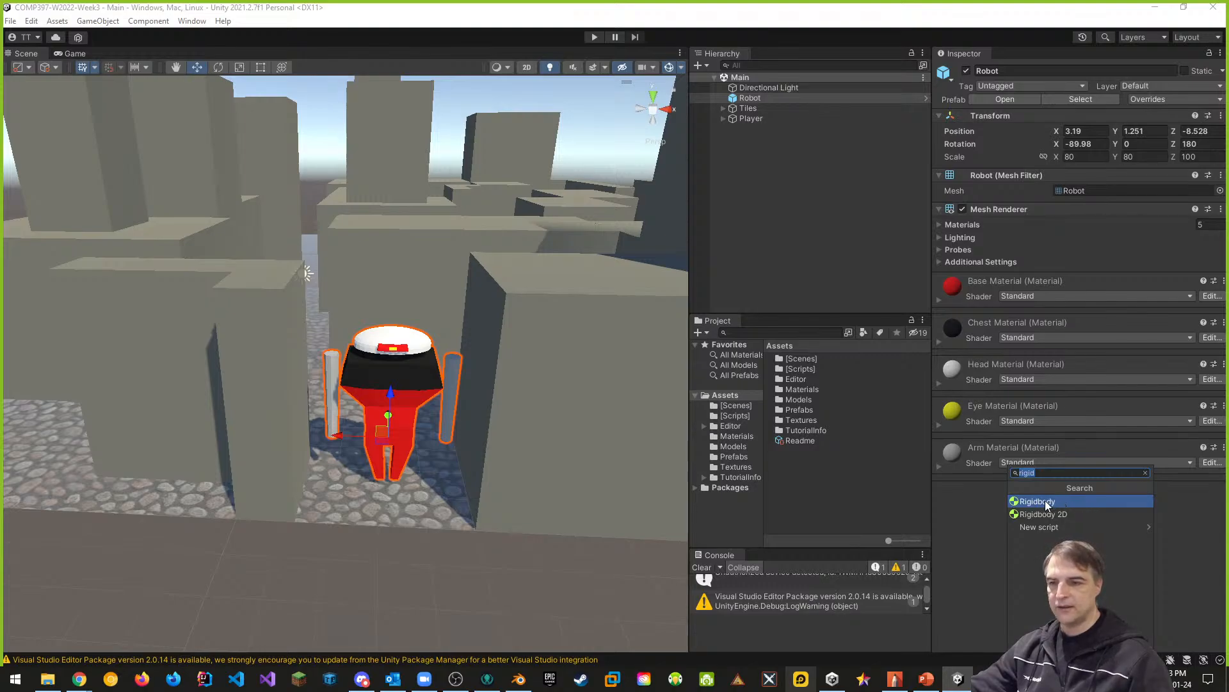
{"action": "type", "text": "Coll"}
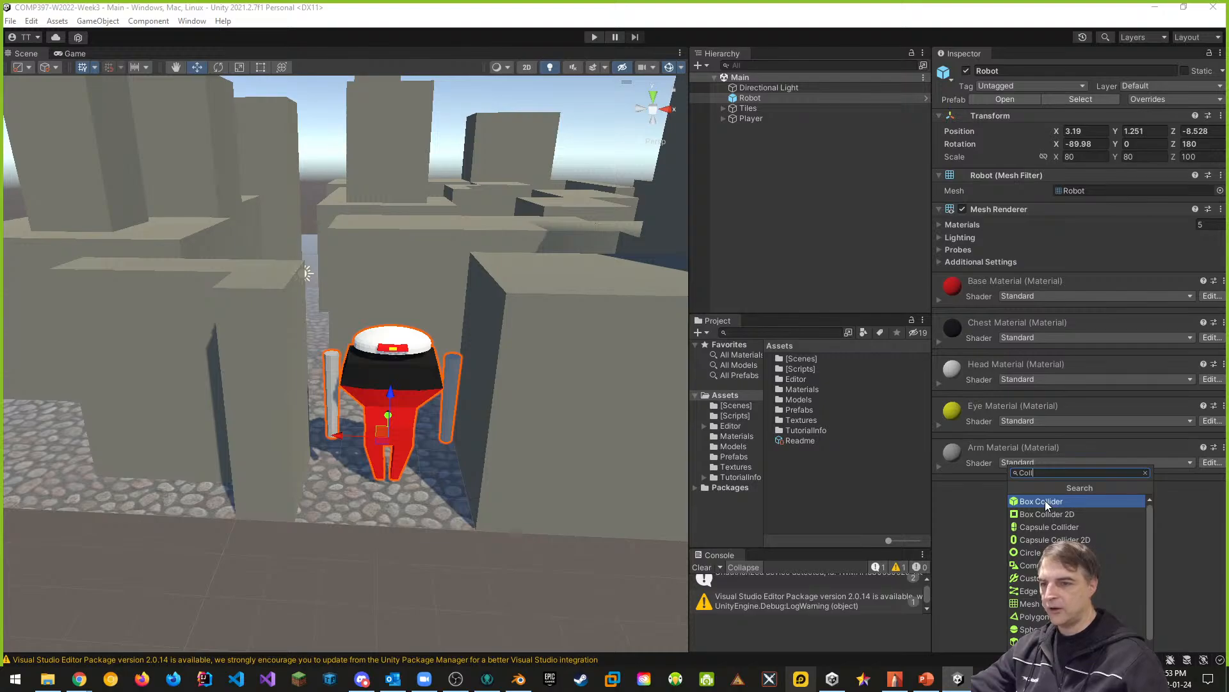
{"action": "scroll", "coordinate": [1050, 557], "scroll_direction": "down", "scroll_amount": 2}
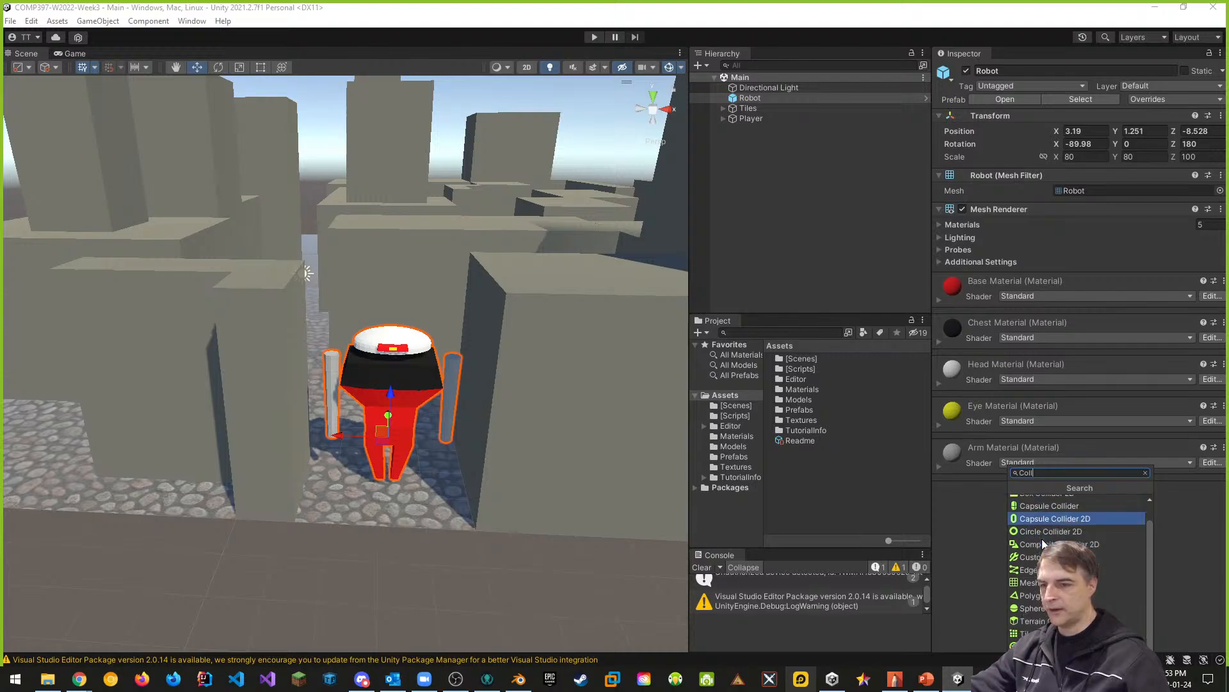
{"action": "scroll", "coordinate": [1044, 535], "scroll_direction": "up", "scroll_amount": 2}
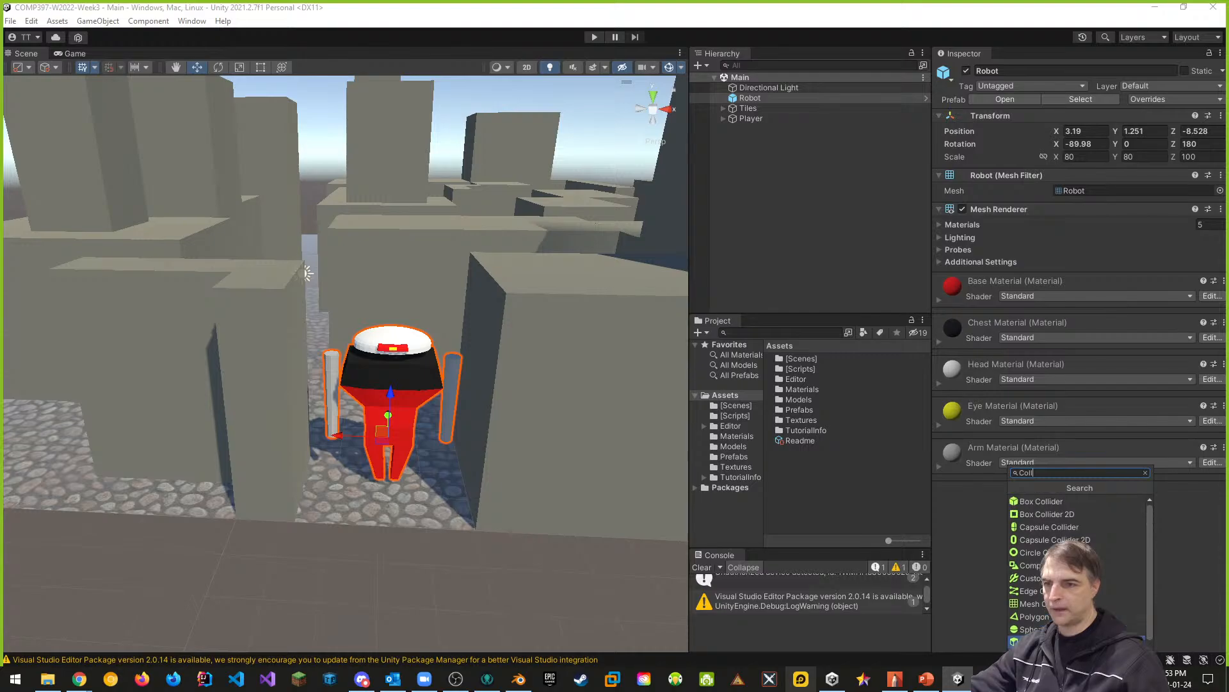
{"action": "left_click", "coordinate": [1042, 531]}
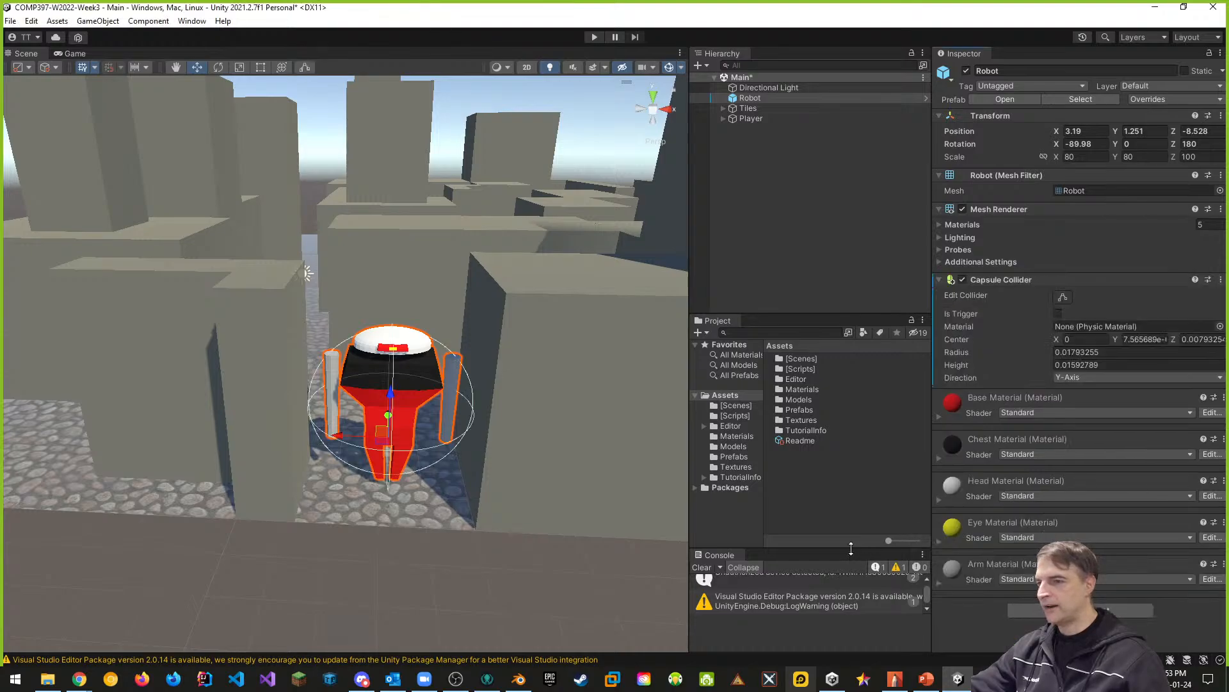
- Try shrinking the robot's capsule collider to a radius of about 0.015 in the scene, and undo the change
{"action": "key", "text": "f"}
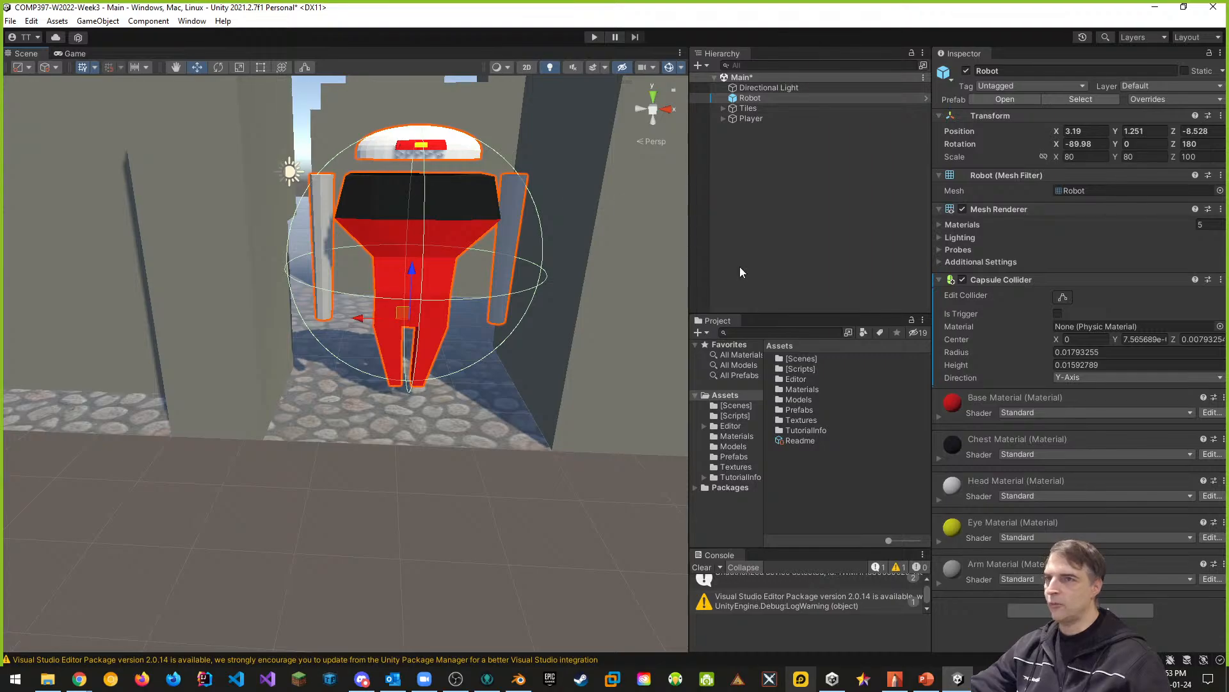
{"action": "left_click", "coordinate": [1064, 298]}
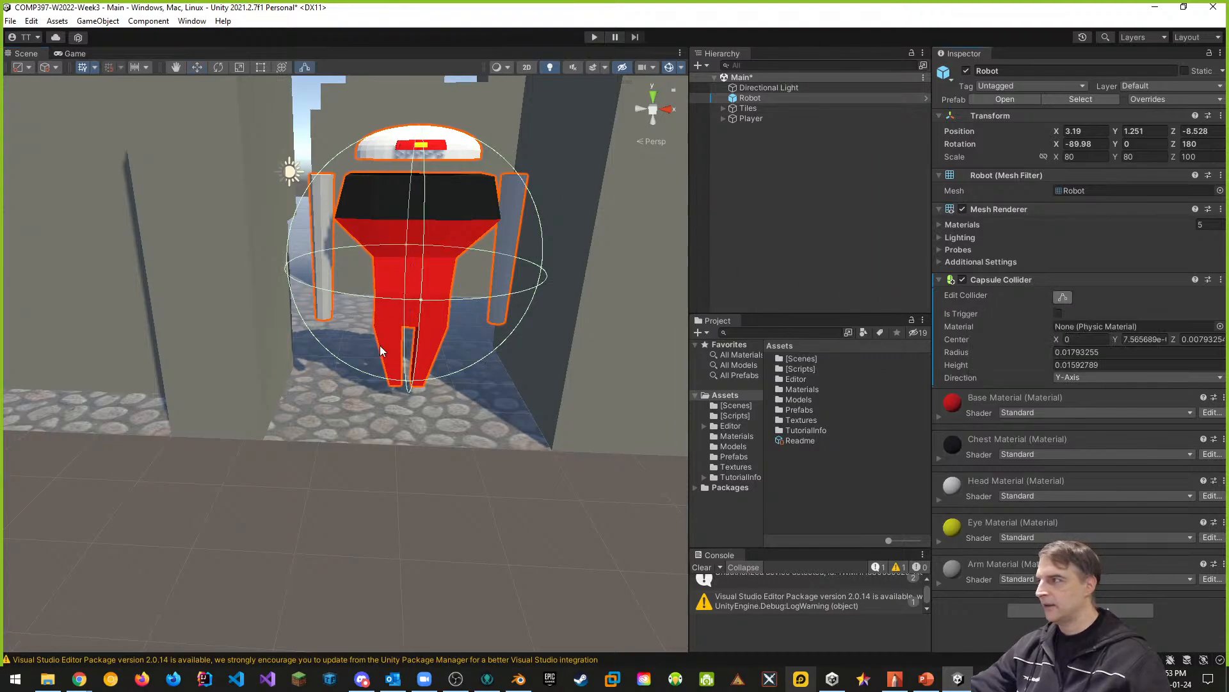
{"action": "middle_click_drag", "start_coordinate": [467, 312], "coordinate": [386, 373]}
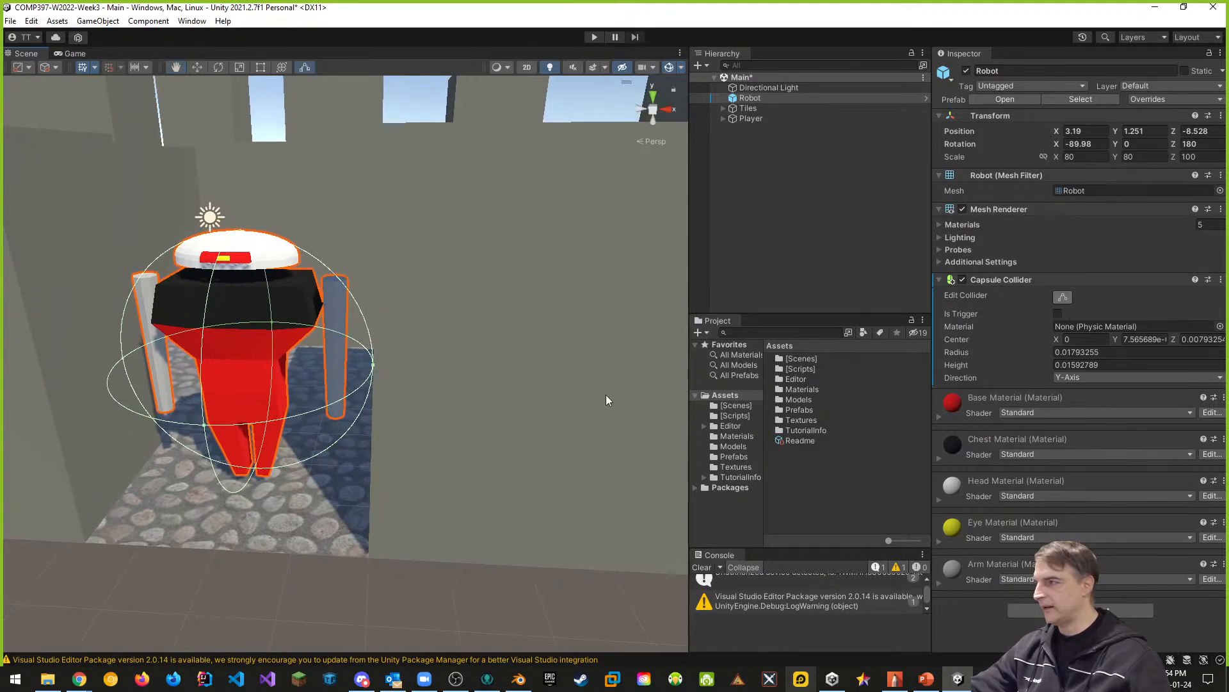
{"action": "left_click_drag", "start_coordinate": [374, 370], "coordinate": [335, 370]}
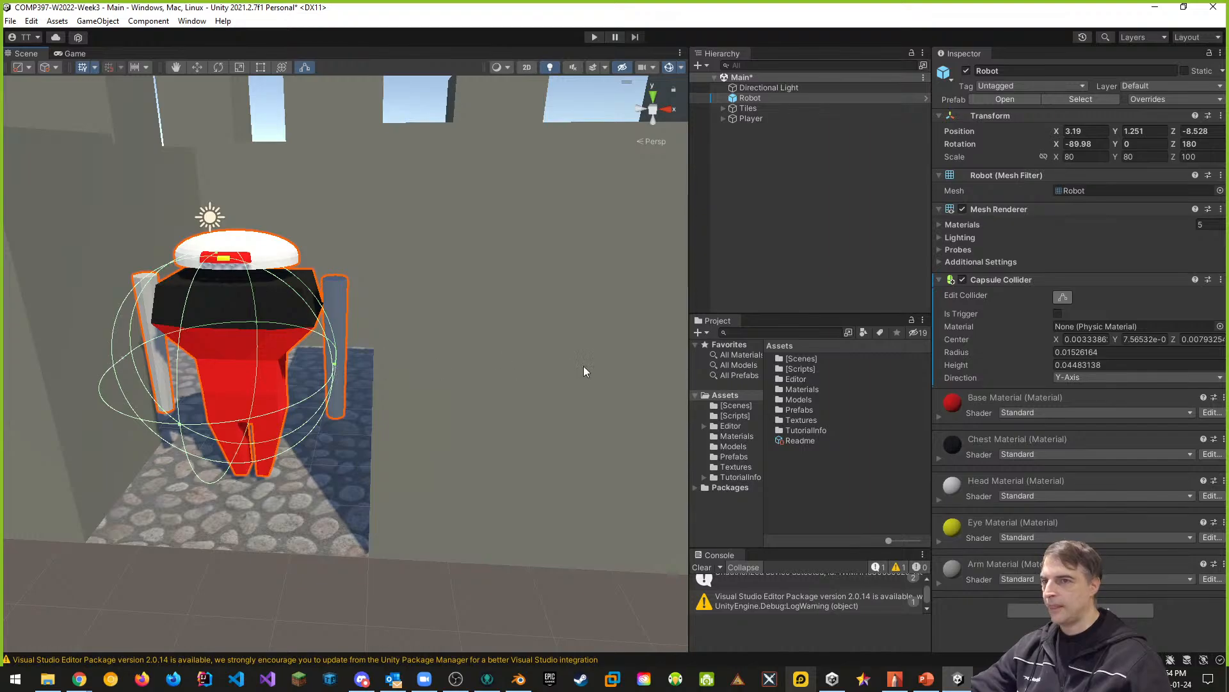
{"action": "key", "text": "ctrl+z"}
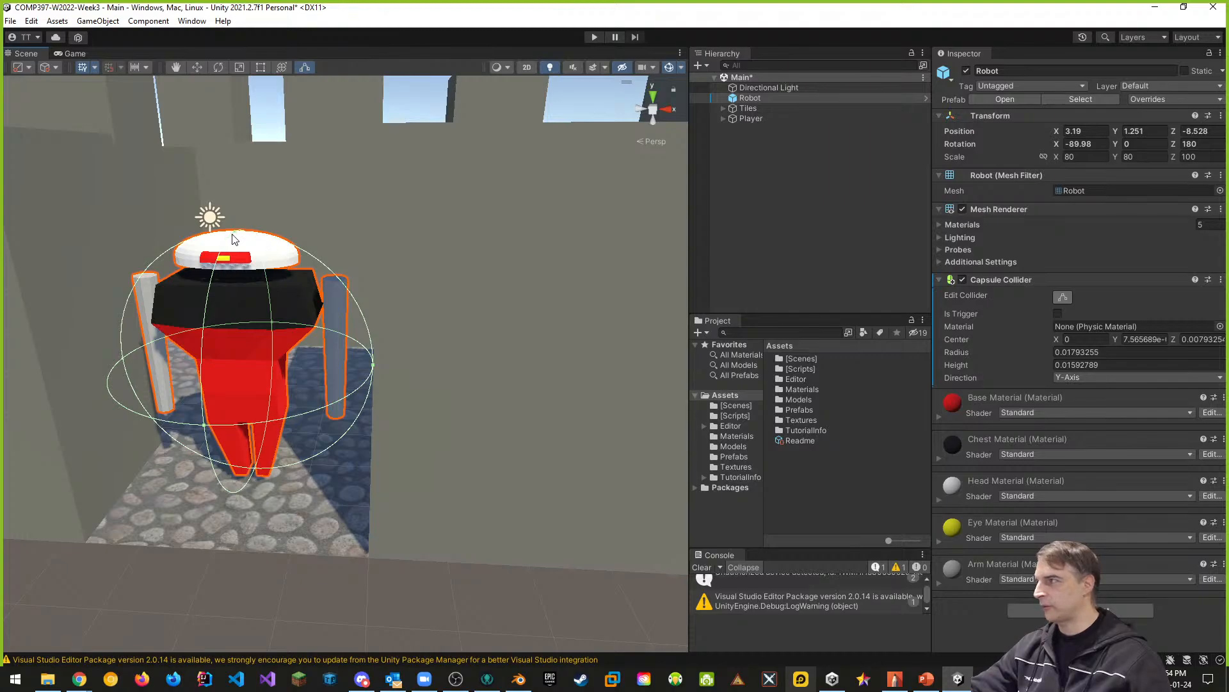
- Try a capsule collider radius of about 0.0045 with the direction set to X-Axis and Z-Axis, and undo these changes
{"action": "left_click_drag", "start_coordinate": [237, 239], "coordinate": [267, 385]}
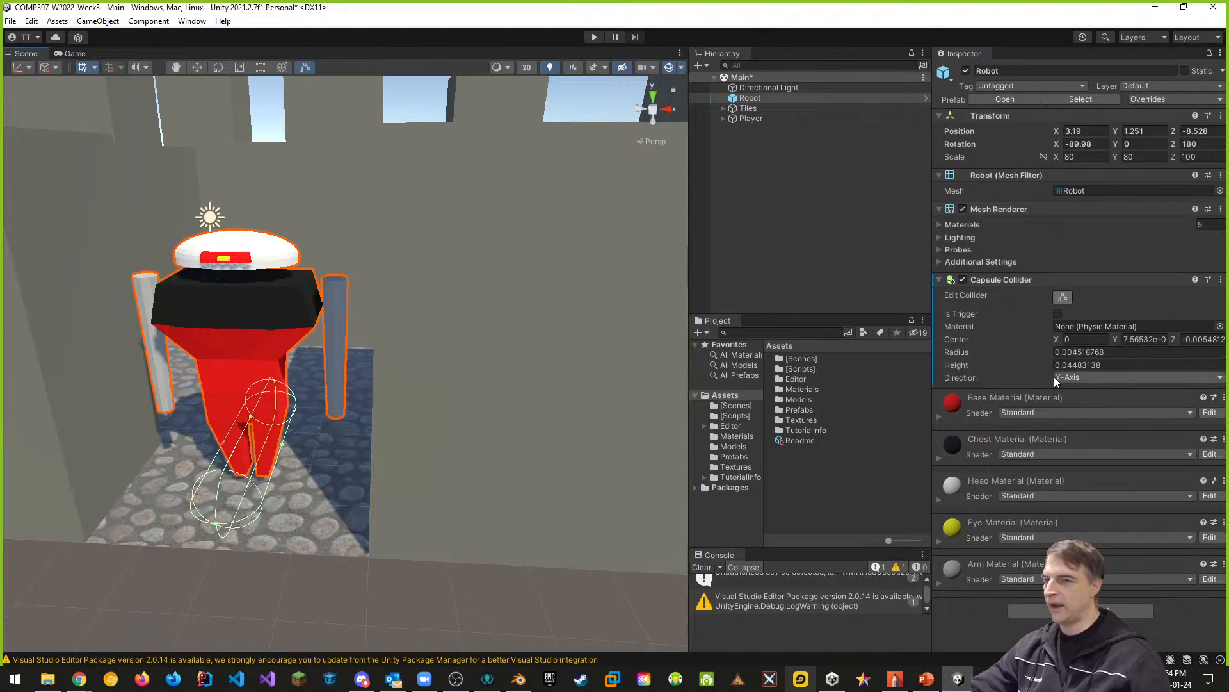
{"action": "left_click", "coordinate": [1094, 379]}
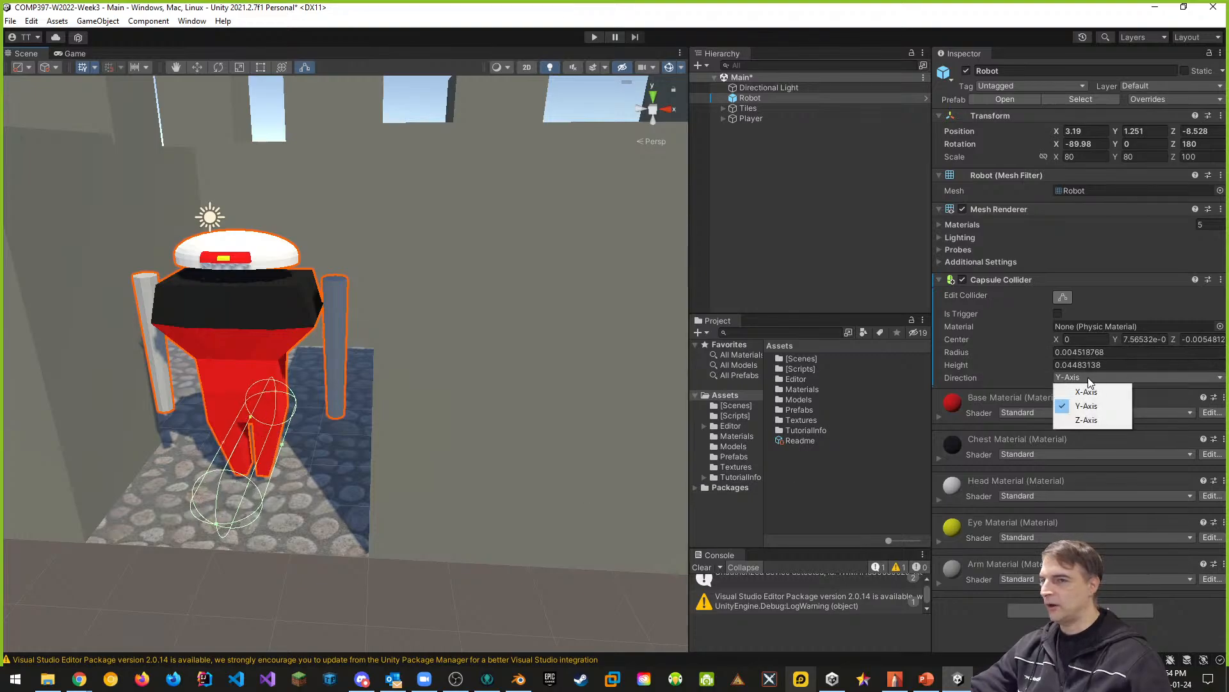
{"action": "left_click", "coordinate": [1084, 391]}
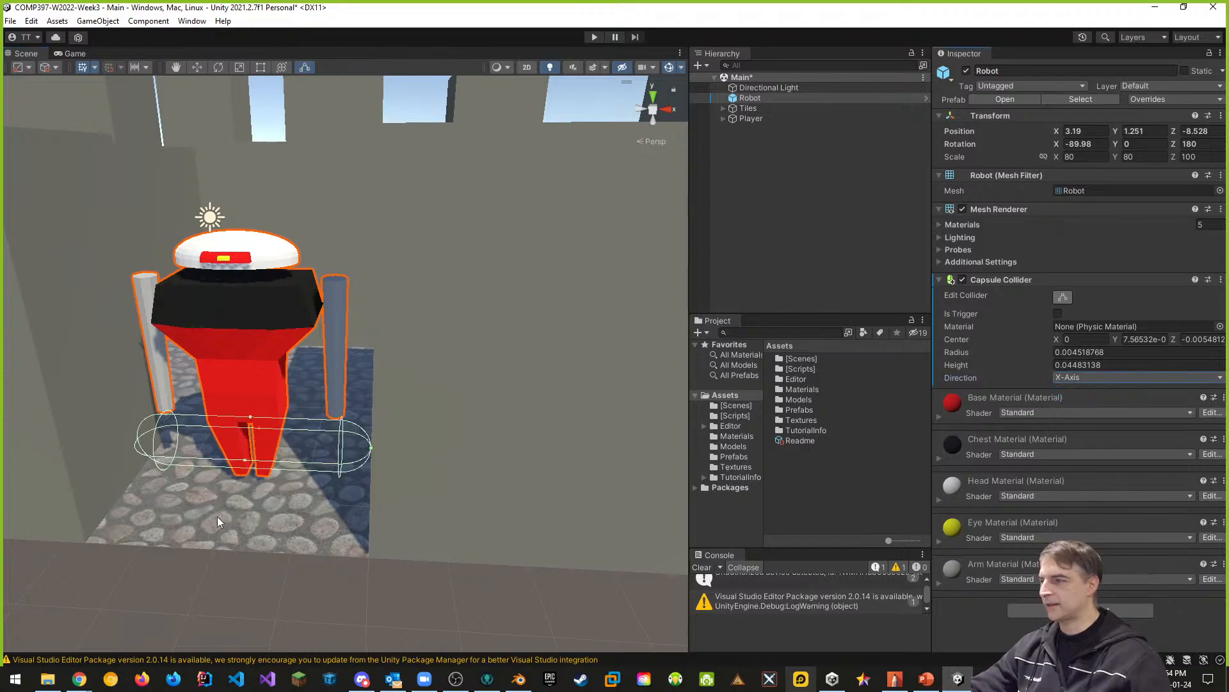
{"action": "left_click", "coordinate": [1077, 379]}
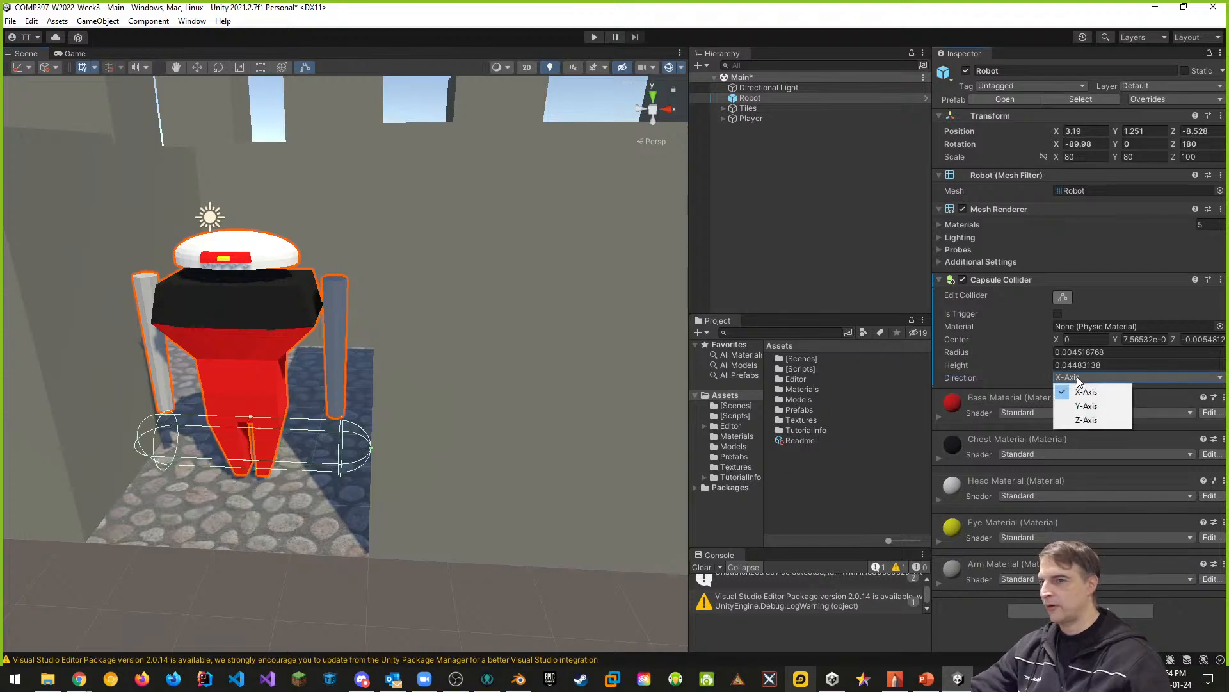
{"action": "left_click", "coordinate": [1079, 422]}
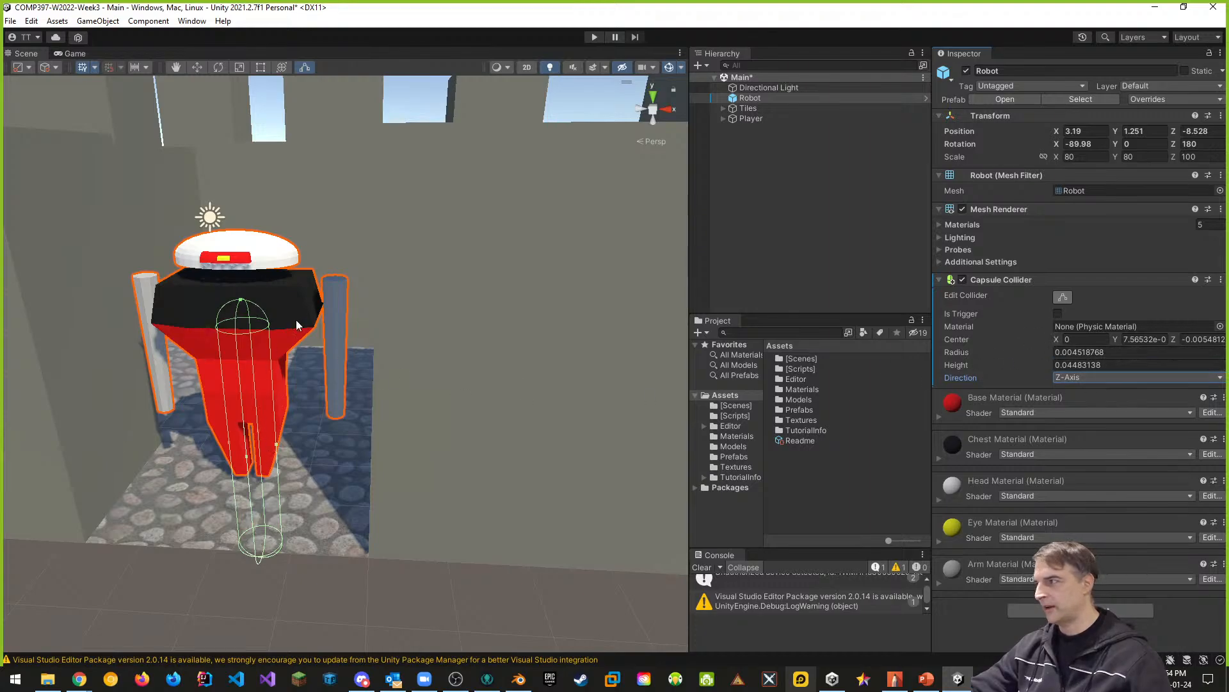
{"action": "middle_click_drag", "start_coordinate": [296, 324], "coordinate": [484, 201]}
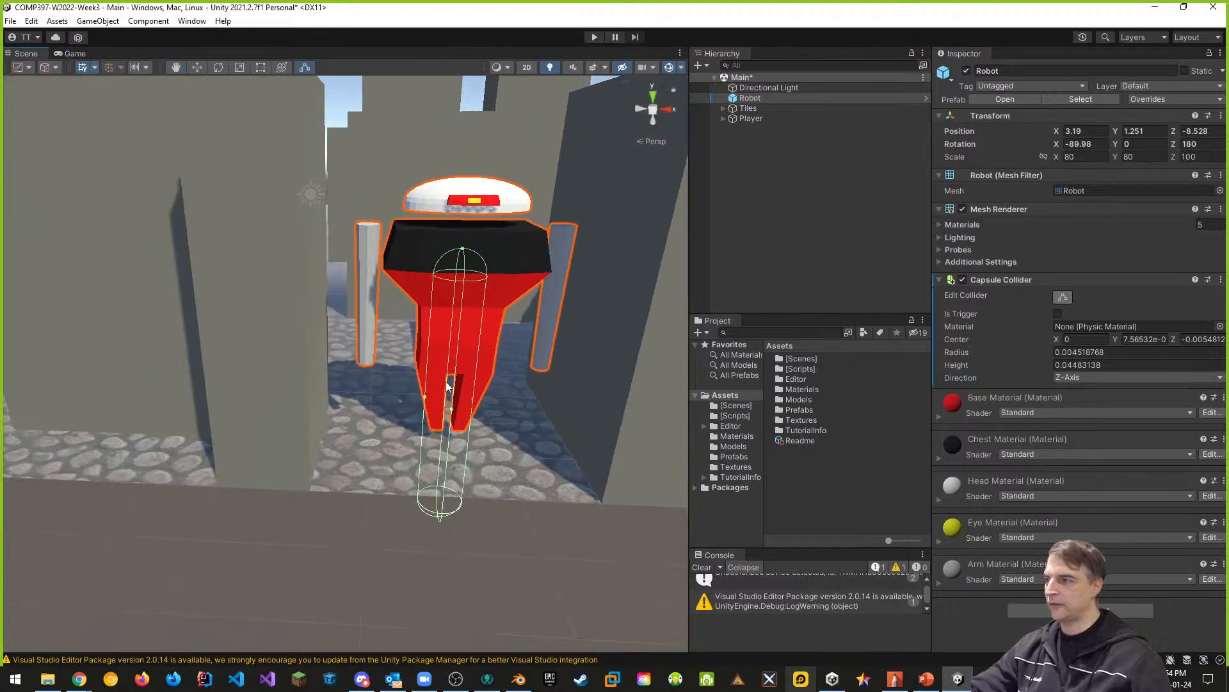
{"action": "middle_click_drag", "start_coordinate": [532, 443], "coordinate": [507, 440]}
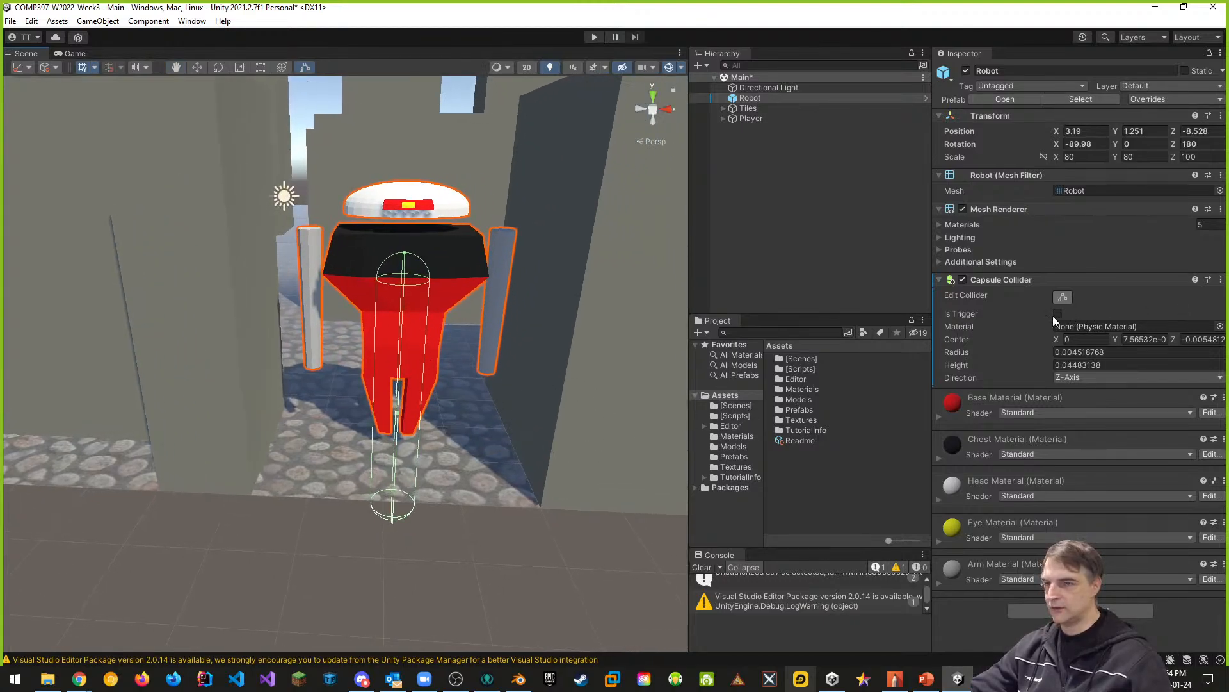
{"action": "key", "text": "ctrl+z"}
{"action": "key", "text": "ctrl+z"}
{"action": "key", "text": "ctrl+z"}
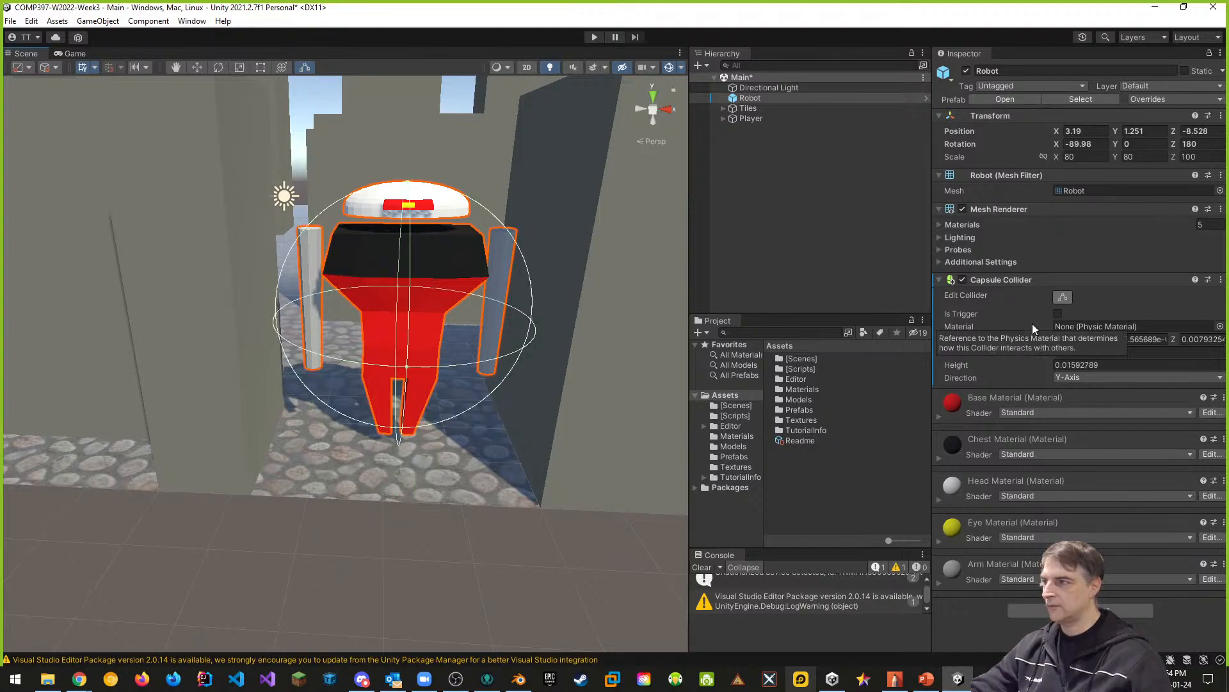
- Set the robot's capsule collider direction to Z-Axis and leave collider editing
{"action": "left_click", "coordinate": [1101, 377]}
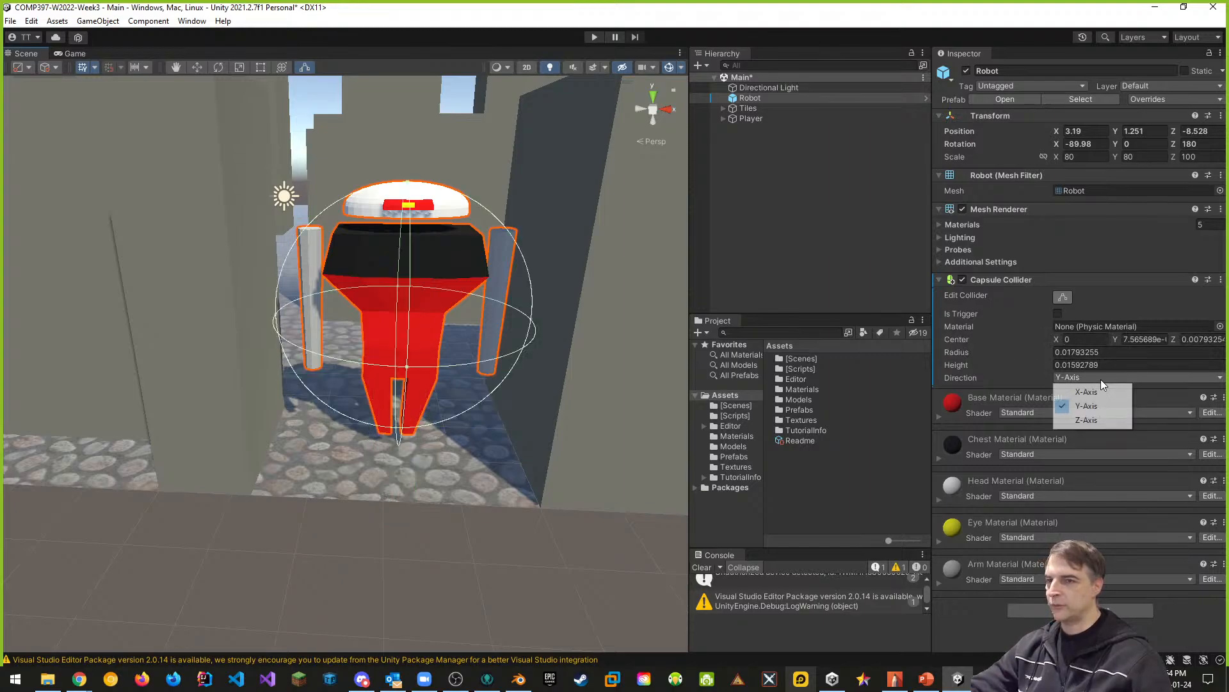
{"action": "left_click", "coordinate": [1090, 420]}
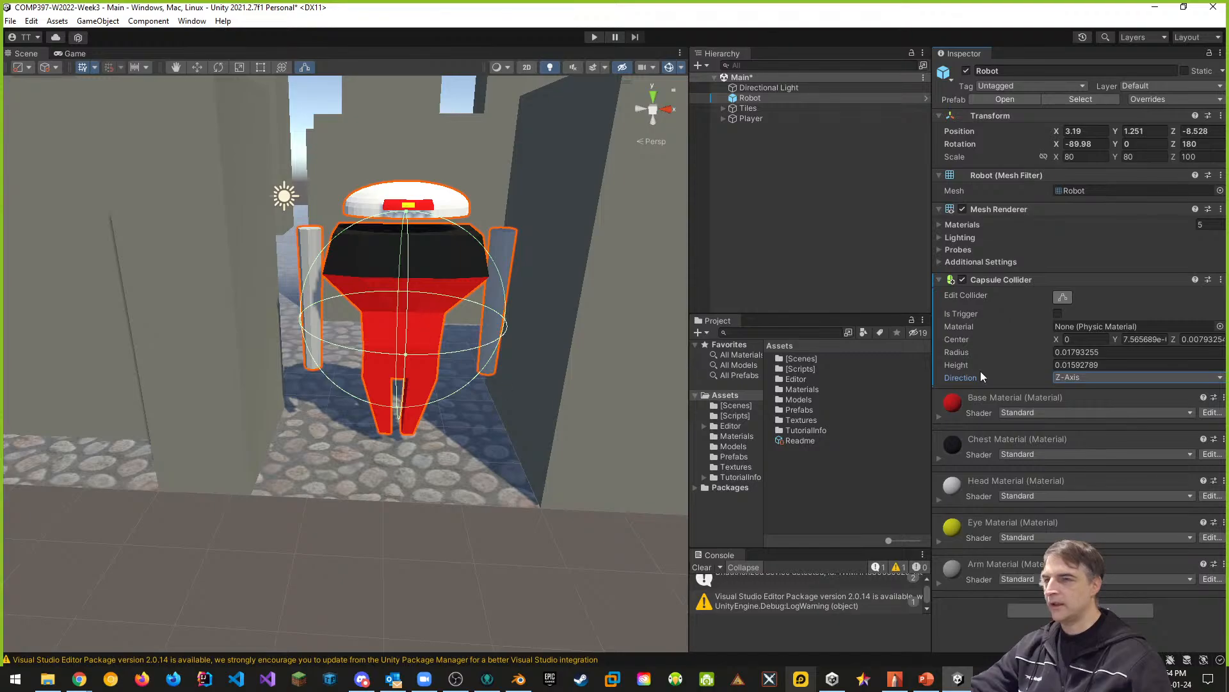
{"action": "left_click", "coordinate": [1069, 298]}
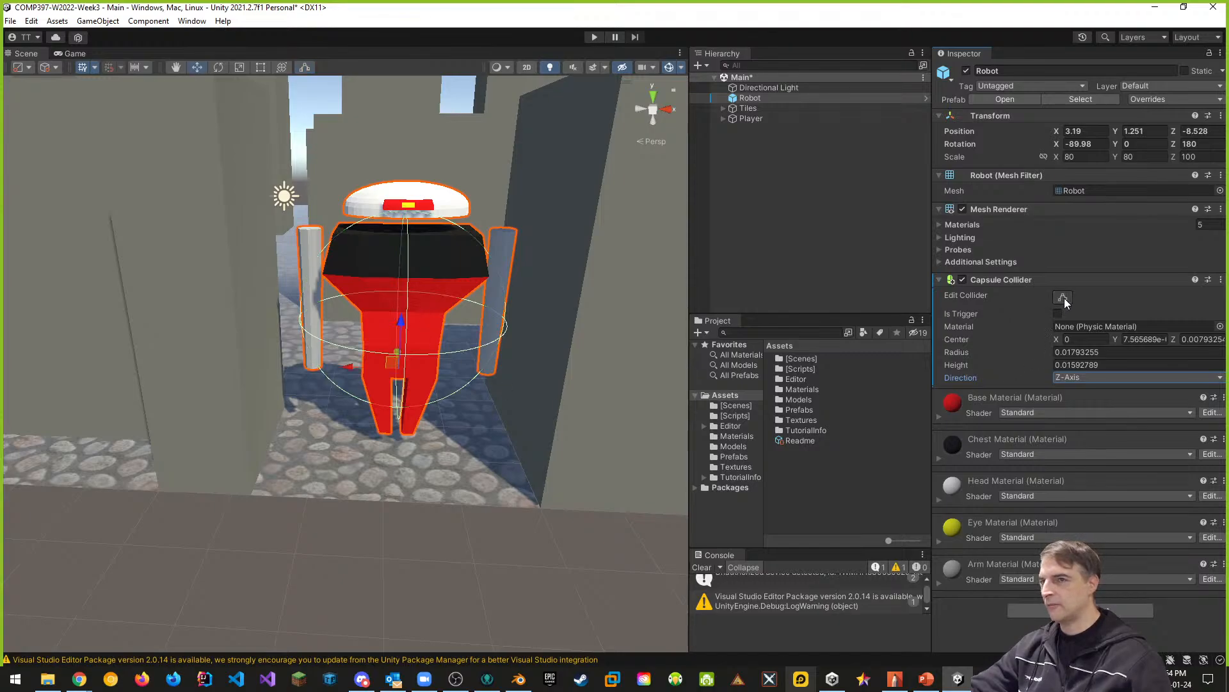
- Resize the robot's capsule collider in the scene to a radius of about 0.0075 and a height of about 0.027
{"action": "middle_click_drag", "start_coordinate": [520, 350], "coordinate": [428, 382]}
{"action": "scroll", "coordinate": [427, 382], "scroll_direction": "up", "scroll_amount": 4}
{"action": "scroll", "coordinate": [435, 382], "scroll_direction": "up", "scroll_amount": 5}
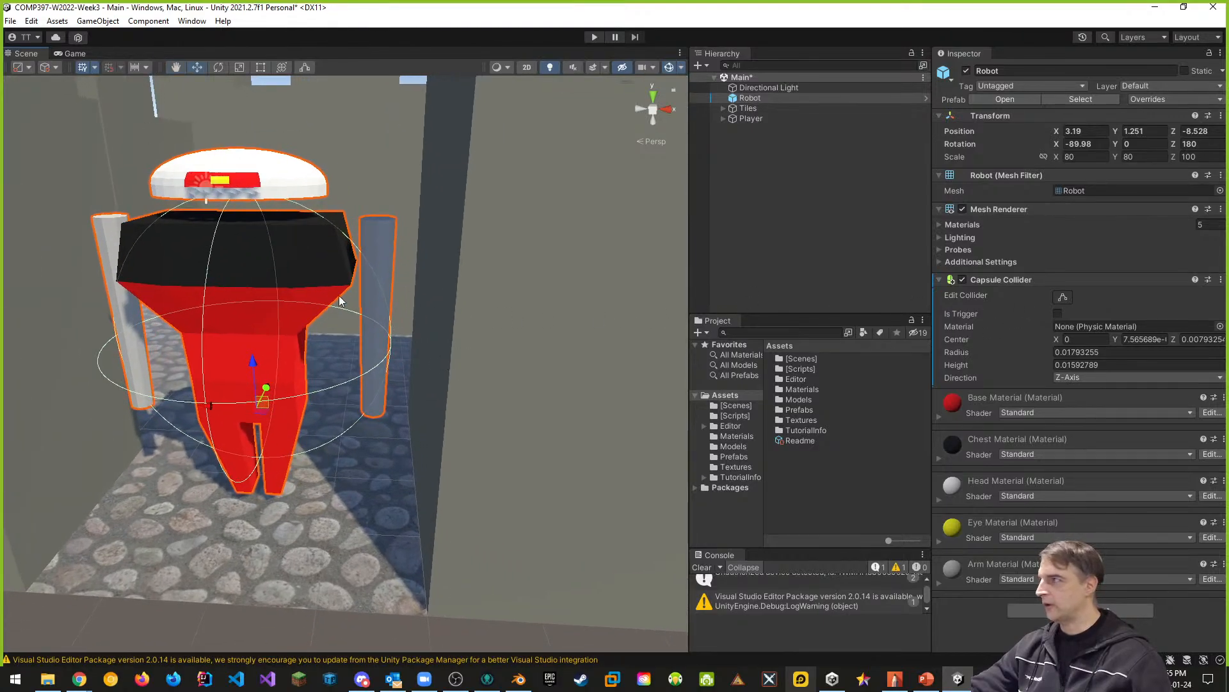
{"action": "left_click_drag", "start_coordinate": [321, 409], "coordinate": [419, 424], "text": "alt"}
{"action": "scroll", "coordinate": [452, 420], "scroll_direction": "up", "scroll_amount": 2}
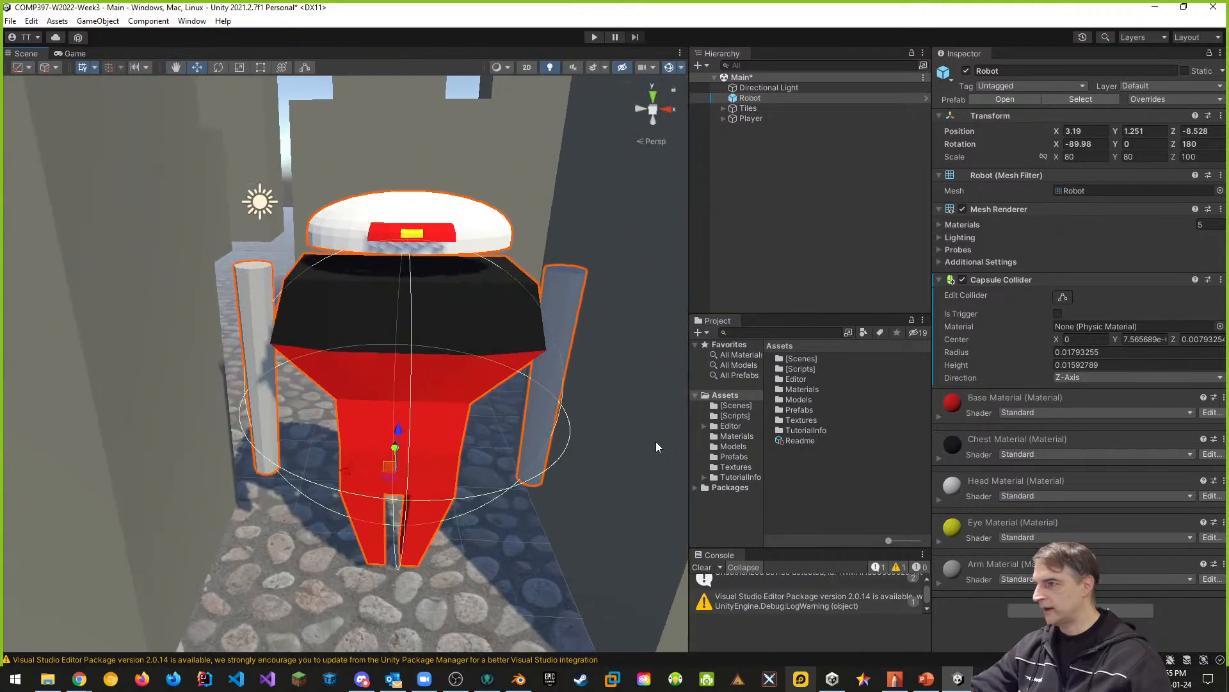
{"action": "left_click", "coordinate": [1062, 297]}
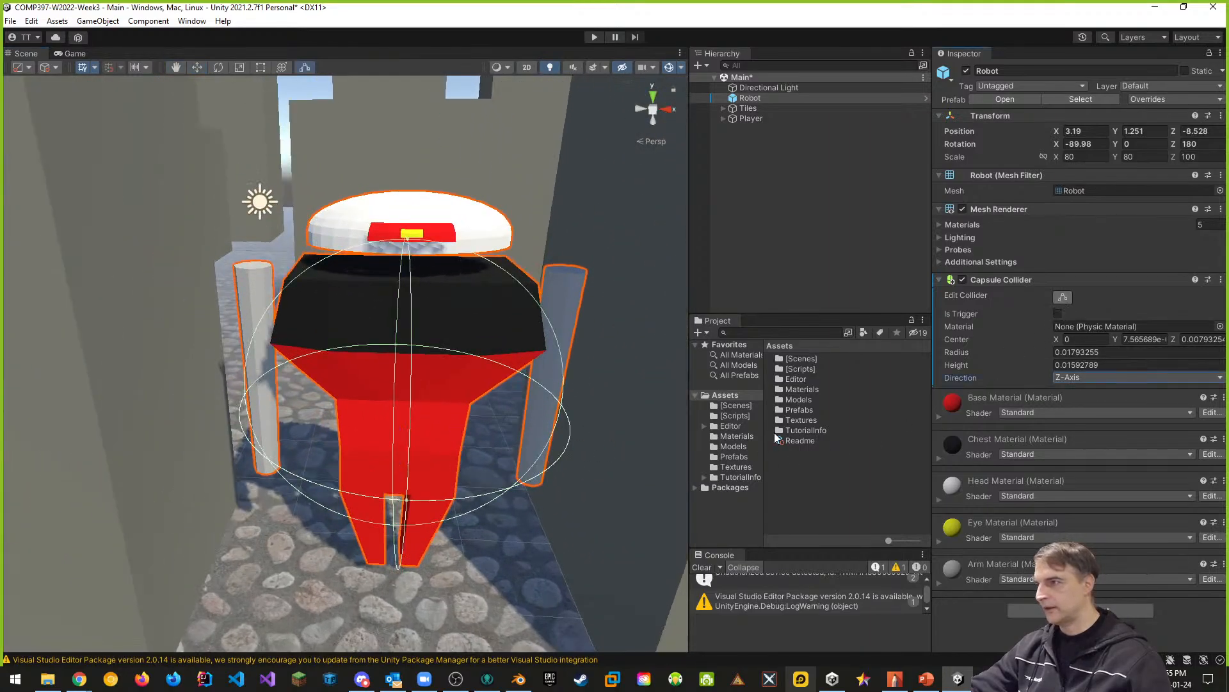
{"action": "left_click", "coordinate": [1063, 298]}
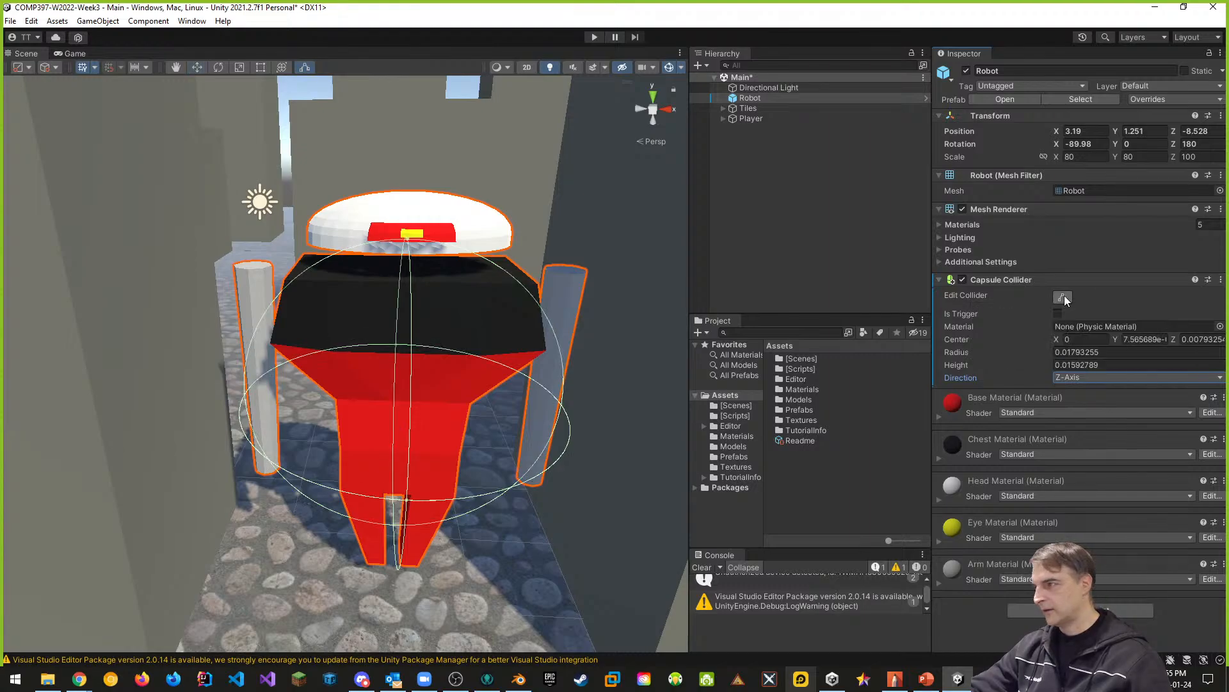
{"action": "middle_click_drag", "start_coordinate": [607, 463], "coordinate": [603, 411]}
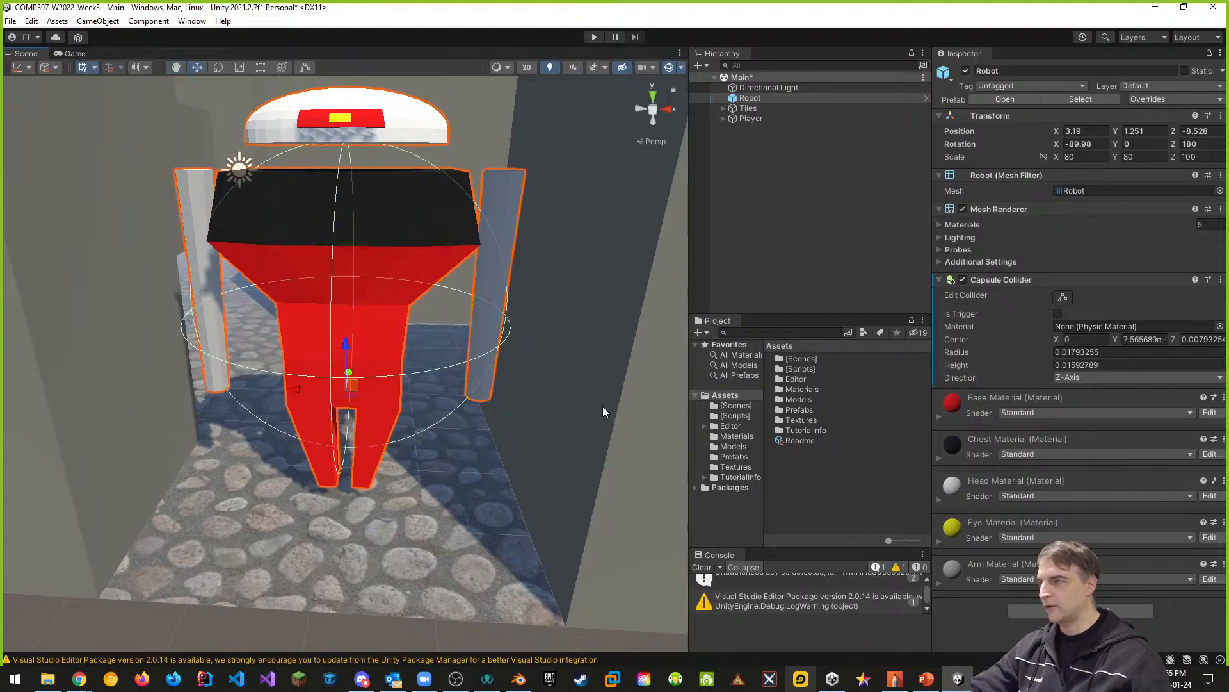
{"action": "left_click", "coordinate": [1063, 297]}
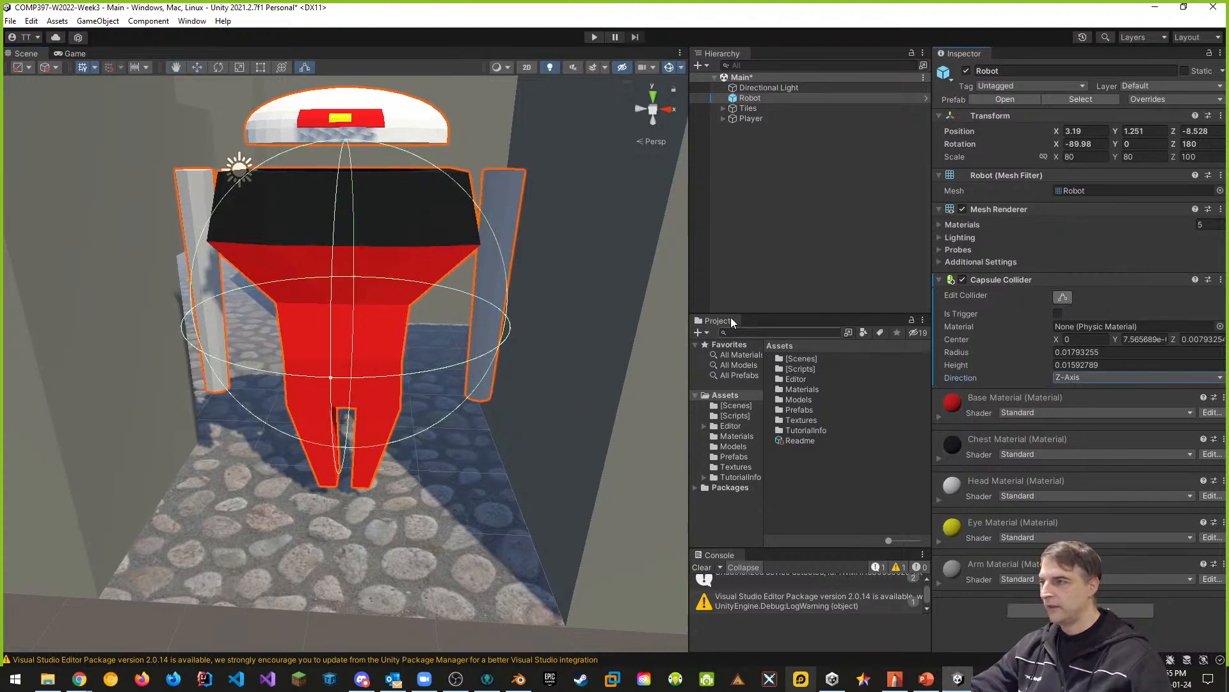
{"action": "middle_click_drag", "start_coordinate": [512, 347], "coordinate": [446, 349]}
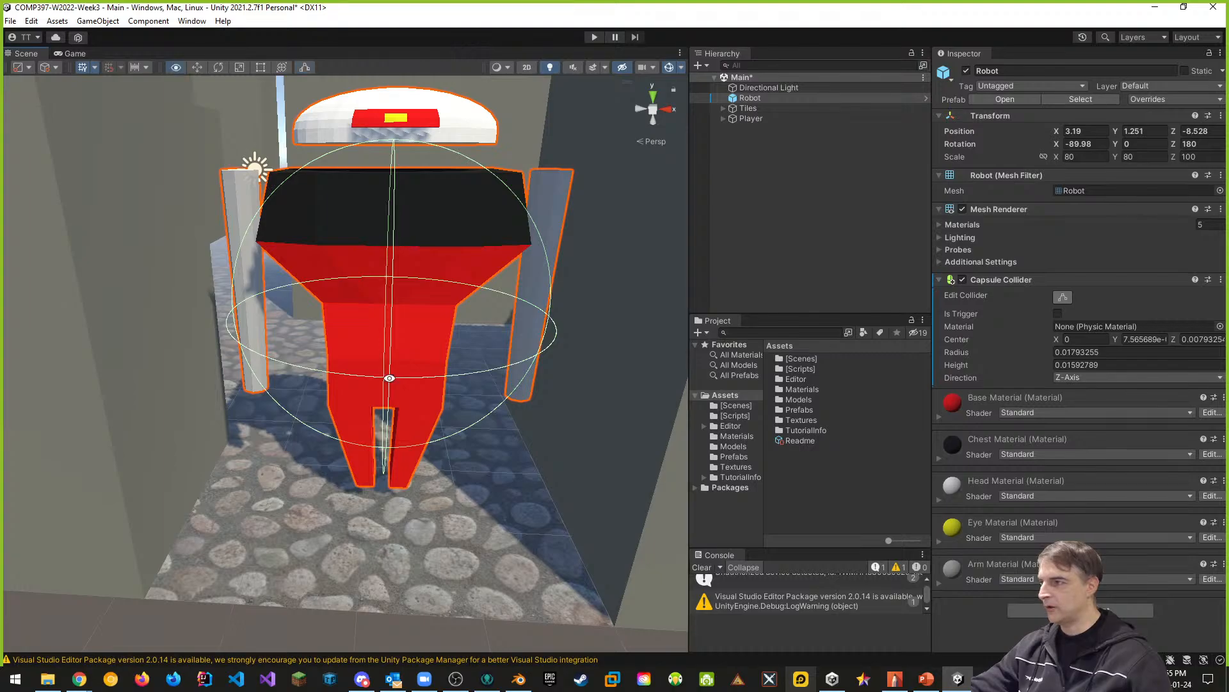
{"action": "left_click_drag", "start_coordinate": [389, 378], "coordinate": [432, 363], "text": "alt"}
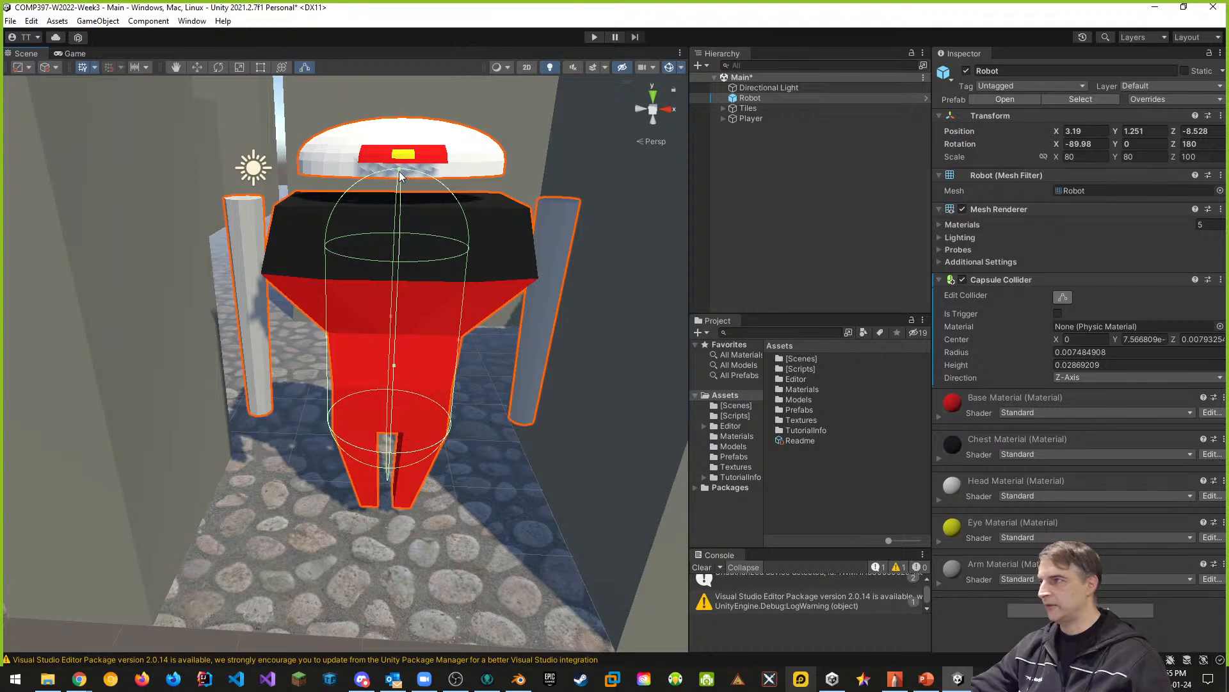
{"action": "left_click_drag", "start_coordinate": [398, 171], "coordinate": [398, 192]}
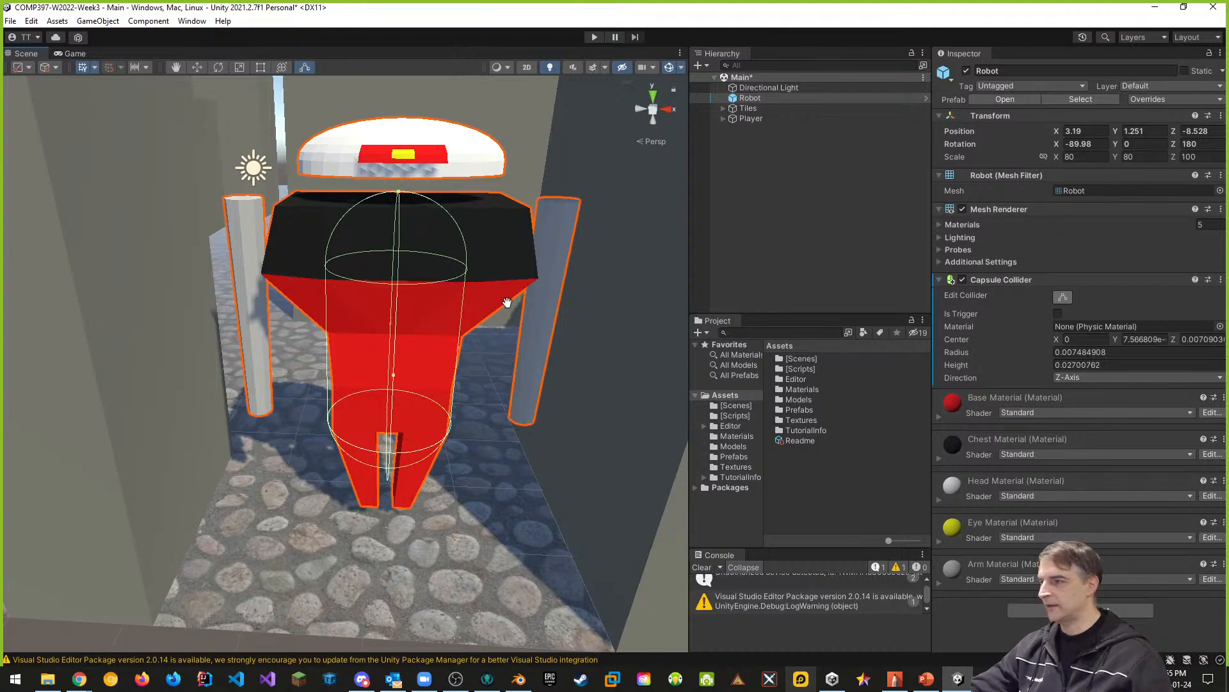
{"action": "mouse_move", "coordinate": [507, 303]}
{"action": "middle_mouse_down"}
{"action": "mouse_move", "coordinate": [527, 267]}
{"action": "mouse_move", "coordinate": [503, 278]}
{"action": "middle_mouse_up"}
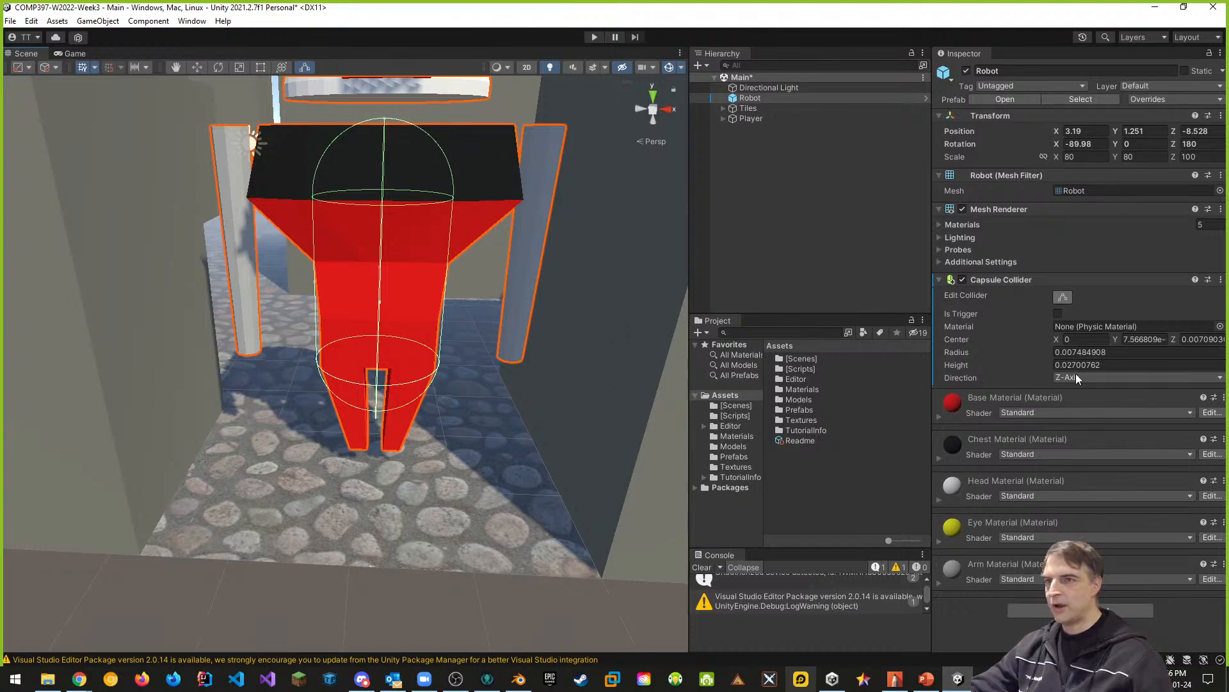
- Replace the Robot's Capsule Collider component with a Box Collider
{"action": "left_click", "coordinate": [1221, 280]}
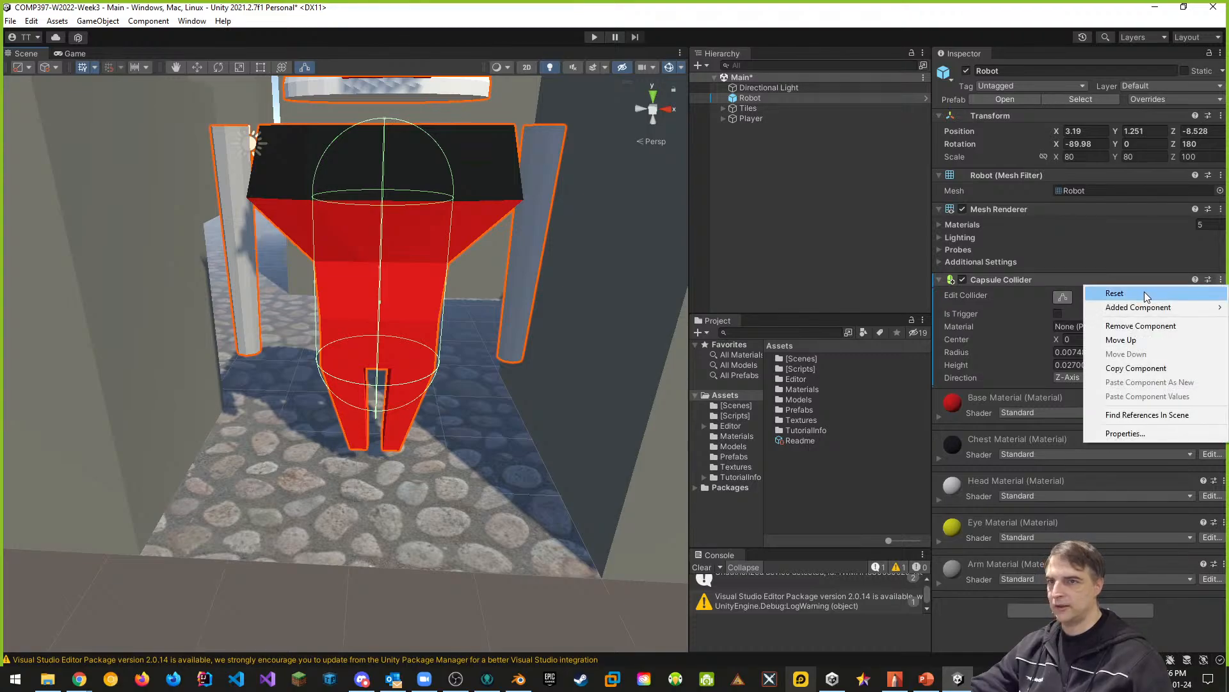
{"action": "left_click", "coordinate": [1139, 325]}
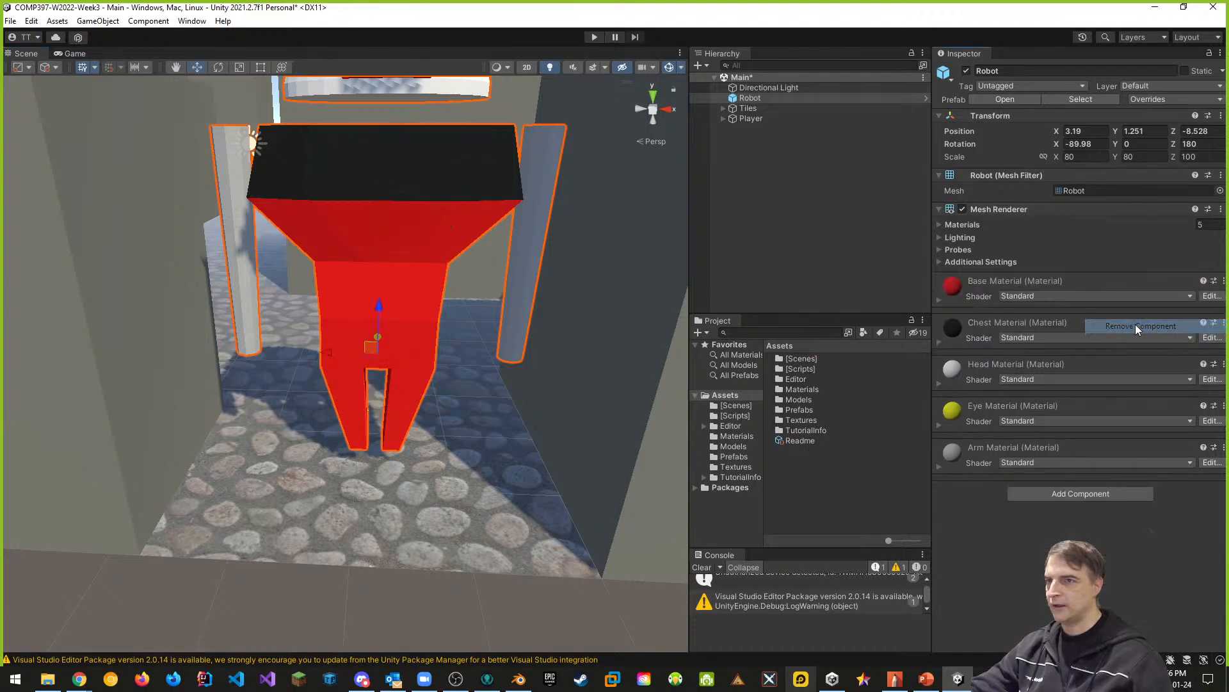
{"action": "left_click", "coordinate": [1073, 494]}
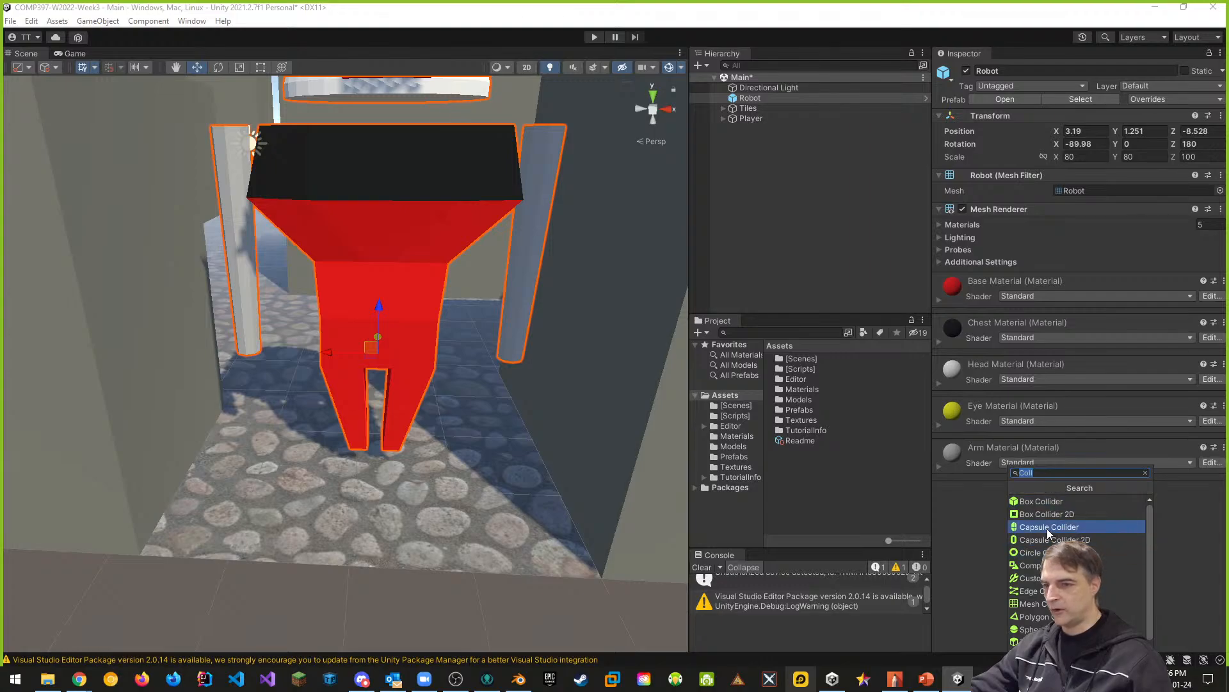
{"action": "scroll", "coordinate": [1049, 532], "scroll_direction": "down", "scroll_amount": 1}
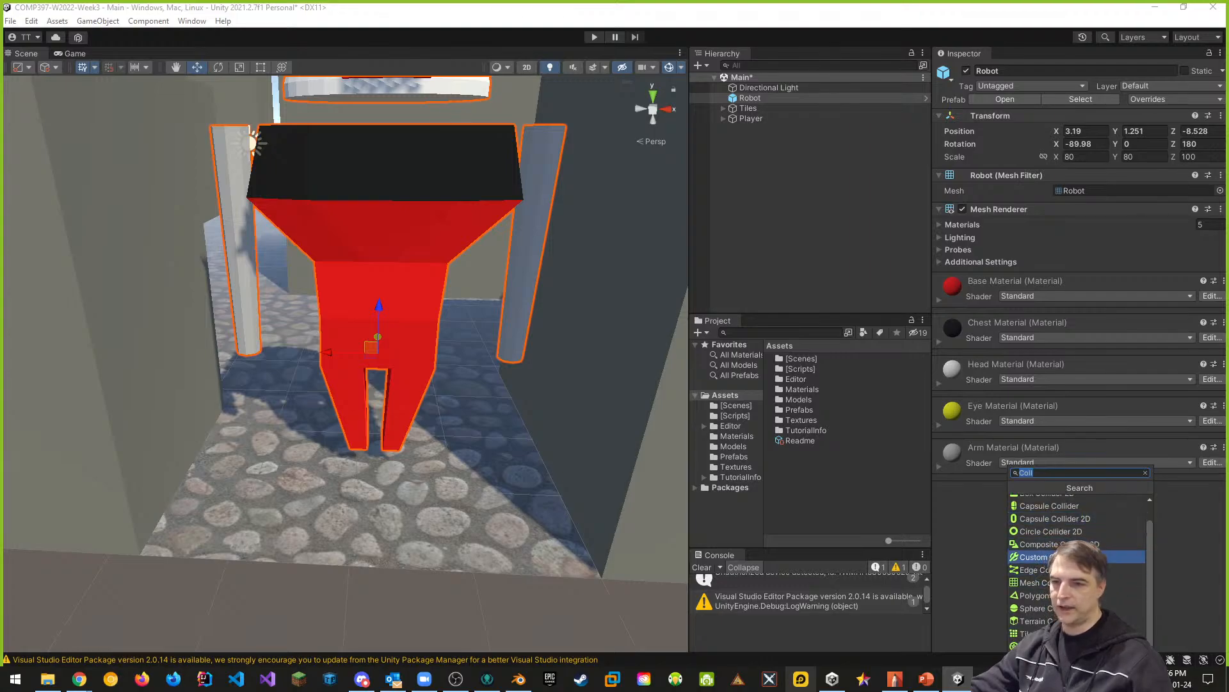
{"action": "scroll", "coordinate": [1080, 563], "scroll_direction": "up", "scroll_amount": 1}
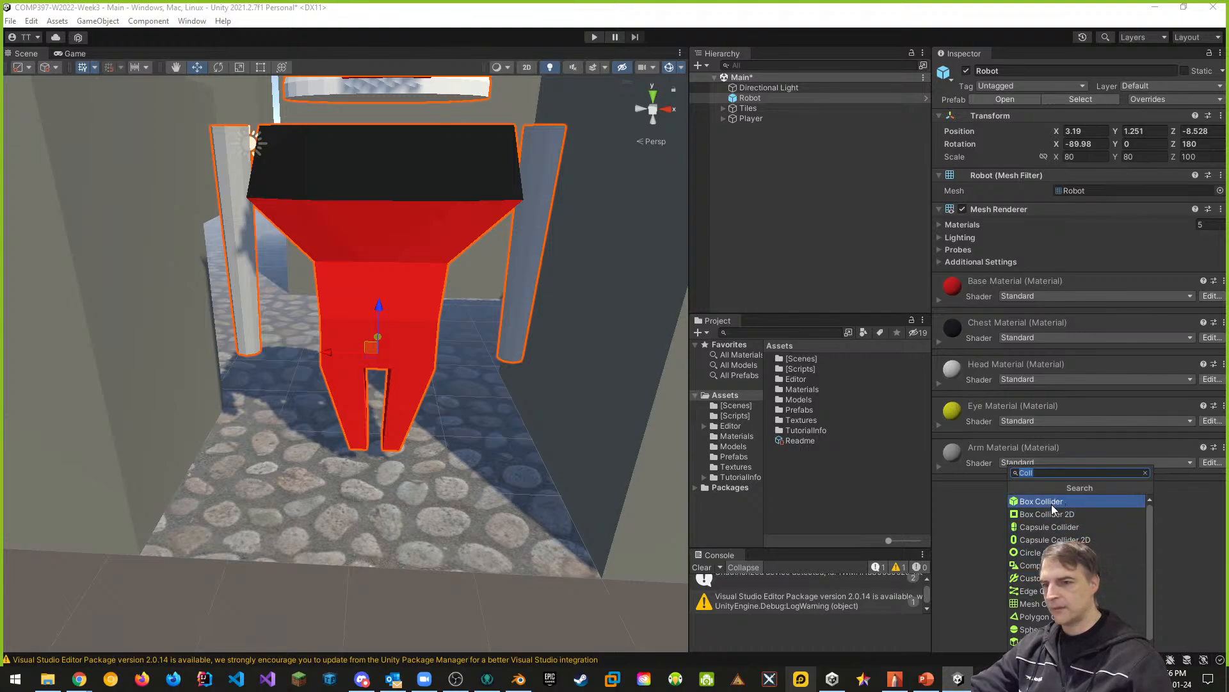
{"action": "scroll", "coordinate": [1054, 511], "scroll_direction": "down", "scroll_amount": 1}
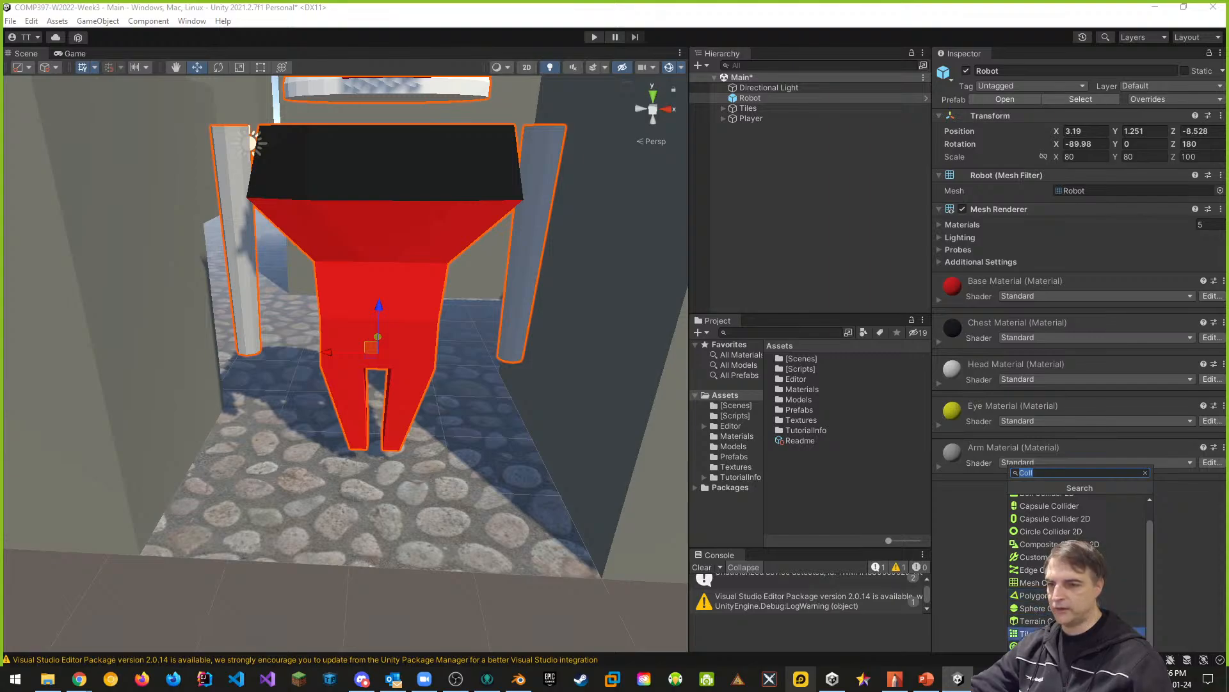
{"action": "scroll", "coordinate": [1041, 564], "scroll_direction": "up", "scroll_amount": 1}
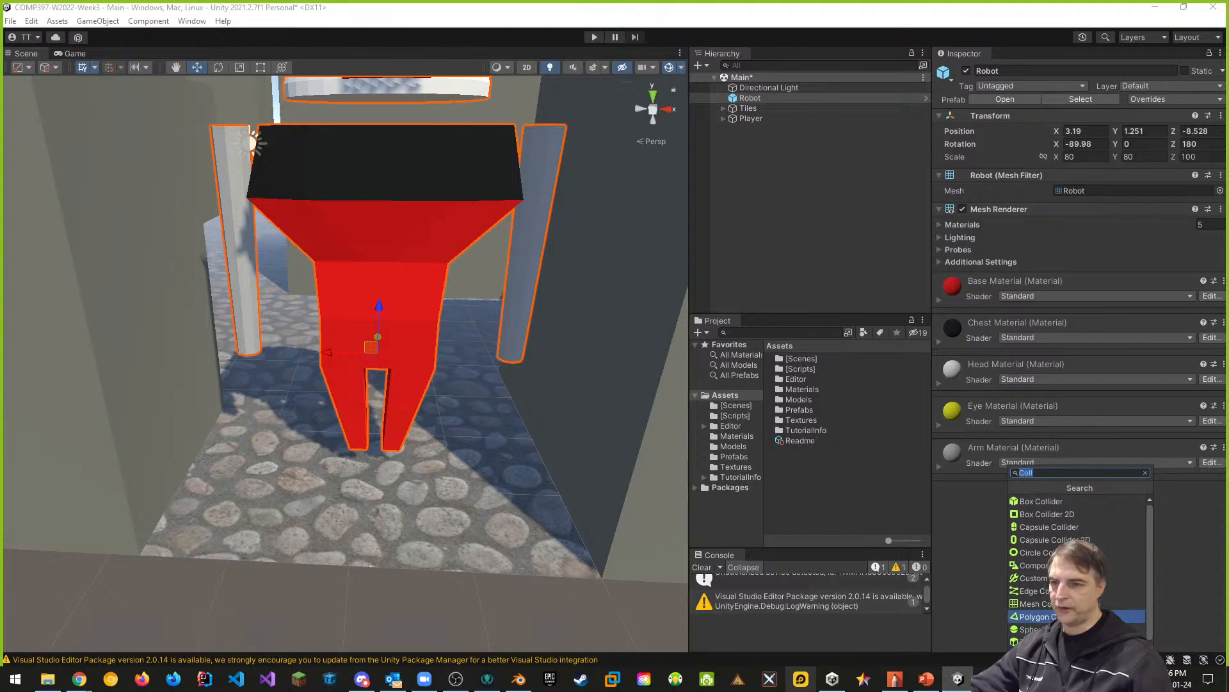
{"action": "left_click", "coordinate": [1036, 502]}
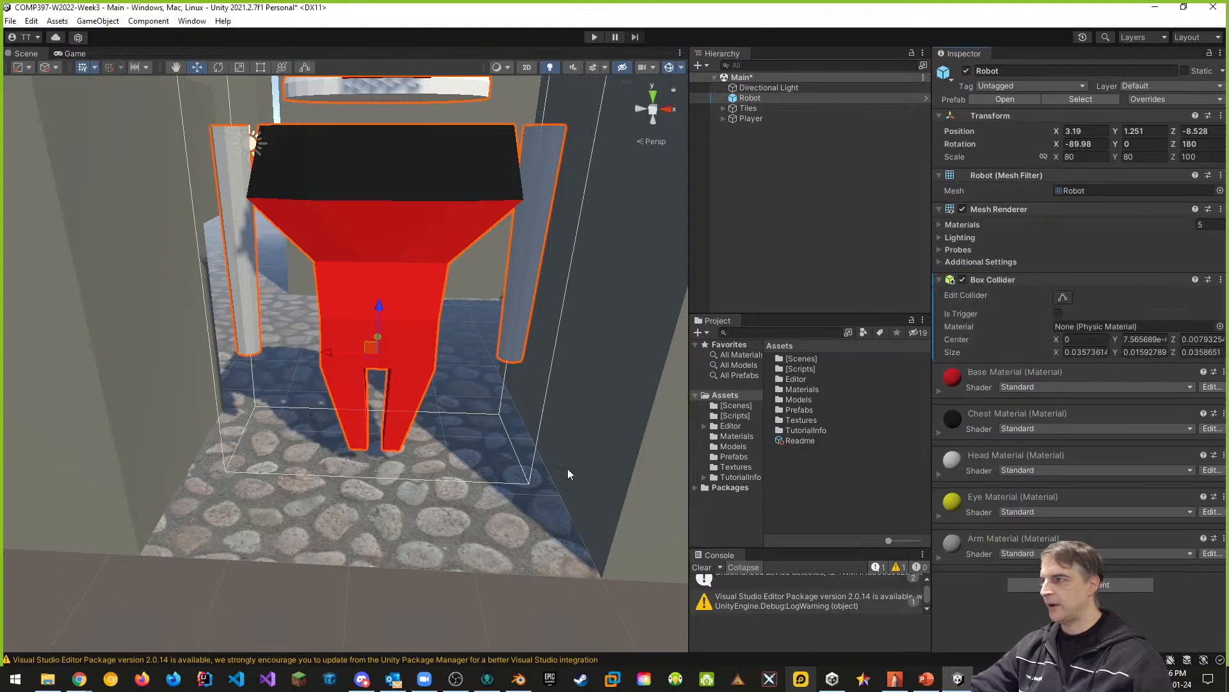
- Examine from several angles how the box collider encloses the robot's head, arms and legs
{"action": "scroll", "coordinate": [526, 358], "scroll_direction": "down", "scroll_amount": 3}
{"action": "scroll", "coordinate": [527, 364], "scroll_direction": "up", "scroll_amount": 2}
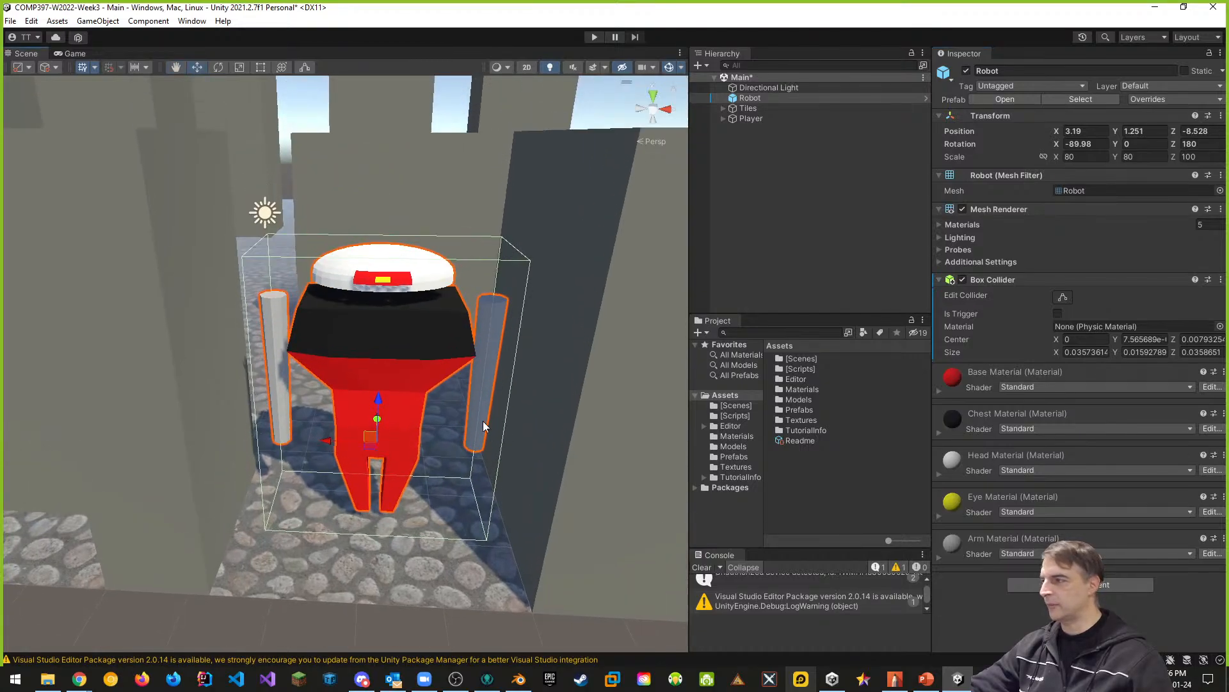
{"action": "middle_click_drag", "start_coordinate": [516, 384], "coordinate": [463, 429]}
{"action": "right_click_drag", "start_coordinate": [500, 385], "coordinate": [444, 398]}
{"action": "key", "text": "w"}
{"action": "key", "text": "d"}
{"action": "key", "text": "s"}
{"action": "key", "text": "w"}
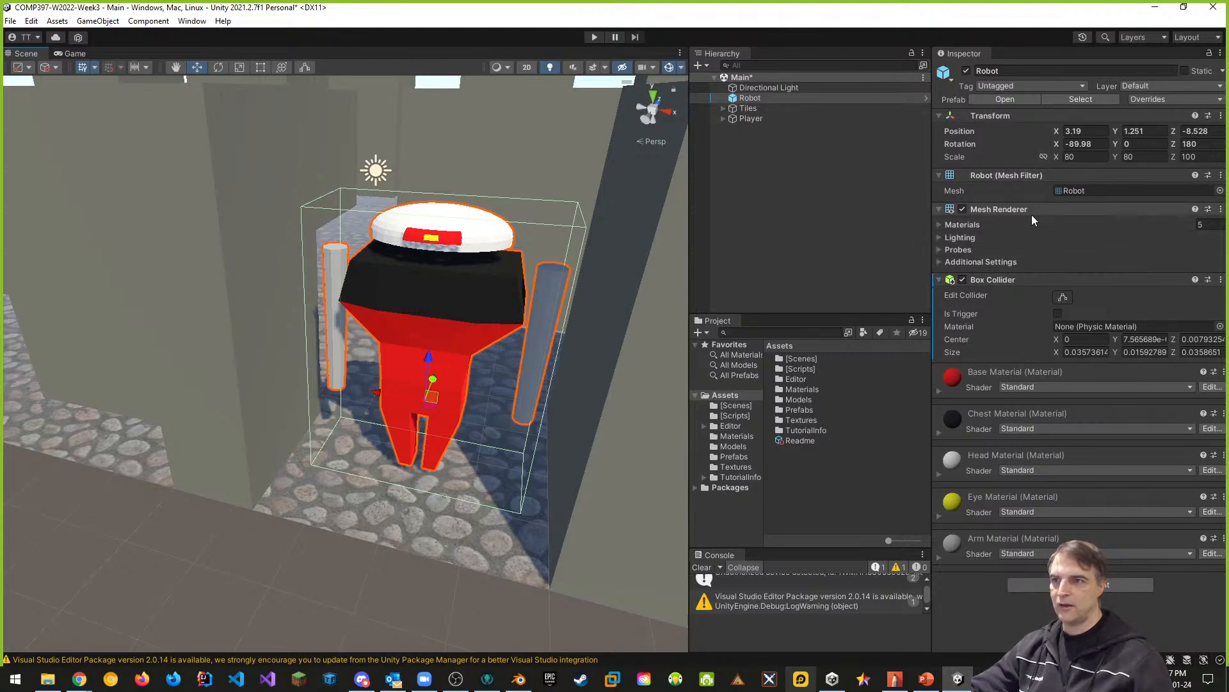
- Apply all of the Robot's overrides to its prefab and save the Main scene
{"action": "left_click", "coordinate": [1173, 100]}
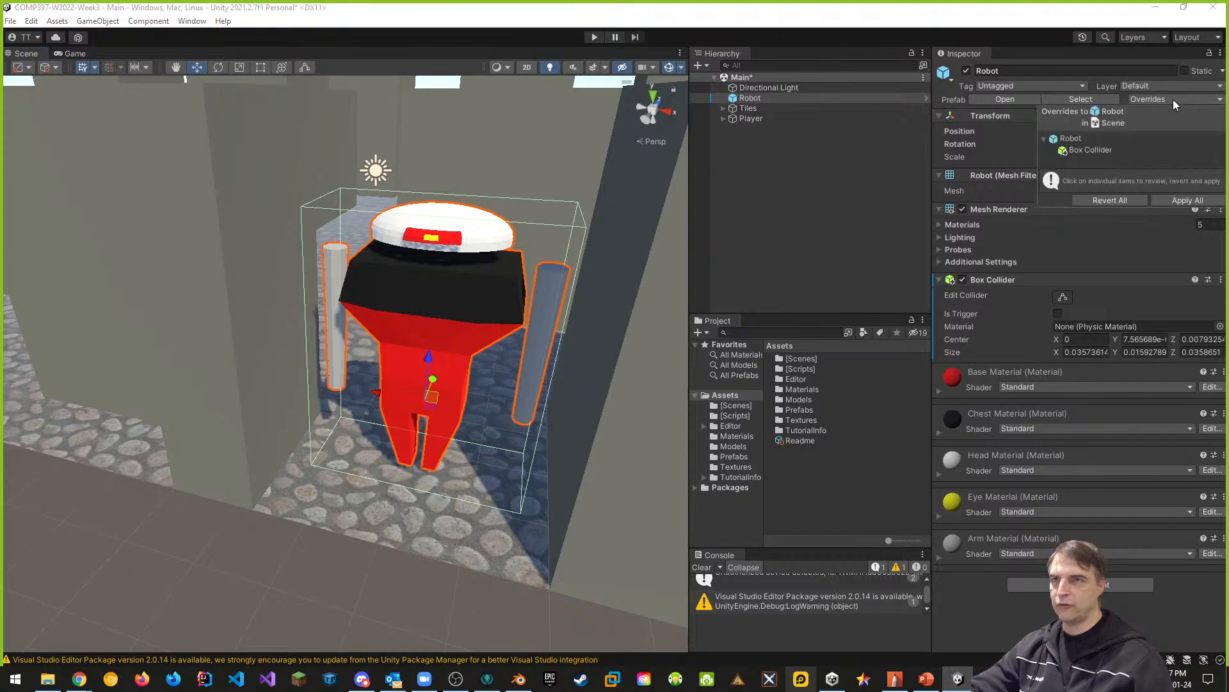
{"action": "left_click", "coordinate": [1183, 202]}
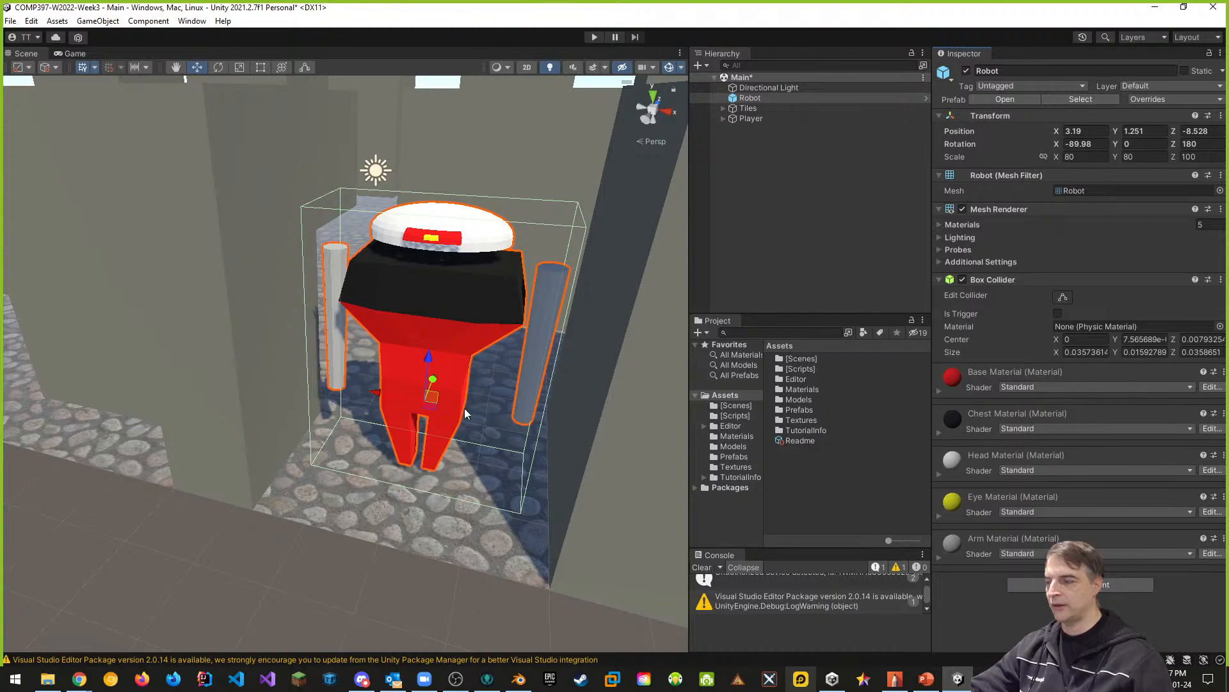
{"action": "middle_click_drag", "start_coordinate": [465, 413], "coordinate": [496, 304]}
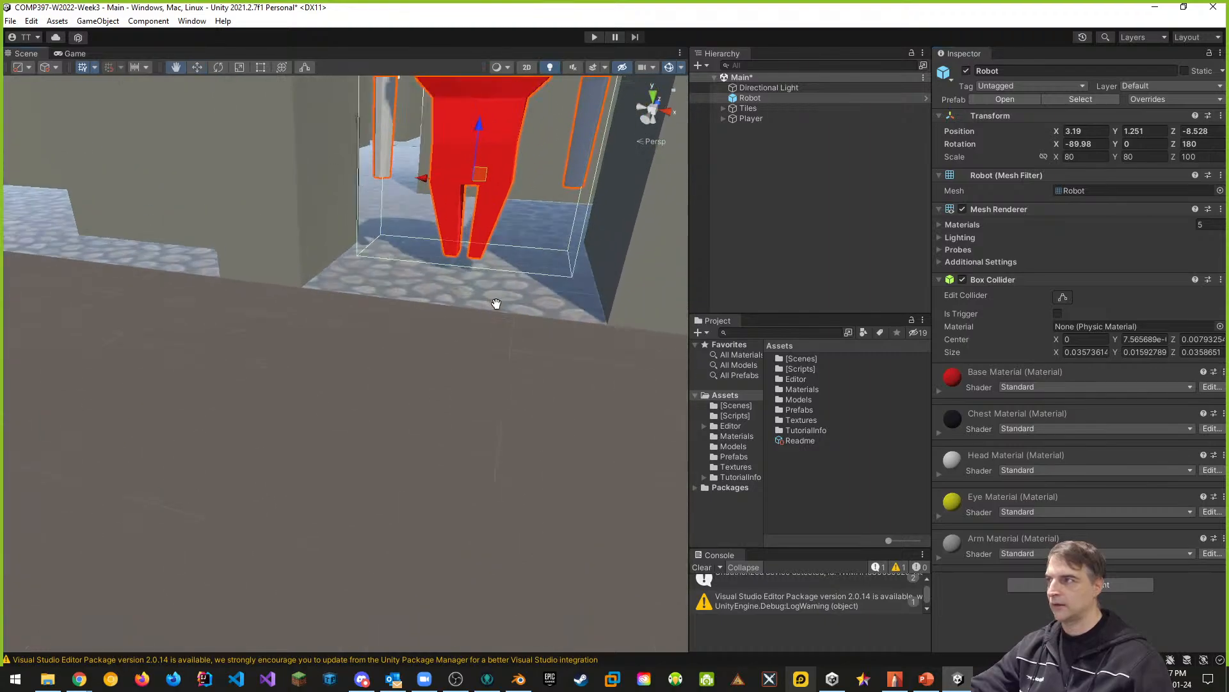
{"action": "key", "text": "f"}
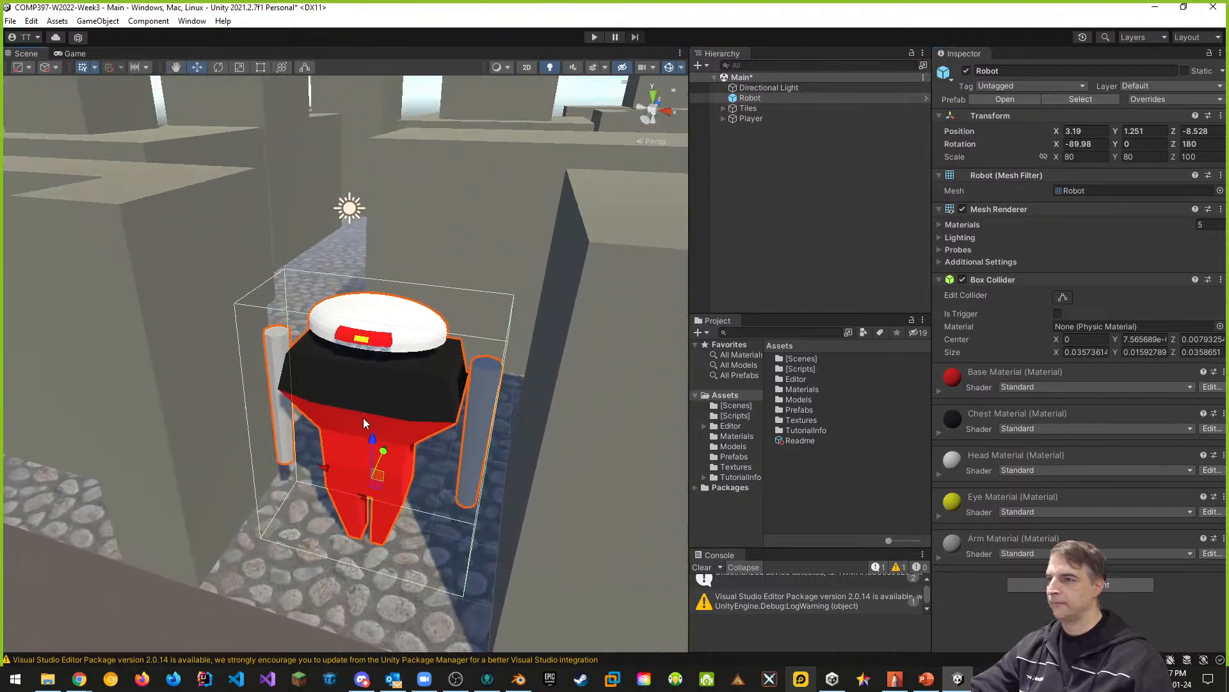
{"action": "scroll", "coordinate": [362, 419], "scroll_direction": "down", "scroll_amount": 2}
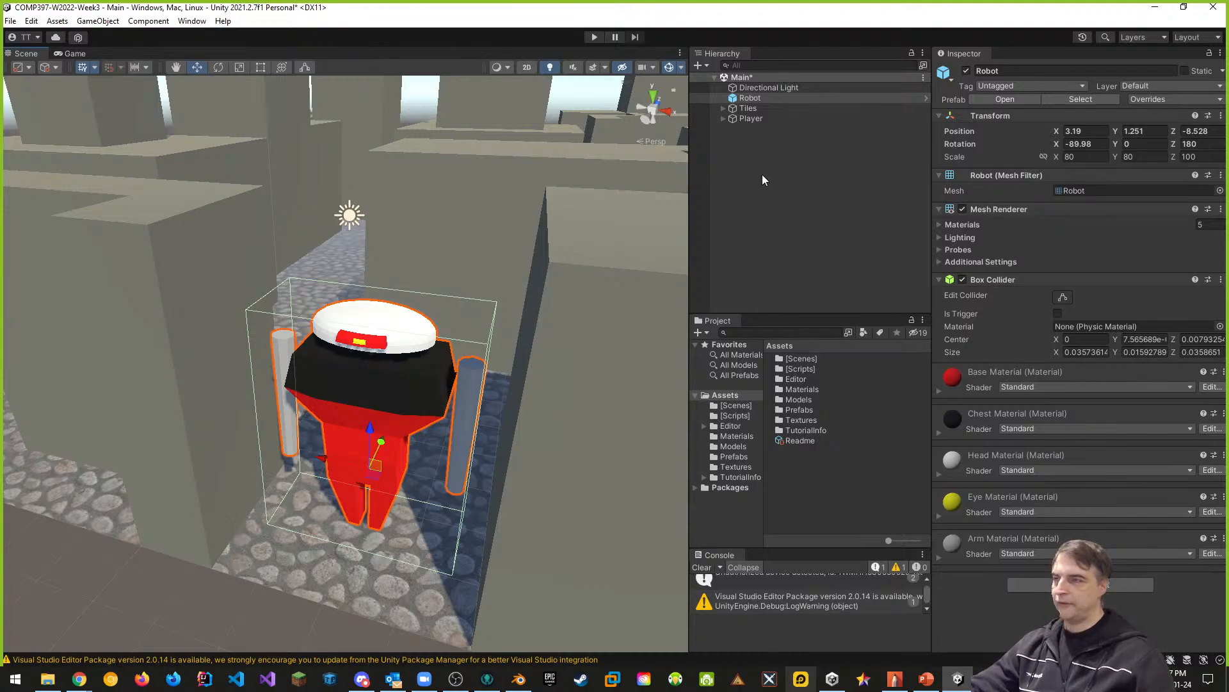
{"action": "key", "text": "ctrl+s"}
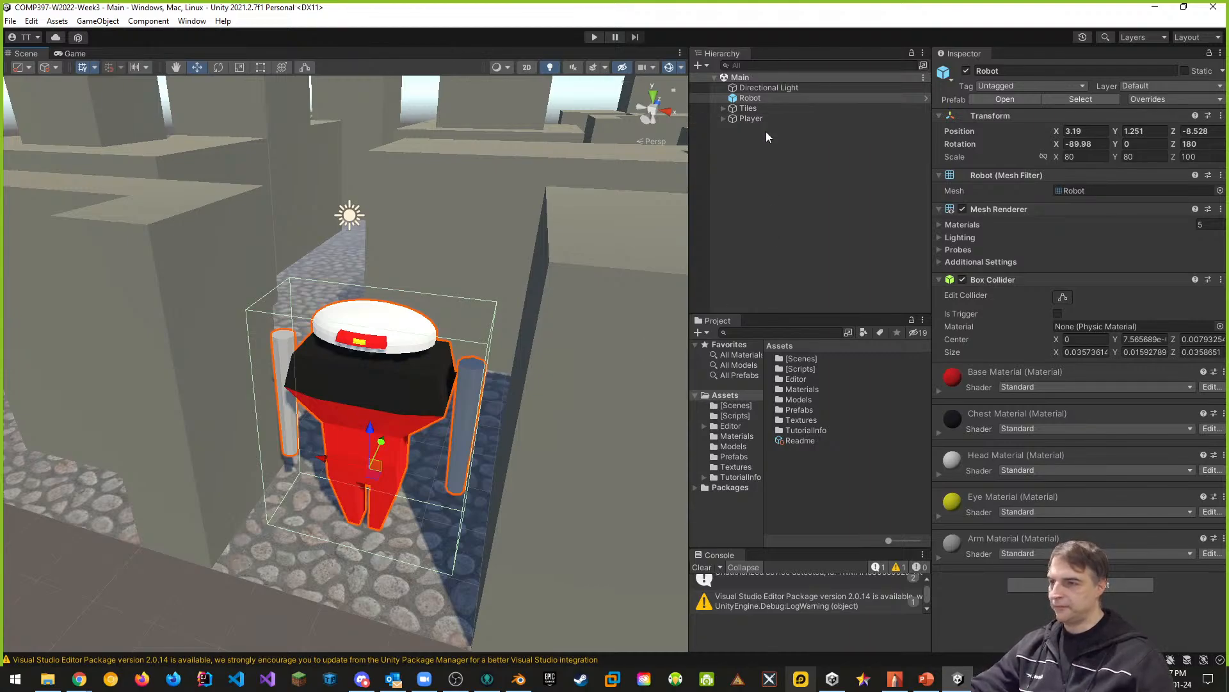
- Delete the TutorialInfo folder and the Readme asset from the project's Assets folder
{"action": "left_click", "coordinate": [803, 431]}
{"action": "right_click", "coordinate": [802, 433]}
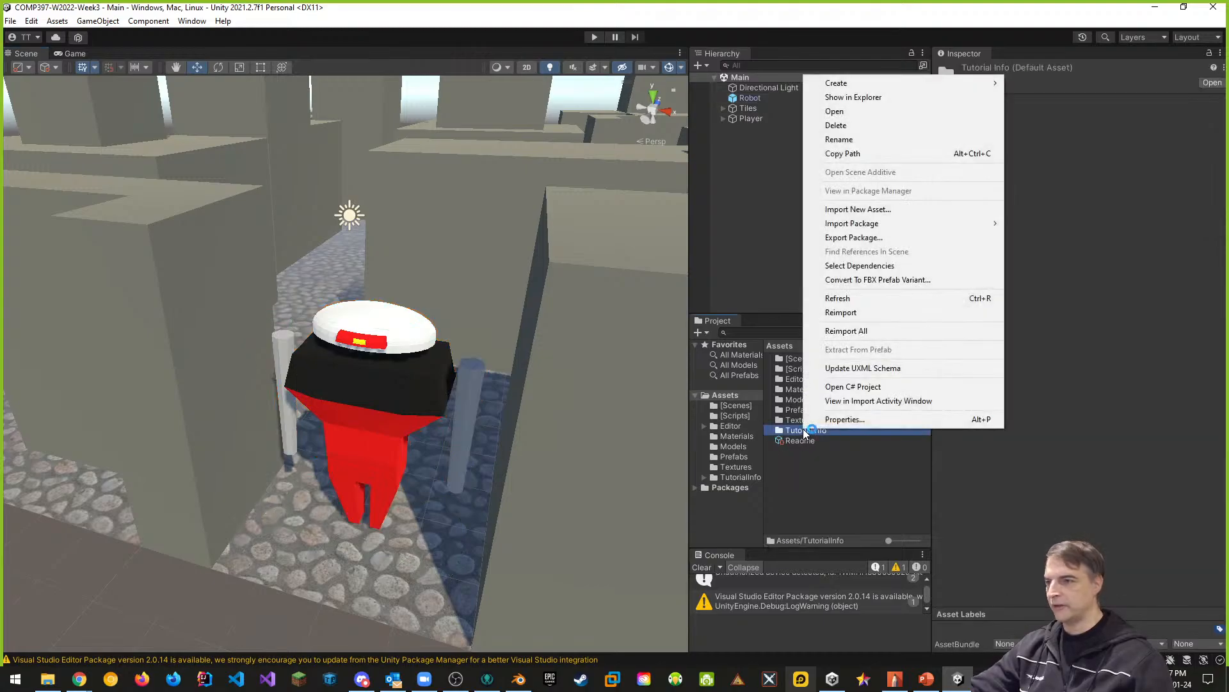
{"action": "left_click", "coordinate": [835, 126]}
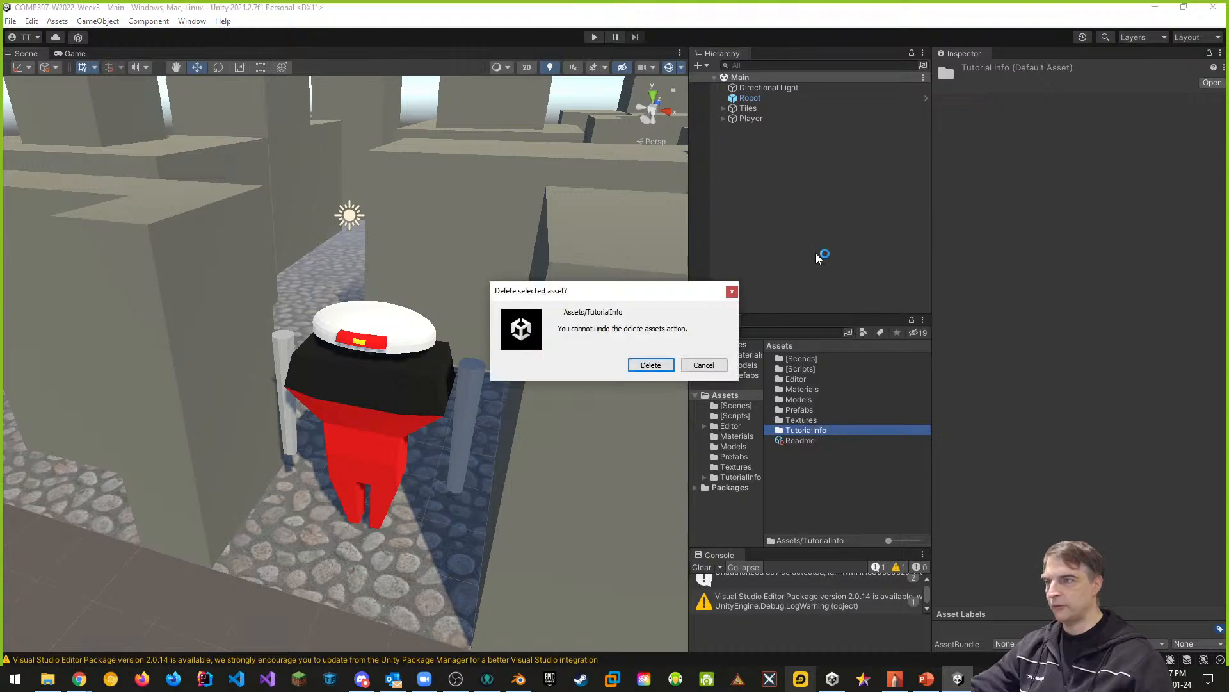
{"action": "left_click", "coordinate": [655, 363]}
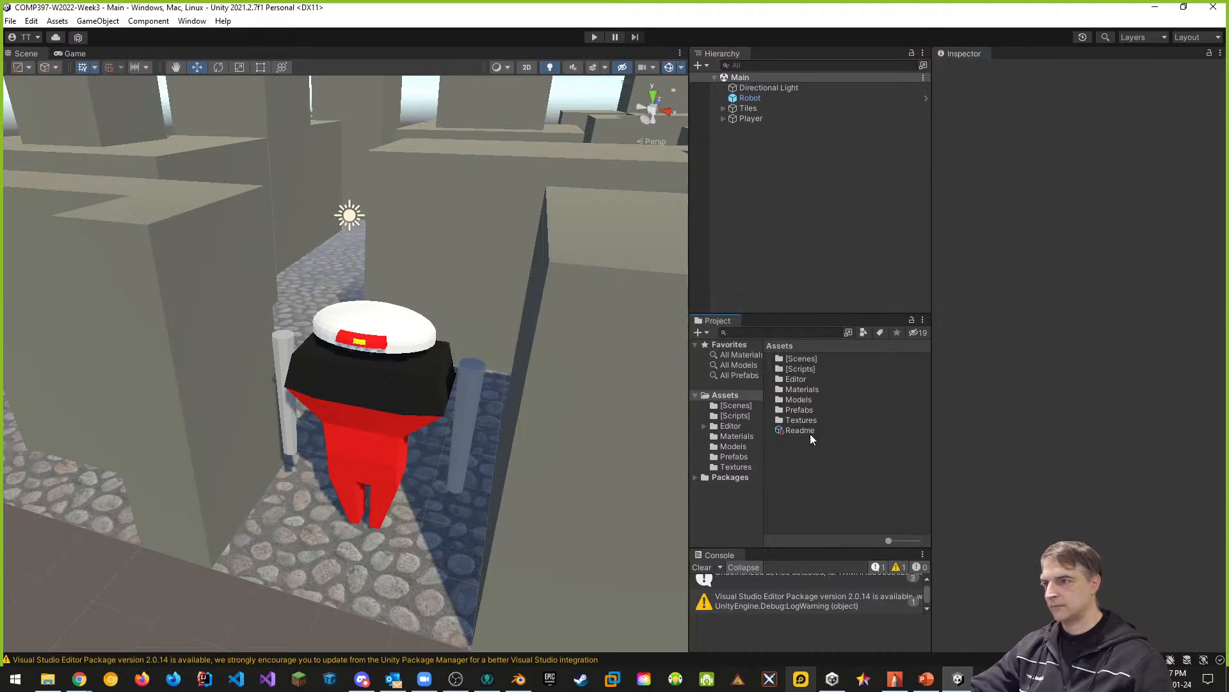
{"action": "left_click", "coordinate": [807, 431]}
{"action": "right_click", "coordinate": [801, 431]}
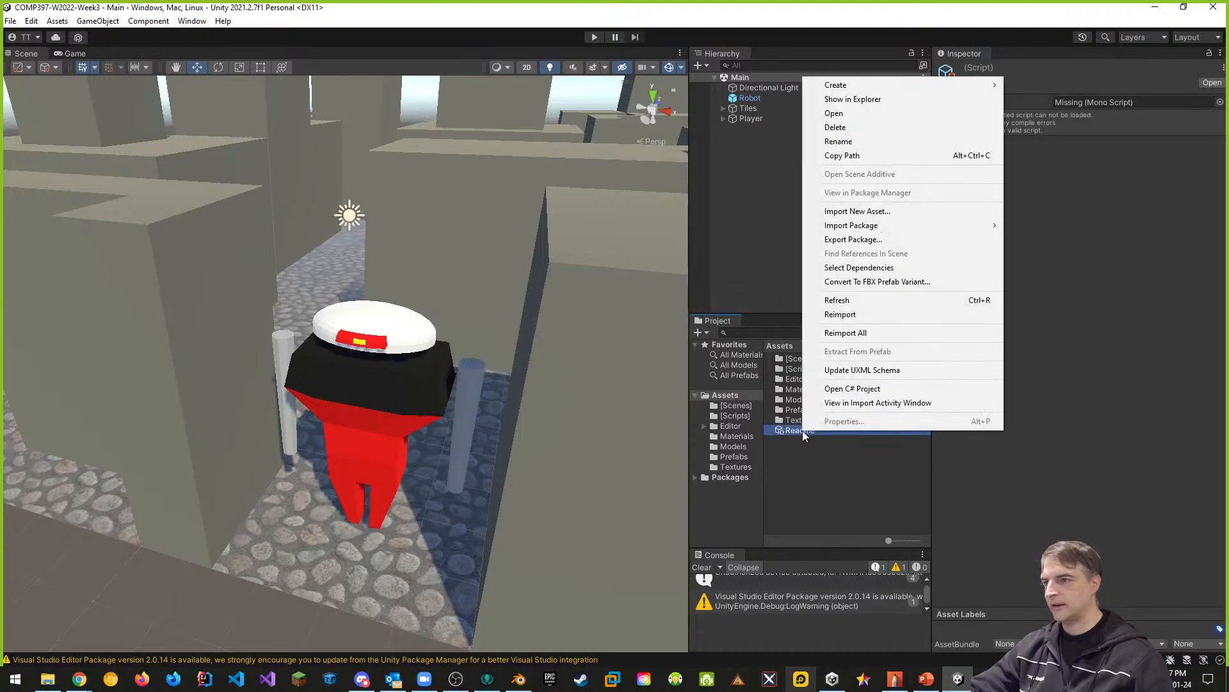
{"action": "left_click", "coordinate": [835, 126]}
{"action": "left_click", "coordinate": [650, 365]}
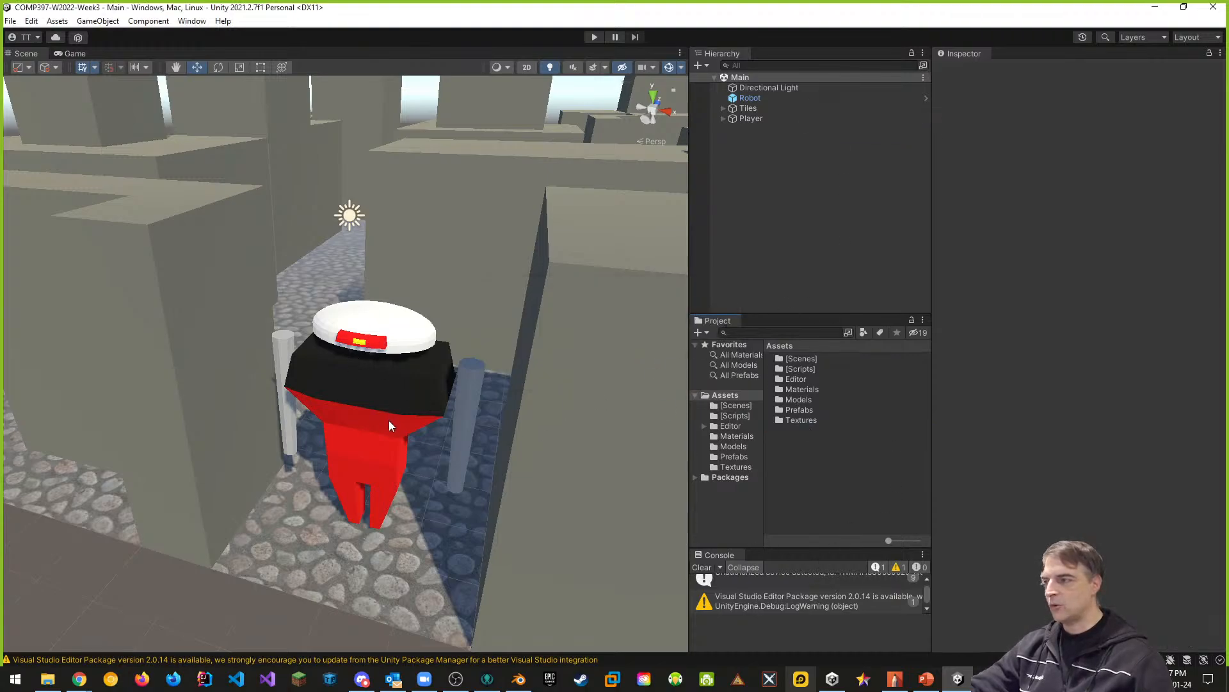
- Delete the Robot object from the Main scene and open the Prefabs folder in the project assets
{"action": "middle_click_drag", "start_coordinate": [417, 418], "coordinate": [444, 402]}
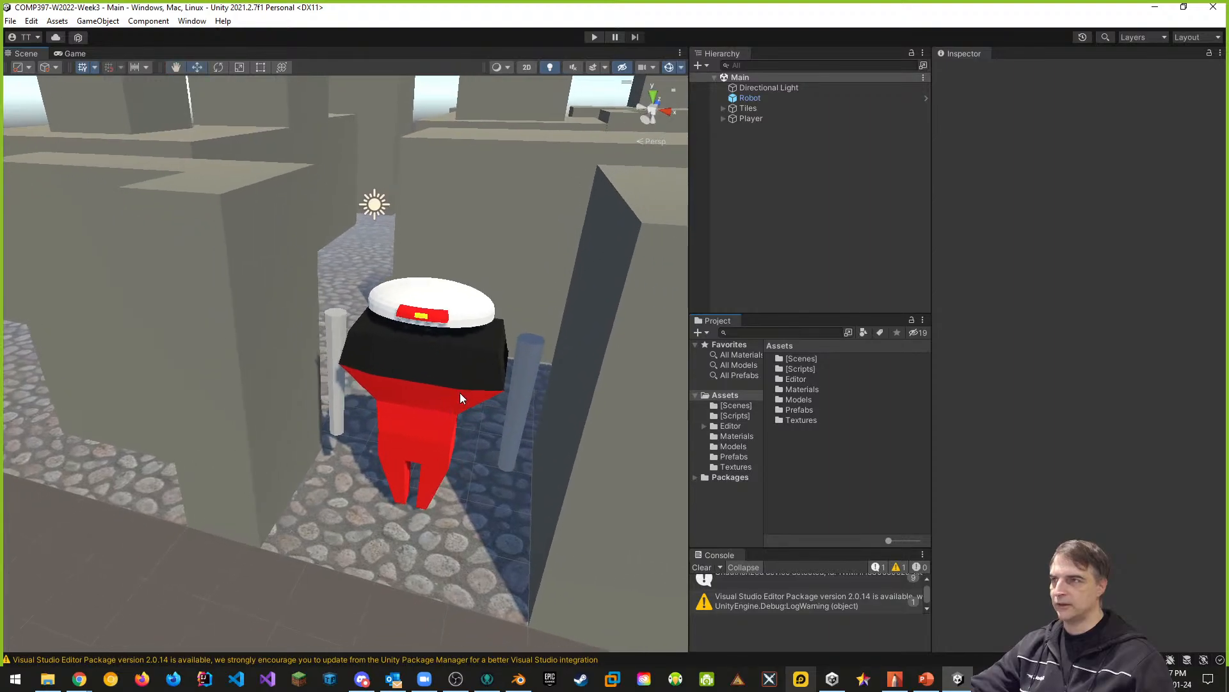
{"action": "left_click", "coordinate": [758, 99]}
{"action": "right_click", "coordinate": [759, 101]}
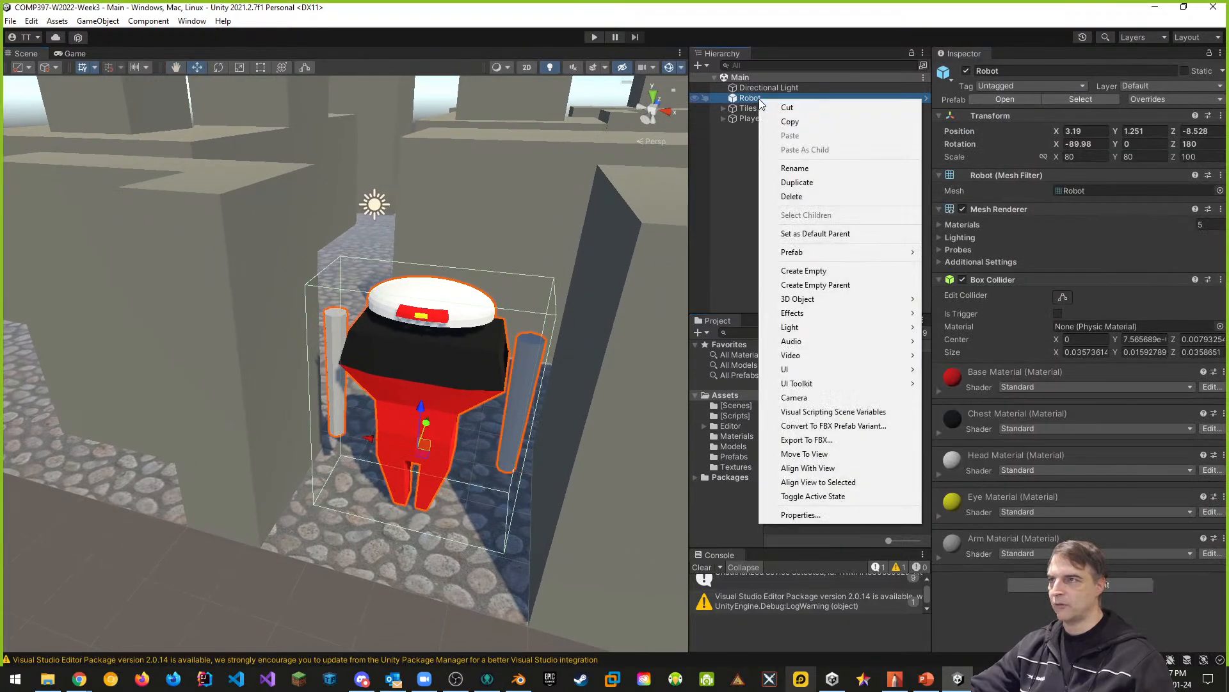
{"action": "left_click", "coordinate": [794, 197]}
{"action": "left_click", "coordinate": [734, 457]}
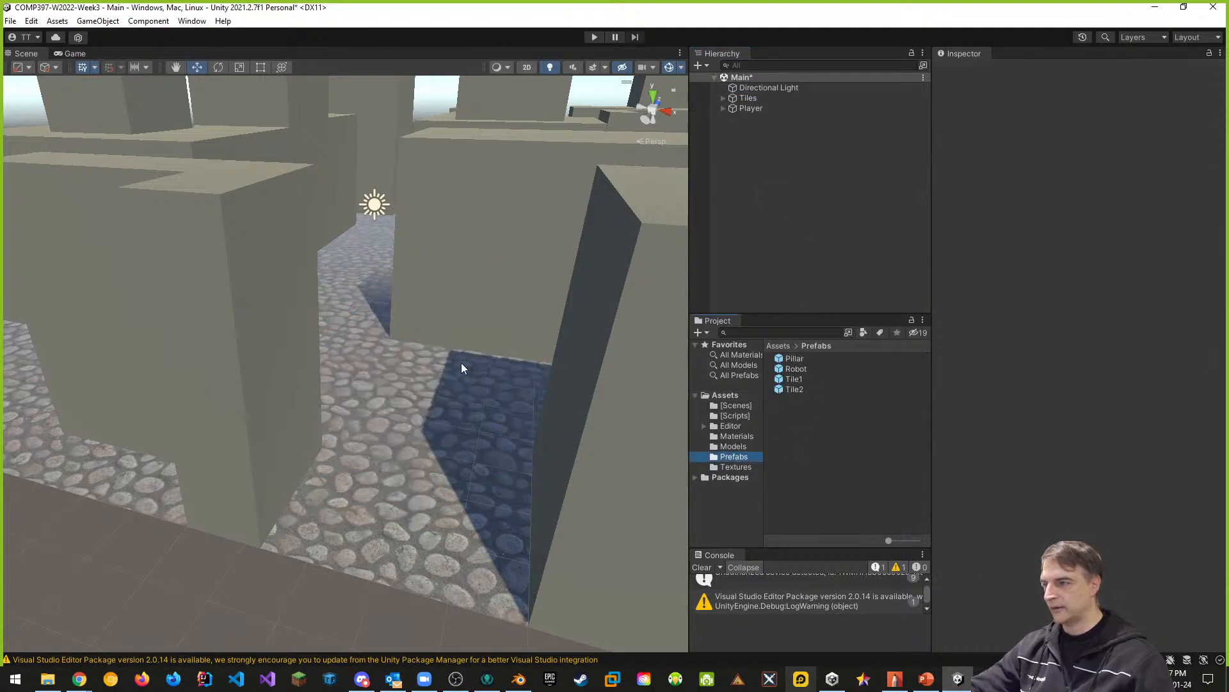
{"action": "right_click_drag", "start_coordinate": [461, 368], "coordinate": [584, 367]}
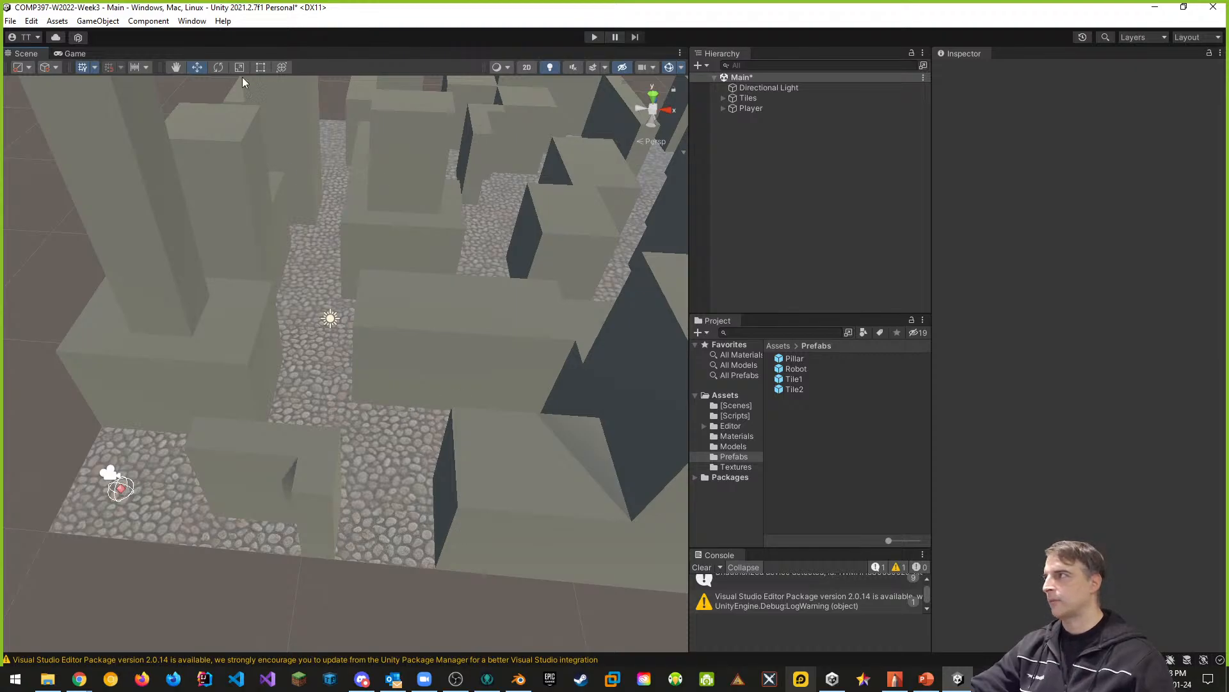
- Open the AI Navigation window and select all four tile objects under Tiles in the Main scene
{"action": "left_click", "coordinate": [192, 21]}
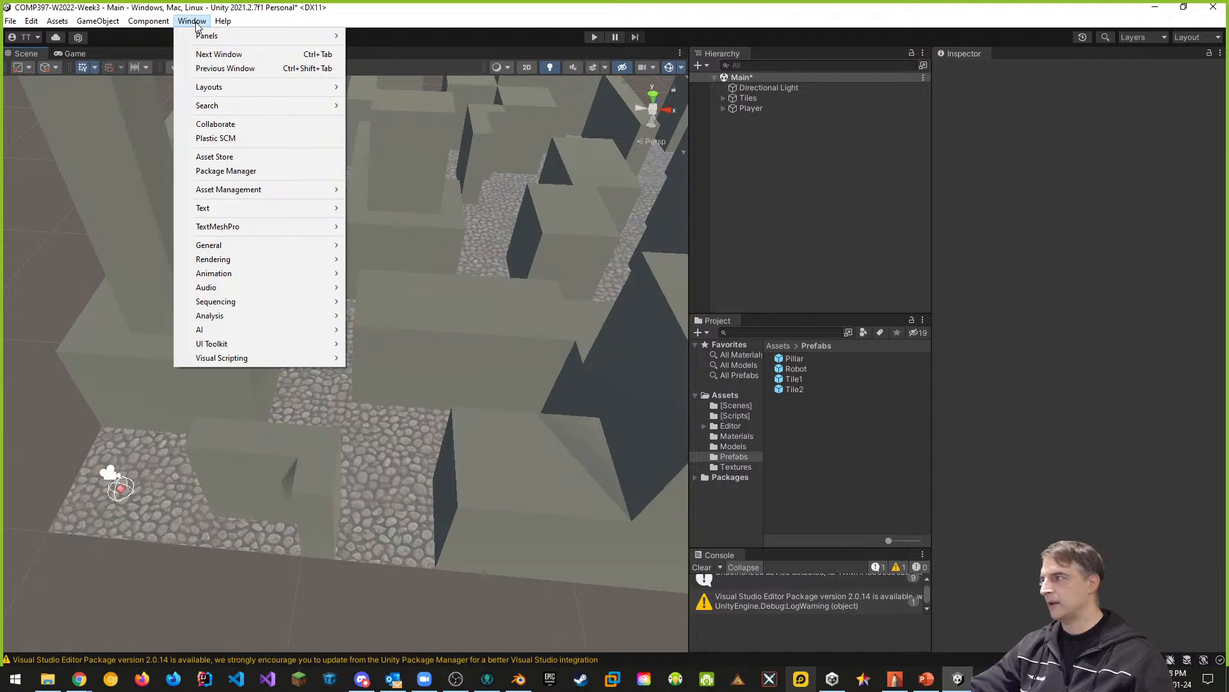
{"action": "mouse_move", "coordinate": [207, 334]}
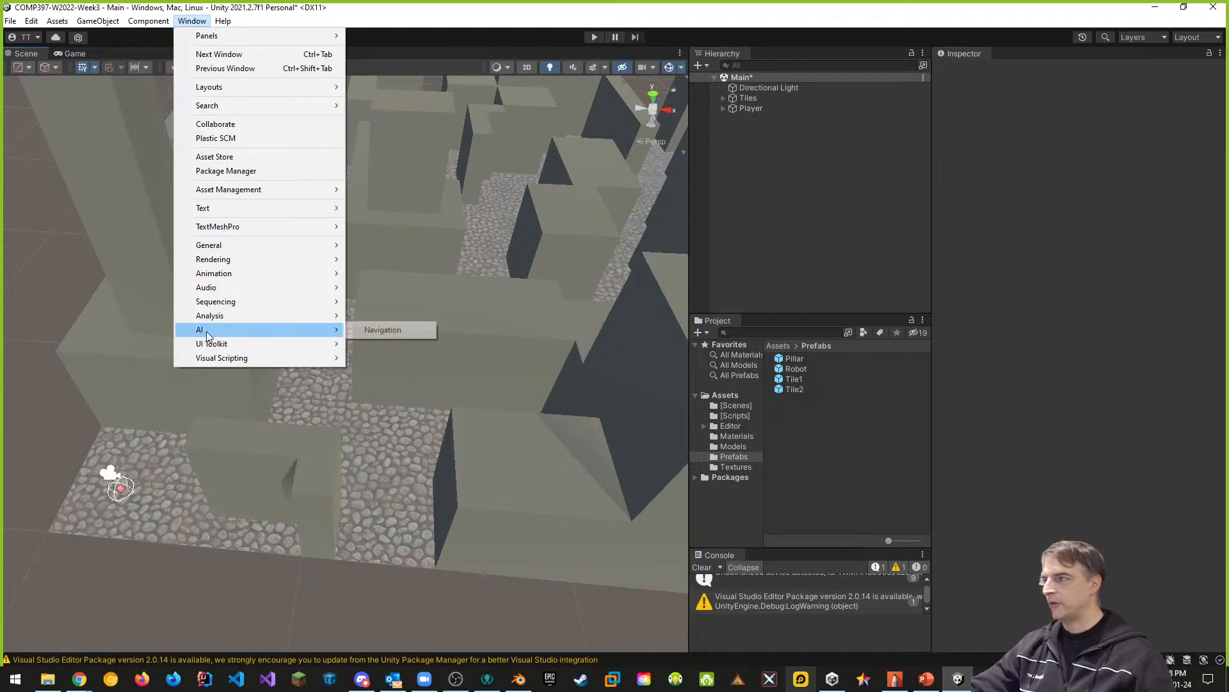
{"action": "left_click", "coordinate": [383, 330]}
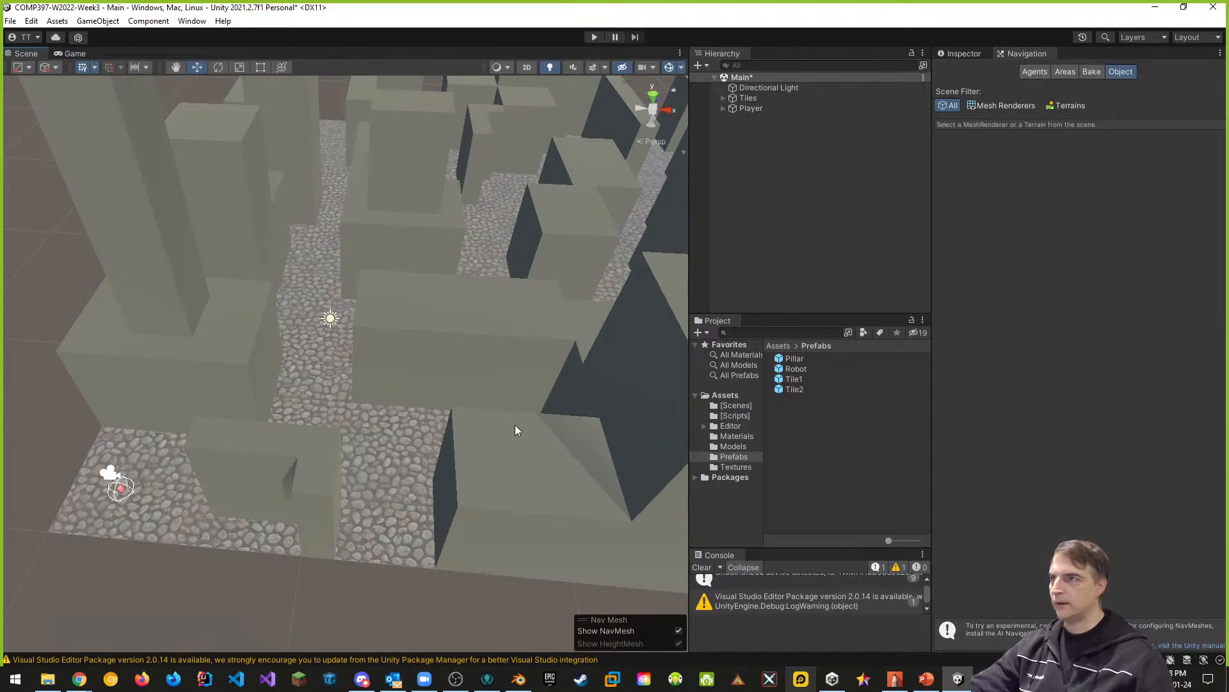
{"action": "left_click", "coordinate": [724, 99]}
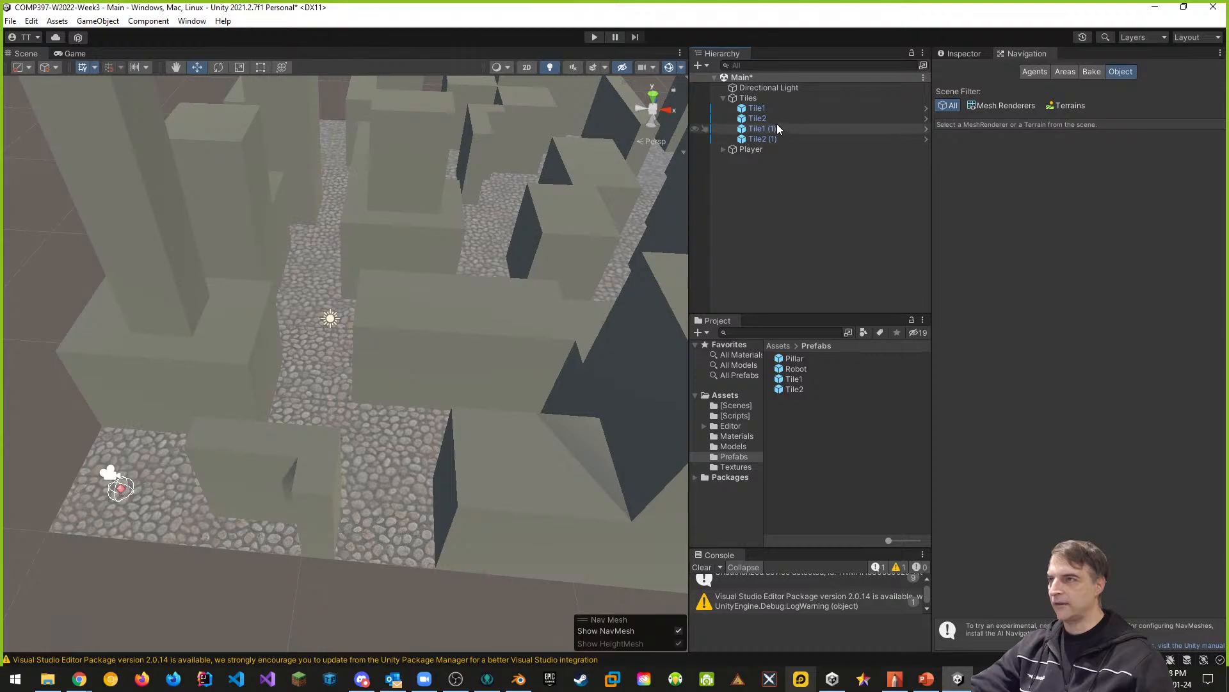
{"action": "left_click", "coordinate": [760, 110]}
{"action": "left_click", "coordinate": [763, 139], "text": "shift"}
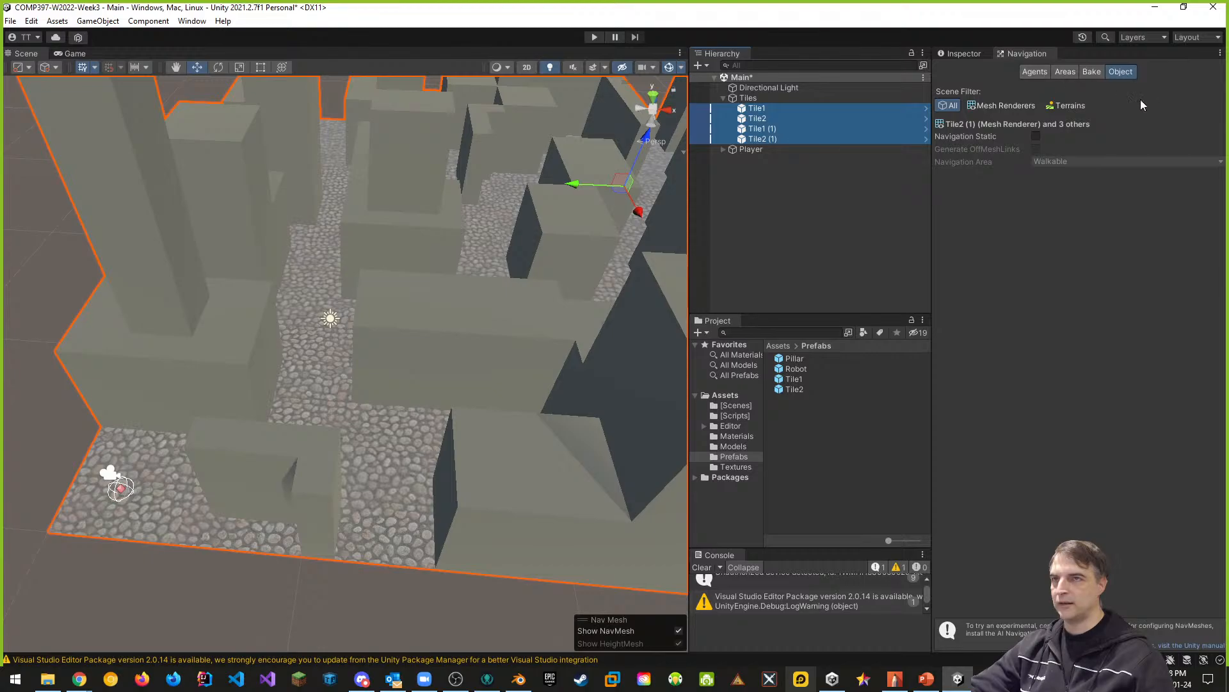
- Add a new navigation agent type and name it Robot
{"action": "left_click", "coordinate": [1035, 71]}
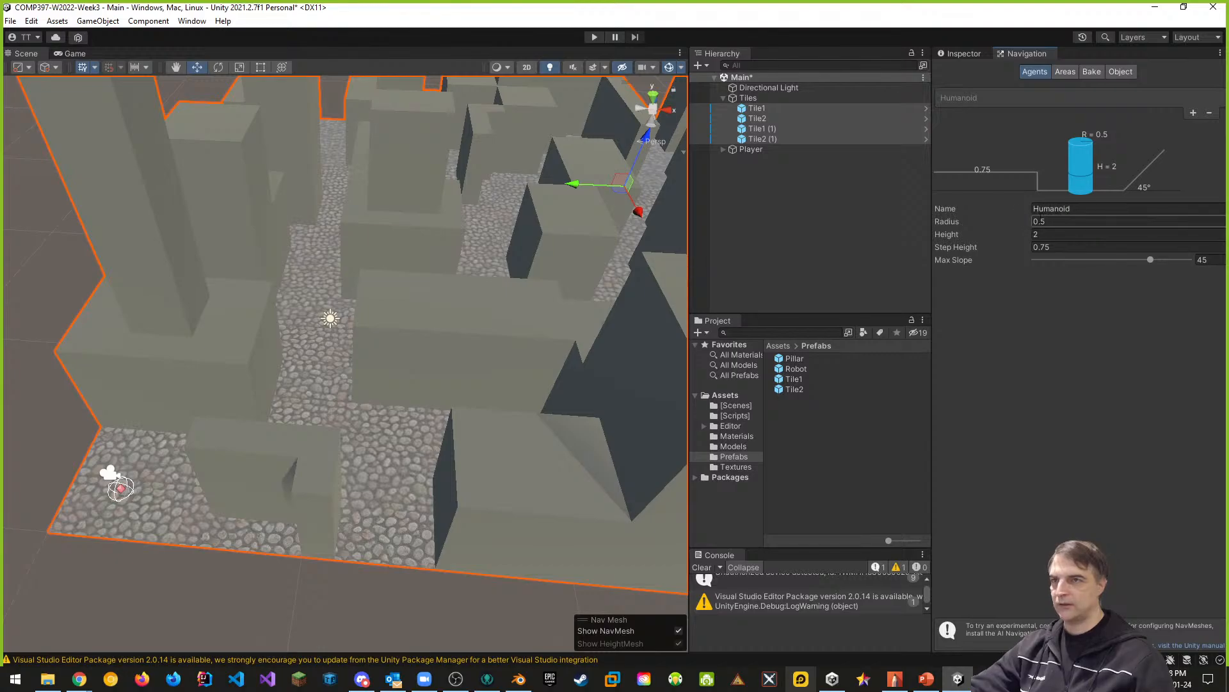
{"action": "left_click", "coordinate": [1193, 113]}
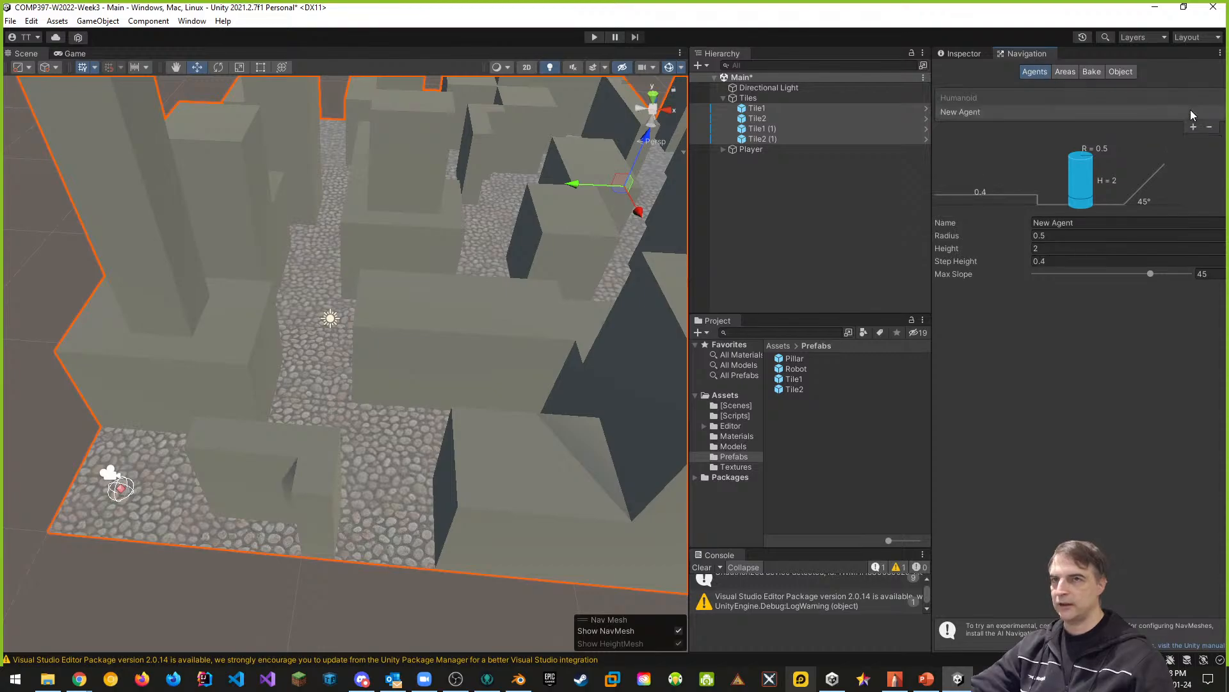
{"action": "left_click", "coordinate": [960, 113]}
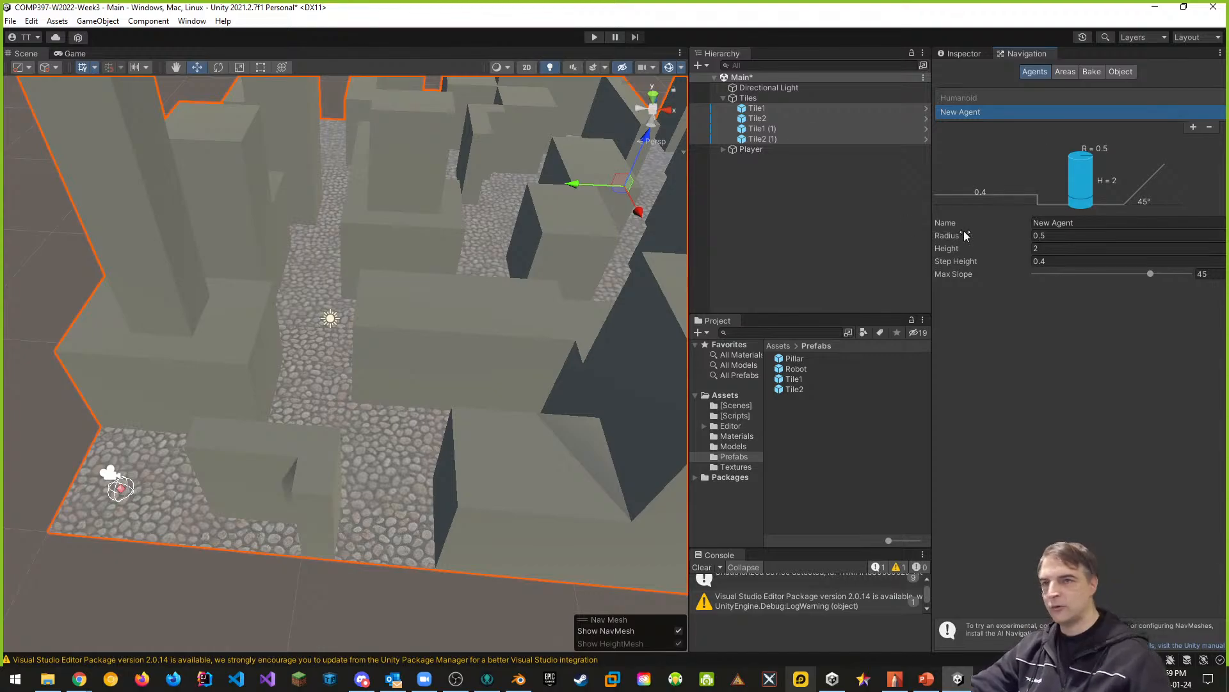
{"action": "left_click", "coordinate": [1089, 223]}
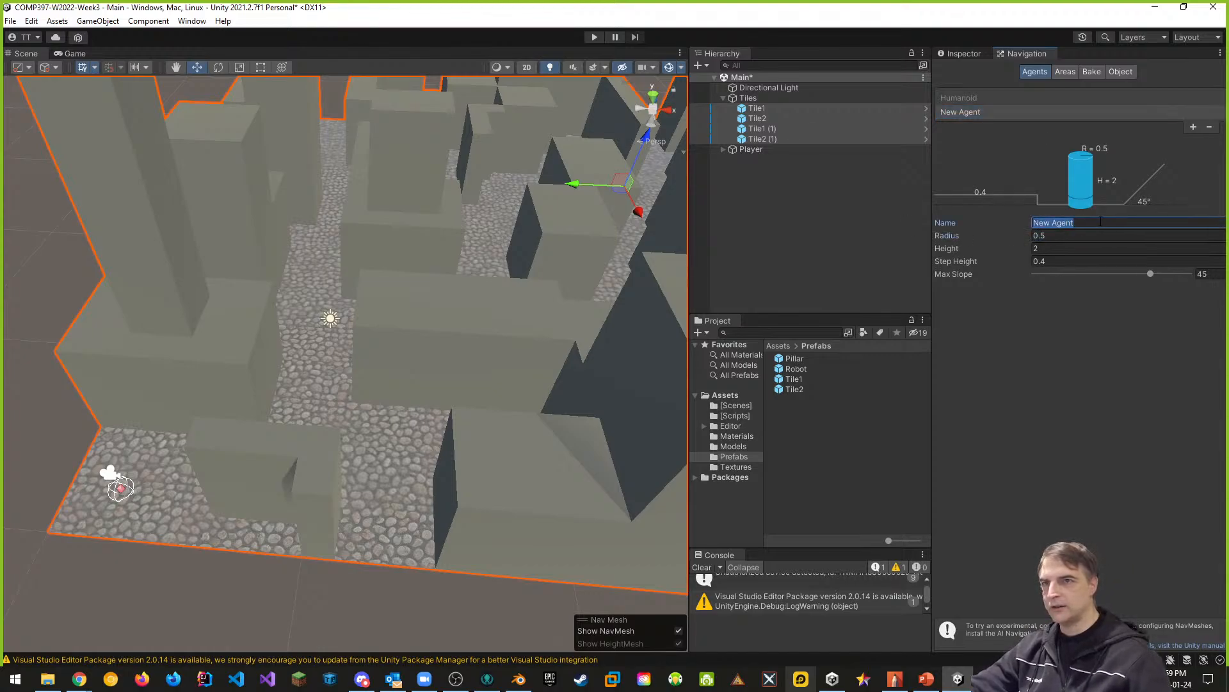
{"action": "type", "text": "R"}
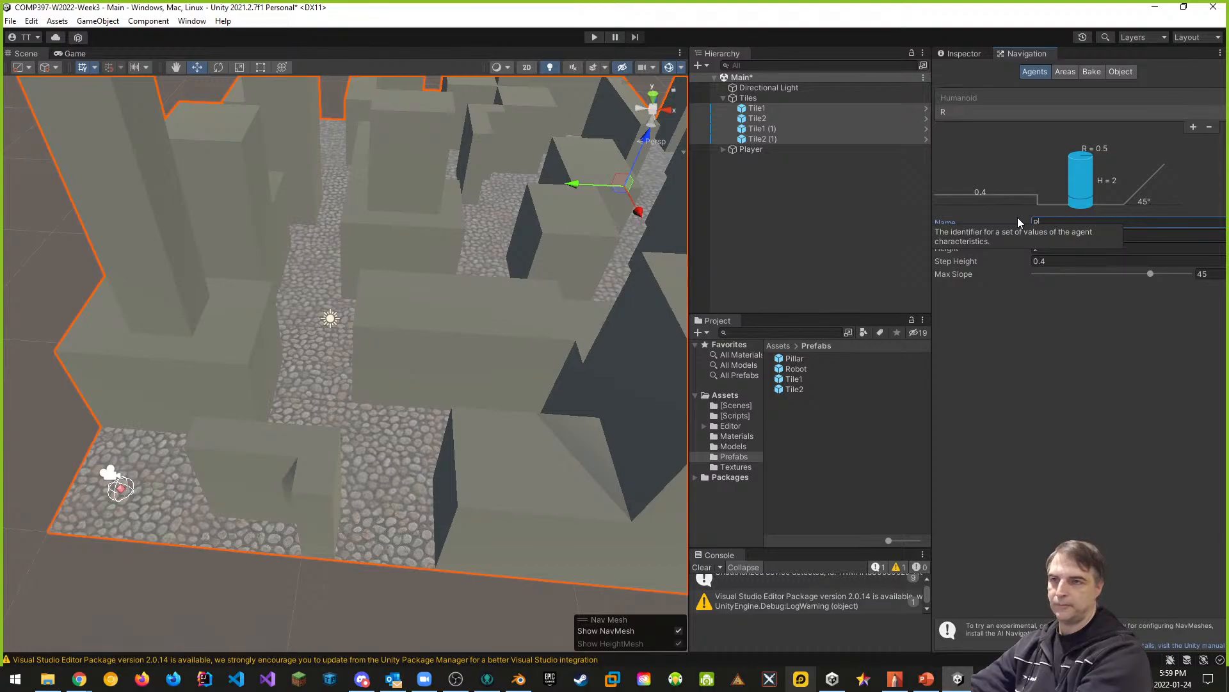
{"action": "type", "text": "obot"}
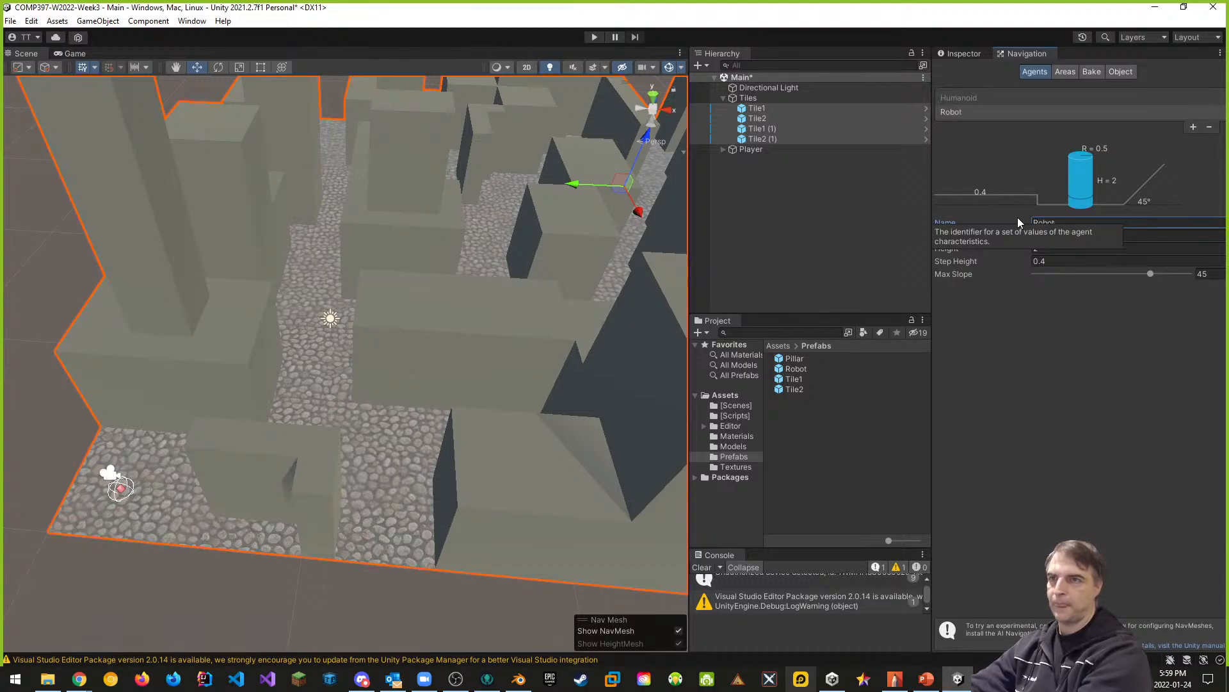
- Compare the Humanoid and Robot agent settings and examine the pathways between the level's blocks from several angles
{"action": "middle_click_drag", "start_coordinate": [648, 332], "coordinate": [147, 169]}
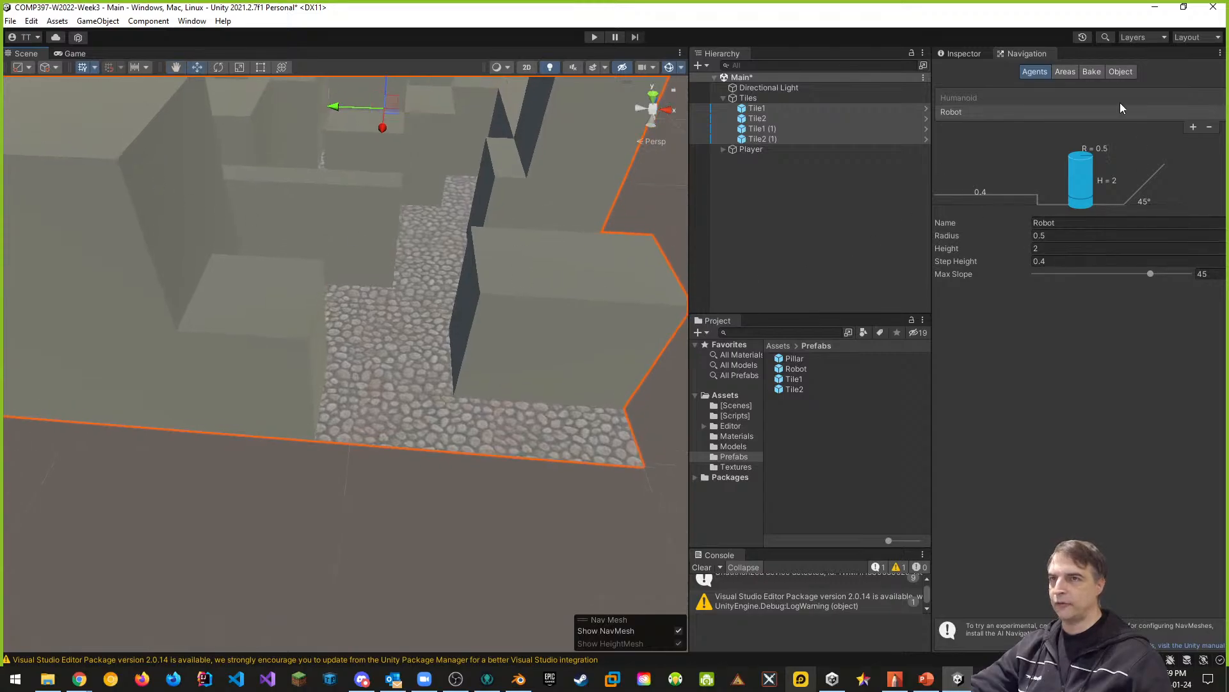
{"action": "left_click", "coordinate": [979, 99]}
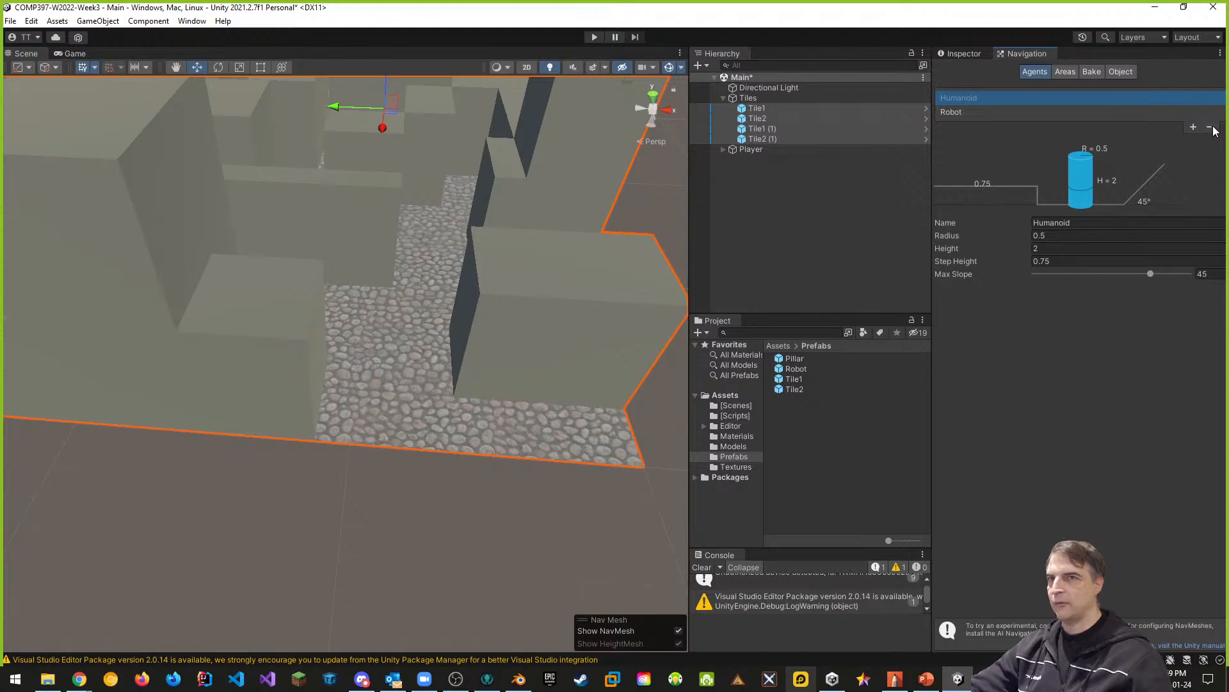
{"action": "left_click", "coordinate": [942, 112]}
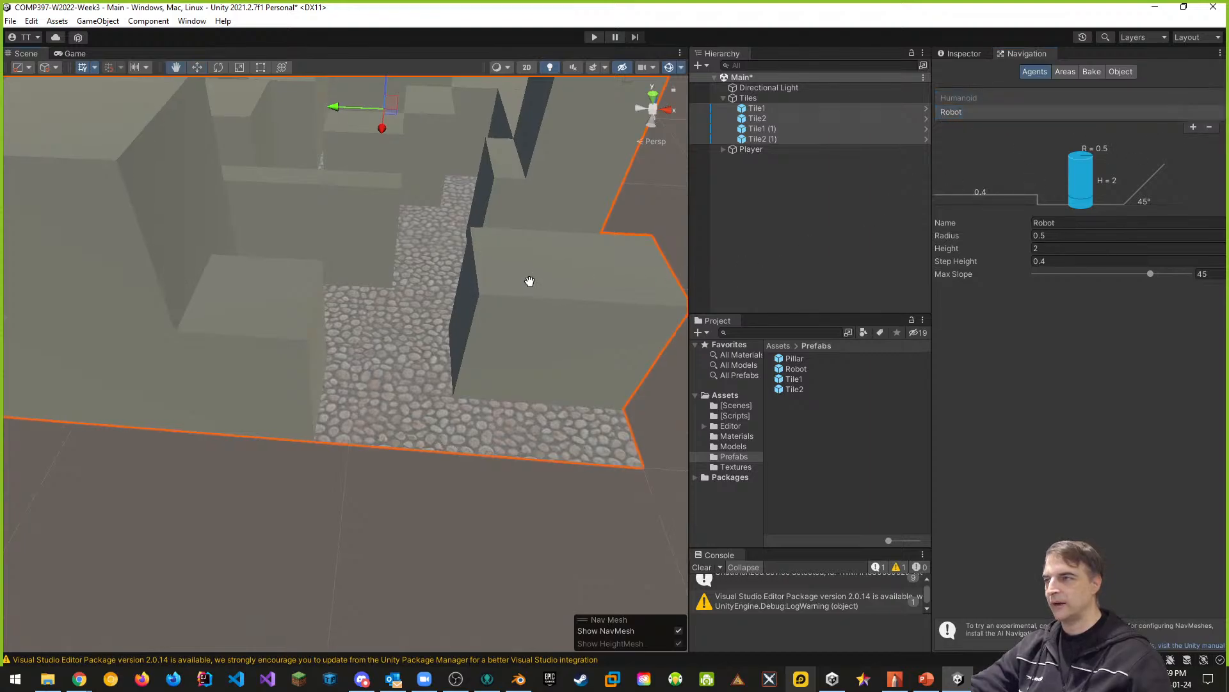
{"action": "middle_click_drag", "start_coordinate": [529, 275], "coordinate": [511, 406]}
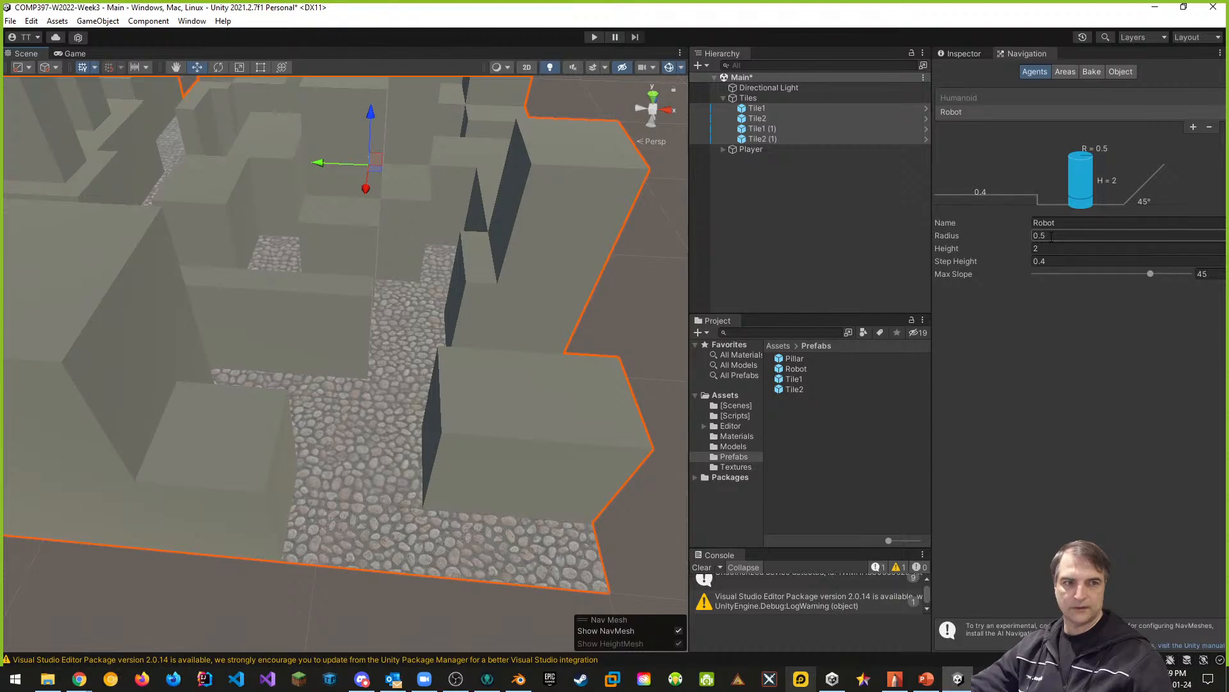
{"action": "left_click", "coordinate": [193, 22]}
{"action": "mouse_move", "coordinate": [288, 330]}
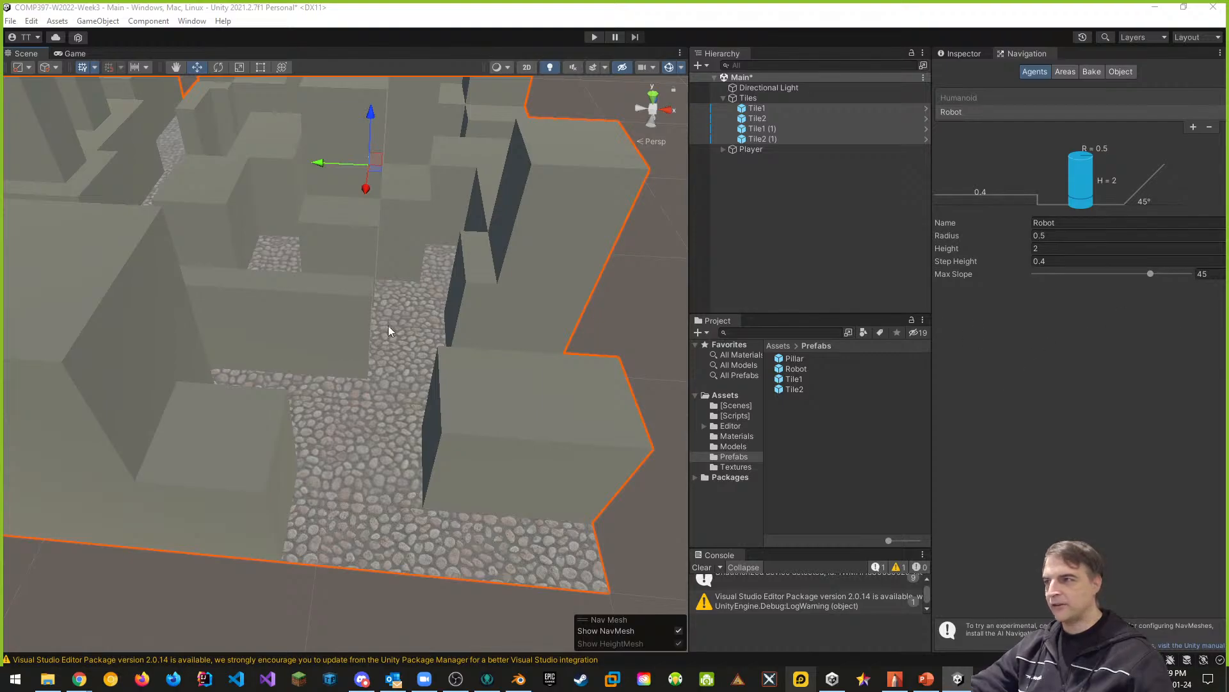
{"action": "scroll", "coordinate": [371, 309], "scroll_direction": "down", "scroll_amount": 1}
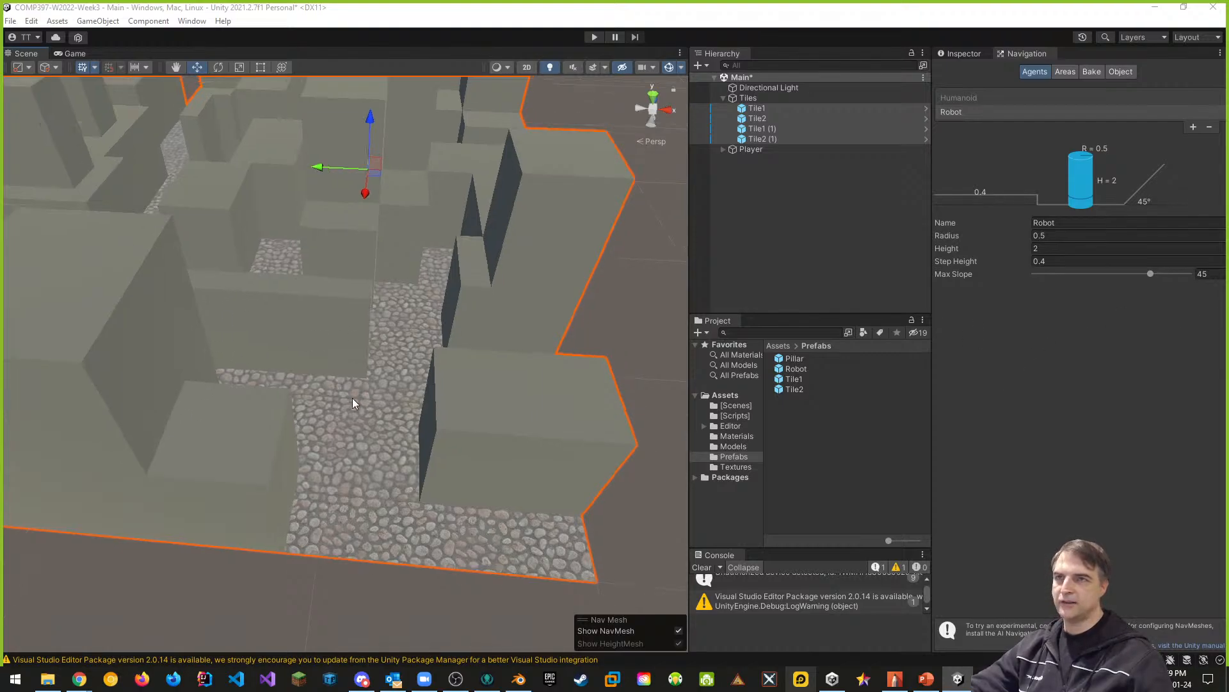
{"action": "scroll", "coordinate": [398, 402], "scroll_direction": "down", "scroll_amount": 5}
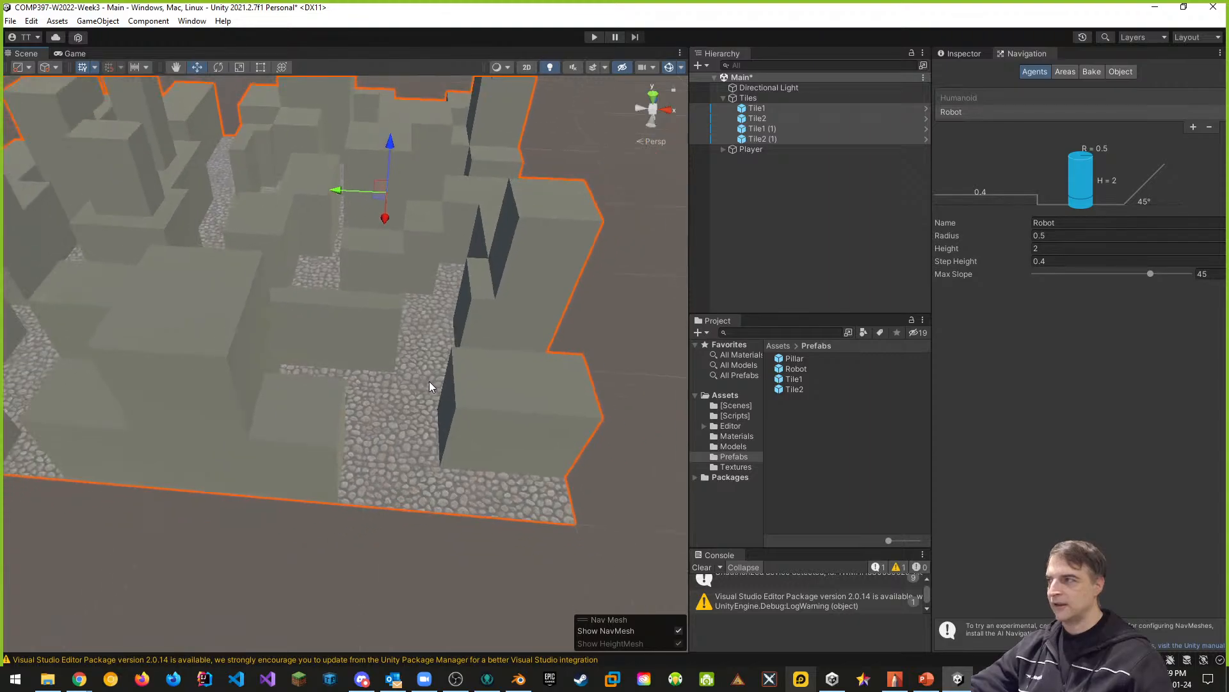
{"action": "middle_click_drag", "start_coordinate": [83, 343], "coordinate": [394, 372]}
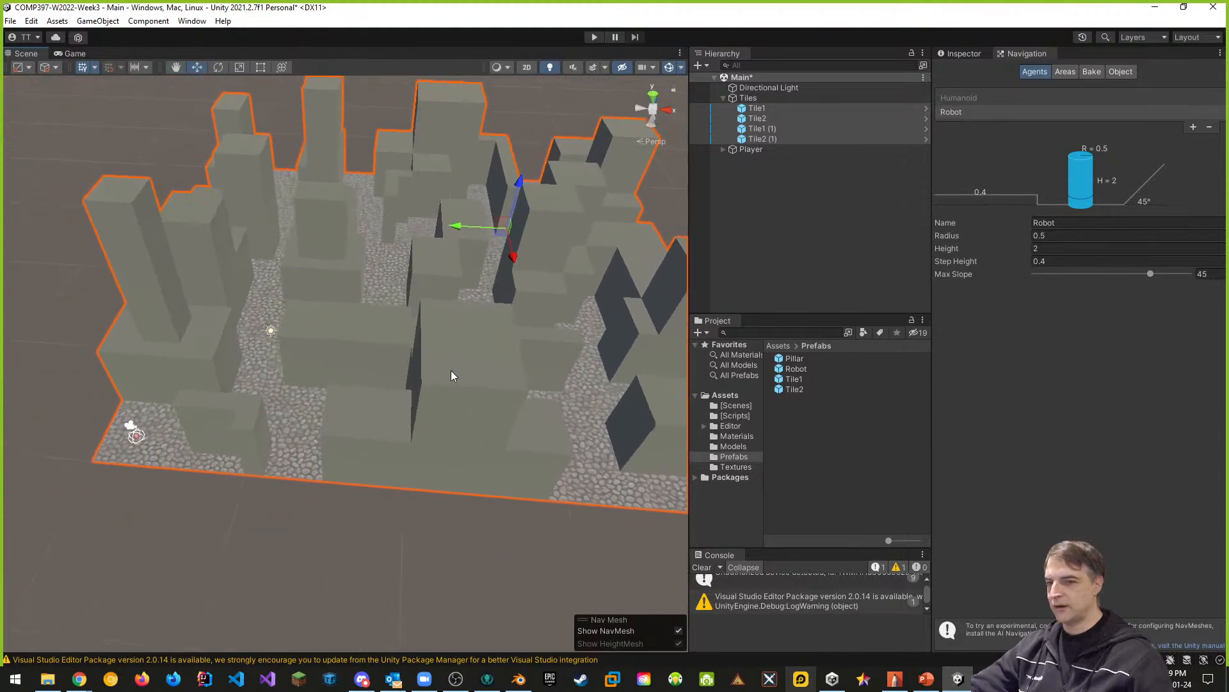
{"action": "middle_click_drag", "start_coordinate": [471, 361], "coordinate": [434, 360]}
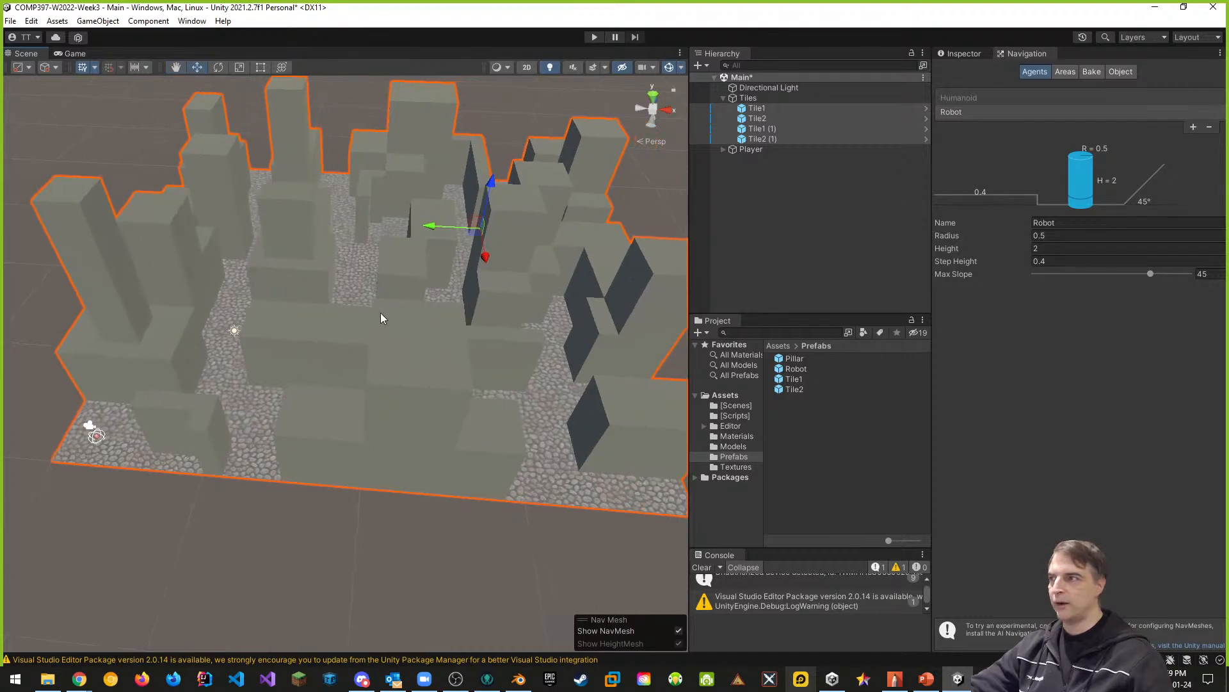
- Review the NavMesh bake settings, including the advanced options, and the list of navigation areas
{"action": "left_click", "coordinate": [1125, 74]}
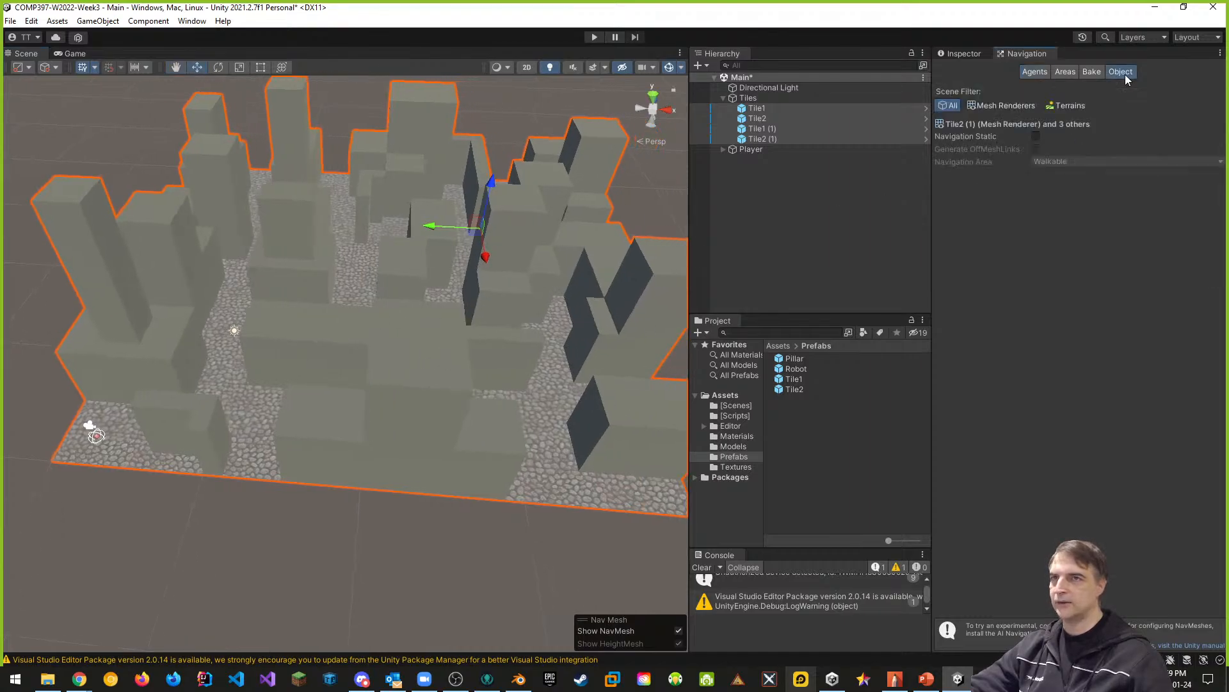
{"action": "left_click", "coordinate": [1092, 71]}
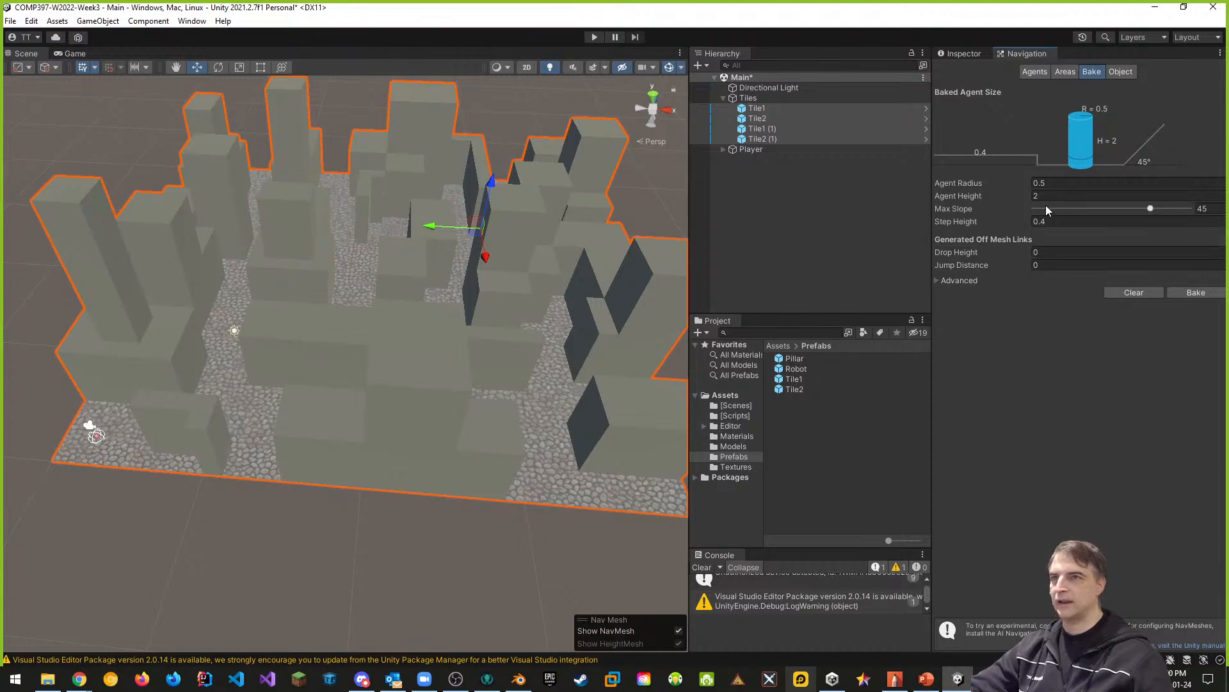
{"action": "left_click", "coordinate": [938, 281]}
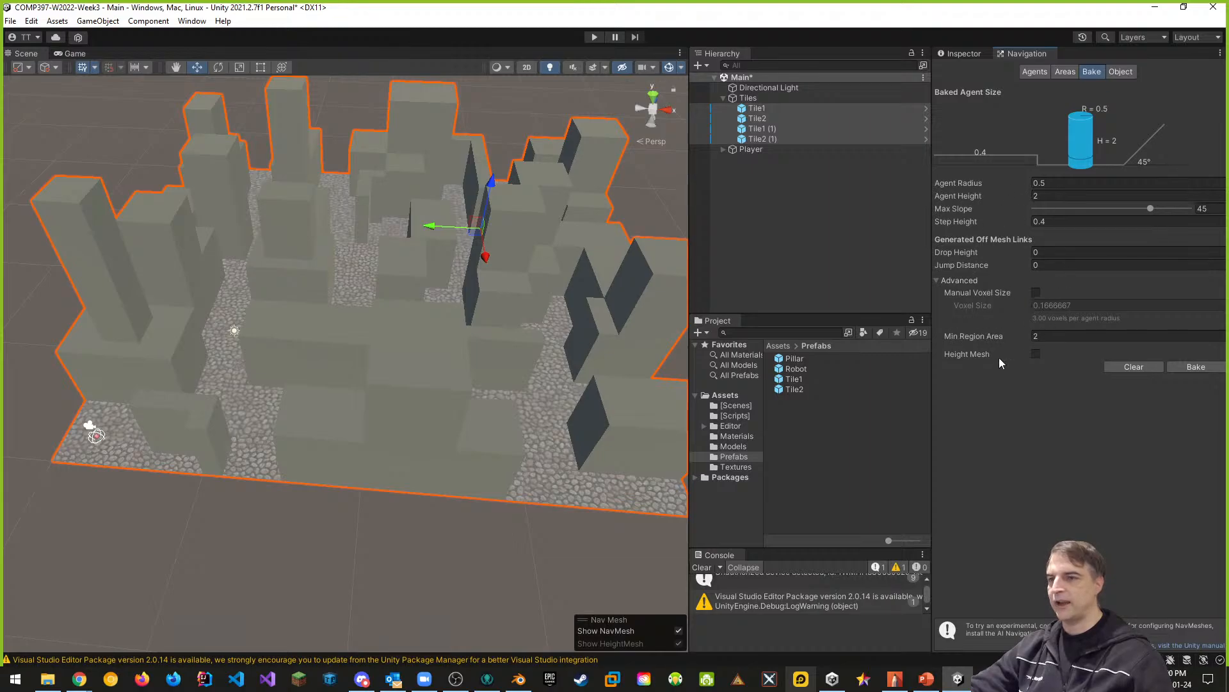
{"action": "left_click", "coordinate": [1065, 70]}
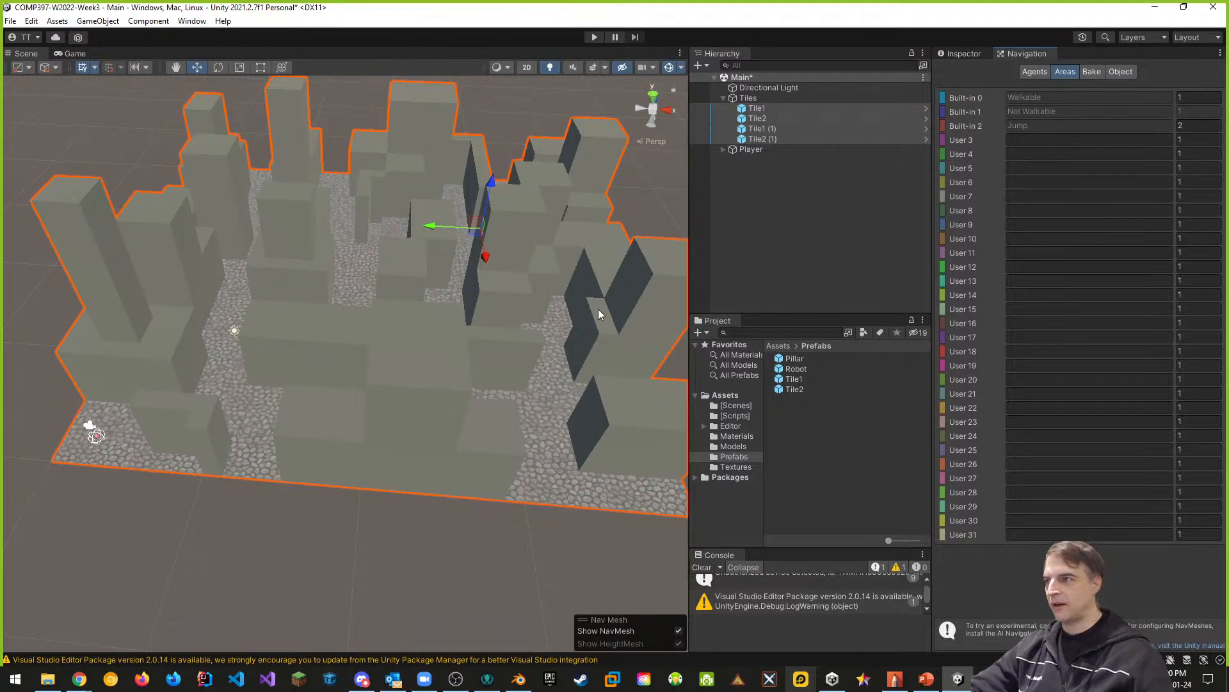
- Mark the four selected tiles as Navigation Static
{"action": "left_click", "coordinate": [1131, 72]}
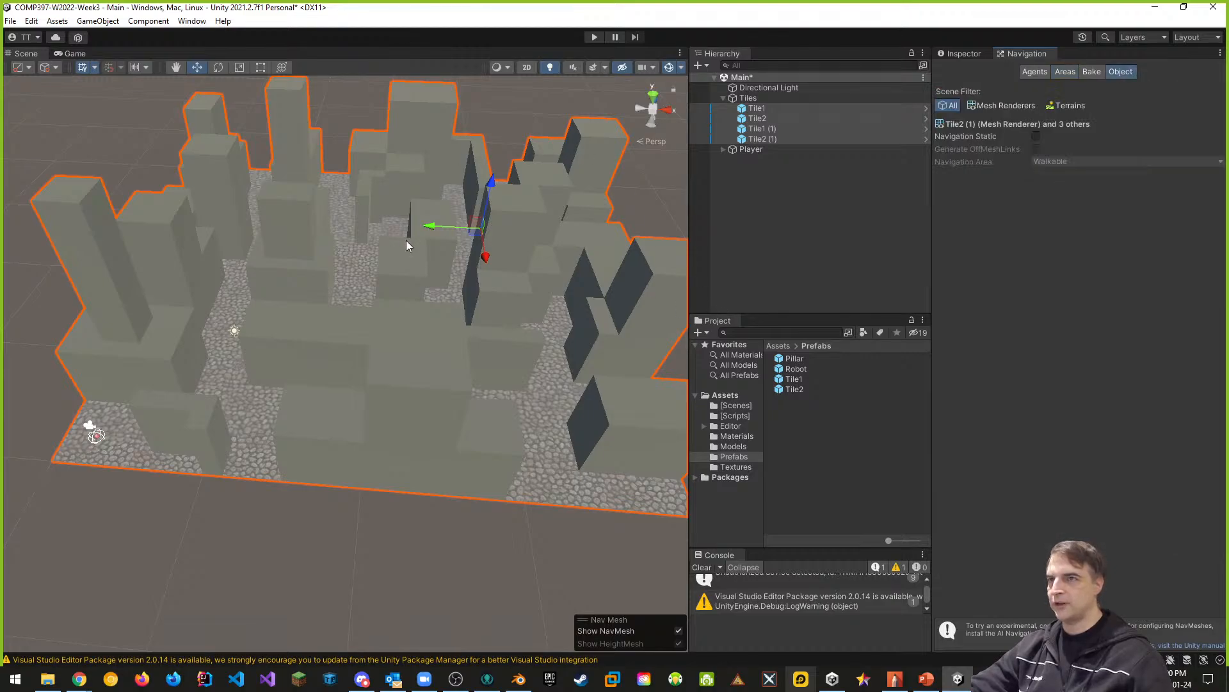
{"action": "scroll", "coordinate": [636, 232], "scroll_direction": "down", "scroll_amount": 1}
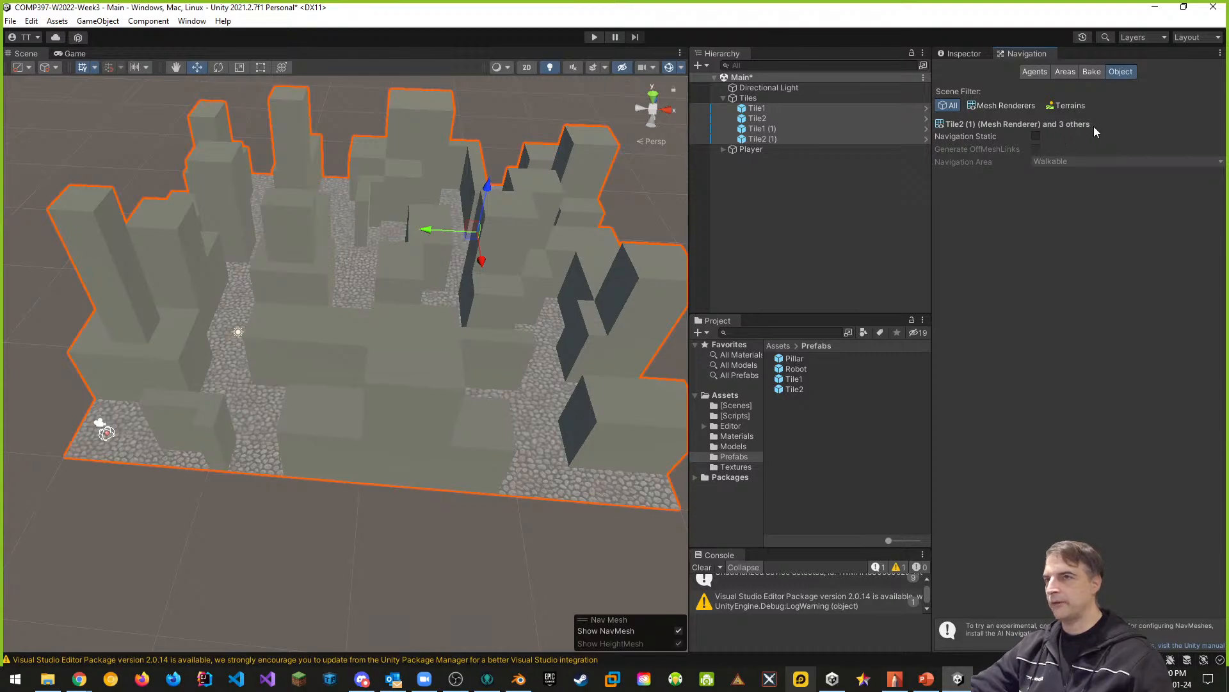
{"action": "left_click", "coordinate": [1035, 138]}
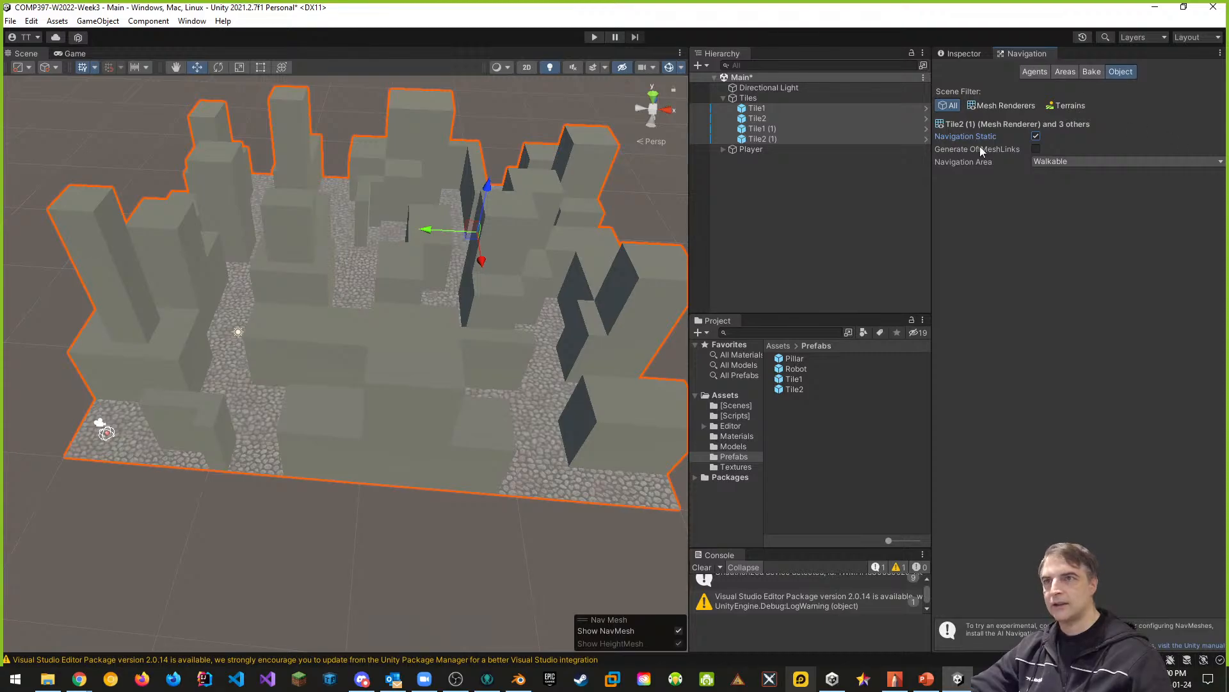
- Try the Mesh Renderers and Terrains scene filters, ending with the filter set to All
{"action": "left_click", "coordinate": [1002, 108]}
{"action": "left_click", "coordinate": [949, 105]}
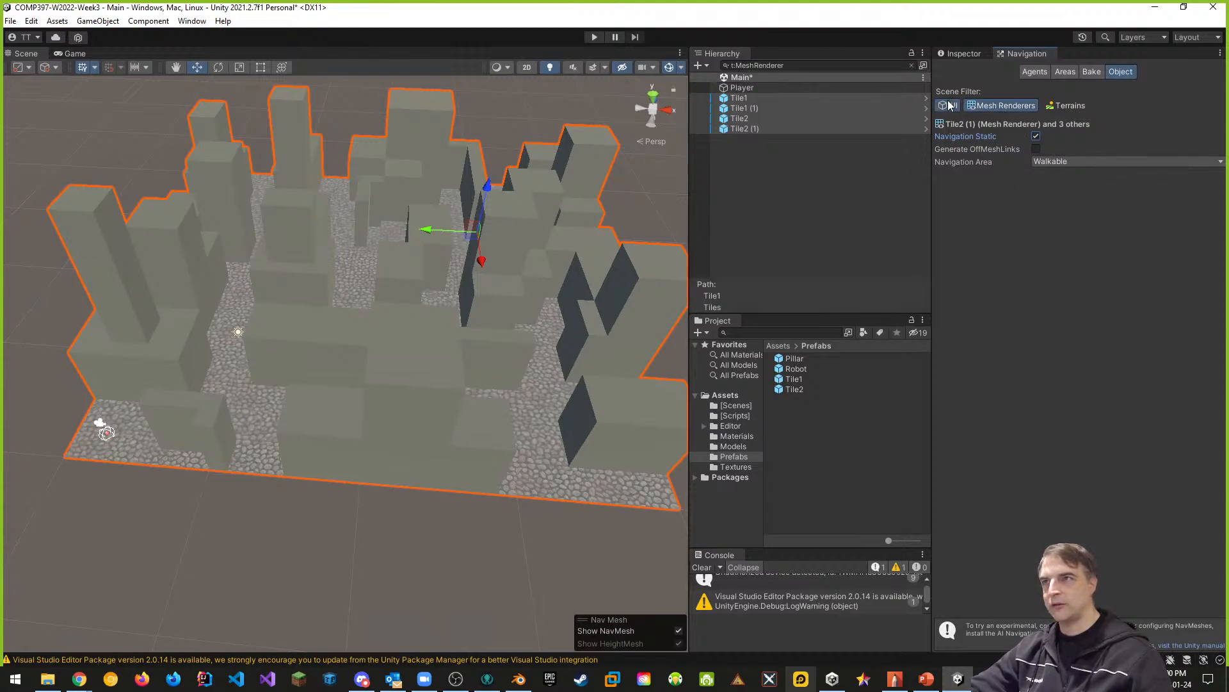
{"action": "left_click", "coordinate": [1078, 106]}
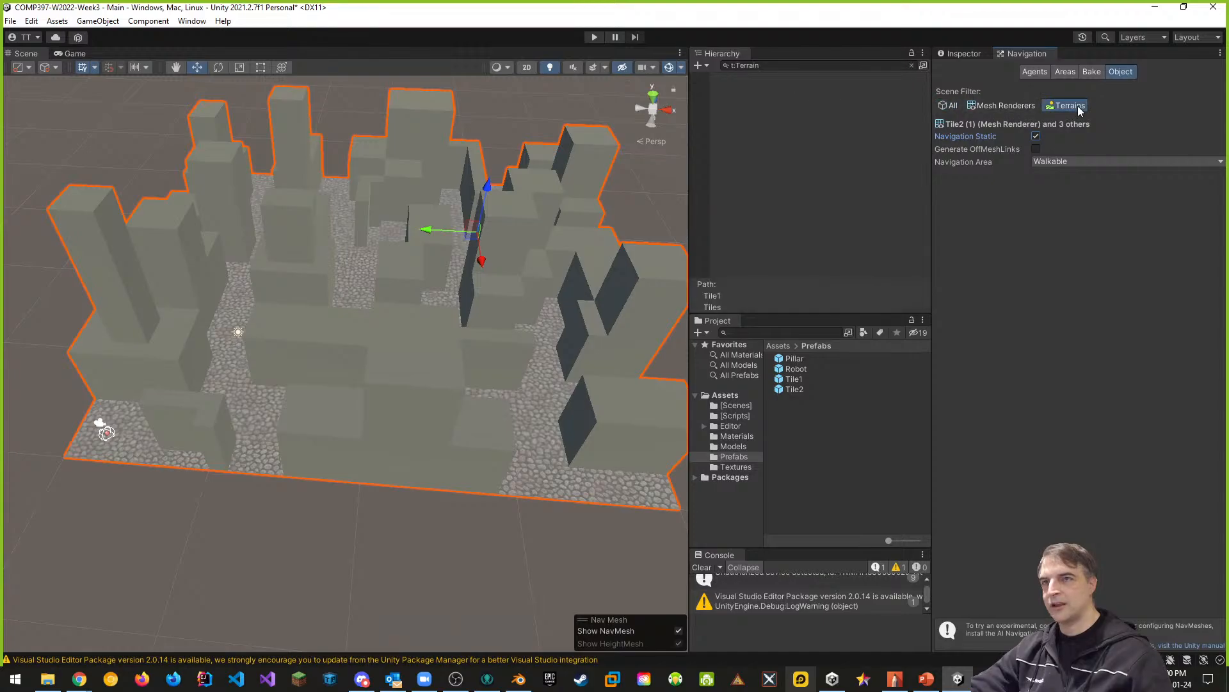
{"action": "left_click", "coordinate": [949, 105]}
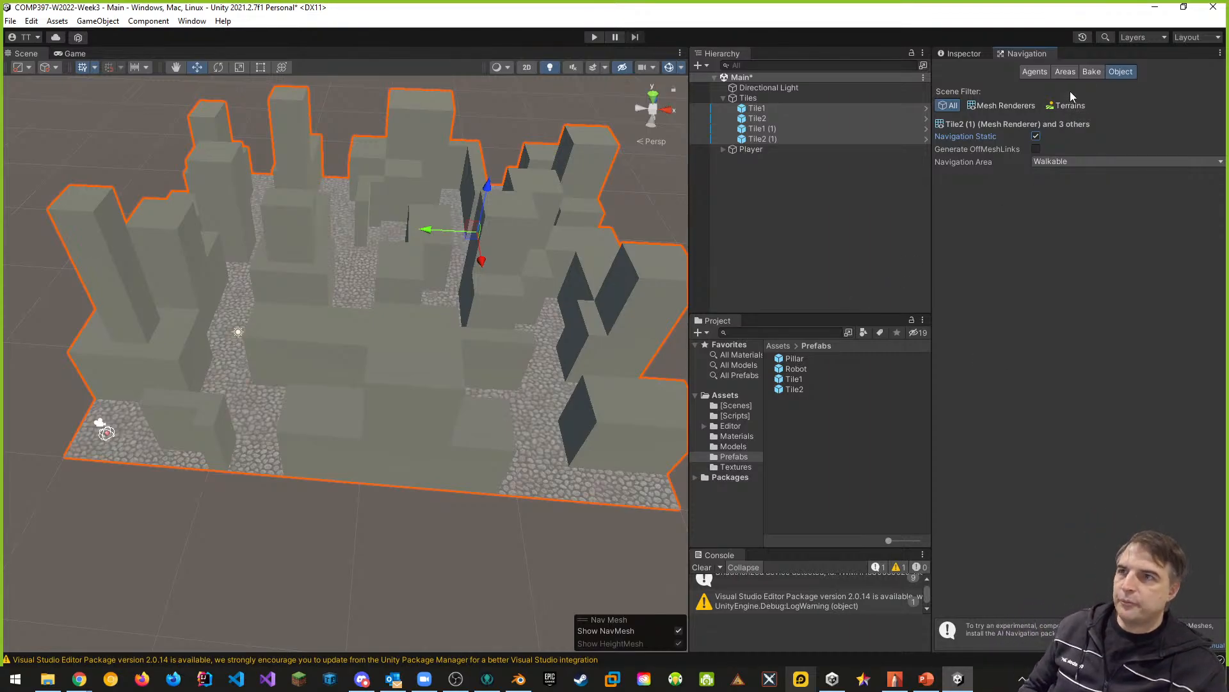
- Bake the NavMesh for the tiles and inspect its coverage of the cobblestone paths and block tops
{"action": "left_click", "coordinate": [1093, 72]}
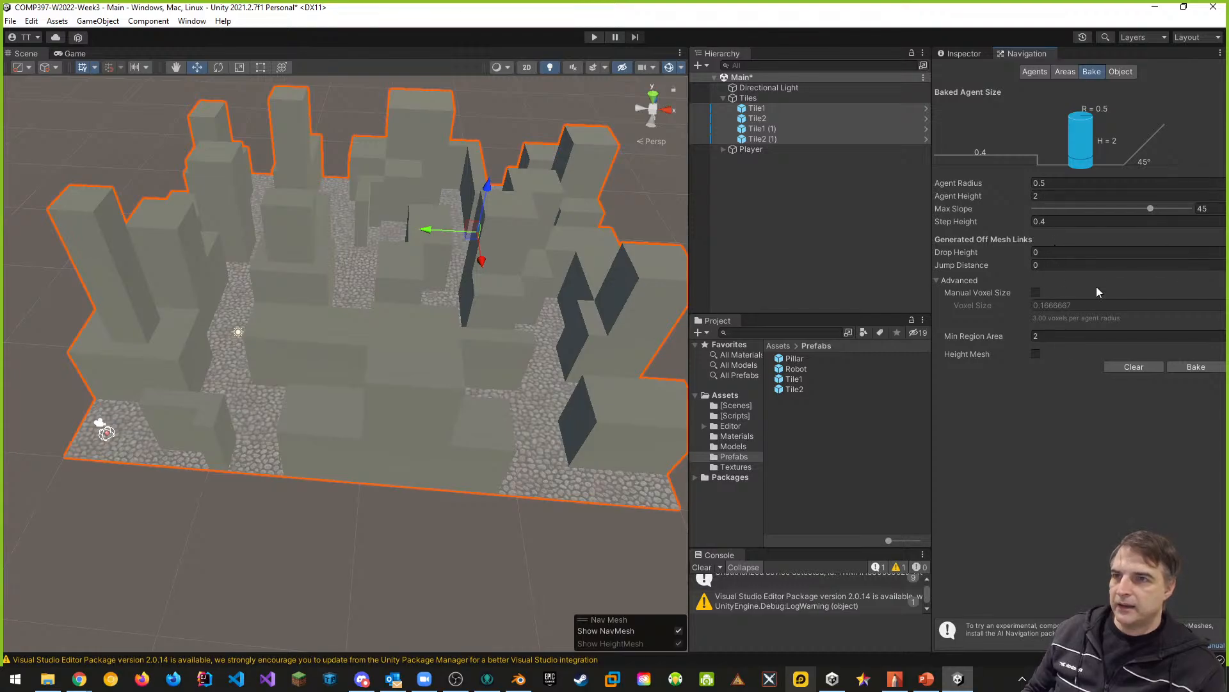
{"action": "left_click", "coordinate": [1203, 371]}
{"action": "left_click_drag", "start_coordinate": [443, 358], "coordinate": [382, 390], "text": "alt"}
{"action": "key", "text": "w"}
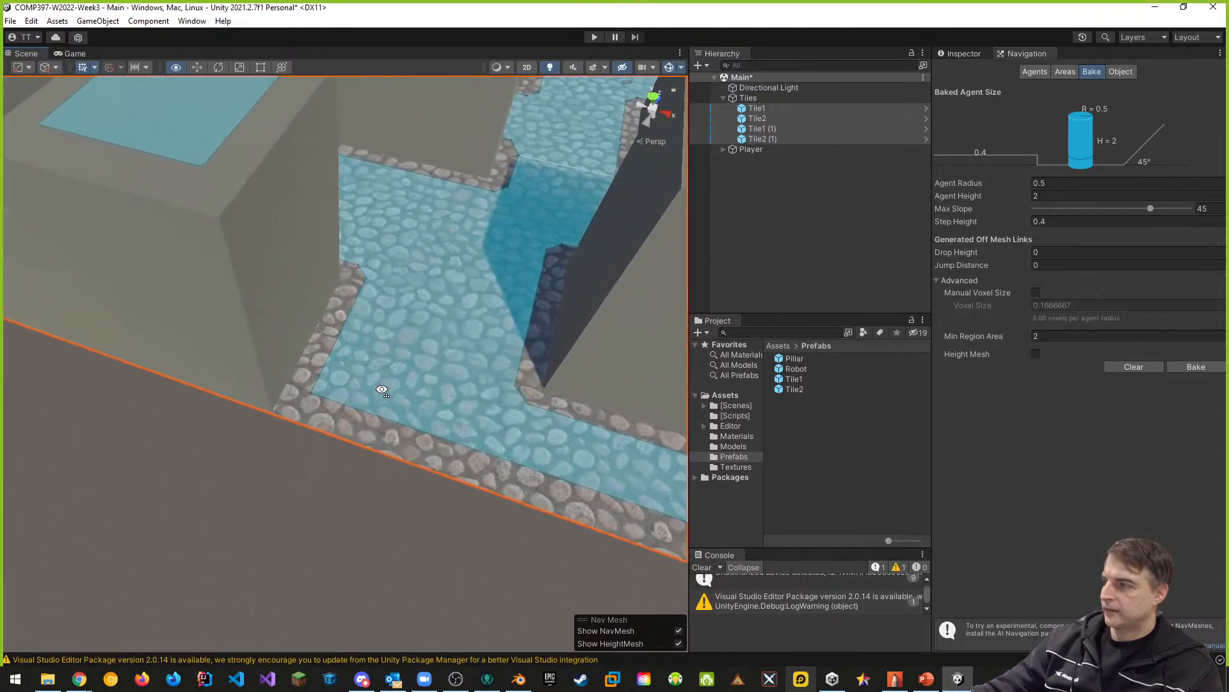
{"action": "key", "text": "s"}
{"action": "key", "text": "s"}
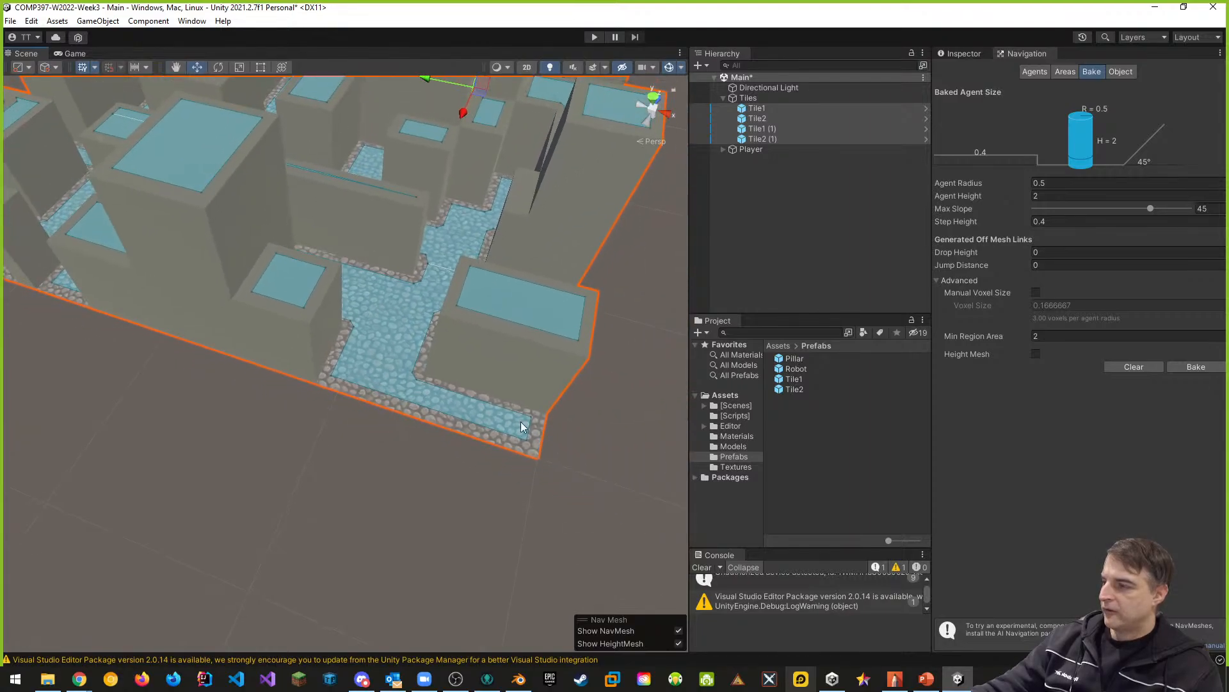
{"action": "right_click_drag", "start_coordinate": [373, 376], "coordinate": [392, 357]}
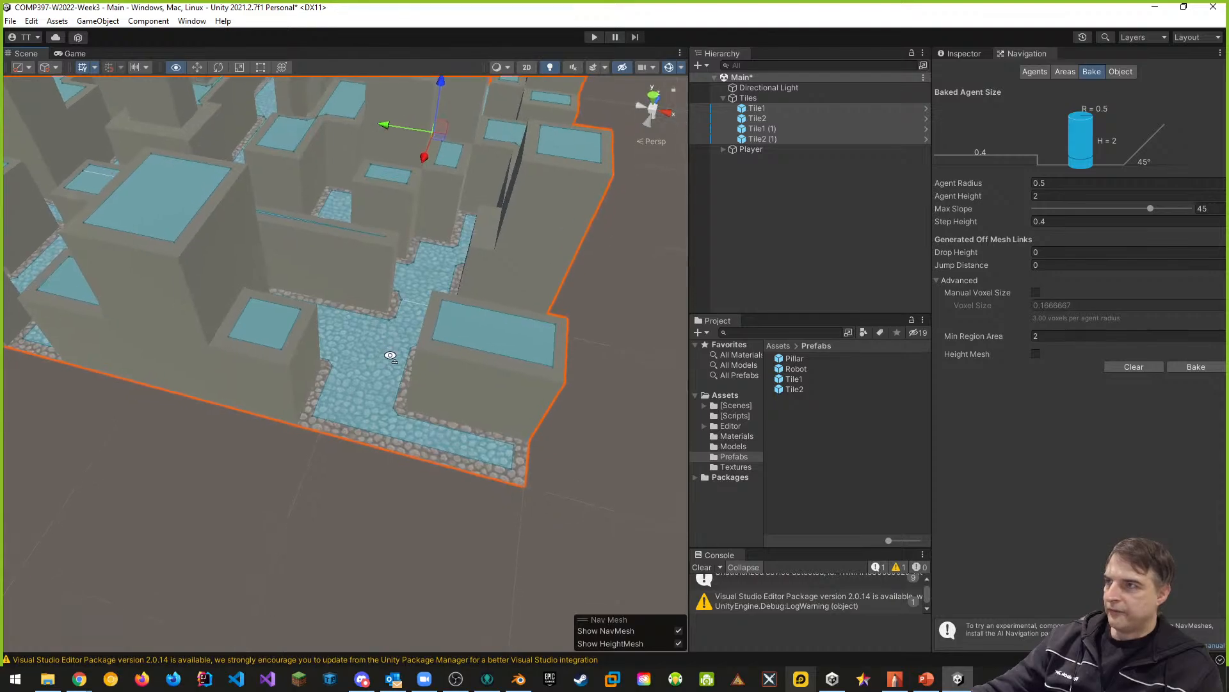
- Set the Robot agent type's radius to 1.5
{"action": "left_click", "coordinate": [1038, 71]}
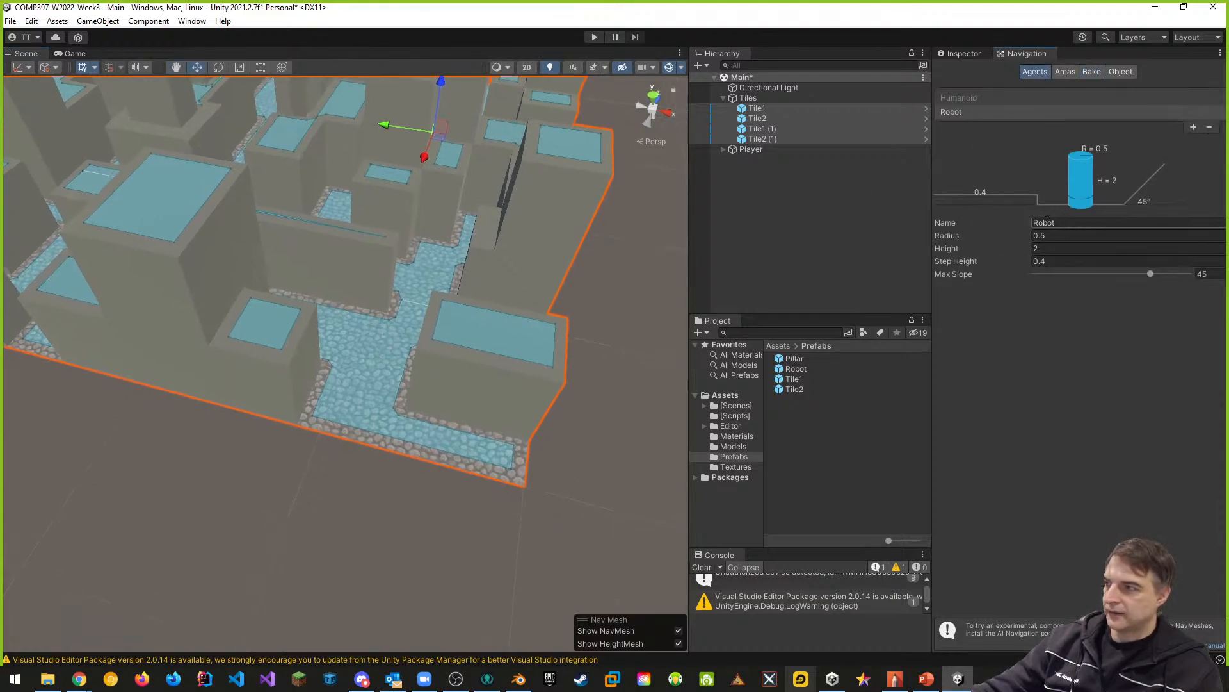
{"action": "middle_click_drag", "start_coordinate": [167, 354], "coordinate": [550, 376]}
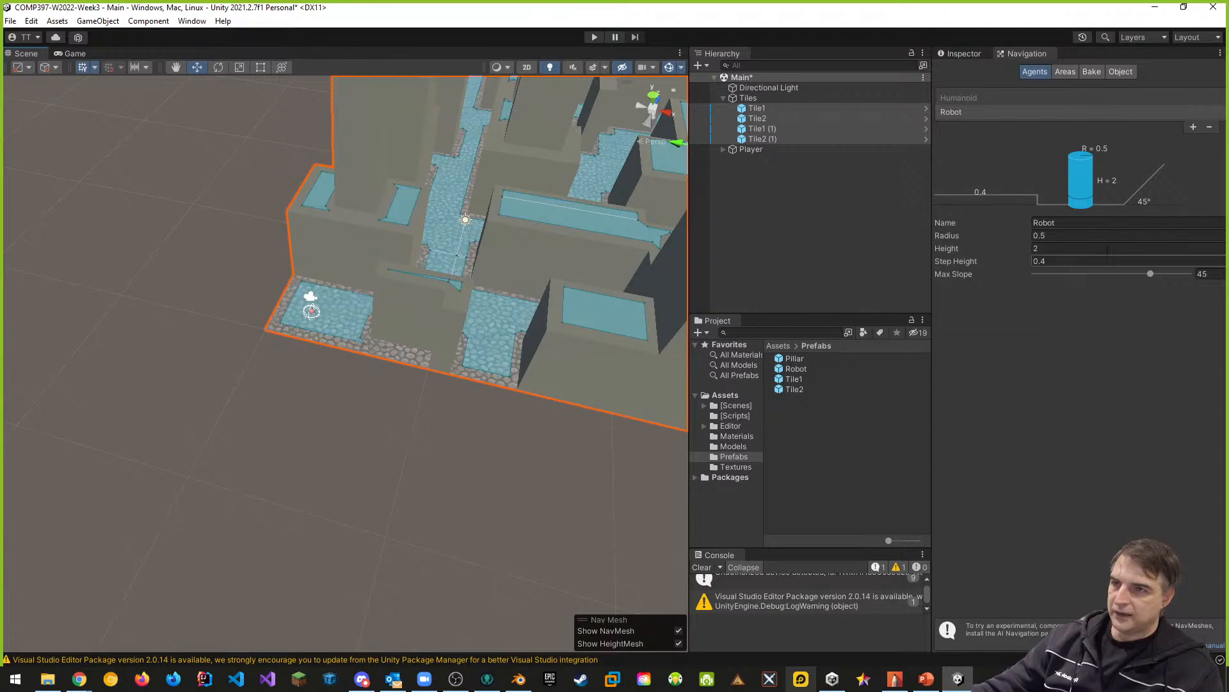
{"action": "left_click", "coordinate": [1038, 236]}
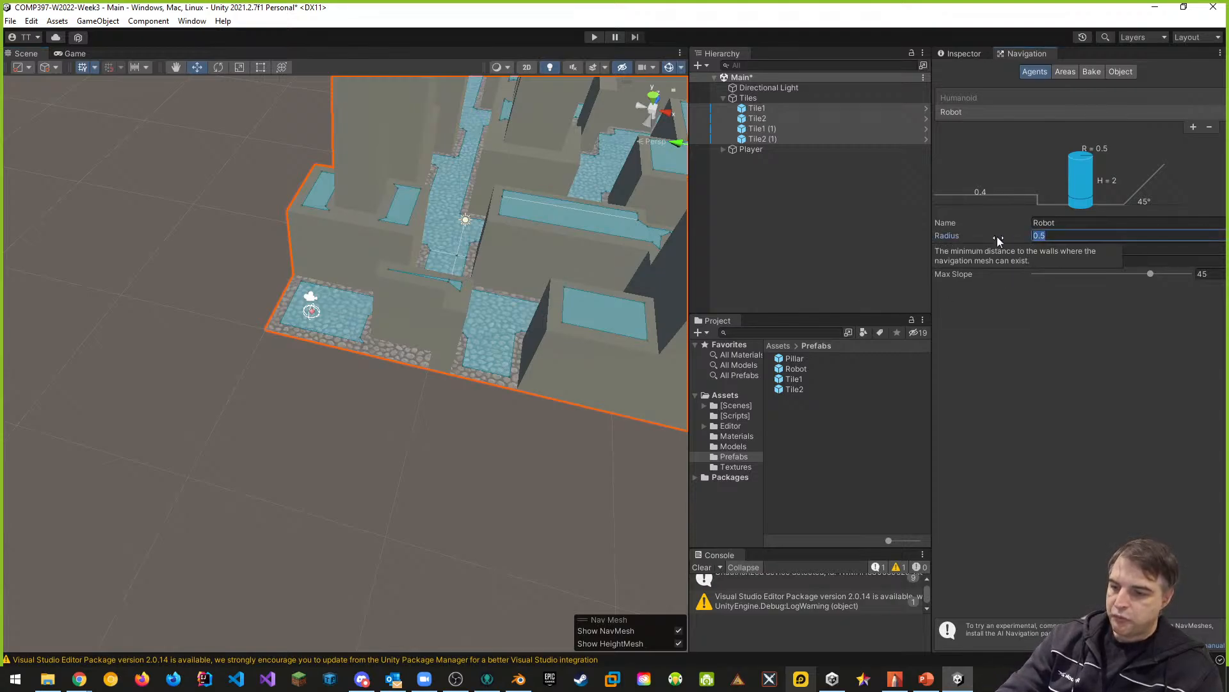
{"action": "type", "text": "1.5"}
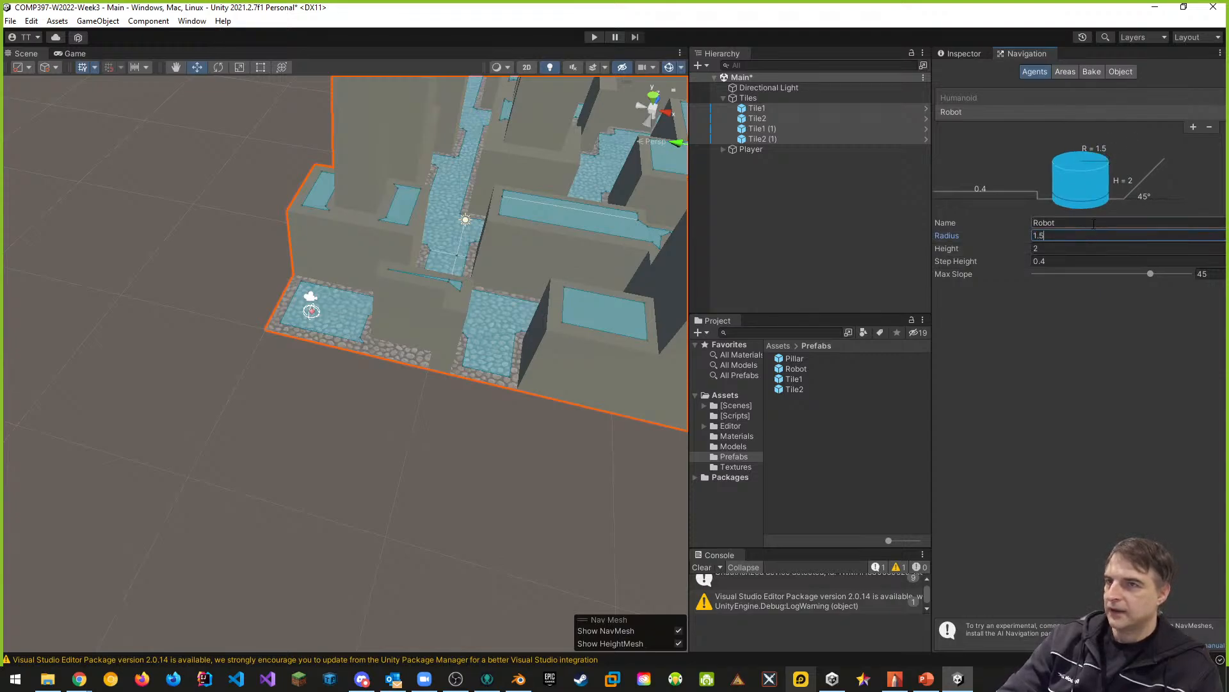
- Place the Robot prefab on the cobblestone path between two blocks, raise it to about Y 1.26, and show its component properties
{"action": "right_click_drag", "start_coordinate": [492, 412], "coordinate": [552, 356]}
{"action": "key", "text": "w"}
{"action": "key", "text": "s"}
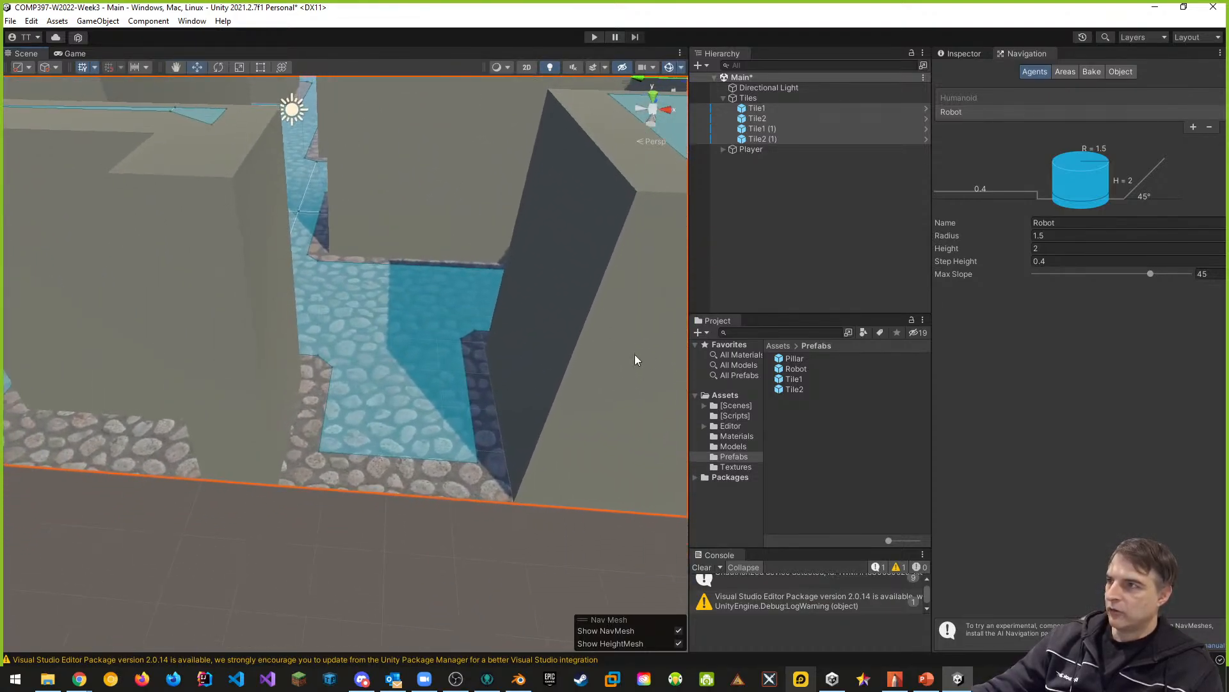
{"action": "left_click", "coordinate": [802, 427]}
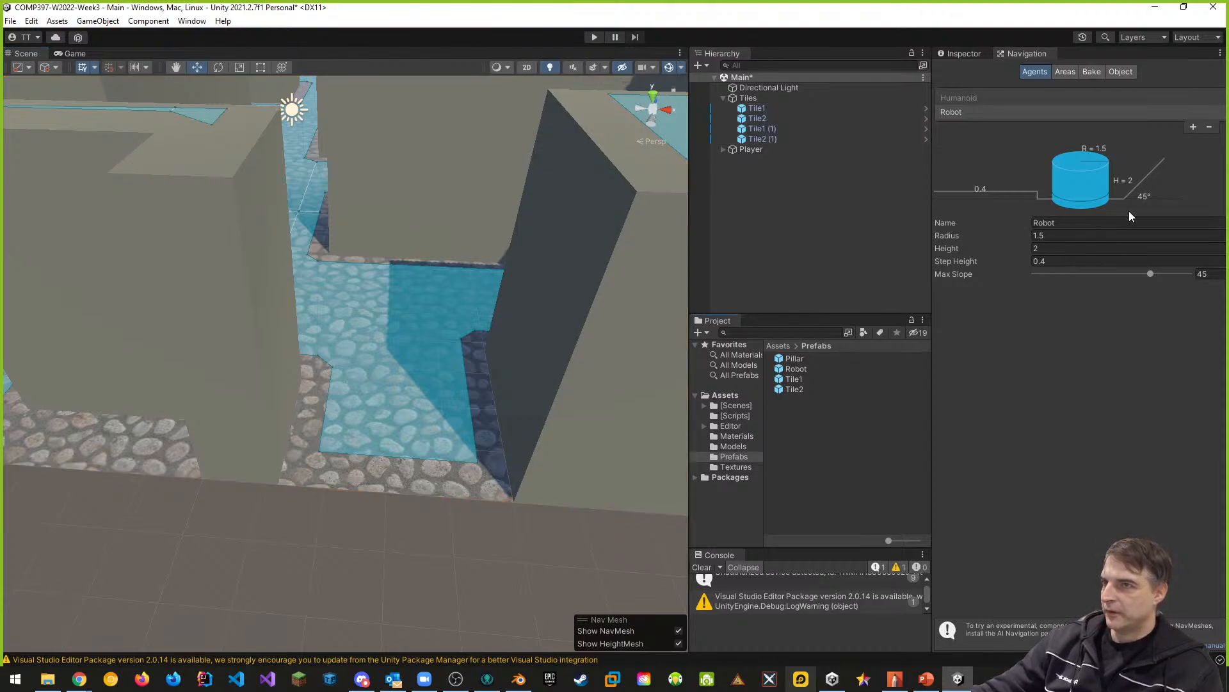
{"action": "left_click_drag", "start_coordinate": [792, 369], "coordinate": [411, 373]}
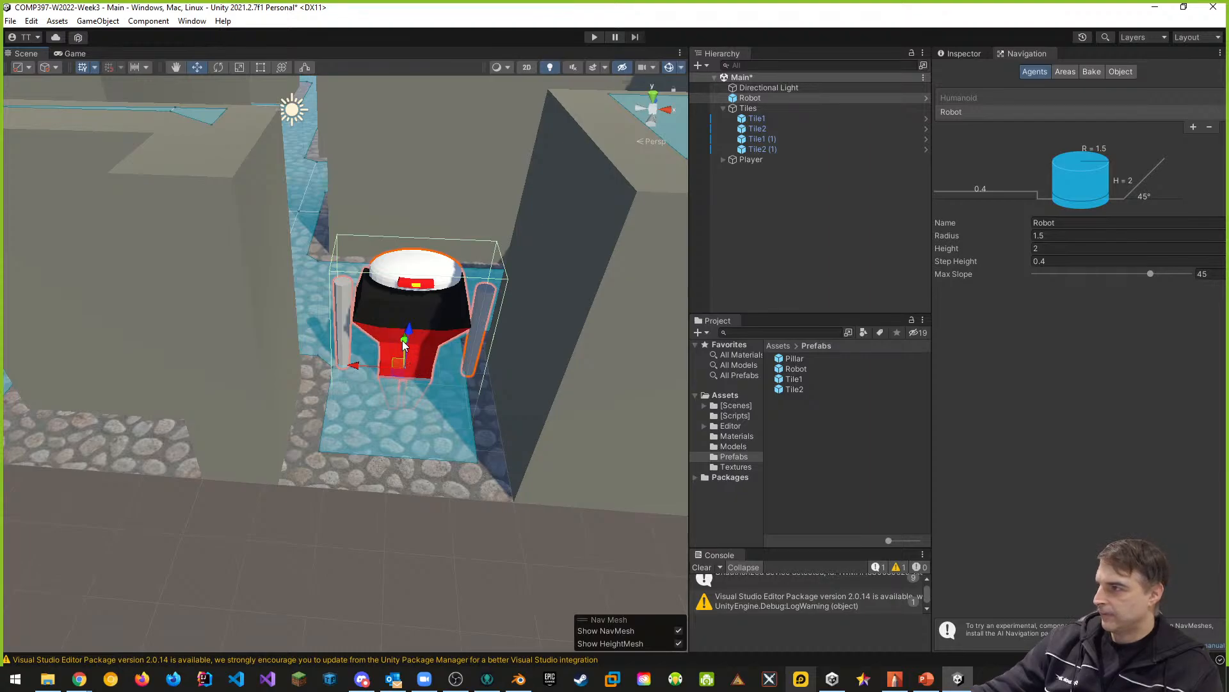
{"action": "left_click_drag", "start_coordinate": [397, 378], "coordinate": [417, 337]}
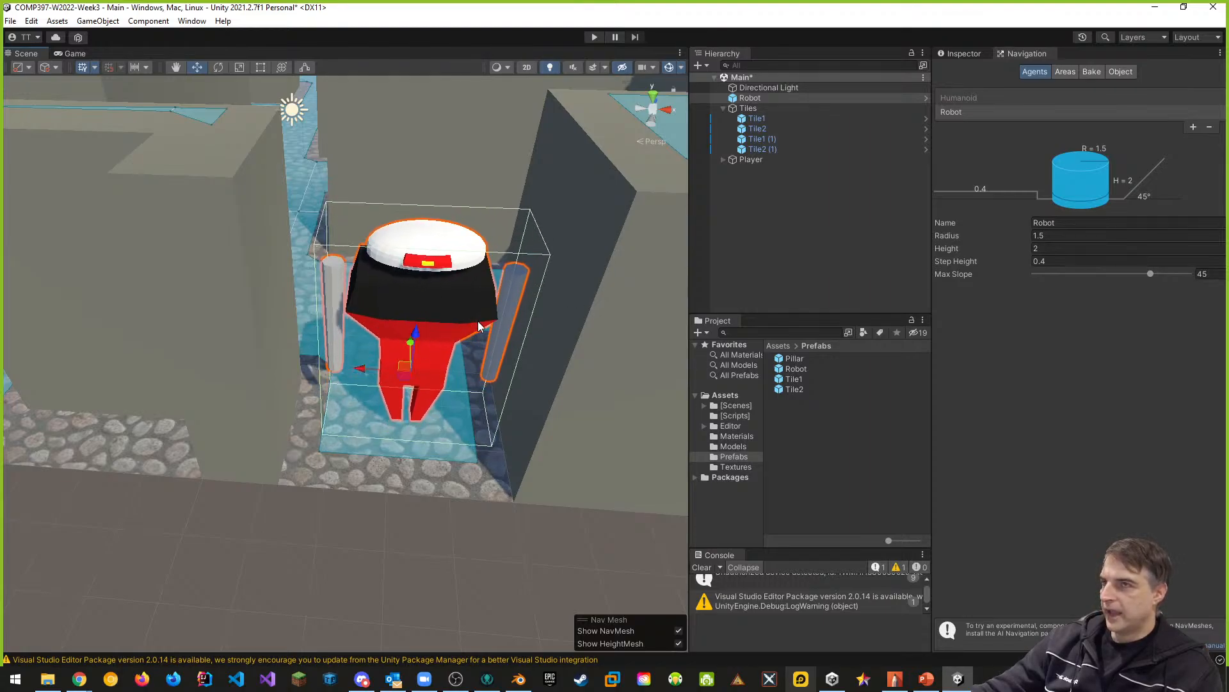
{"action": "left_click", "coordinate": [968, 53]}
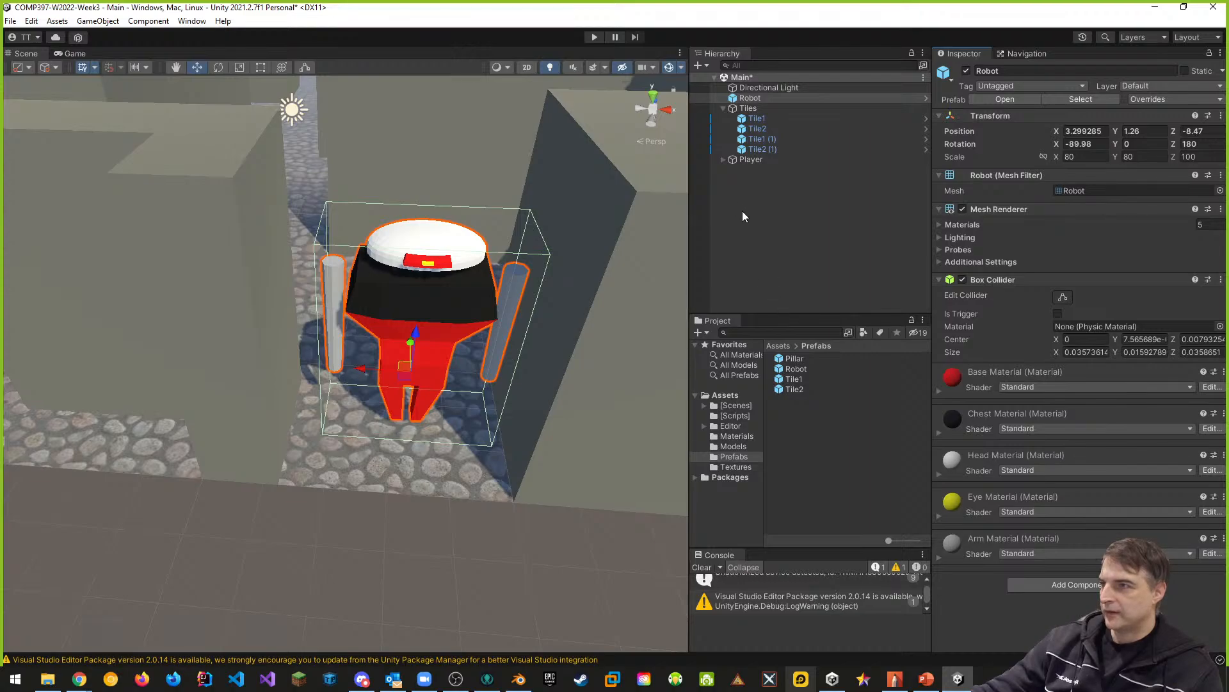
- Add a 3D cylinder to the Main scene as a sizing reference for the robot
{"action": "right_click", "coordinate": [744, 234]}
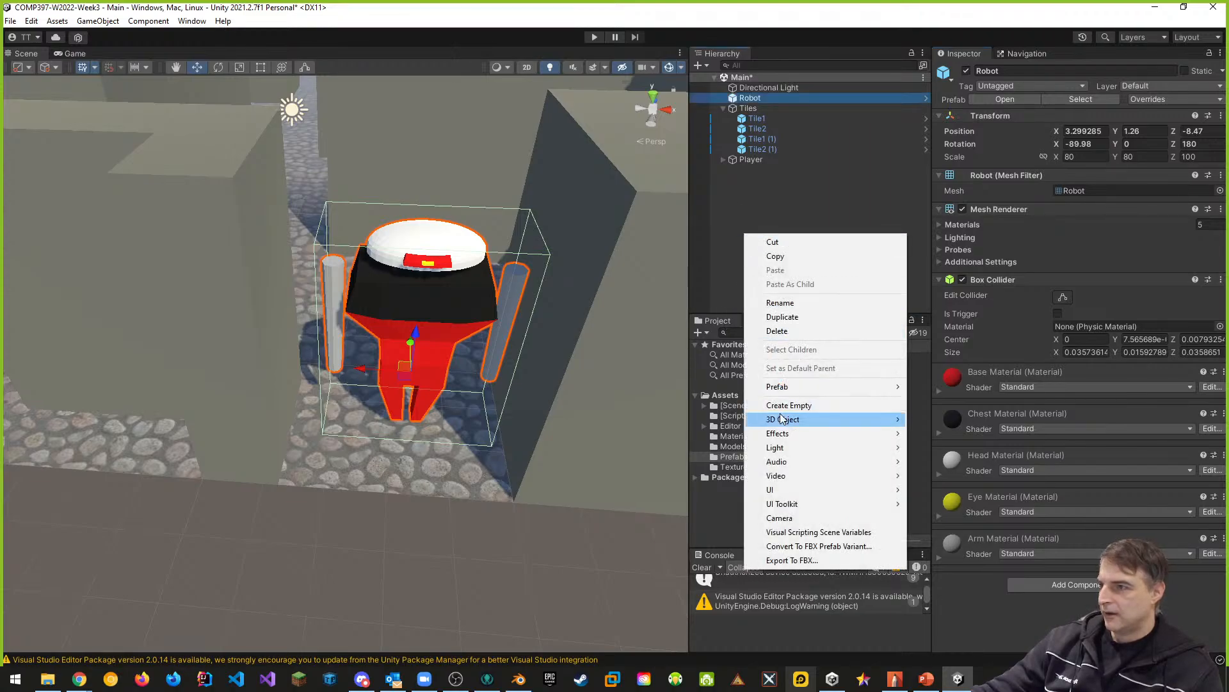
{"action": "mouse_move", "coordinate": [782, 448]}
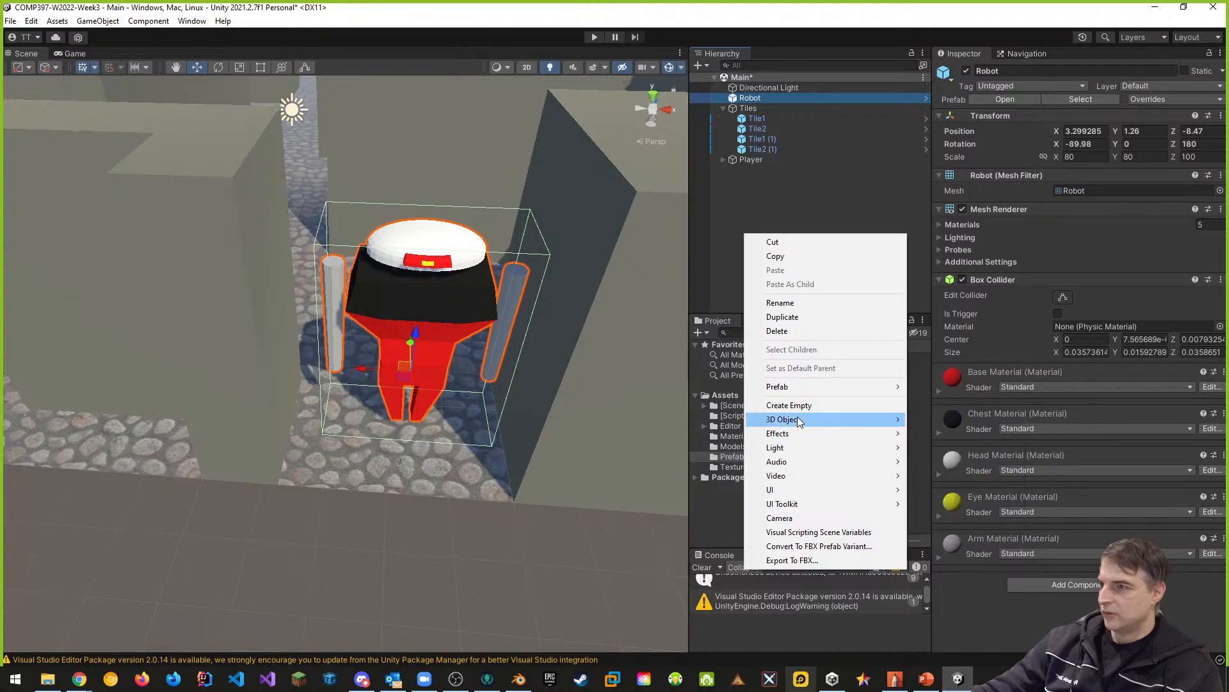
{"action": "mouse_move", "coordinate": [801, 420]}
{"action": "left_click", "coordinate": [950, 463]}
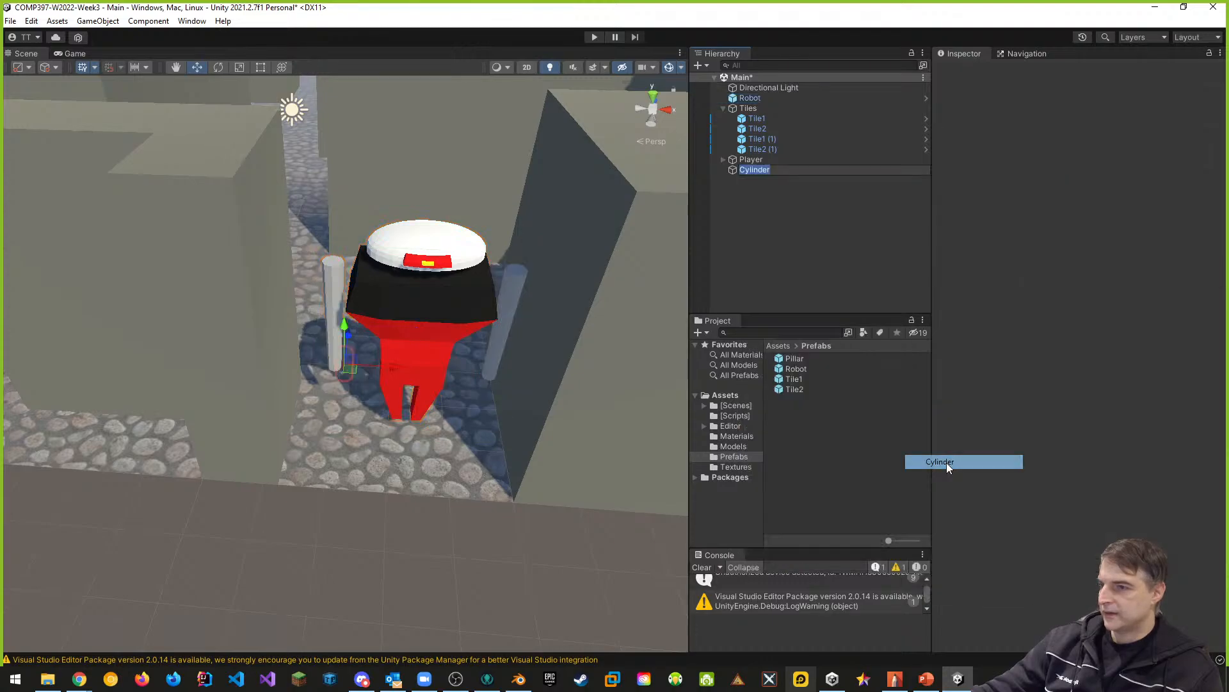
- Raise the cylinder above the tiles to about Y 2.69 and shift it to about X 4.57
{"action": "scroll", "coordinate": [400, 287], "scroll_direction": "down", "scroll_amount": 5}
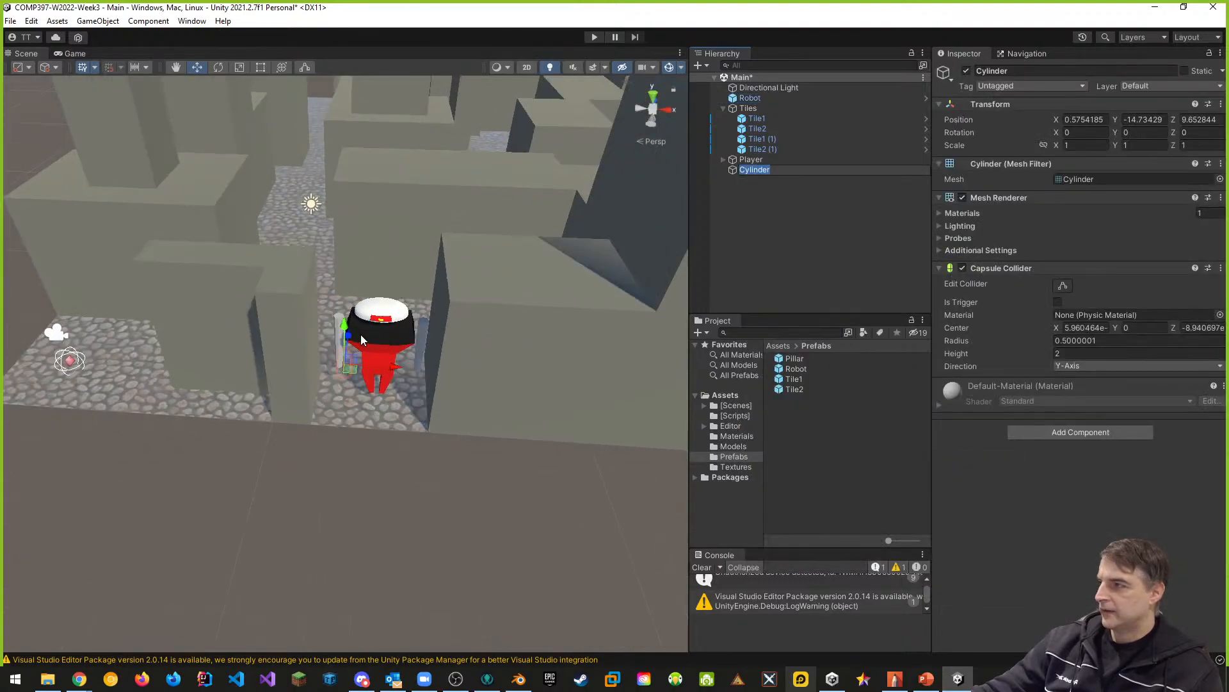
{"action": "left_click_drag", "start_coordinate": [347, 333], "coordinate": [367, 181]}
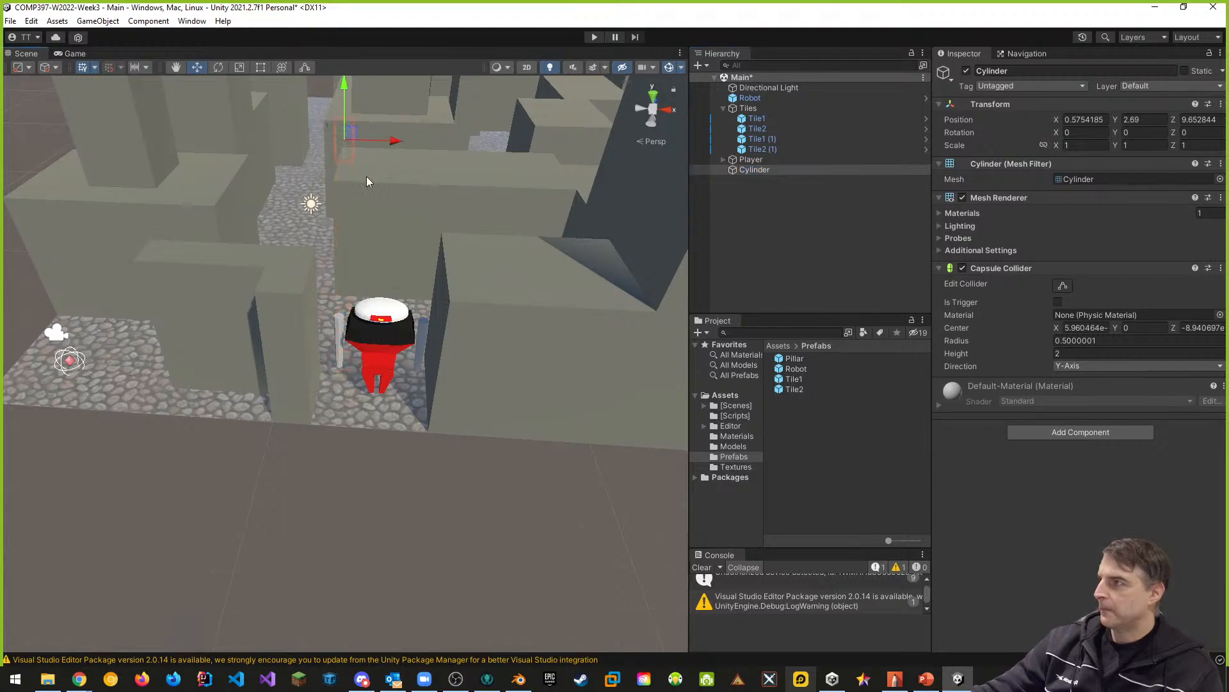
{"action": "left_click_drag", "start_coordinate": [391, 140], "coordinate": [361, 153]}
{"action": "right_click_drag", "start_coordinate": [324, 146], "coordinate": [322, 149]}
{"action": "key", "text": "d"}
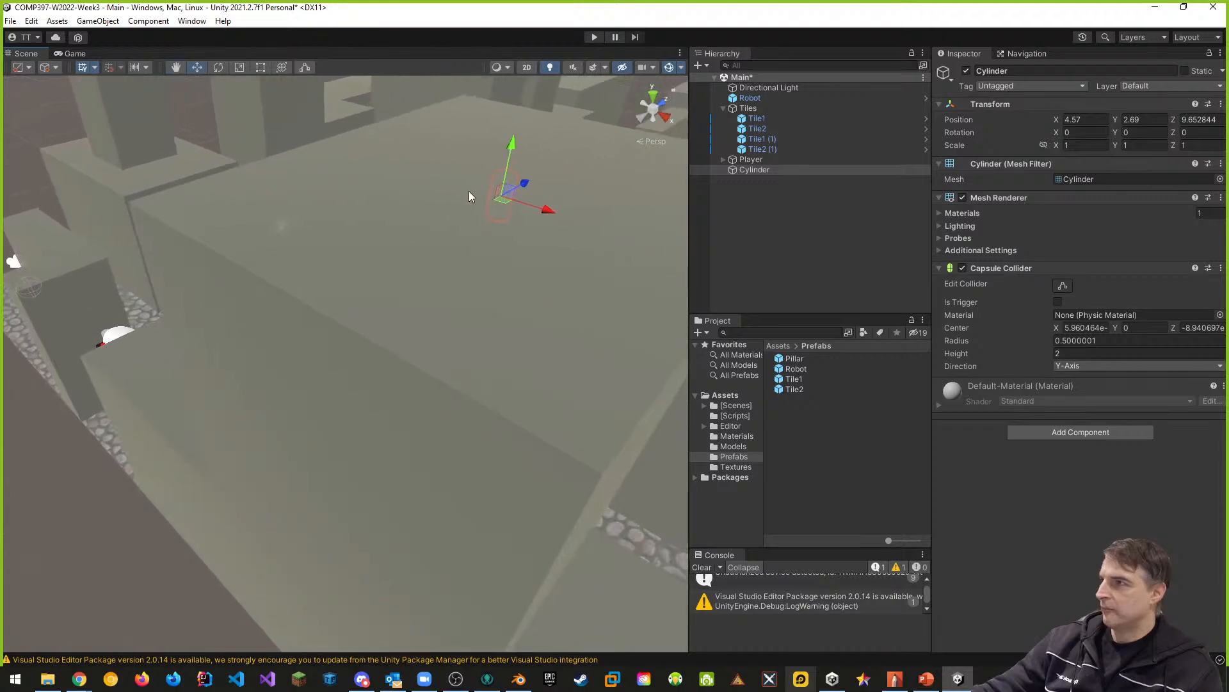
- Move the cylinder directly in front of the robot, at about X 3.31, Y 1.79 and Z -9.38
{"action": "left_click_drag", "start_coordinate": [523, 182], "coordinate": [126, 322]}
{"action": "right_click_drag", "start_coordinate": [125, 321], "coordinate": [353, 363]}
{"action": "key", "text": "w"}
{"action": "key", "text": "a"}
{"action": "key", "text": "s"}
{"action": "key", "text": "d"}
{"action": "left_click_drag", "start_coordinate": [389, 263], "coordinate": [386, 331]}
{"action": "left_click_drag", "start_coordinate": [428, 379], "coordinate": [290, 362]}
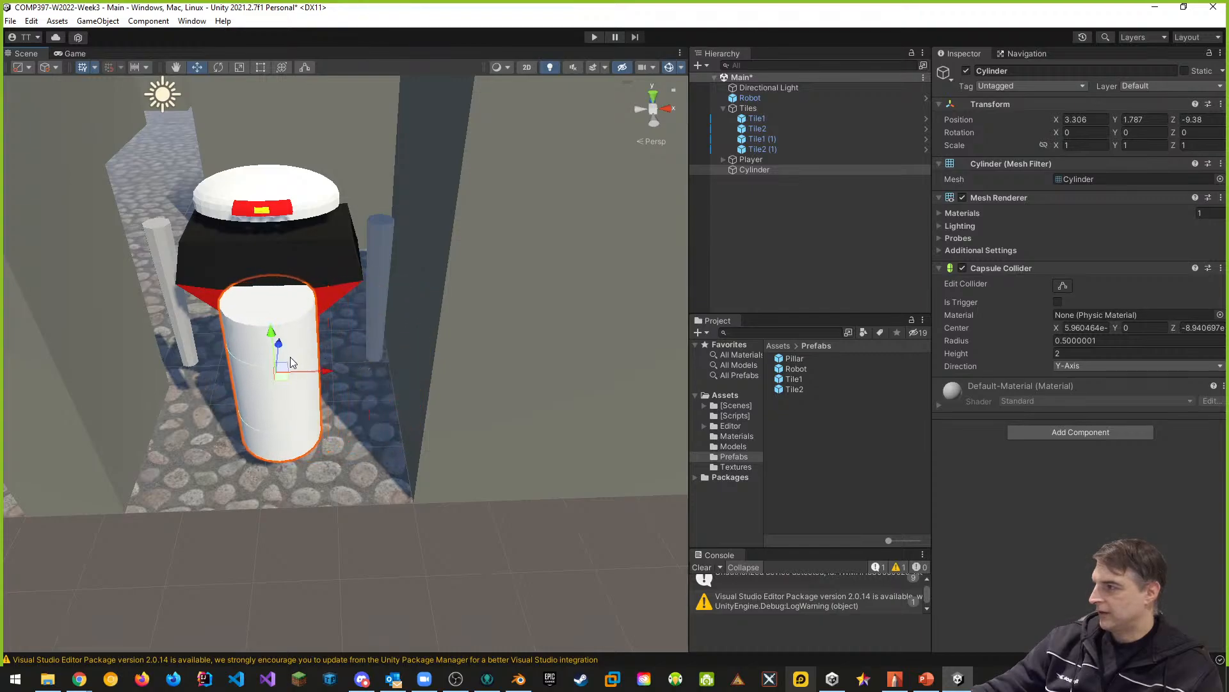
- Center the cylinder on the robot's body by shifting it sideways to about X 3.27
{"action": "right_click_drag", "start_coordinate": [288, 357], "coordinate": [301, 307]}
{"action": "key", "text": "w"}
{"action": "key", "text": "s"}
{"action": "key", "text": "s"}
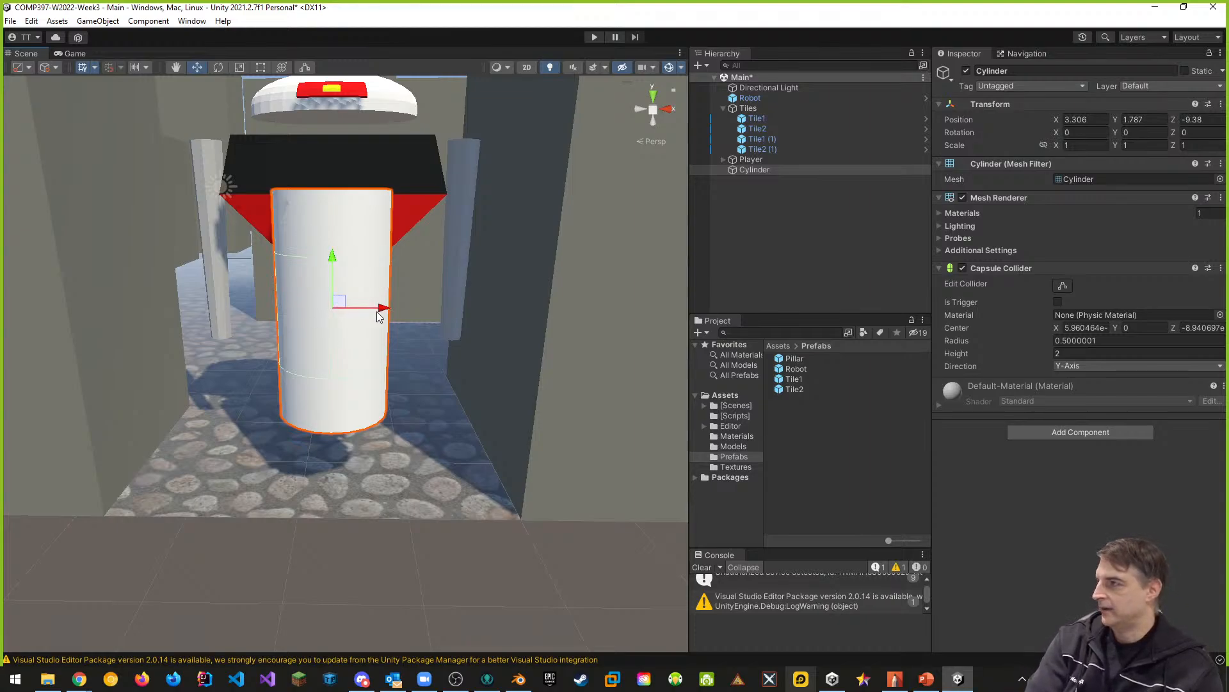
{"action": "left_click_drag", "start_coordinate": [383, 309], "coordinate": [380, 308]}
{"action": "scroll", "coordinate": [387, 265], "scroll_direction": "down", "scroll_amount": 4}
{"action": "middle_click_drag", "start_coordinate": [371, 330], "coordinate": [374, 295]}
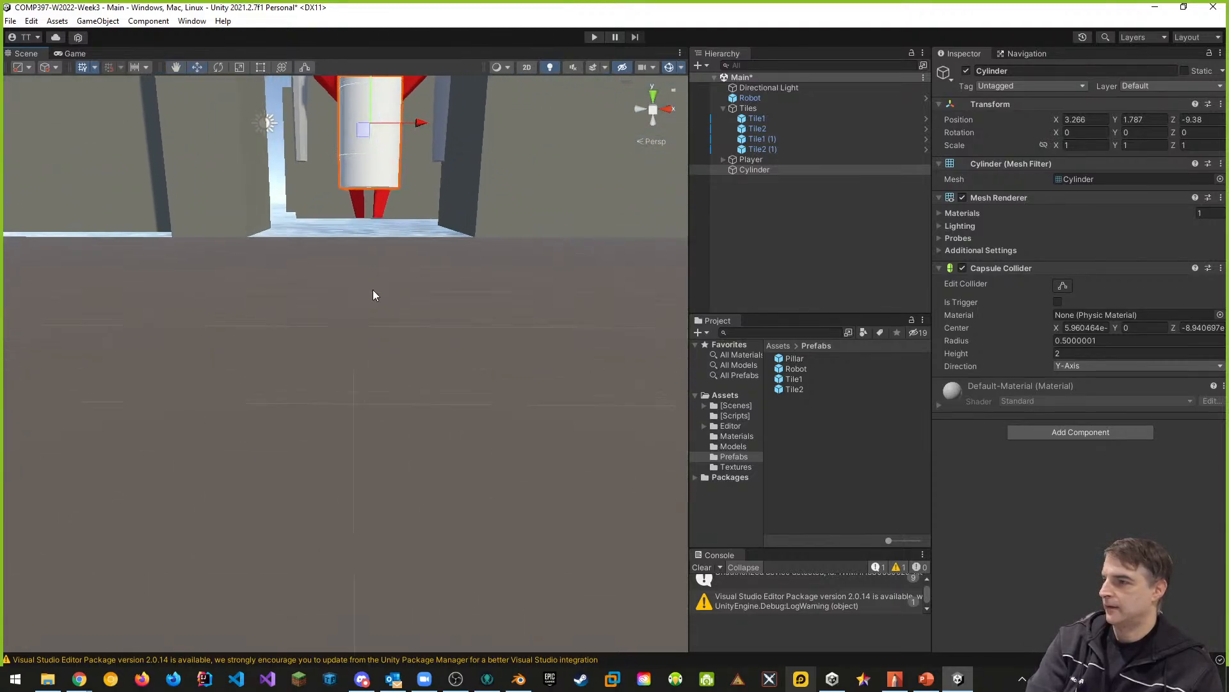
- View the scene from the back and lower the cylinder to about Y 1.37, near the robot's feet
{"action": "left_click", "coordinate": [654, 109]}
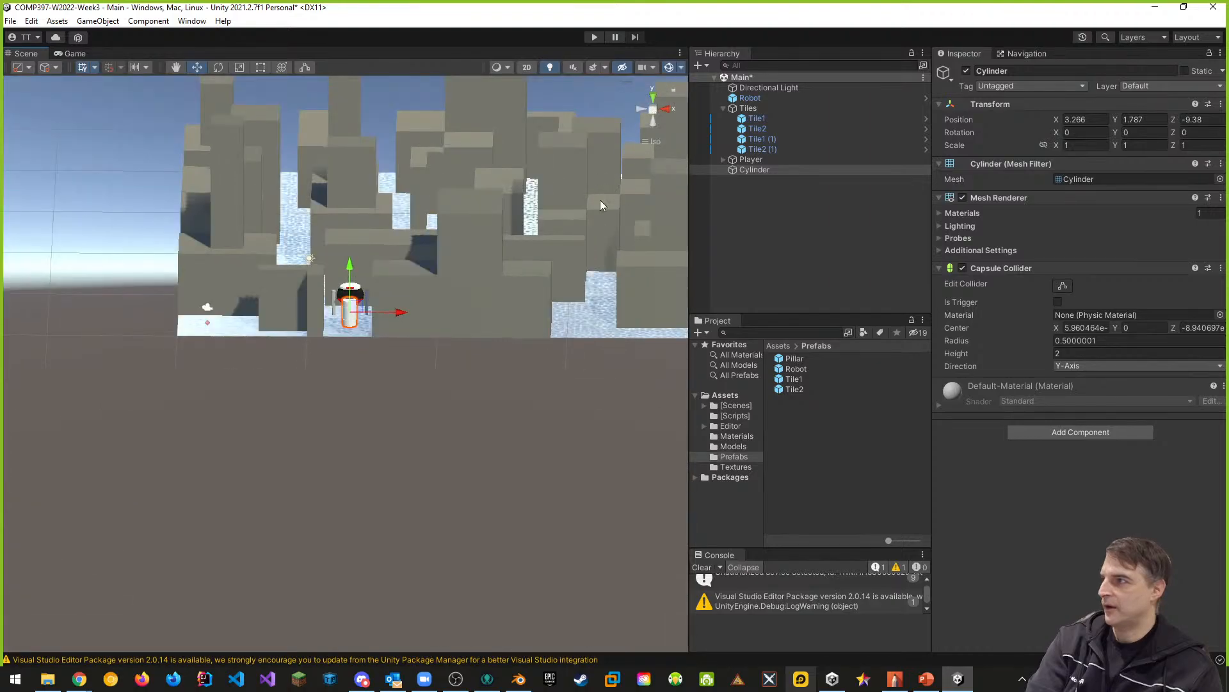
{"action": "left_click", "coordinate": [663, 110]}
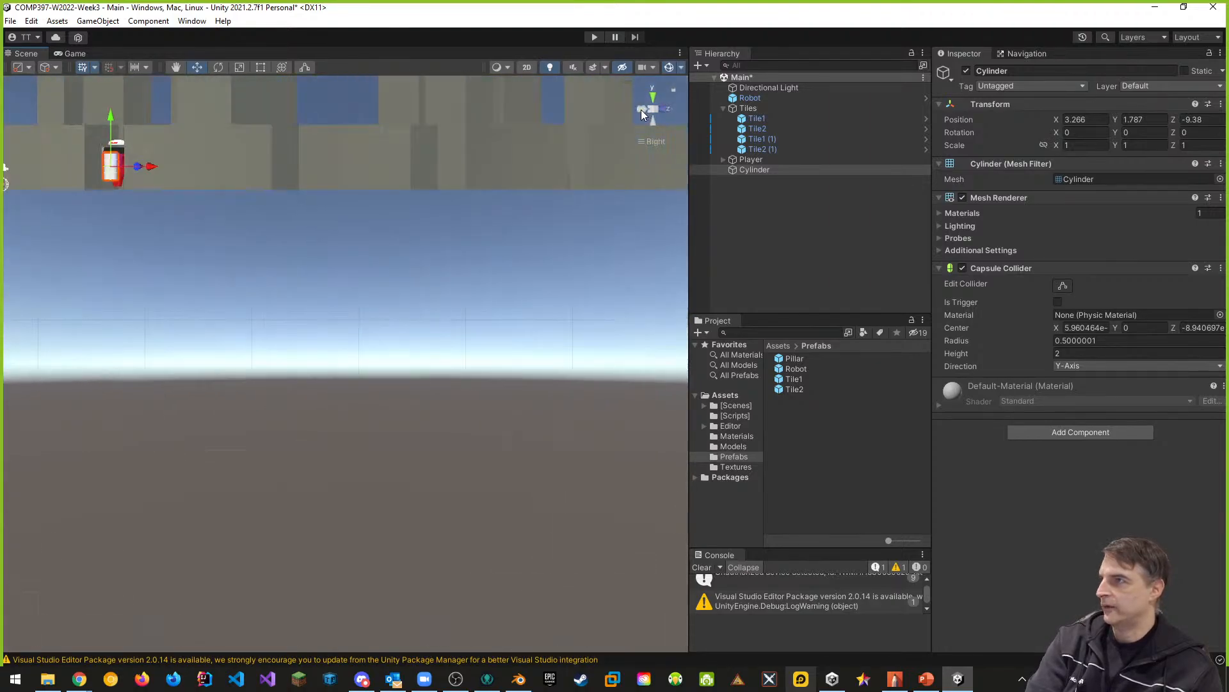
{"action": "left_click", "coordinate": [641, 109]}
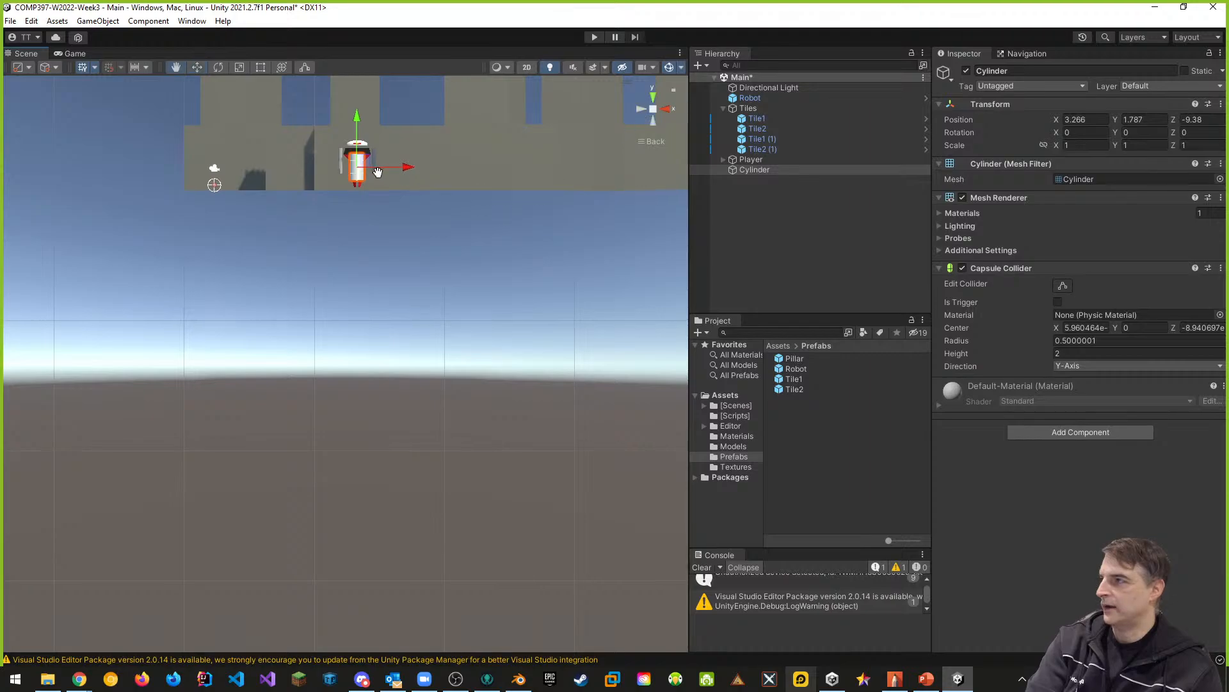
{"action": "middle_click_drag", "start_coordinate": [377, 171], "coordinate": [401, 364]}
{"action": "scroll", "coordinate": [418, 372], "scroll_direction": "up", "scroll_amount": 5}
{"action": "scroll", "coordinate": [420, 371], "scroll_direction": "down", "scroll_amount": 6}
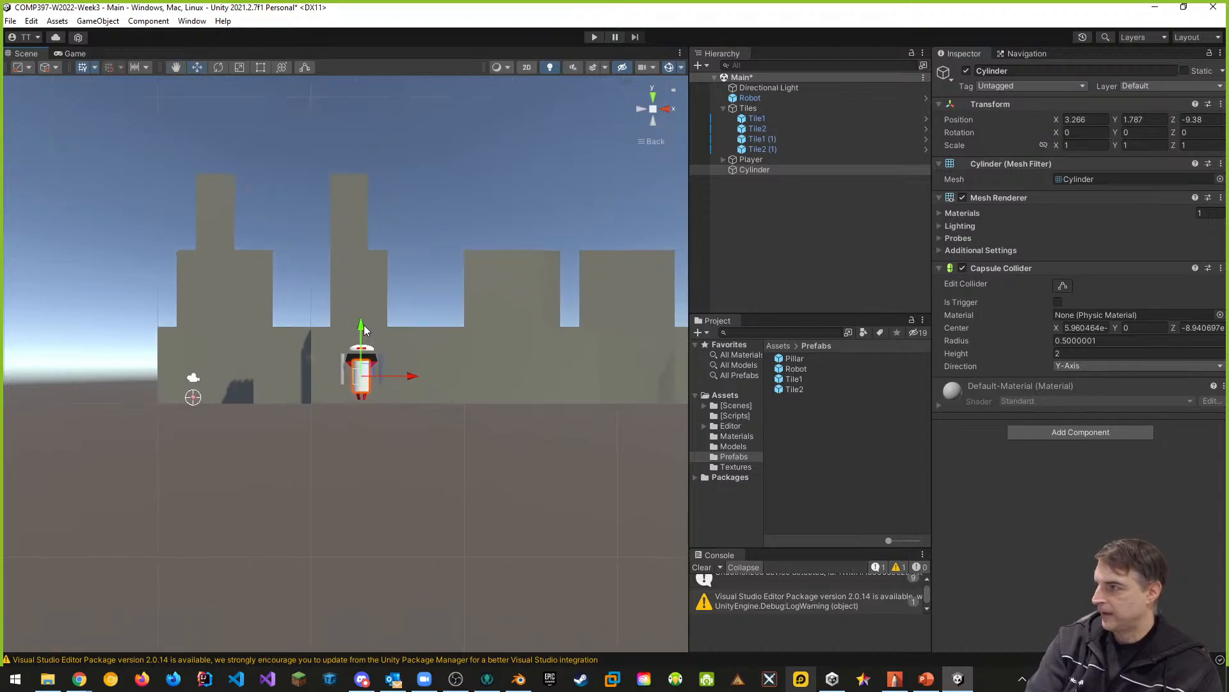
{"action": "left_click_drag", "start_coordinate": [363, 328], "coordinate": [362, 334]}
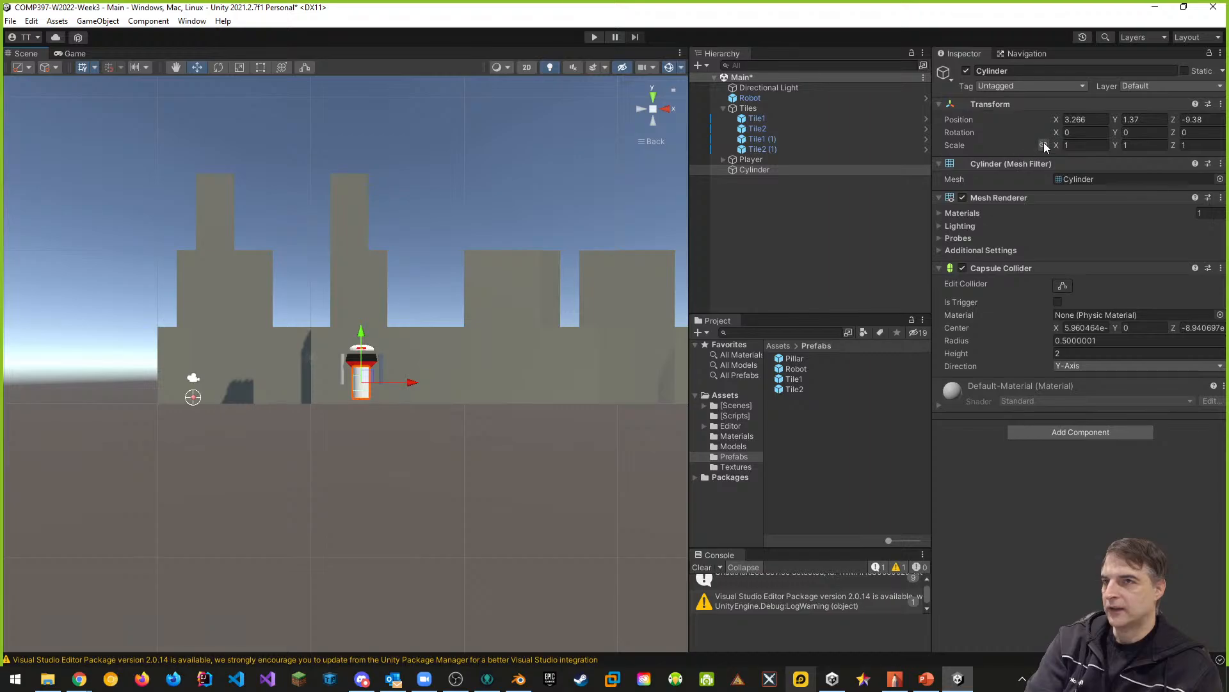
- Disable the cylinder's Mesh Renderer and fit its Capsule Collider to the robot with height 3 at about Y 1.83
{"action": "left_click", "coordinate": [1062, 353]}
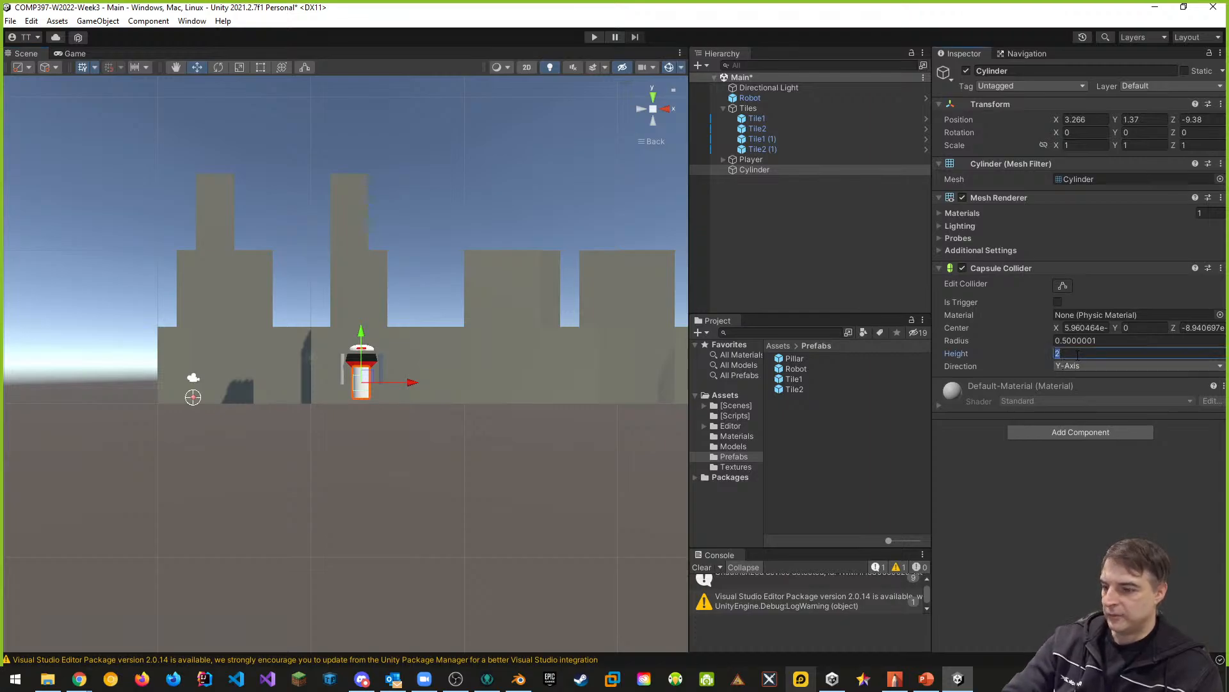
{"action": "type", "text": "3"}
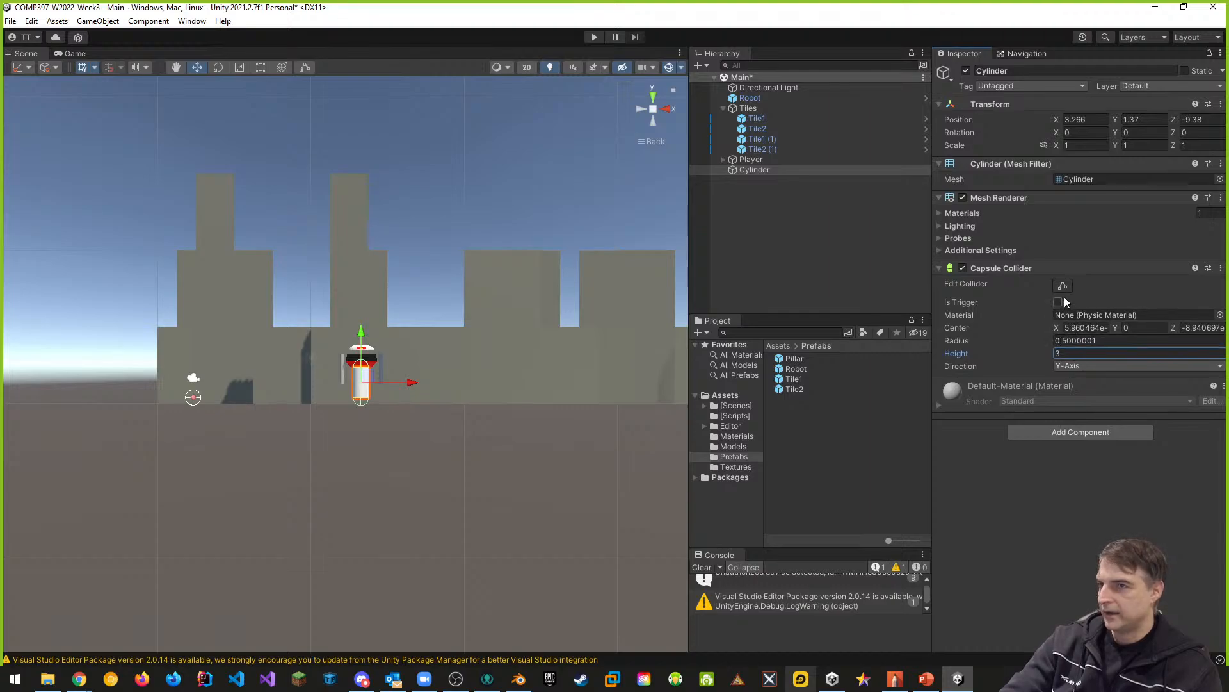
{"action": "left_click", "coordinate": [963, 198]}
{"action": "left_click_drag", "start_coordinate": [363, 337], "coordinate": [362, 328]}
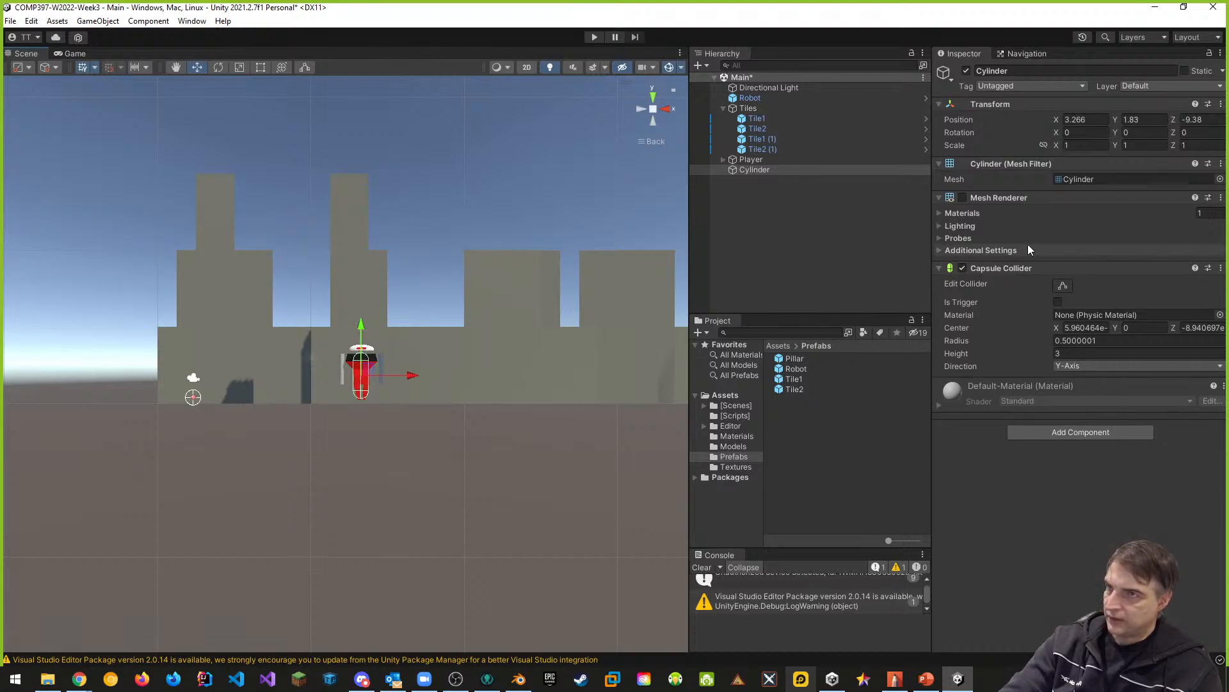
- Try a Capsule Collider height of 4 on the cylinder and compare it with the robot up close
{"action": "left_click", "coordinate": [1069, 353]}
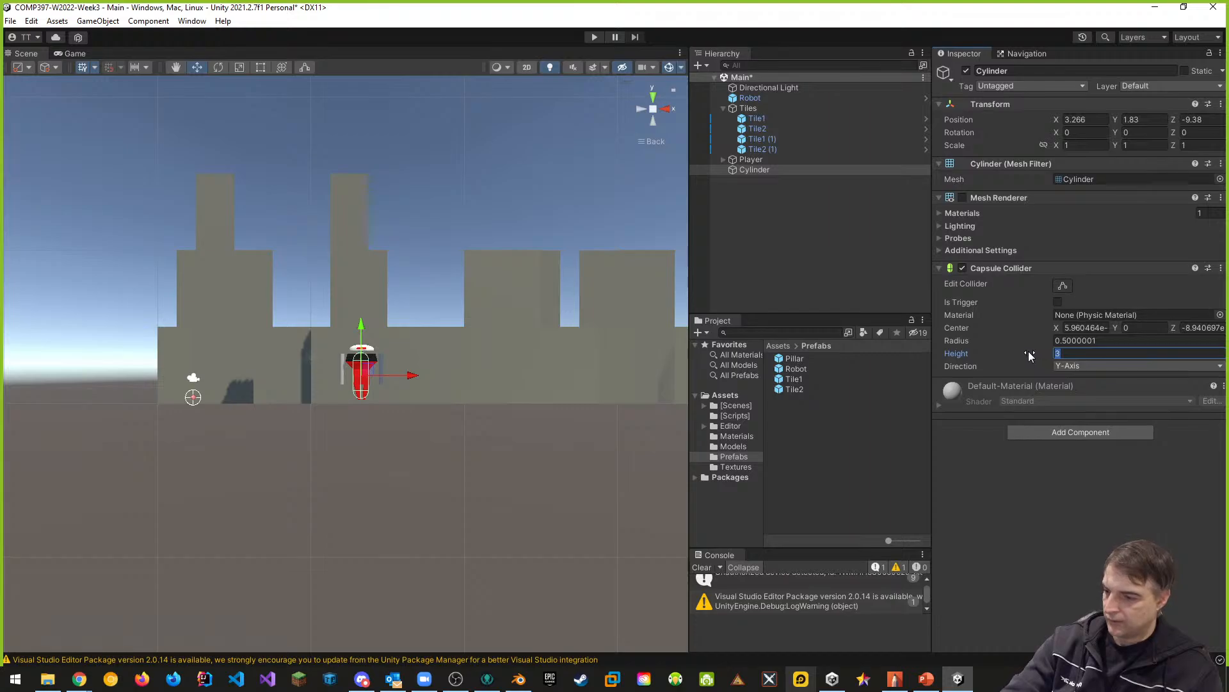
{"action": "type", "text": "4"}
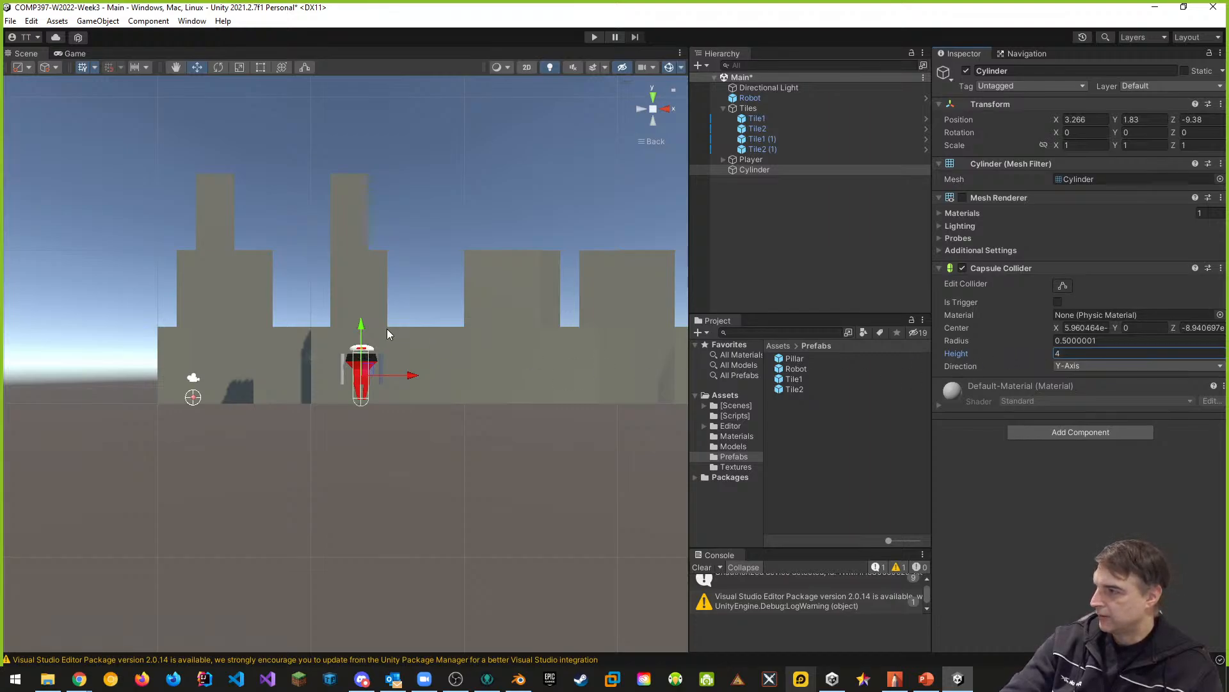
{"action": "scroll", "coordinate": [384, 354], "scroll_direction": "up", "scroll_amount": 4}
{"action": "scroll", "coordinate": [403, 355], "scroll_direction": "down", "scroll_amount": 2}
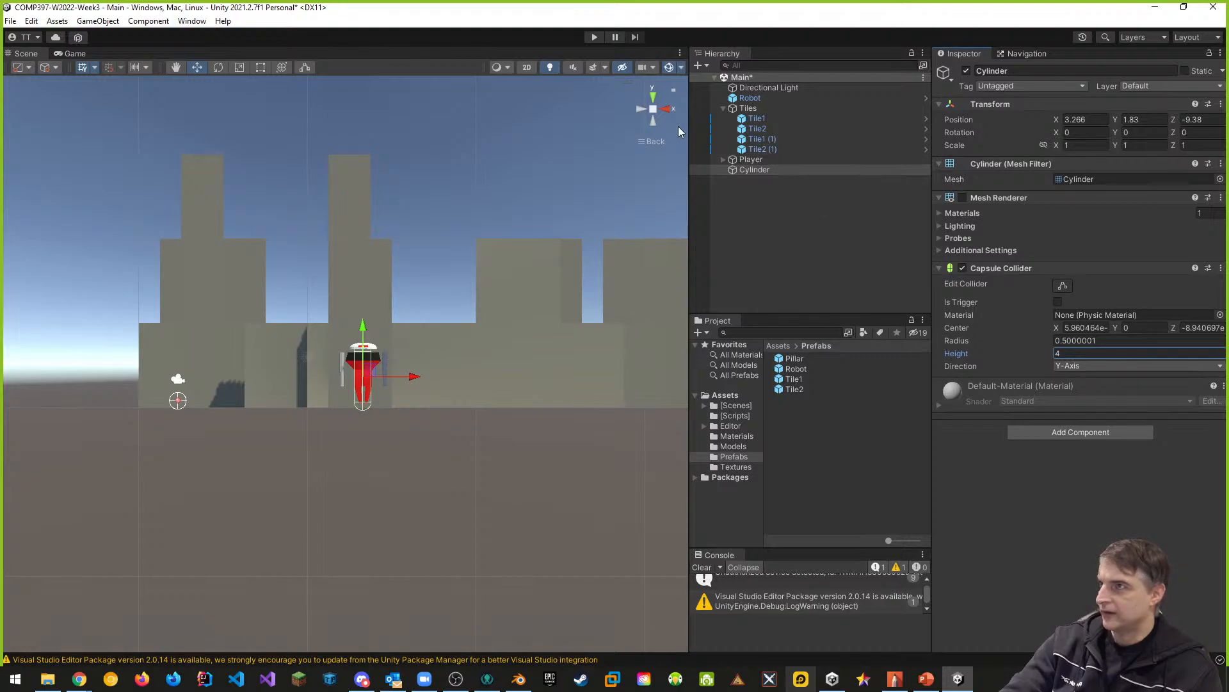
{"action": "left_click", "coordinate": [648, 140]}
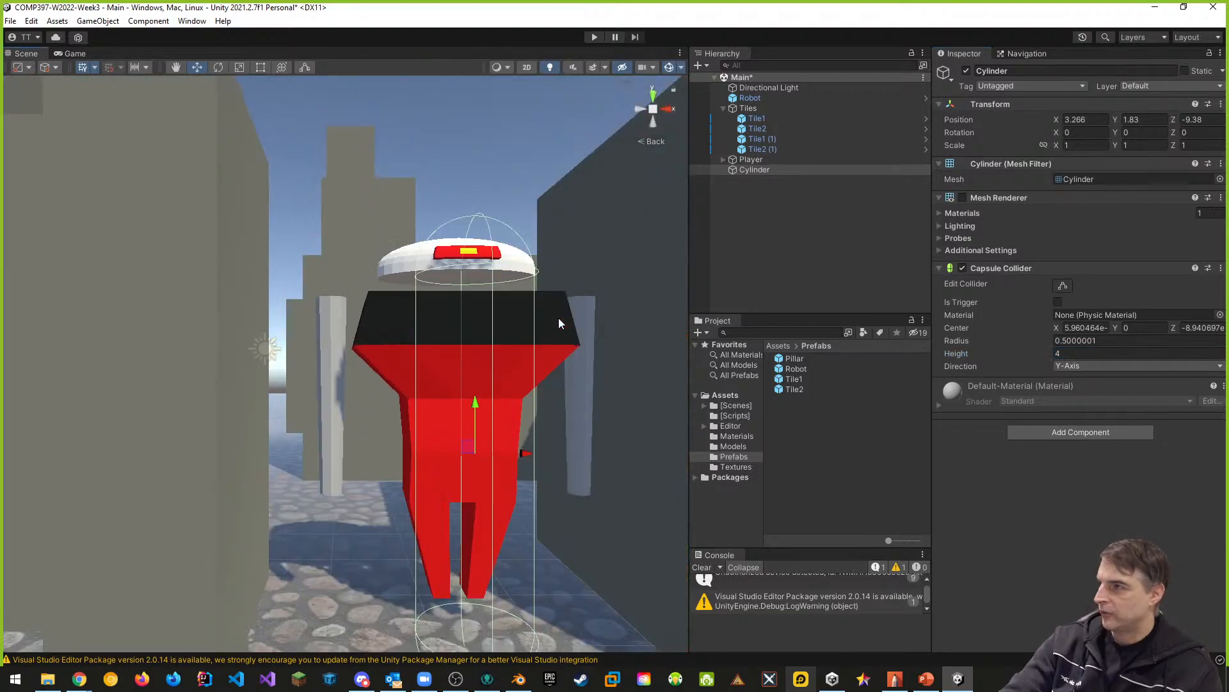
{"action": "mouse_move", "coordinate": [522, 384]}
{"action": "middle_mouse_down"}
{"action": "mouse_move", "coordinate": [516, 359]}
{"action": "mouse_move", "coordinate": [508, 385]}
{"action": "middle_mouse_up"}
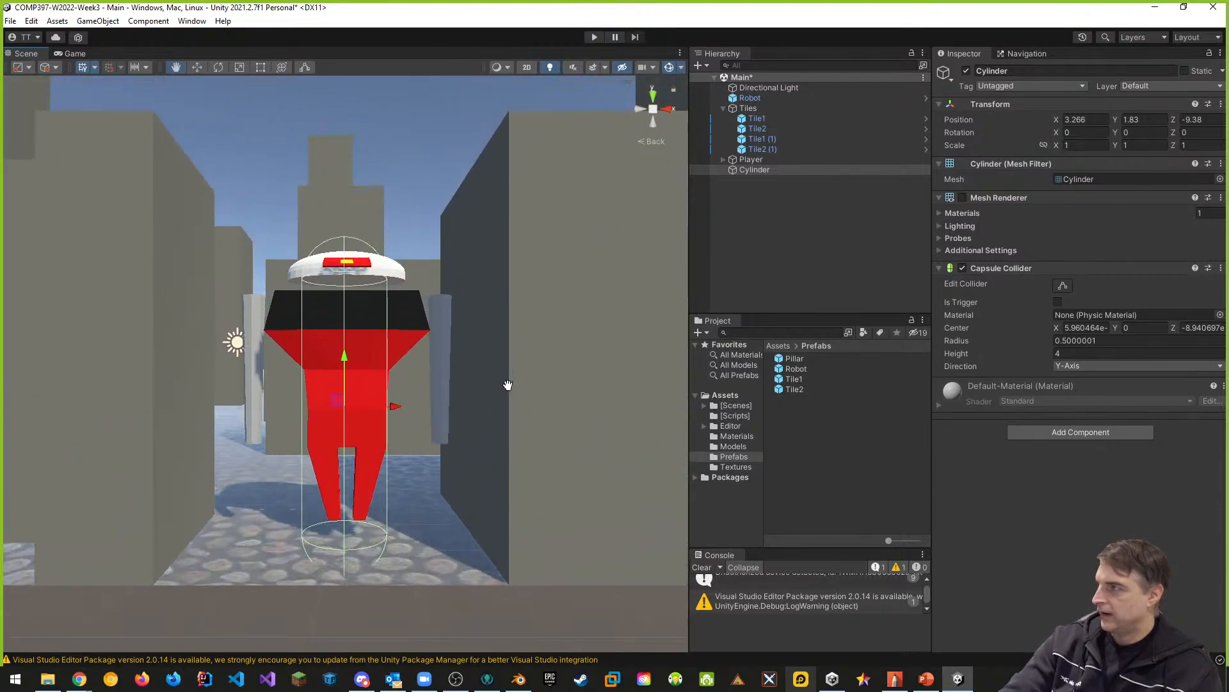
- Set the cylinder's Capsule Collider height to 3 and raise the cylinder to about Y 1.94 against the robot
{"action": "left_click", "coordinate": [1099, 353]}
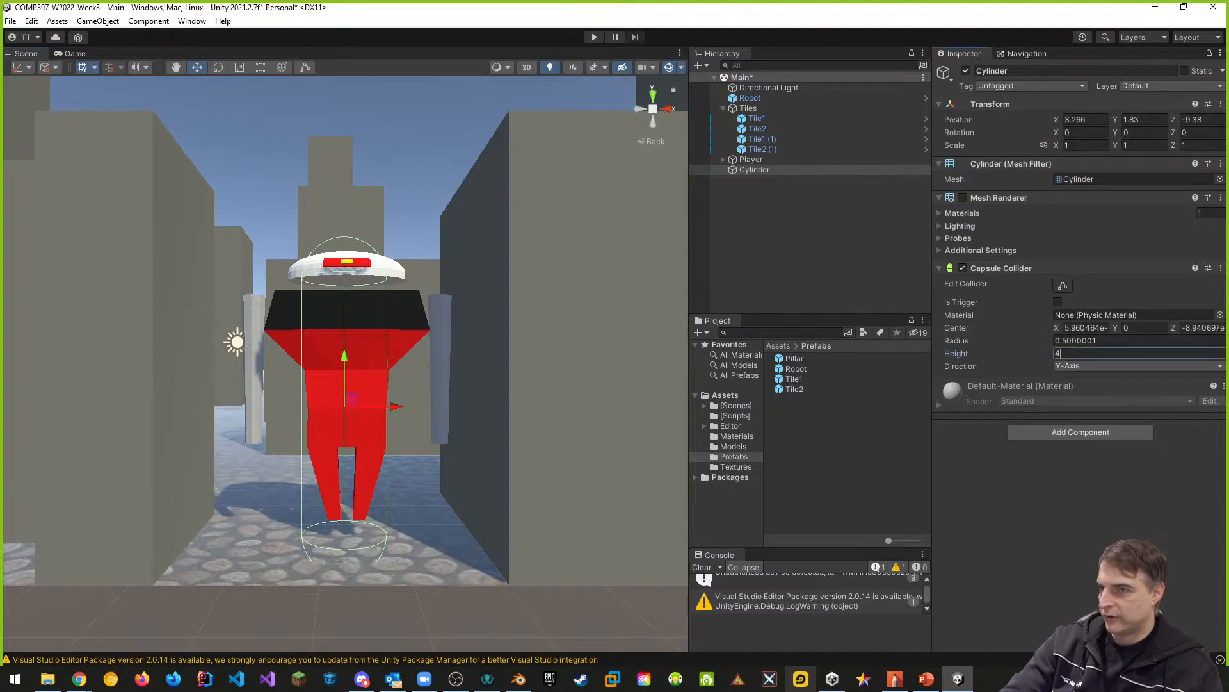
{"action": "type", "text": "3"}
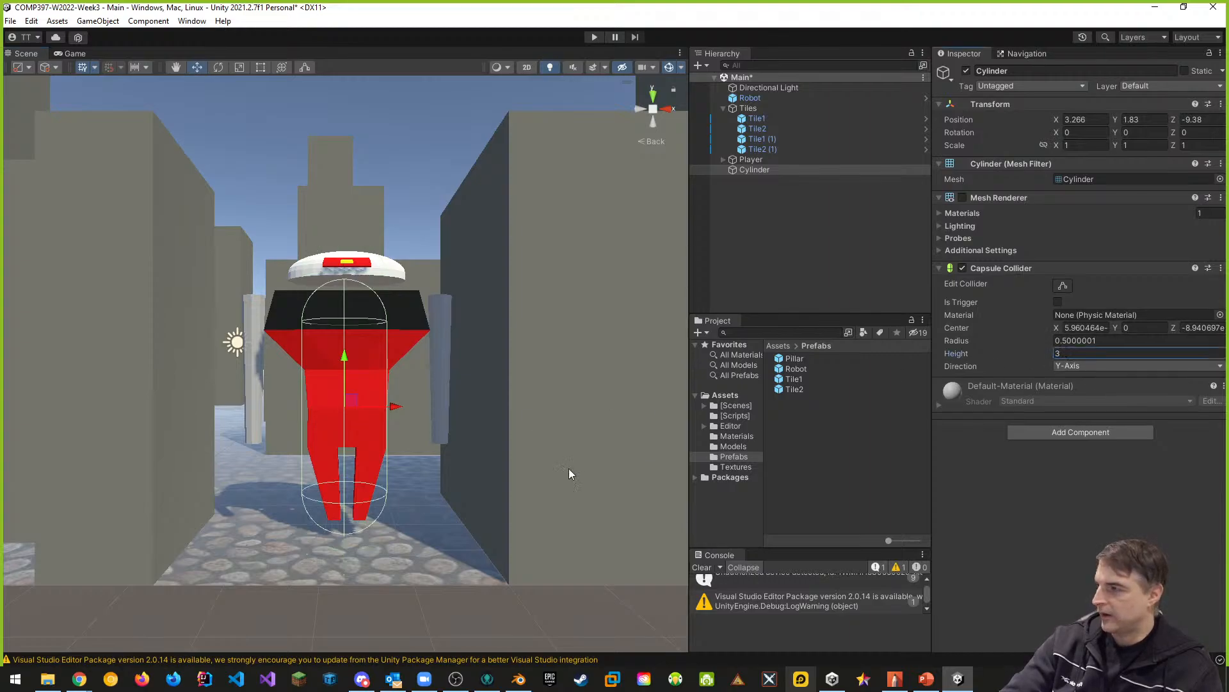
{"action": "middle_click_drag", "start_coordinate": [568, 468], "coordinate": [569, 444]}
{"action": "scroll", "coordinate": [499, 410], "scroll_direction": "up", "scroll_amount": 3}
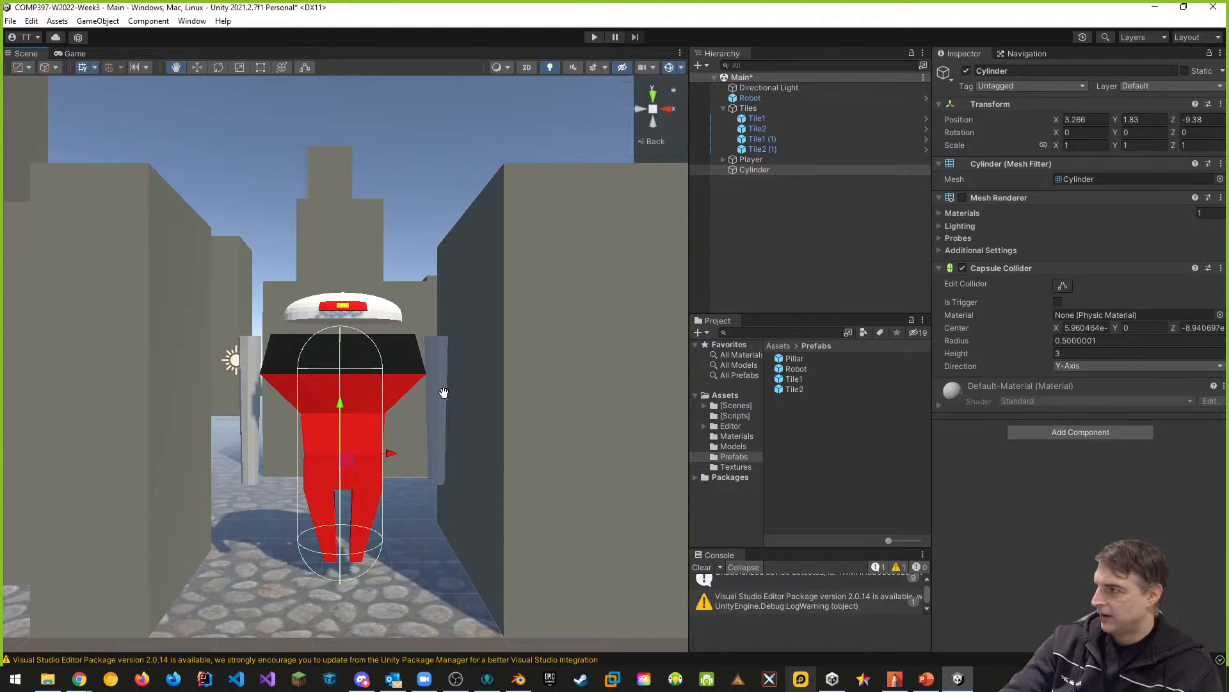
{"action": "scroll", "coordinate": [432, 389], "scroll_direction": "up", "scroll_amount": 1}
{"action": "left_click_drag", "start_coordinate": [359, 364], "coordinate": [353, 351]}
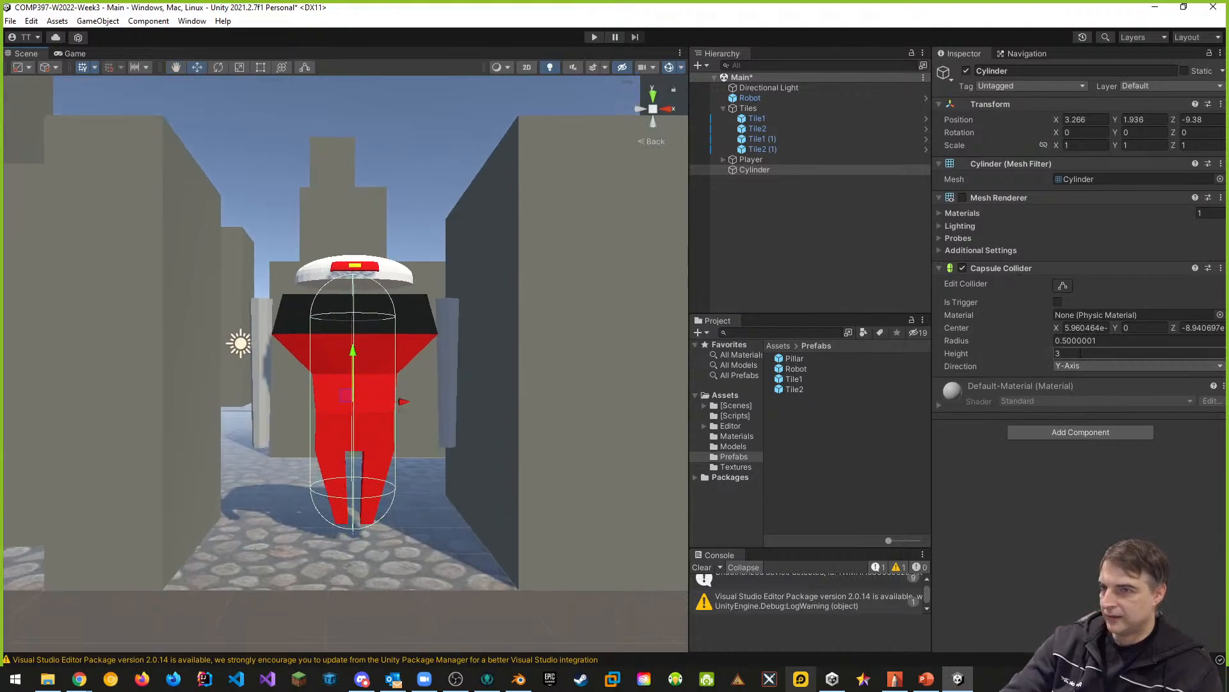
- Try a Capsule Collider height of 3.5 on the cylinder and raise it to about Y 2.21 against the robot
{"action": "left_click", "coordinate": [1076, 353]}
{"action": "type", "text": "3.5"}
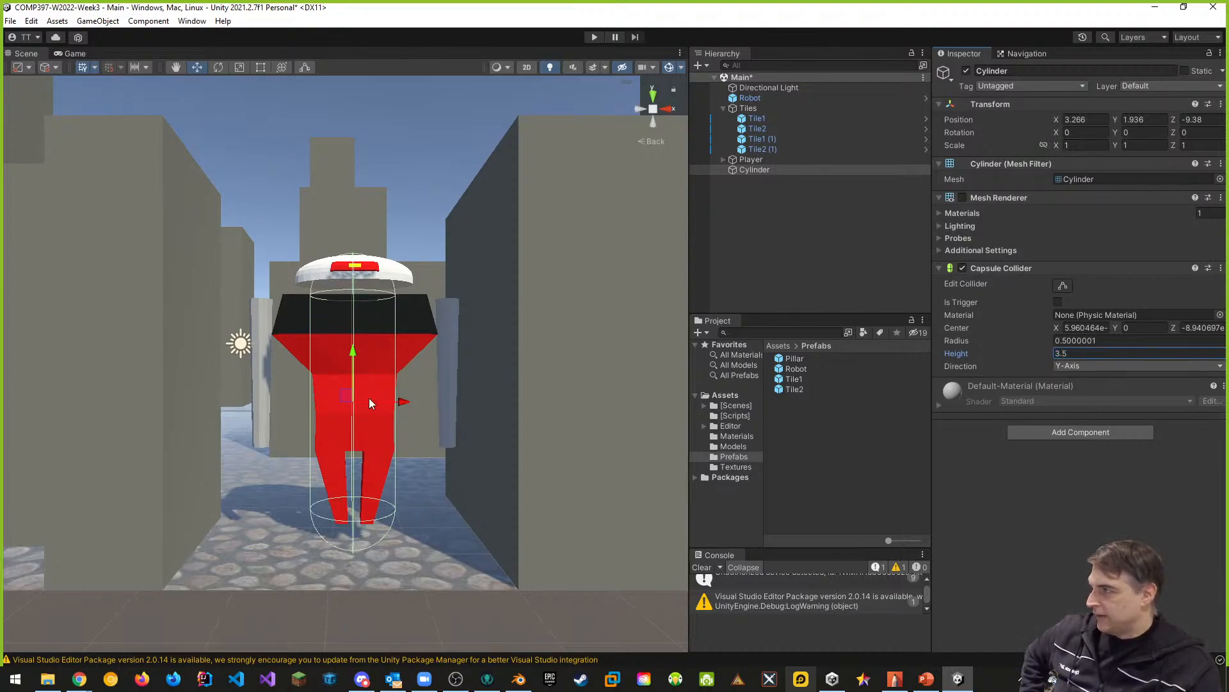
{"action": "left_click_drag", "start_coordinate": [352, 357], "coordinate": [353, 334]}
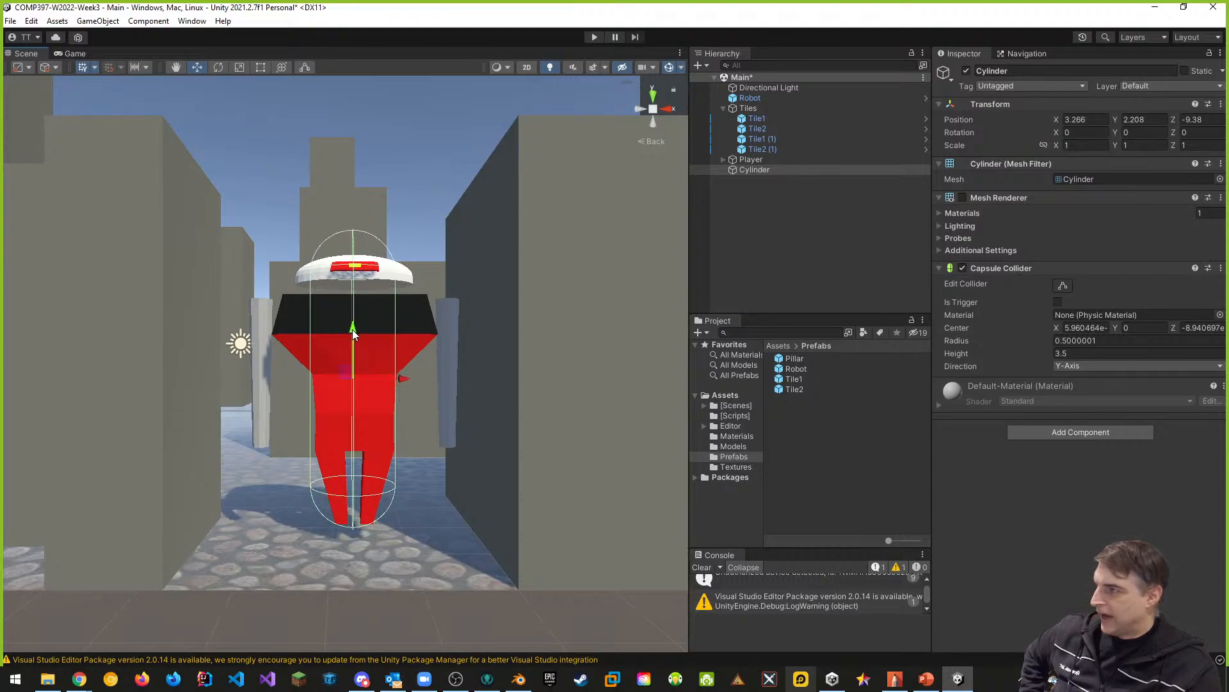
- Try a Capsule Collider height of 3.25 on the cylinder and lower it to about Y 2.09 at the robot's feet
{"action": "left_click", "coordinate": [1091, 354]}
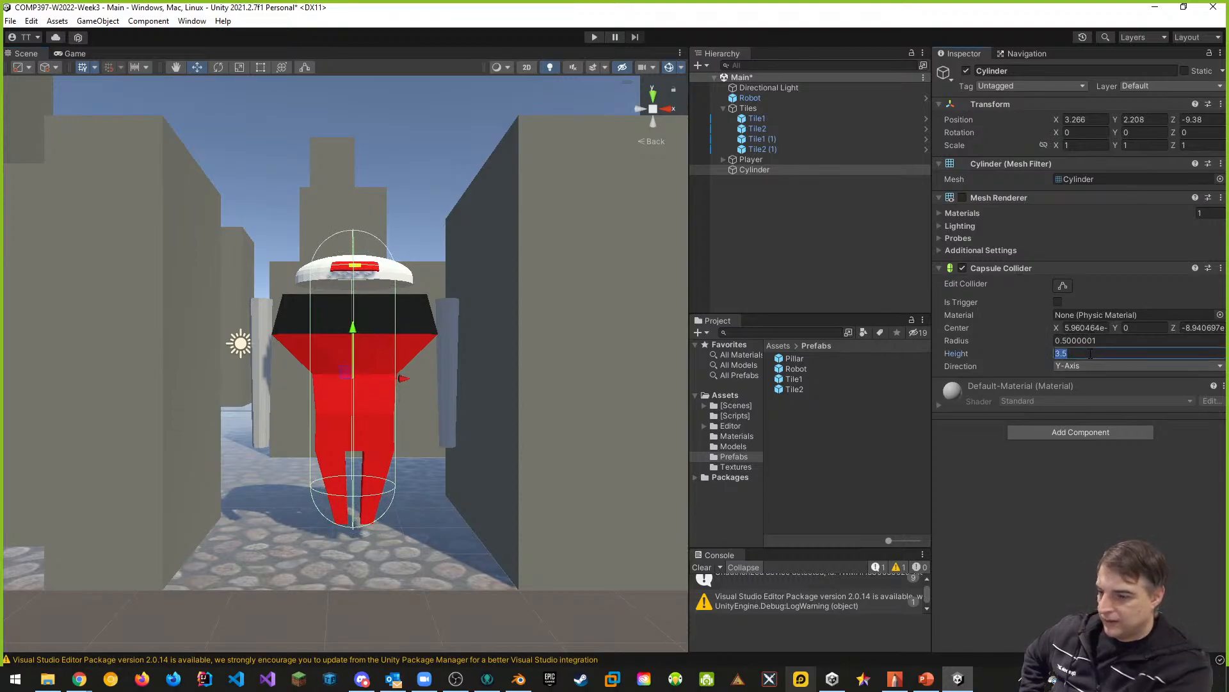
{"action": "type", "text": "3.25"}
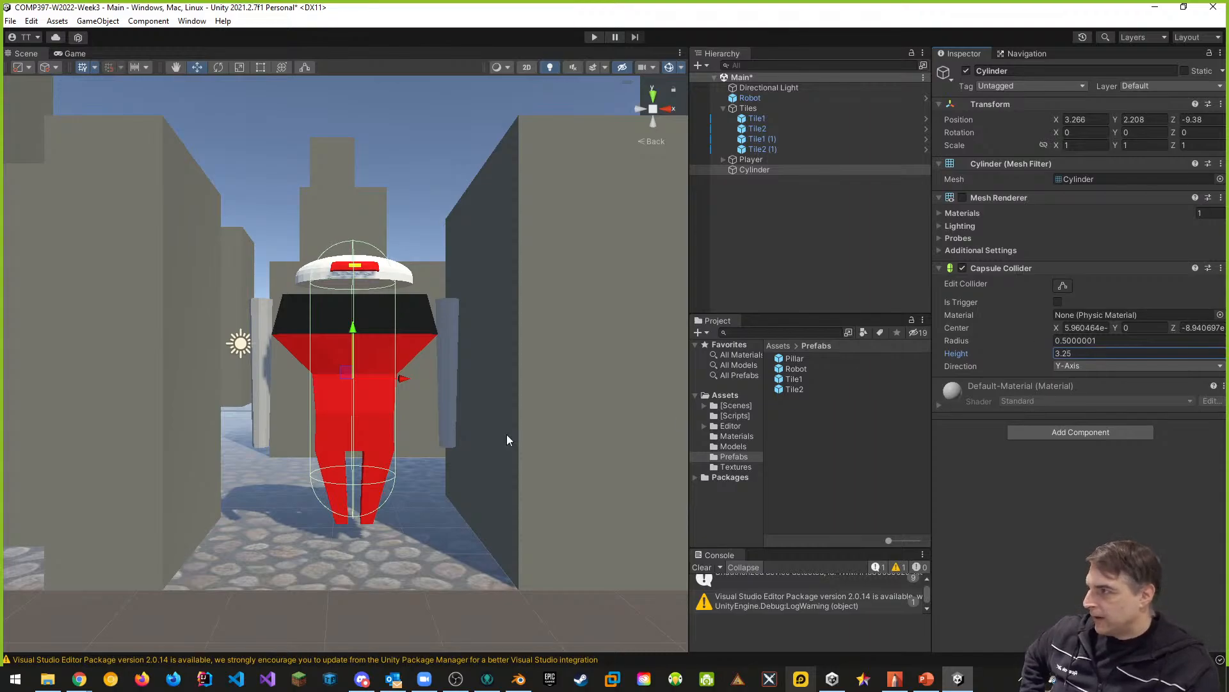
{"action": "left_click_drag", "start_coordinate": [354, 328], "coordinate": [352, 338]}
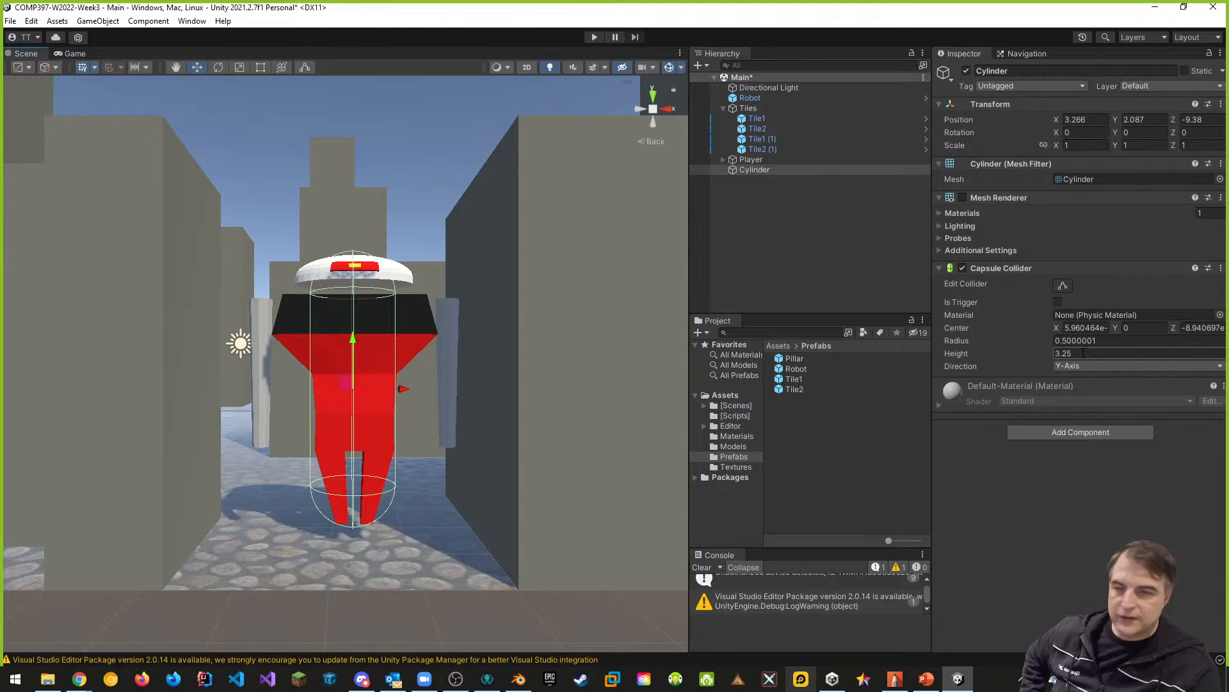
- In an orthographic back view, set the cylinder's Capsule Collider height to 3.5 and lower the cylinder to about Y 2.04
{"action": "scroll", "coordinate": [322, 463], "scroll_direction": "down", "scroll_amount": 4}
{"action": "middle_click_drag", "start_coordinate": [356, 330], "coordinate": [511, 330]}
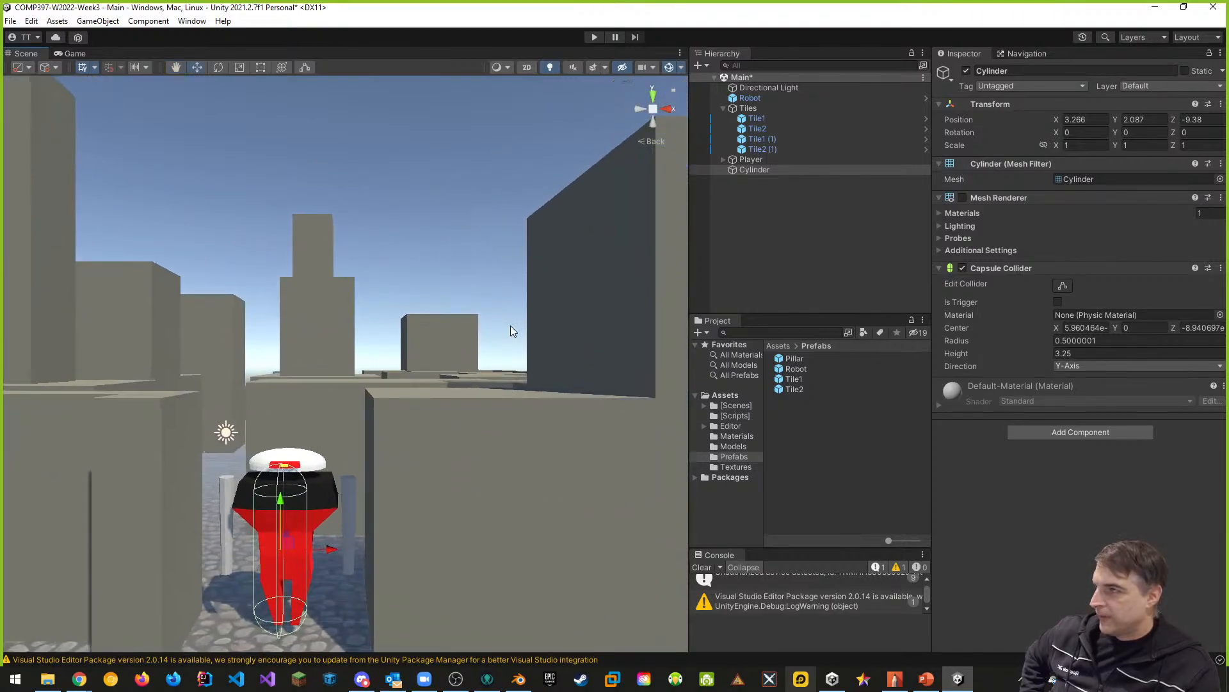
{"action": "left_click", "coordinate": [649, 142]}
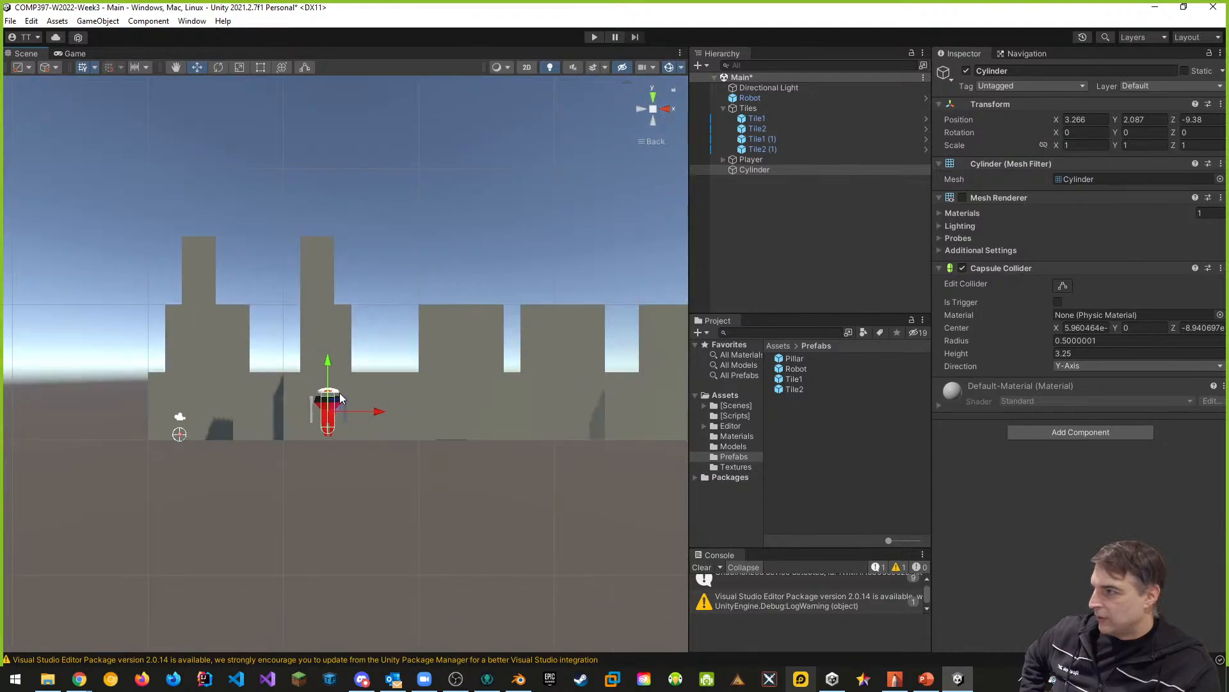
{"action": "left_click", "coordinate": [1086, 354]}
{"action": "type", "text": "3.5"}
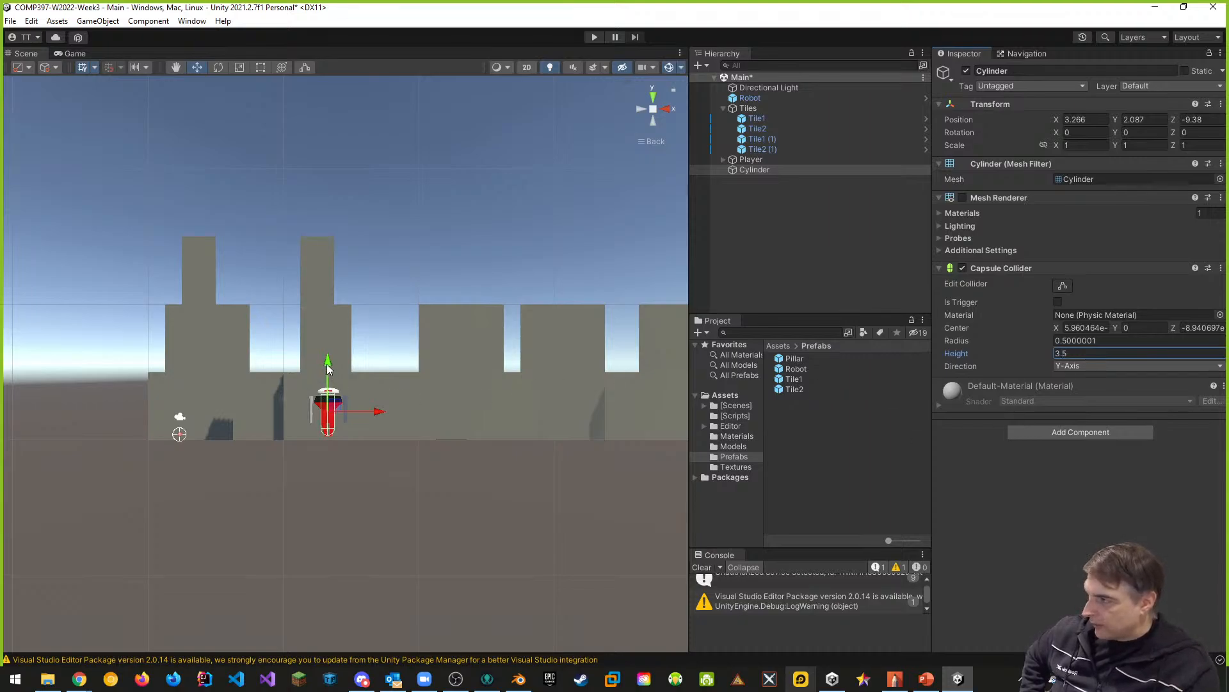
{"action": "left_click_drag", "start_coordinate": [327, 367], "coordinate": [327, 364]}
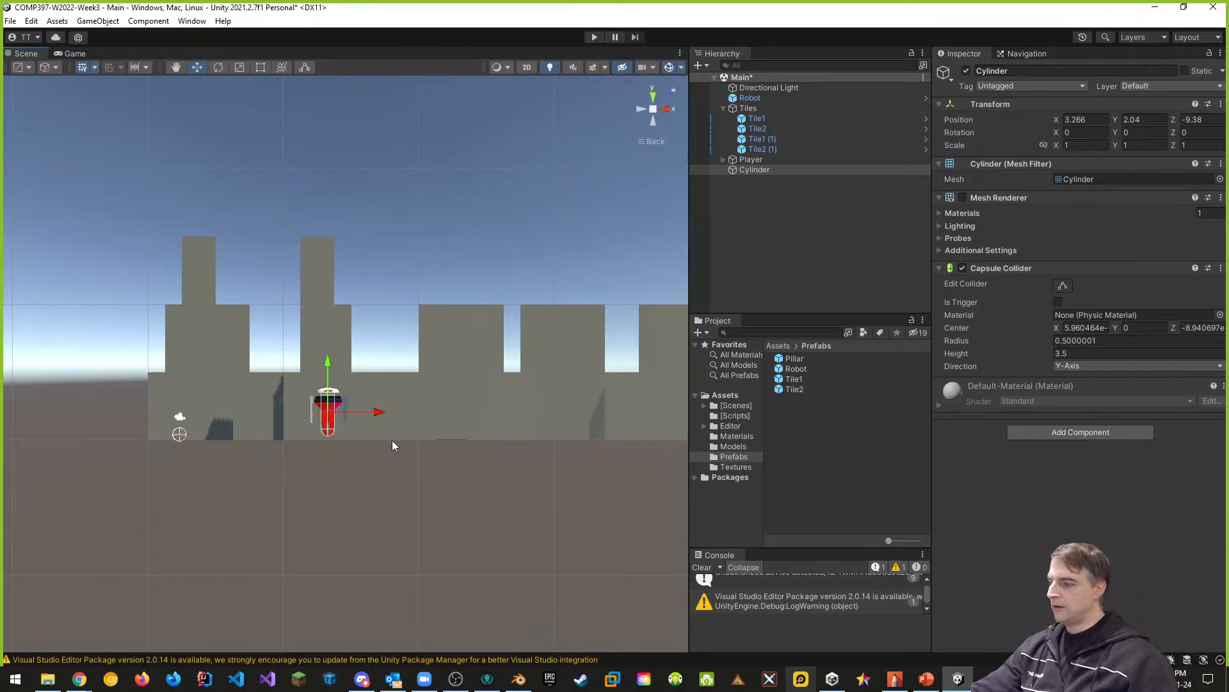
- Duplicate the cylinder, rotate the copy 90 degrees on Z and set its Capsule Collider height to 3 to gauge the robot's width
{"action": "key", "text": "ctrl+d"}
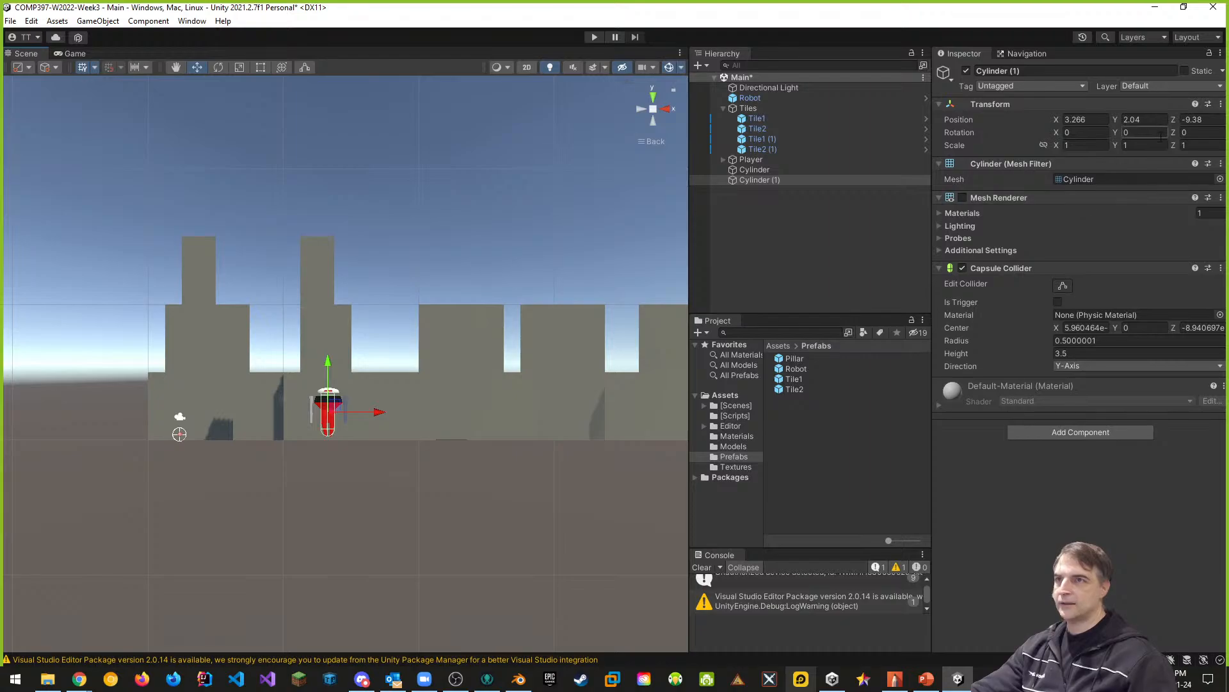
{"action": "left_click", "coordinate": [1200, 131]}
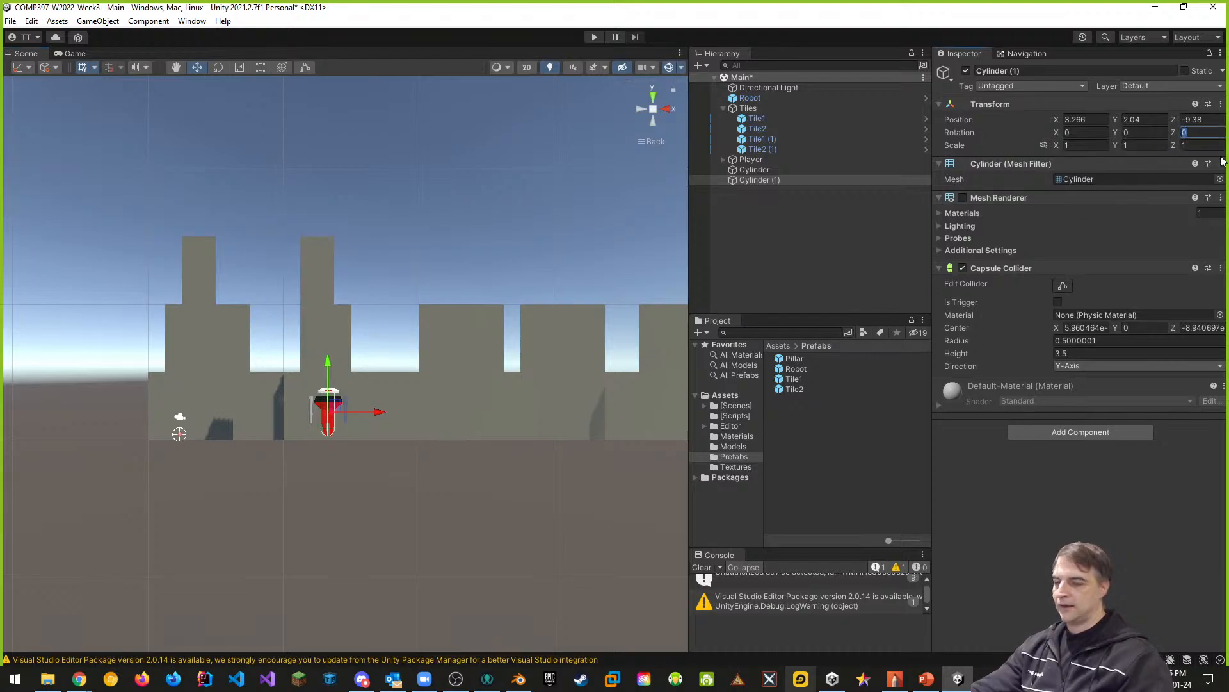
{"action": "type", "text": "90"}
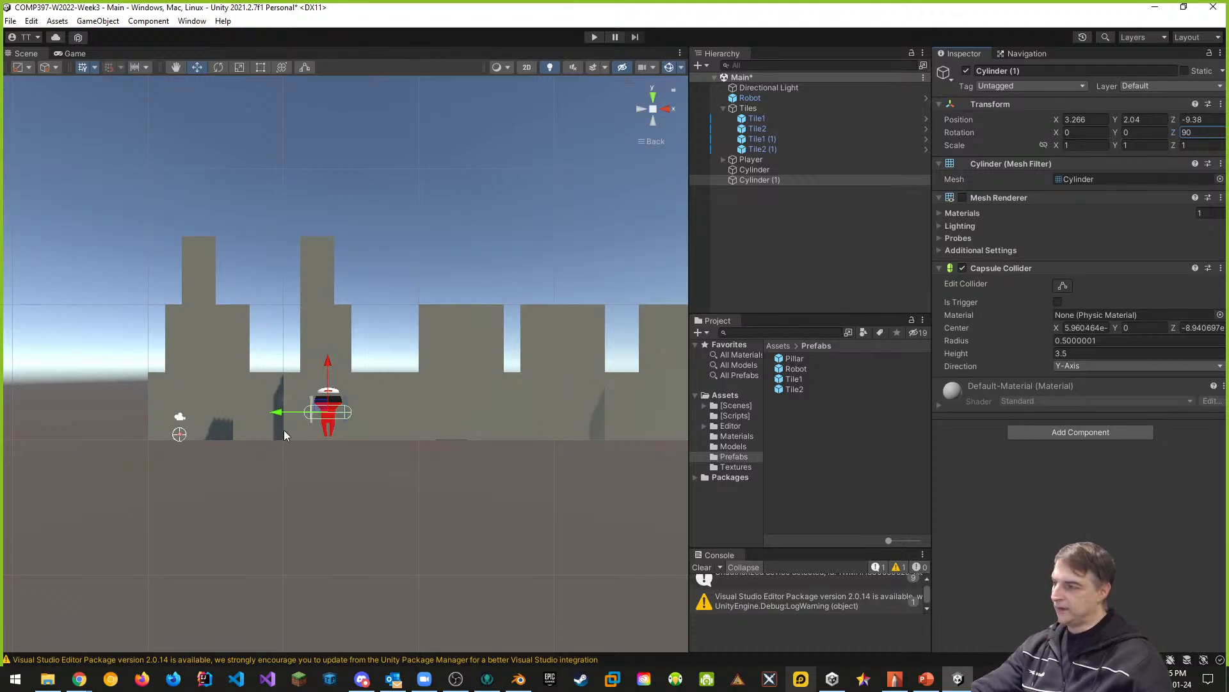
{"action": "middle_click_drag", "start_coordinate": [422, 417], "coordinate": [389, 415]}
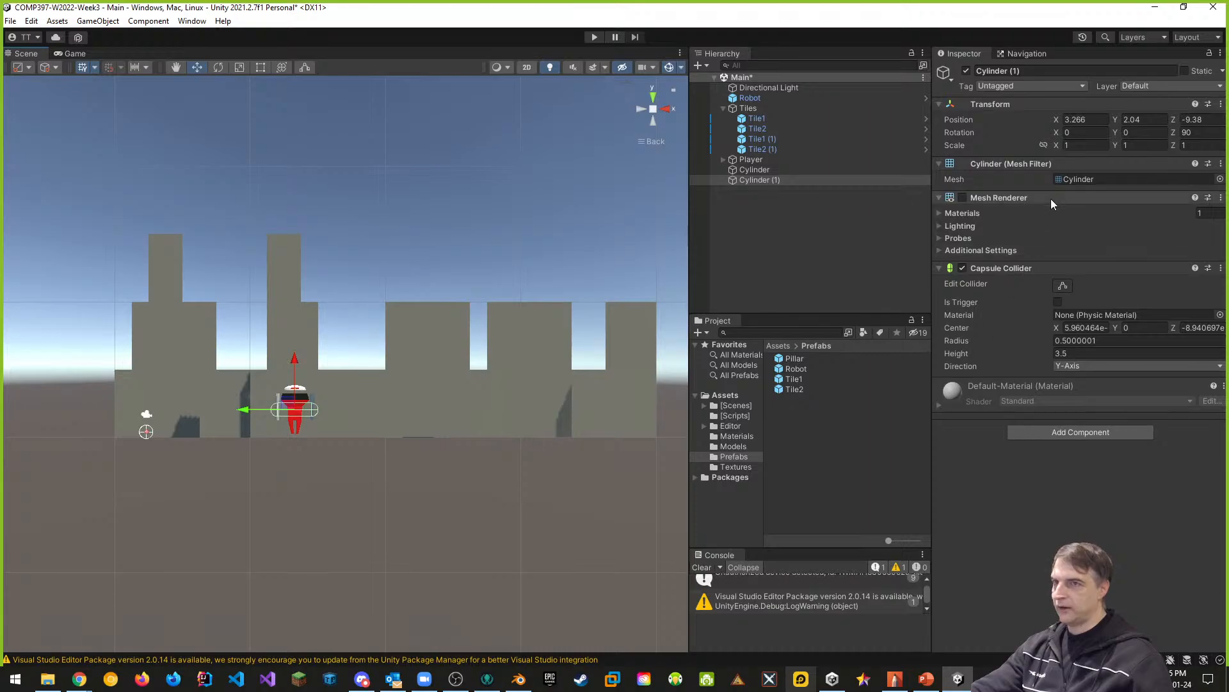
{"action": "left_click", "coordinate": [1082, 353]}
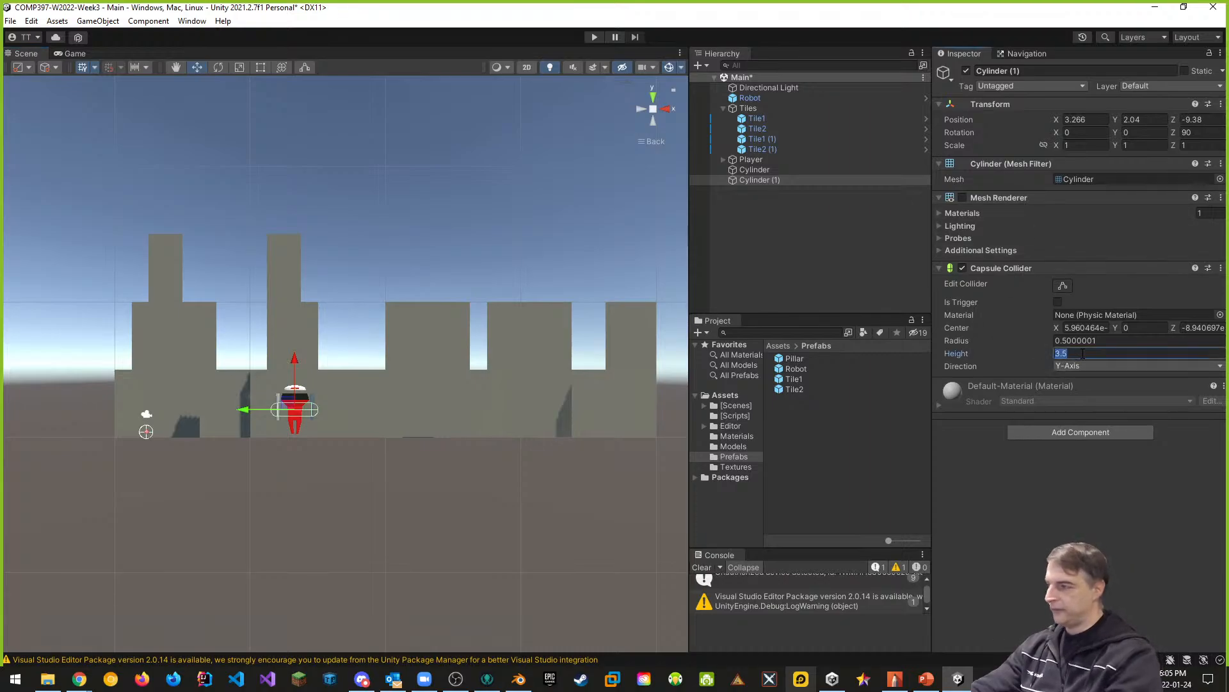
{"action": "type", "text": "2"}
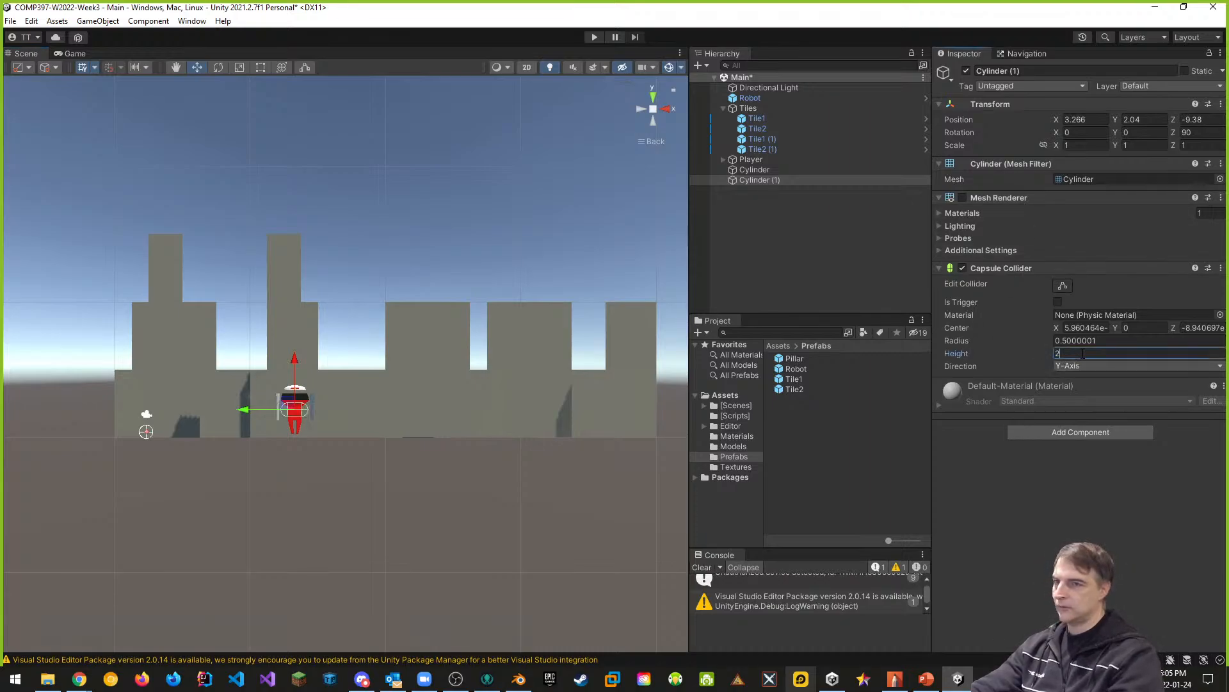
{"action": "key", "text": "BackSpace"}
{"action": "type", "text": "3"}
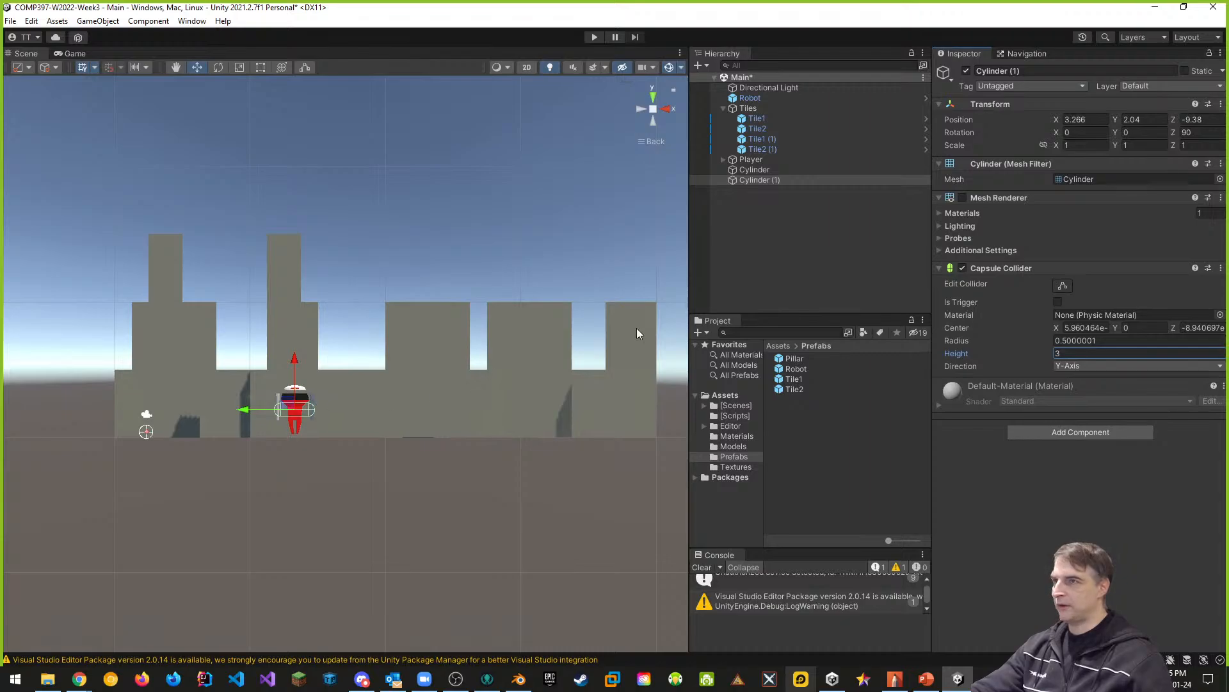
- Delete both reference cylinders from the scene
{"action": "left_click", "coordinate": [759, 170], "text": "ctrl"}
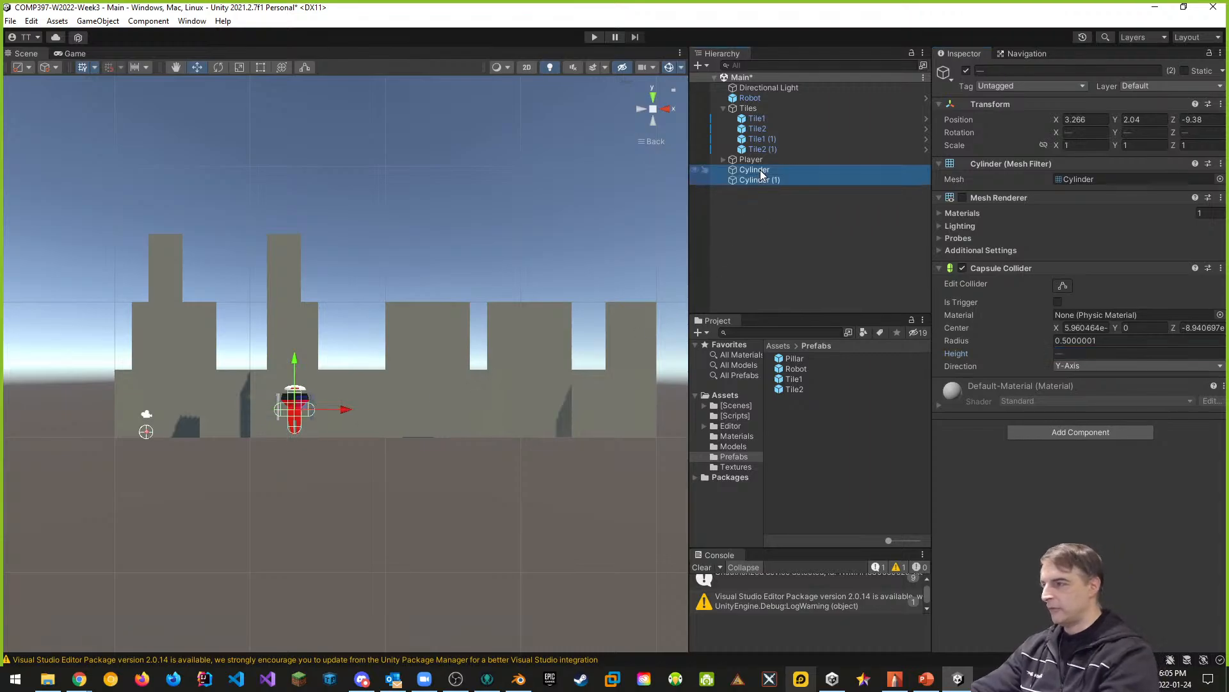
{"action": "key", "text": "Delete"}
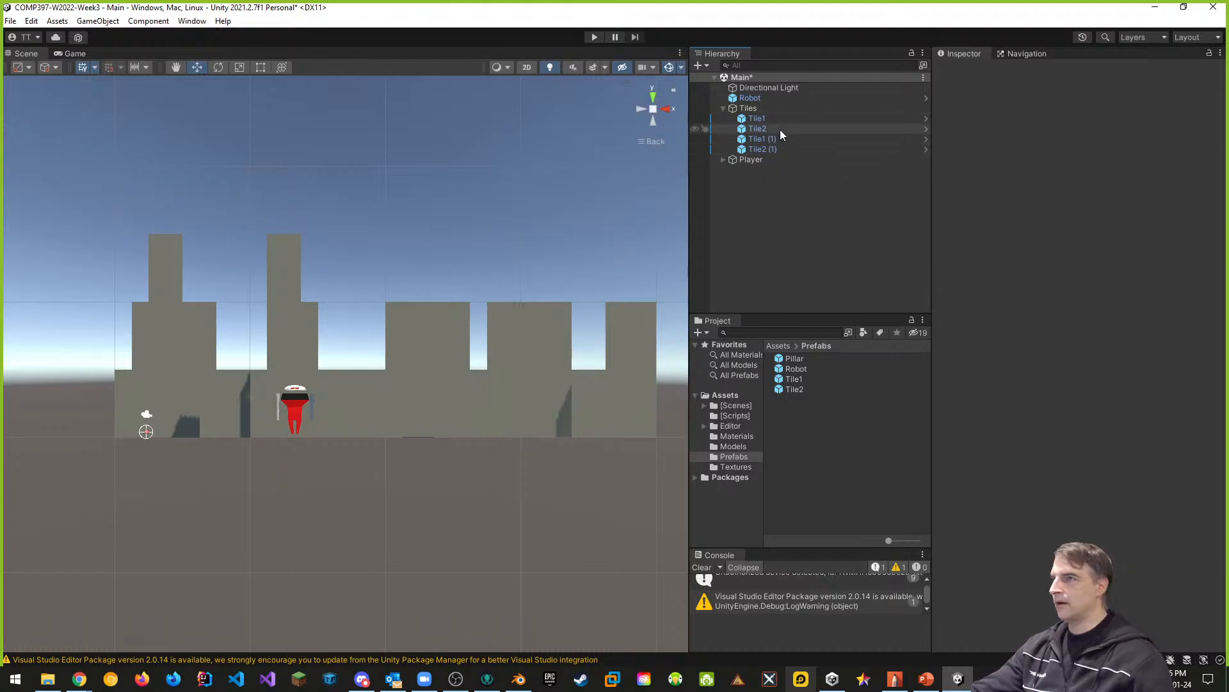
- Set the Robot navigation agent type's height to 3.5 and save the scene
{"action": "left_click", "coordinate": [750, 98]}
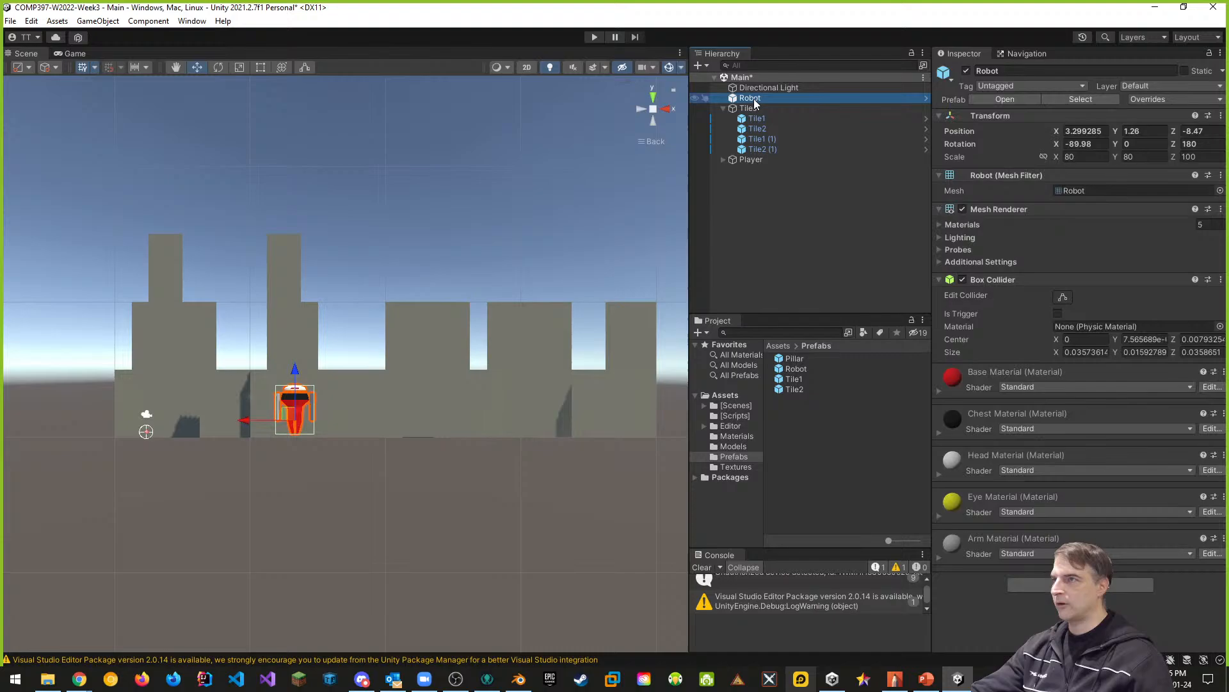
{"action": "left_click", "coordinate": [1015, 57]}
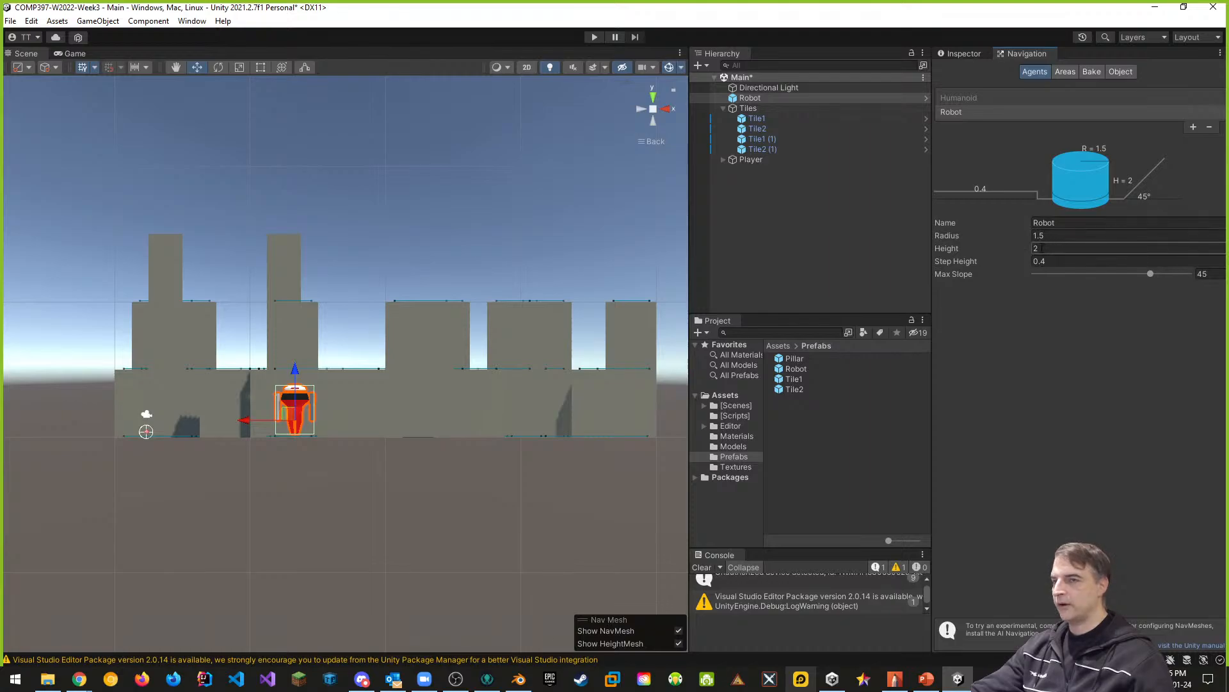
{"action": "left_click", "coordinate": [1043, 247]}
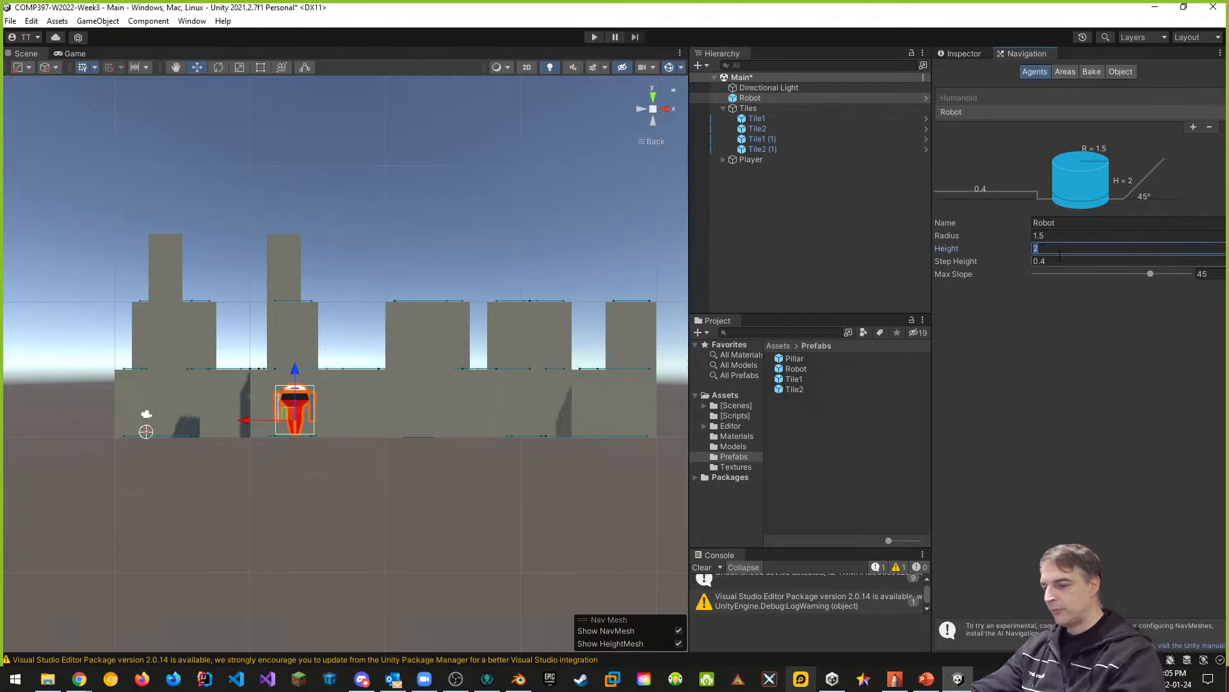
{"action": "type", "text": "3.5"}
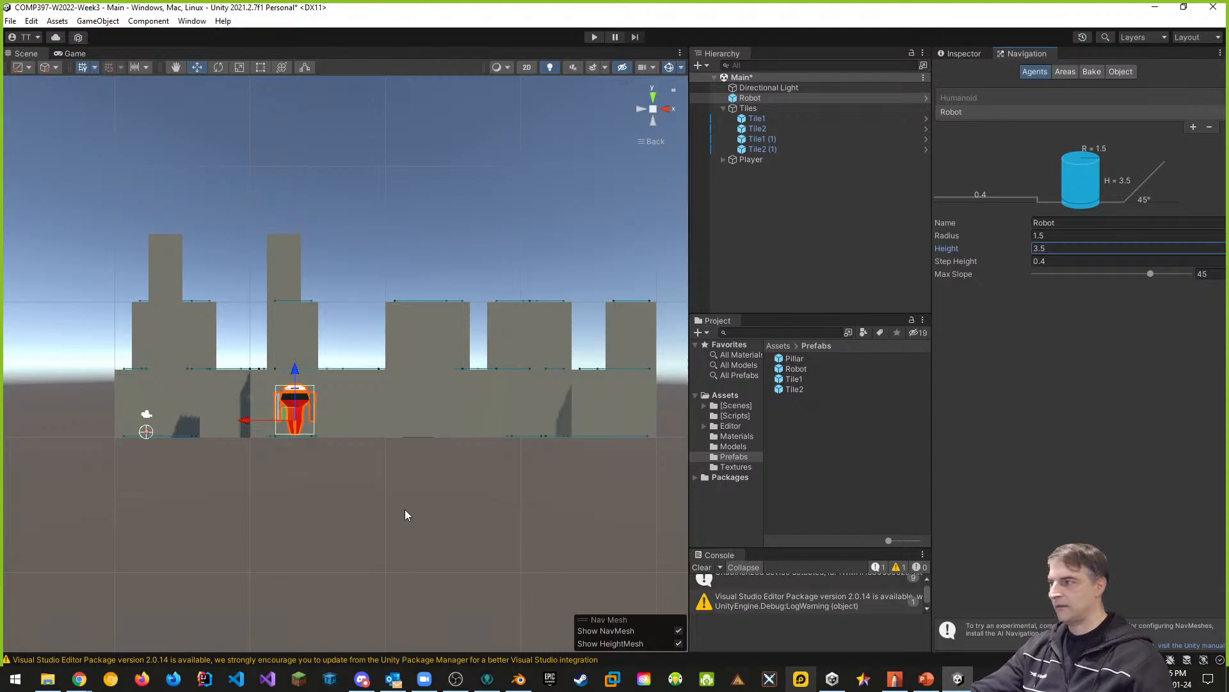
{"action": "left_click", "coordinate": [644, 145]}
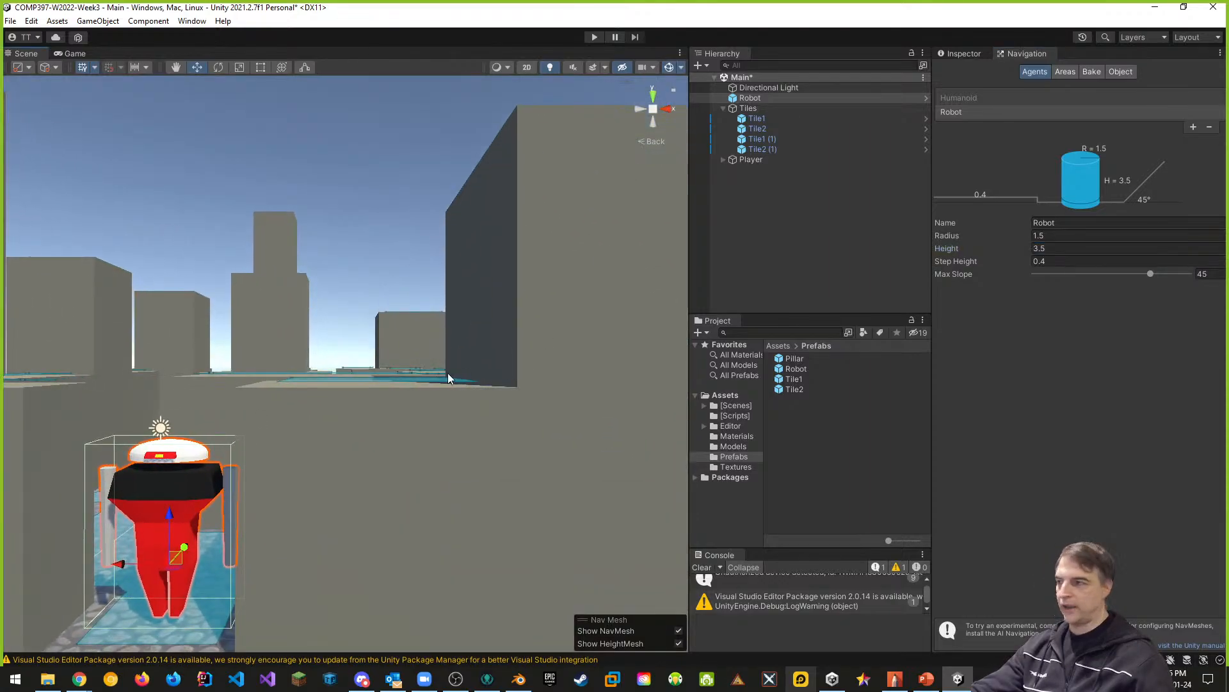
{"action": "left_click_drag", "start_coordinate": [448, 378], "coordinate": [197, 537], "text": "alt"}
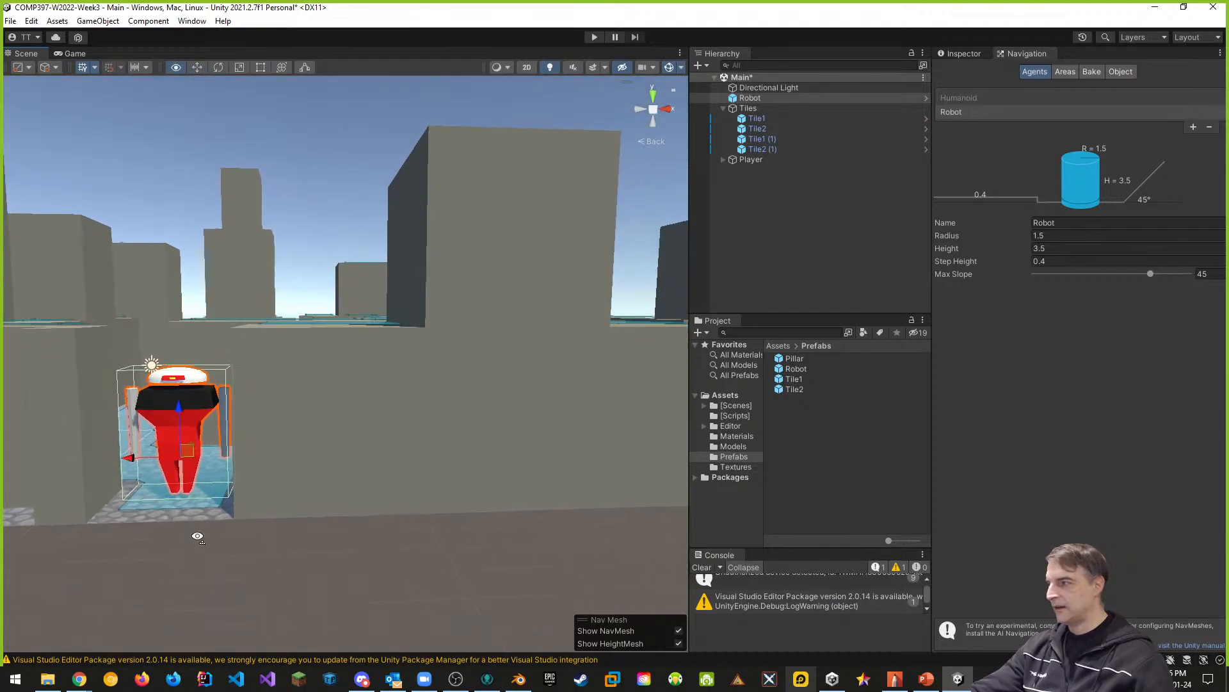
{"action": "key", "text": "f"}
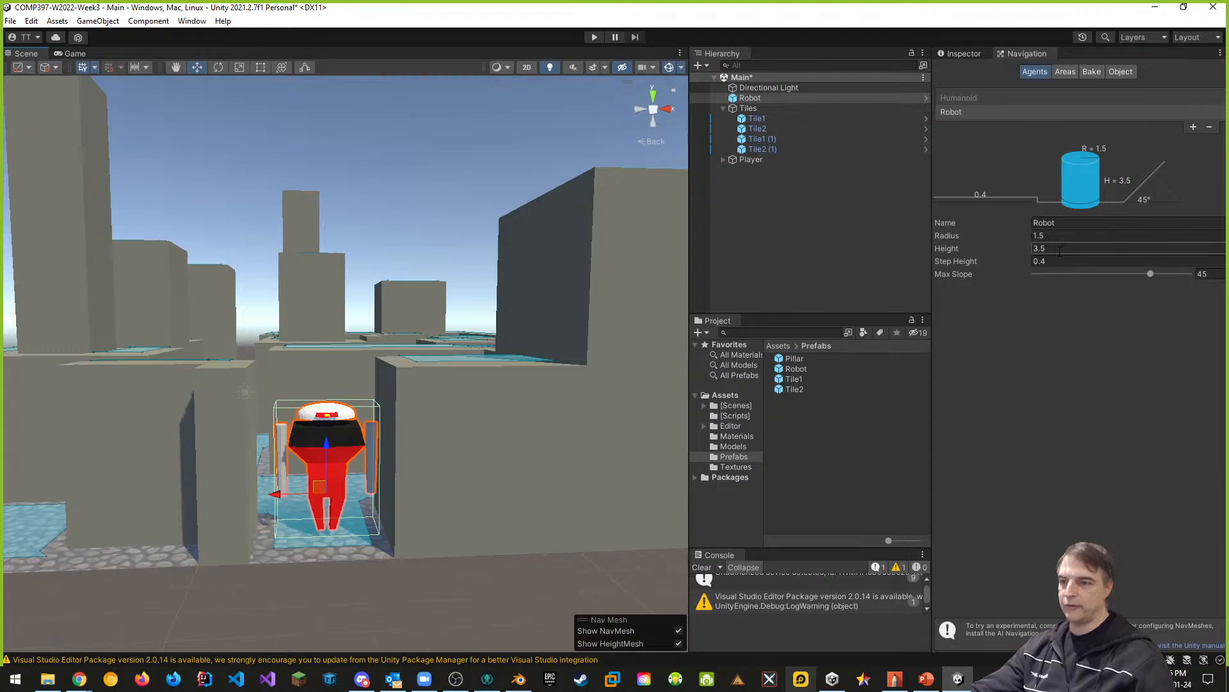
{"action": "key", "text": "ctrl+s"}
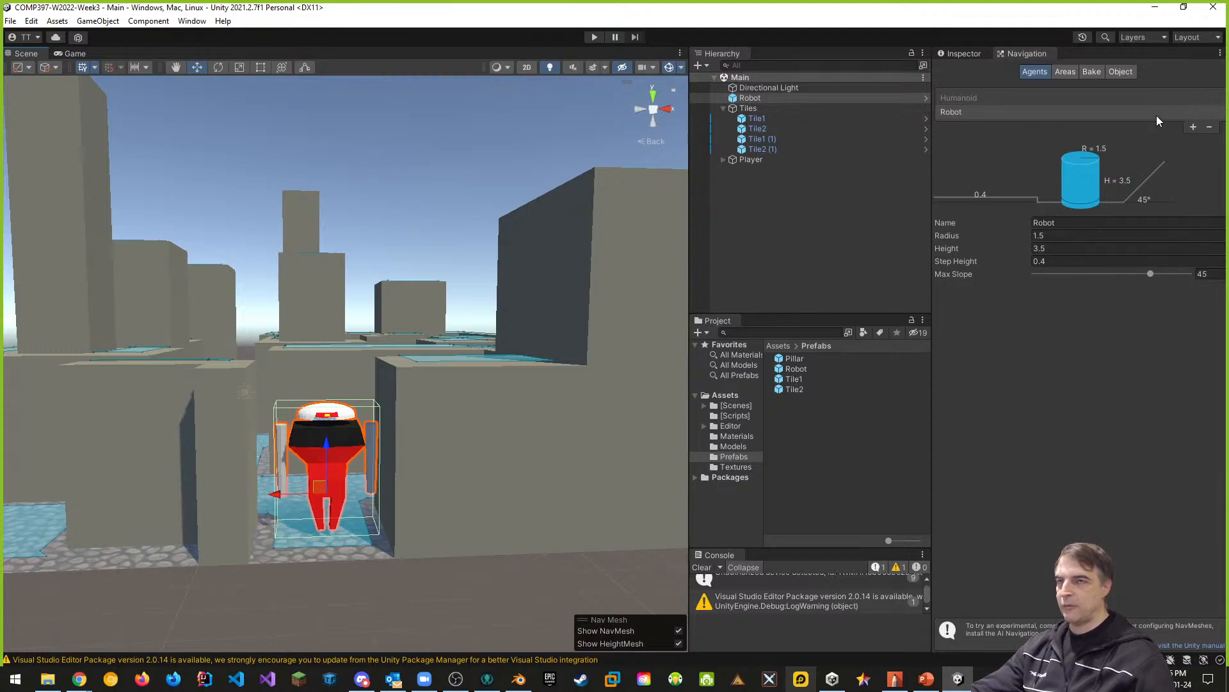
- Bake the NavMesh for the four tiles with agent radius 1.5 and agent height 3.5, and inspect its coverage from above
{"action": "left_click", "coordinate": [1092, 72]}
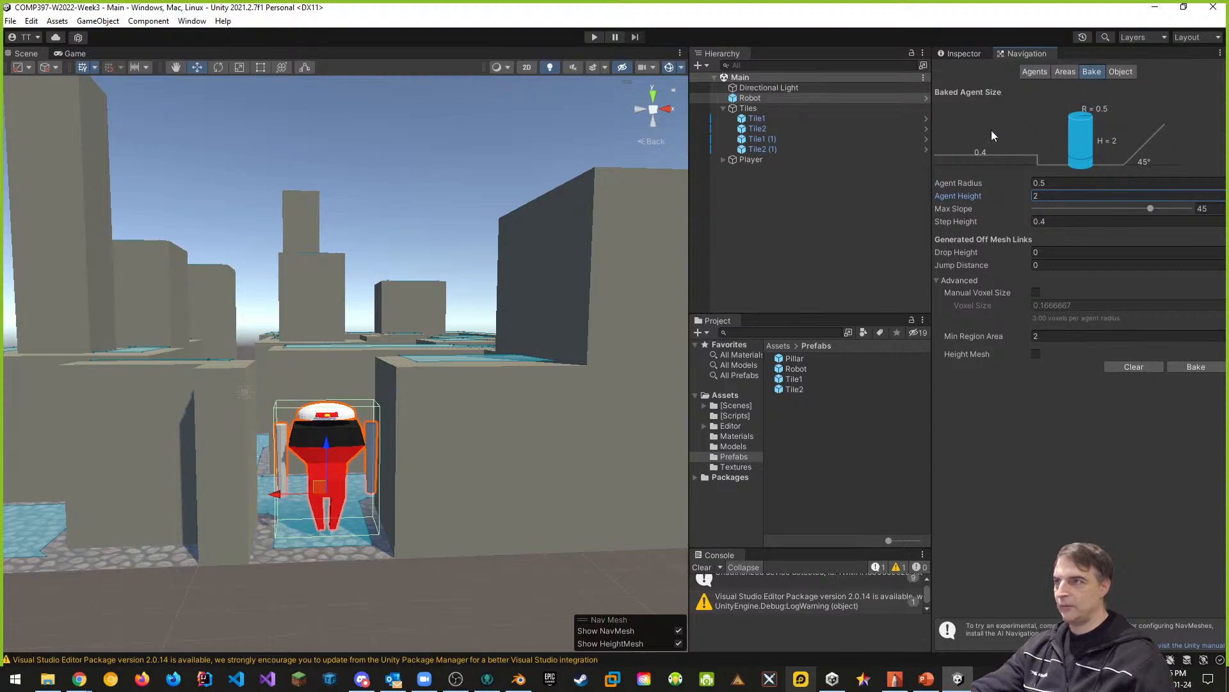
{"action": "left_click", "coordinate": [757, 119]}
{"action": "left_click", "coordinate": [770, 150], "text": "shift"}
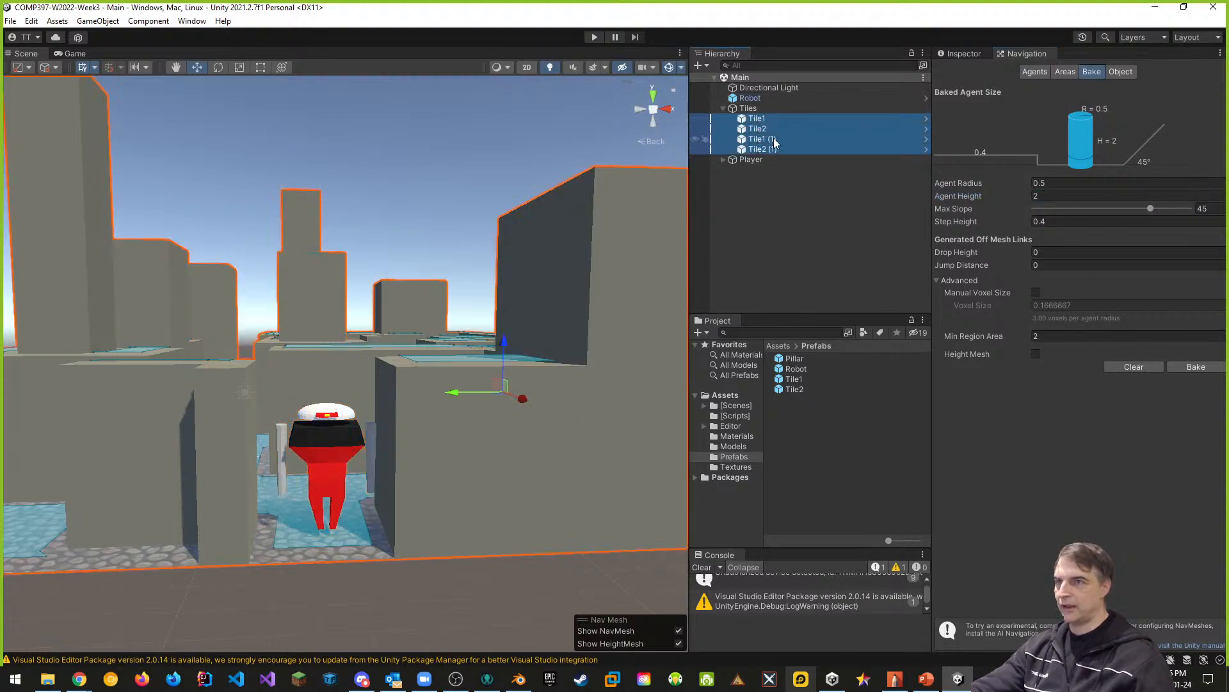
{"action": "left_click", "coordinate": [1063, 182]}
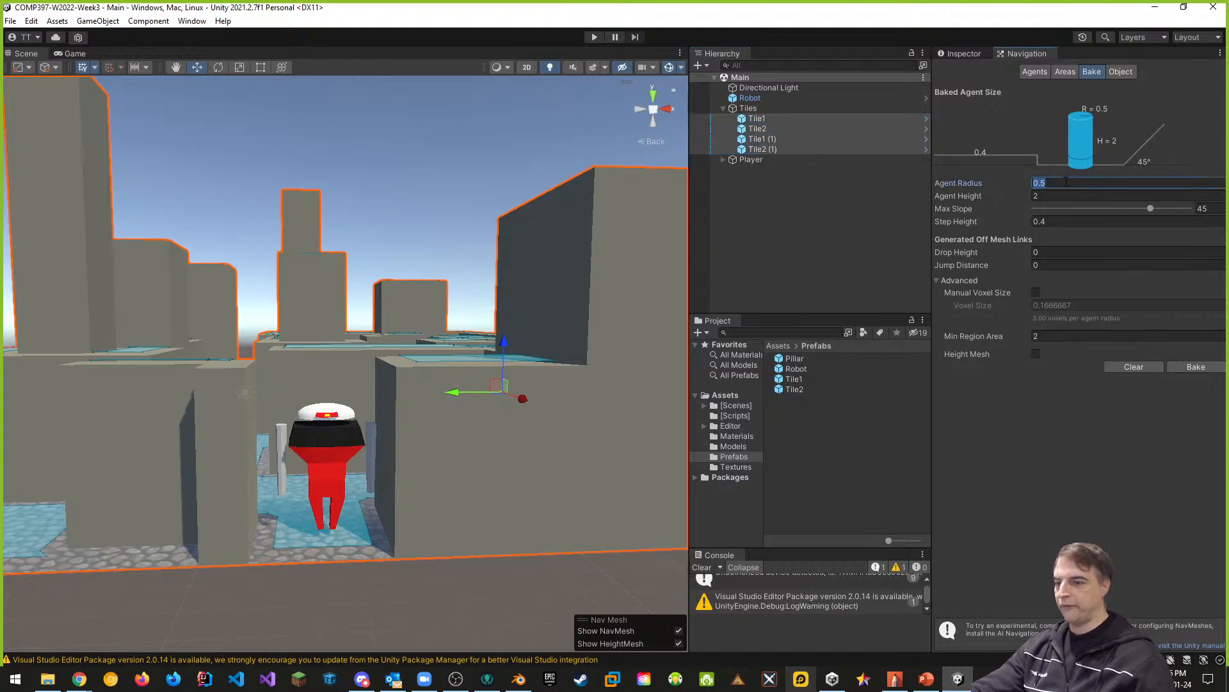
{"action": "type", "text": "1.5"}
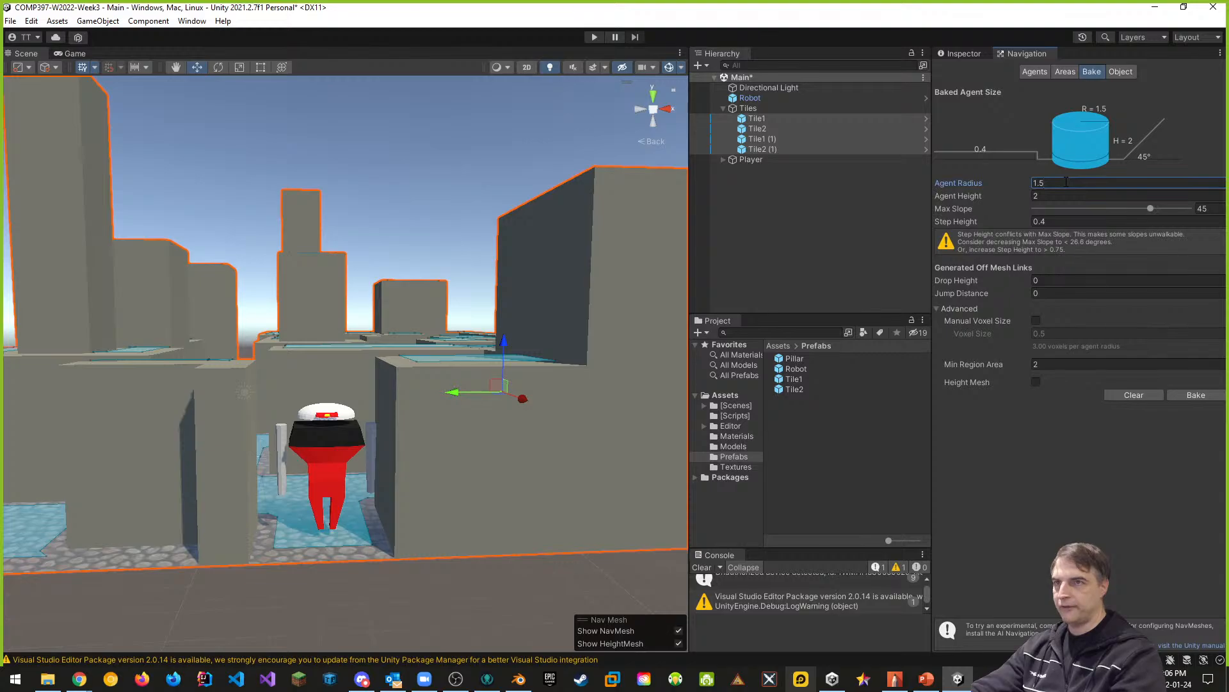
{"action": "key", "text": "Tab"}
{"action": "type", "text": "3"}
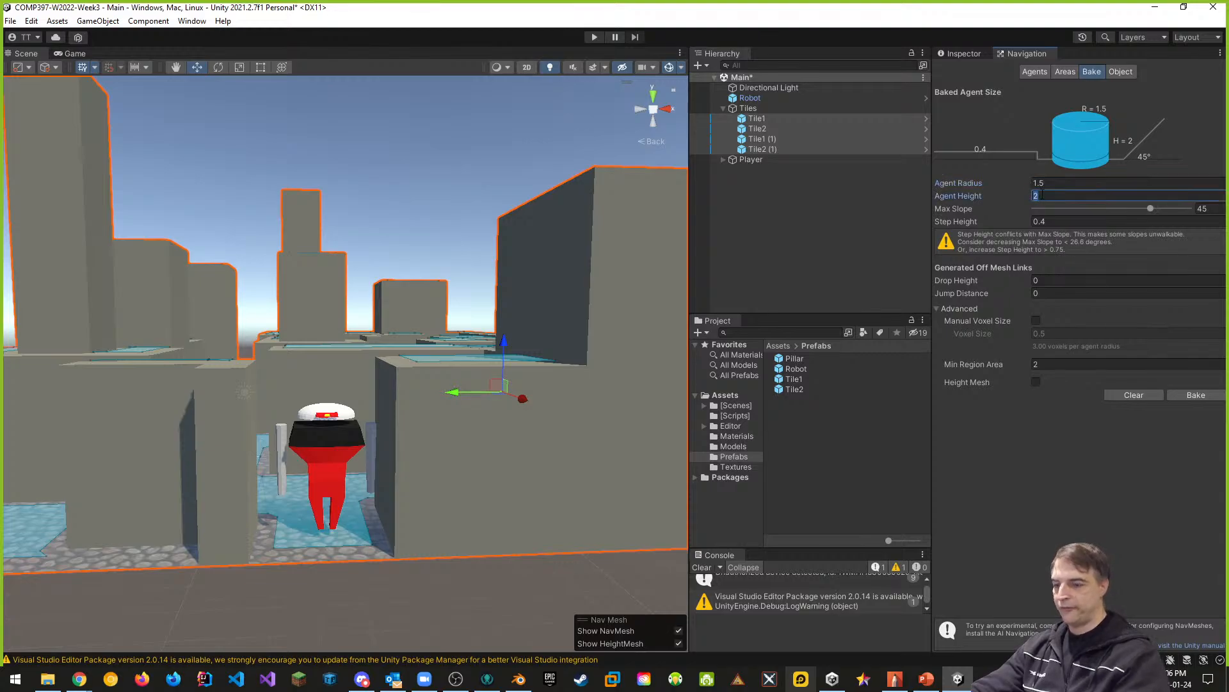
{"action": "type", "text": ".5"}
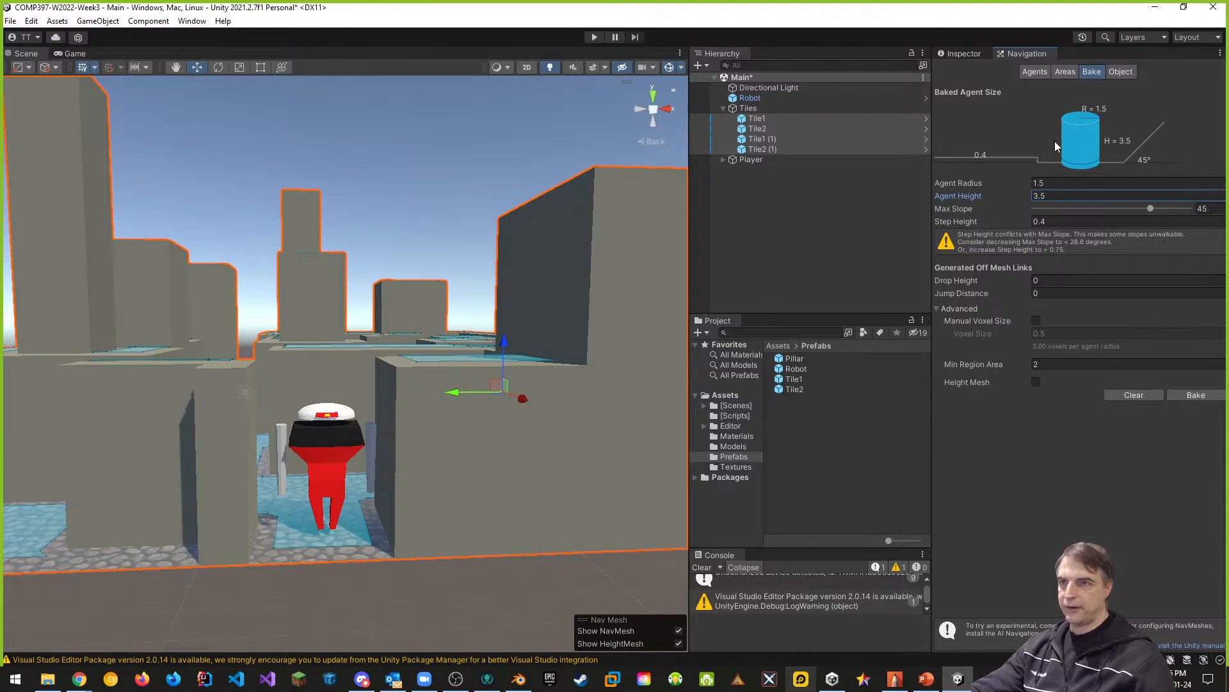
{"action": "left_click", "coordinate": [1194, 395]}
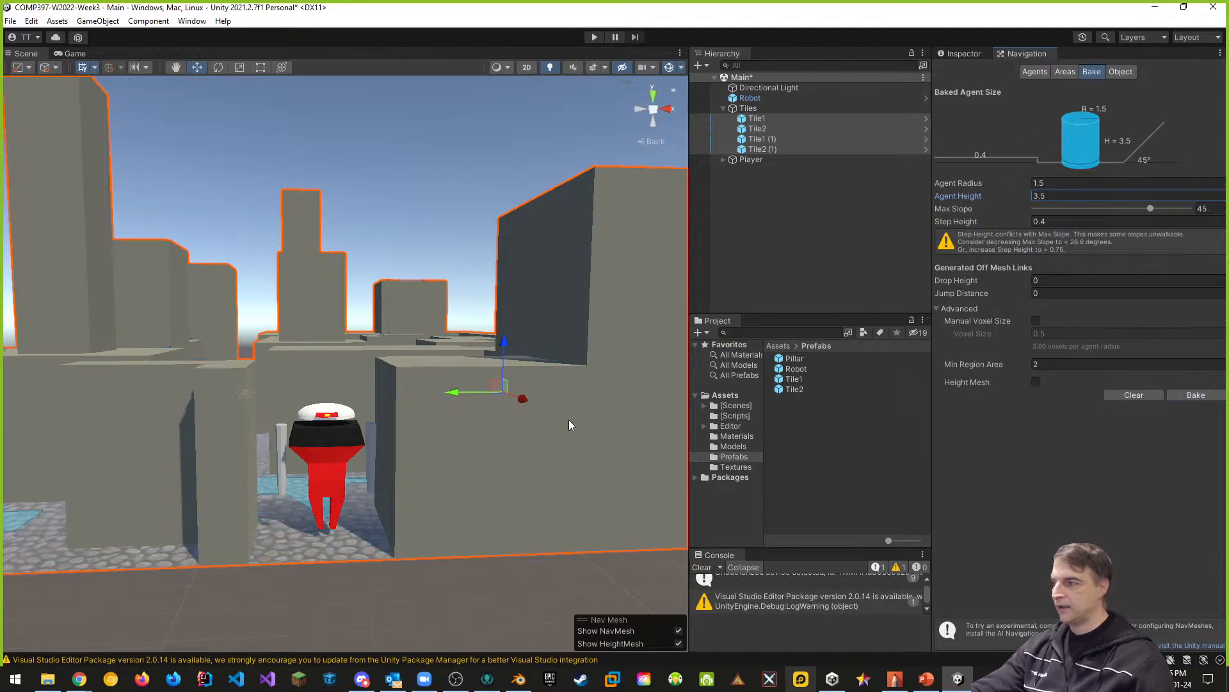
{"action": "right_click_drag", "start_coordinate": [380, 419], "coordinate": [432, 581]}
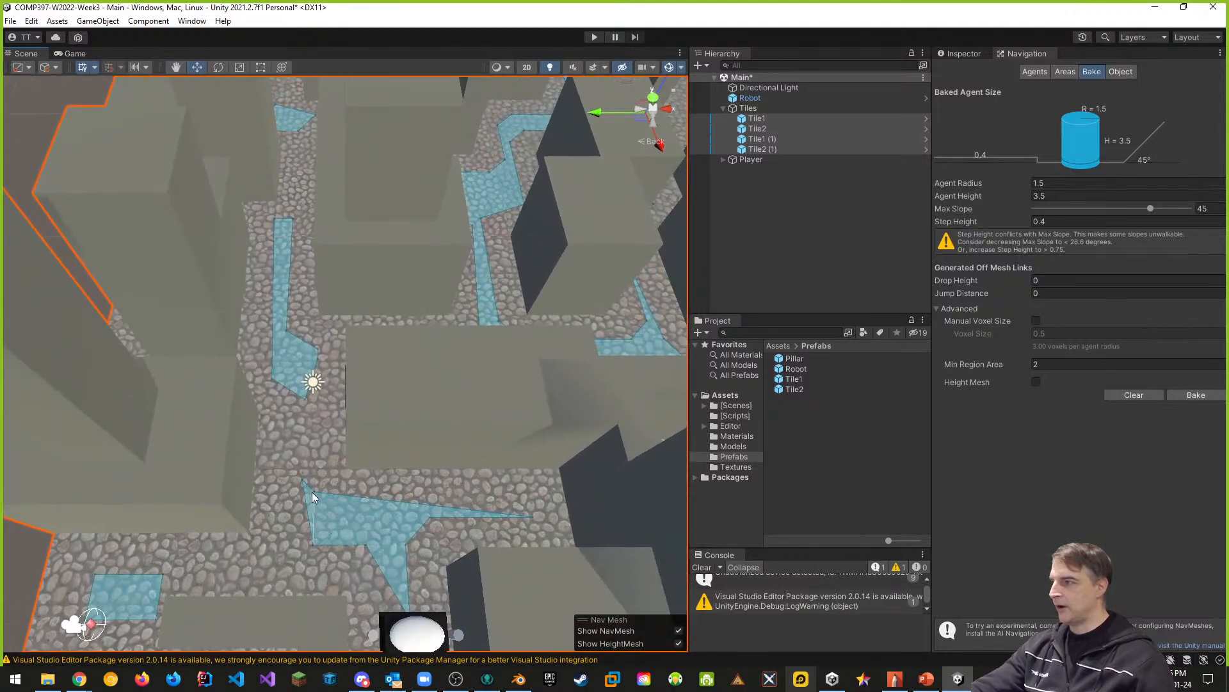
{"action": "right_click_drag", "start_coordinate": [408, 438], "coordinate": [355, 331]}
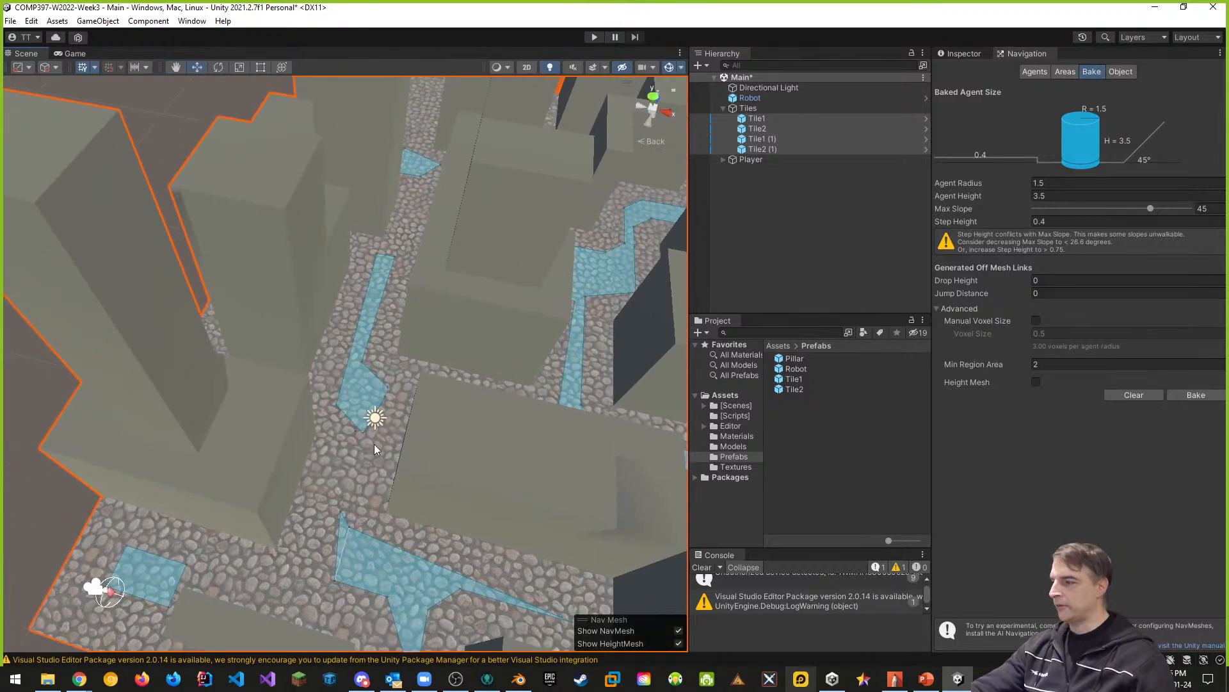
- Examine the baked NavMesh coverage along the streets and around the robot from several angles
{"action": "middle_click_drag", "start_coordinate": [286, 447], "coordinate": [486, 399]}
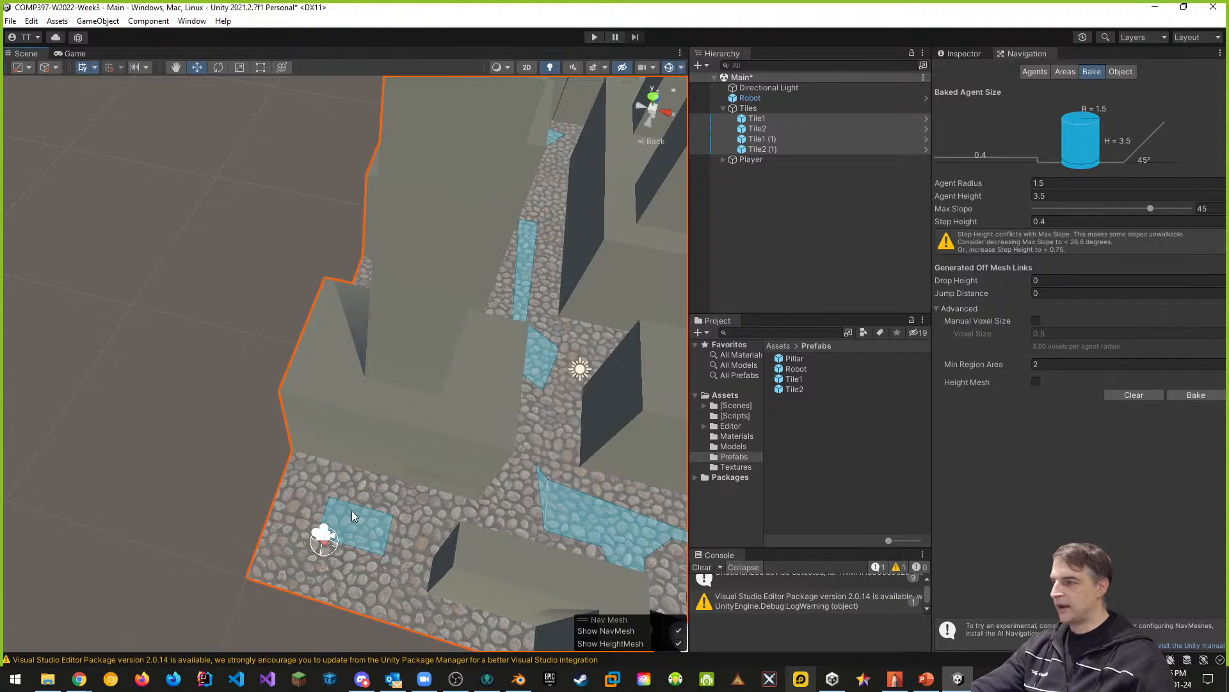
{"action": "middle_click_drag", "start_coordinate": [661, 555], "coordinate": [473, 442]}
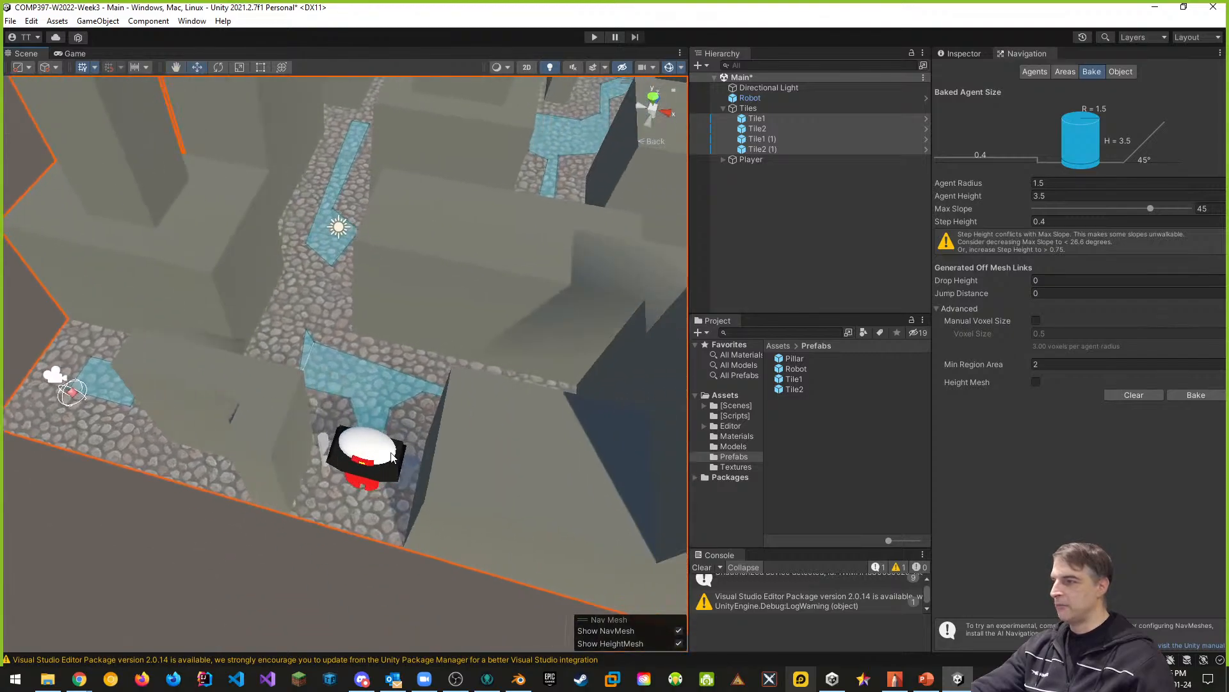
{"action": "middle_click_drag", "start_coordinate": [480, 343], "coordinate": [358, 487]}
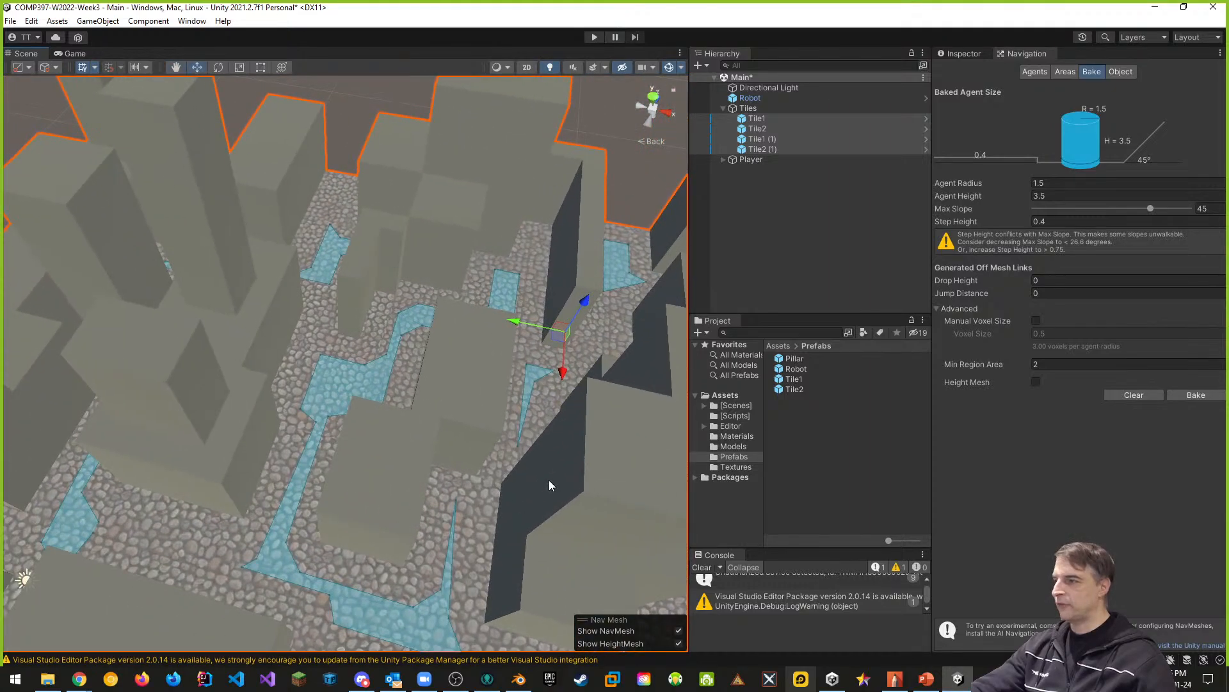
{"action": "middle_click_drag", "start_coordinate": [601, 302], "coordinate": [463, 383]}
{"action": "middle_click_drag", "start_coordinate": [384, 382], "coordinate": [521, 391]}
{"action": "middle_click_drag", "start_coordinate": [369, 458], "coordinate": [500, 400]}
{"action": "middle_click_drag", "start_coordinate": [410, 362], "coordinate": [544, 362]}
{"action": "middle_click_drag", "start_coordinate": [483, 491], "coordinate": [225, 346]}
{"action": "middle_click_drag", "start_coordinate": [341, 536], "coordinate": [659, 447]}
{"action": "right_click_drag", "start_coordinate": [505, 457], "coordinate": [688, 231]}
{"action": "key", "text": "s"}
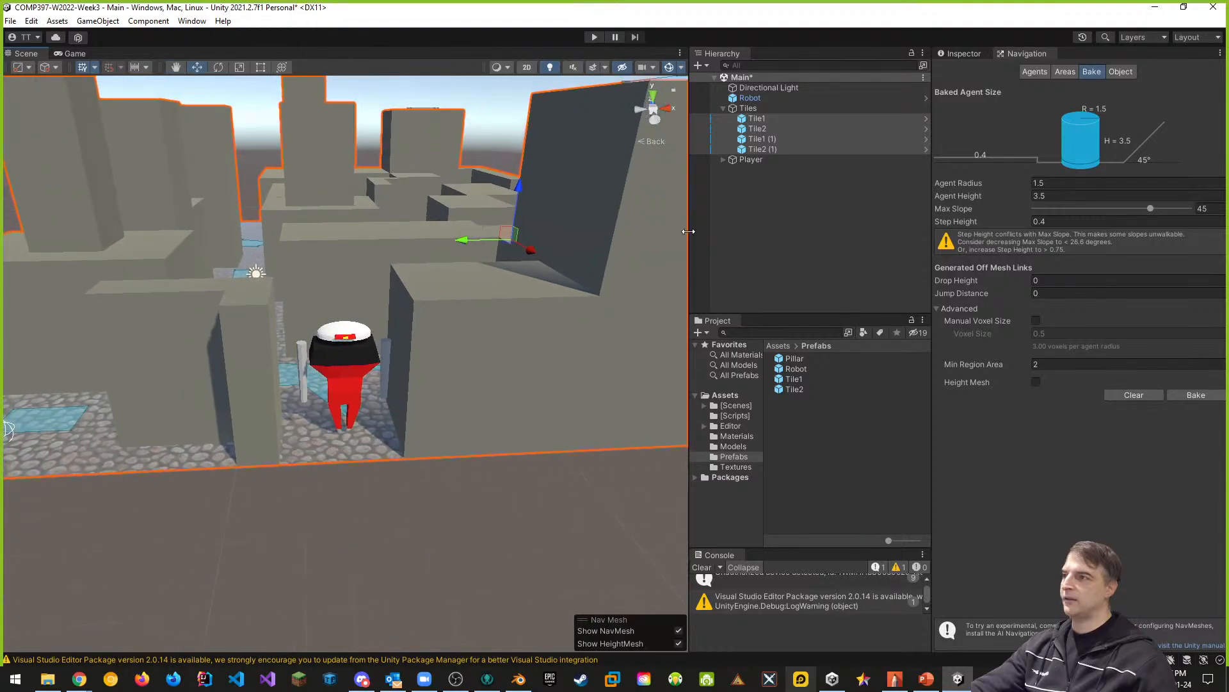
{"action": "middle_click_drag", "start_coordinate": [509, 397], "coordinate": [505, 446]}
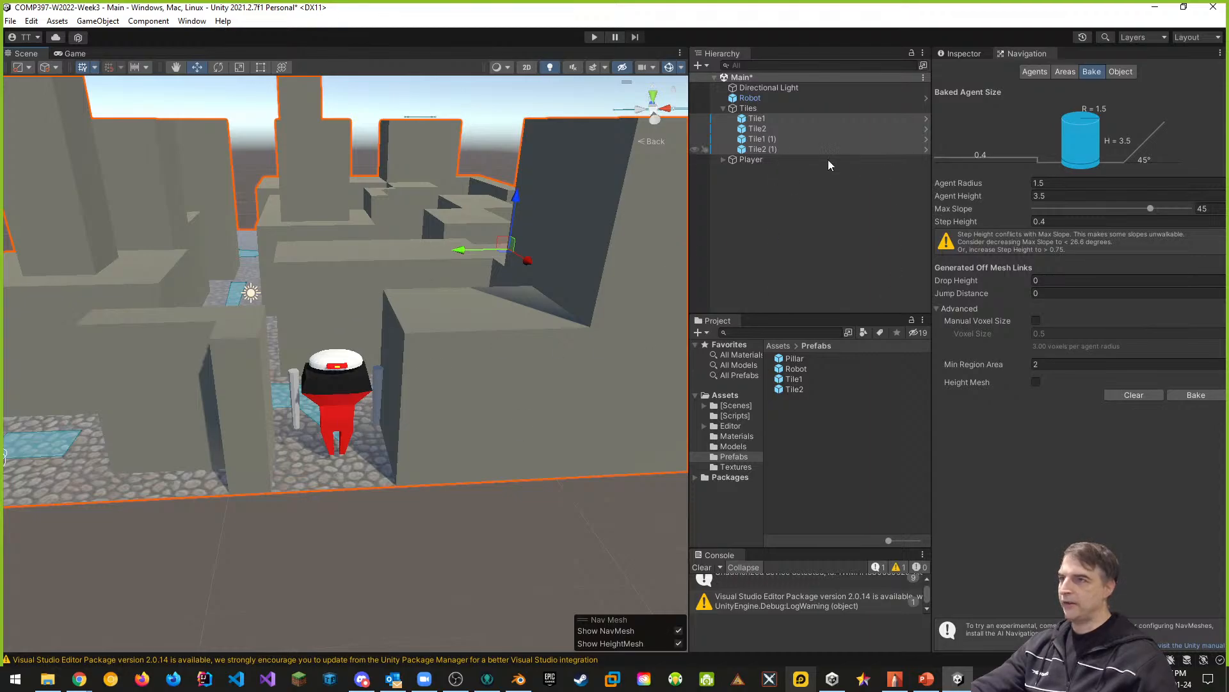
- Set the Robot object's X and Y scale to 60 and check its fit between the walls
{"action": "left_click", "coordinate": [747, 97]}
{"action": "left_click", "coordinate": [951, 55]}
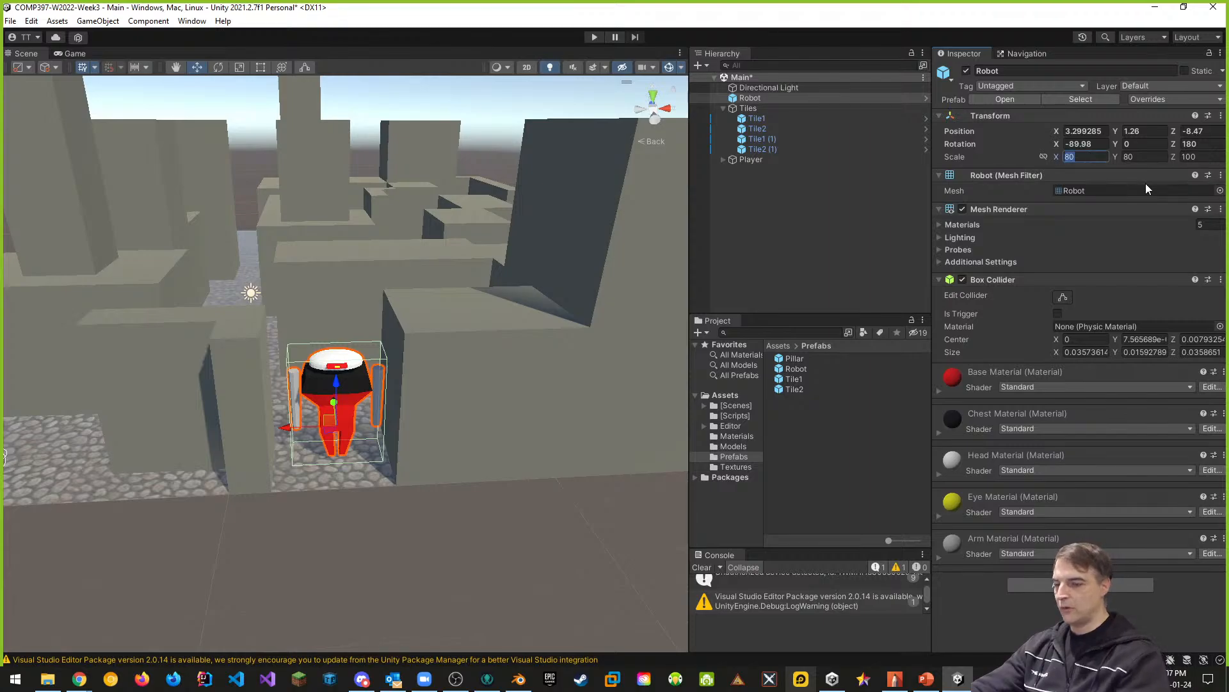
{"action": "type", "text": "60"}
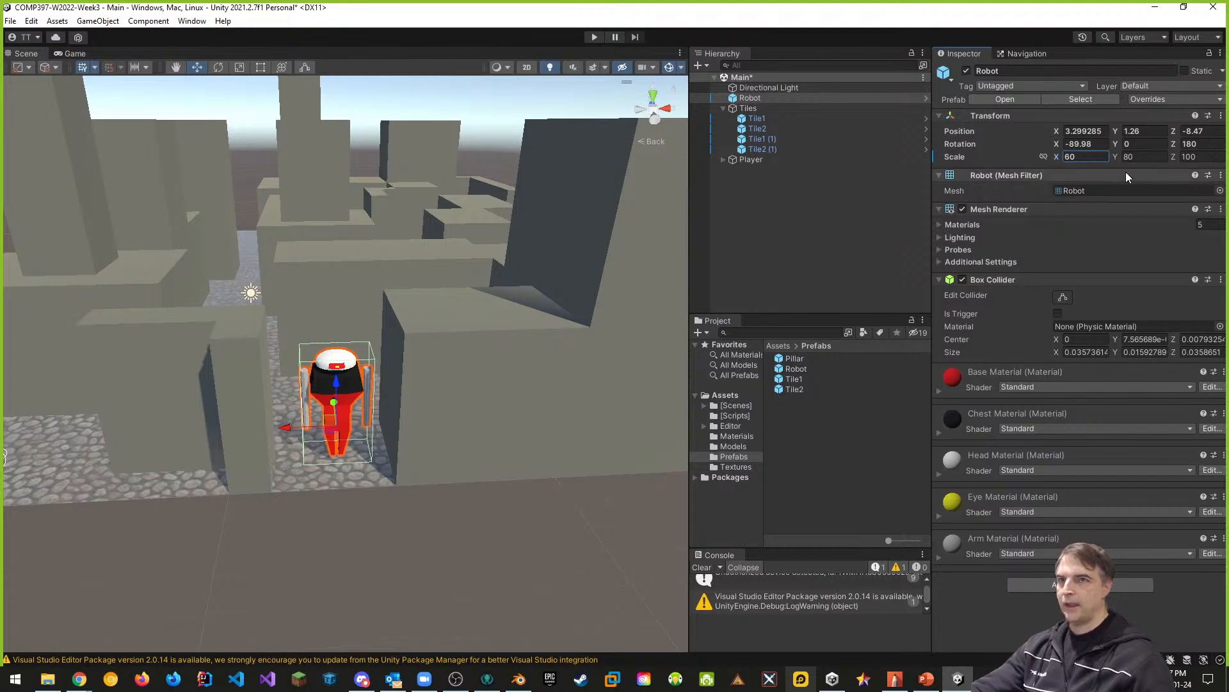
{"action": "left_click", "coordinate": [1139, 157]}
{"action": "type", "text": "60"}
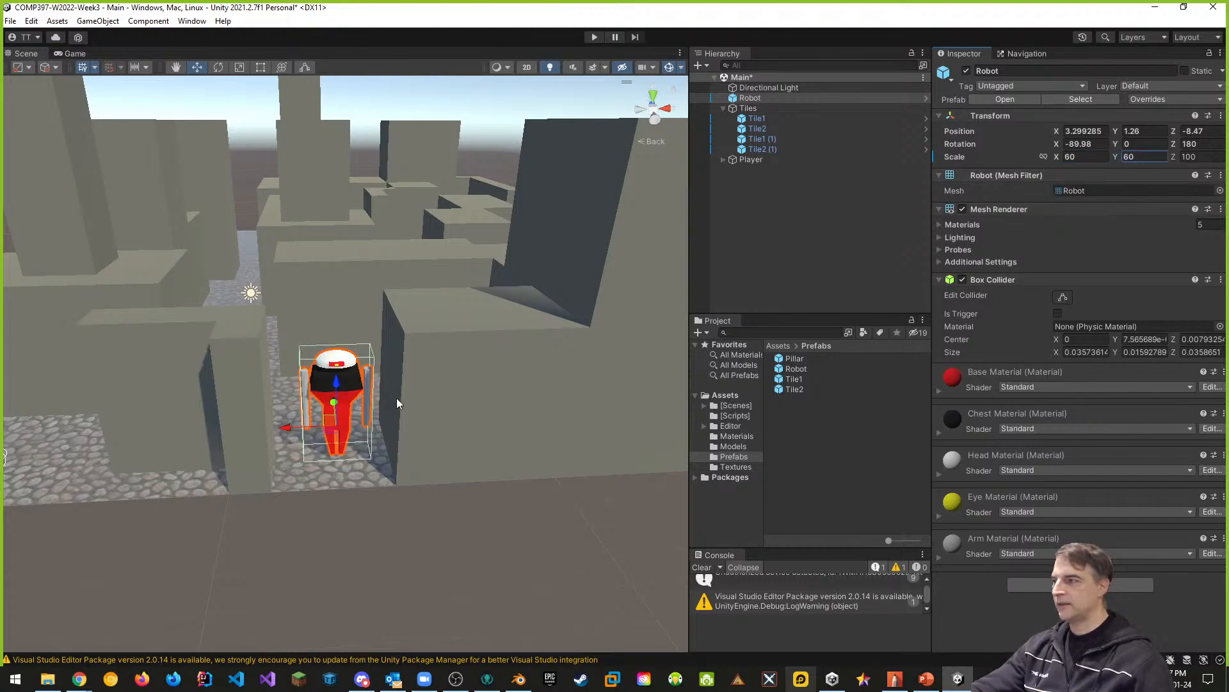
{"action": "right_click_drag", "start_coordinate": [397, 398], "coordinate": [386, 377]}
{"action": "key", "text": "w"}
{"action": "key", "text": "s"}
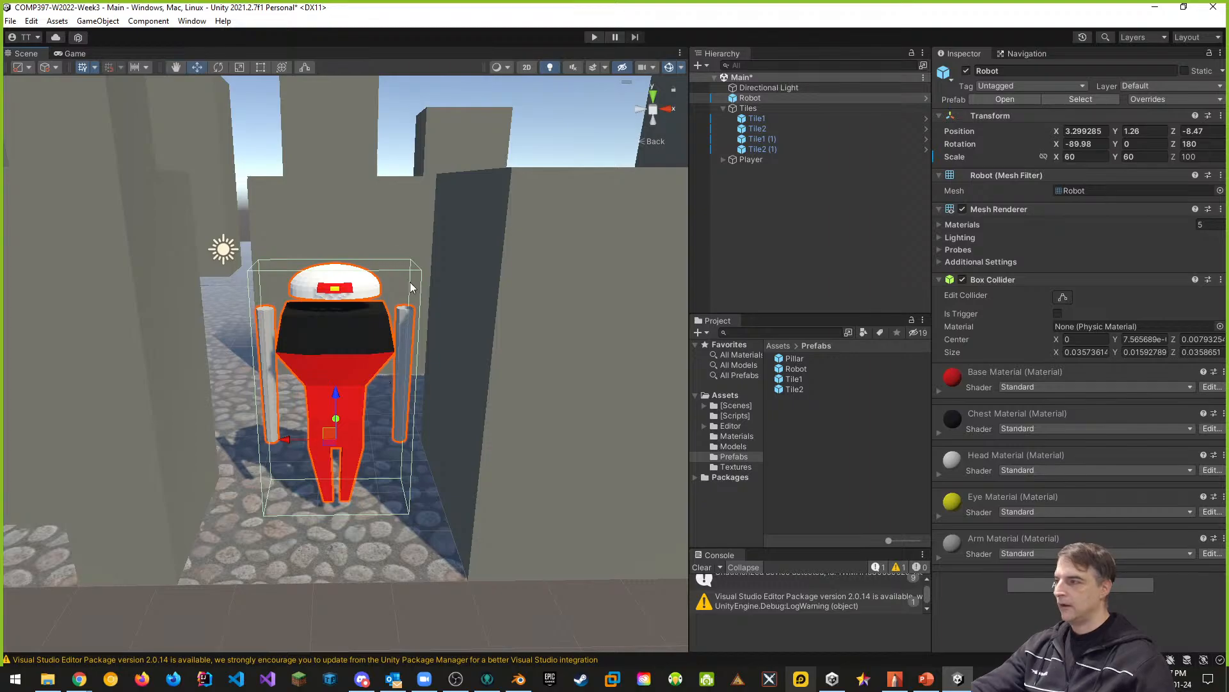
{"action": "middle_click_drag", "start_coordinate": [371, 377], "coordinate": [374, 338]}
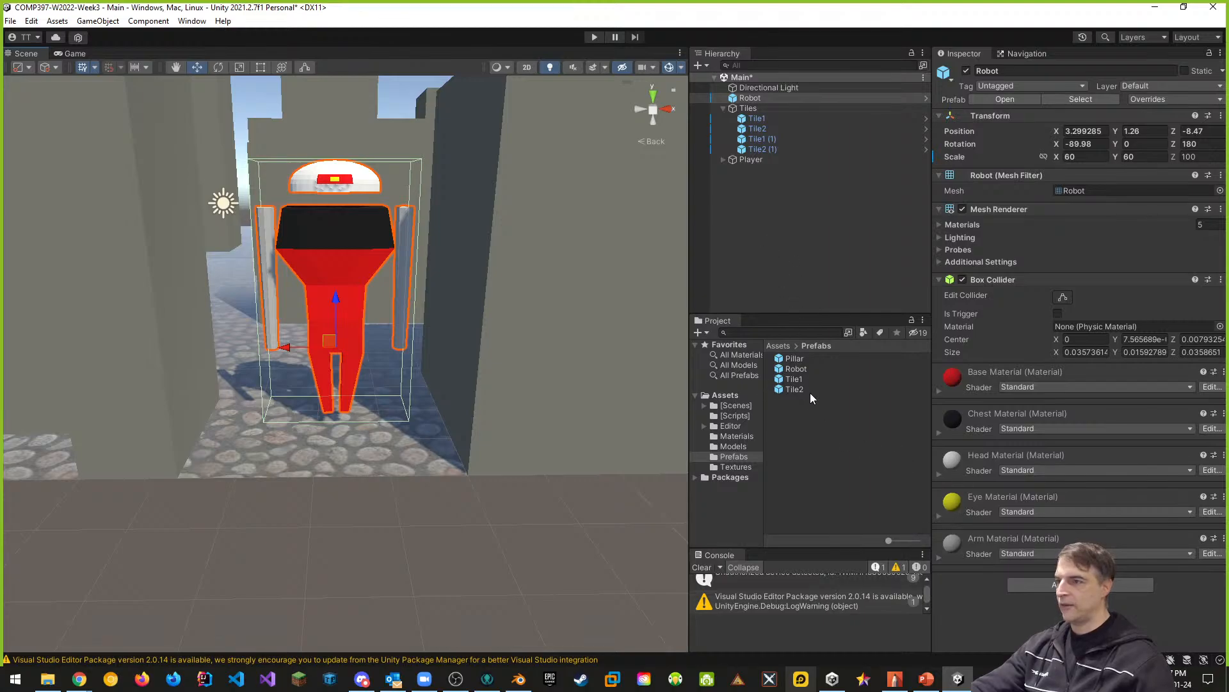
- Add a 3D capsule to the scene and centre it in front of the robot as a size reference
{"action": "right_click", "coordinate": [736, 236]}
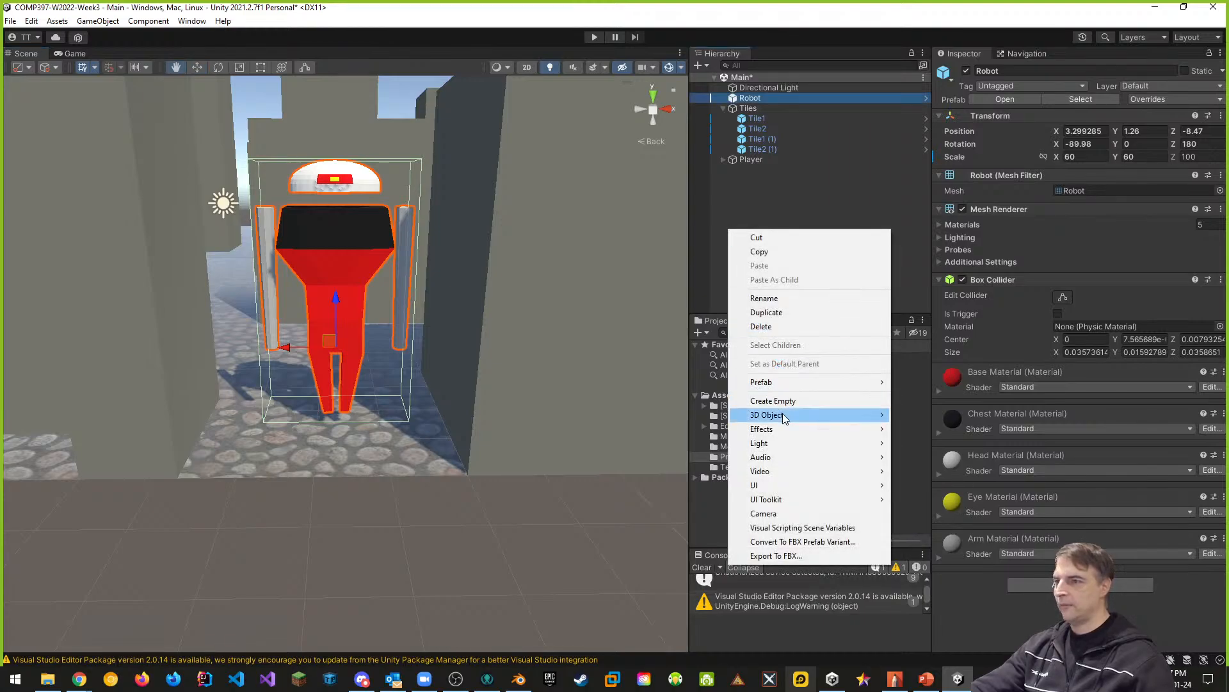
{"action": "mouse_move", "coordinate": [786, 417]}
{"action": "left_click", "coordinate": [923, 443]}
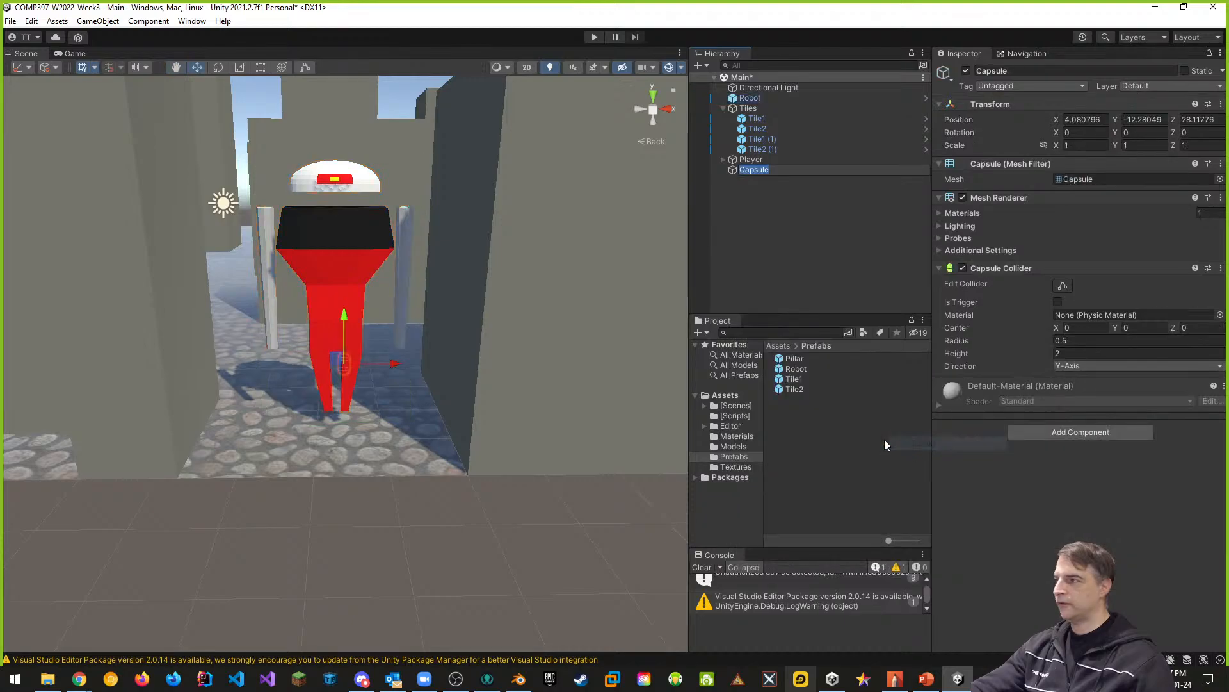
{"action": "left_click_drag", "start_coordinate": [346, 318], "coordinate": [345, 144]}
{"action": "mouse_move", "coordinate": [420, 219]}
{"action": "left_mouse_down", "text": "alt"}
{"action": "mouse_move", "coordinate": [324, 258]}
{"action": "mouse_move", "coordinate": [366, 271]}
{"action": "mouse_move", "coordinate": [310, 293]}
{"action": "mouse_move", "coordinate": [401, 219]}
{"action": "left_mouse_up", "text": "alt"}
{"action": "left_click_drag", "start_coordinate": [447, 136], "coordinate": [3, 436]}
{"action": "middle_click_drag", "start_coordinate": [134, 440], "coordinate": [279, 391]}
{"action": "left_click_drag", "start_coordinate": [544, 192], "coordinate": [333, 442]}
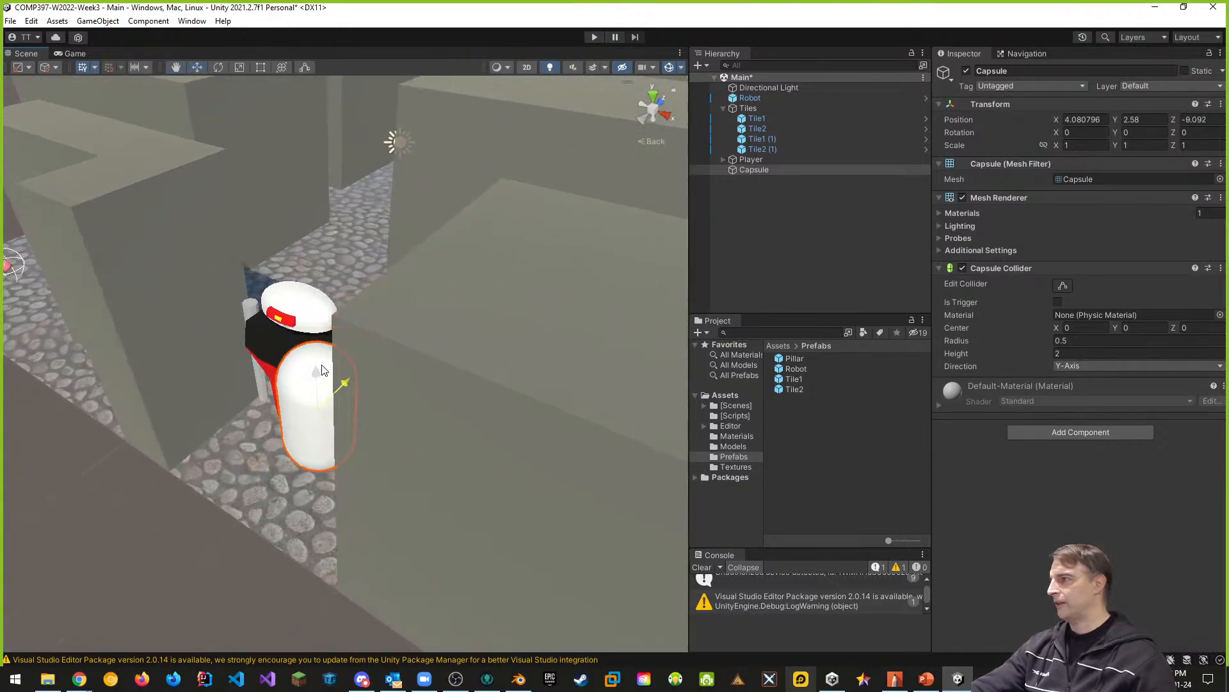
{"action": "middle_click_drag", "start_coordinate": [347, 462], "coordinate": [470, 446]}
{"action": "right_click_drag", "start_coordinate": [595, 389], "coordinate": [712, 309]}
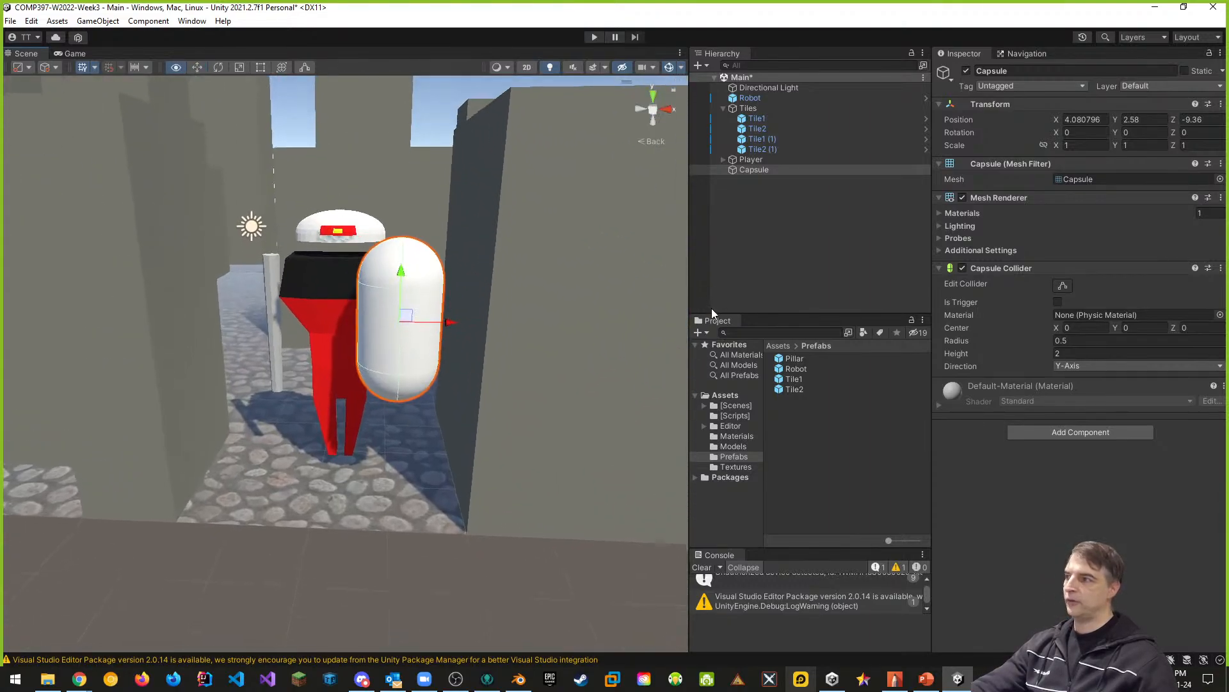
{"action": "left_click_drag", "start_coordinate": [459, 316], "coordinate": [389, 315]}
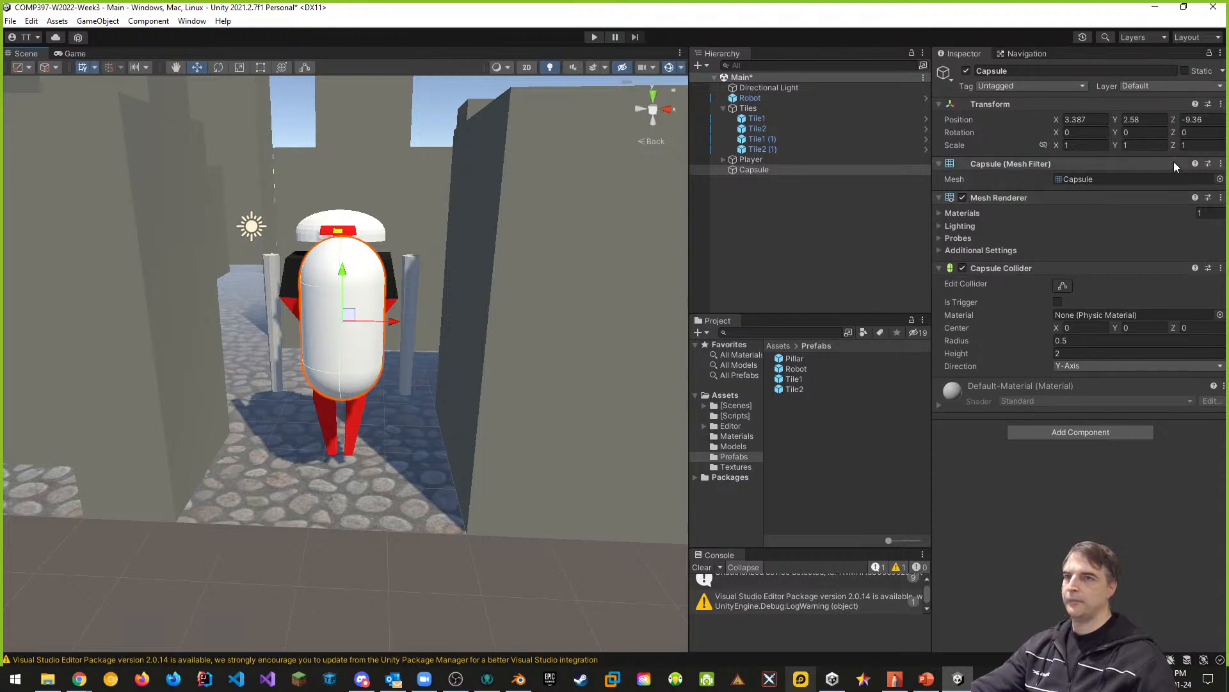
{"action": "left_click", "coordinate": [1140, 132]}
{"action": "type", "text": "90"}
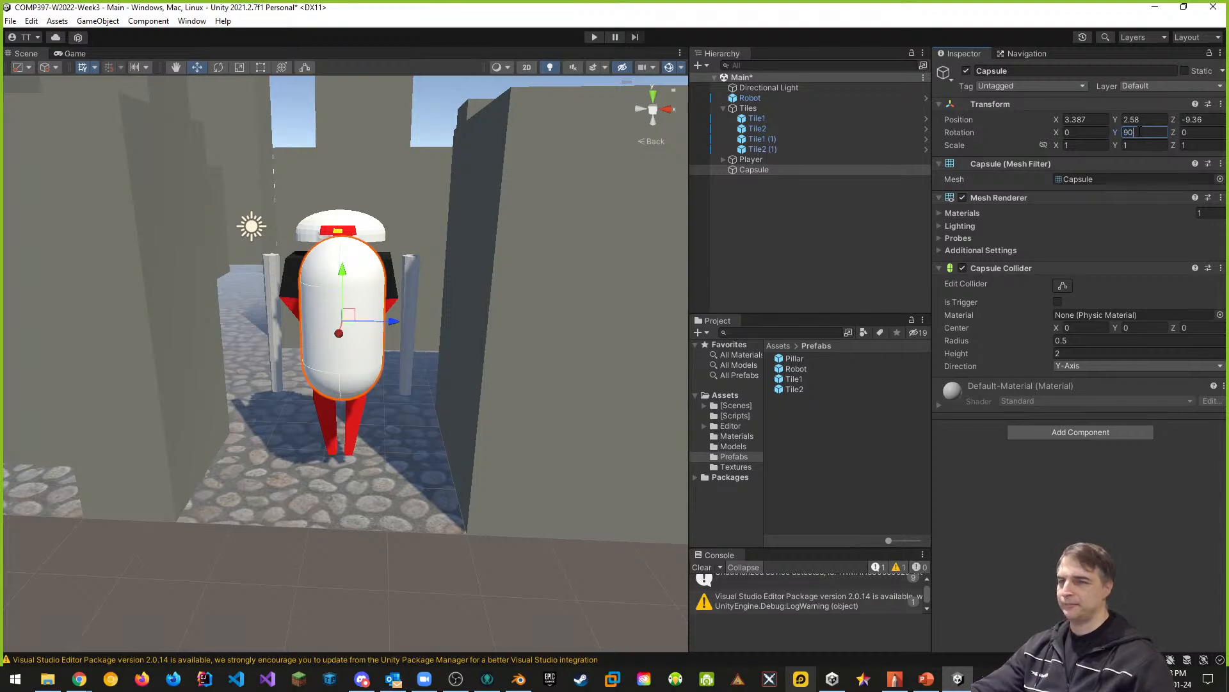
{"action": "key", "text": "BackSpace"}
{"action": "key", "text": "BackSpace"}
{"action": "type", "text": "0"}
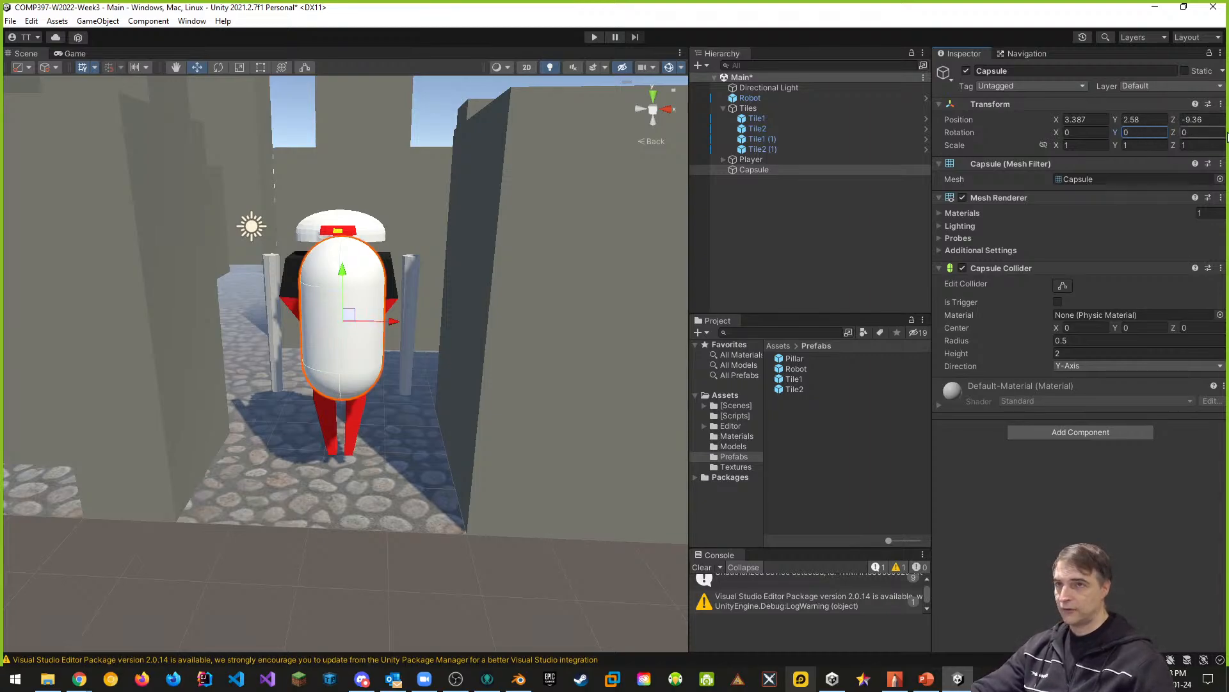
- Rotate the capsule 90 degrees on Z and align it across the robot to gauge its width
{"action": "left_click", "coordinate": [1196, 132]}
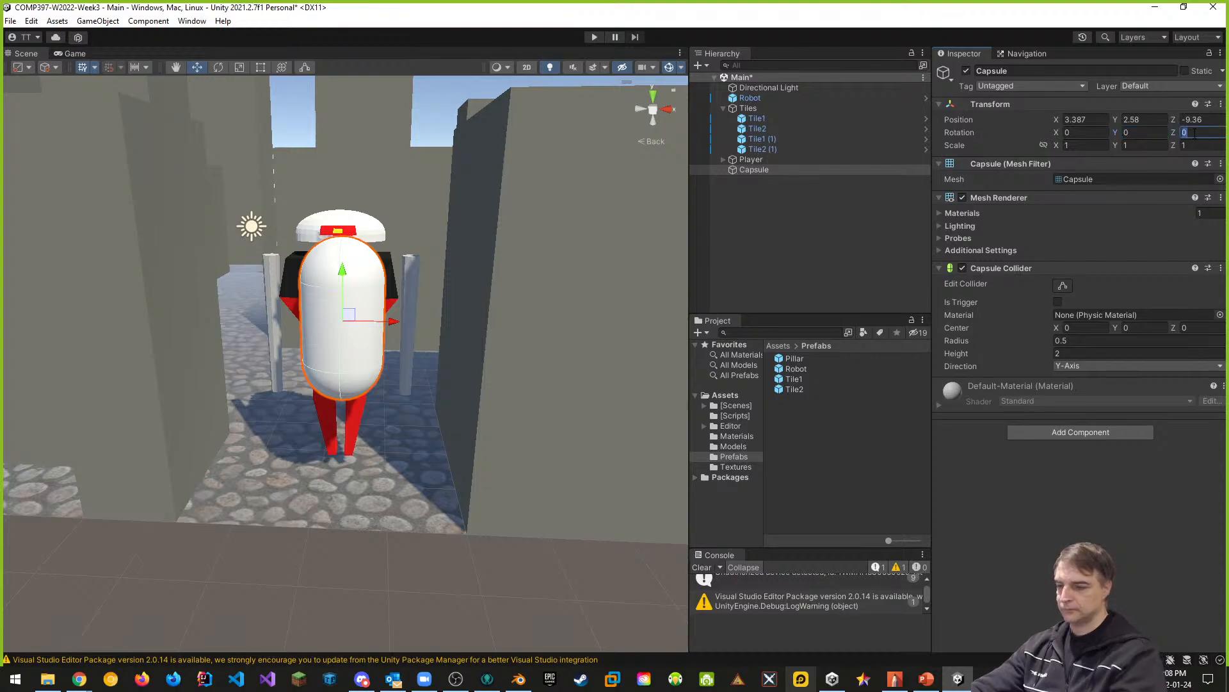
{"action": "key", "text": "BackSpace"}
{"action": "type", "text": "90"}
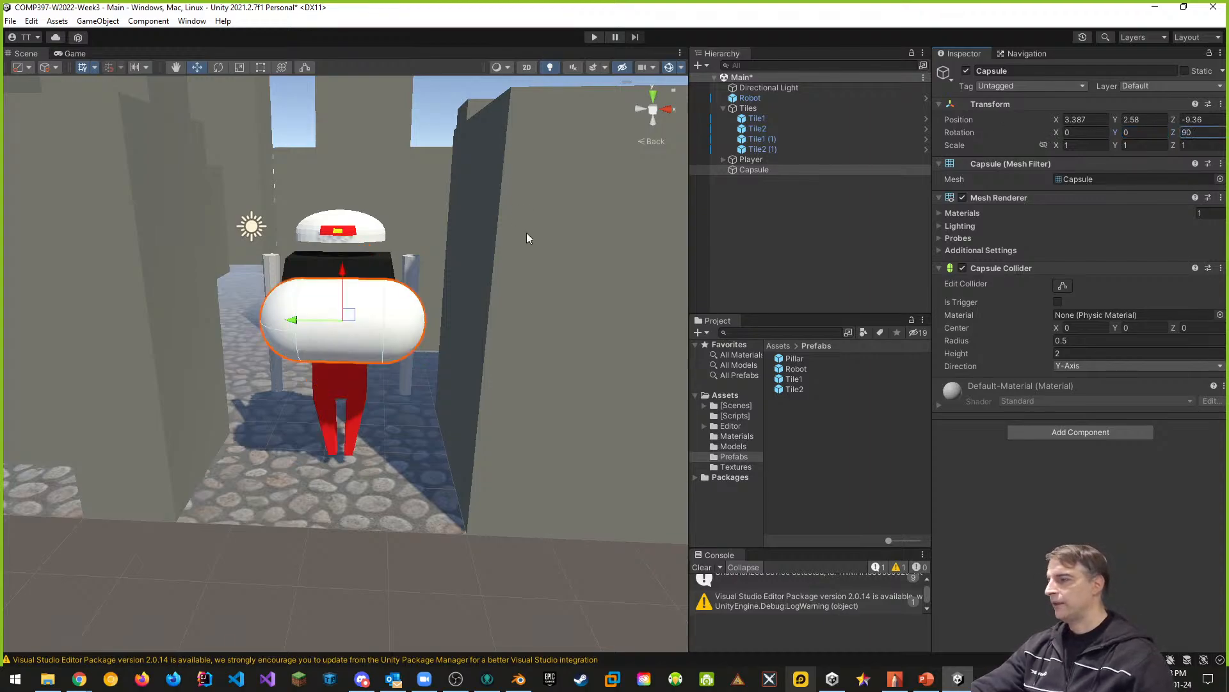
{"action": "right_click_drag", "start_coordinate": [526, 238], "coordinate": [469, 323]}
{"action": "key", "text": "s"}
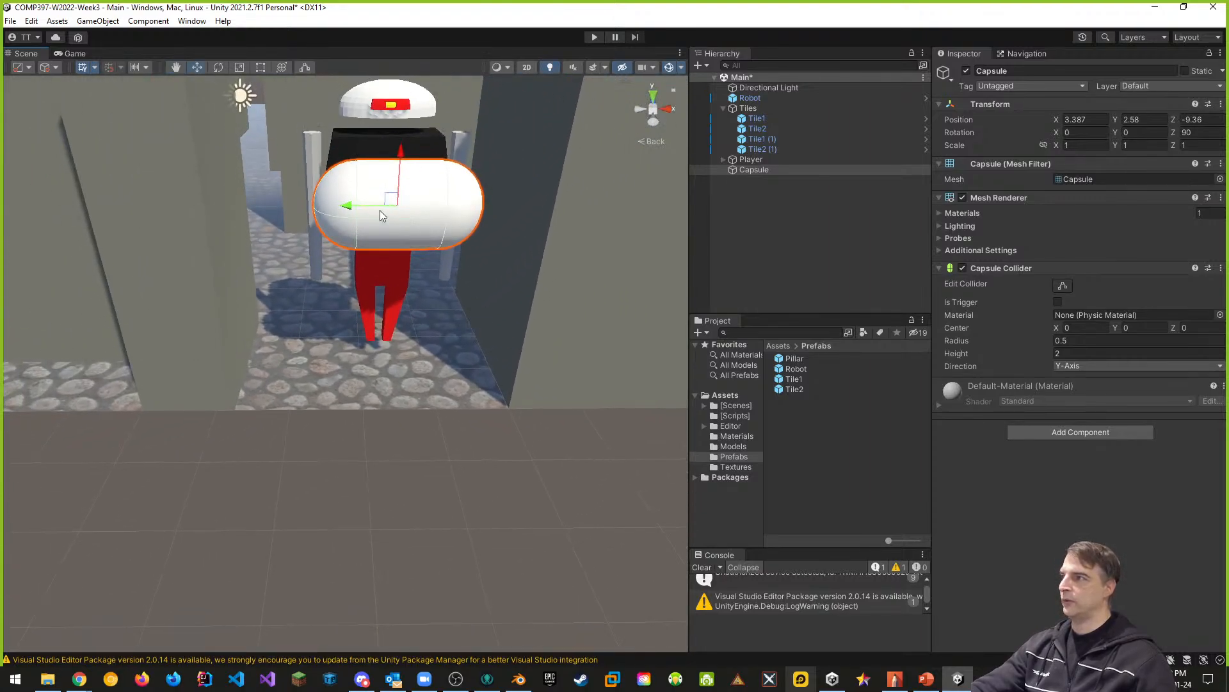
{"action": "left_click_drag", "start_coordinate": [348, 207], "coordinate": [341, 207]}
{"action": "right_click_drag", "start_coordinate": [410, 220], "coordinate": [392, 211]}
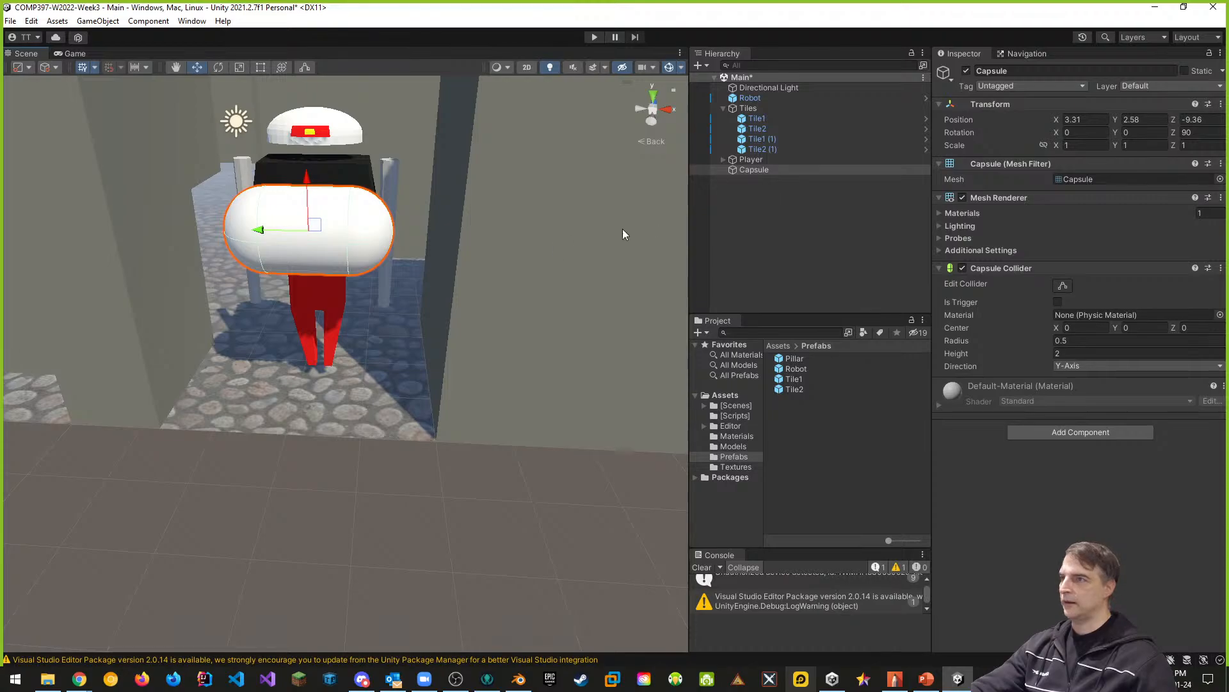
- Delete the reference capsule from the scene
{"action": "scroll", "coordinate": [366, 273], "scroll_direction": "down", "scroll_amount": 5}
{"action": "scroll", "coordinate": [333, 275], "scroll_direction": "up", "scroll_amount": 3}
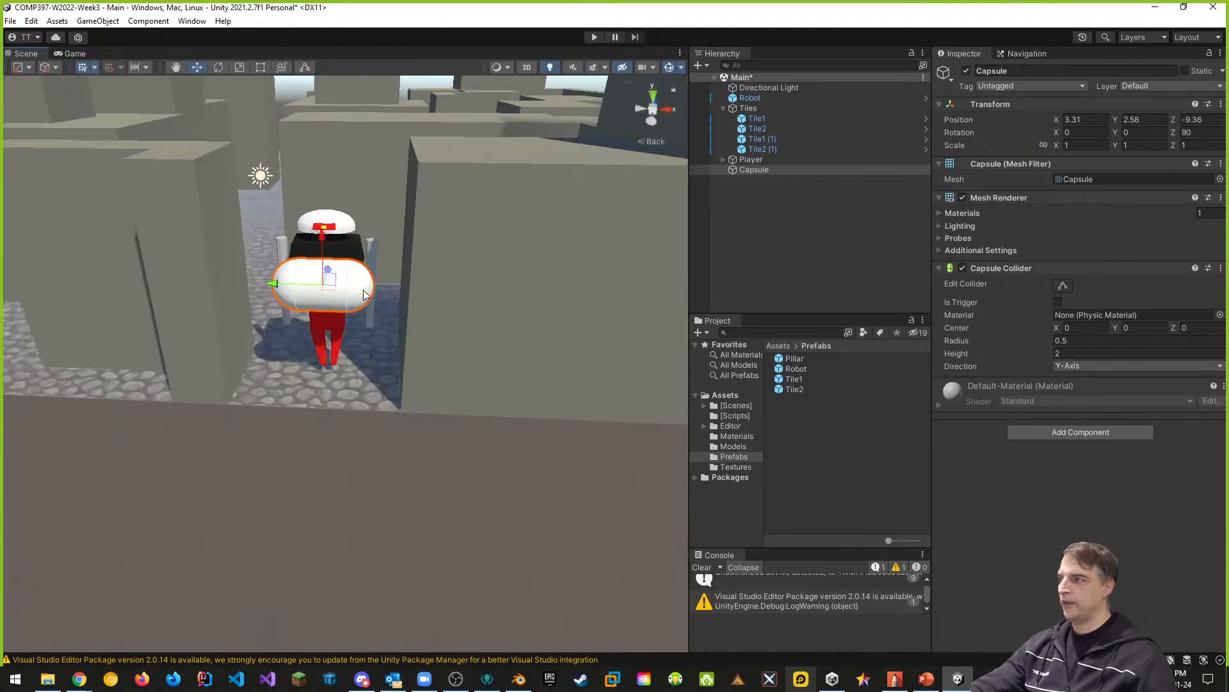
{"action": "key", "text": "Delete"}
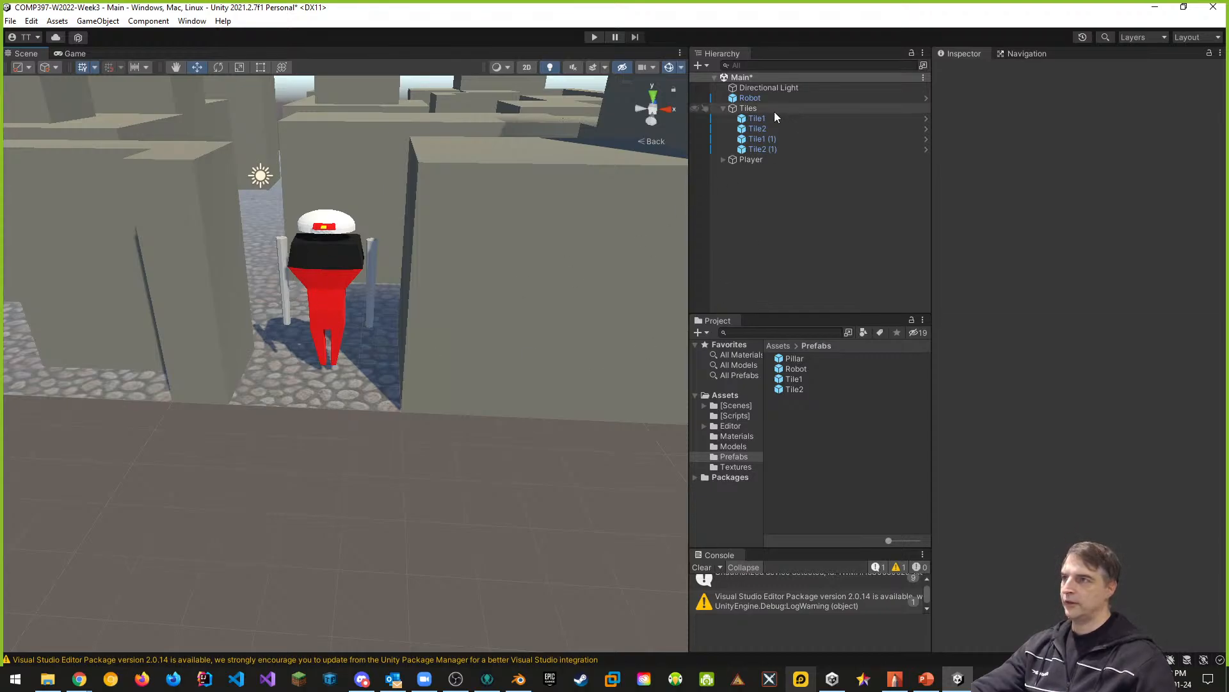
- Rebake the NavMesh with agent radius 1 and agent height 3.5
{"action": "left_click", "coordinate": [1023, 54]}
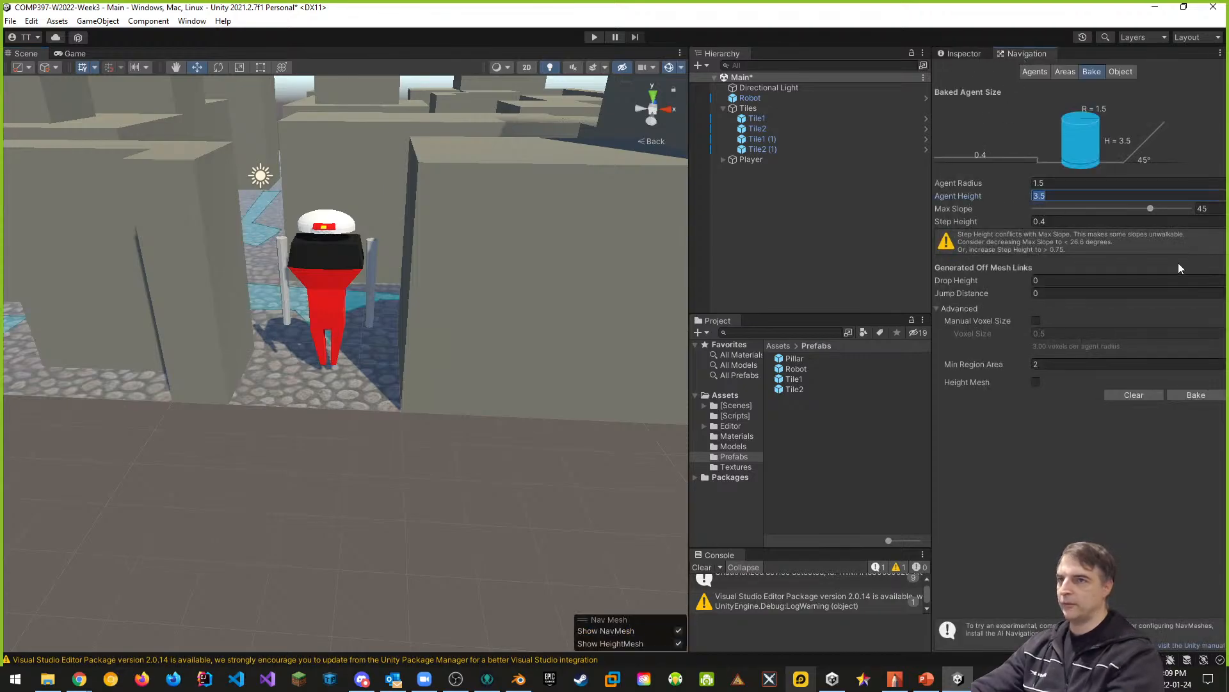
{"action": "type", "text": "2"}
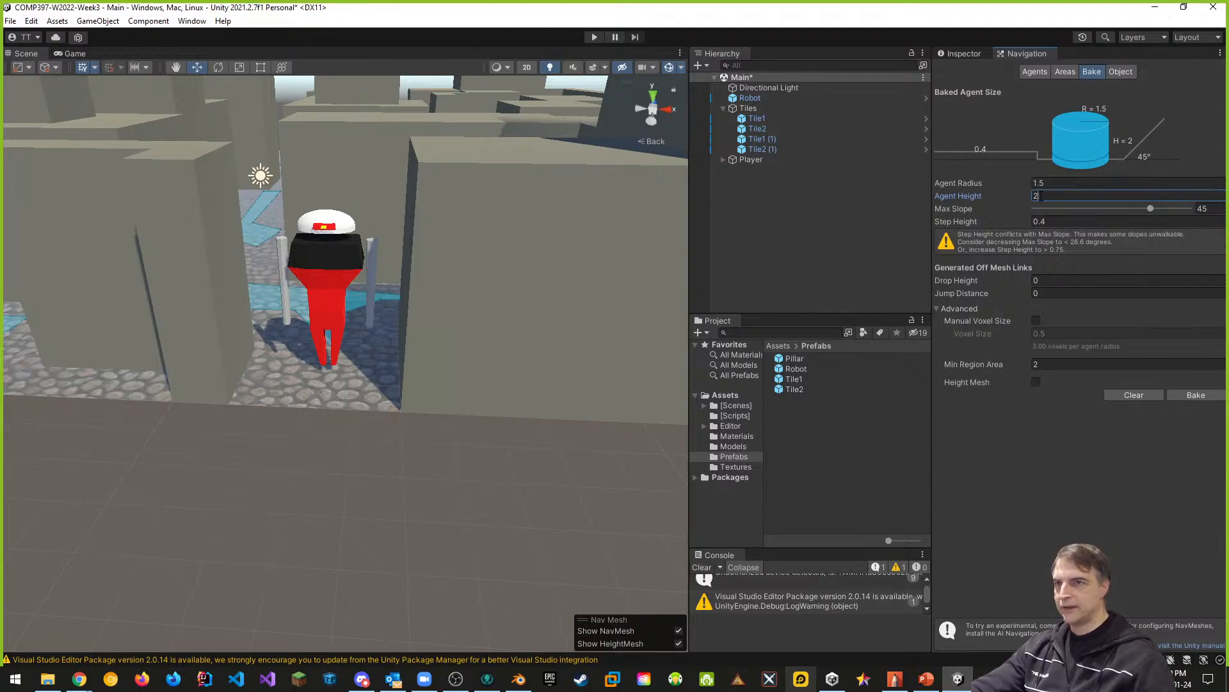
{"action": "type", "text": "3.5"}
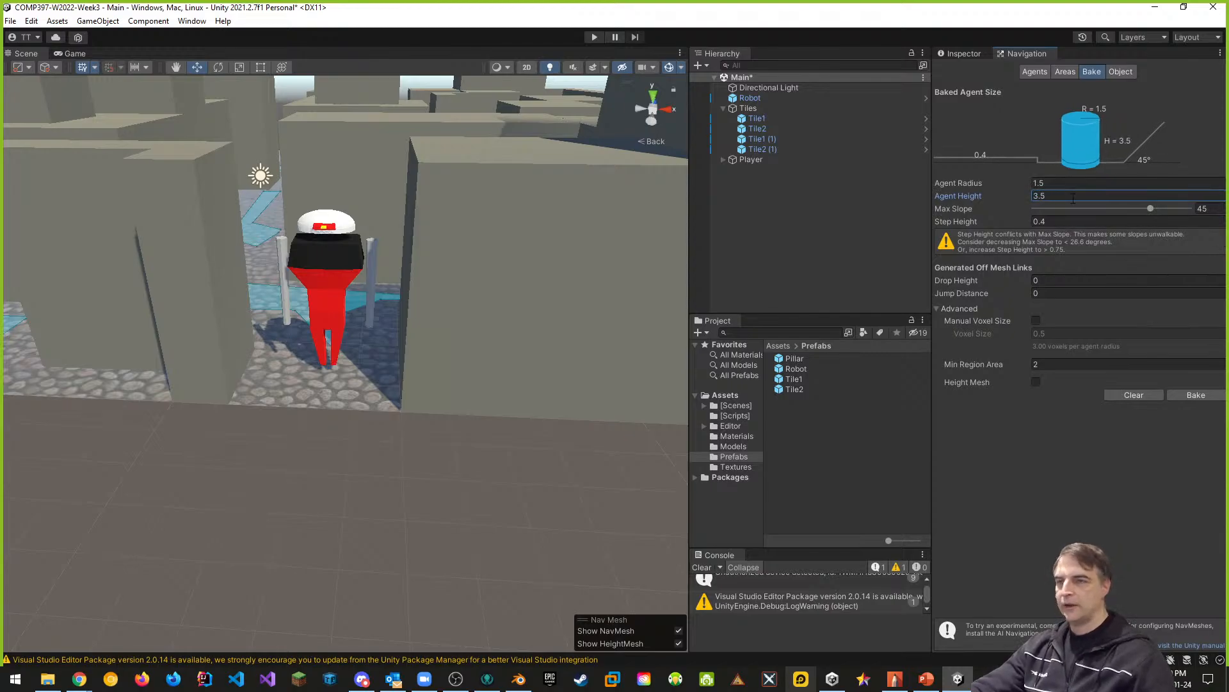
{"action": "left_click", "coordinate": [1046, 181]}
{"action": "type", "text": "1"}
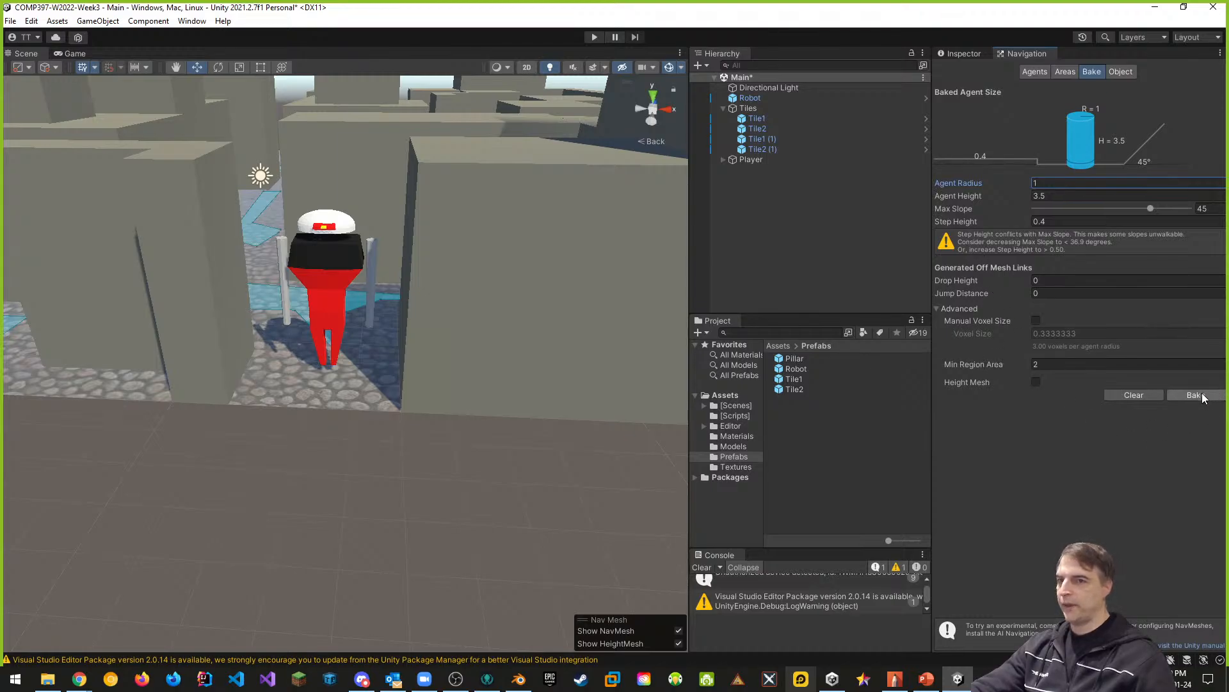
{"action": "left_click", "coordinate": [1195, 395]}
- Inspect the rebaked NavMesh coverage across the tiles and around the robot, and save the scene
{"action": "left_click_drag", "start_coordinate": [344, 374], "coordinate": [13, 464], "text": "alt"}
{"action": "scroll", "coordinate": [327, 491], "scroll_direction": "down", "scroll_amount": 6}
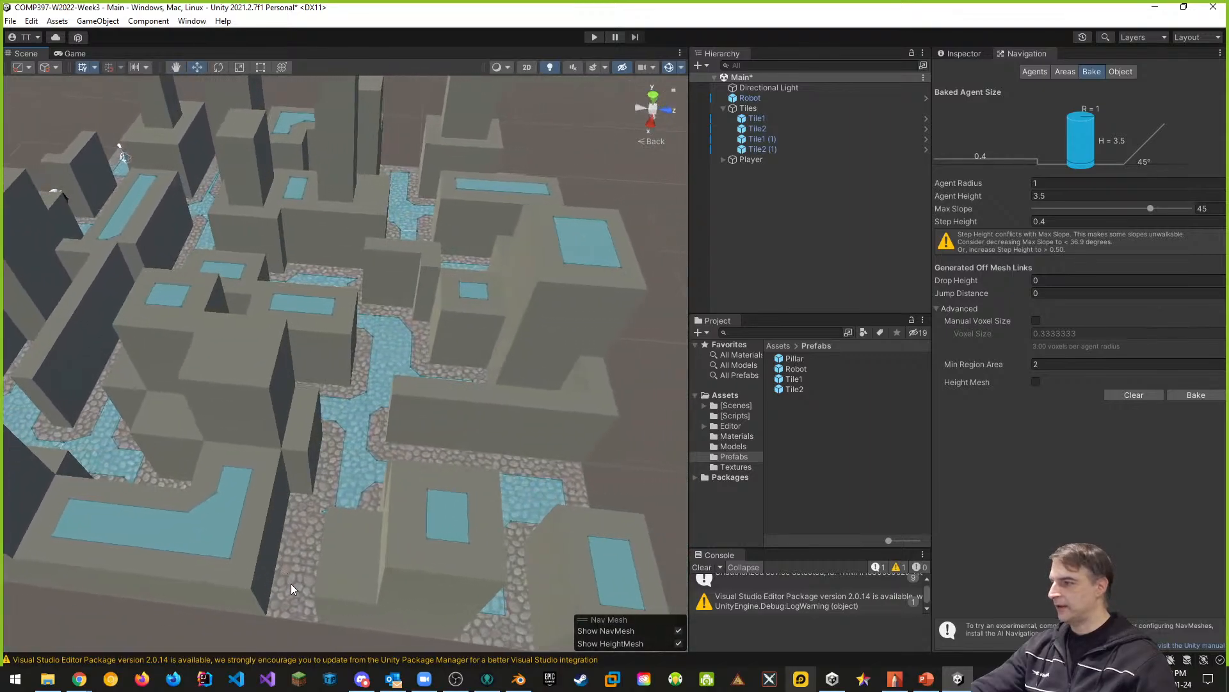
{"action": "scroll", "coordinate": [291, 583], "scroll_direction": "up", "scroll_amount": 5}
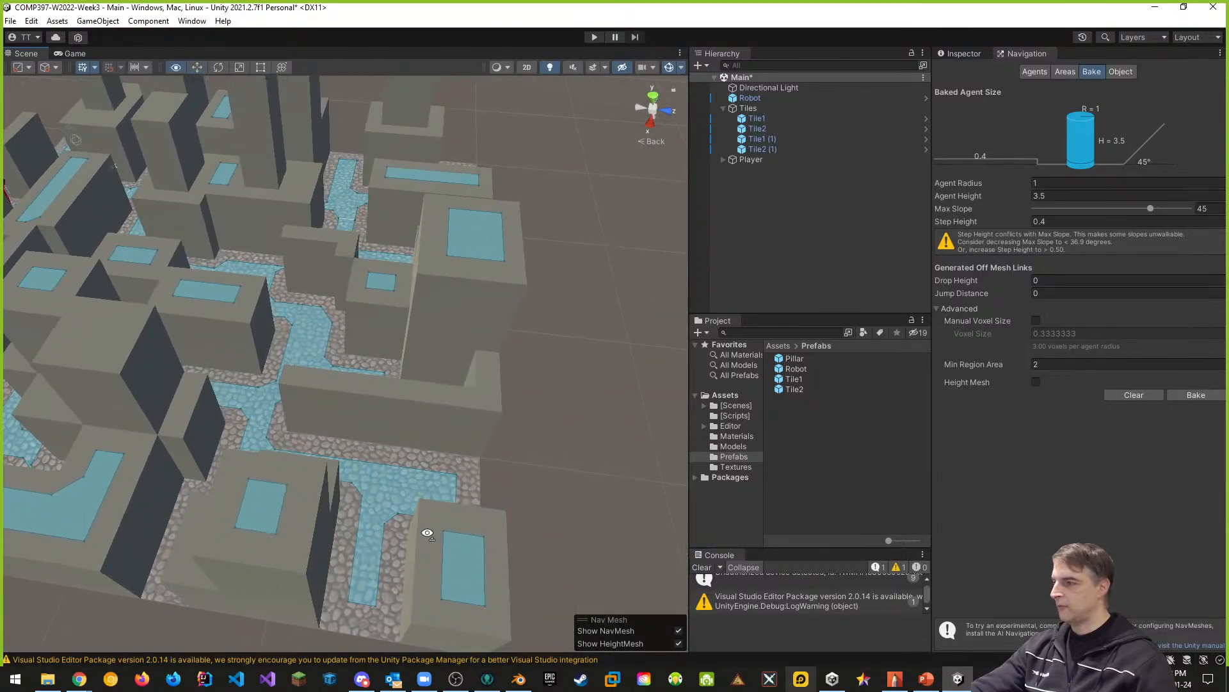
{"action": "left_click_drag", "start_coordinate": [428, 534], "coordinate": [302, 513], "text": "alt"}
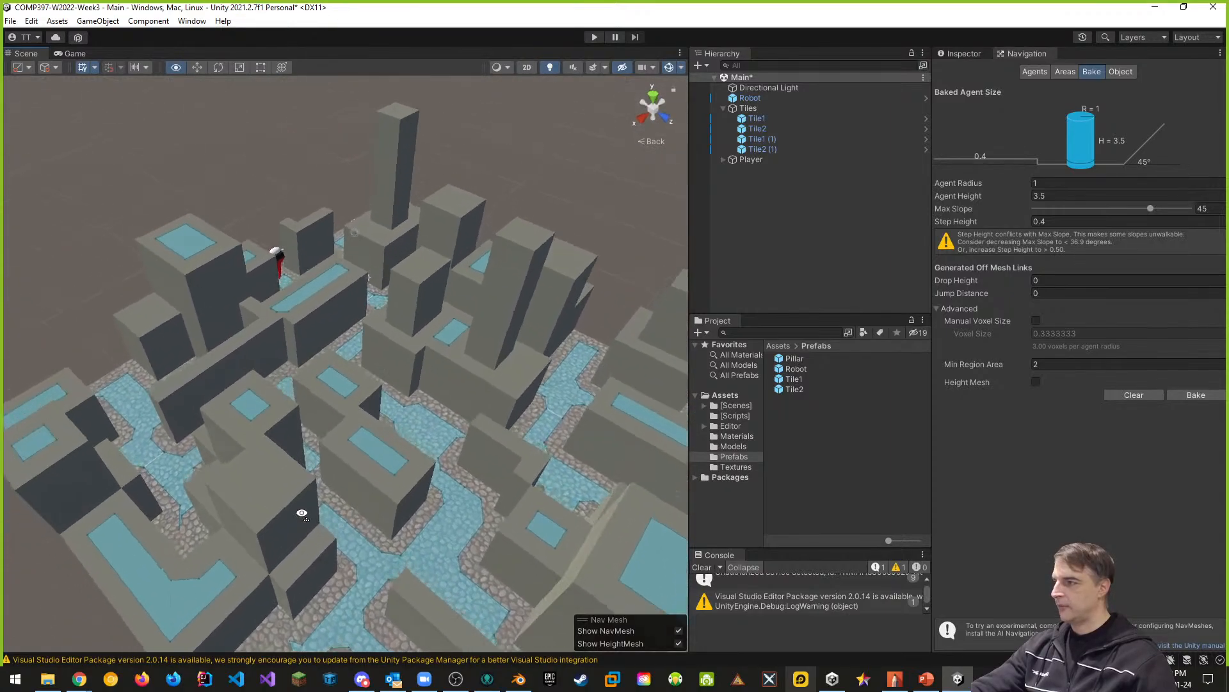
{"action": "key", "text": "e"}
{"action": "right_click_drag", "start_coordinate": [301, 513], "coordinate": [760, 501]}
{"action": "key", "text": "w"}
{"action": "key", "text": "a"}
{"action": "key", "text": "w"}
{"action": "key", "text": "s"}
{"action": "key", "text": "a"}
{"action": "key", "text": "s"}
{"action": "key", "text": "a"}
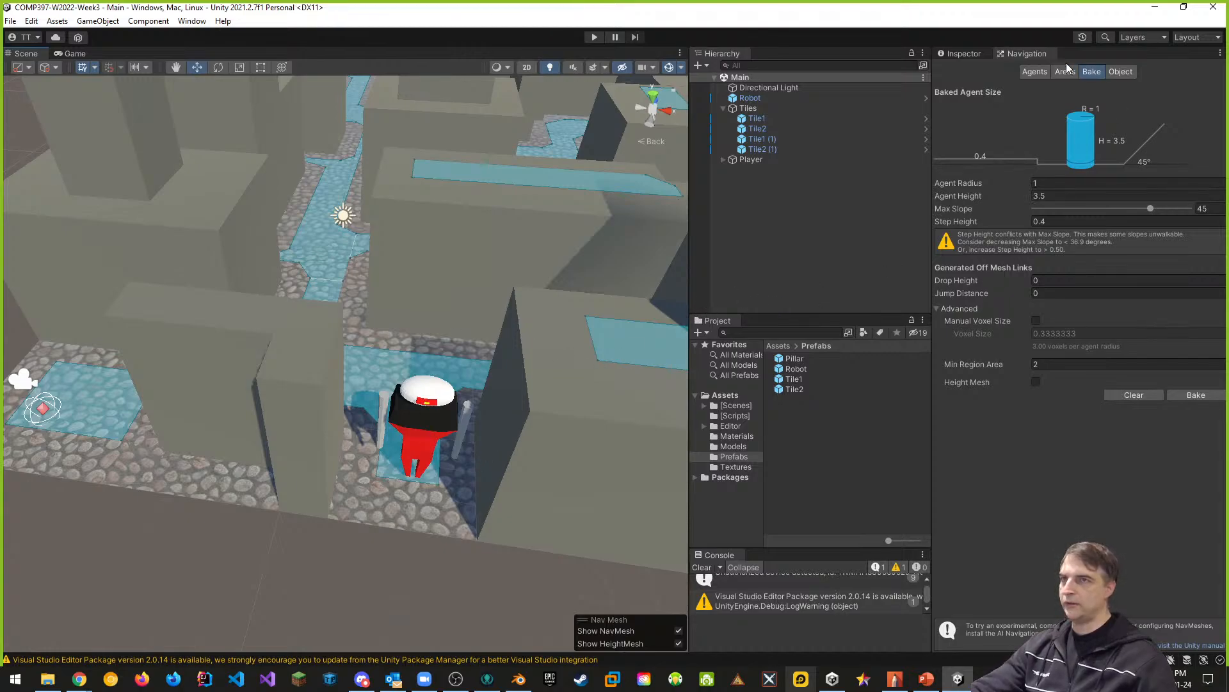
- Select the robot and set the Robot navigation agent type's radius to 1
{"action": "left_click", "coordinate": [973, 55]}
{"action": "middle_click_drag", "start_coordinate": [489, 474], "coordinate": [485, 420]}
{"action": "left_click", "coordinate": [754, 90]}
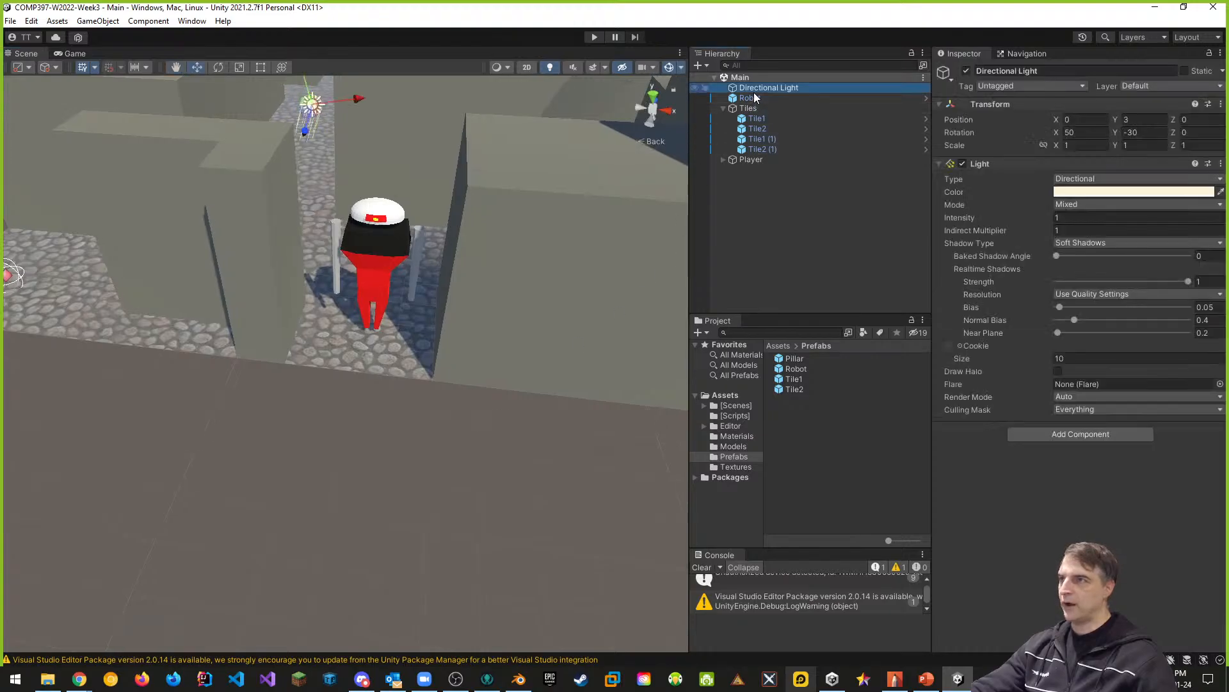
{"action": "left_click", "coordinate": [755, 97]}
{"action": "left_click", "coordinate": [1027, 55]}
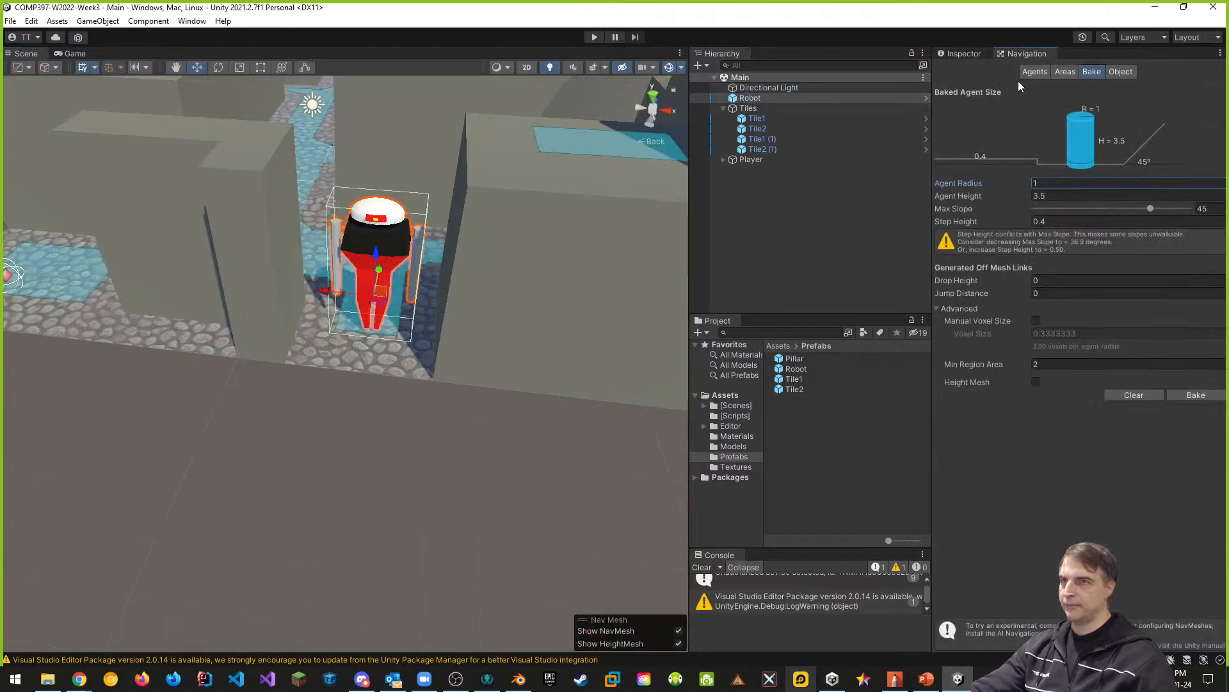
{"action": "left_click", "coordinate": [1035, 73]}
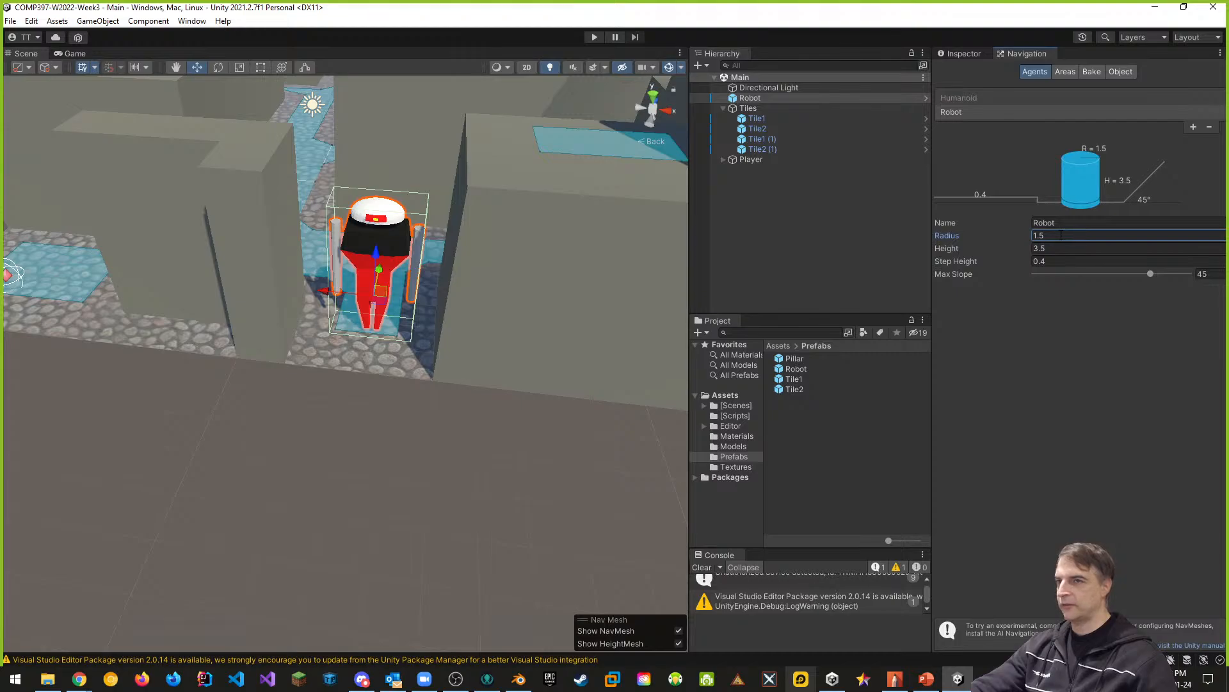
{"action": "type", "text": "1."}
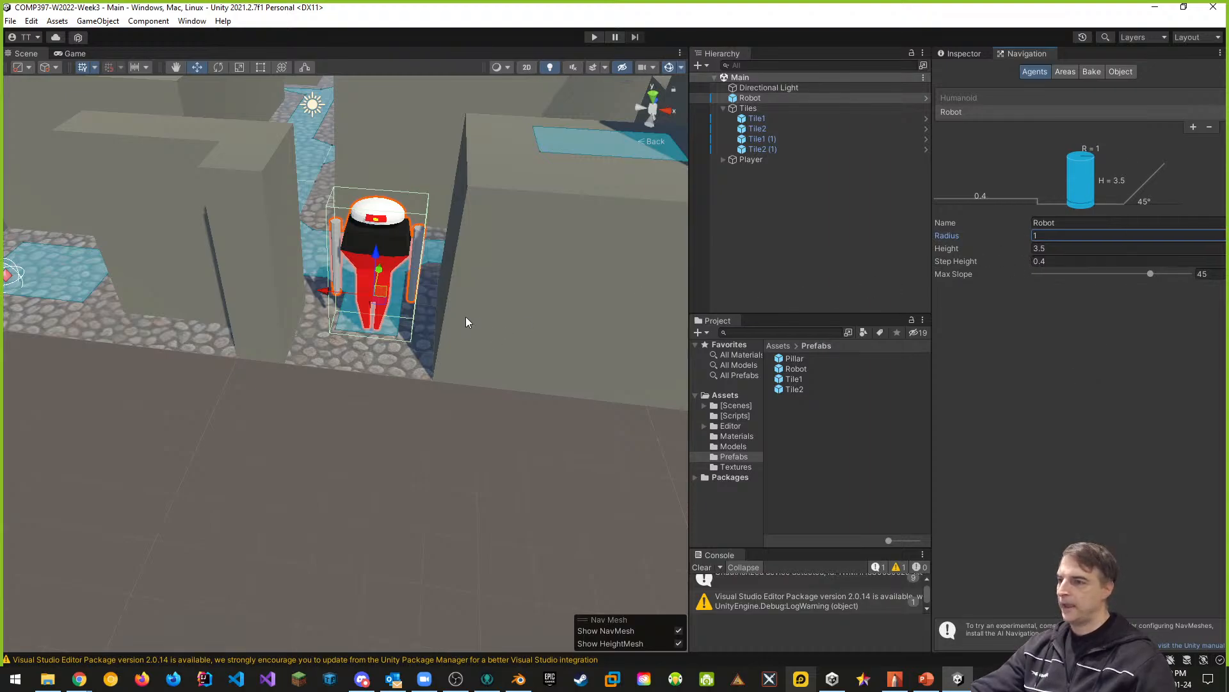
- Add a Nav Mesh Agent component to the Robot object
{"action": "left_click", "coordinate": [777, 98]}
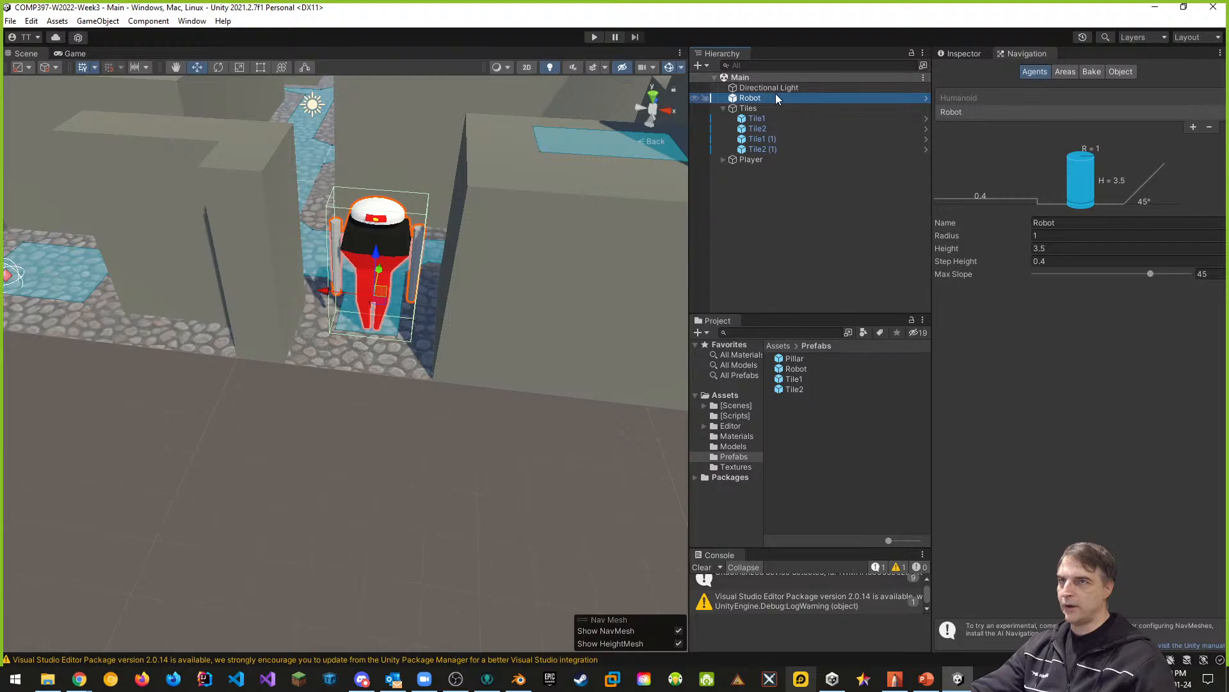
{"action": "left_click", "coordinate": [960, 49]}
{"action": "left_click", "coordinate": [1080, 584]}
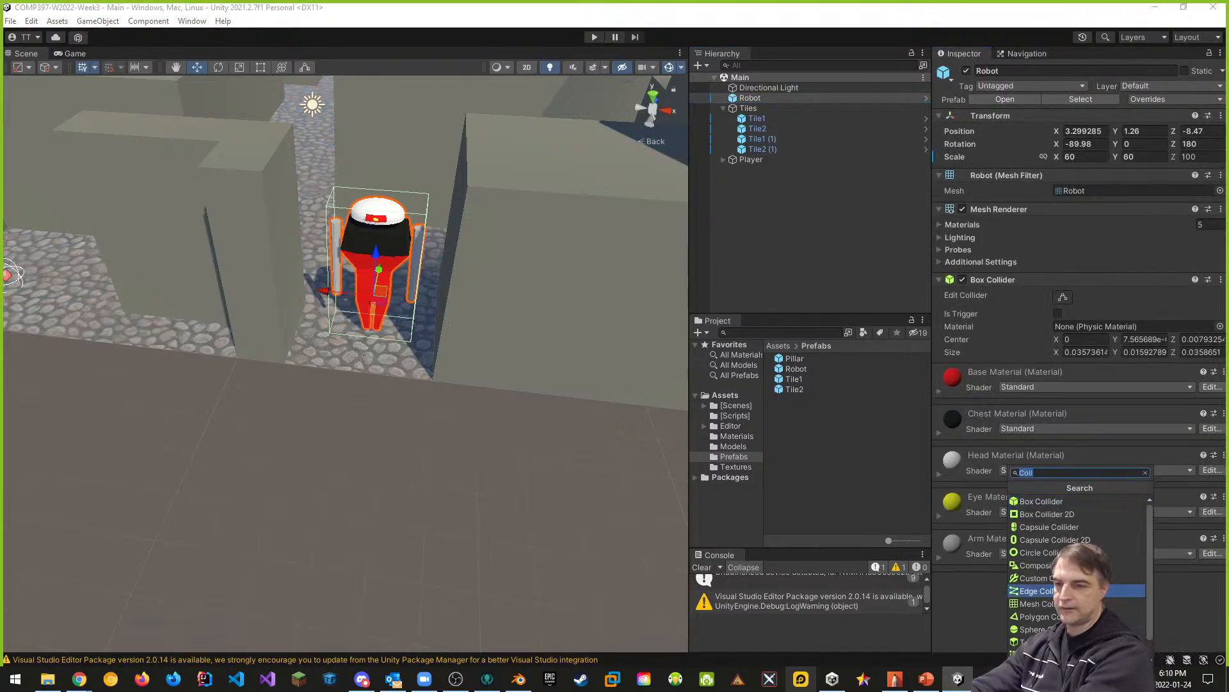
{"action": "type", "text": "nav"}
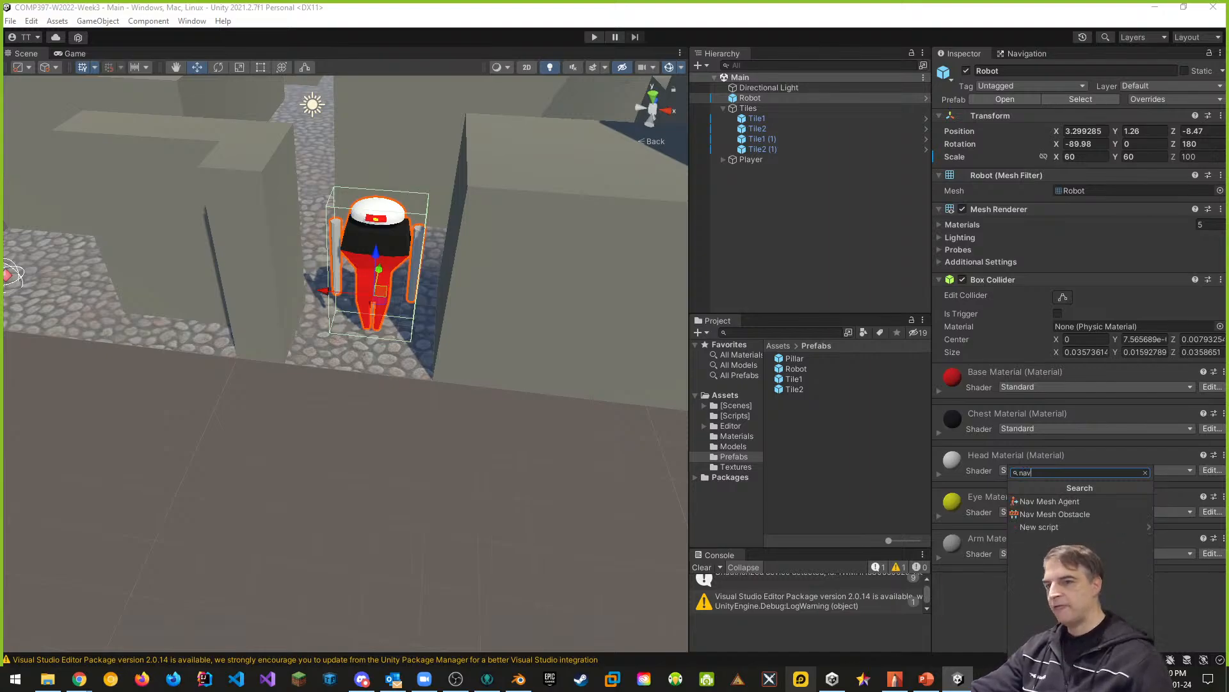
{"action": "left_click", "coordinate": [1042, 503]}
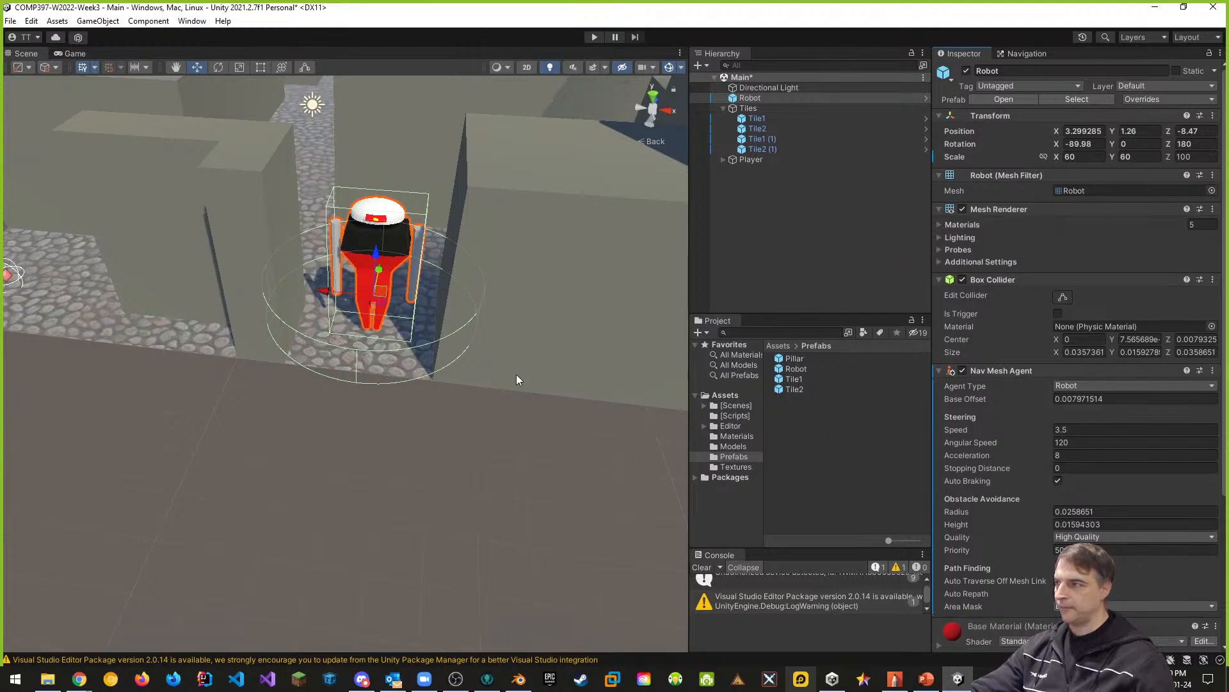
- Try the Humanoid agent type on the robot's Nav Mesh Agent and restore the Robot type
{"action": "scroll", "coordinate": [510, 375], "scroll_direction": "up", "scroll_amount": 2}
{"action": "right_click_drag", "start_coordinate": [536, 378], "coordinate": [544, 287]}
{"action": "key", "text": "w"}
{"action": "key", "text": "s"}
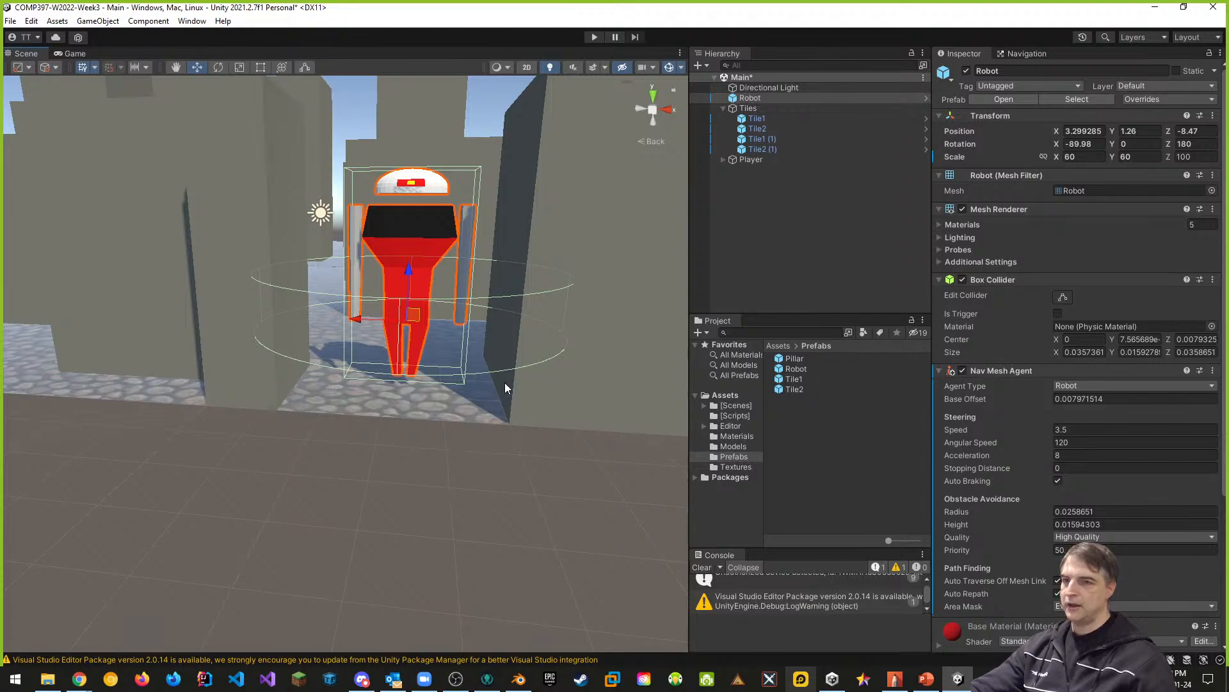
{"action": "left_click", "coordinate": [1083, 387]}
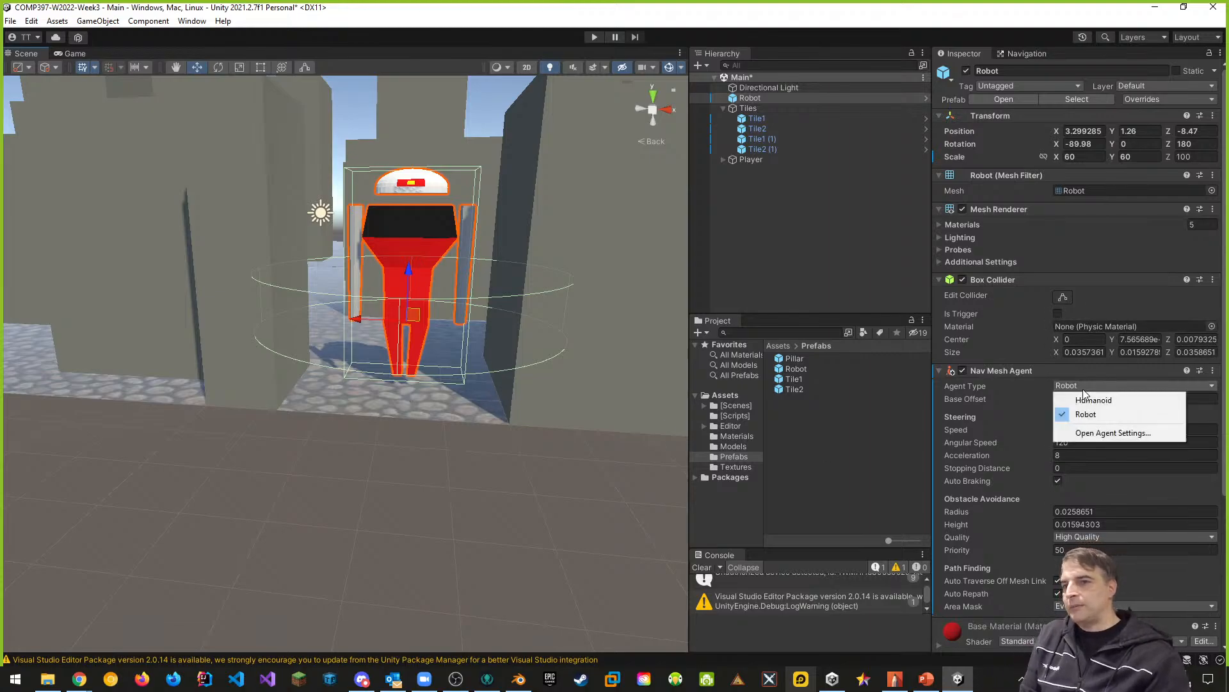
{"action": "left_click", "coordinate": [1088, 401]}
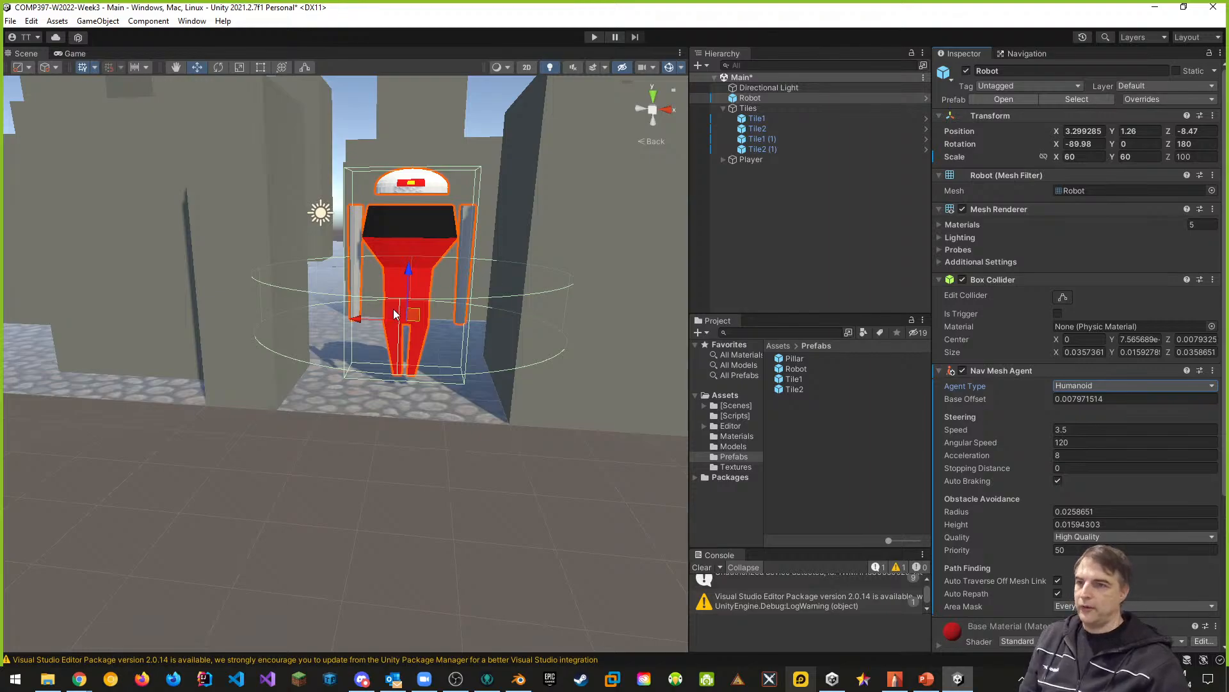
{"action": "left_click", "coordinate": [1094, 386]}
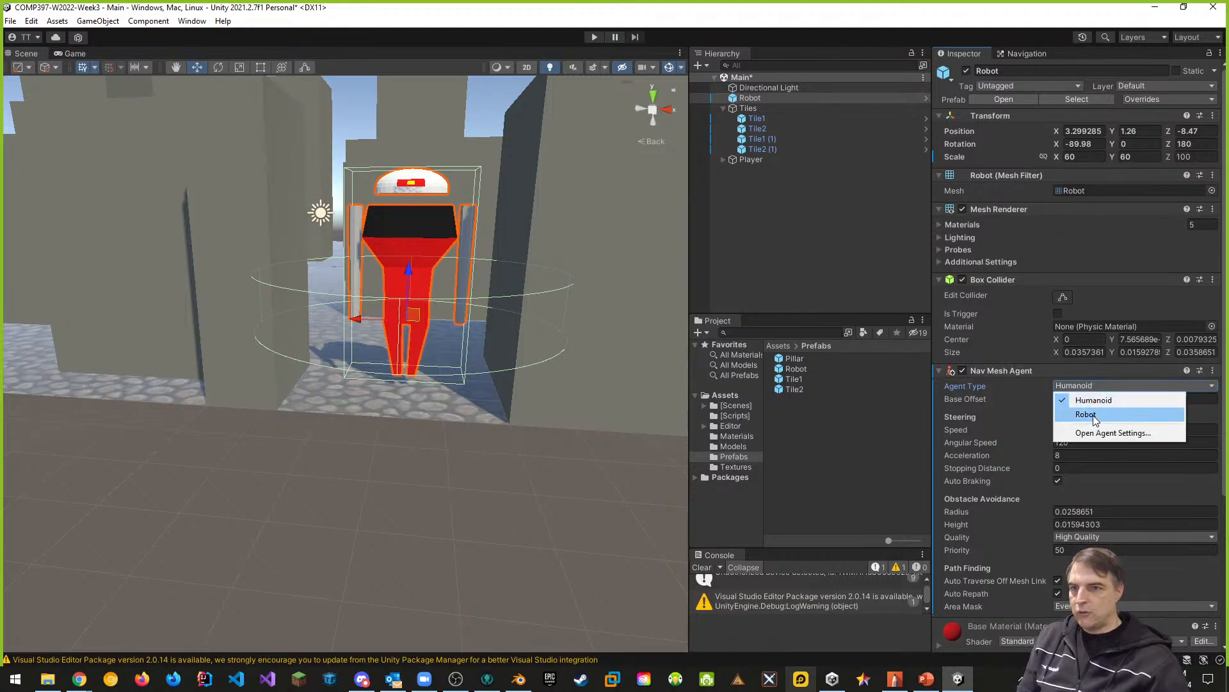
{"action": "left_click", "coordinate": [1092, 415]}
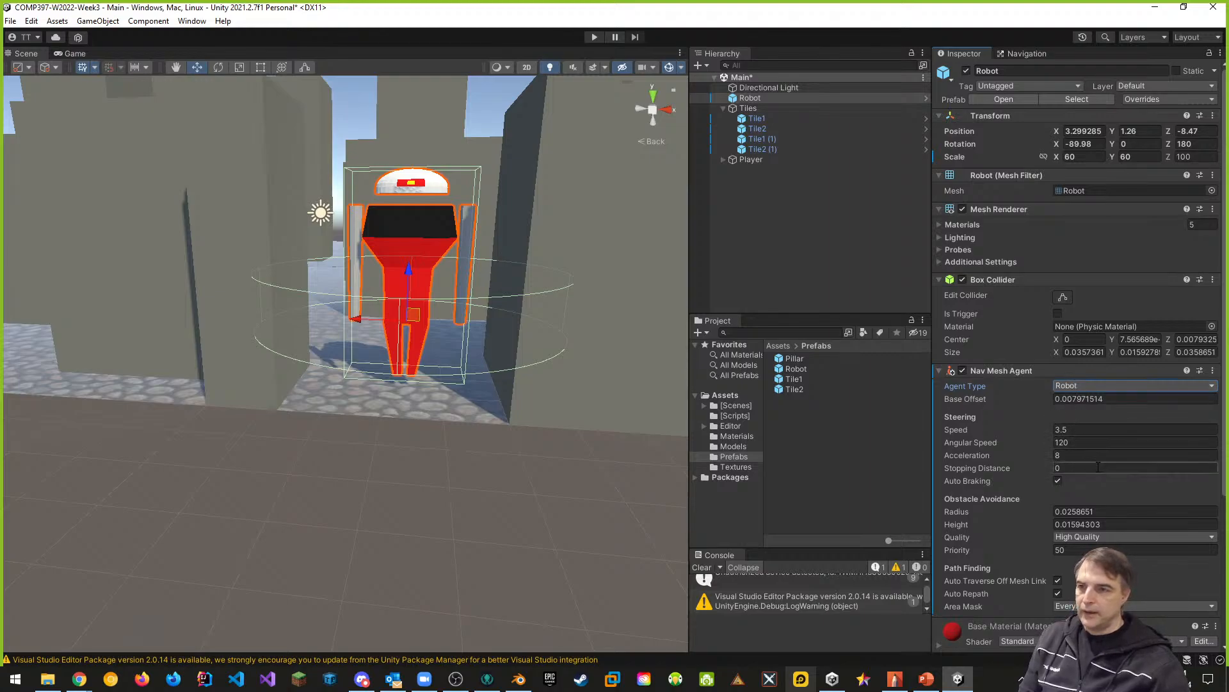
- Set the Nav Mesh Agent's obstacle avoidance radius to 0.01 and check the cylinder's width around the robot
{"action": "scroll", "coordinate": [992, 451], "scroll_direction": "down", "scroll_amount": 2}
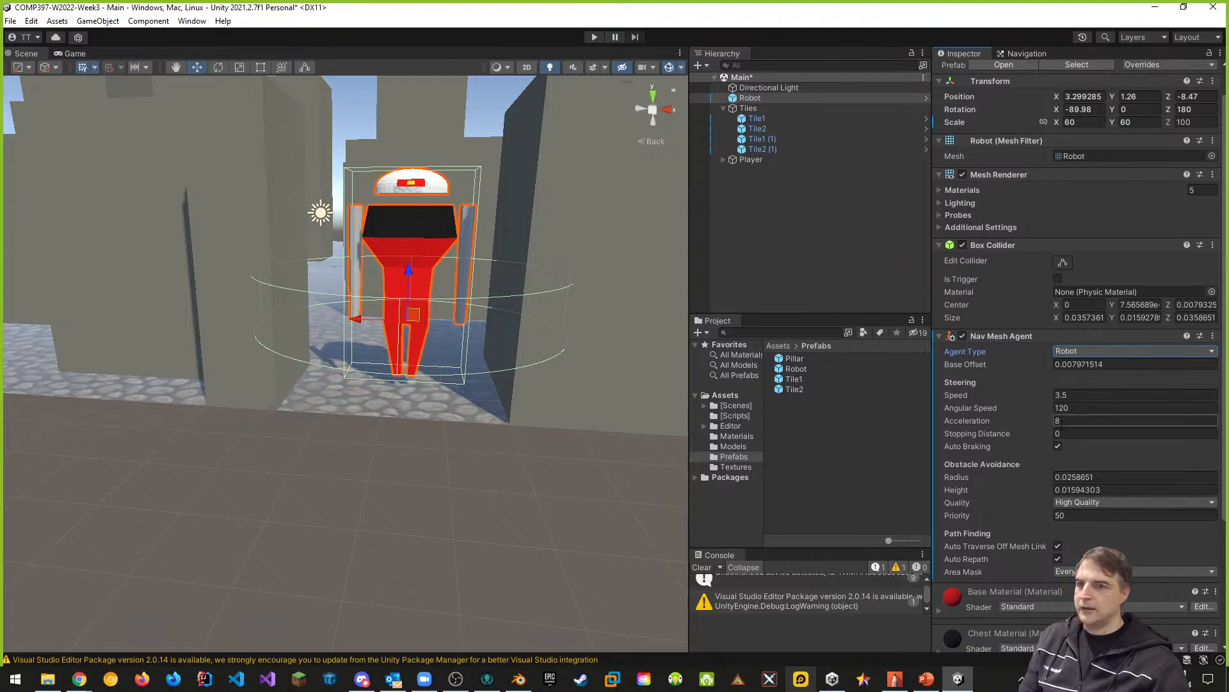
{"action": "left_click_drag", "start_coordinate": [1049, 478], "coordinate": [1033, 479]}
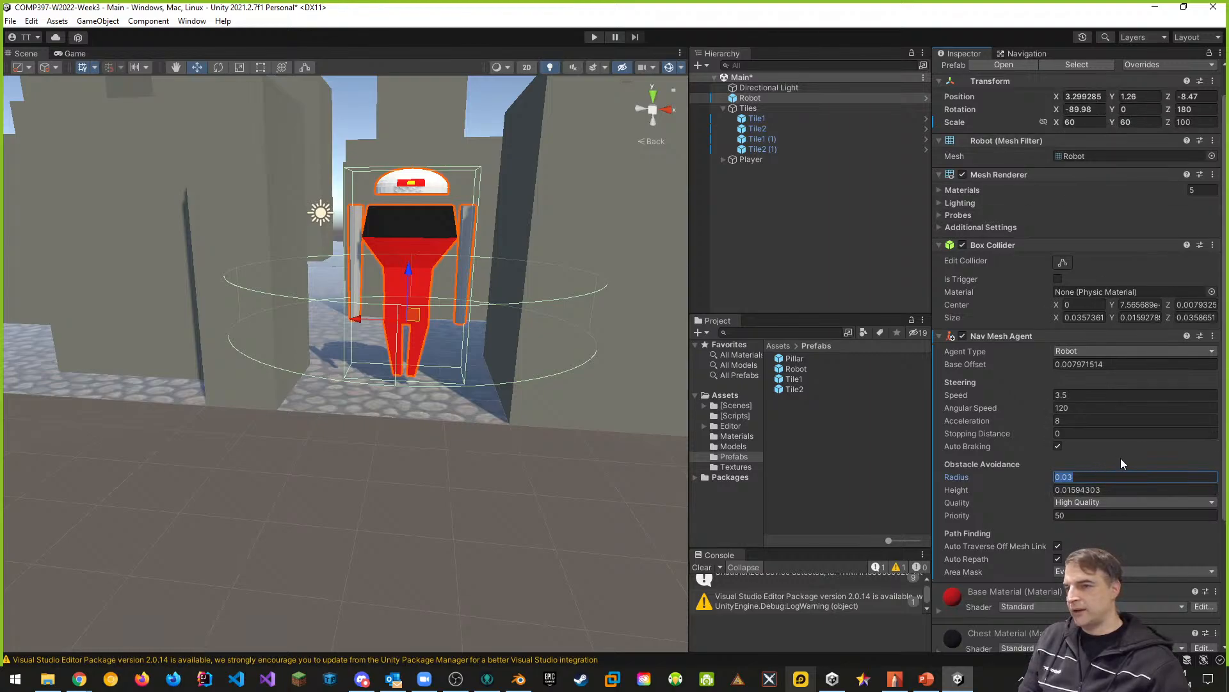
{"action": "type", "text": "0.01"}
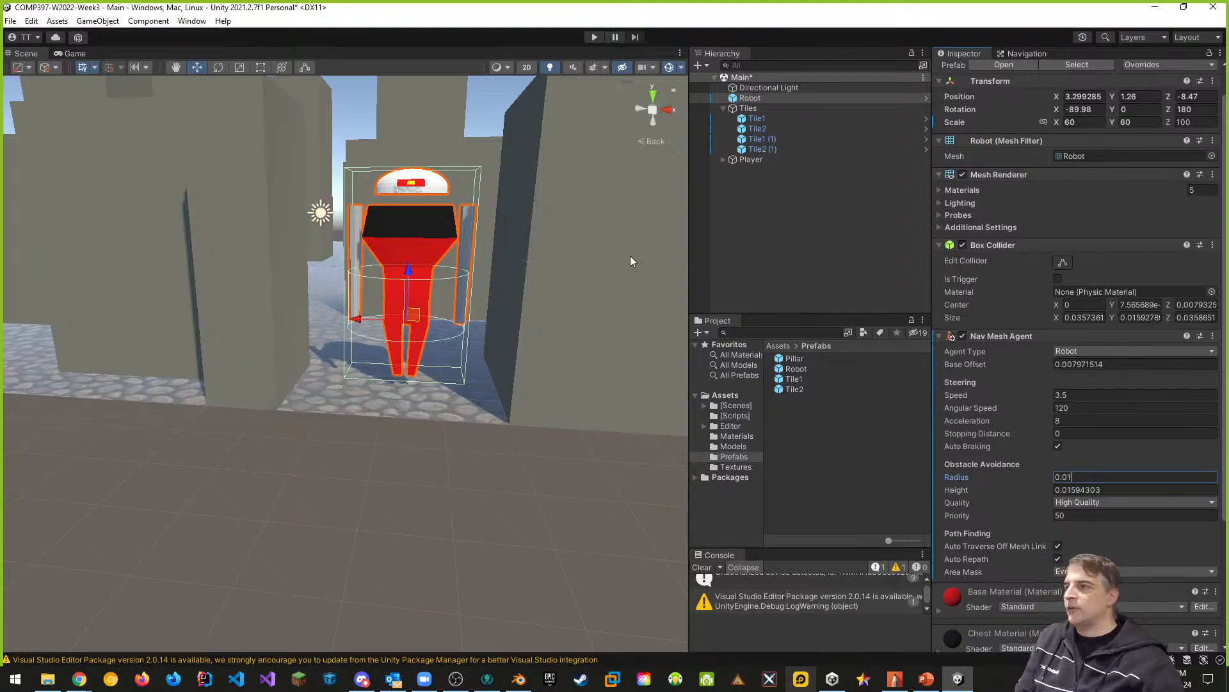
{"action": "middle_click_drag", "start_coordinate": [472, 324], "coordinate": [469, 349]}
{"action": "scroll", "coordinate": [454, 425], "scroll_direction": "up", "scroll_amount": 2}
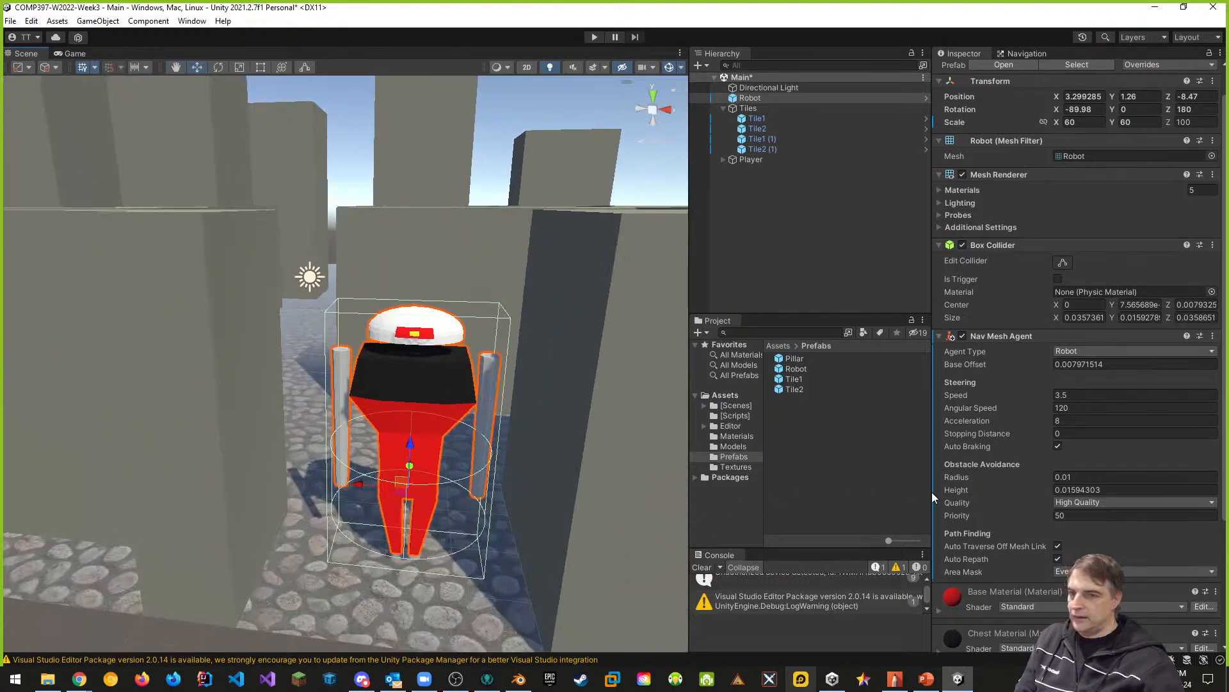
{"action": "scroll", "coordinate": [1050, 486], "scroll_direction": "down", "scroll_amount": 1}
{"action": "scroll", "coordinate": [1042, 466], "scroll_direction": "up", "scroll_amount": 1}
- Set the Nav Mesh Agent's obstacle avoidance height to 0.043 so the cylinder matches the top of the robot
{"action": "left_click", "coordinate": [1079, 489]}
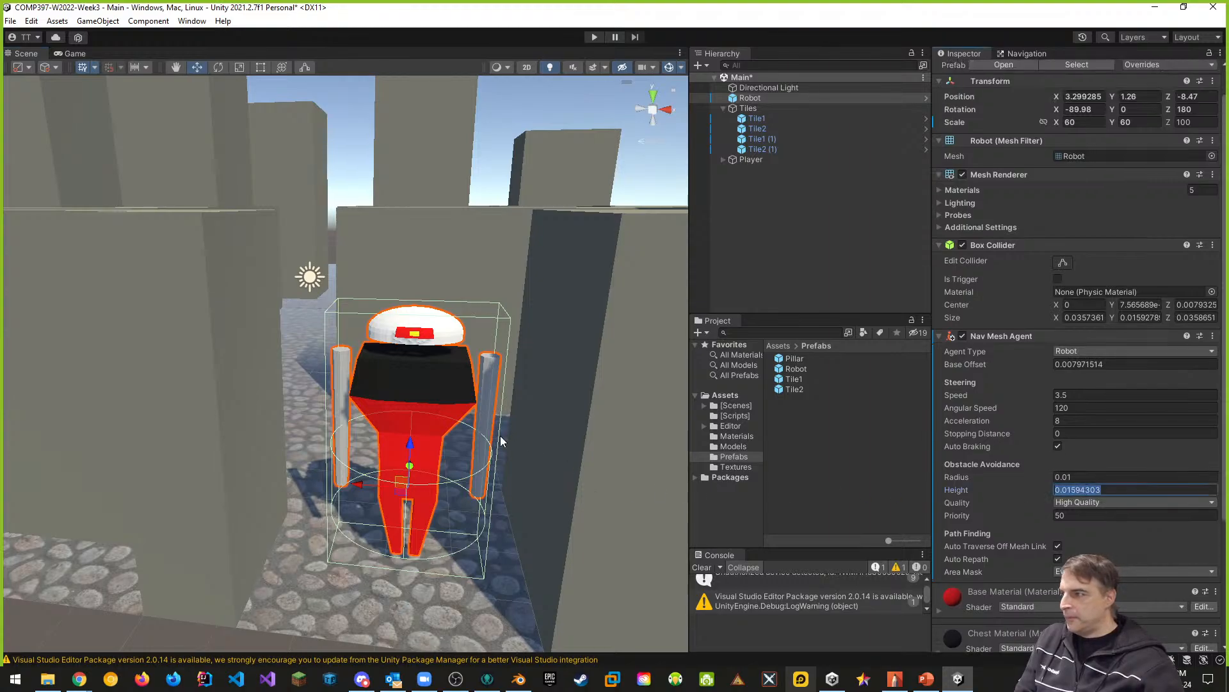
{"action": "middle_click_drag", "start_coordinate": [501, 435], "coordinate": [506, 405]}
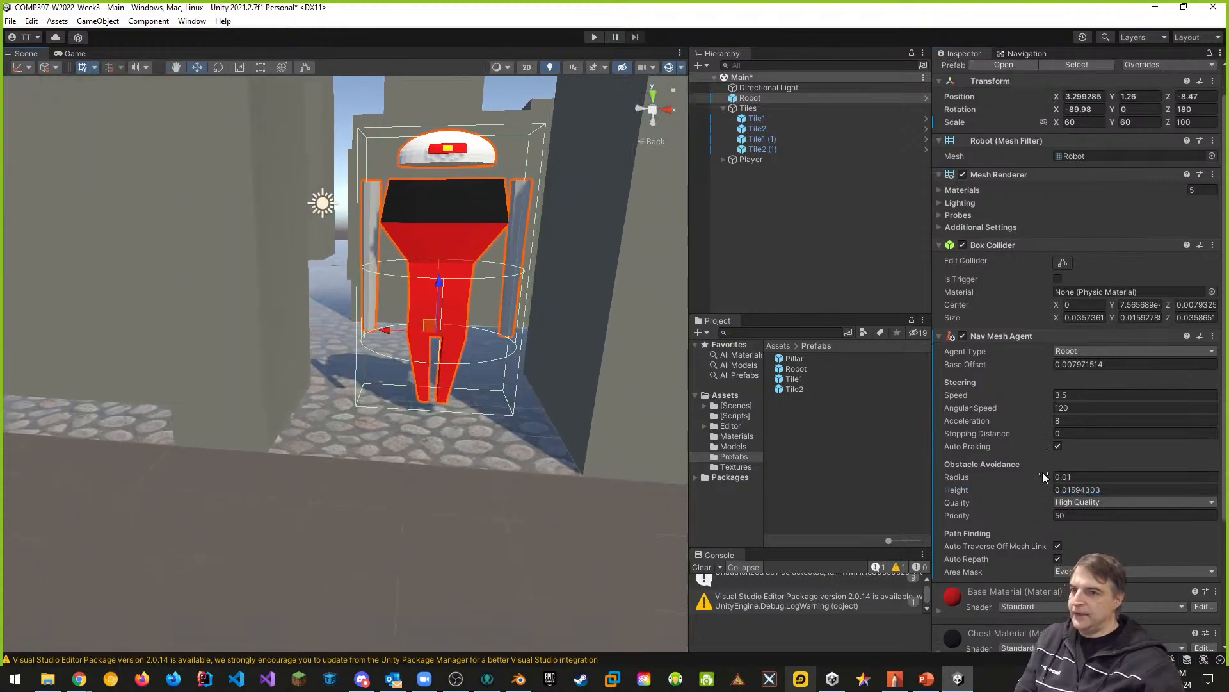
{"action": "left_click", "coordinate": [1053, 490]}
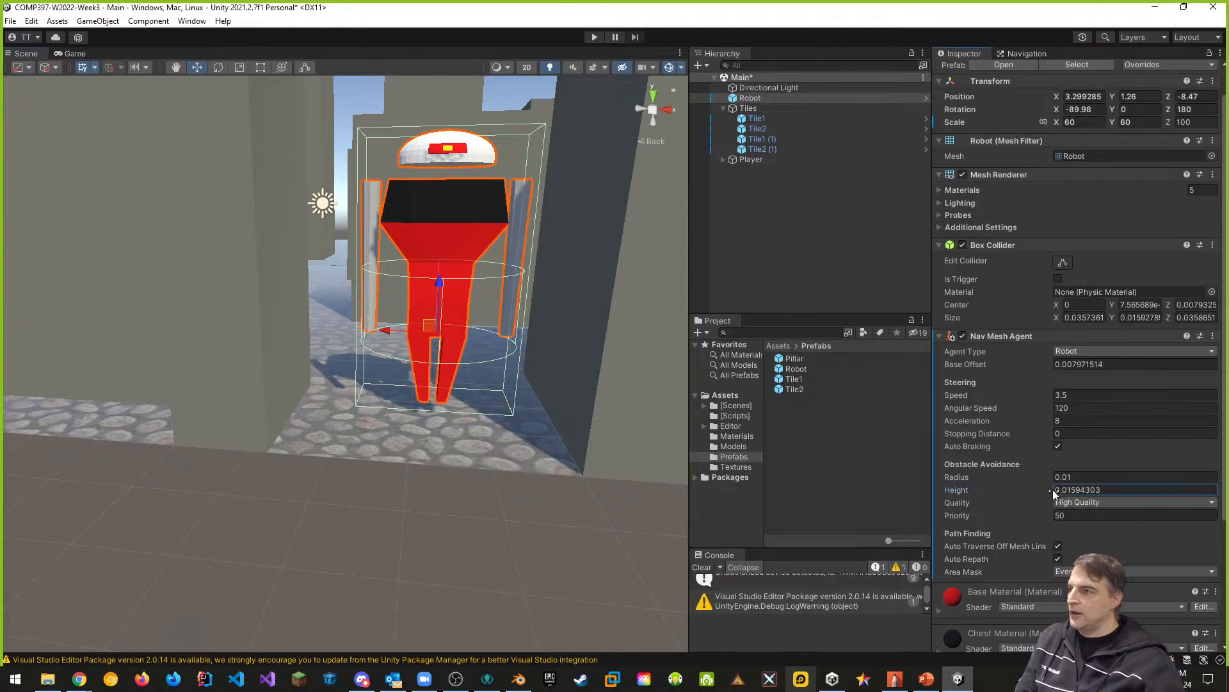
{"action": "type", "text": "0.05"}
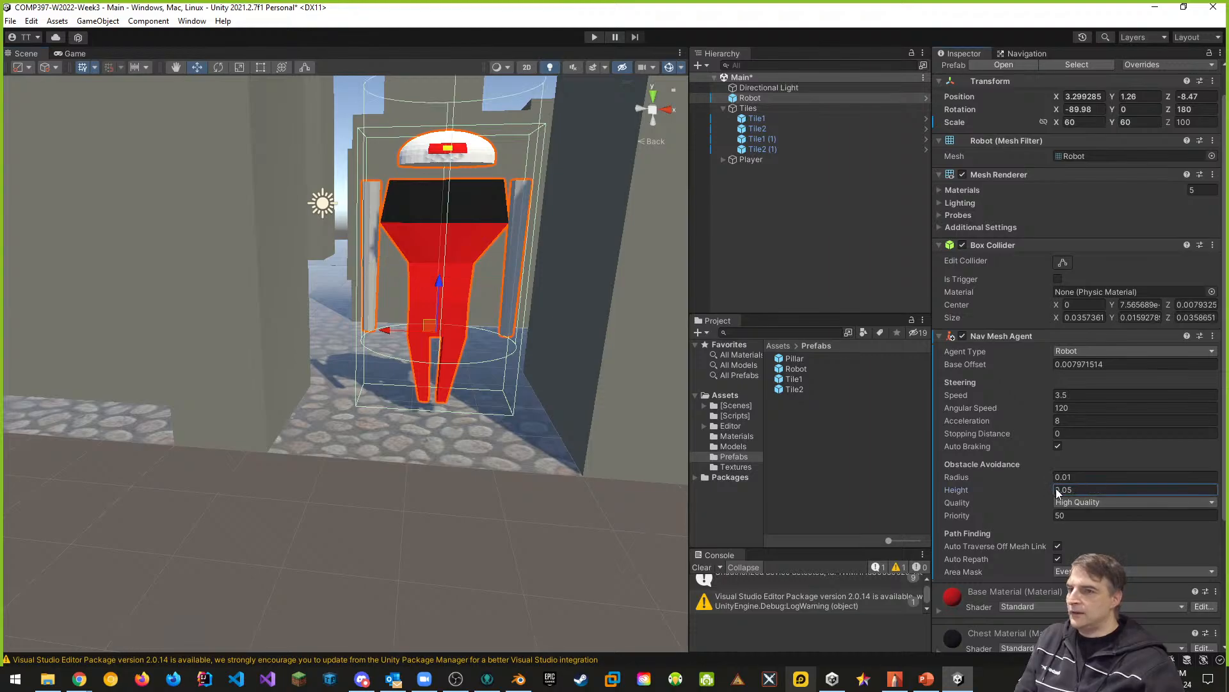
{"action": "scroll", "coordinate": [563, 416], "scroll_direction": "down", "scroll_amount": 2}
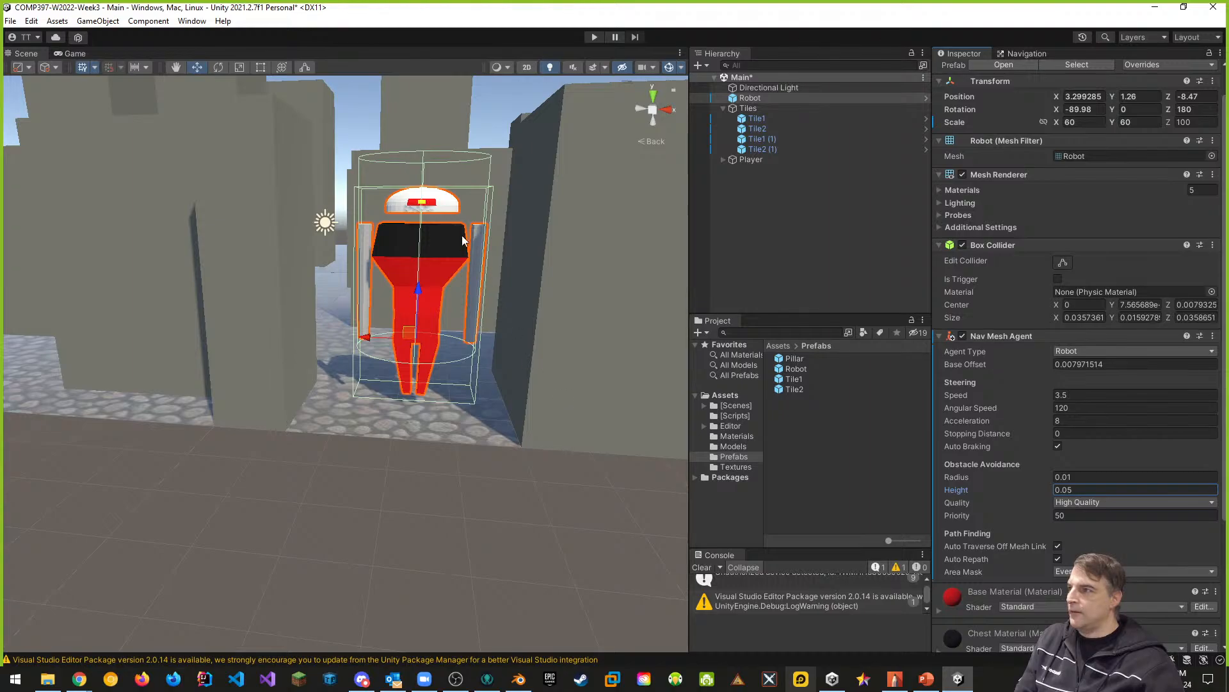
{"action": "left_click", "coordinate": [1099, 490]}
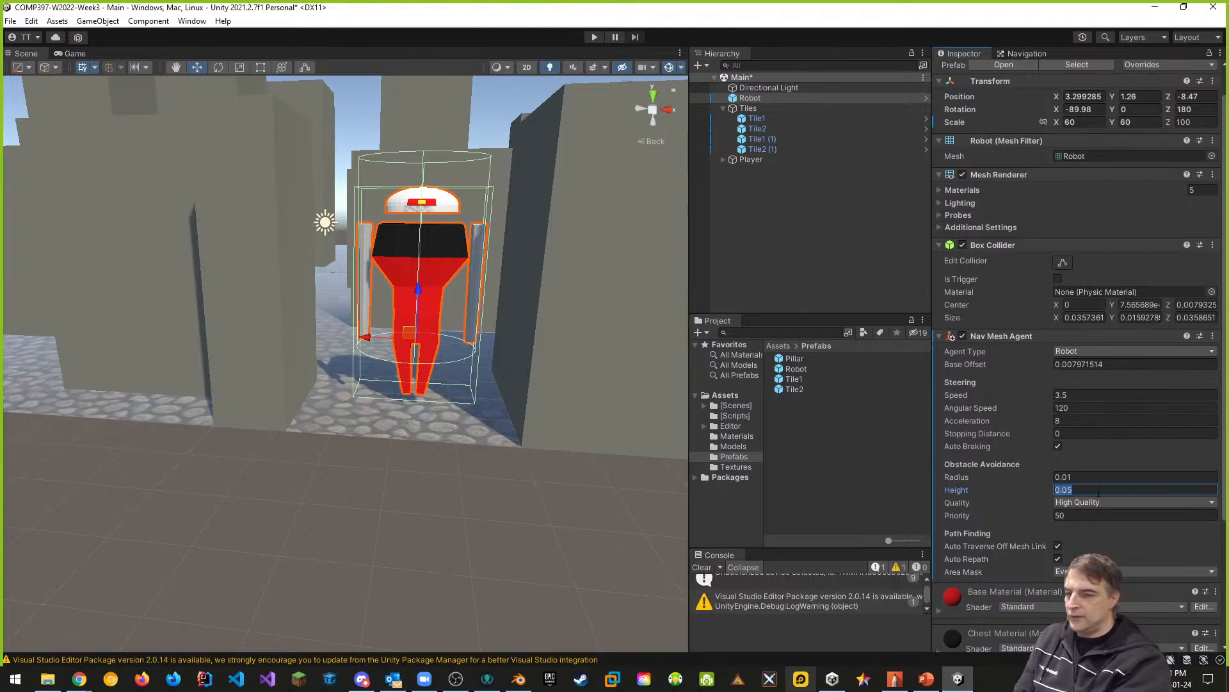
{"action": "type", "text": "0.04"}
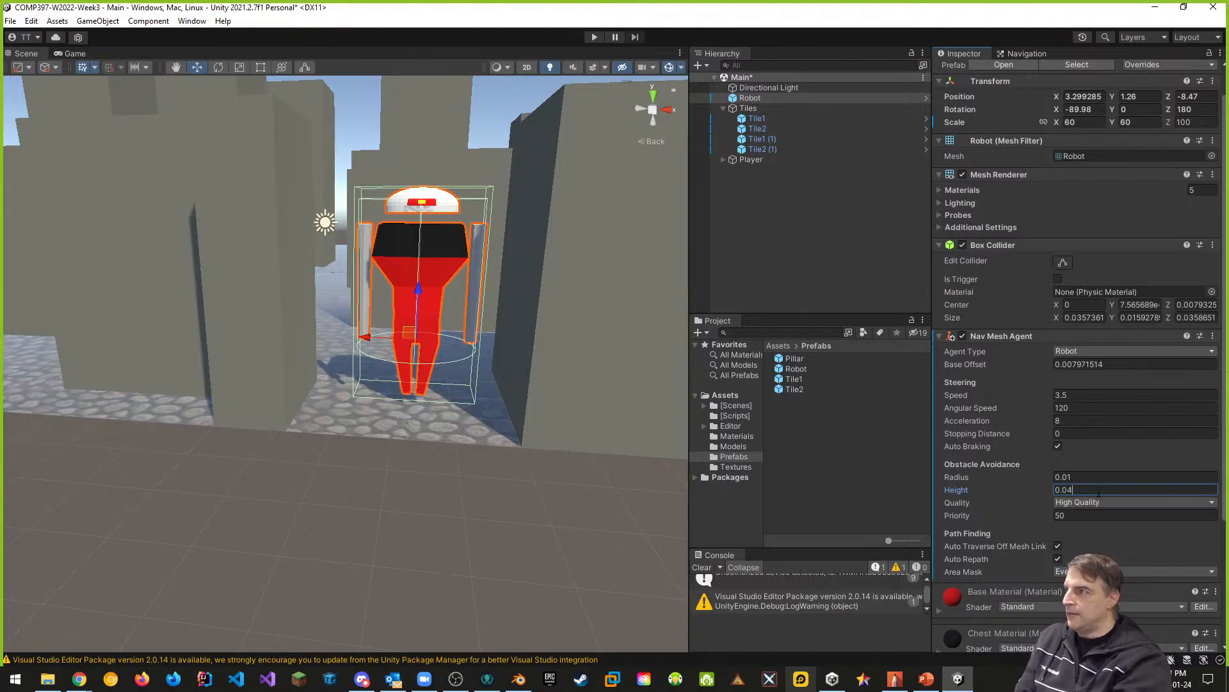
{"action": "type", "text": "5"}
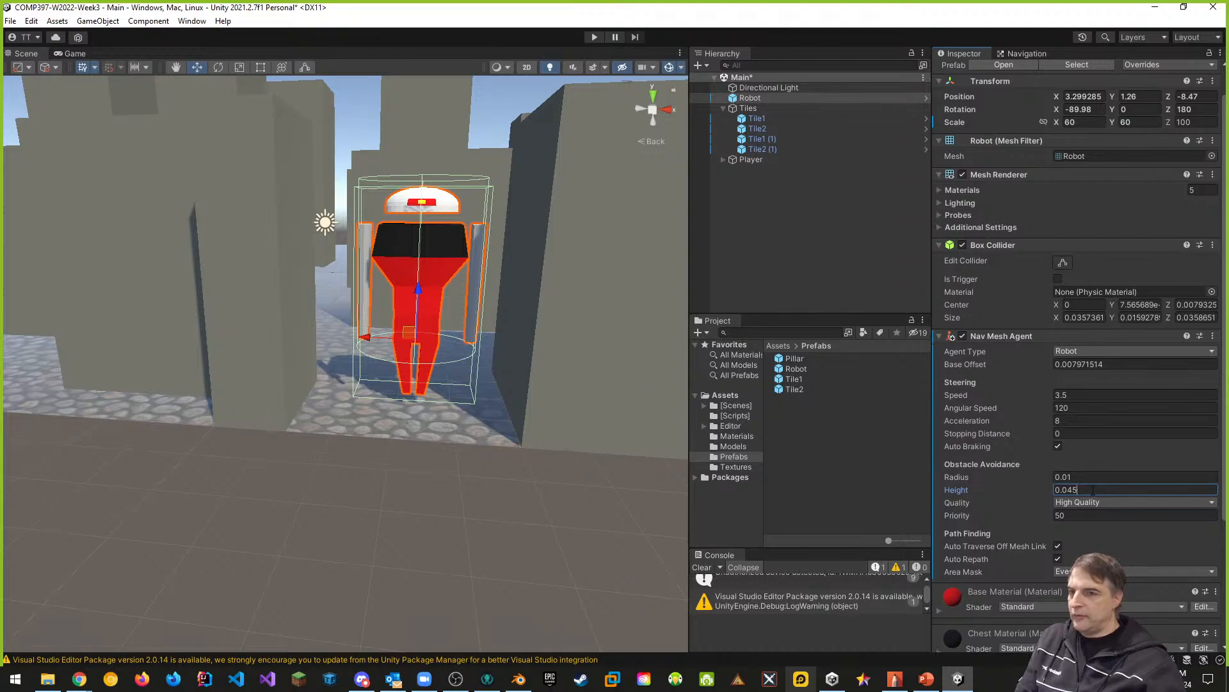
{"action": "key", "text": "BackSpace"}
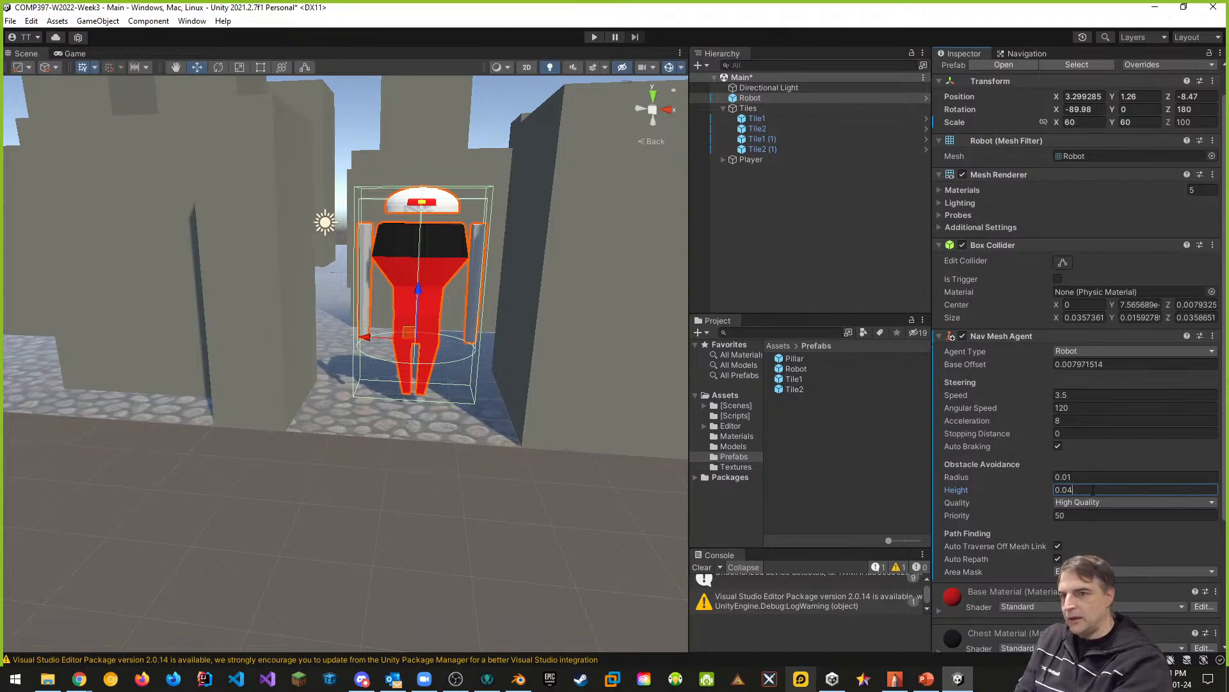
{"action": "type", "text": "3"}
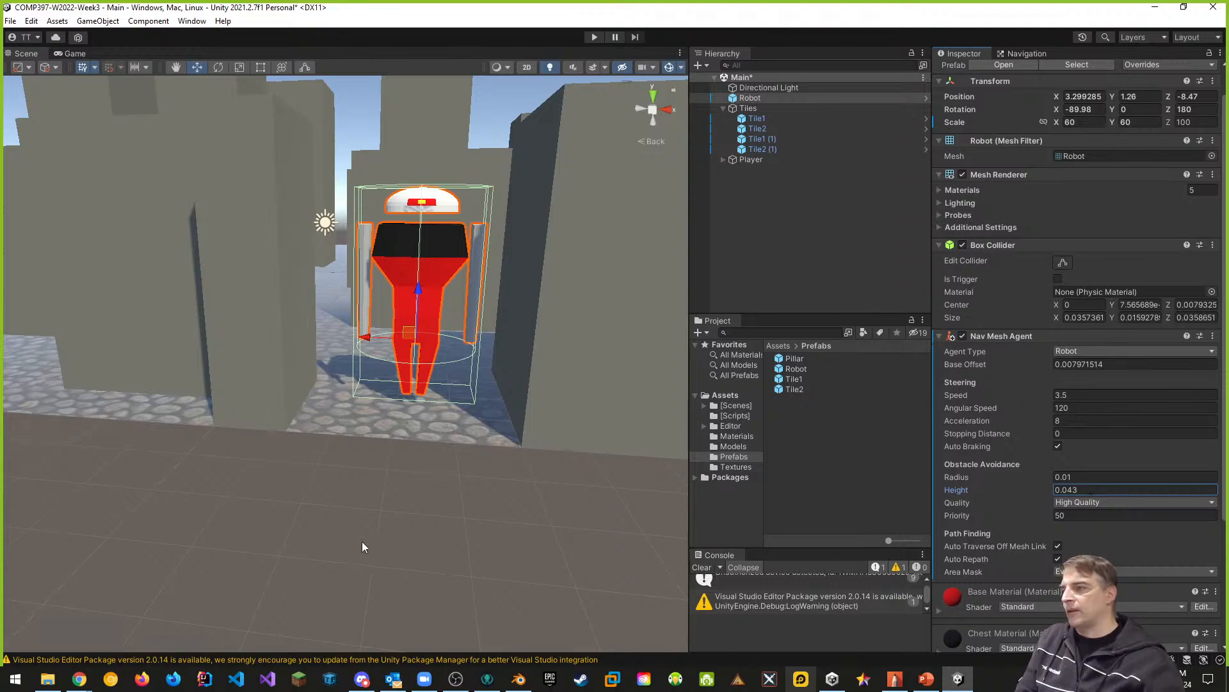
{"action": "middle_click_drag", "start_coordinate": [442, 232], "coordinate": [433, 365]}
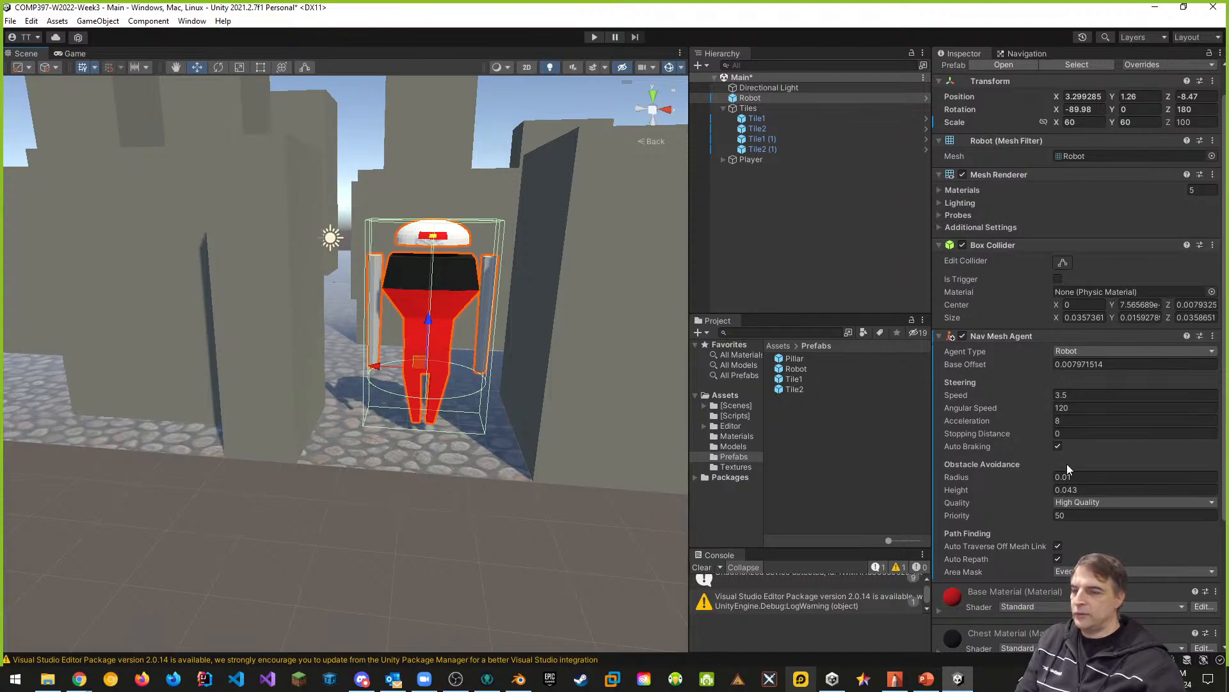
- Try different base offset values for the robot's Nav Mesh Agent and undo the change
{"action": "left_click", "coordinate": [1050, 363]}
{"action": "type", "text": "0.25"}
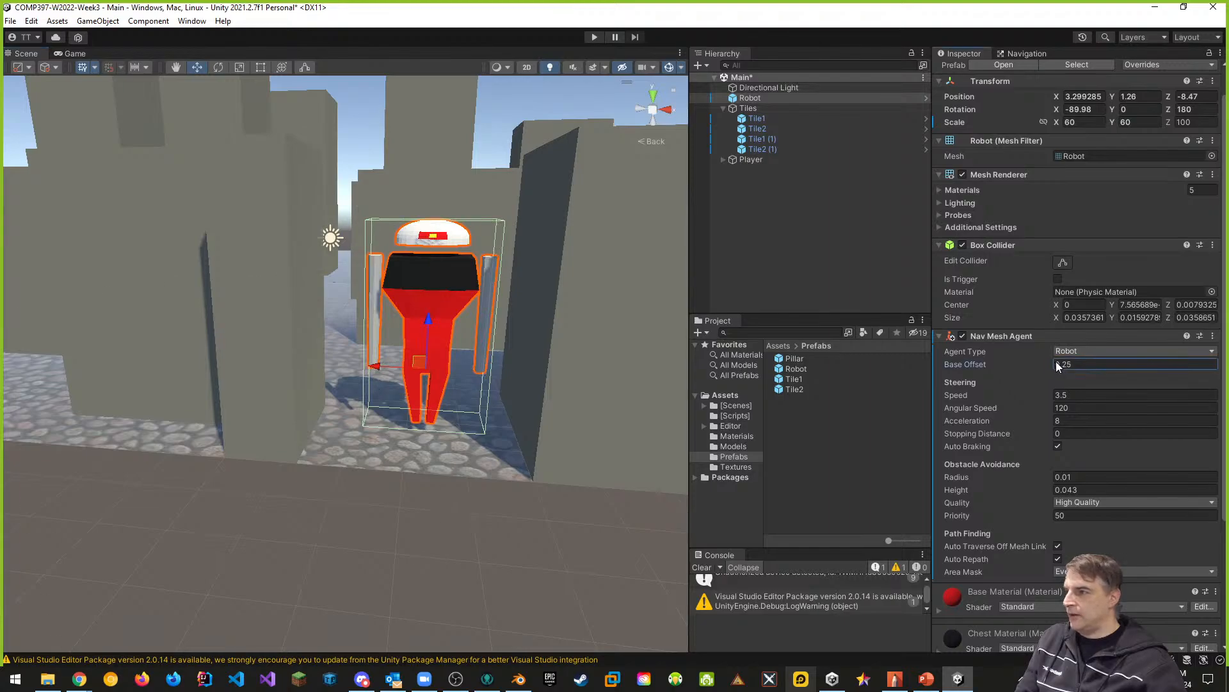
{"action": "left_click", "coordinate": [1056, 364]}
{"action": "type", "text": "-0.25"}
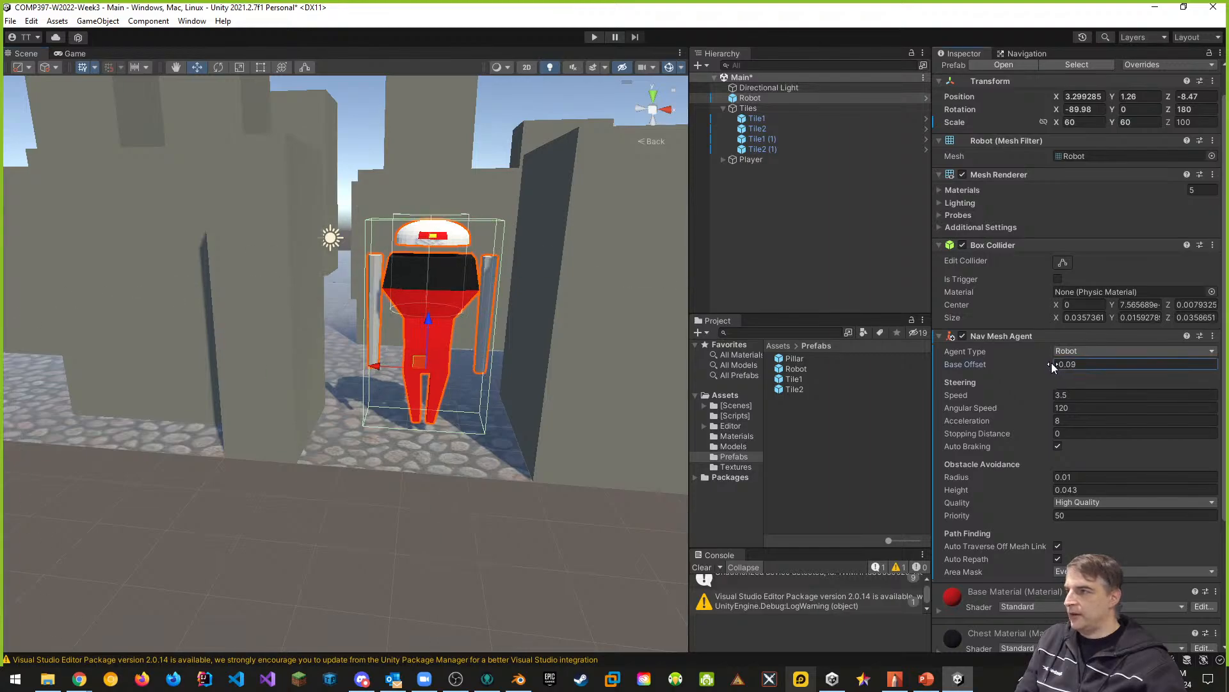
{"action": "left_click_drag", "start_coordinate": [1046, 363], "coordinate": [1055, 363]}
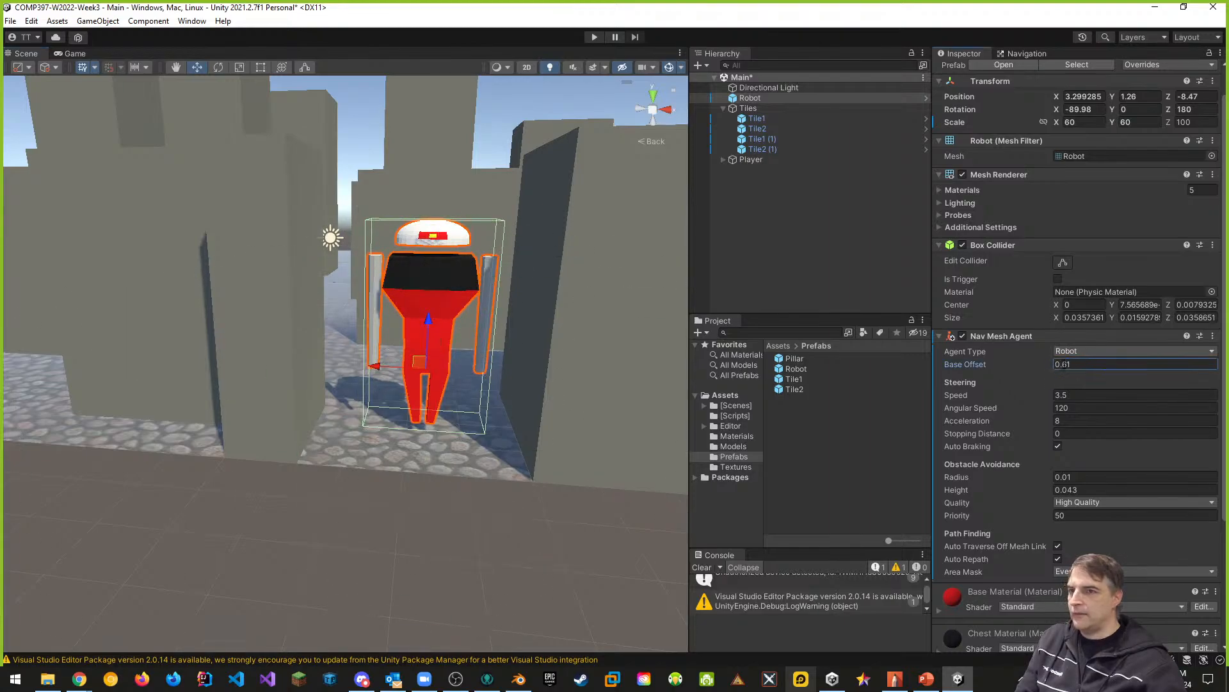
{"action": "key", "text": "ctrl+z"}
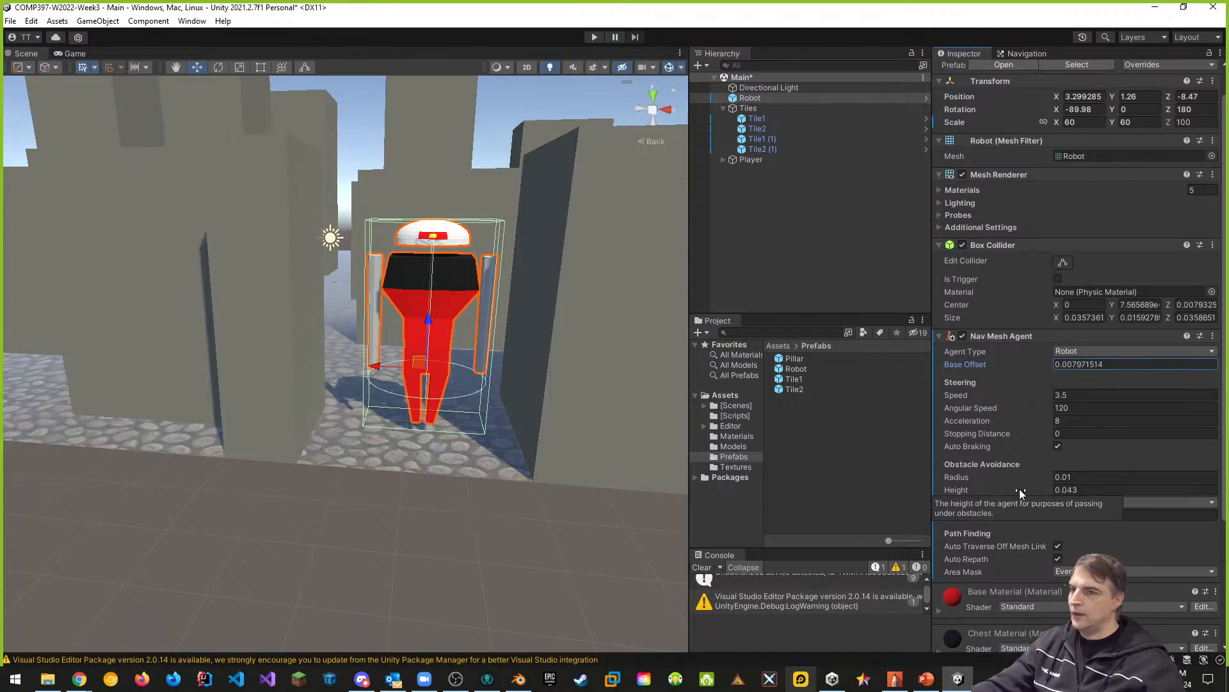
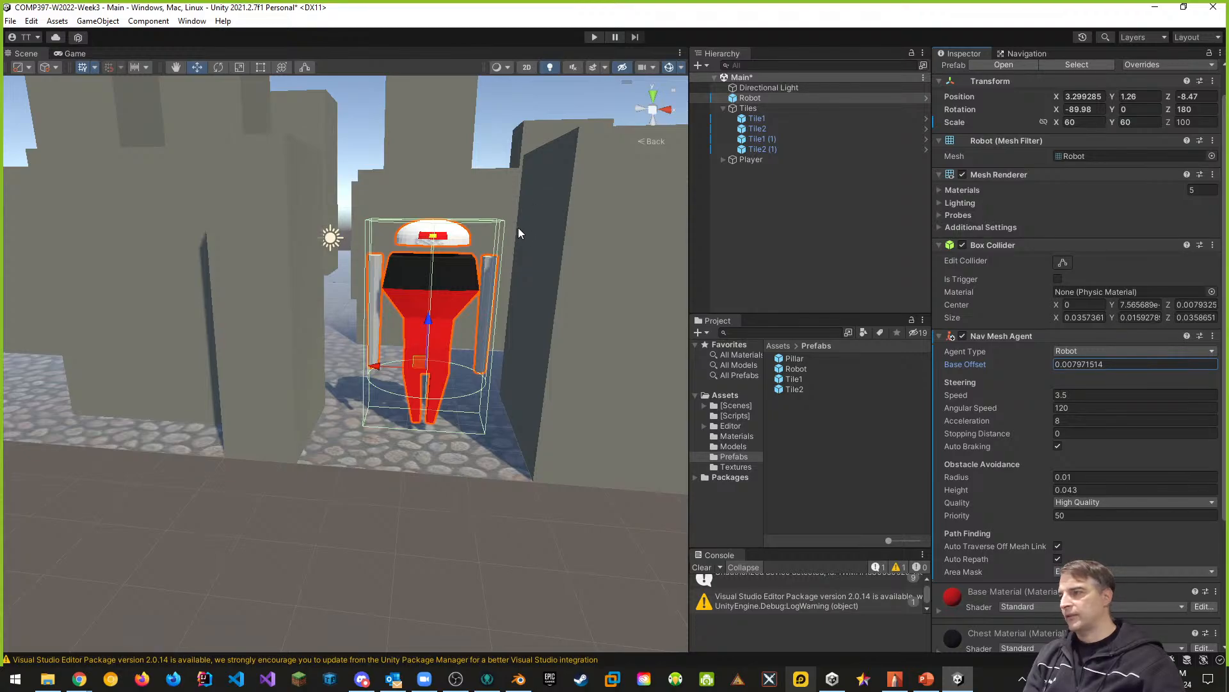
- Apply all of the robot's overrides, including its Nav Mesh Agent, to the Robot prefab
{"action": "scroll", "coordinate": [1023, 310], "scroll_direction": "down", "scroll_amount": 3}
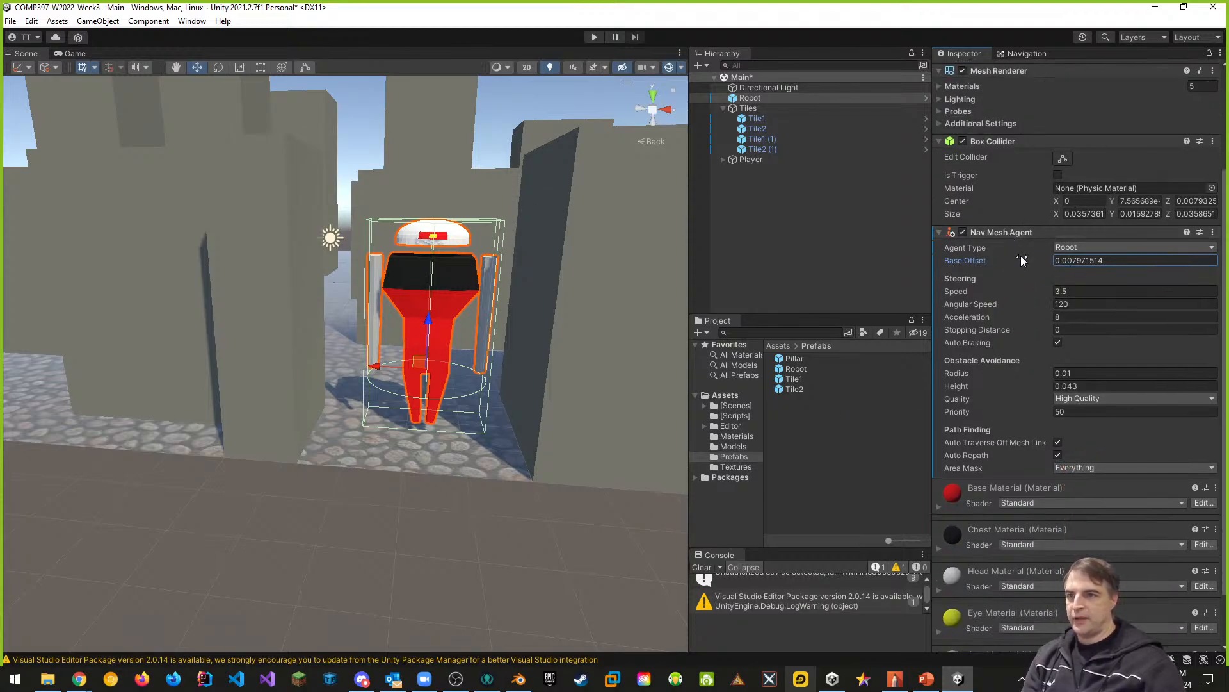
{"action": "scroll", "coordinate": [1009, 290], "scroll_direction": "up", "scroll_amount": 4}
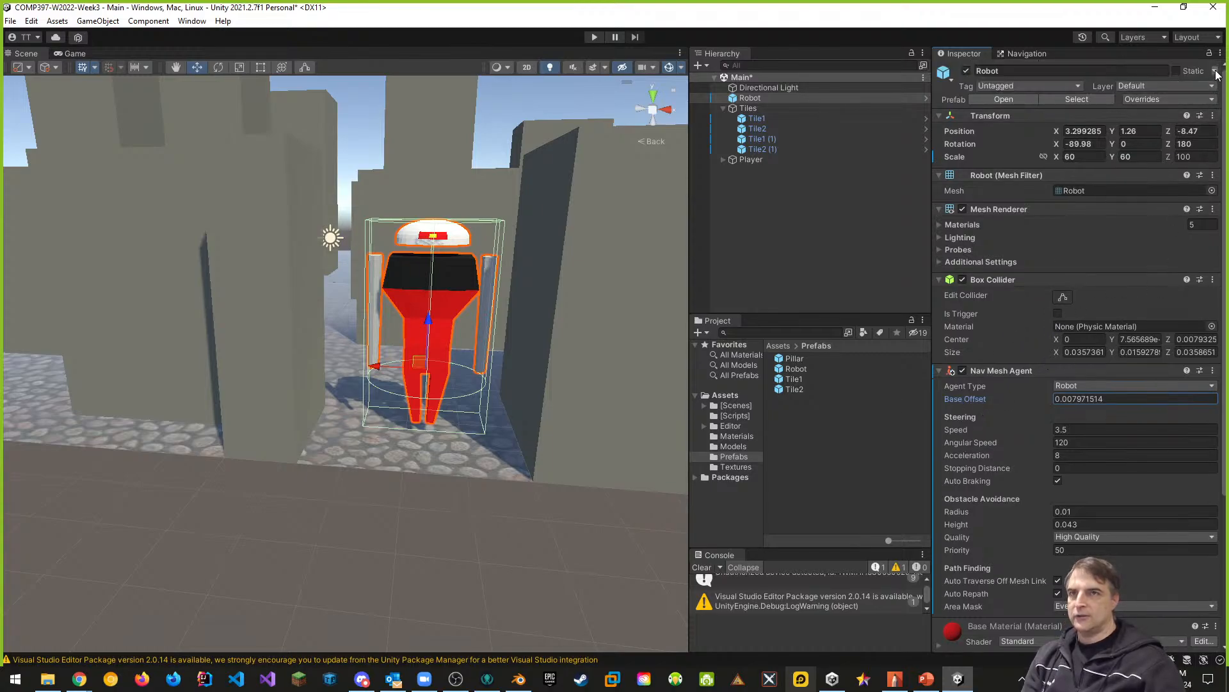
{"action": "left_click", "coordinate": [1182, 99]}
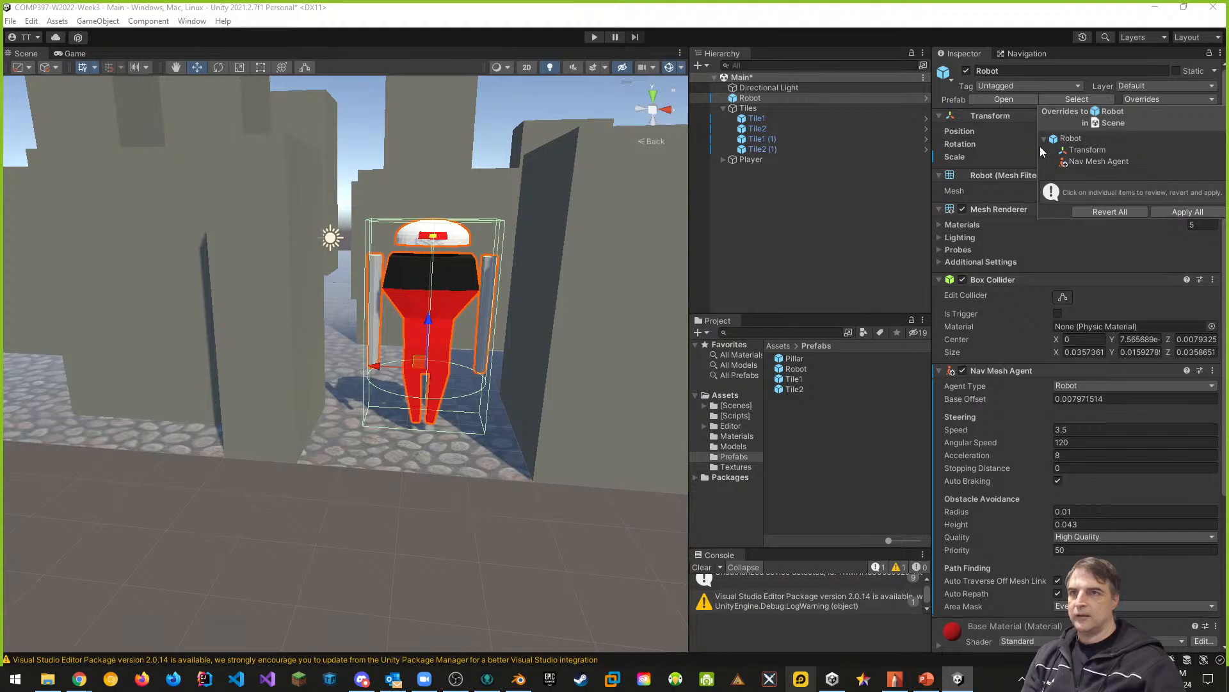
{"action": "left_click", "coordinate": [1184, 210]}
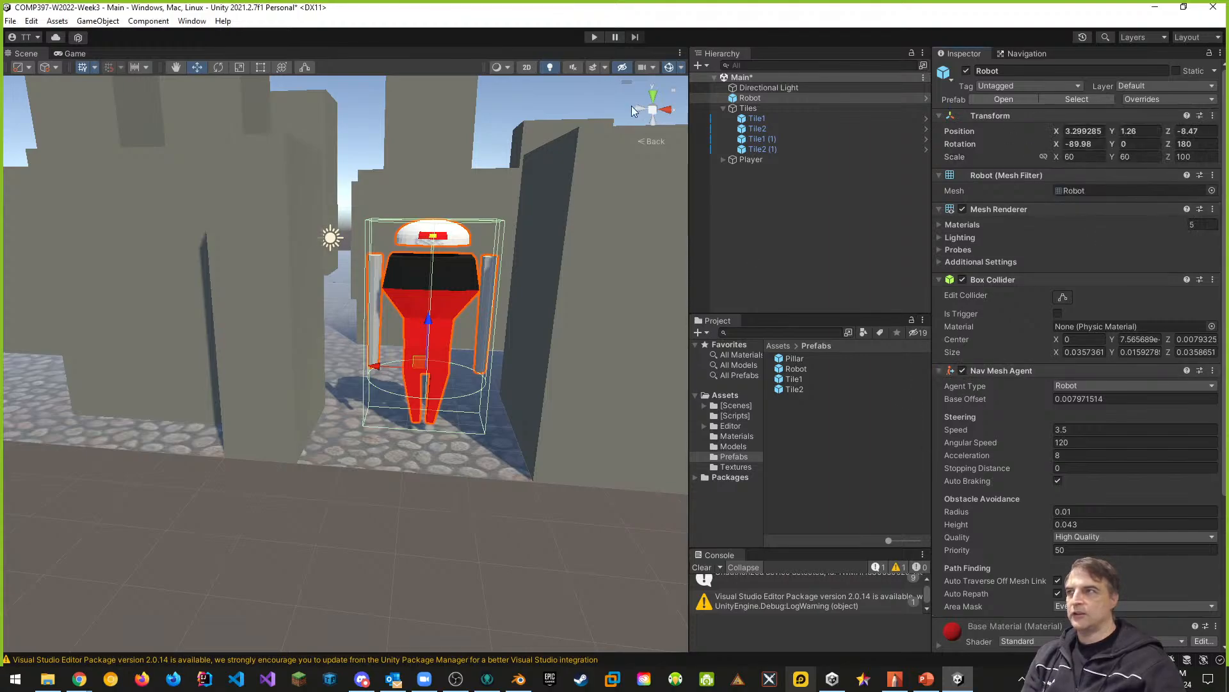
- Play-test the scene, walk the player up to the robot to inspect how it stands, and stop the game
{"action": "left_click", "coordinate": [593, 37]}
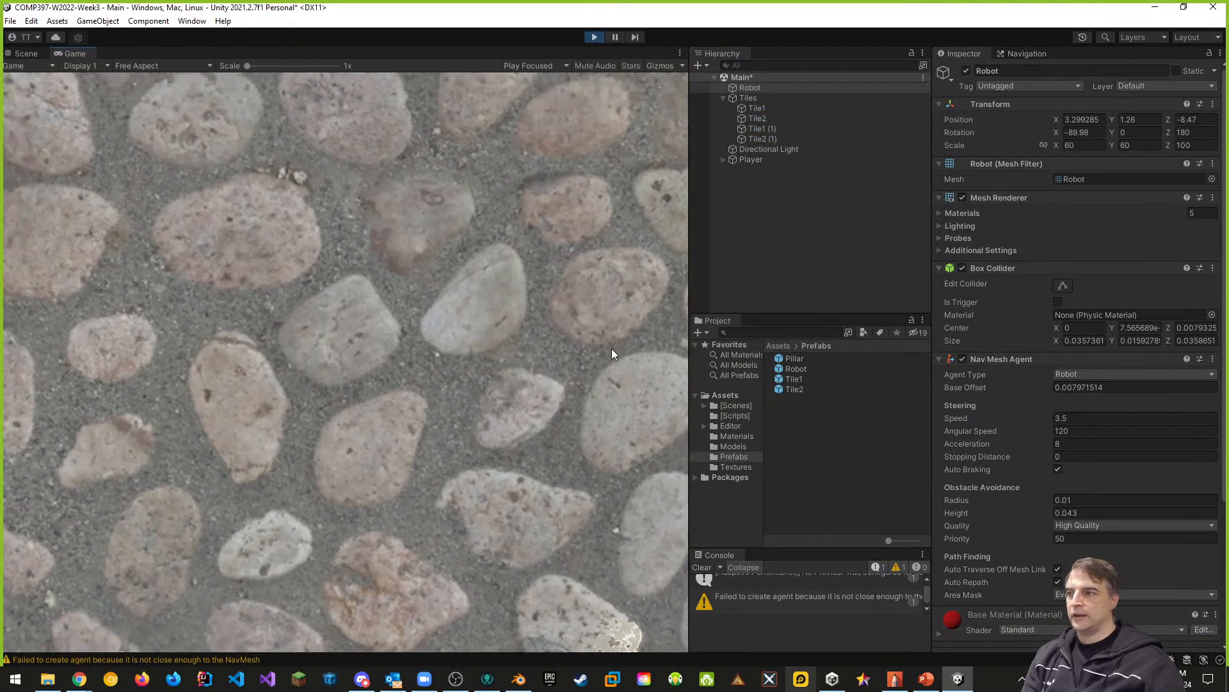
{"action": "left_click", "coordinate": [628, 269]}
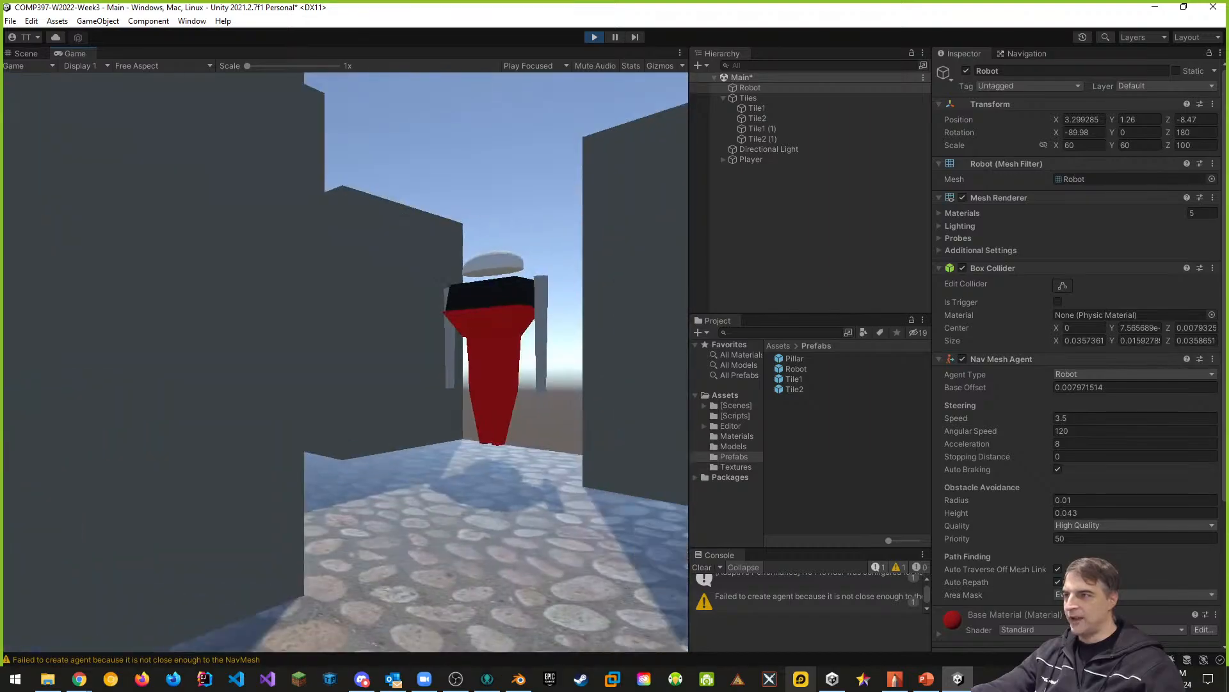
{"action": "key", "text": "w"}
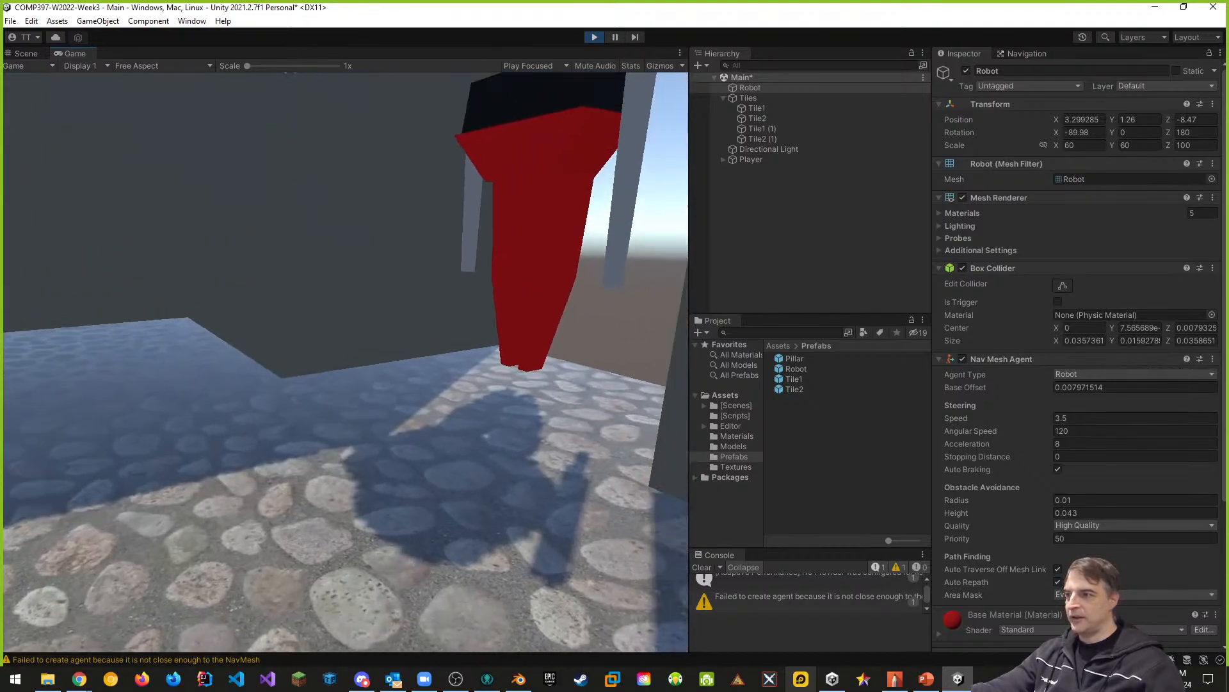
{"action": "key", "text": "Escape"}
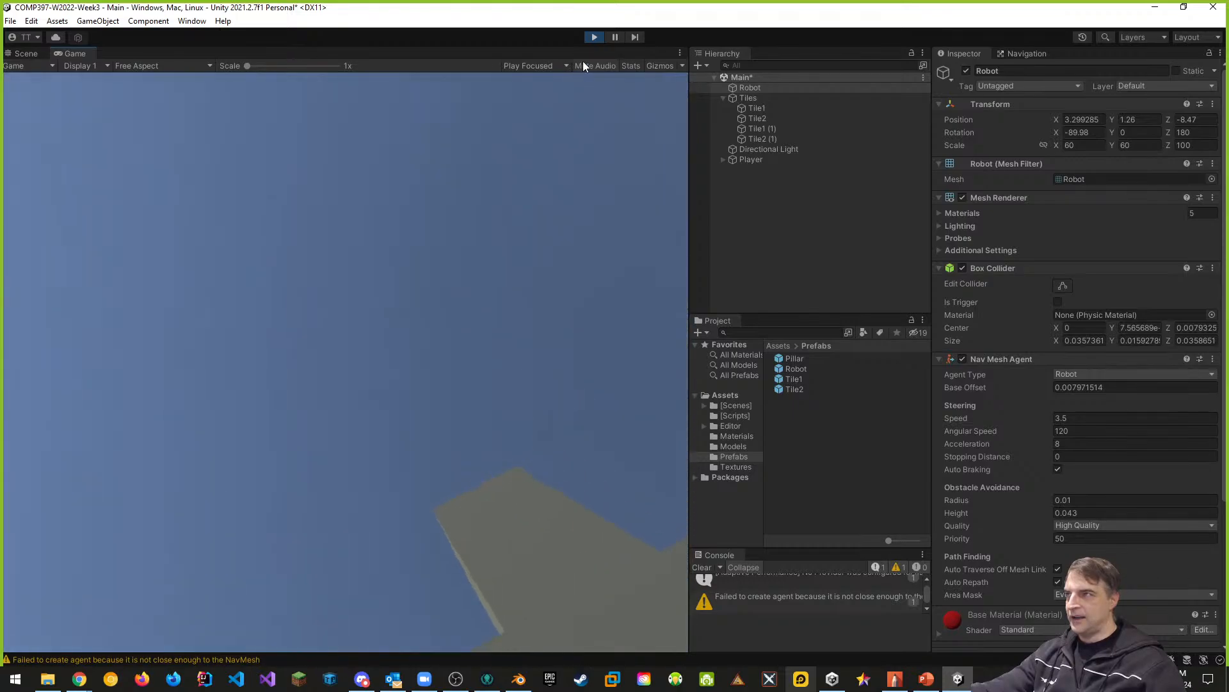
{"action": "left_click", "coordinate": [594, 37]}
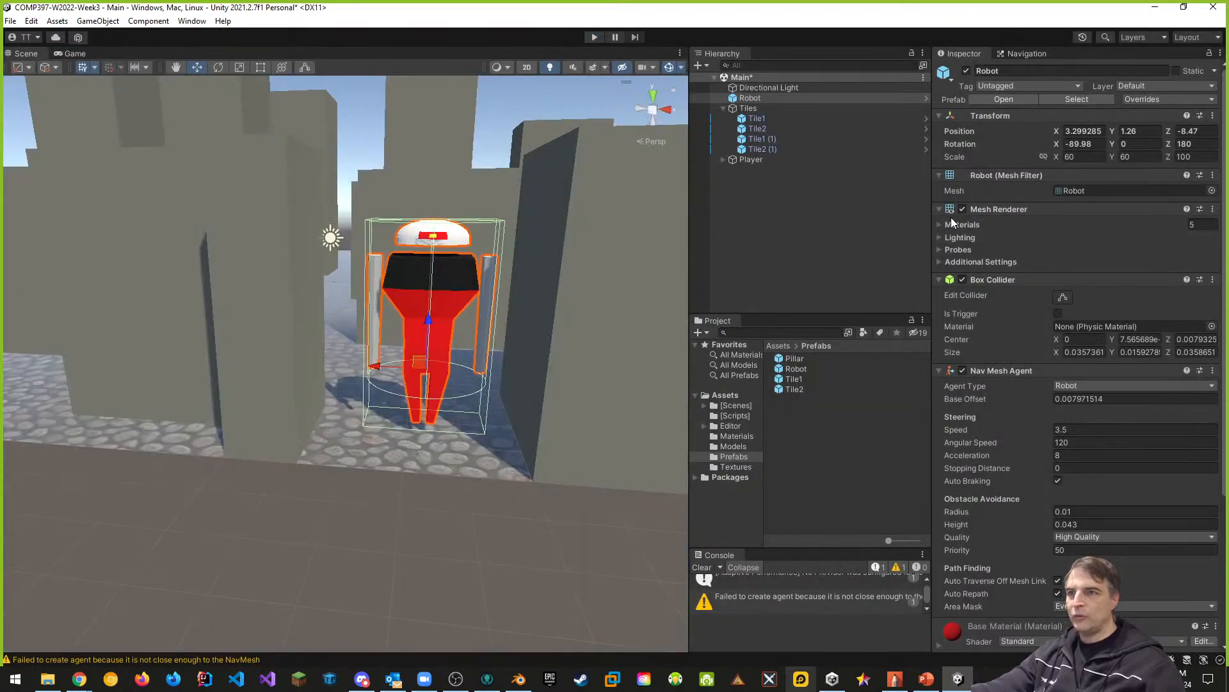
- Collapse the robot's Box Collider component and review its Nav Mesh Agent settings
{"action": "left_click", "coordinate": [939, 279]}
{"action": "left_click", "coordinate": [939, 295]}
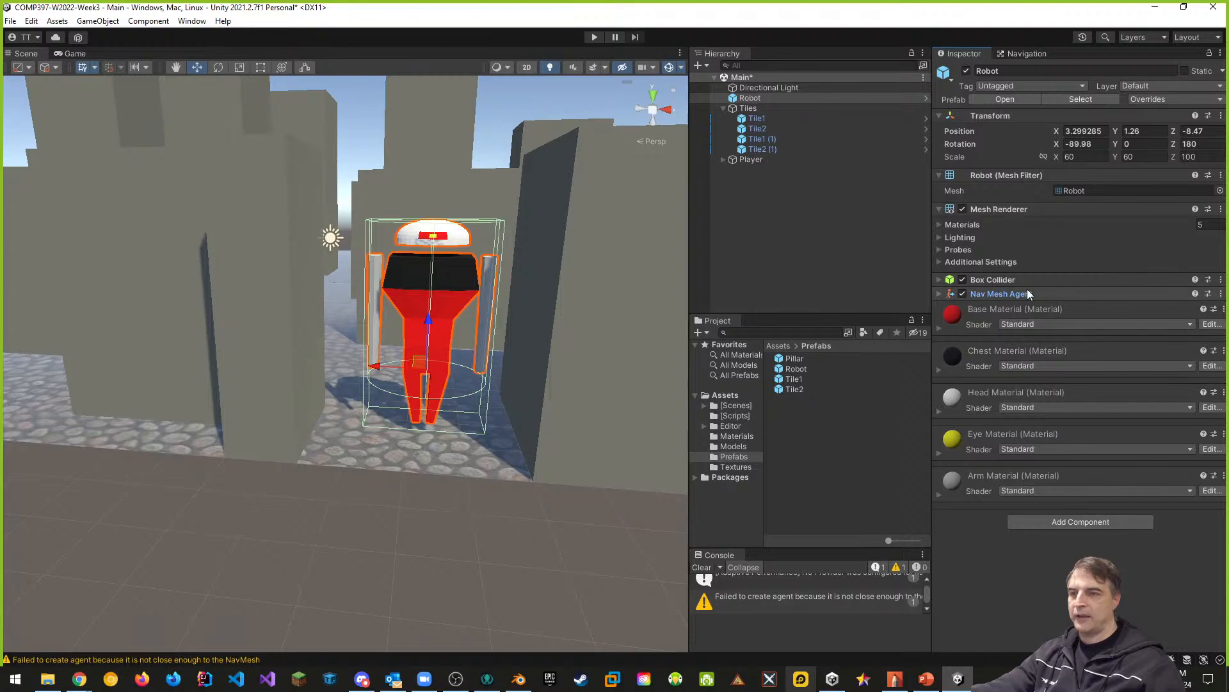
{"action": "left_click", "coordinate": [938, 293]}
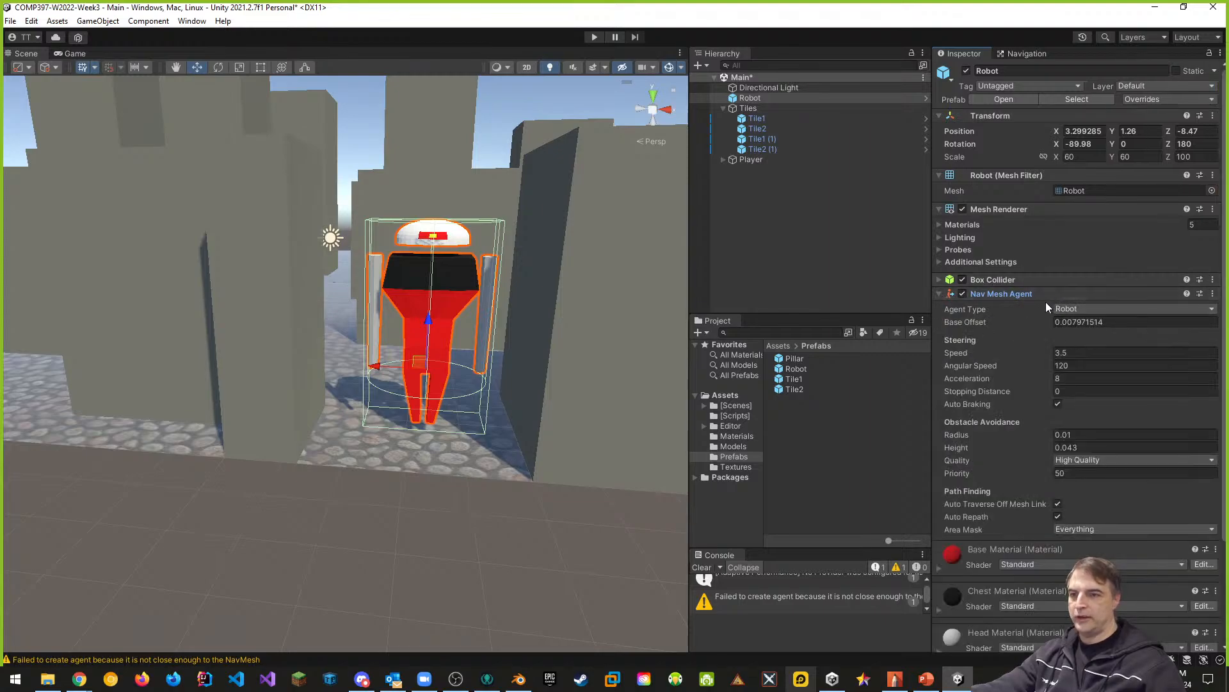
- Create a C# script named EnemyBehaviour in the [Scripts] folder
{"action": "left_click", "coordinate": [735, 416]}
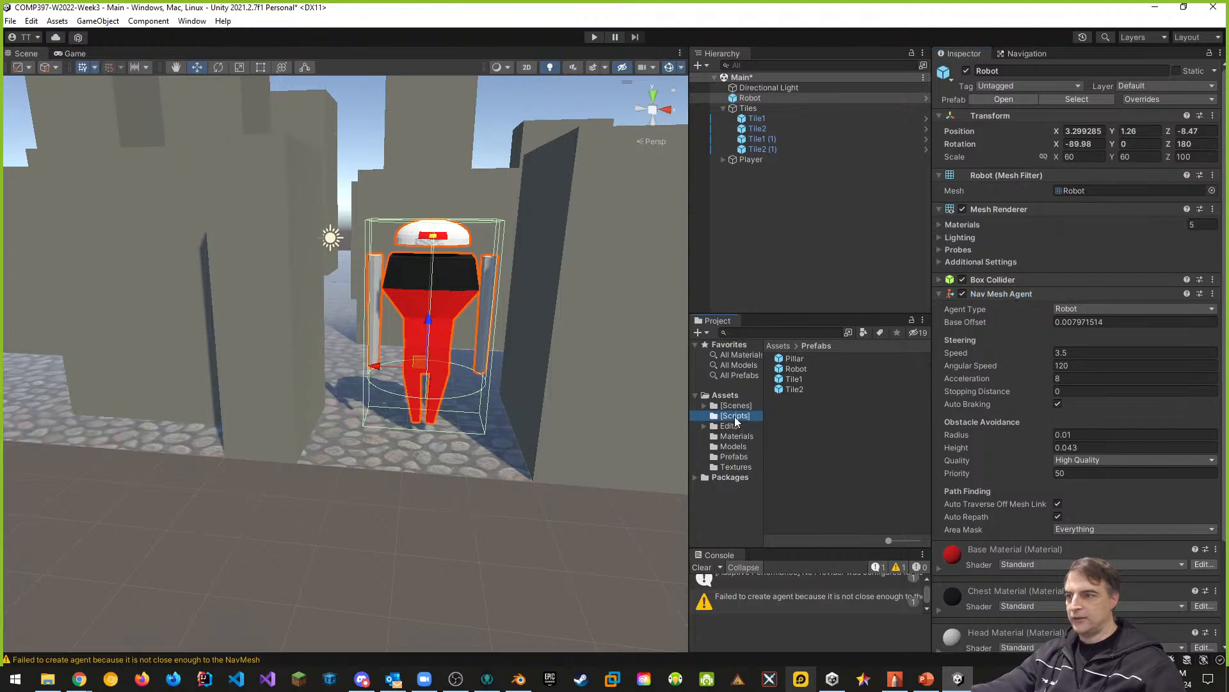
{"action": "right_click", "coordinate": [788, 407]}
{"action": "mouse_move", "coordinate": [829, 58]}
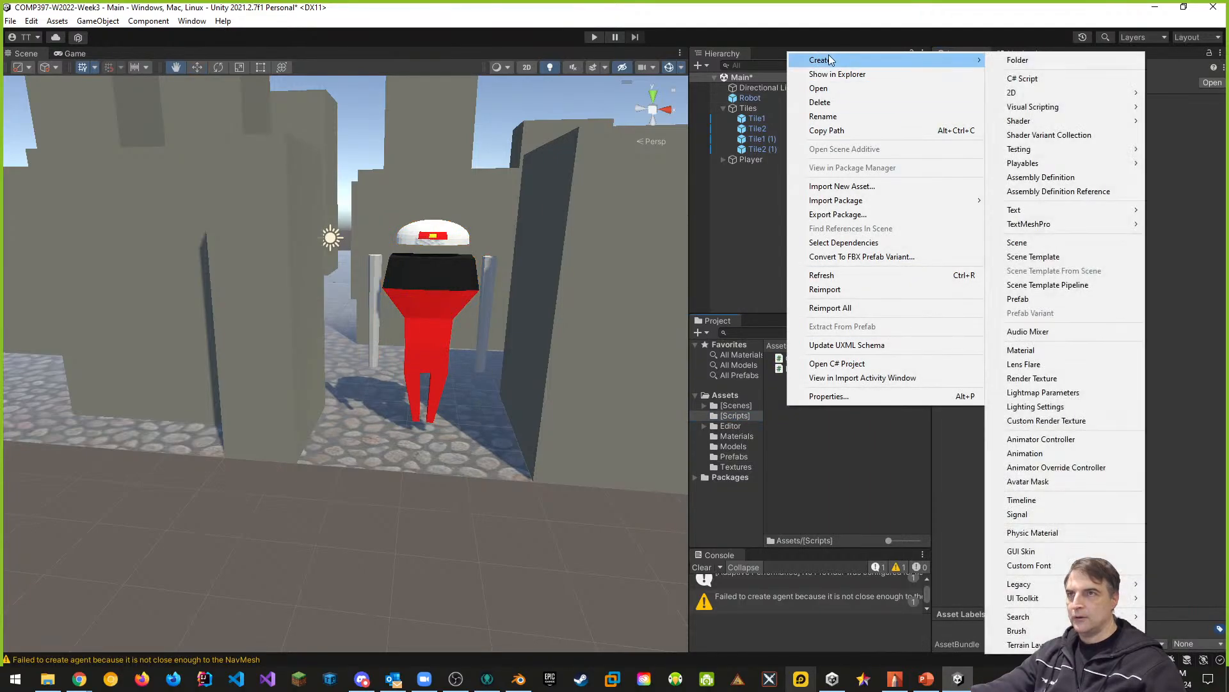
{"action": "left_click", "coordinate": [1024, 78]}
{"action": "type", "text": "Enemy"}
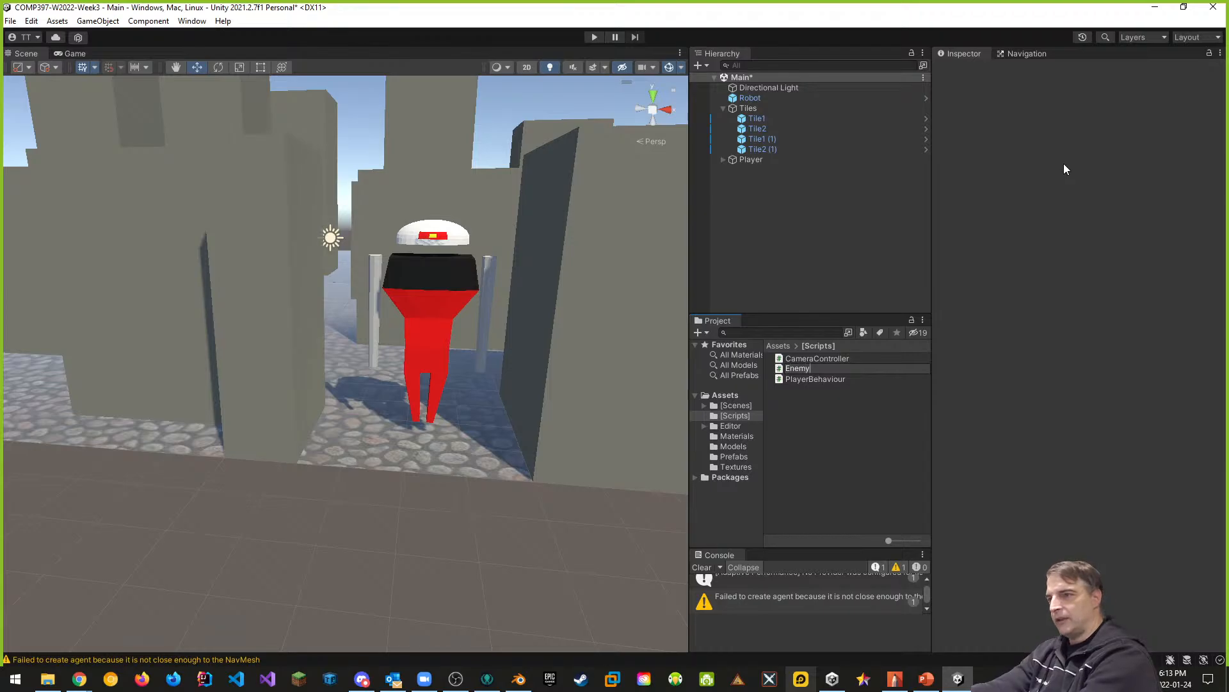
{"action": "type", "text": "Behaviour"}
{"action": "key", "text": "Return"}
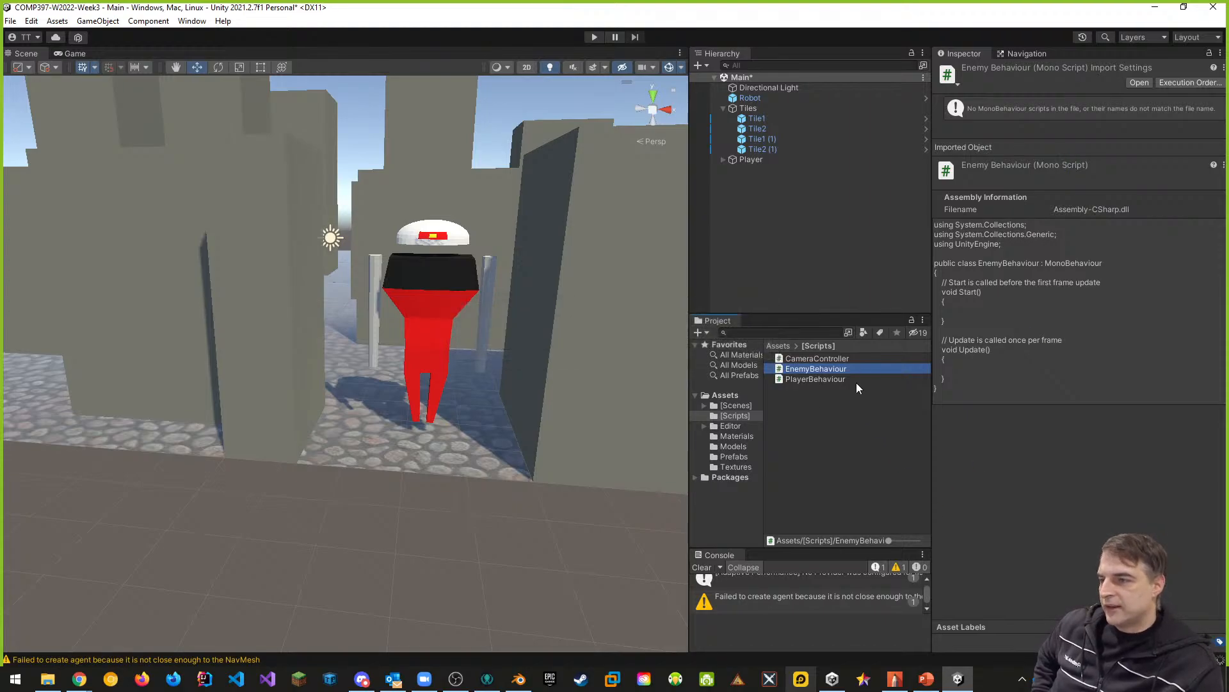
- Collapse the Nav Mesh Agent component and attach the EnemyBehaviour script to the Robot in the scene
{"action": "left_click", "coordinate": [762, 99]}
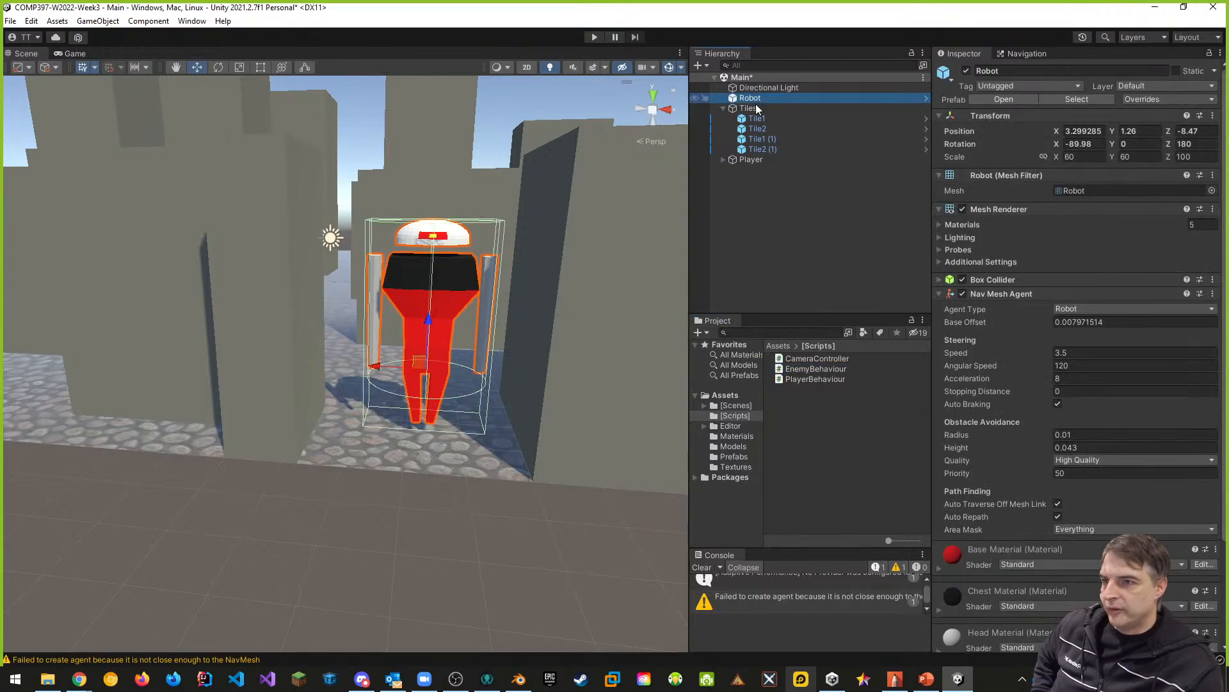
{"action": "left_click", "coordinate": [939, 294]}
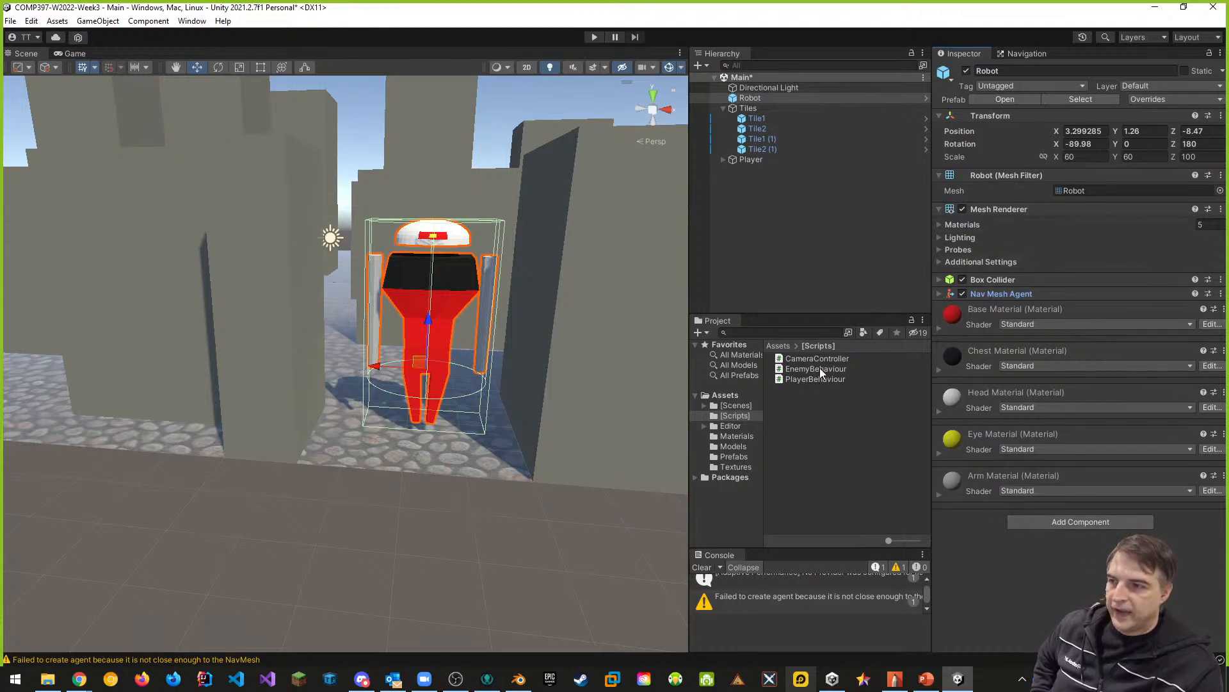
{"action": "left_click_drag", "start_coordinate": [820, 367], "coordinate": [1065, 524]}
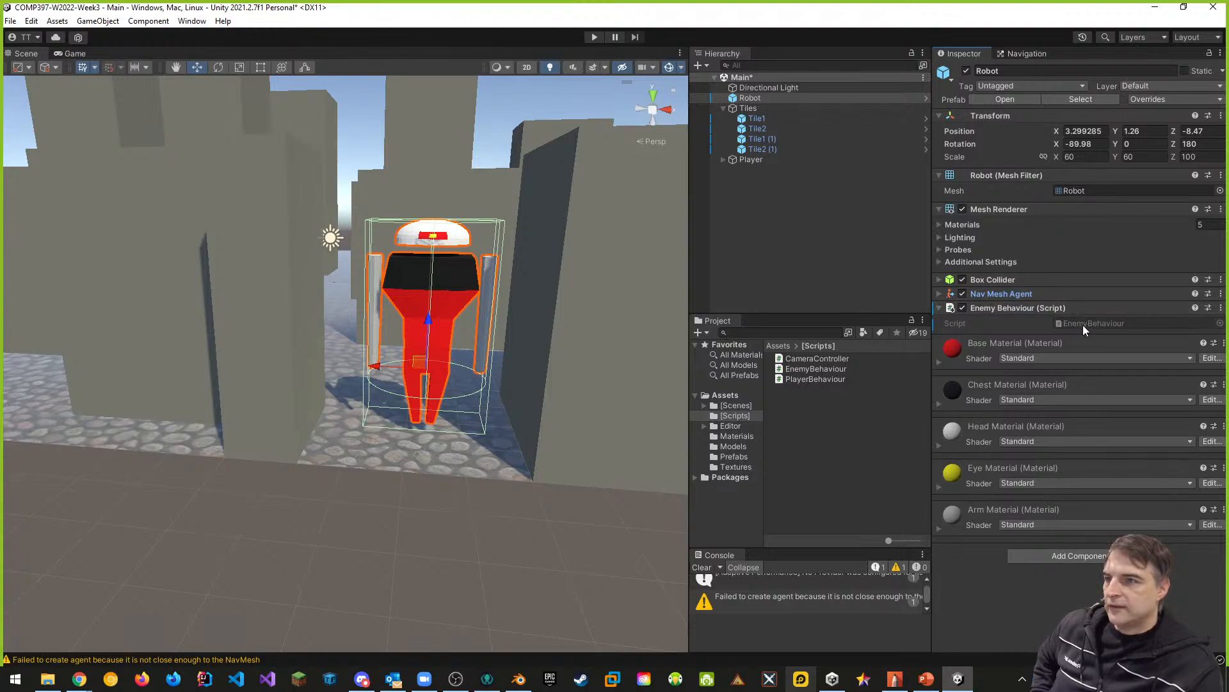
- Open the EnemyBehaviour script in Visual Studio and add a blank line below the class's opening brace
{"action": "double_click", "coordinate": [808, 371]}
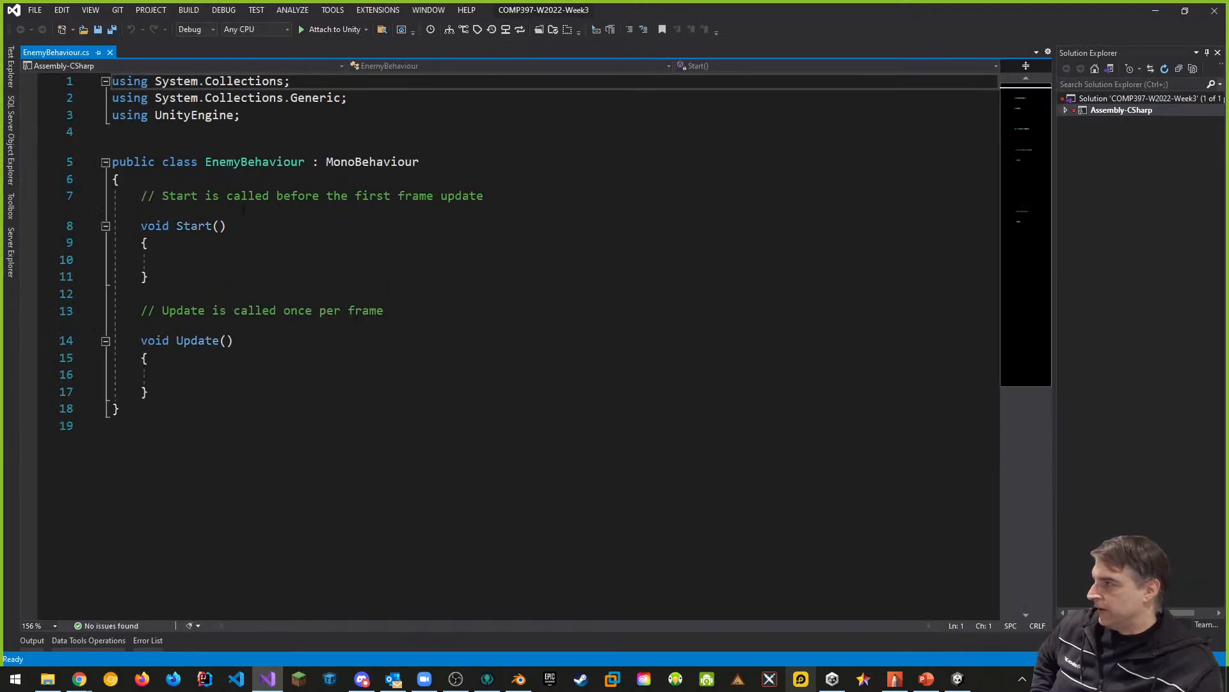
{"action": "left_click", "coordinate": [187, 180]}
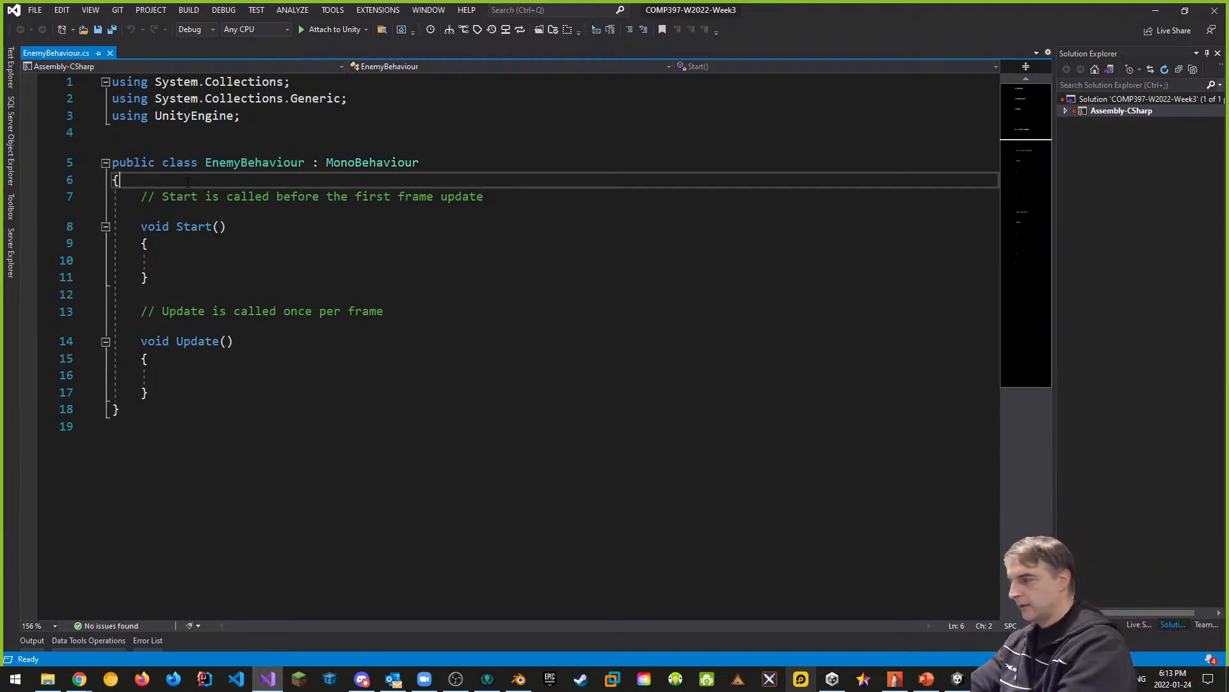
{"action": "key", "text": "Return"}
{"action": "type", "text": "u"}
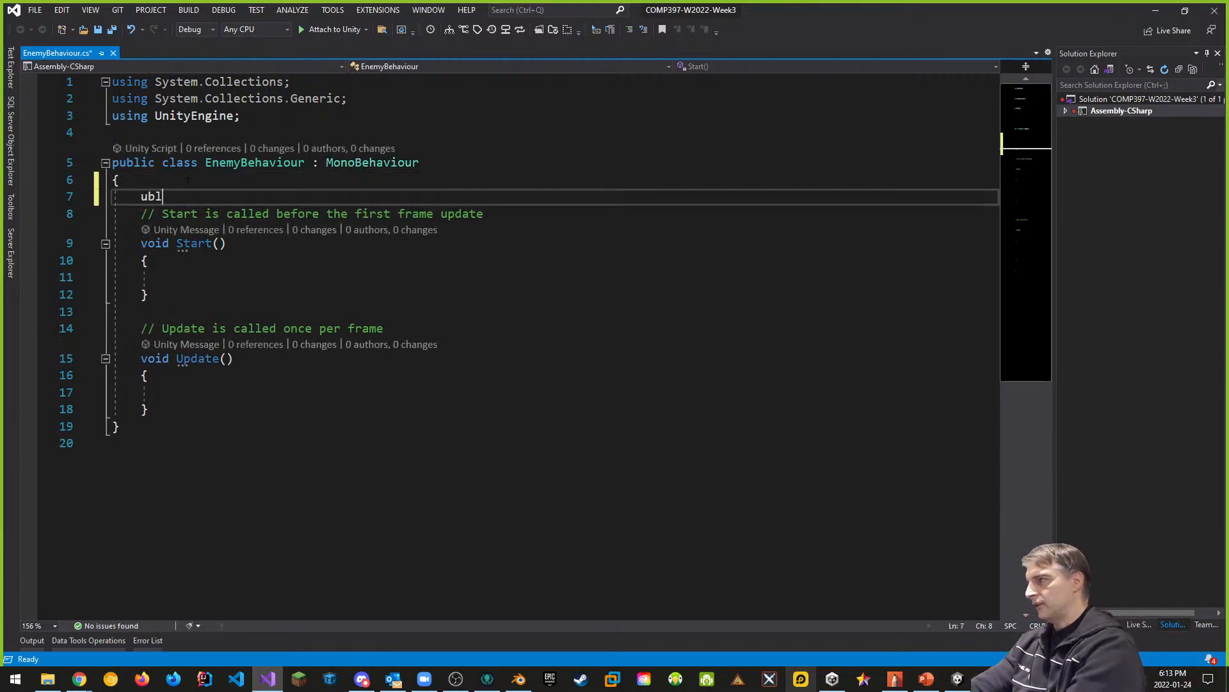
{"action": "key", "text": "BackSpace"}
{"action": "type", "text": "public"}
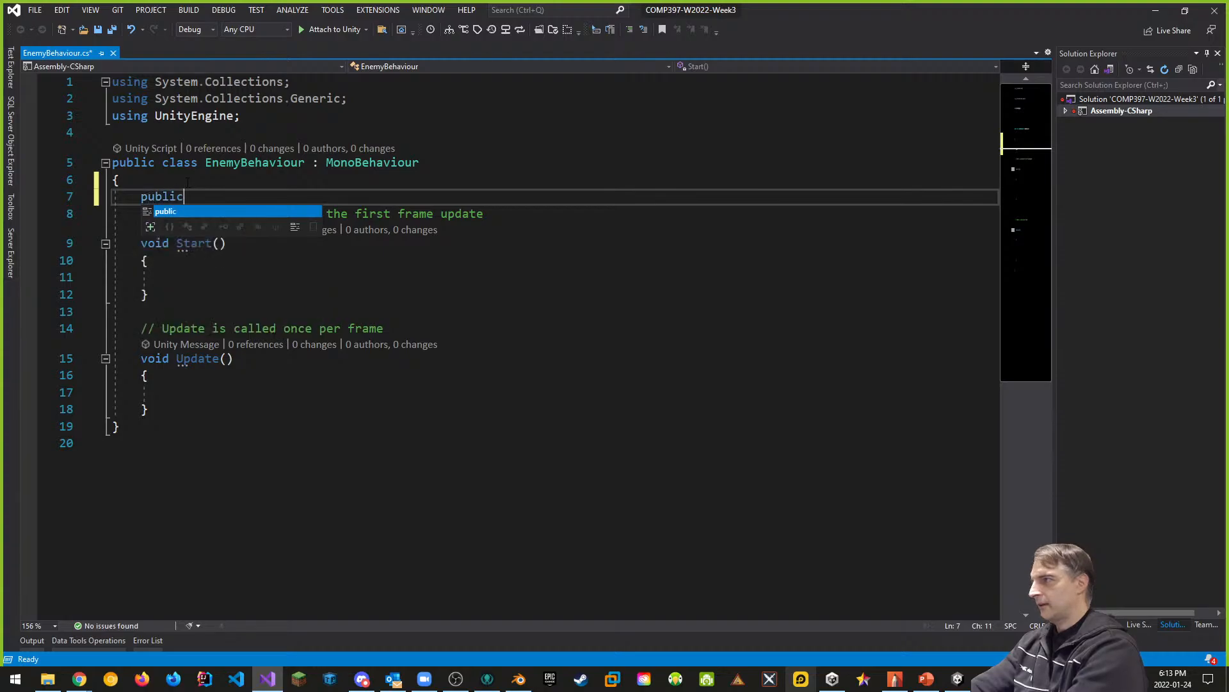
{"action": "type", "text": " Nav"}
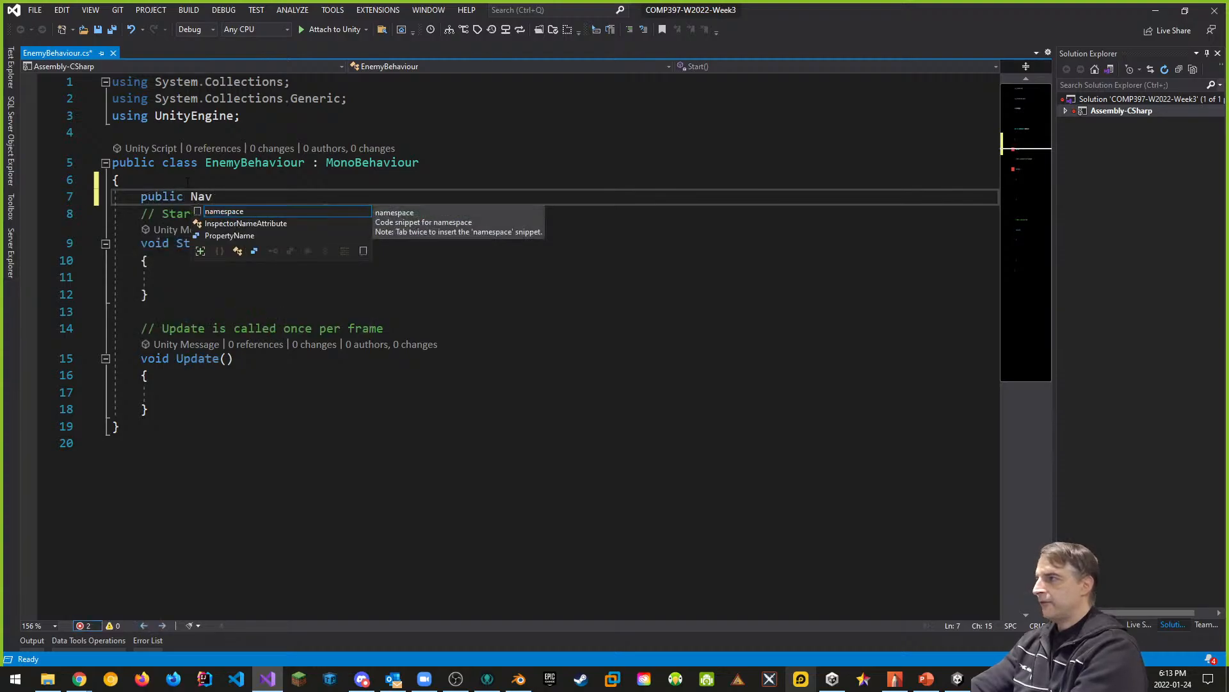
{"action": "key", "text": "BackSpace"}
{"action": "key", "text": "BackSpace"}
{"action": "key", "text": "BackSpace"}
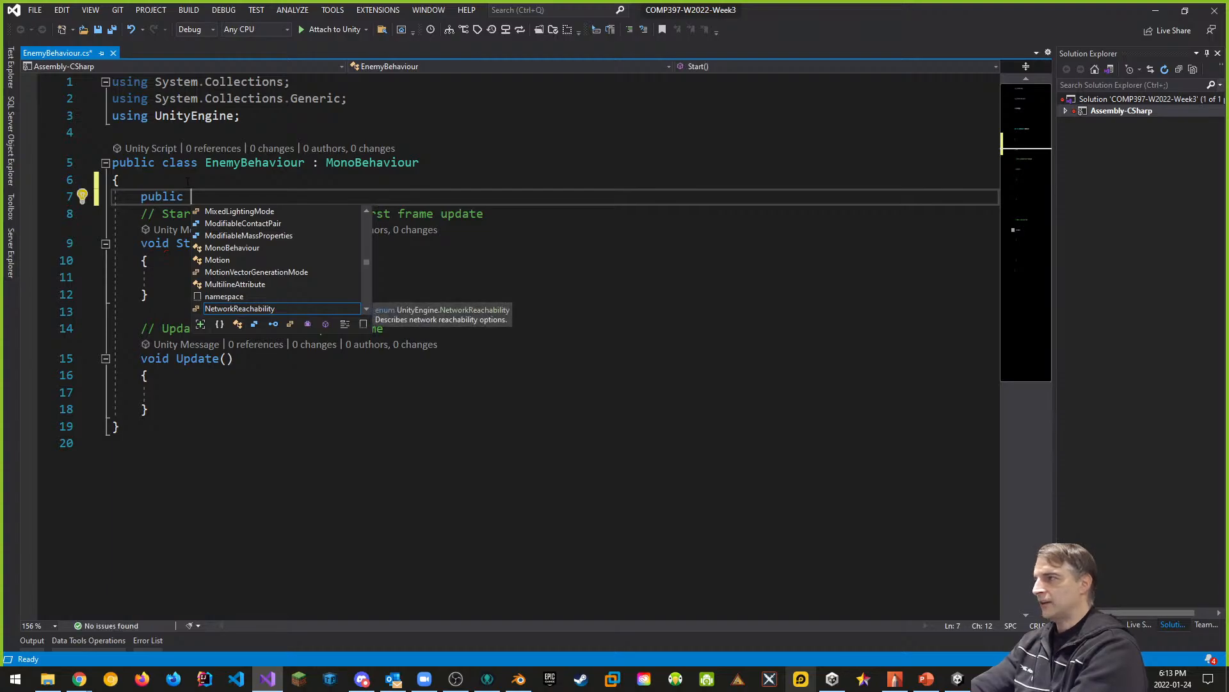
{"action": "key", "text": "BackSpace"}
{"action": "key", "text": "BackSpace"}
{"action": "key", "text": "BackSpace"}
{"action": "key", "text": "BackSpace"}
{"action": "key", "text": "BackSpace"}
{"action": "key", "text": "BackSpace"}
{"action": "key", "text": "BackSpace"}
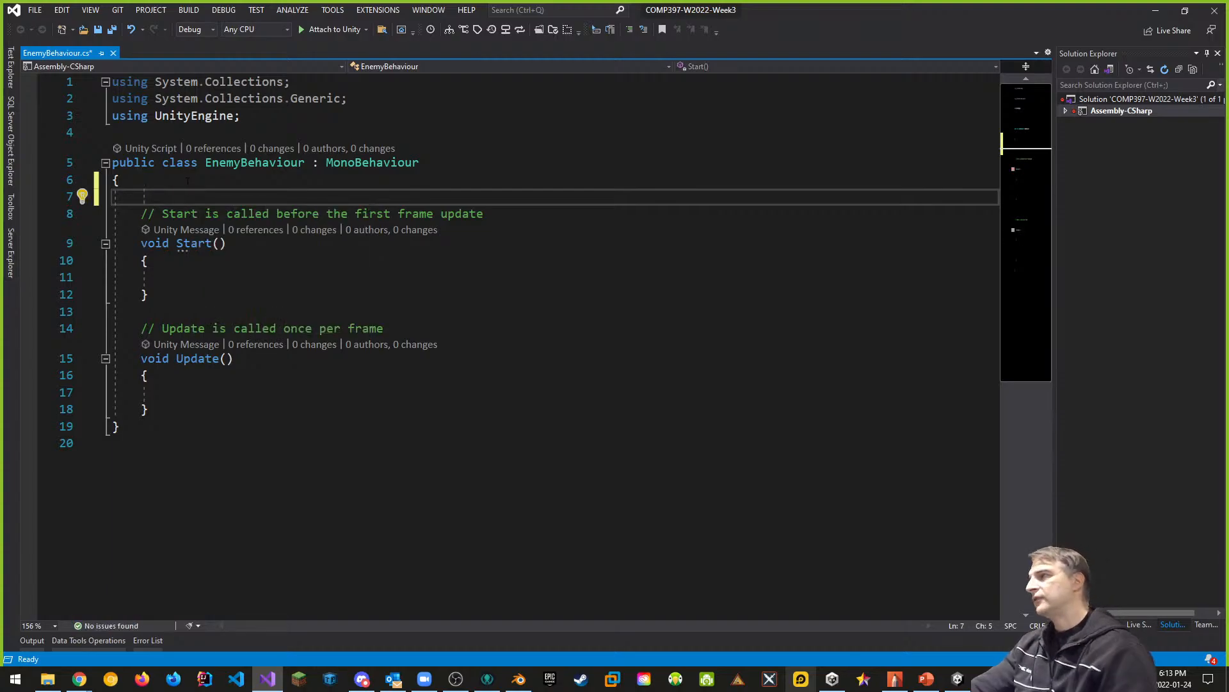
- Add the directive "using UnityEngine.AI;" below the existing using lines of the EnemyBehaviour script
{"action": "left_click", "coordinate": [265, 114]}
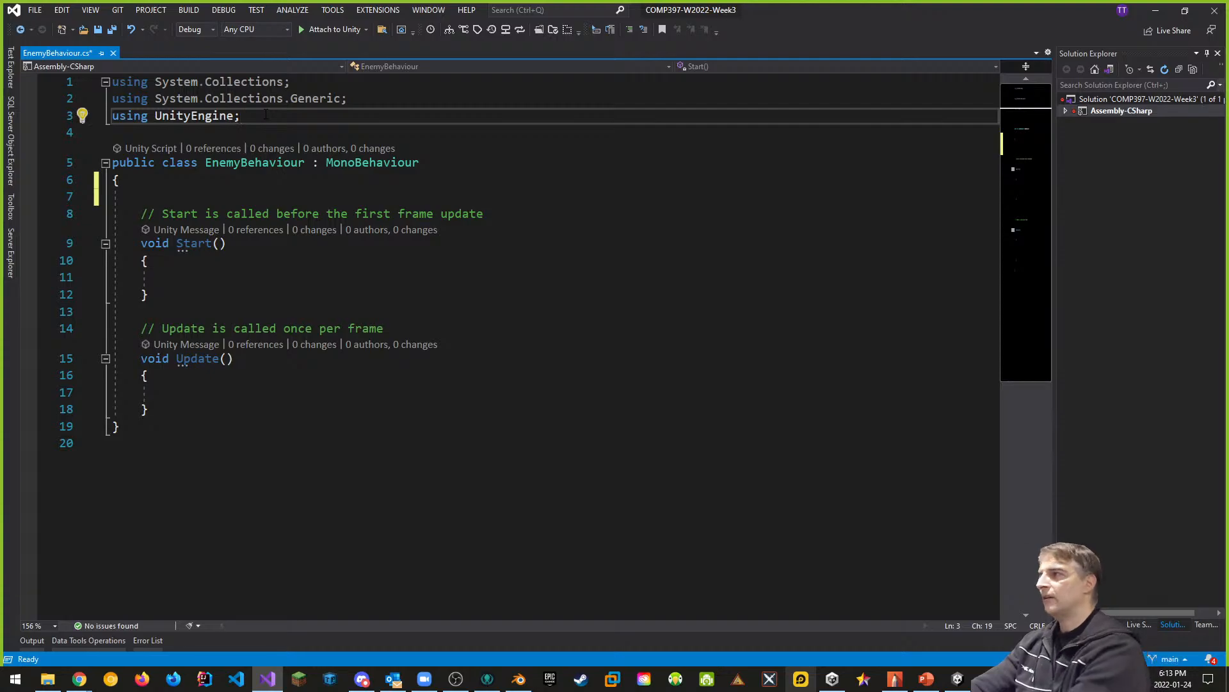
{"action": "key", "text": "Return"}
{"action": "type", "text": "using U"}
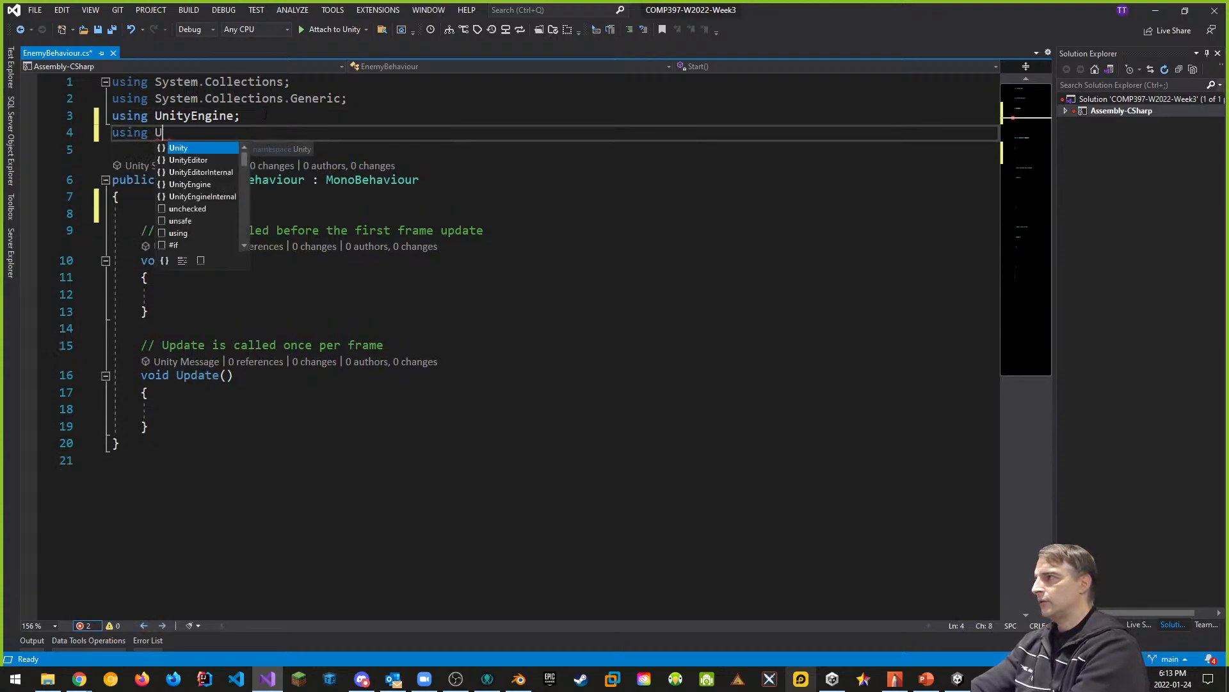
{"action": "type", "text": "ni"}
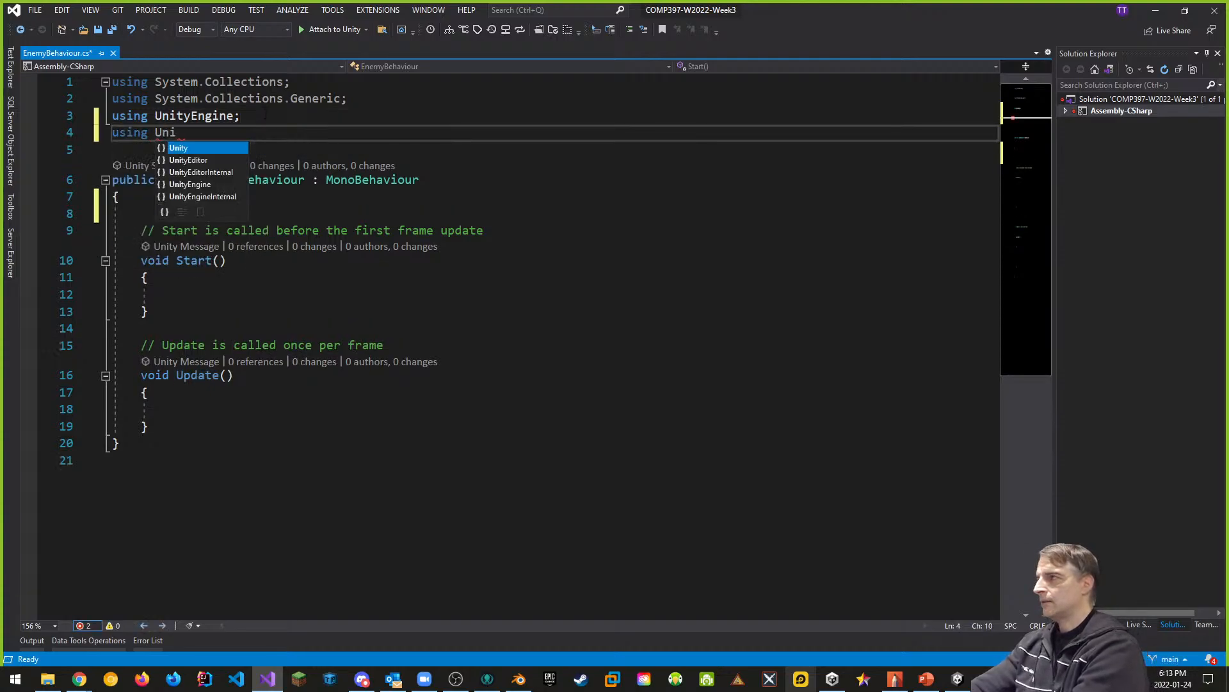
{"action": "key", "text": "Down"}
{"action": "key", "text": "Down"}
{"action": "key", "text": "Down"}
{"action": "key", "text": "Tab"}
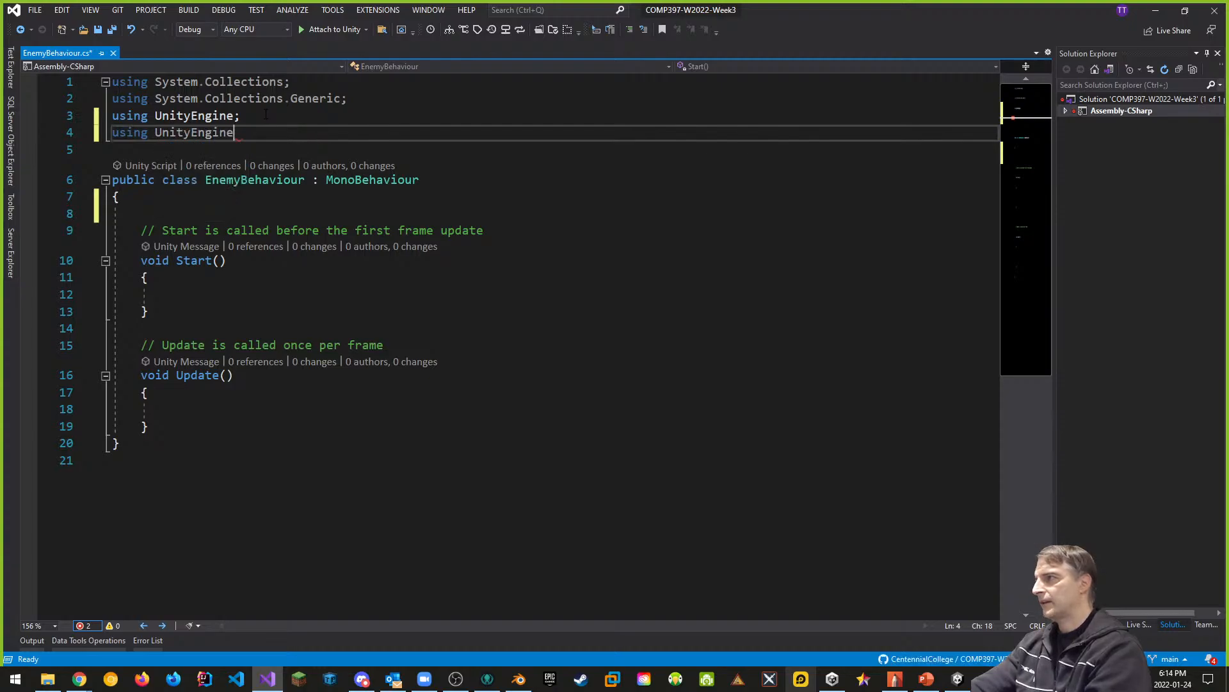
{"action": "type", "text": "."}
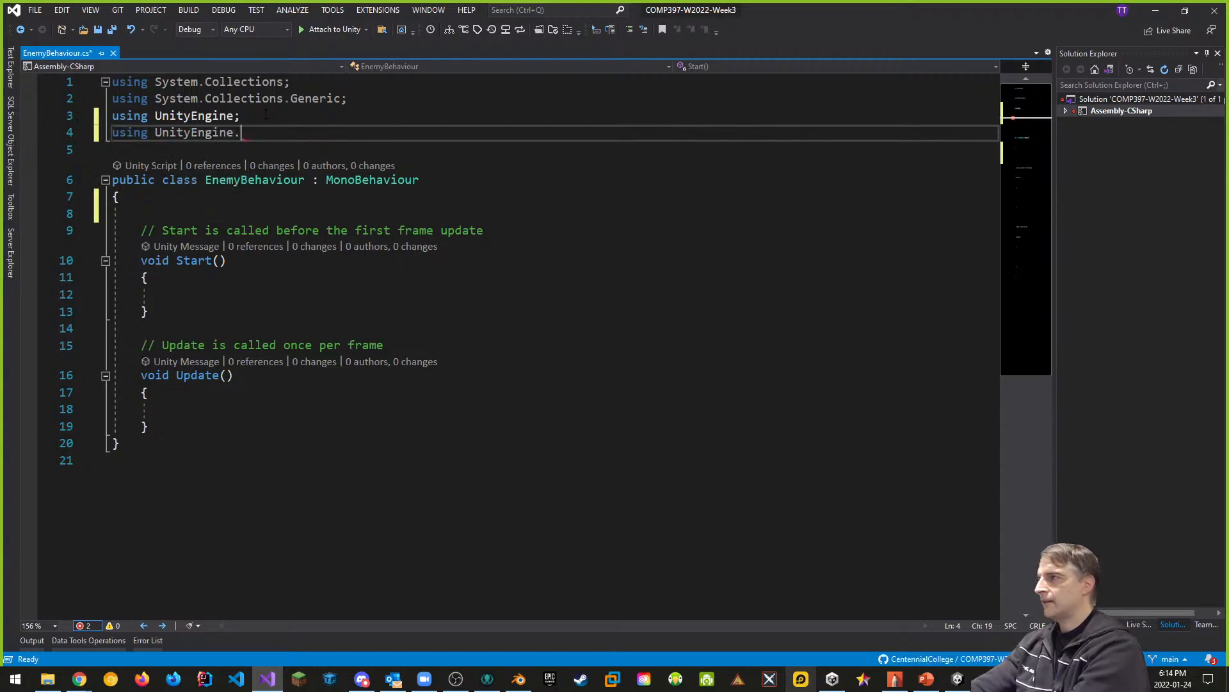
{"action": "type", "text": "A"}
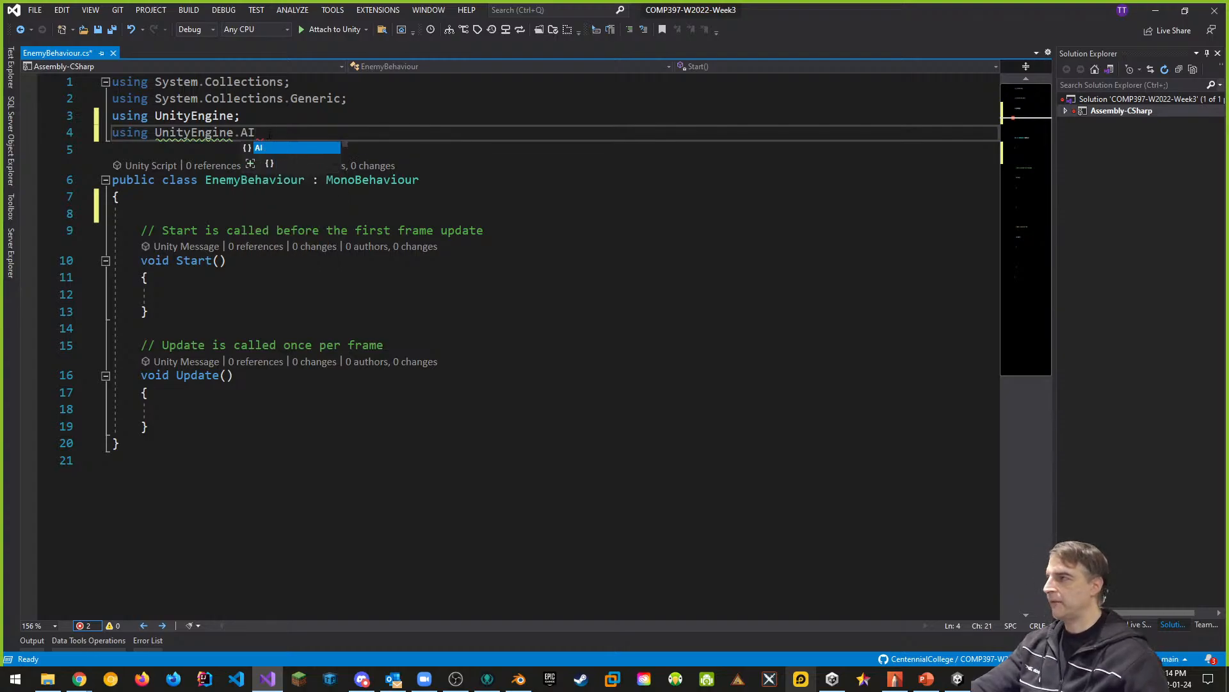
{"action": "type", "text": "I"}
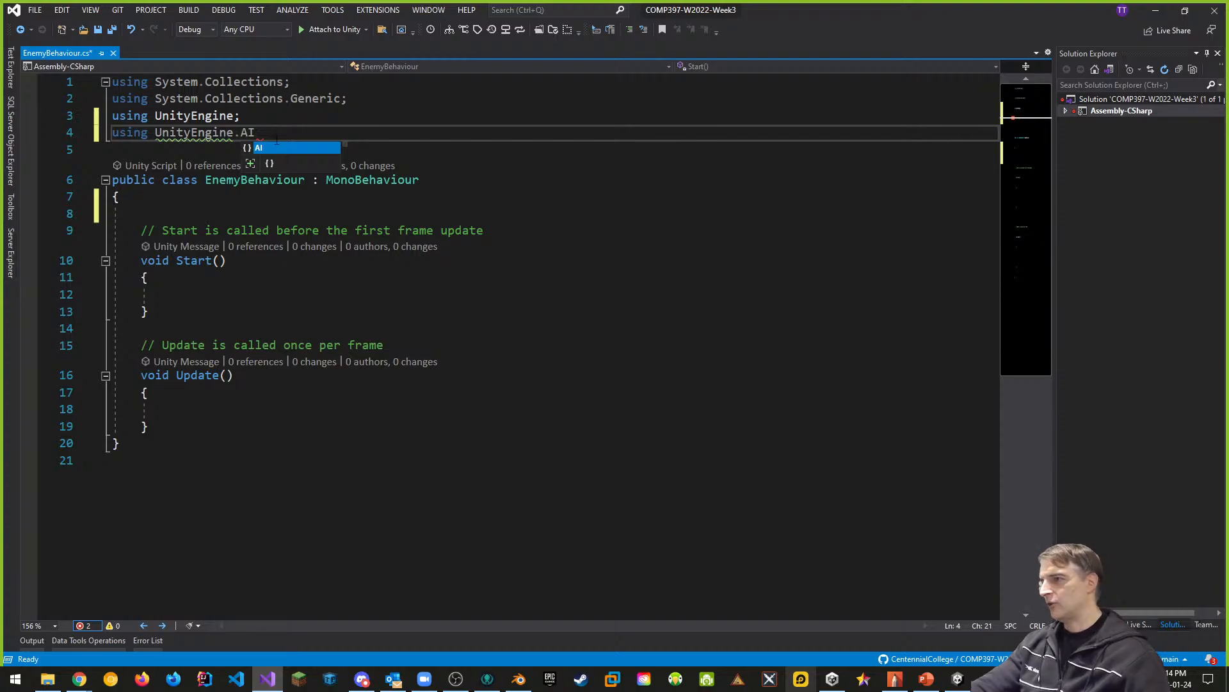
{"action": "type", "text": ";"}
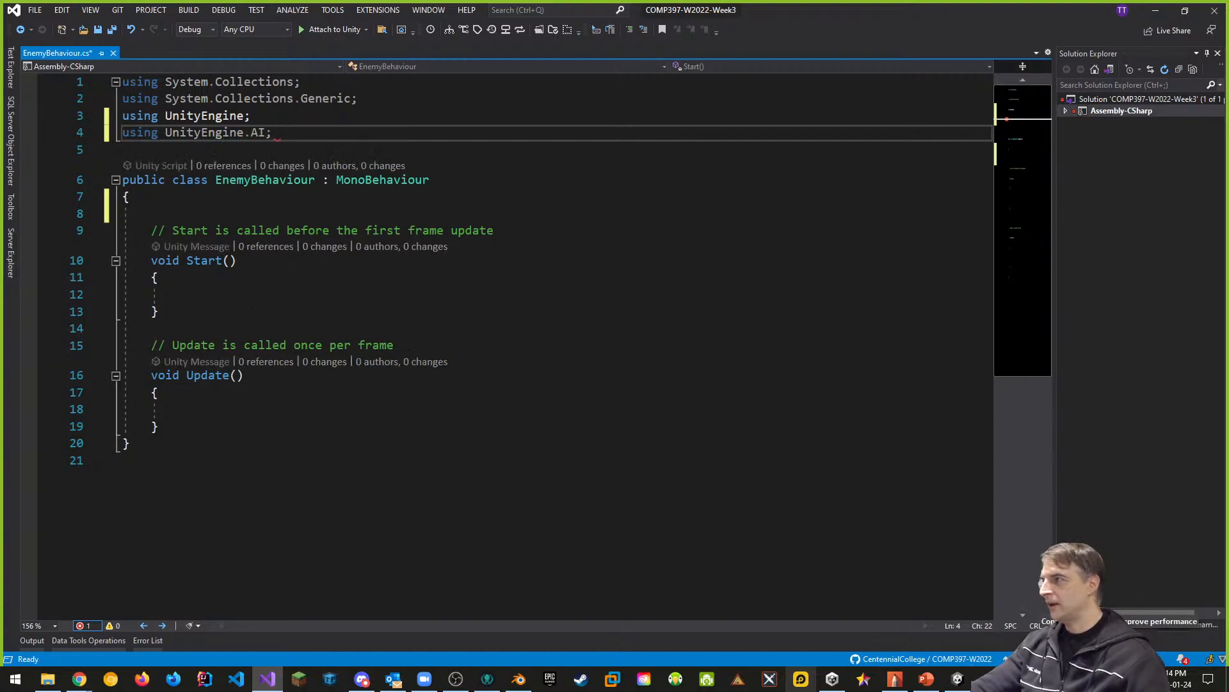
- Declare the field "public NavMeshAgent agent;" on the blank line at the start of the EnemyBehaviour class
{"action": "left_click", "coordinate": [212, 201]}
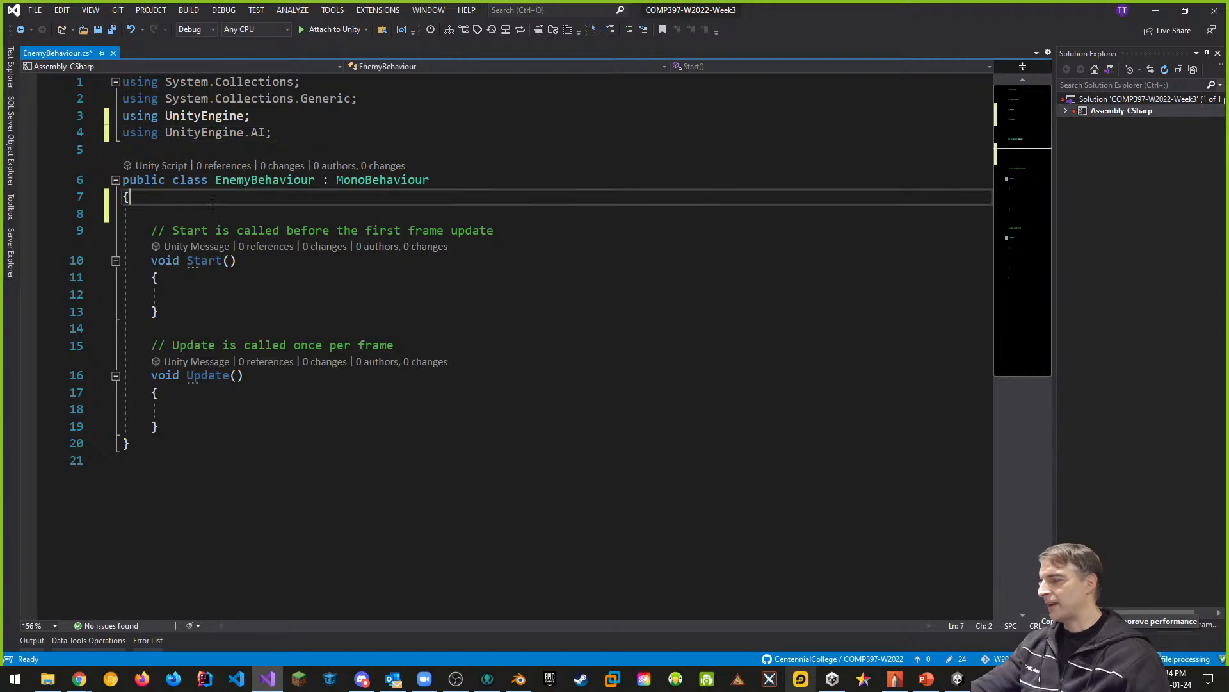
{"action": "left_click", "coordinate": [212, 208]}
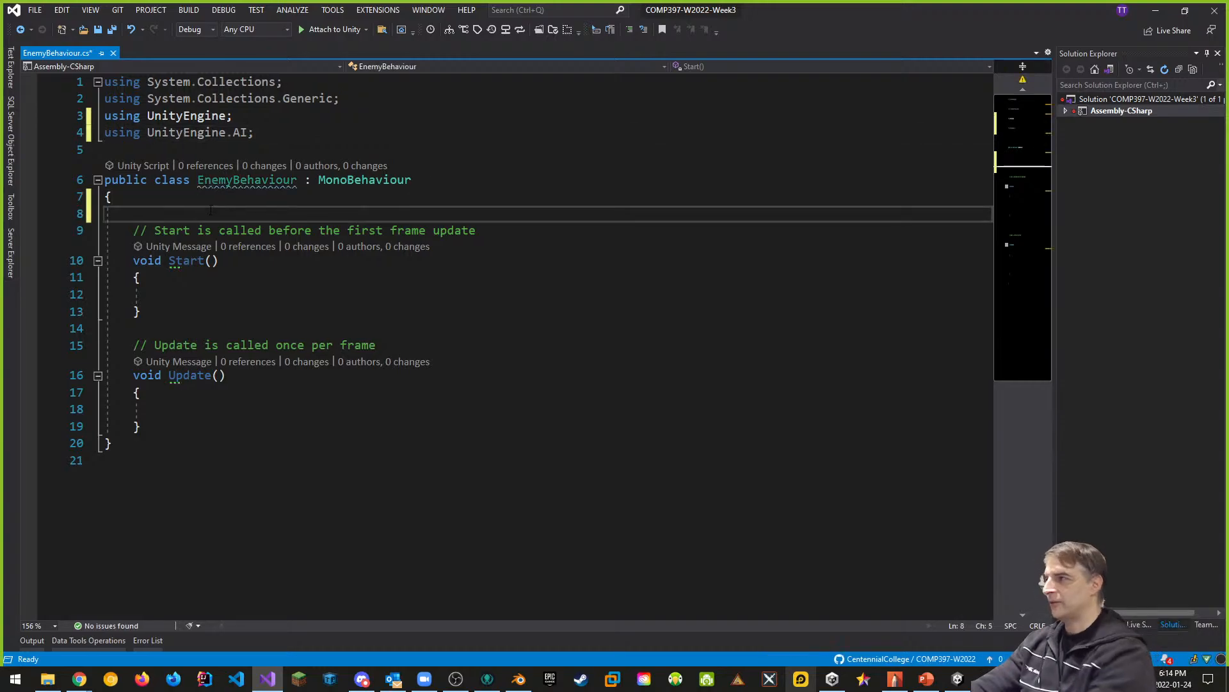
{"action": "type", "text": "publoic"}
{"action": "key", "text": "BackSpace"}
{"action": "key", "text": "BackSpace"}
{"action": "key", "text": "BackSpace"}
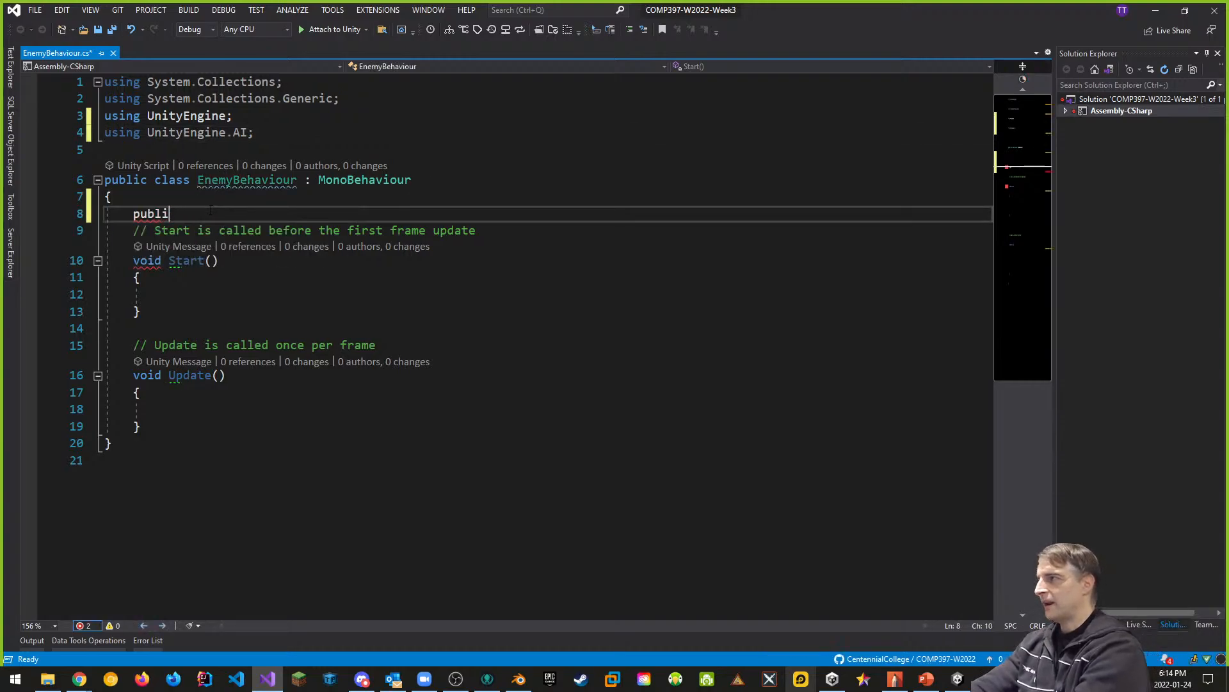
{"action": "type", "text": "ic Nav"}
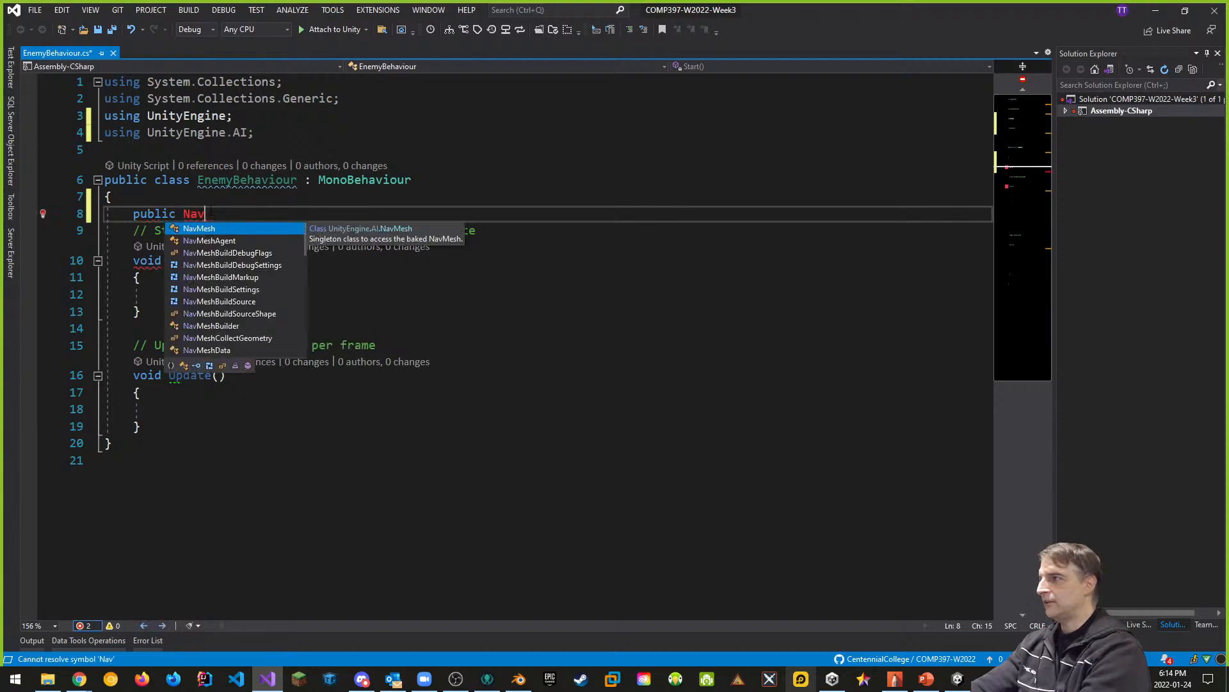
{"action": "key", "text": "Down"}
{"action": "key", "text": "Tab"}
{"action": "type", "text": "agent"}
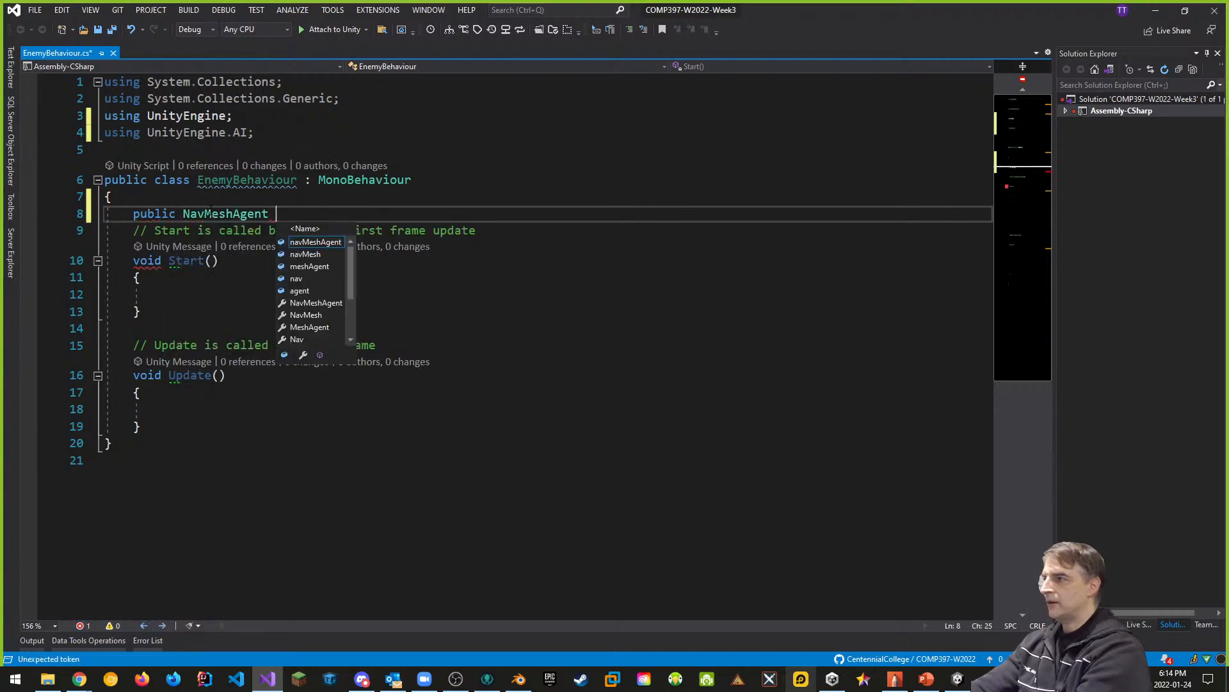
{"action": "type", "text": ";"}
{"action": "key", "text": "Return"}
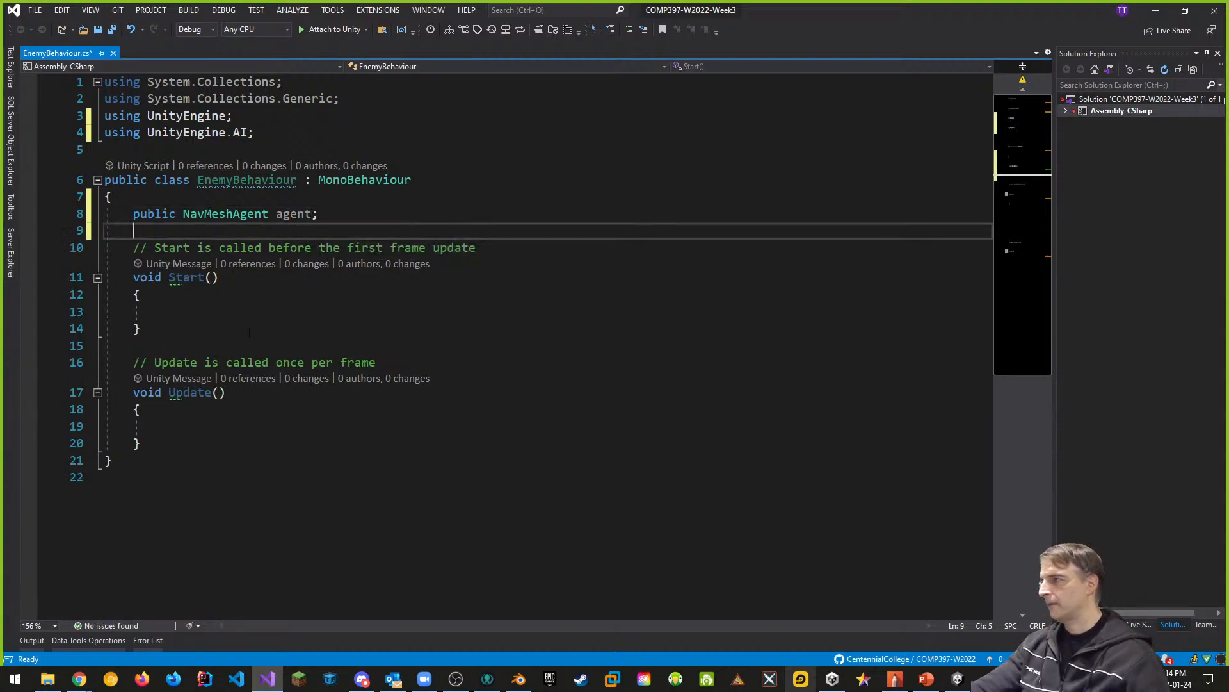
- Begin a statement in the Update() method with "agent" and try looking up a member beginning with "tar"
{"action": "left_click", "coordinate": [180, 313]}
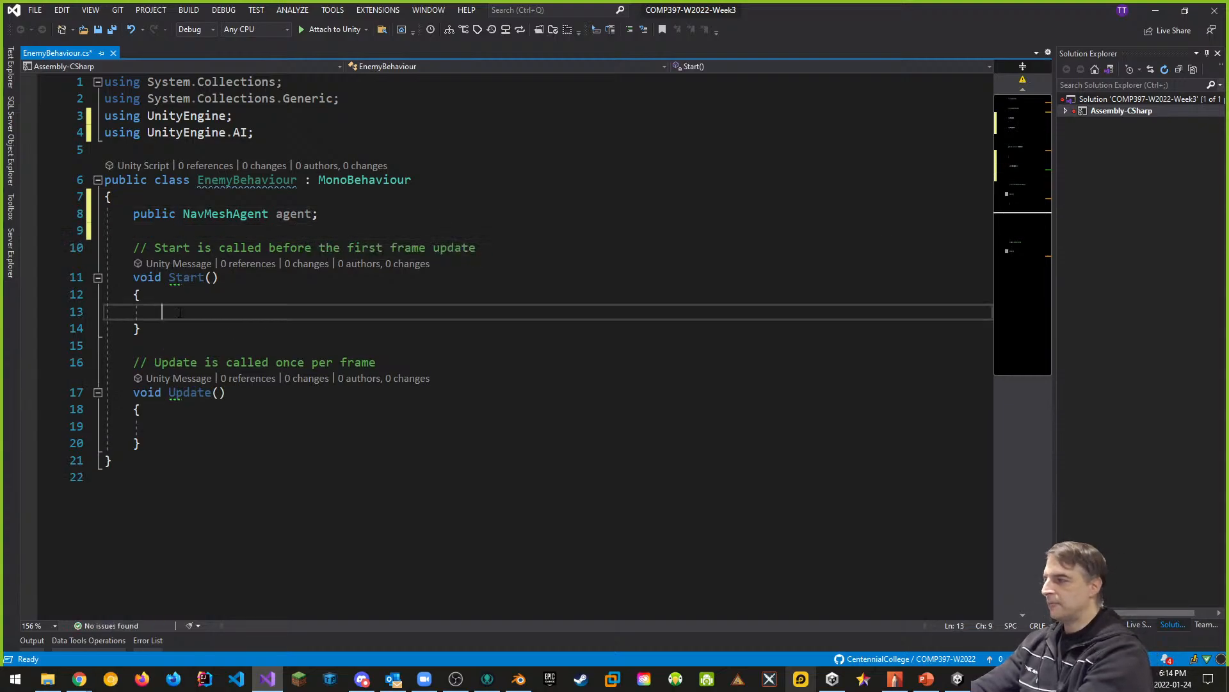
{"action": "key", "text": "Down"}
{"action": "key", "text": "Down"}
{"action": "key", "text": "Down"}
{"action": "key", "text": "Down"}
{"action": "key", "text": "Down"}
{"action": "key", "text": "Down"}
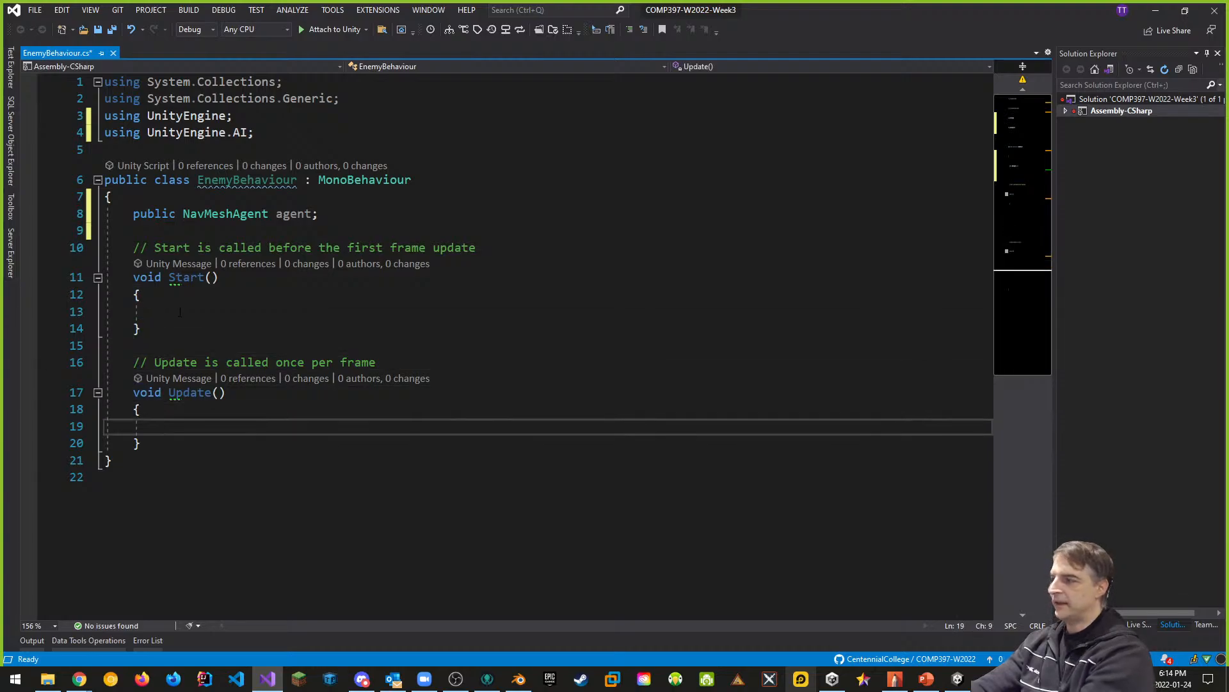
{"action": "type", "text": "agent."}
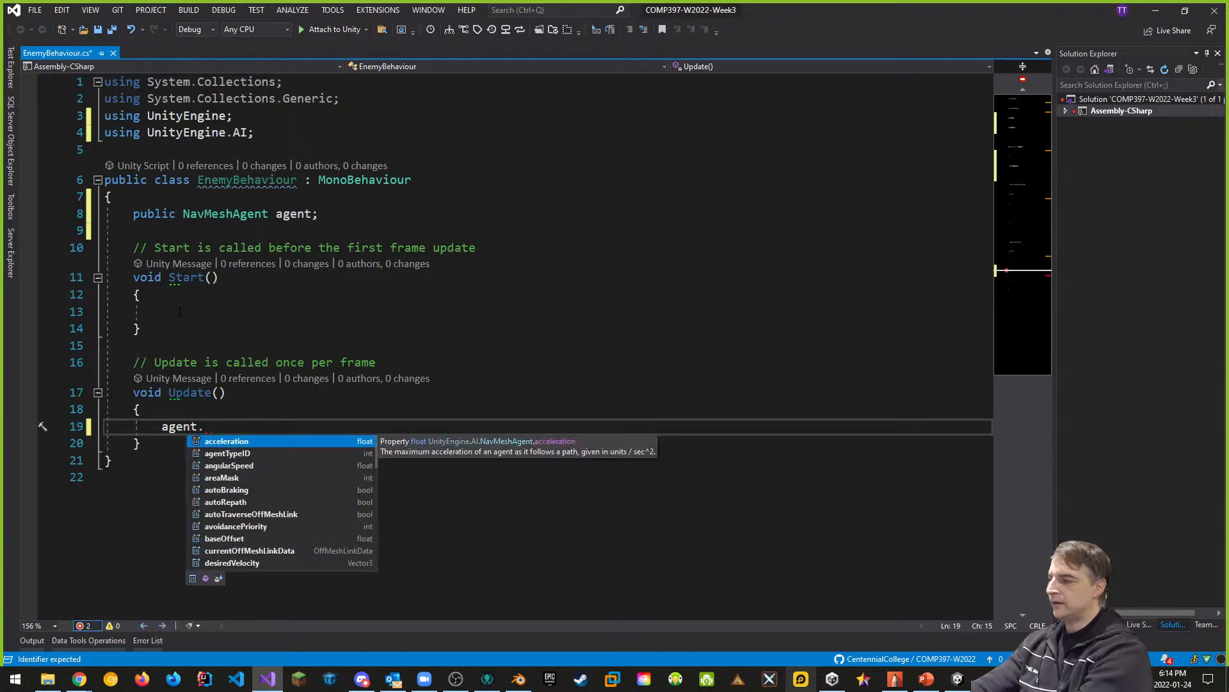
{"action": "type", "text": "tar"}
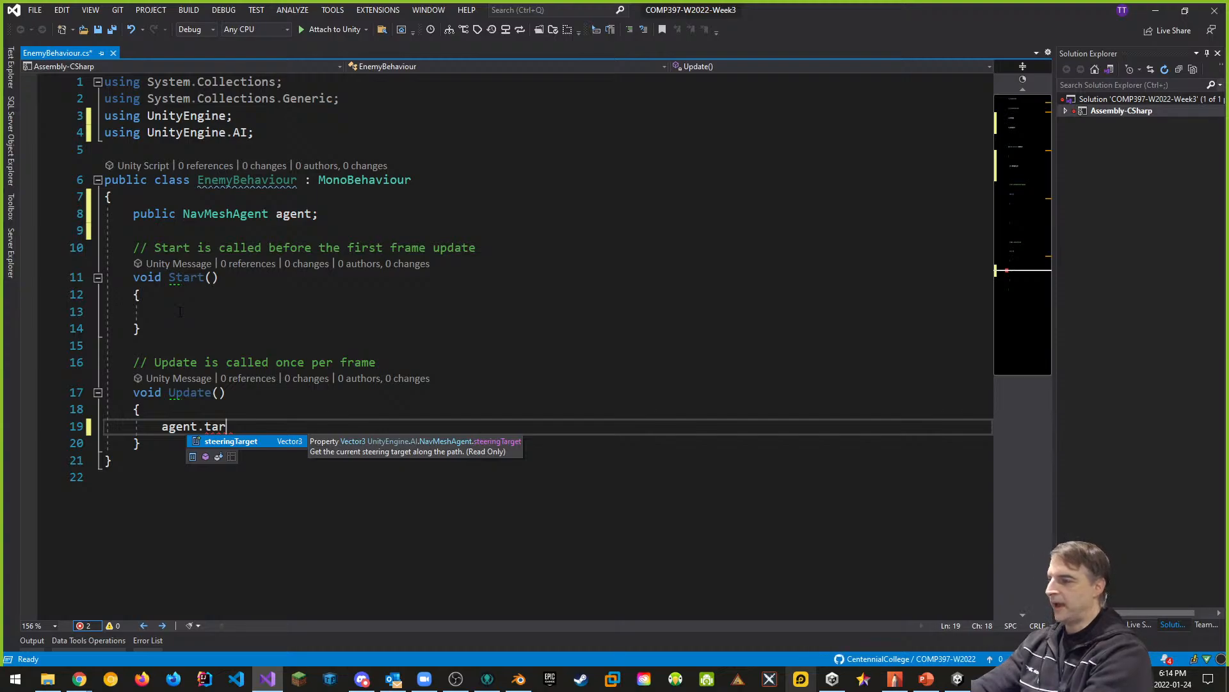
{"action": "key", "text": "BackSpace"}
{"action": "key", "text": "BackSpace"}
{"action": "key", "text": "BackSpace"}
{"action": "key", "text": "BackSpace"}
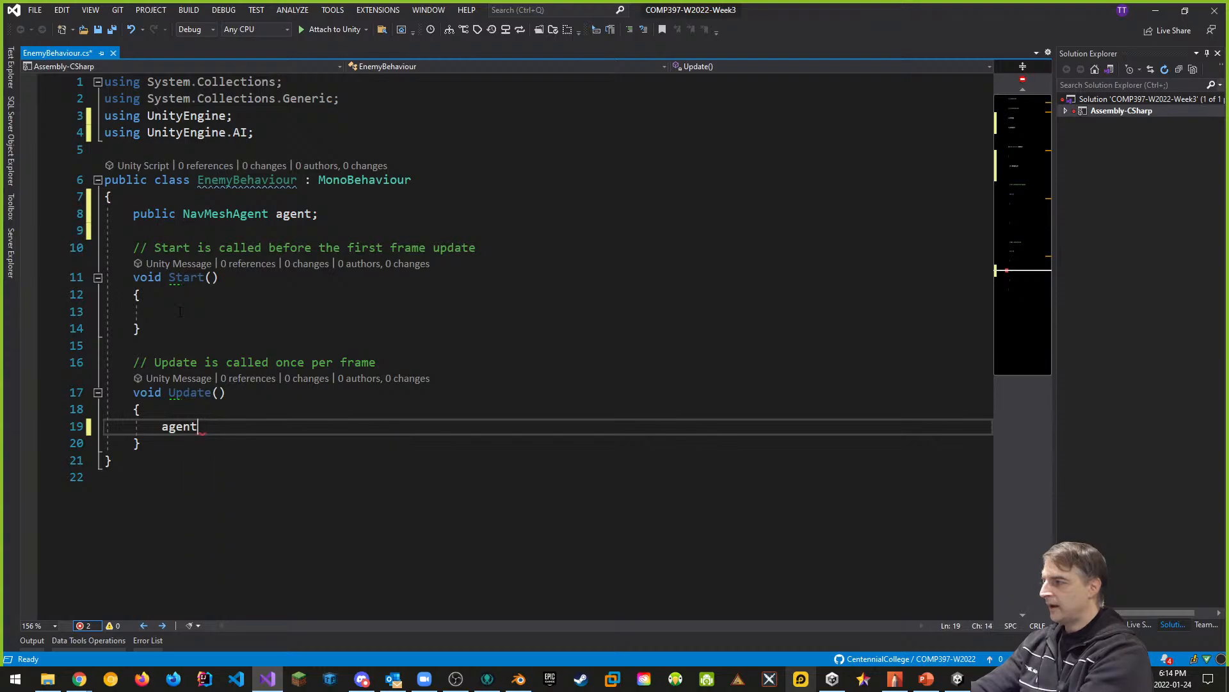
- Extend the statement in Update() to "agent.destination" using the suggested NavMeshAgent members
{"action": "type", "text": "."}
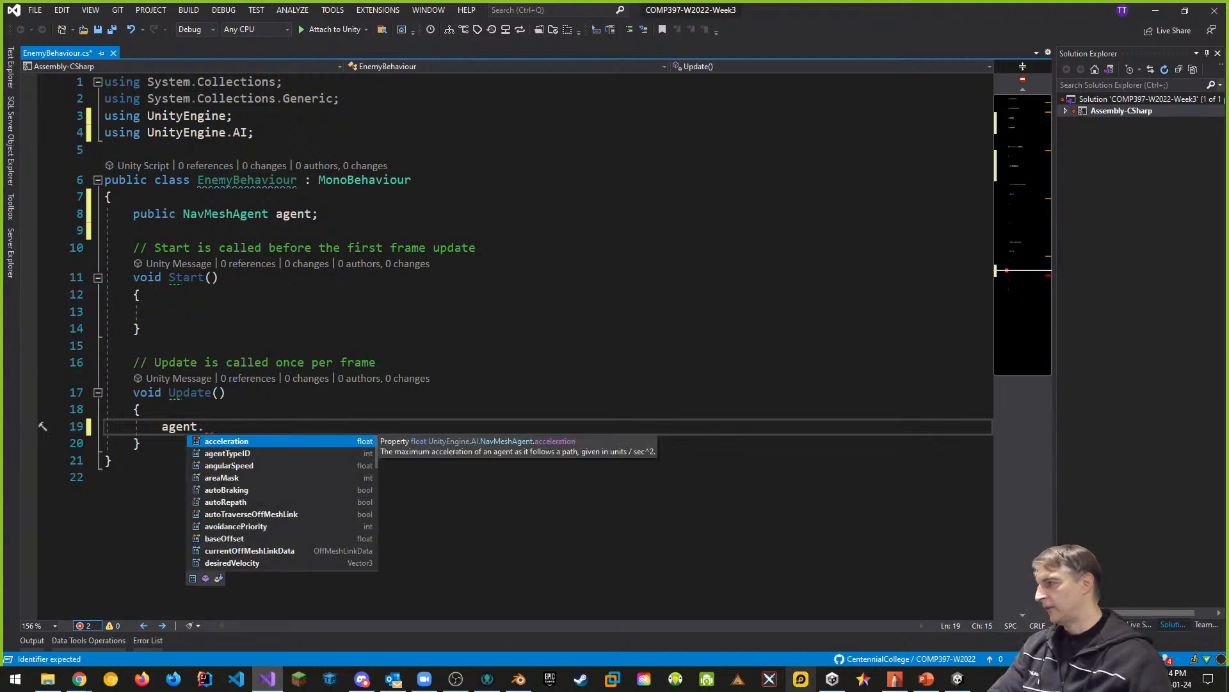
{"action": "scroll", "coordinate": [249, 488], "scroll_direction": "down", "scroll_amount": 4}
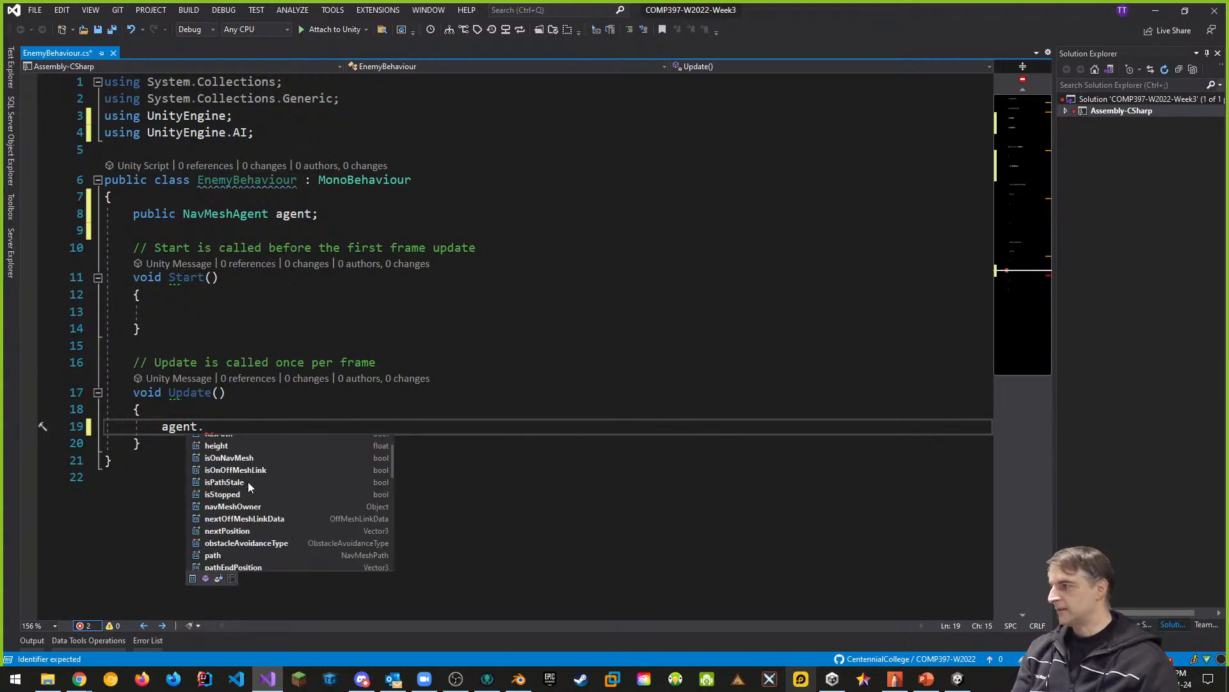
{"action": "scroll", "coordinate": [262, 522], "scroll_direction": "down", "scroll_amount": 2}
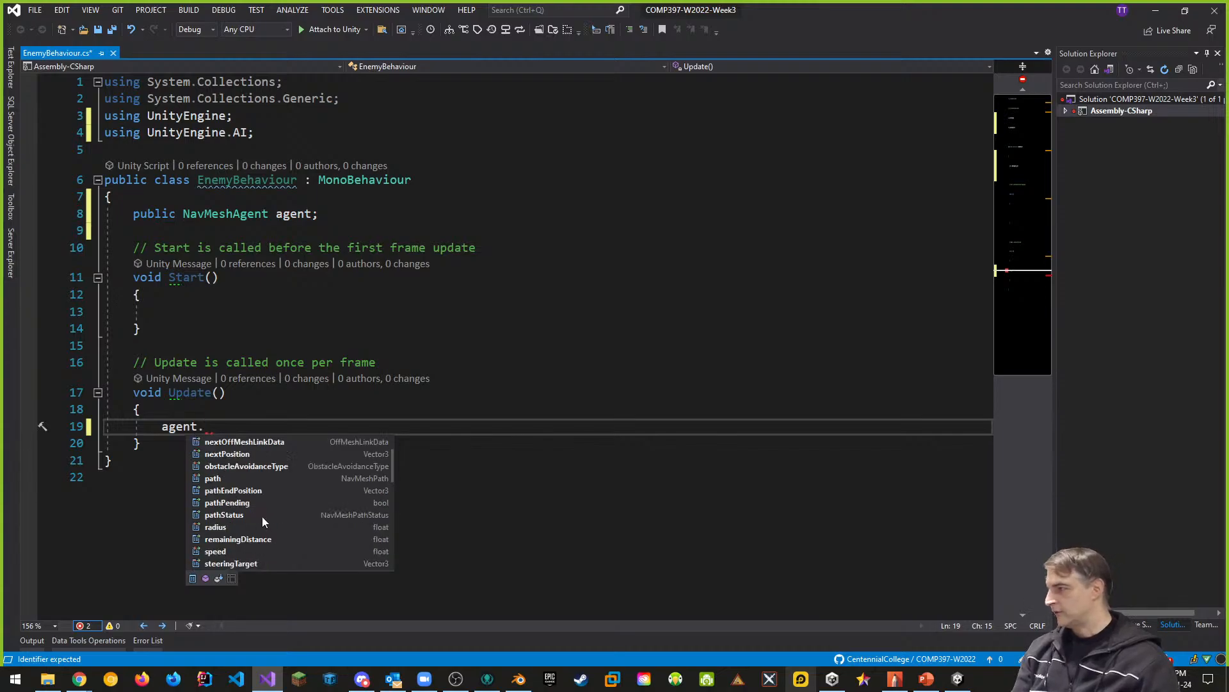
{"action": "scroll", "coordinate": [271, 551], "scroll_direction": "down", "scroll_amount": 4}
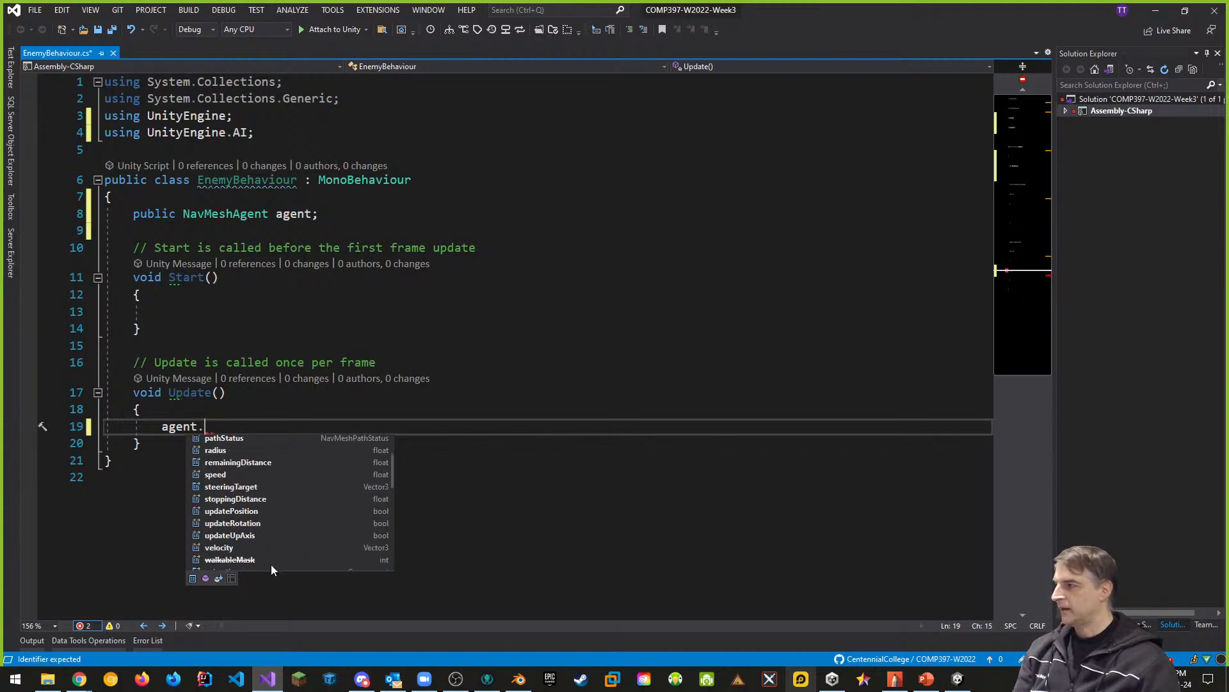
{"action": "scroll", "coordinate": [276, 536], "scroll_direction": "up", "scroll_amount": 4}
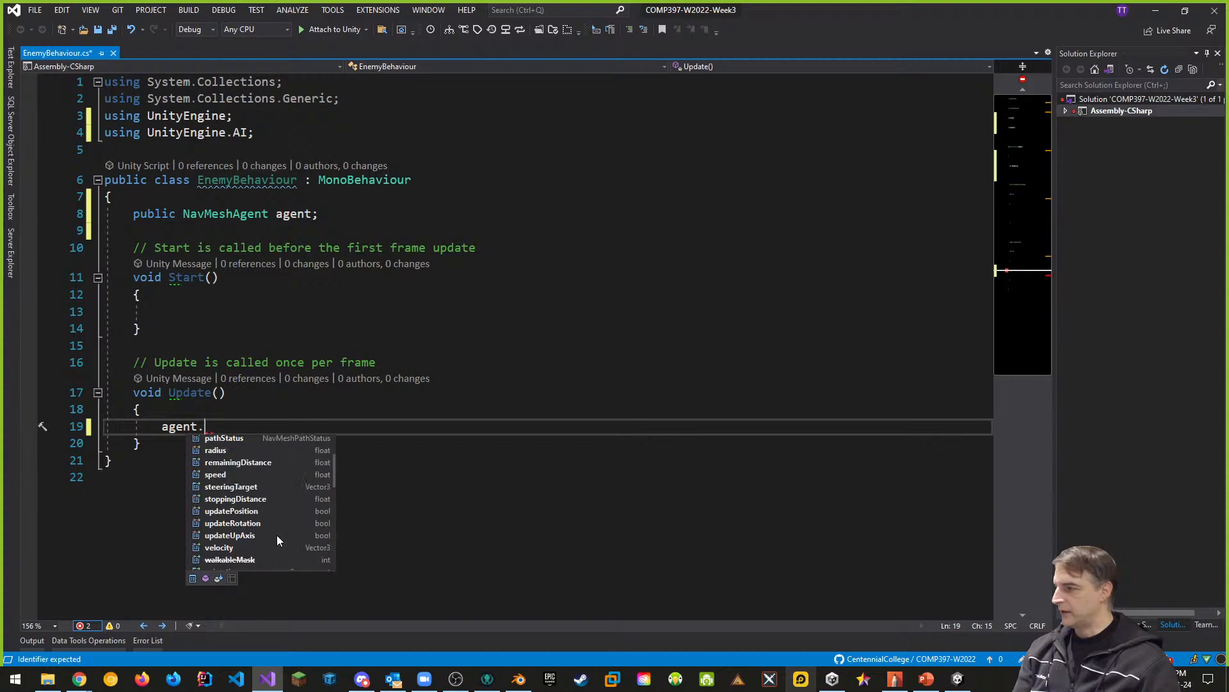
{"action": "scroll", "coordinate": [275, 536], "scroll_direction": "up", "scroll_amount": 4}
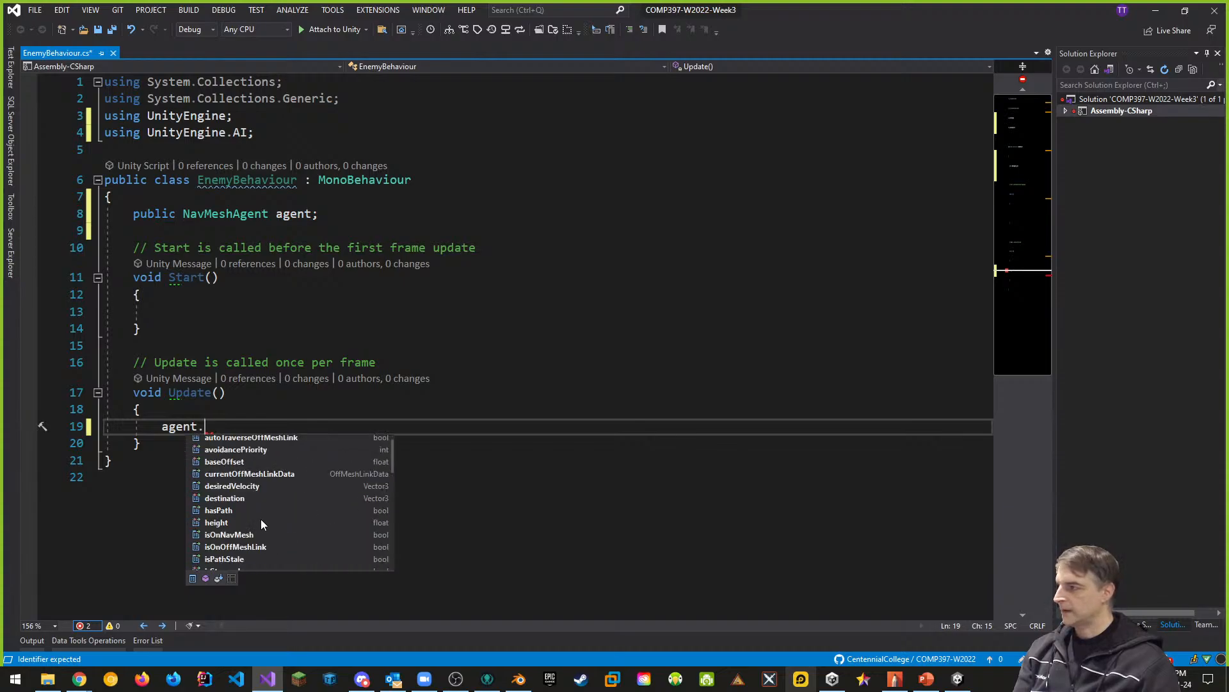
{"action": "double_click", "coordinate": [234, 499]}
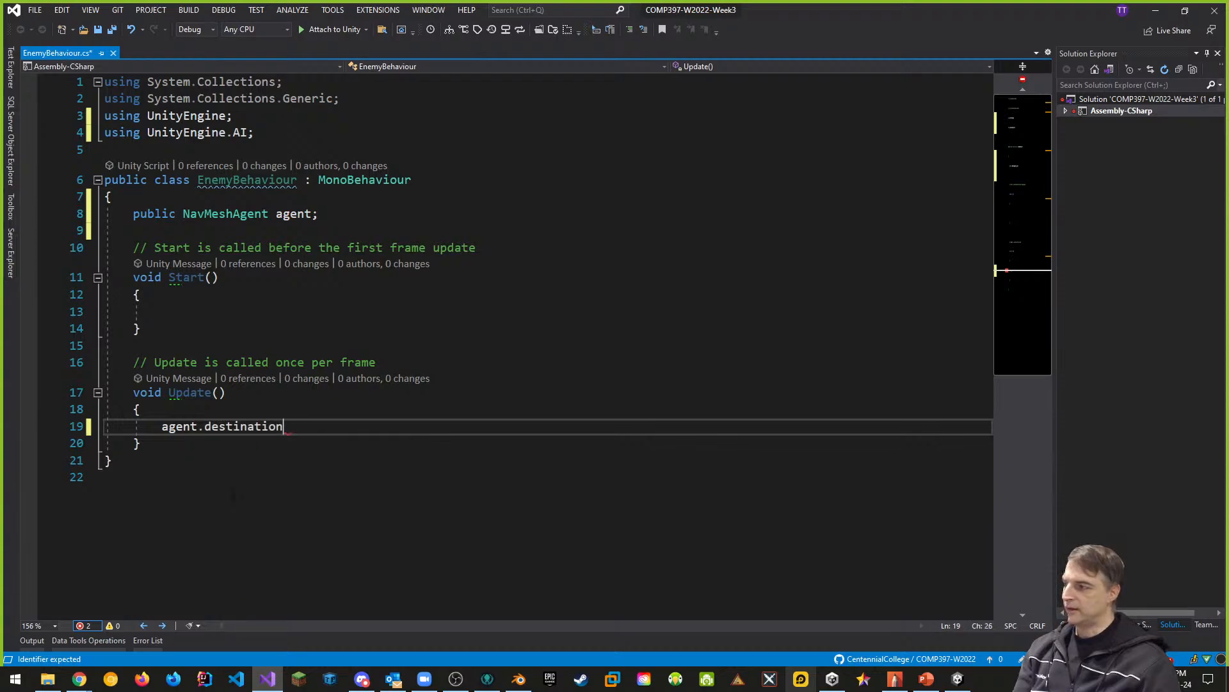
{"action": "double_click", "coordinate": [279, 426]}
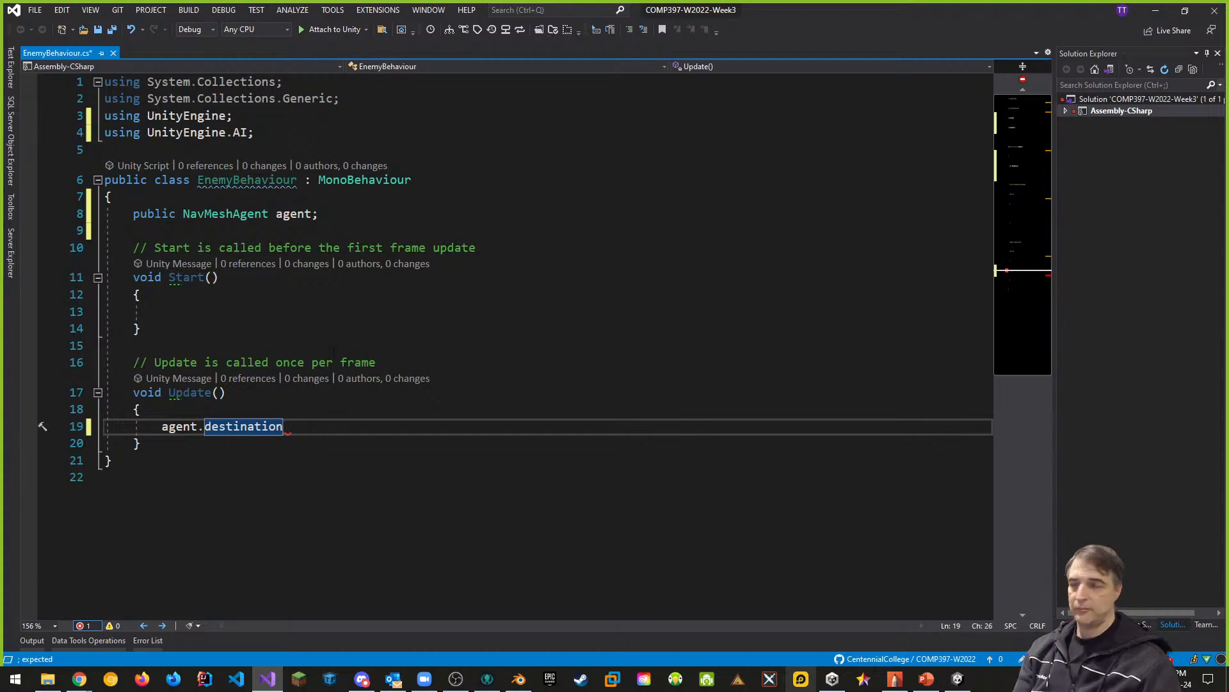
- Add the field "public Transform player;" above the agent field and change the agent field's access to private
{"action": "left_click", "coordinate": [385, 214]}
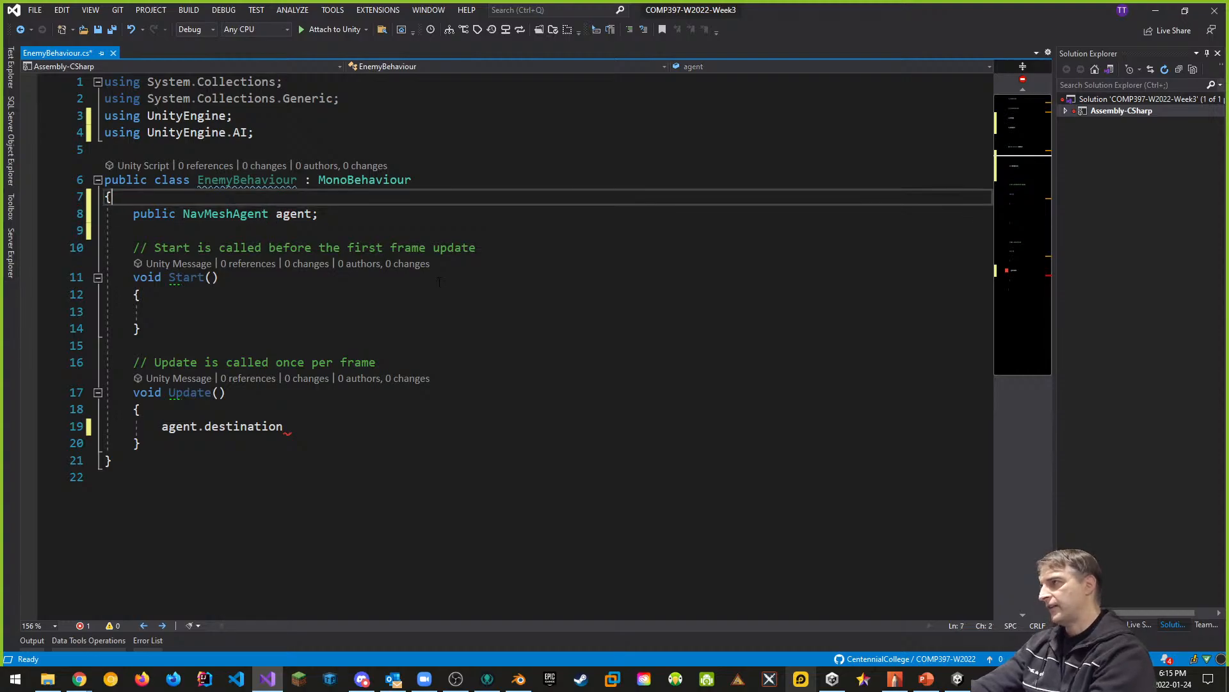
{"action": "key", "text": "ctrl+Return"}
{"action": "type", "text": "public"}
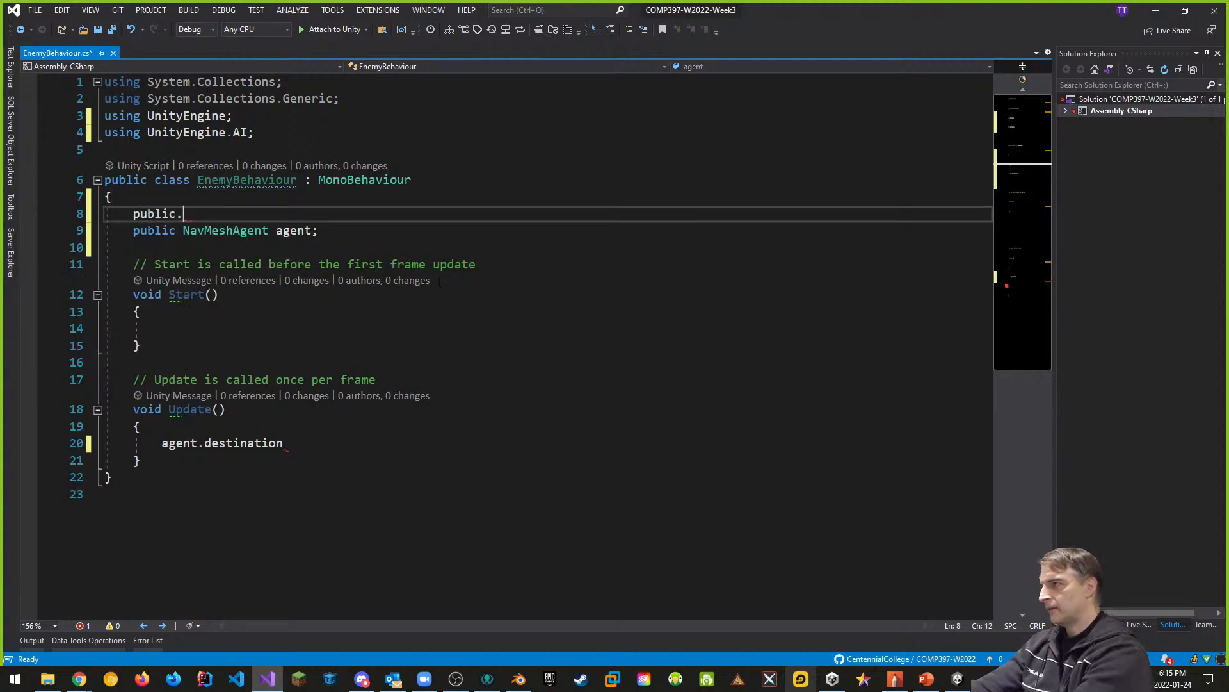
{"action": "type", "text": " Transf"}
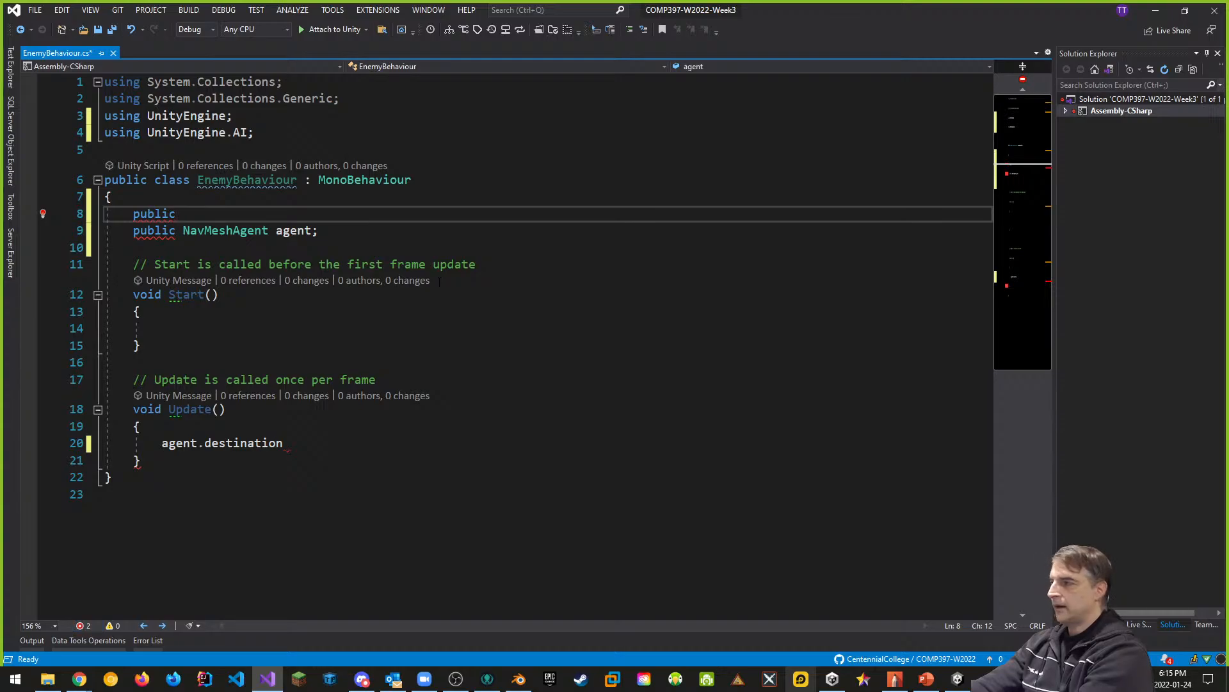
{"action": "type", "text": "orm"}
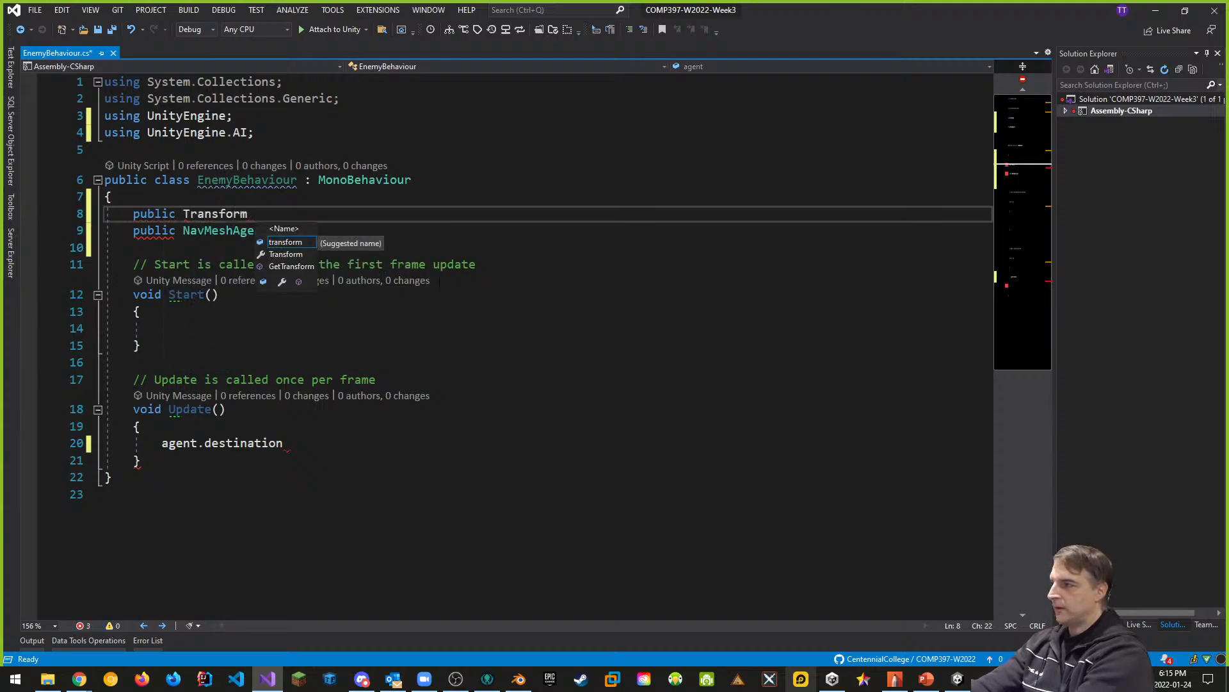
{"action": "type", "text": " player;"}
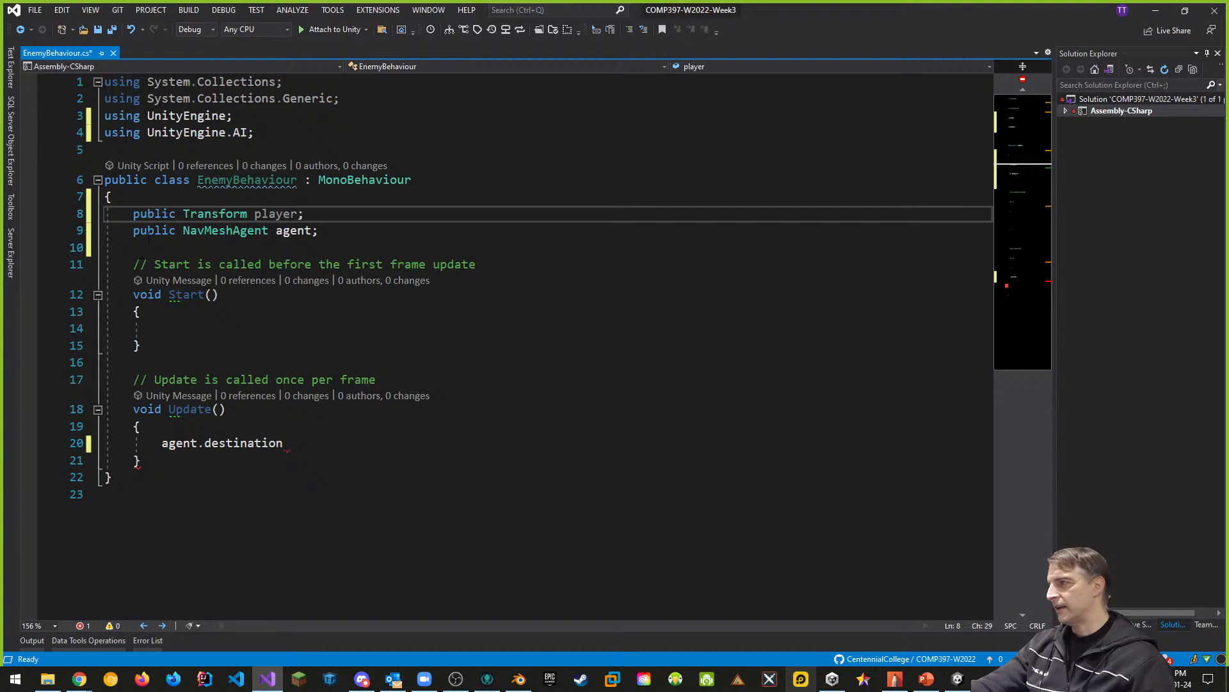
{"action": "double_click", "coordinate": [153, 231]}
{"action": "type", "text": "private"}
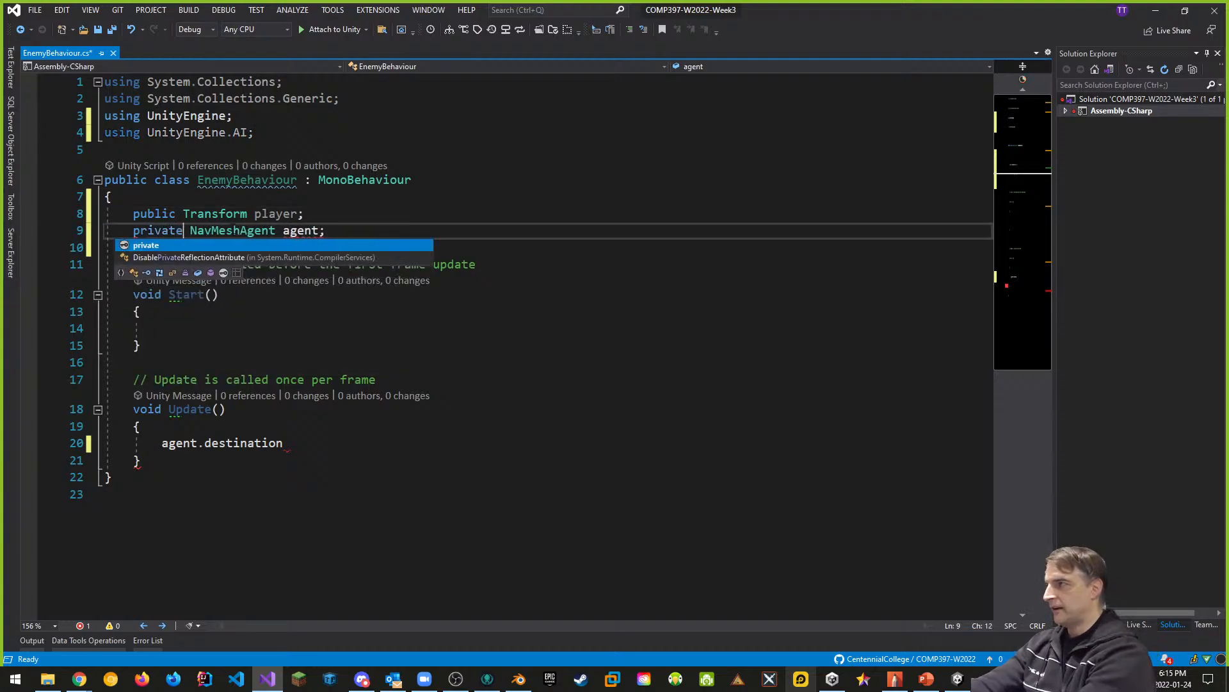
- Add the statement "agent = GetComponent<NavMeshAgent>();" inside the Start() method
{"action": "left_click", "coordinate": [314, 331]}
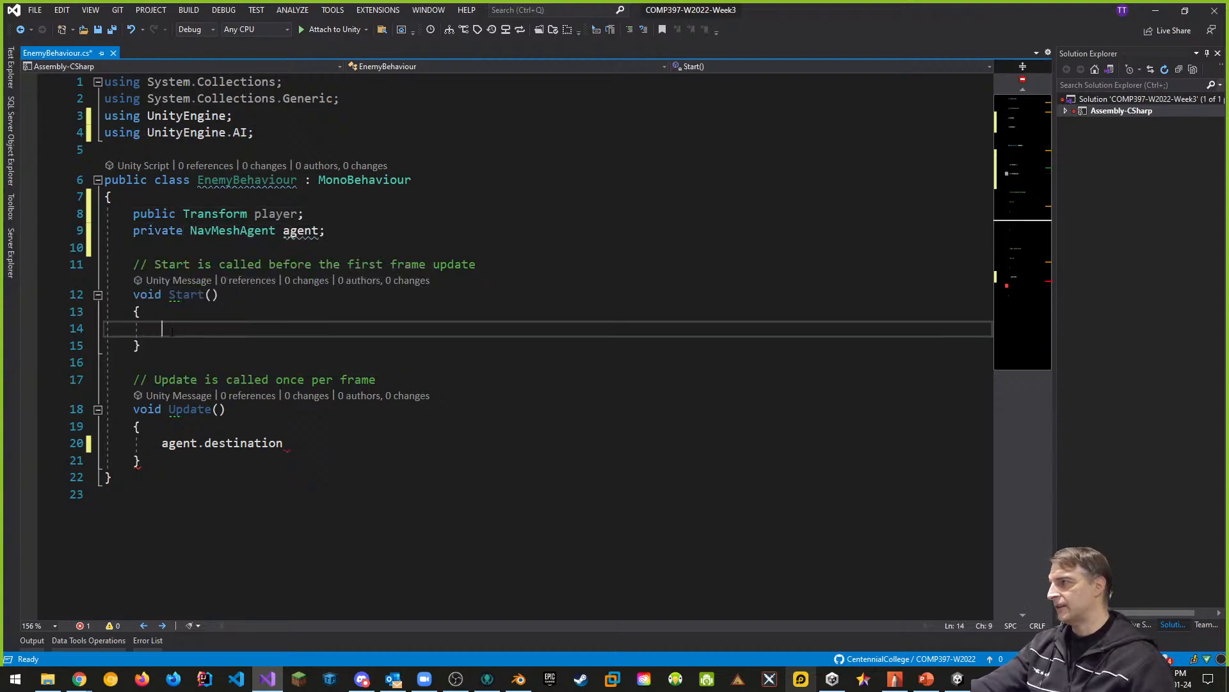
{"action": "type", "text": "agent = getc"}
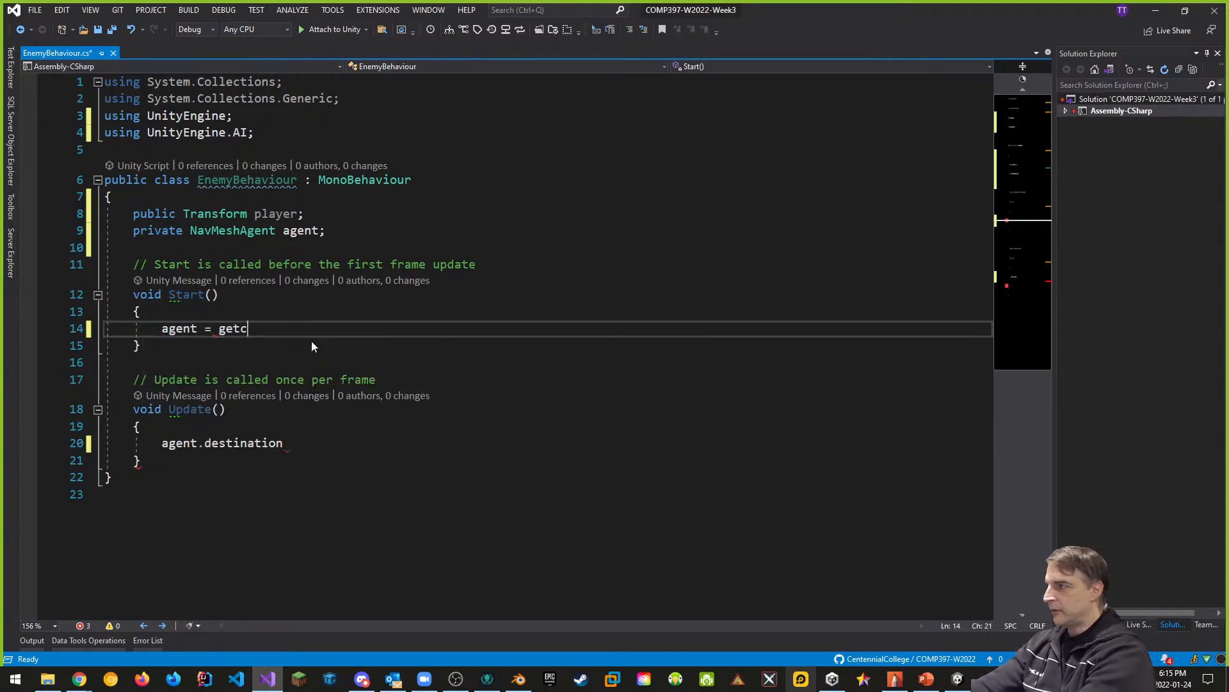
{"action": "key", "text": "Tab"}
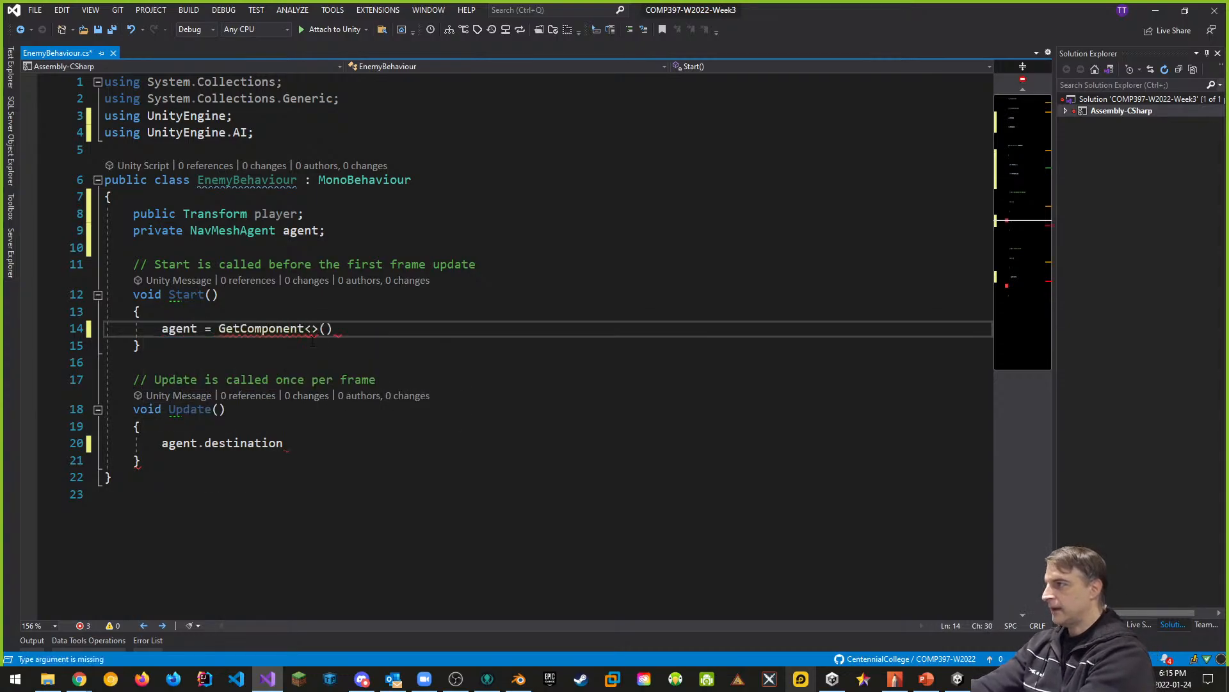
{"action": "type", "text": "nav"}
{"action": "key", "text": "Tab"}
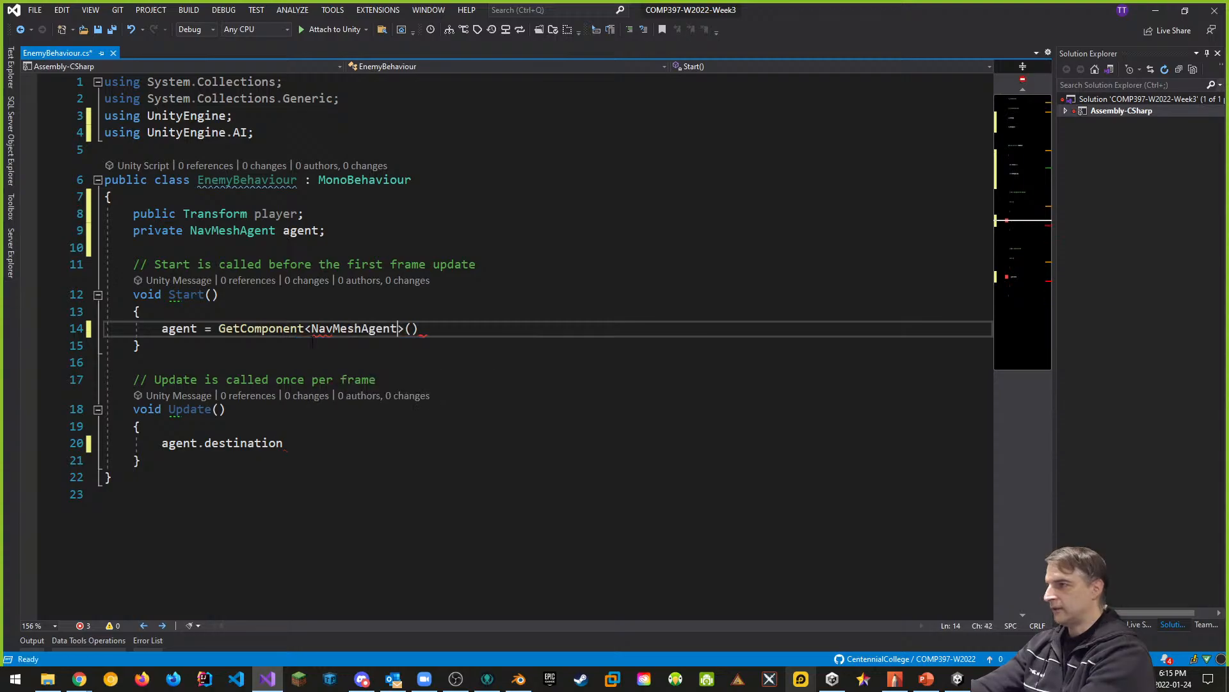
{"action": "key", "text": "Right"}
{"action": "key", "text": "Right"}
{"action": "key", "text": "Right"}
{"action": "type", "text": ";"}
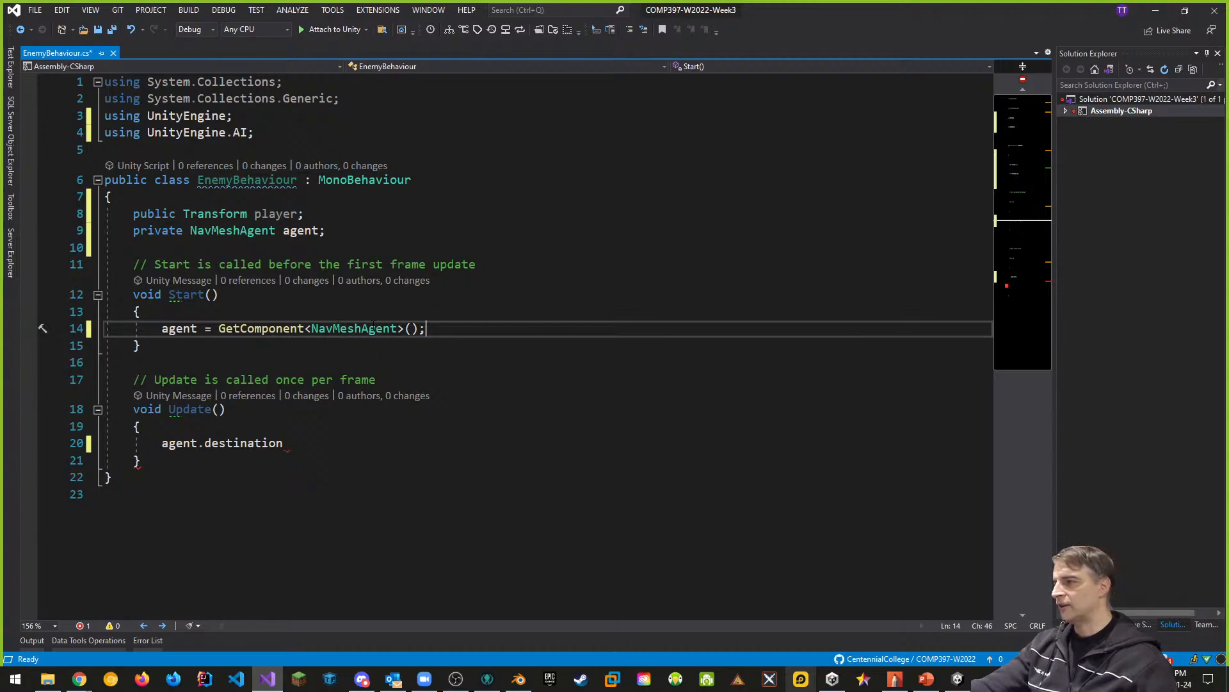
- Complete the statement in Update() so it reads "agent.destination = player.position;"
{"action": "left_click", "coordinate": [324, 445]}
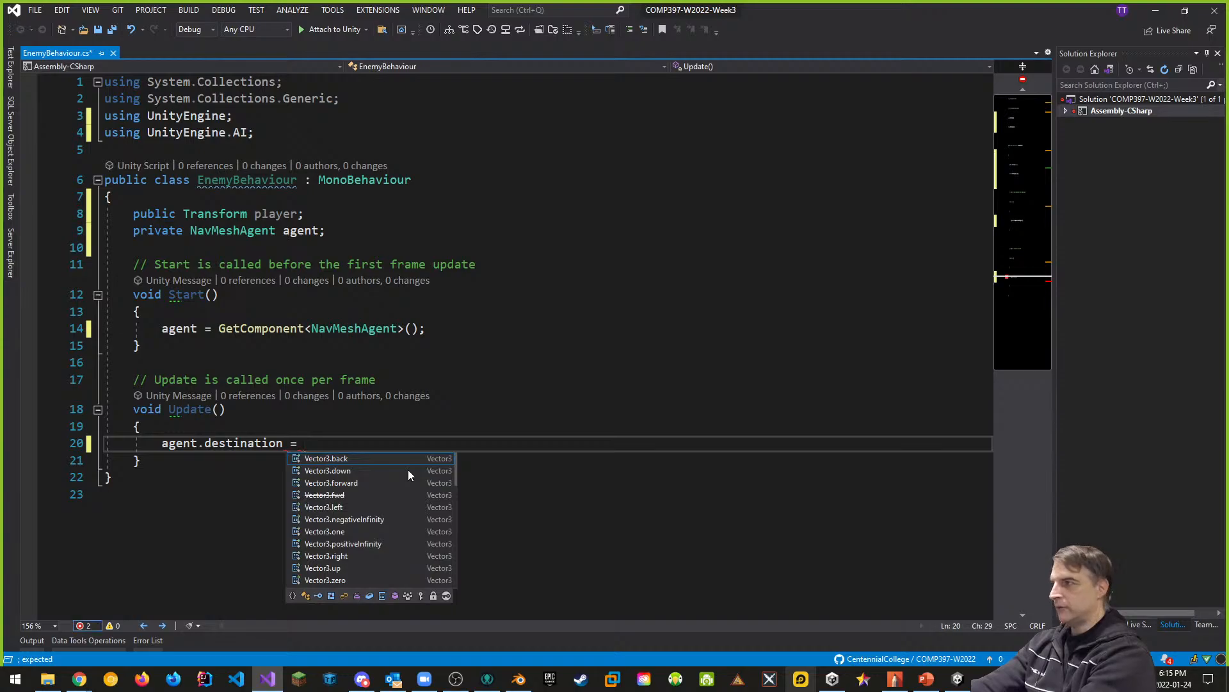
{"action": "type", "text": "player.position;"}
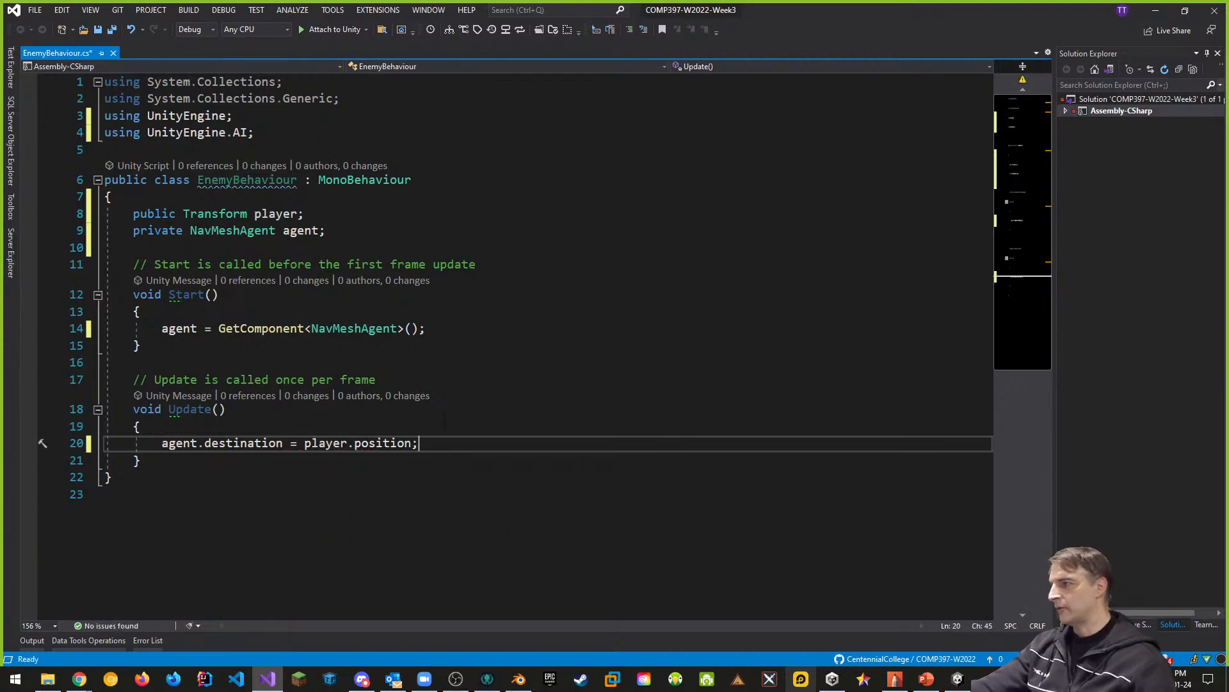
- Save the EnemyBehaviour script and switch back to the Unity editor
{"action": "left_click", "coordinate": [499, 410]}
{"action": "key", "text": "ctrl+s"}
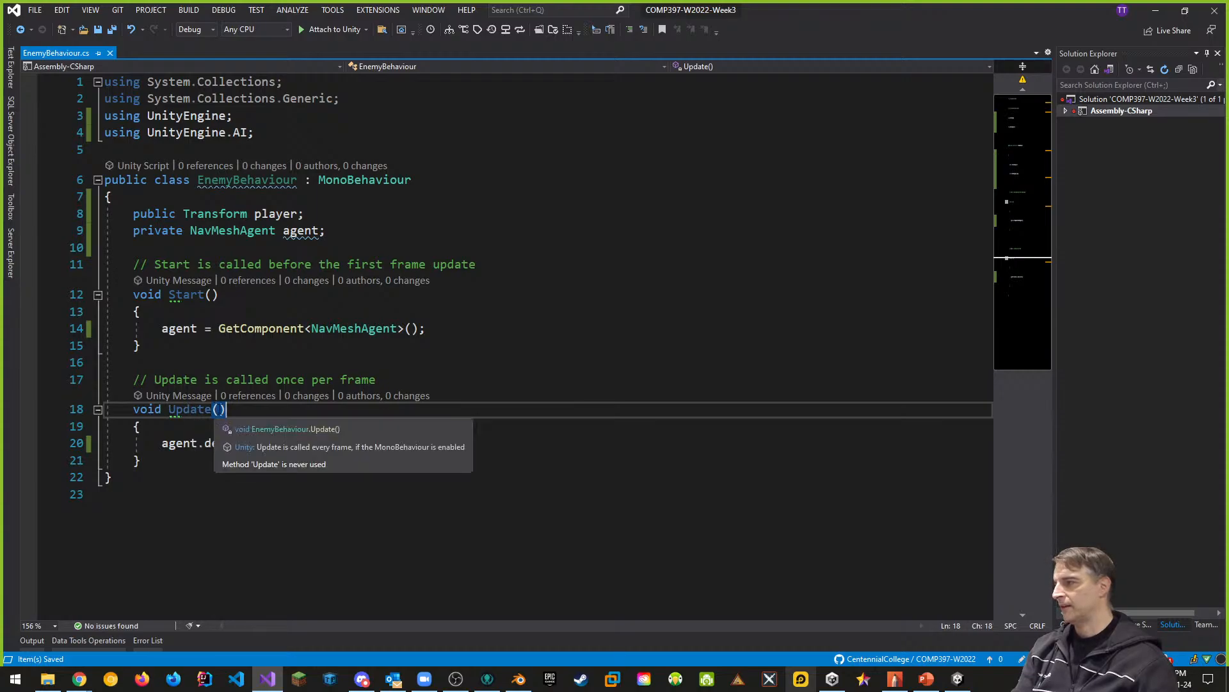
{"action": "left_click", "coordinate": [490, 356]}
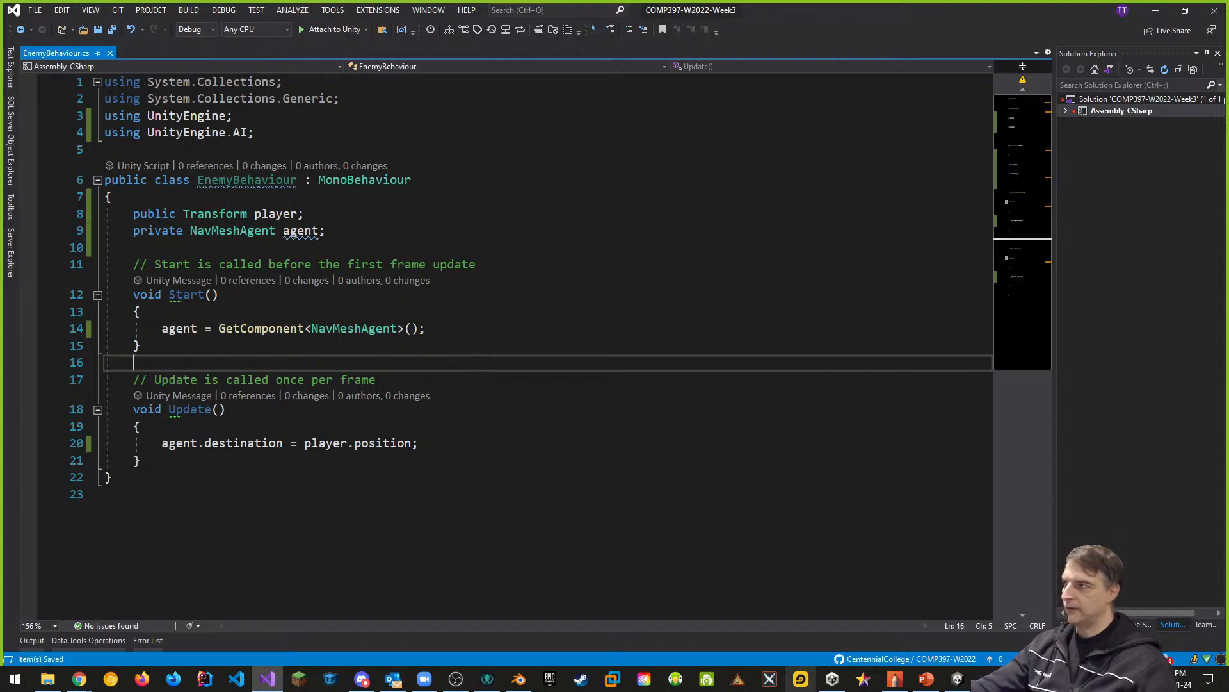
{"action": "key", "text": "alt+Tab"}
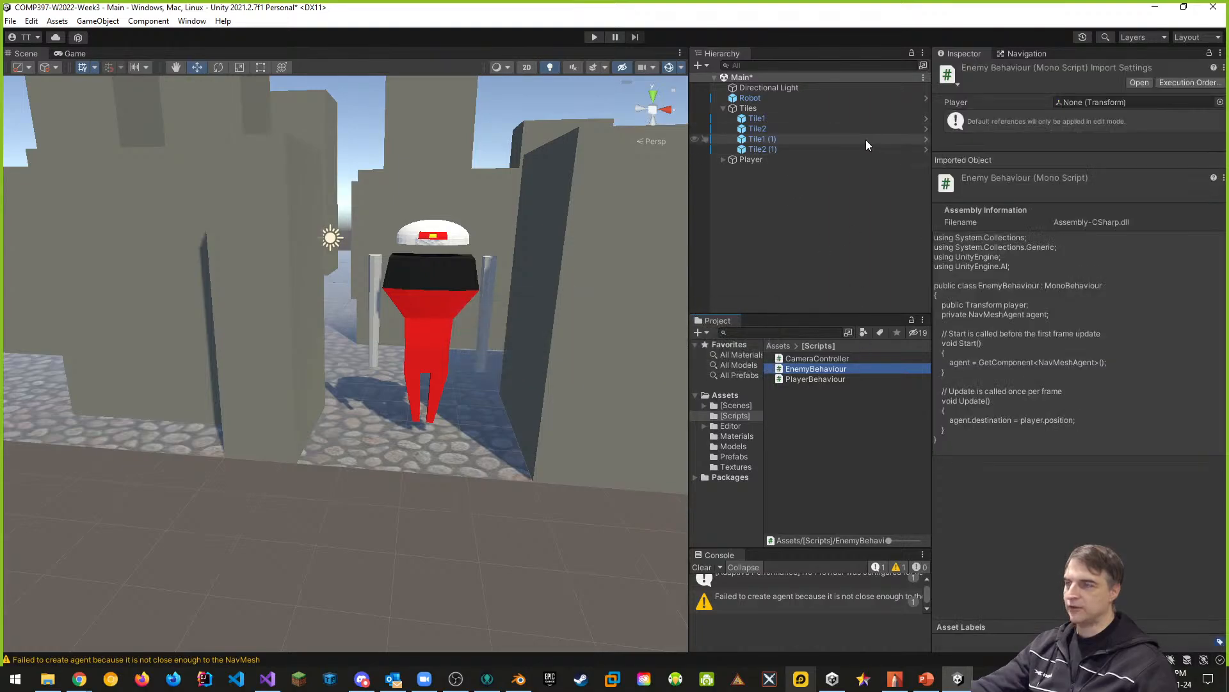
- Apply all of the Robot's overrides to its prefab and assign the Player object to its Enemy Behaviour script's Player field
{"action": "left_click", "coordinate": [762, 100]}
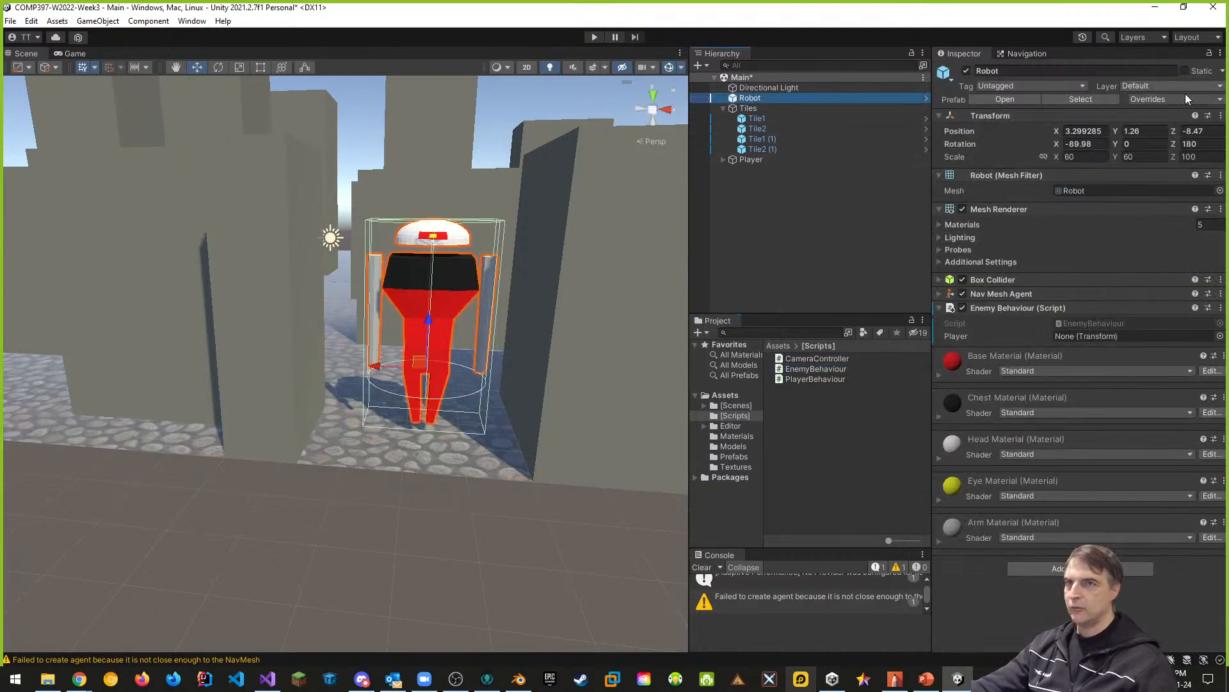
{"action": "left_click", "coordinate": [1168, 99]}
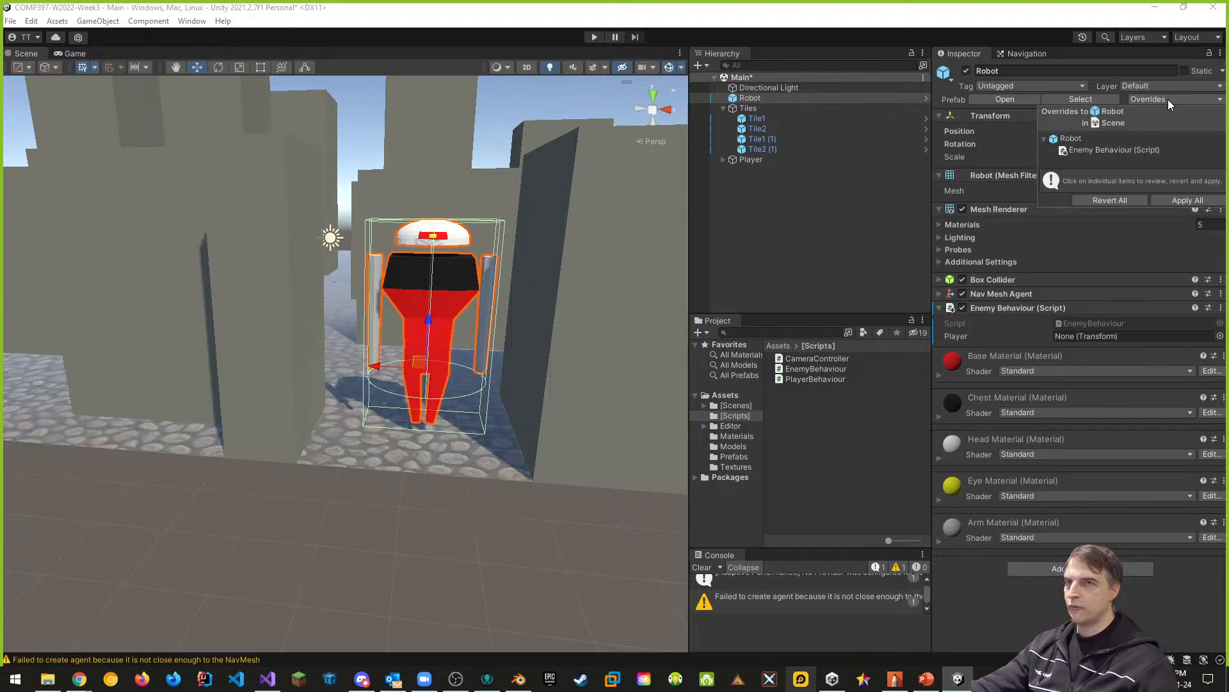
{"action": "left_click", "coordinate": [1193, 202]}
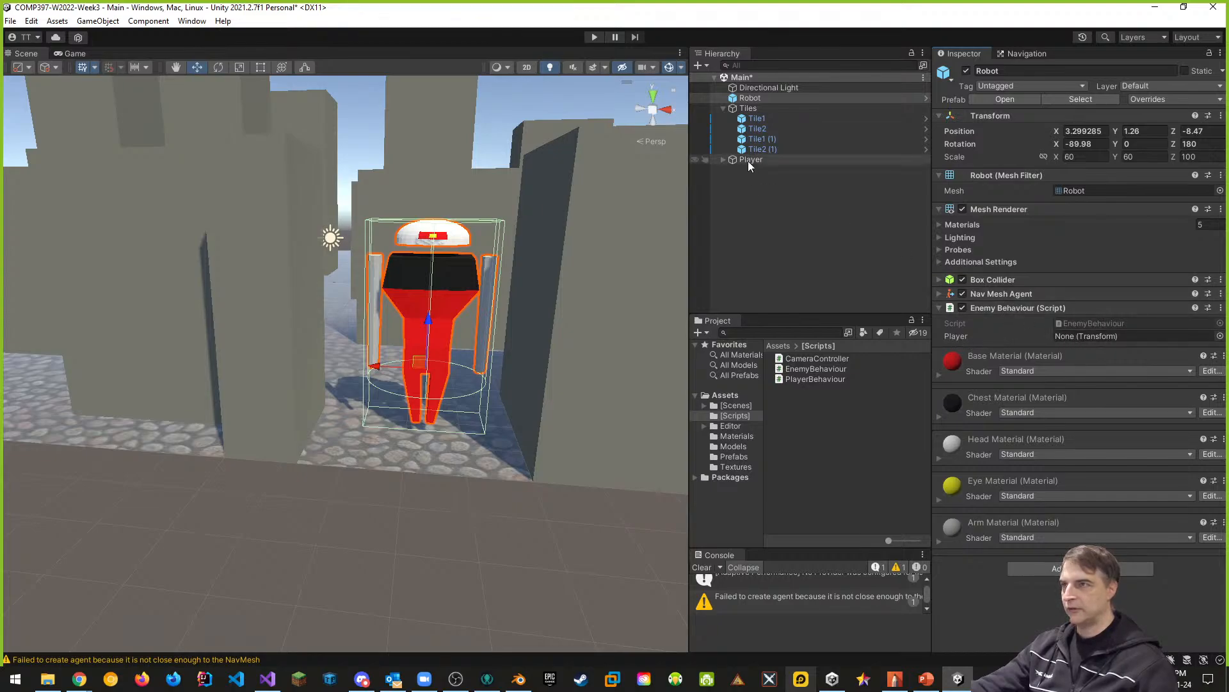
{"action": "left_click_drag", "start_coordinate": [759, 159], "coordinate": [1088, 337]}
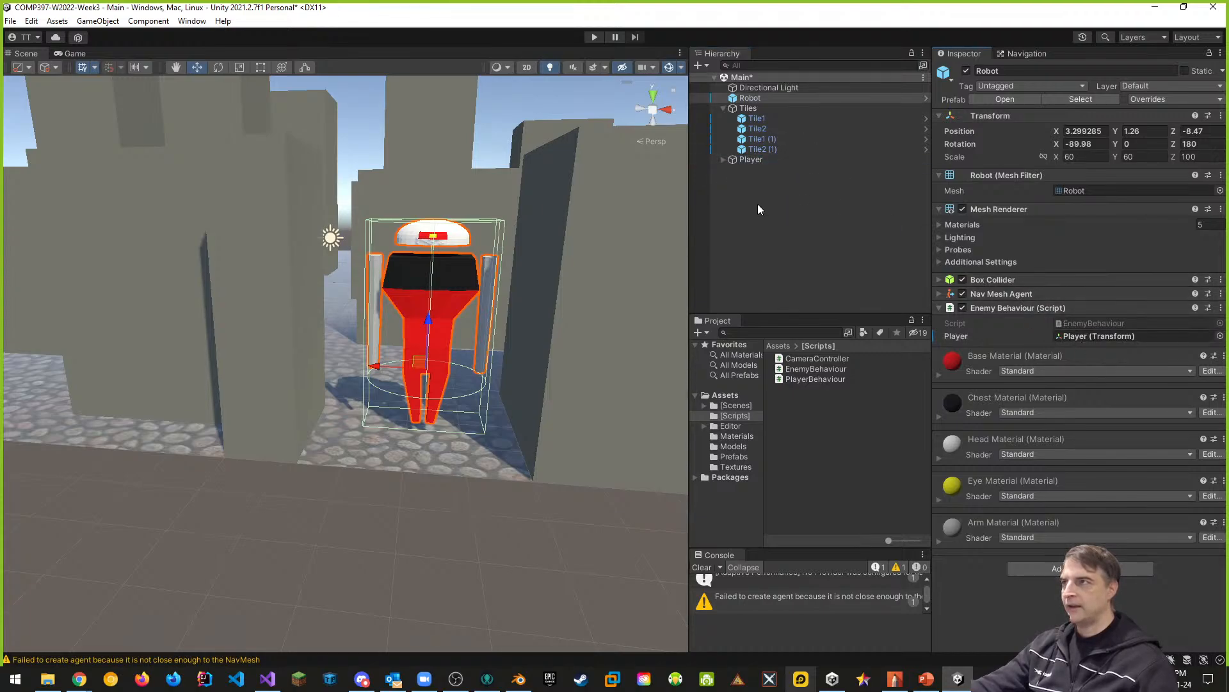
- Run the scene and enlarge the Console in height and width to read its messages
{"action": "left_click", "coordinate": [595, 38]}
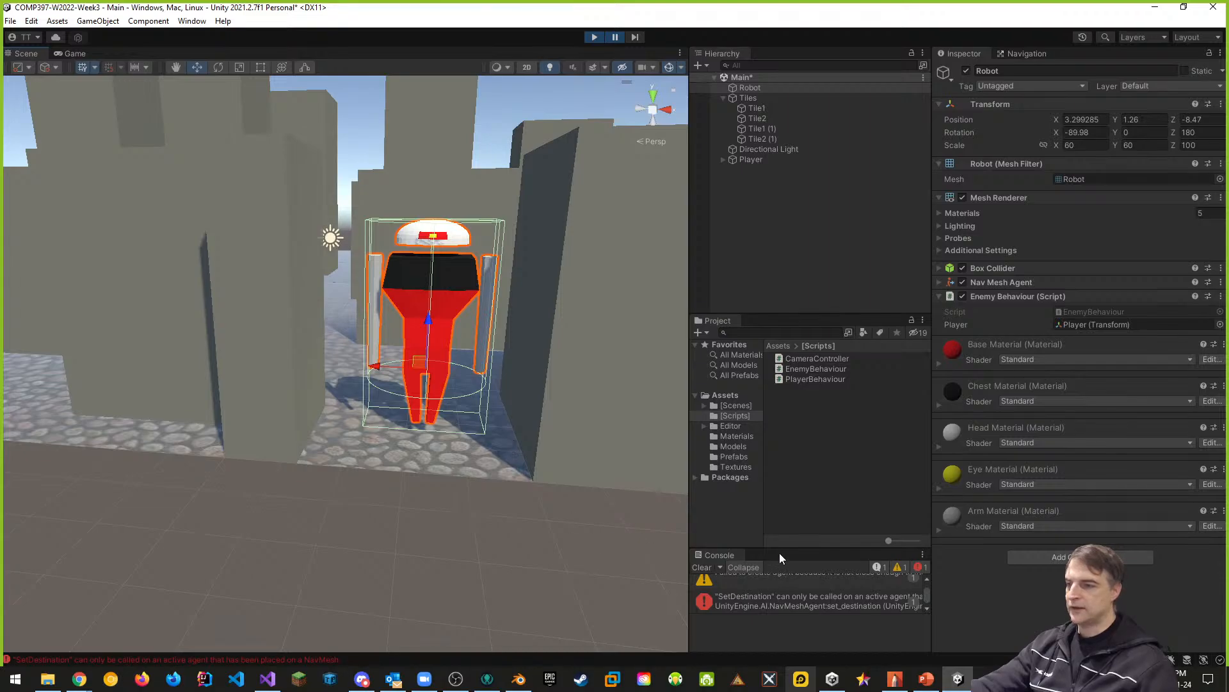
{"action": "left_click_drag", "start_coordinate": [780, 549], "coordinate": [780, 475]}
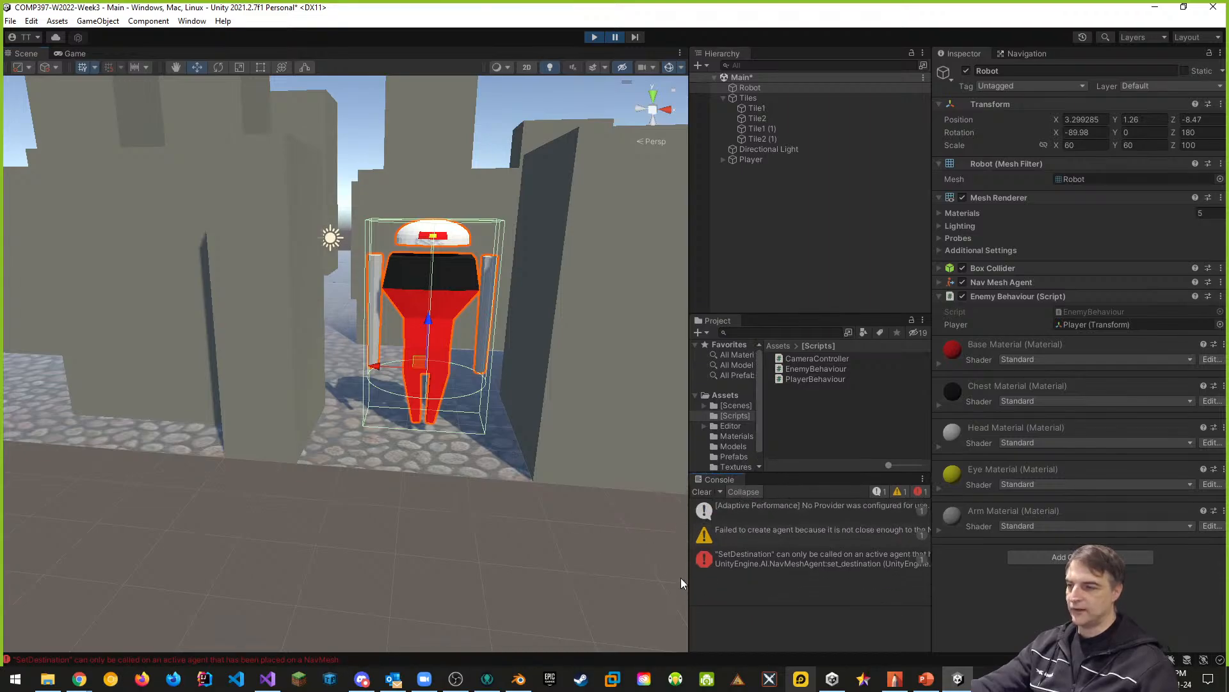
{"action": "left_click_drag", "start_coordinate": [689, 578], "coordinate": [522, 585]}
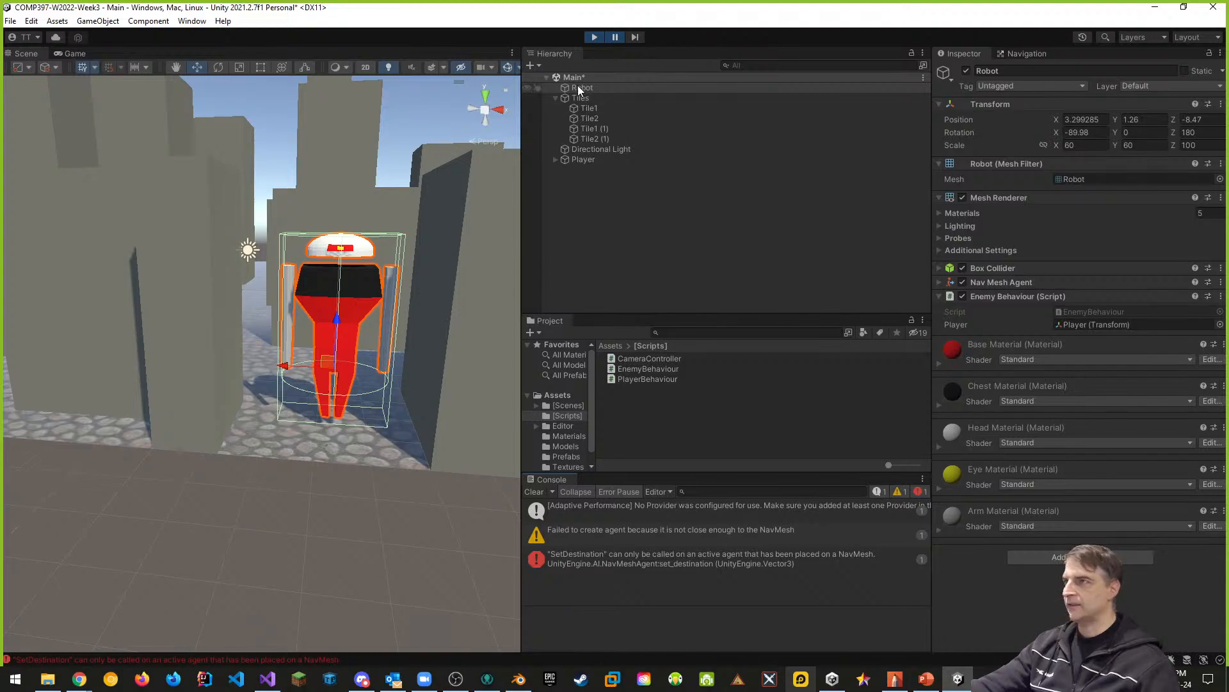
- Show the NavMesh in the running scene and examine where the robot stands relative to the walkable area
{"action": "scroll", "coordinate": [354, 356], "scroll_direction": "down", "scroll_amount": 6}
{"action": "middle_click_drag", "start_coordinate": [354, 356], "coordinate": [381, 406]}
{"action": "right_click_drag", "start_coordinate": [383, 397], "coordinate": [466, 421]}
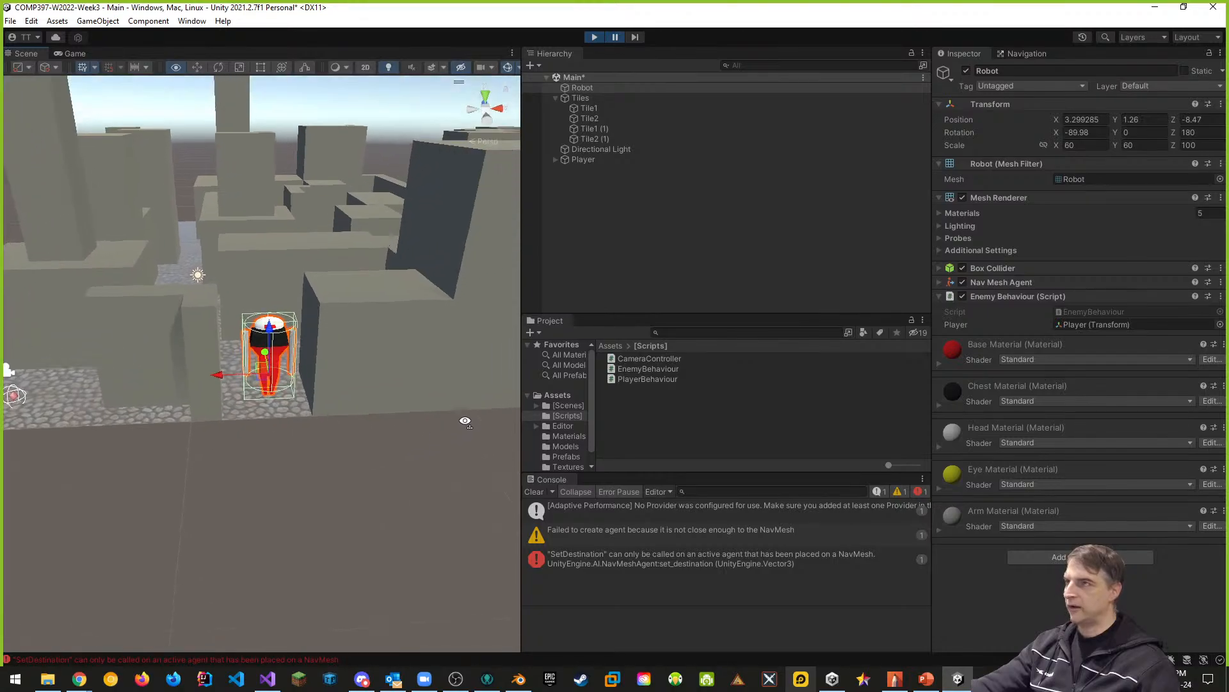
{"action": "left_click", "coordinate": [1024, 54]}
{"action": "right_click_drag", "start_coordinate": [348, 398], "coordinate": [268, 429]}
{"action": "left_click_drag", "start_coordinate": [292, 232], "coordinate": [308, 189]}
{"action": "mouse_move", "coordinate": [309, 141]}
{"action": "left_mouse_down"}
{"action": "mouse_move", "coordinate": [305, 228]}
{"action": "mouse_move", "coordinate": [307, 133]}
{"action": "left_mouse_up"}
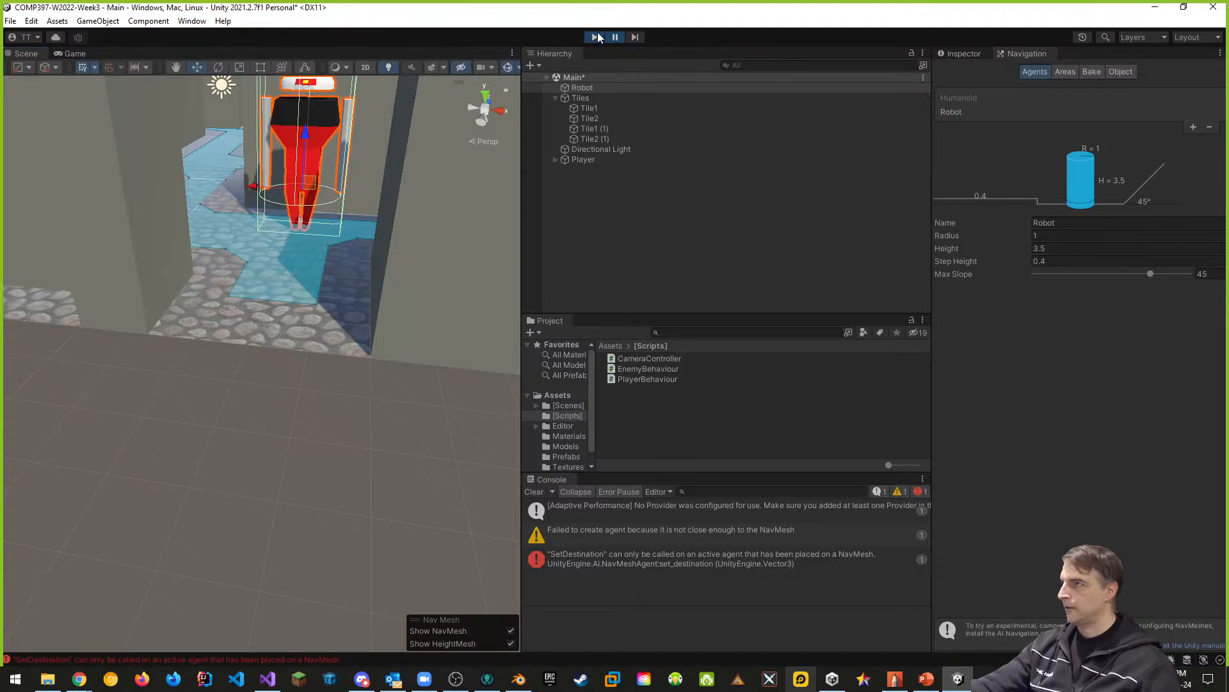
- Stop the running scene and move the robot onto the NavMesh, lowering it to about Y 0.46 and Z -5.69
{"action": "left_click", "coordinate": [594, 36]}
{"action": "left_click_drag", "start_coordinate": [292, 229], "coordinate": [306, 213]}
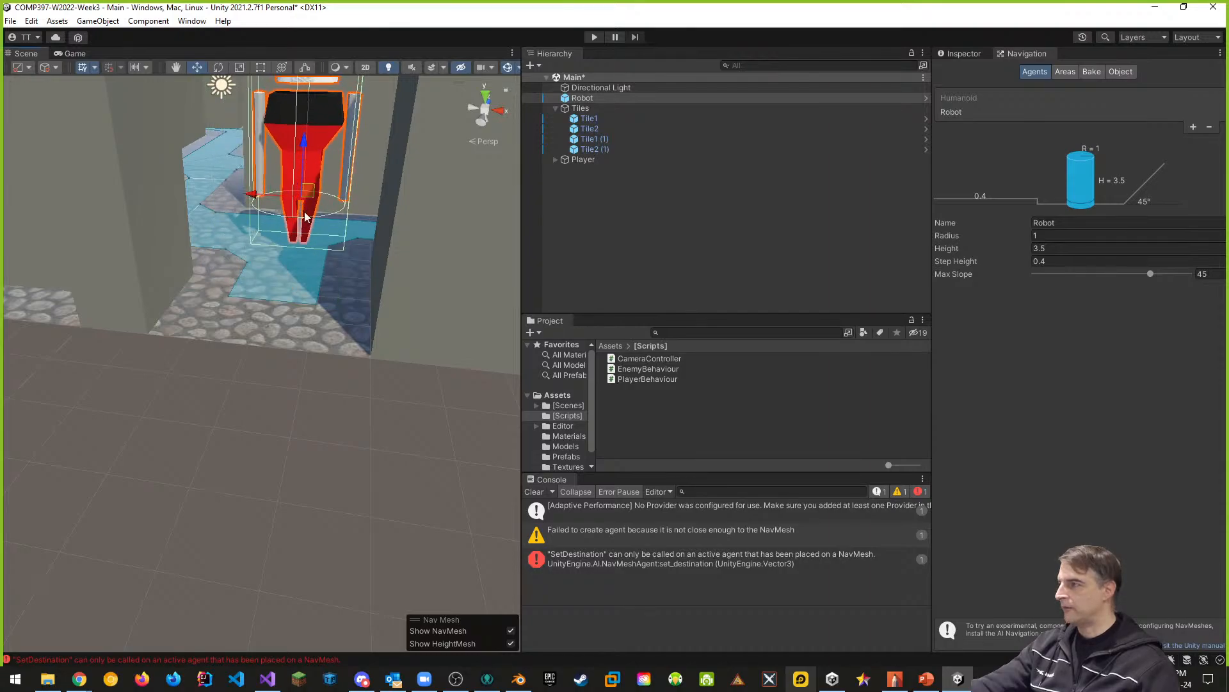
{"action": "scroll", "coordinate": [322, 226], "scroll_direction": "down", "scroll_amount": 3}
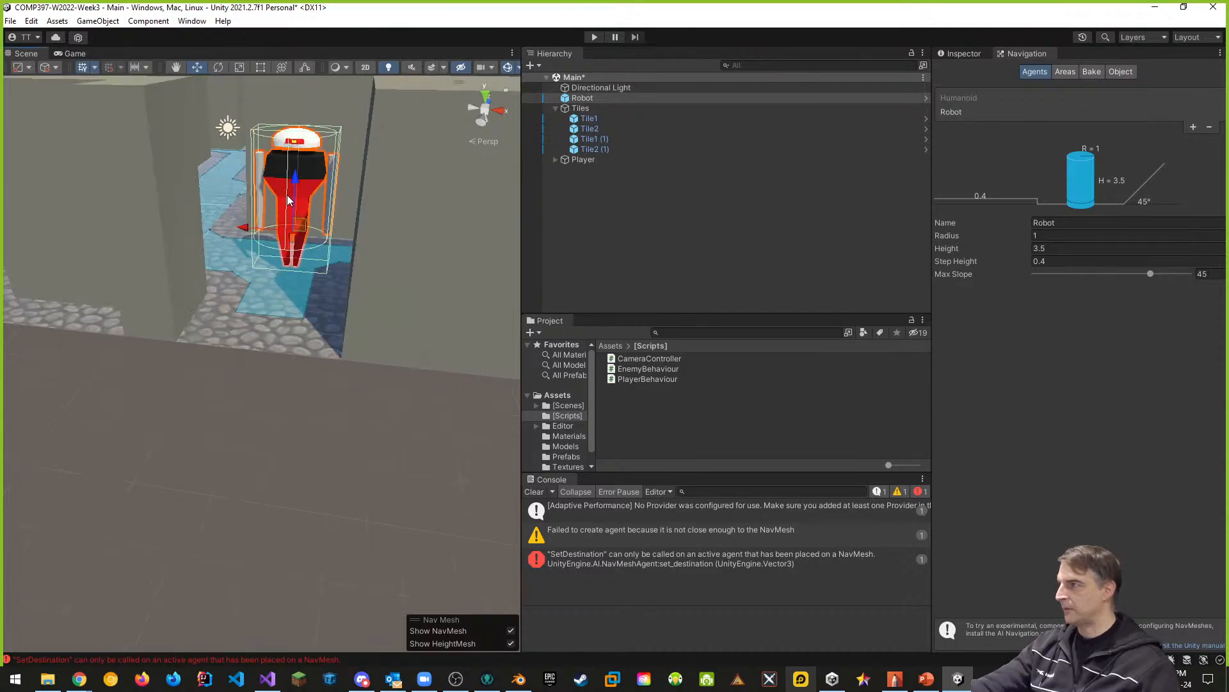
{"action": "left_click_drag", "start_coordinate": [295, 187], "coordinate": [292, 212]}
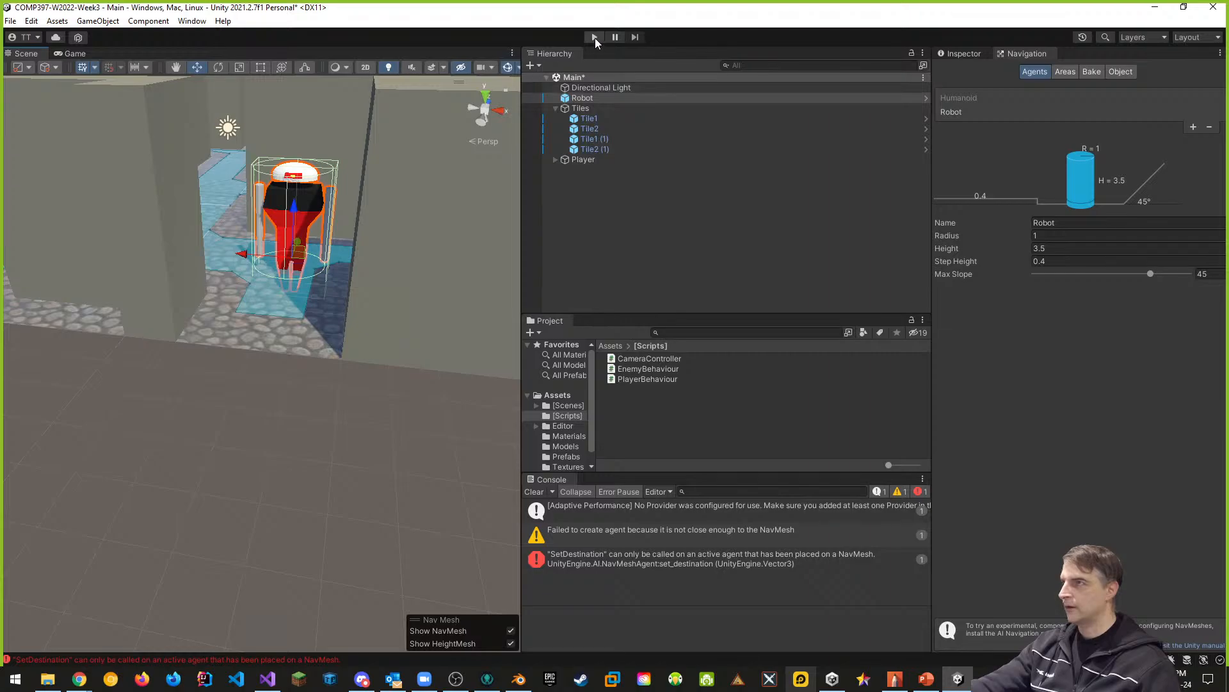
- Test the agent in a new run with a cleared Console, shifting and raising the robot over the NavMesh, and stop the run
{"action": "left_click", "coordinate": [594, 37]}
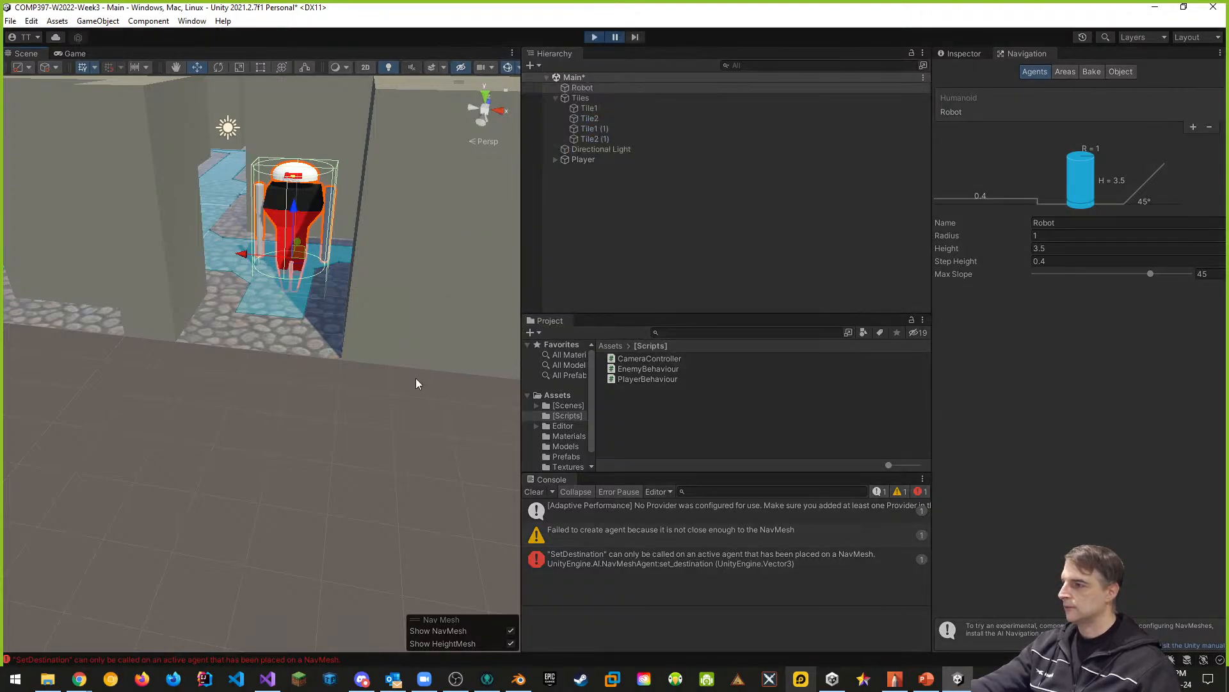
{"action": "left_click", "coordinate": [534, 491]}
{"action": "left_click_drag", "start_coordinate": [303, 244], "coordinate": [227, 242]}
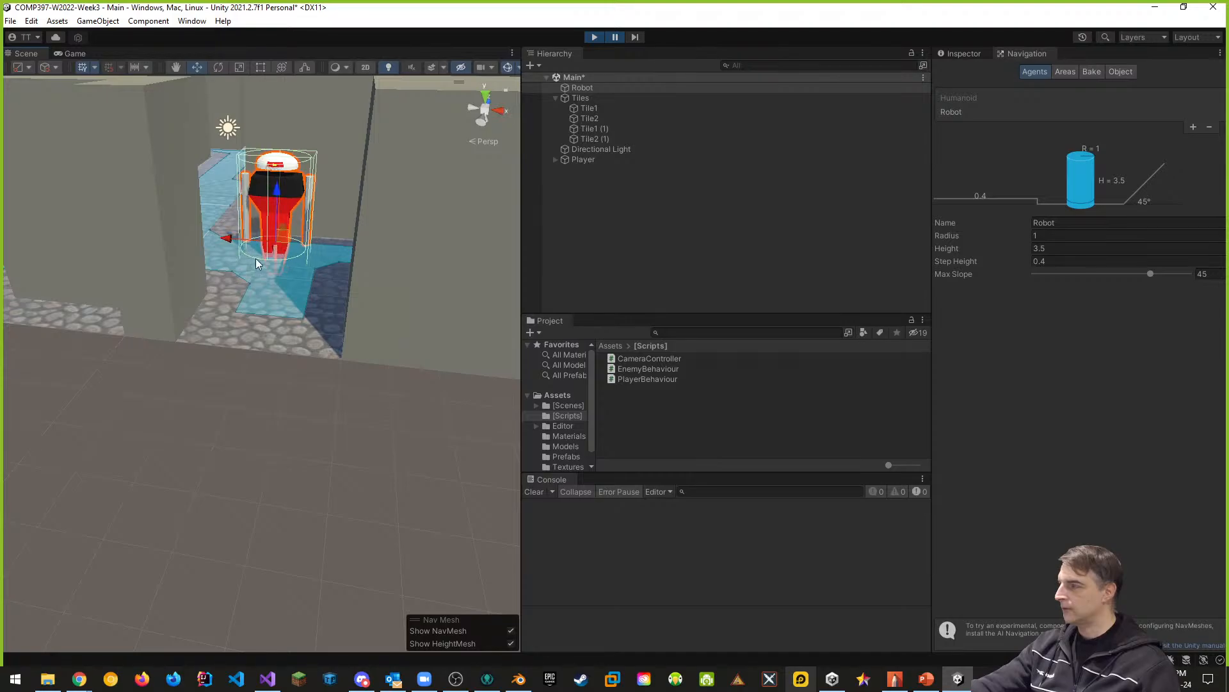
{"action": "left_click_drag", "start_coordinate": [274, 191], "coordinate": [274, 173]}
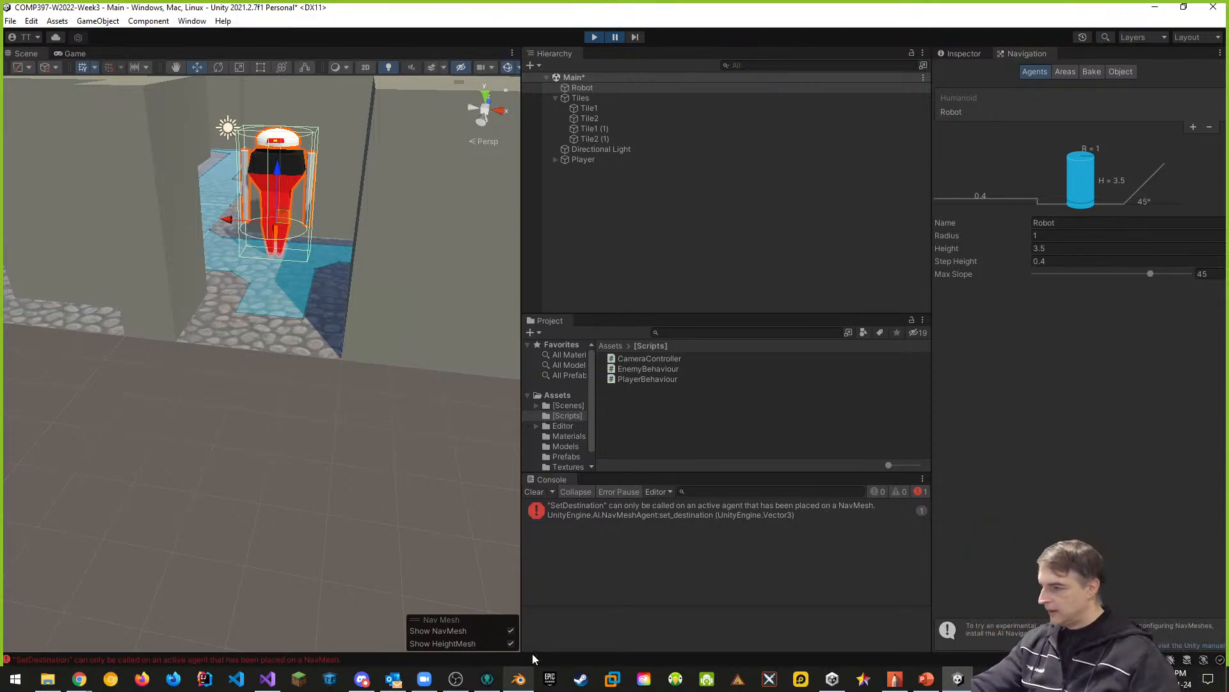
{"action": "left_click", "coordinate": [509, 631]}
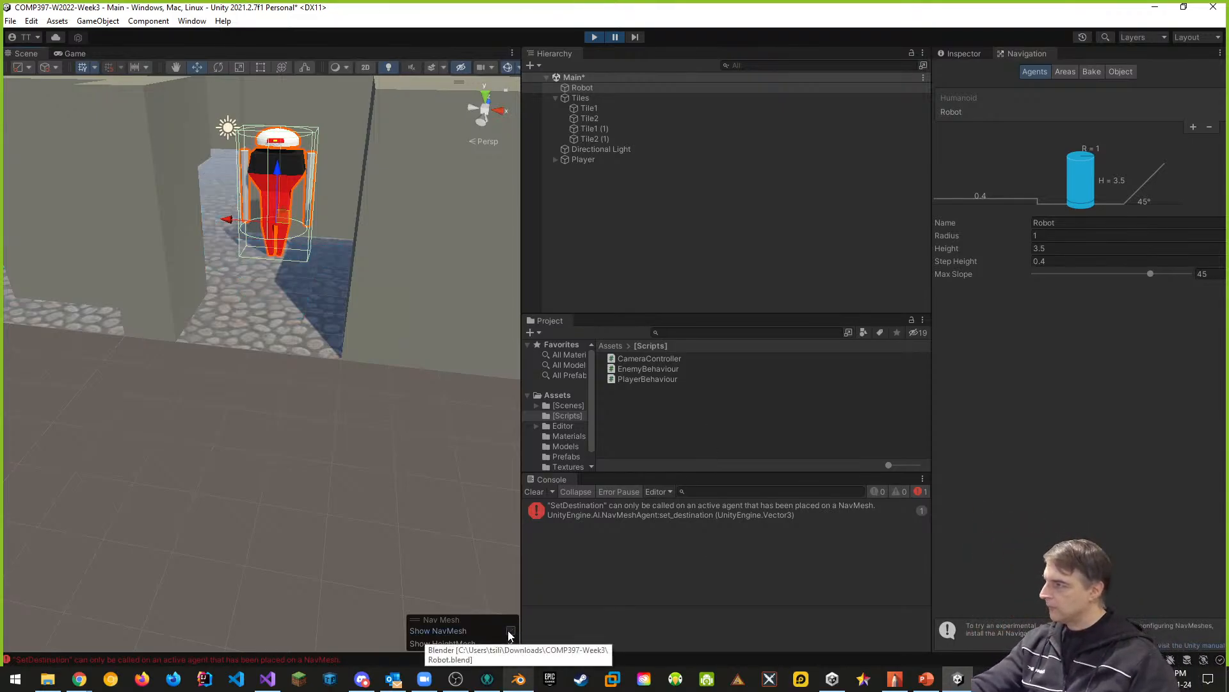
{"action": "left_click", "coordinate": [509, 632]}
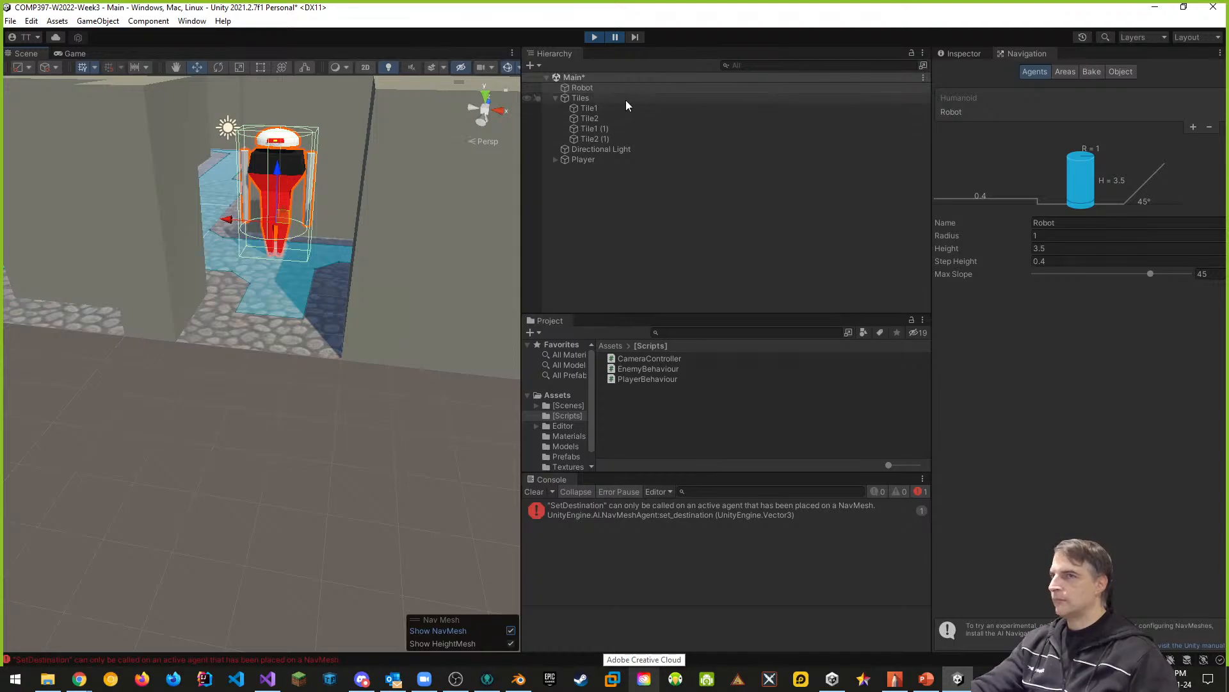
{"action": "left_click", "coordinate": [596, 38]}
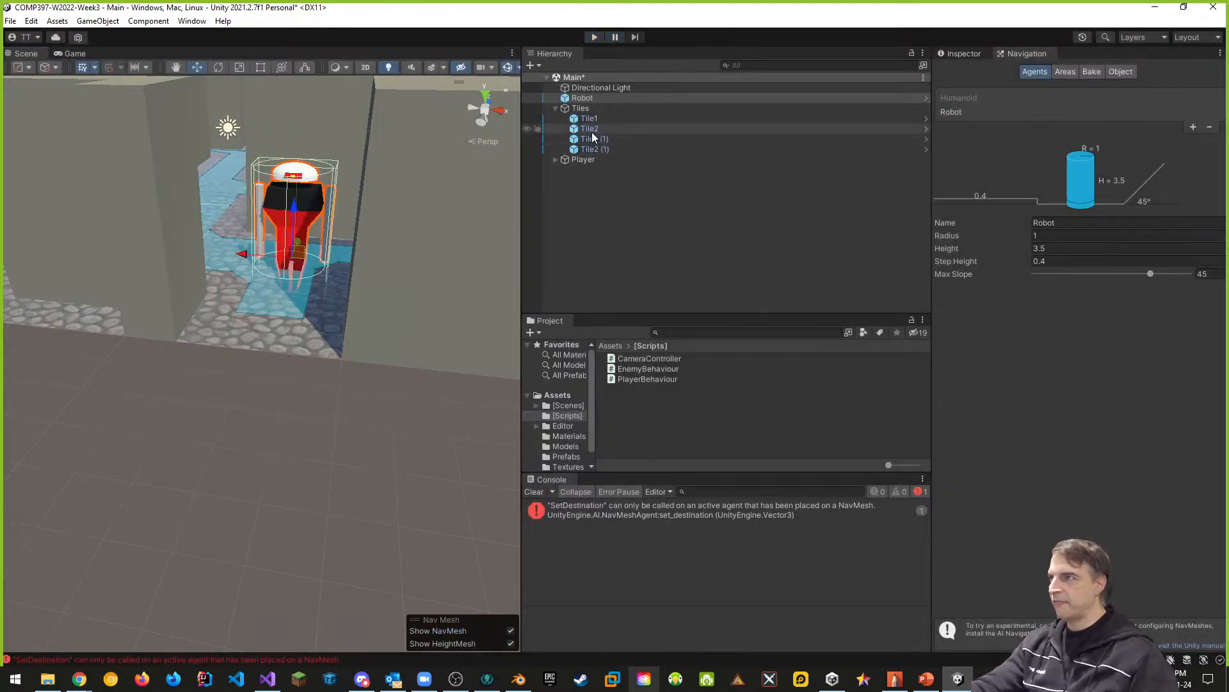
- Compare the robot's Nav Mesh Agent component with the Robot agent type's navigation settings
{"action": "left_click", "coordinate": [955, 54]}
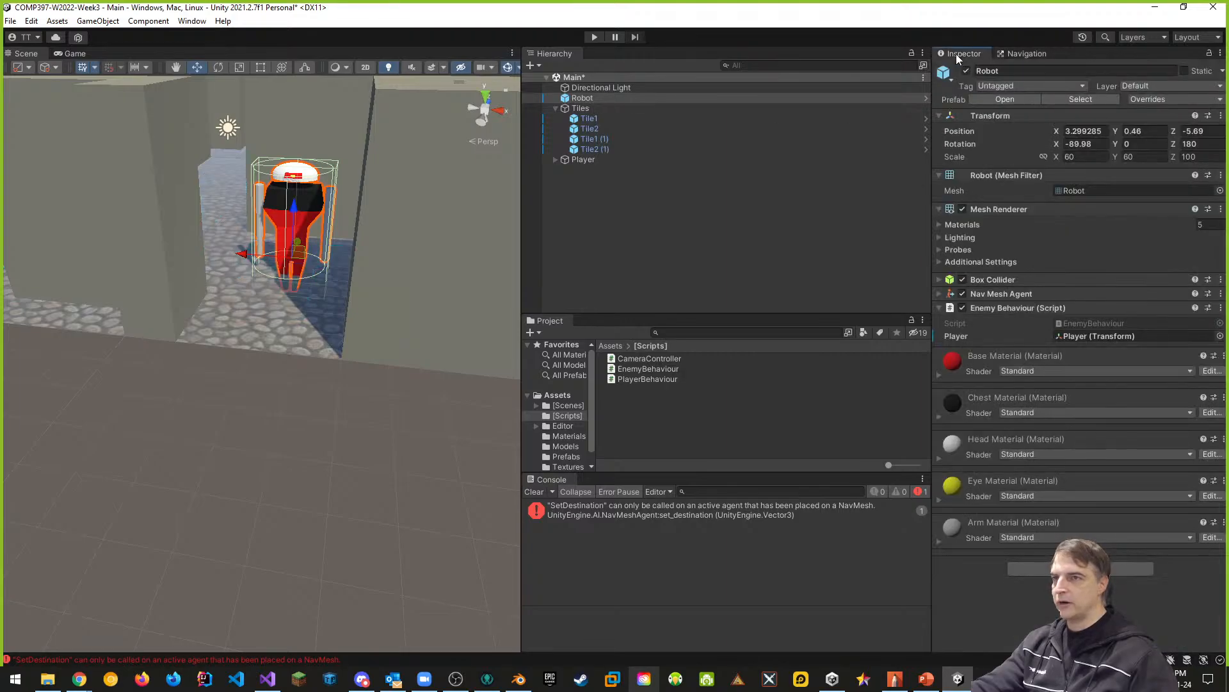
{"action": "left_click", "coordinate": [939, 293]}
{"action": "left_click", "coordinate": [1100, 308]}
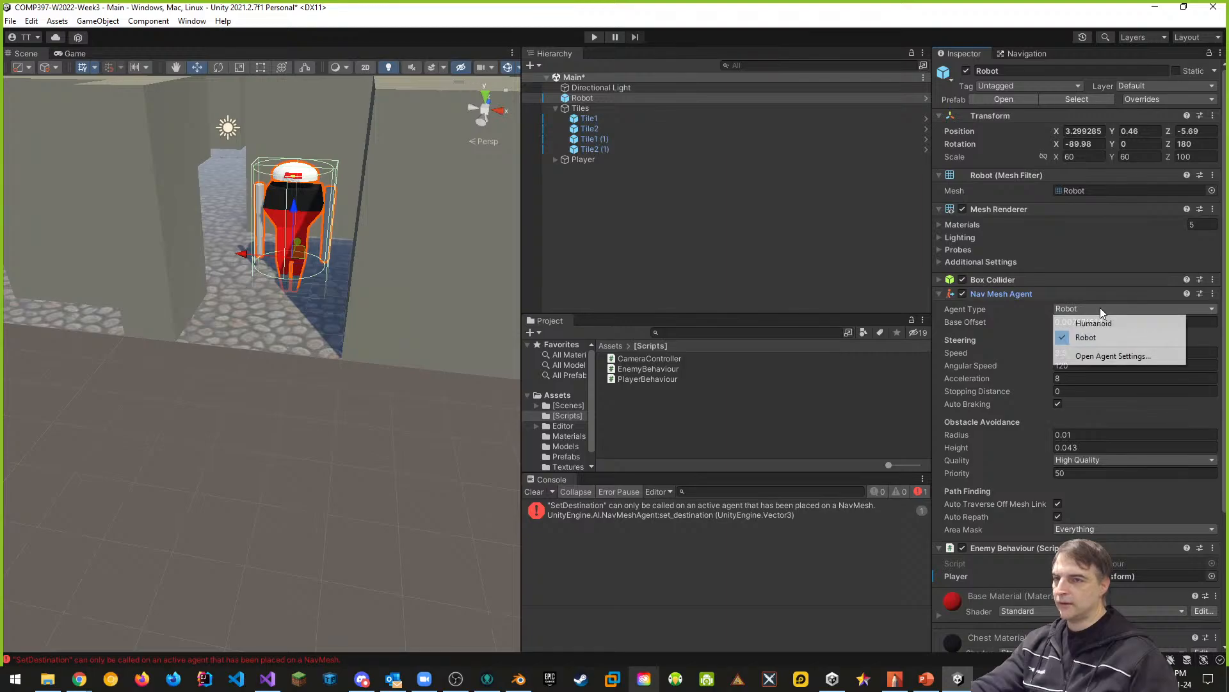
{"action": "left_click", "coordinate": [1101, 356]}
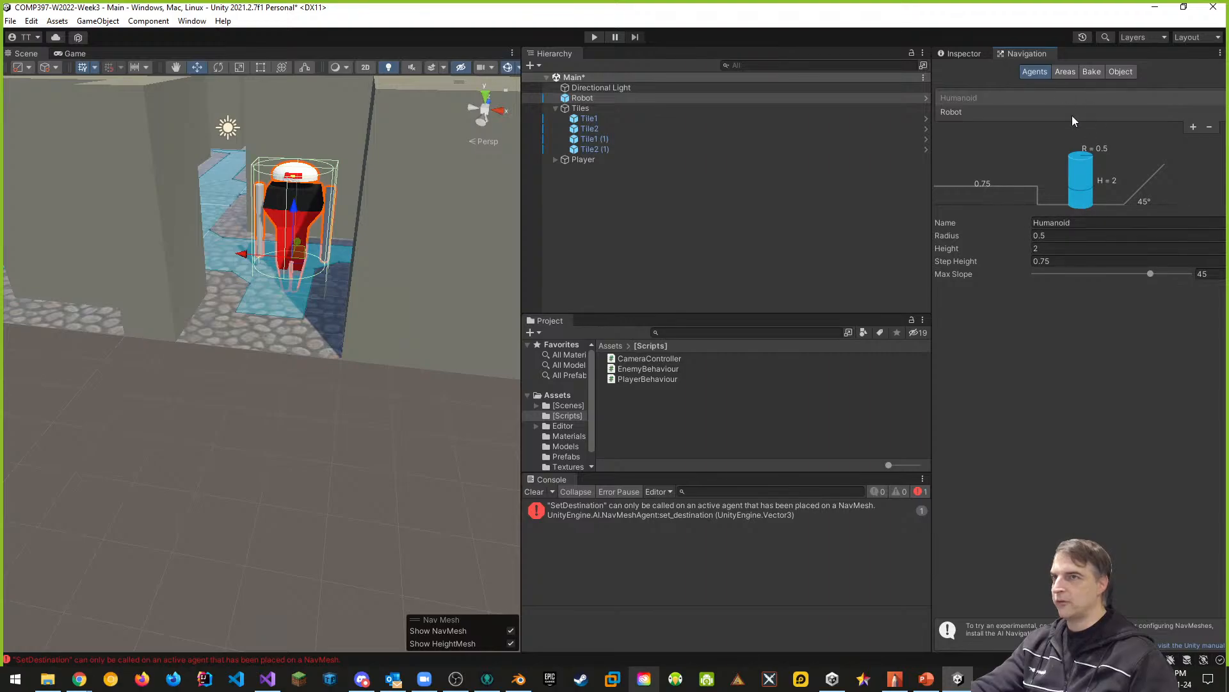
{"action": "left_click", "coordinate": [979, 115]}
{"action": "left_click", "coordinate": [966, 53]}
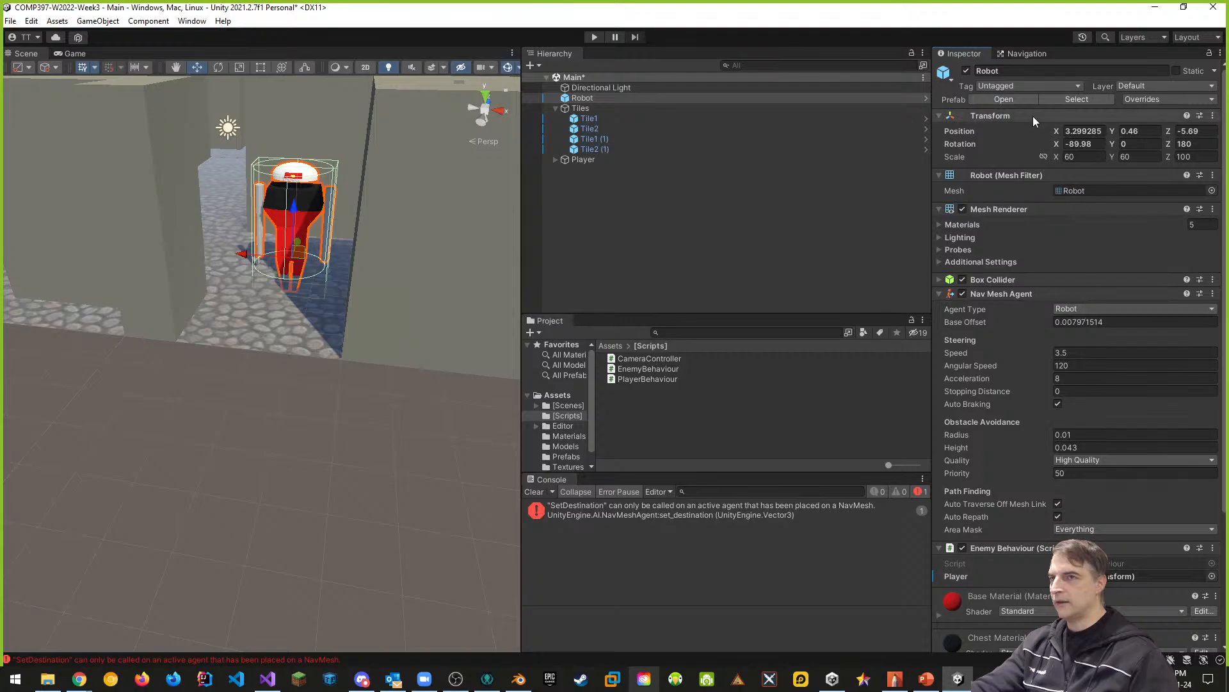
{"action": "left_click", "coordinate": [1016, 54]}
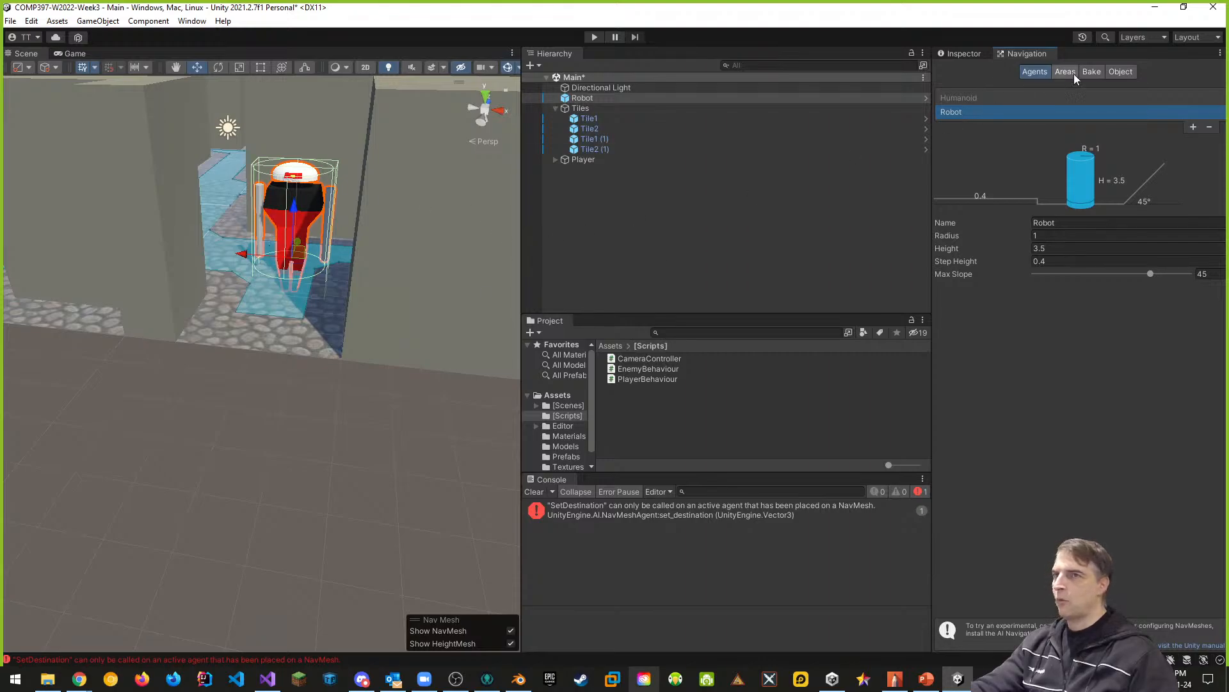
- Rebake the NavMesh with all four tiles selected, from Tile1 to Tile2 (1)
{"action": "left_click", "coordinate": [1093, 72]}
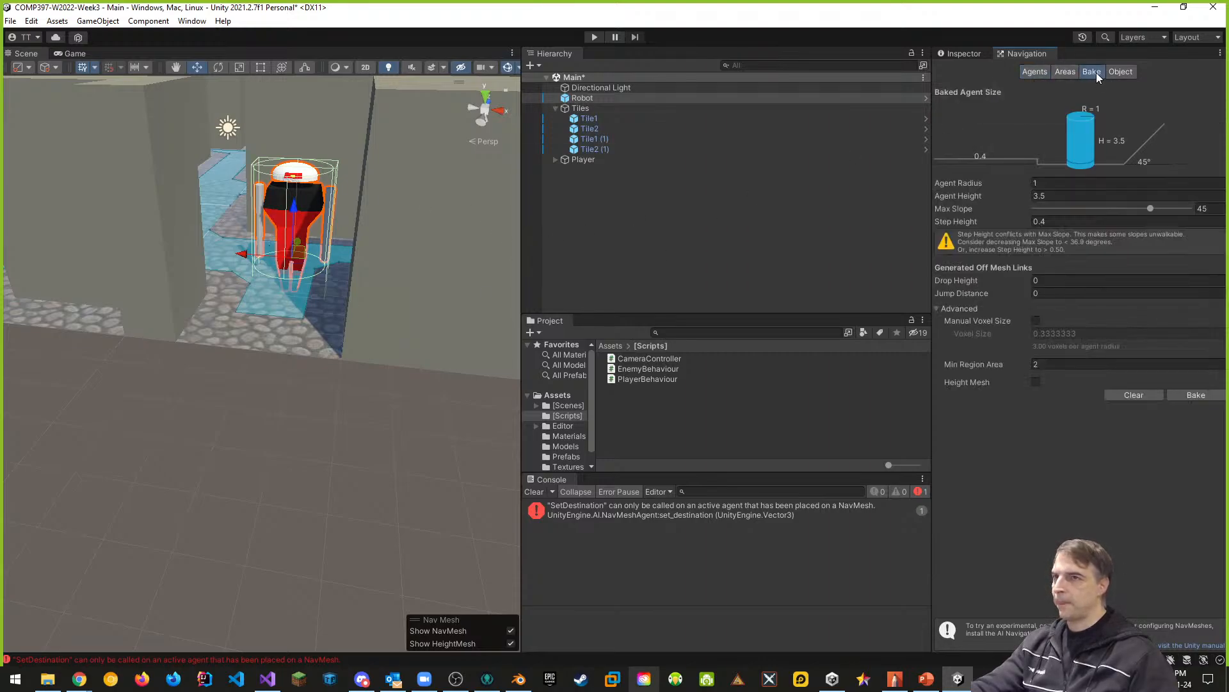
{"action": "left_click", "coordinate": [601, 148]}
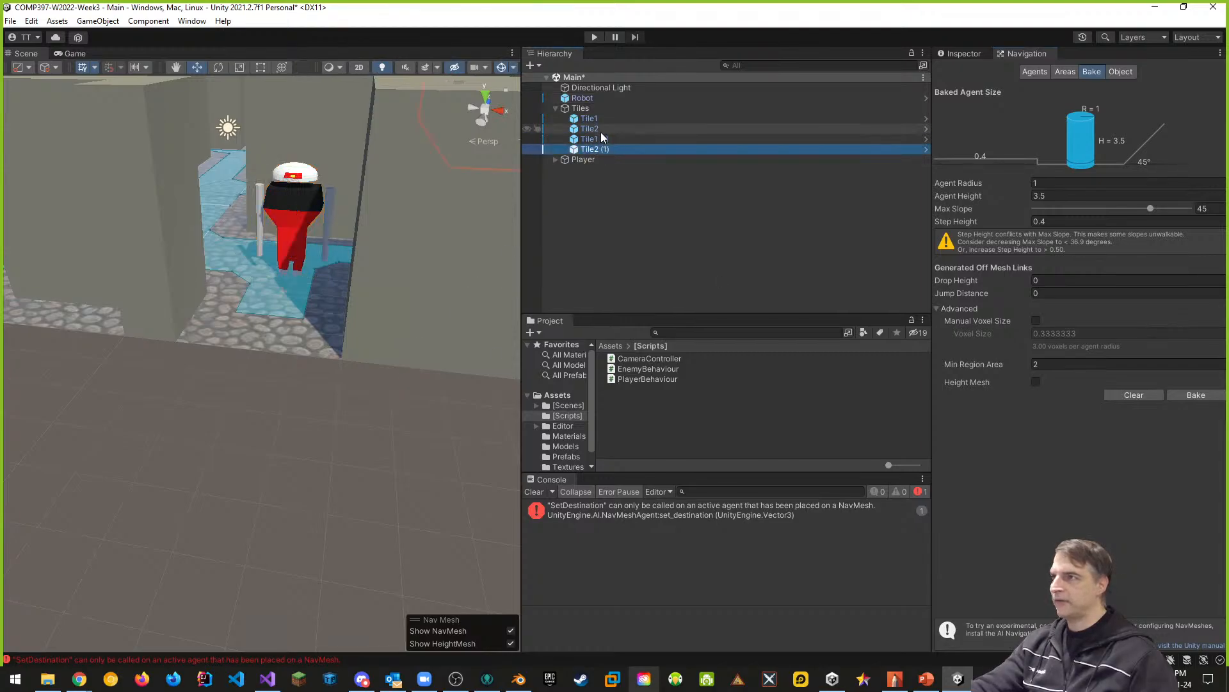
{"action": "left_click", "coordinate": [593, 122], "text": "shift"}
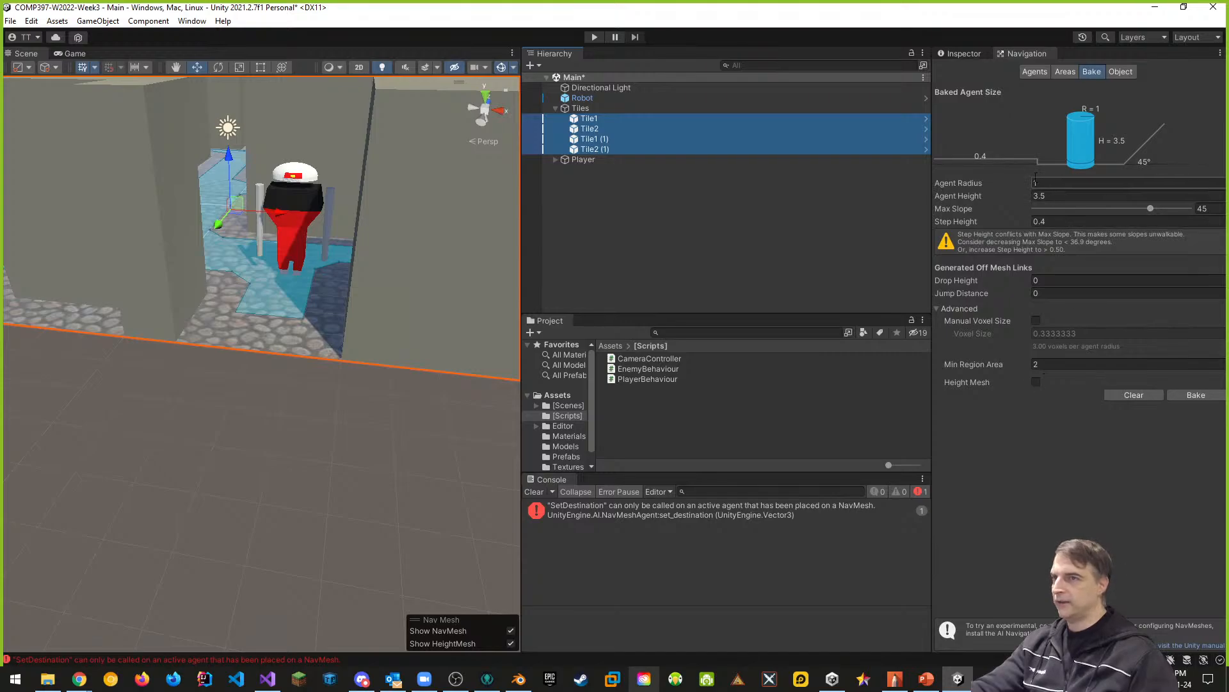
{"action": "left_click", "coordinate": [1190, 392]}
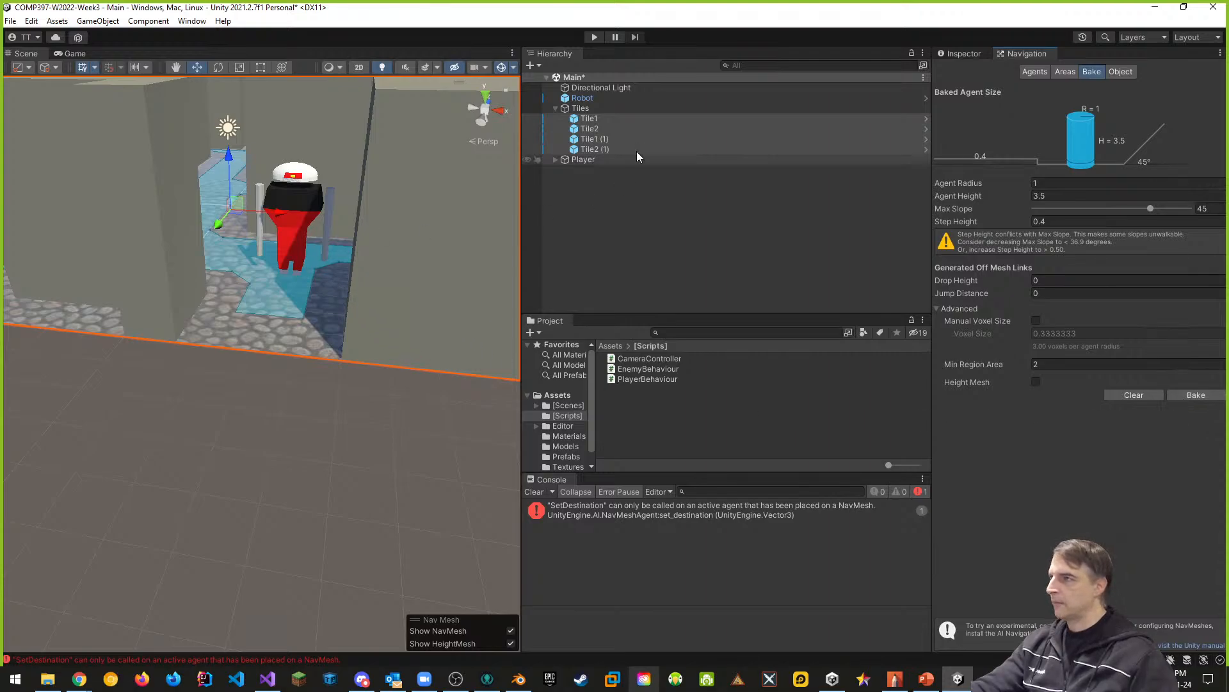
- Shift the robot sideways over the NavMesh and lower it so its legs sink into the ground
{"action": "left_click", "coordinate": [582, 98]}
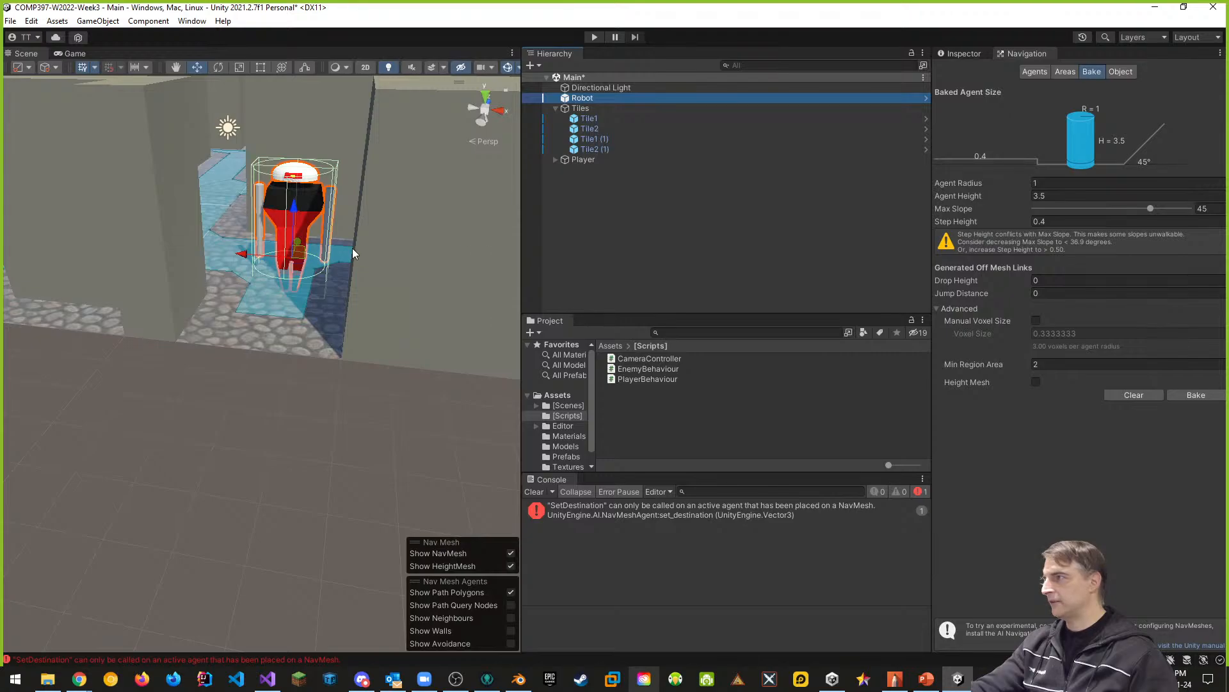
{"action": "left_click_drag", "start_coordinate": [298, 211], "coordinate": [302, 197]}
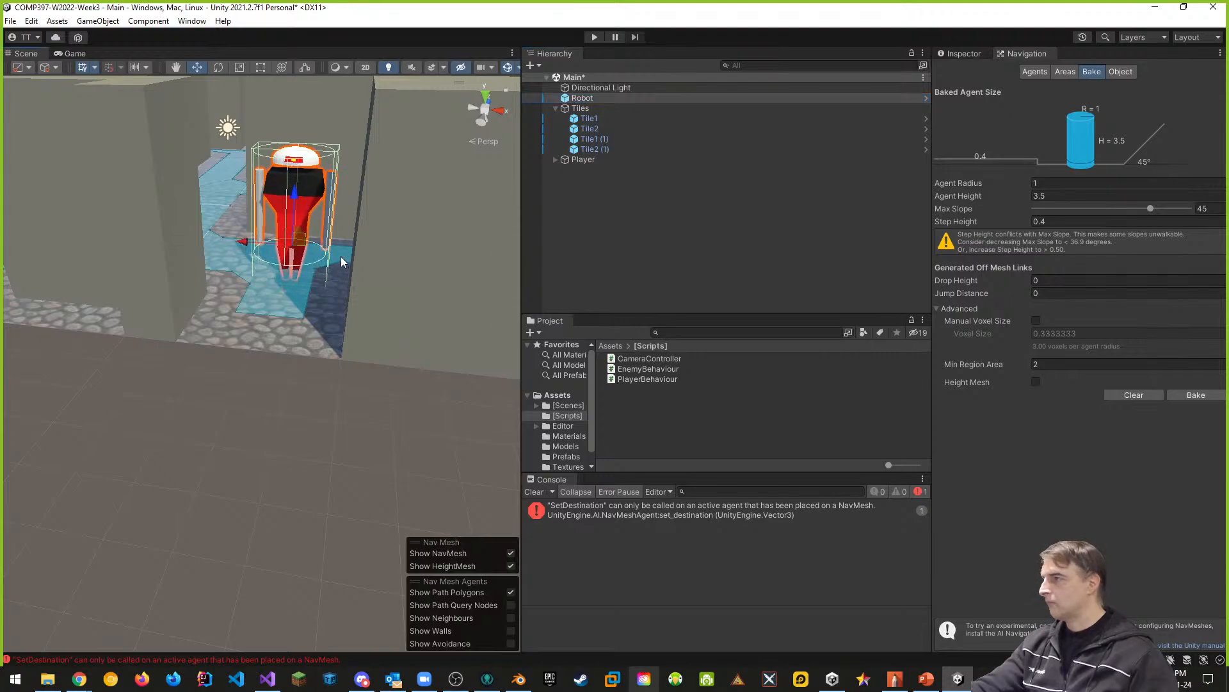
{"action": "left_click_drag", "start_coordinate": [246, 243], "coordinate": [234, 242]}
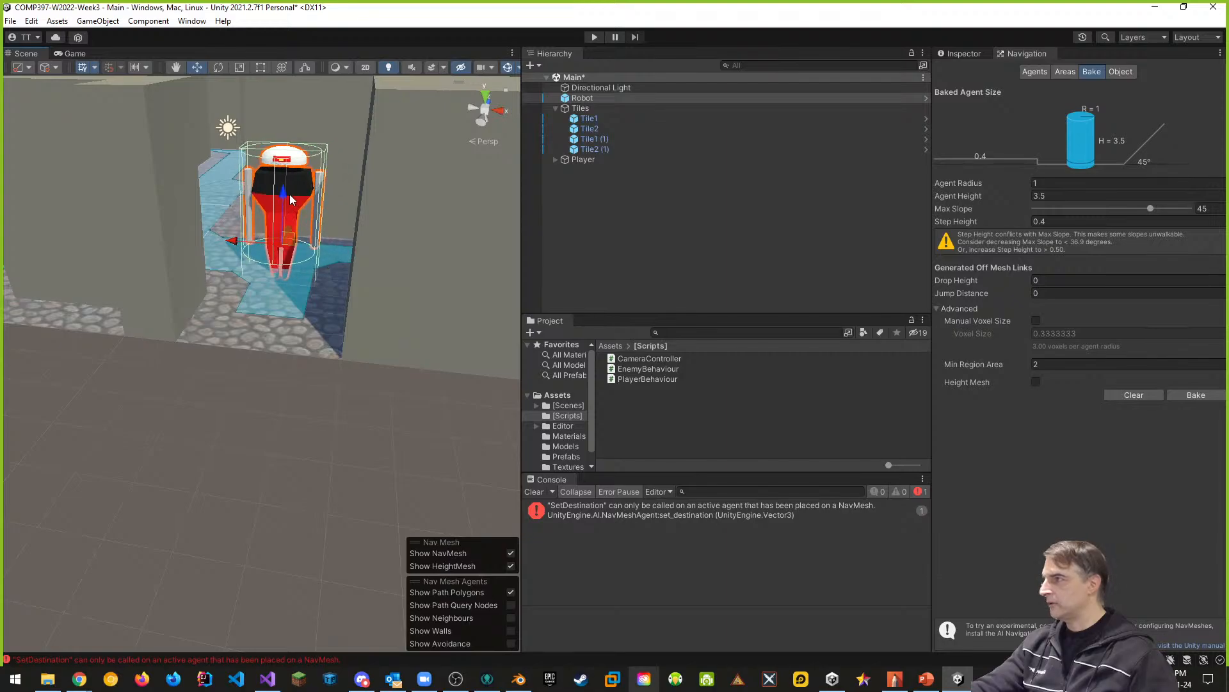
{"action": "left_click_drag", "start_coordinate": [286, 195], "coordinate": [284, 244]}
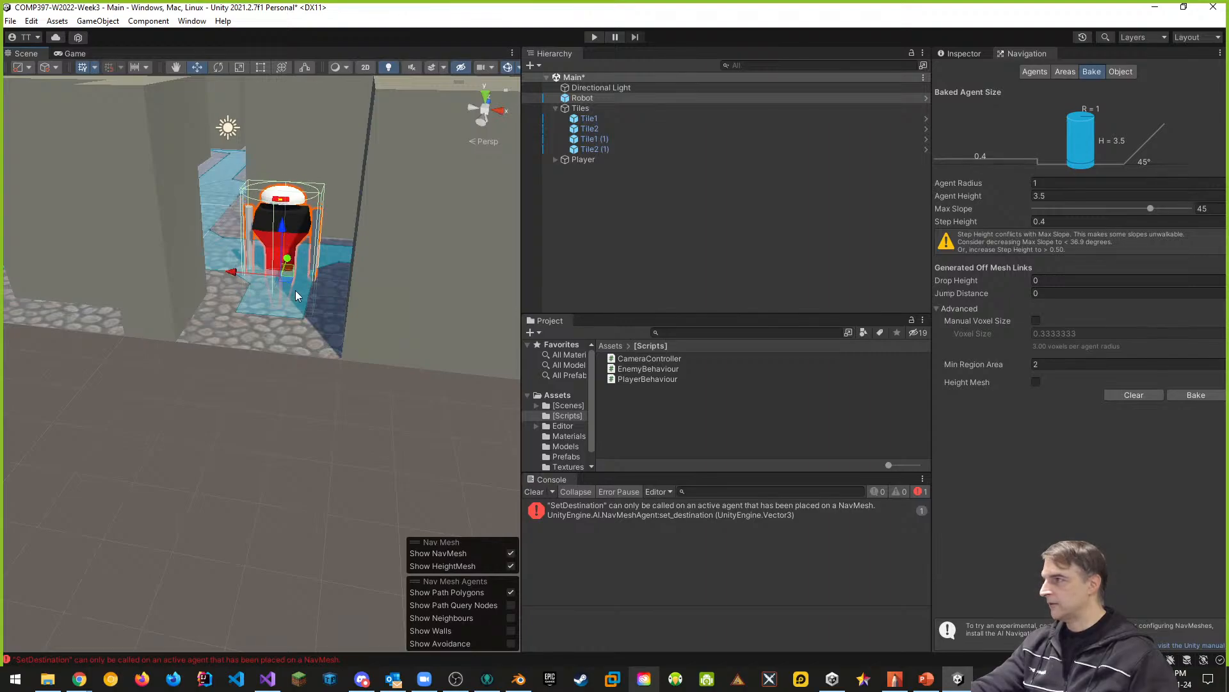
- Run the scene to test the robot at its new position and stop the run
{"action": "left_click", "coordinate": [594, 37]}
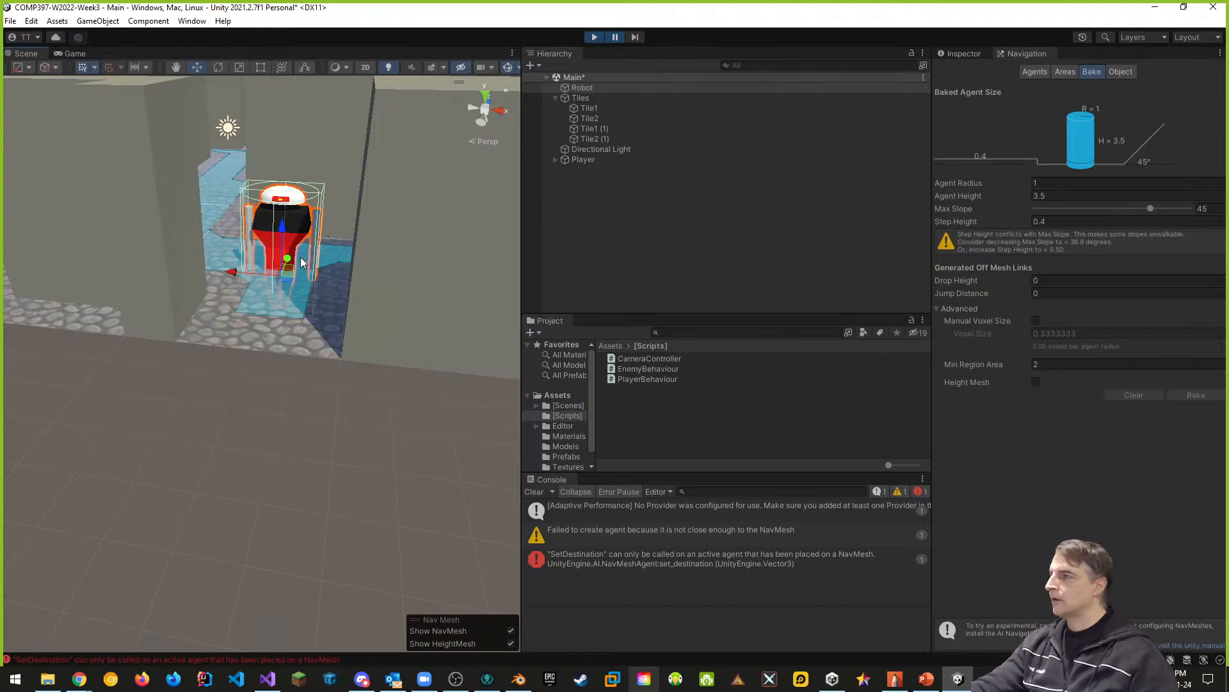
{"action": "left_click", "coordinate": [589, 89]}
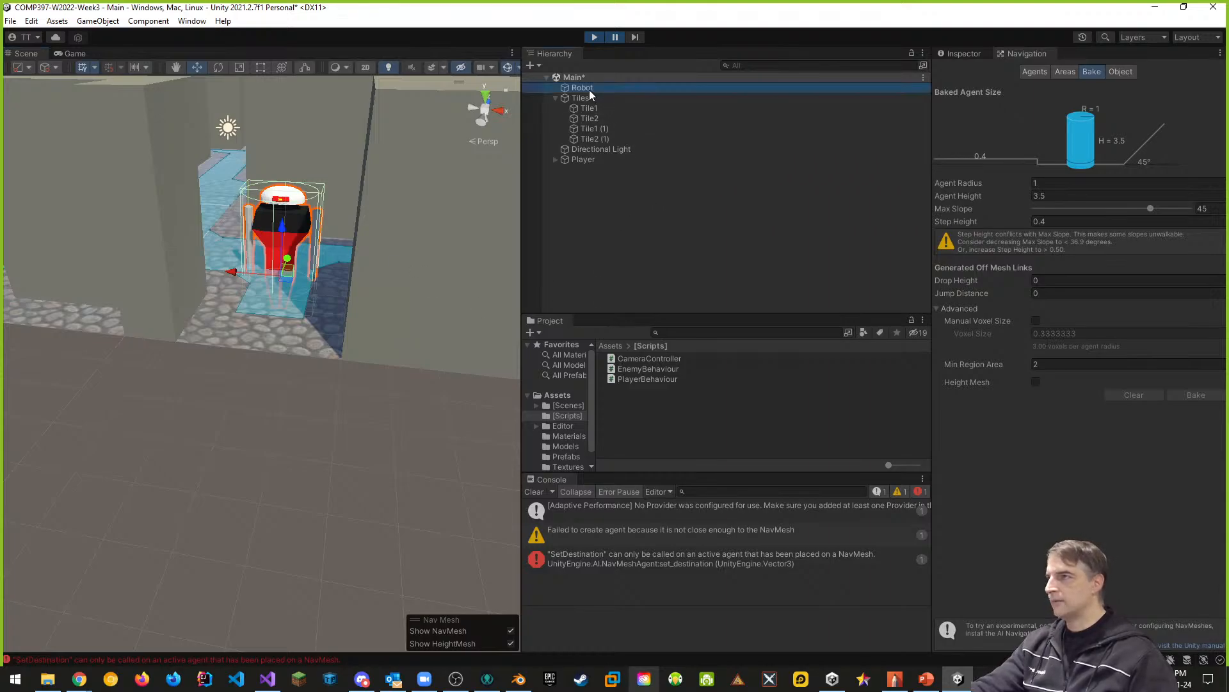
{"action": "left_click", "coordinate": [593, 38]}
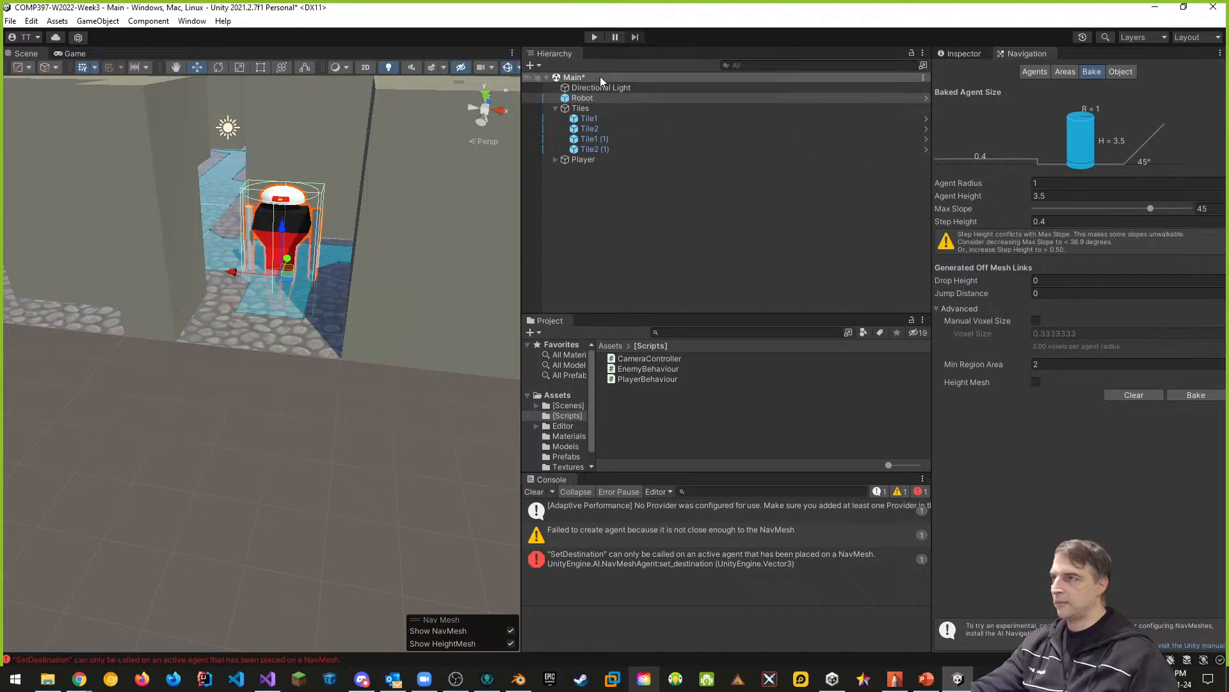
- Delete the Robot object from the Main scene and clear the console messages
{"action": "right_click", "coordinate": [583, 99]}
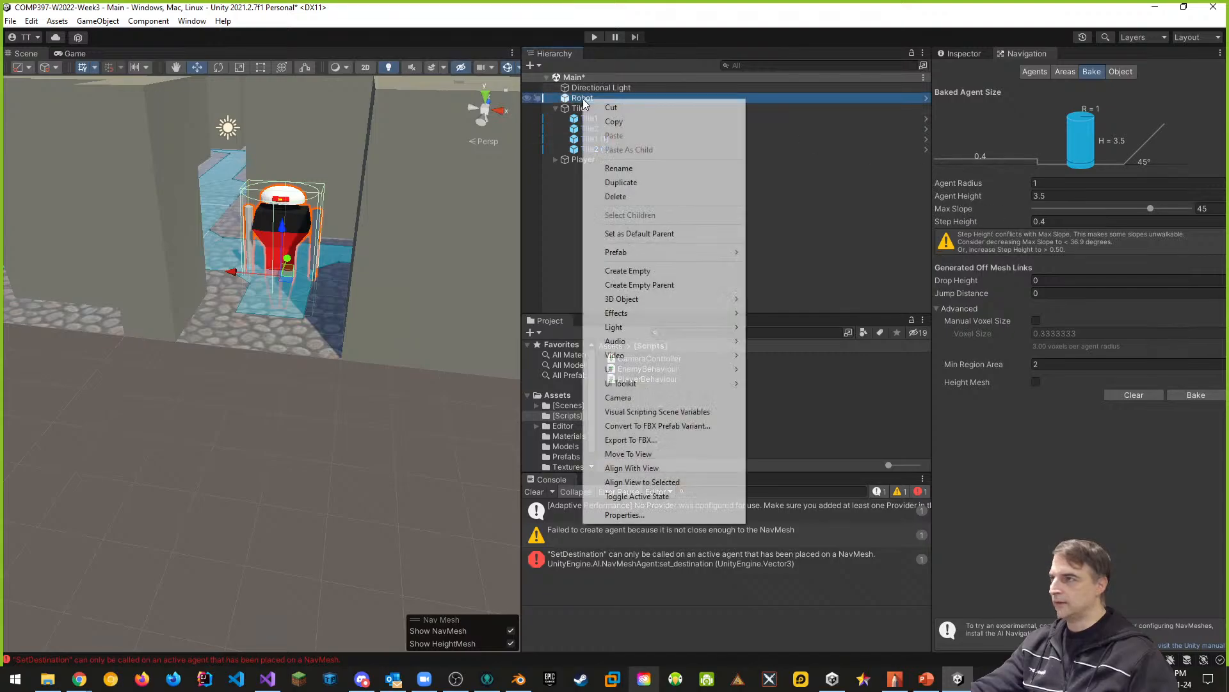
{"action": "left_click", "coordinate": [616, 197]}
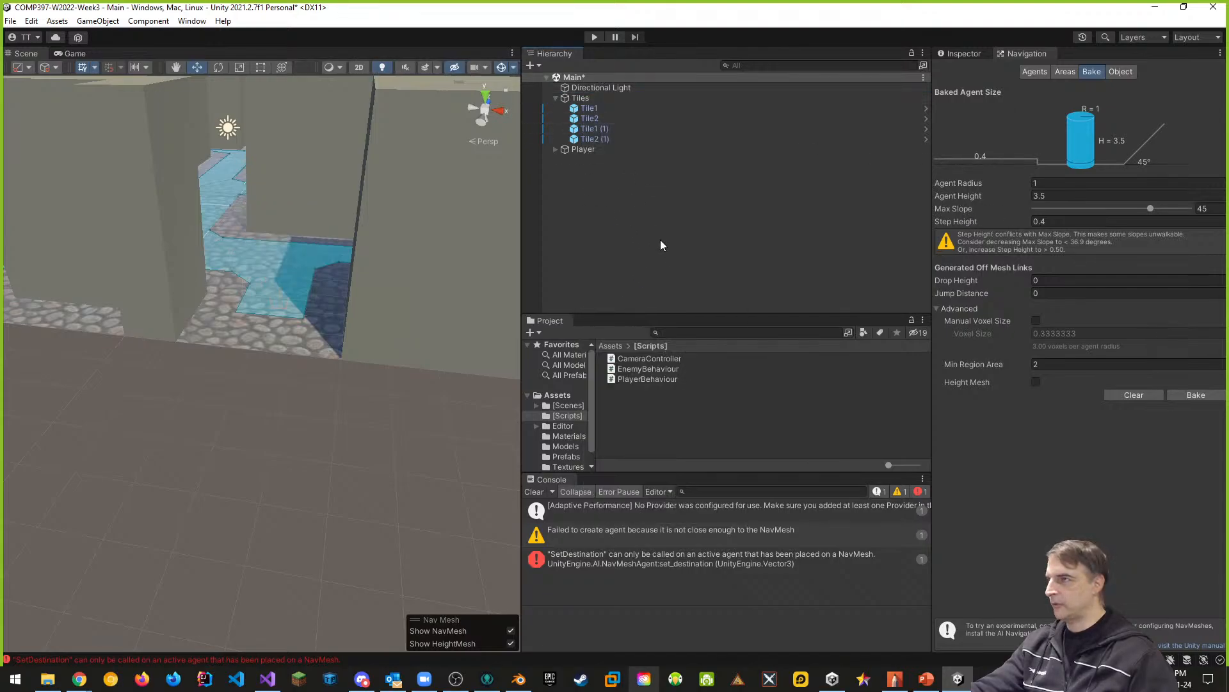
{"action": "left_click", "coordinate": [534, 492]}
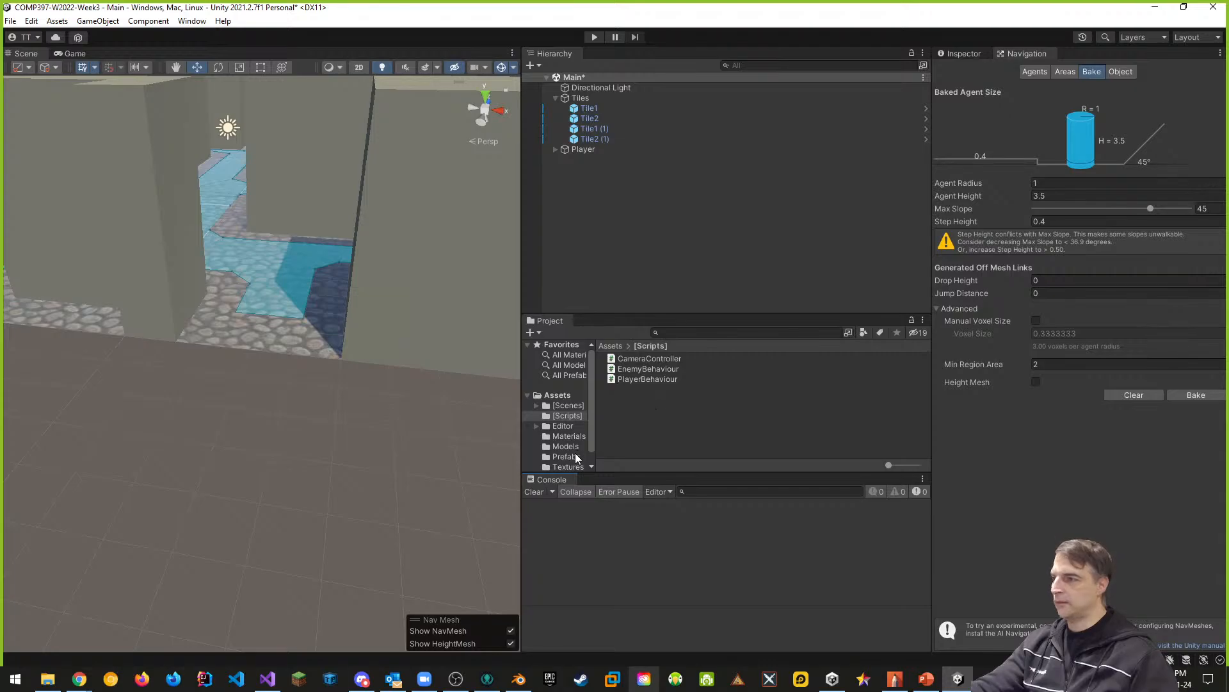
- Add a cylinder 3D object to the Main scene
{"action": "right_click", "coordinate": [578, 192]}
{"action": "mouse_move", "coordinate": [641, 360]}
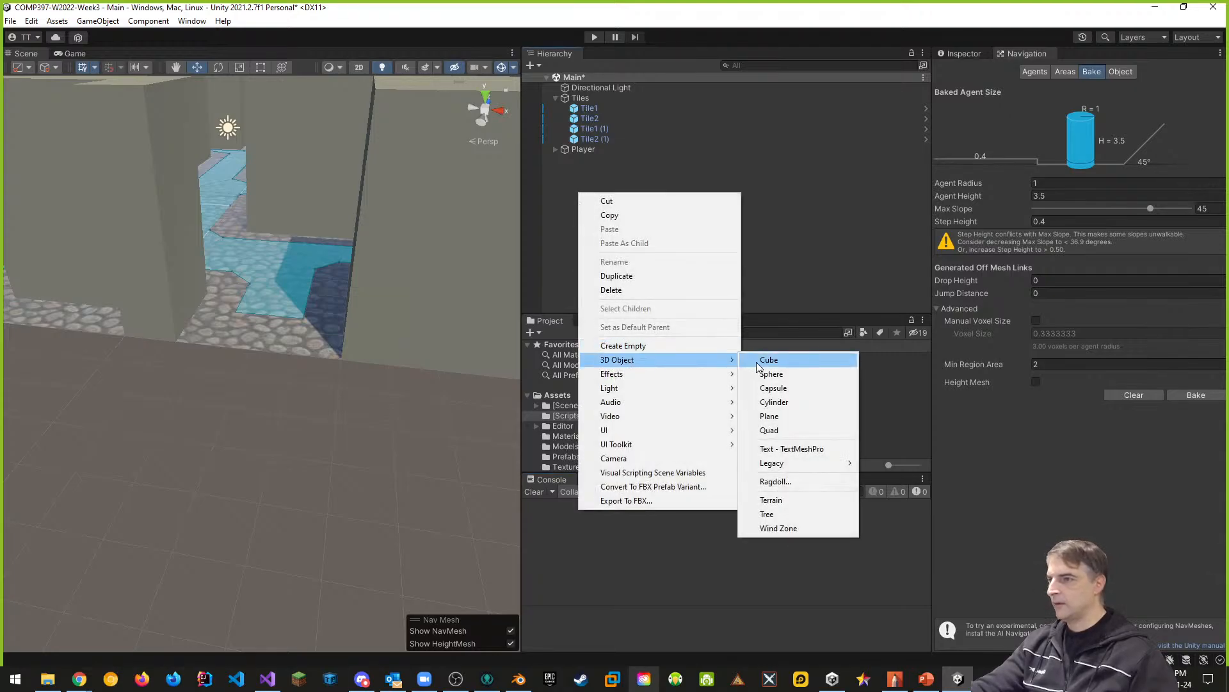
{"action": "left_click", "coordinate": [774, 401]}
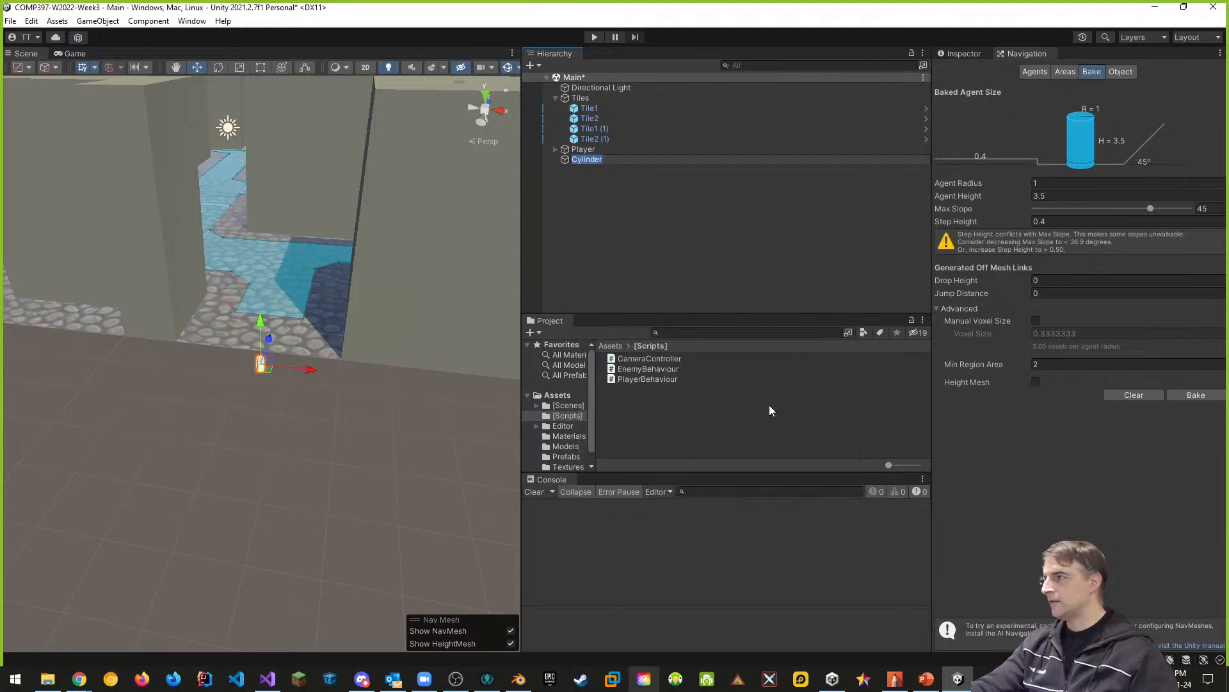
- Move the cylinder onto the blue NavMesh strip between the walls, standing at about X 3.26, Y 1.35, Z -7.61
{"action": "left_click_drag", "start_coordinate": [270, 340], "coordinate": [276, 140]}
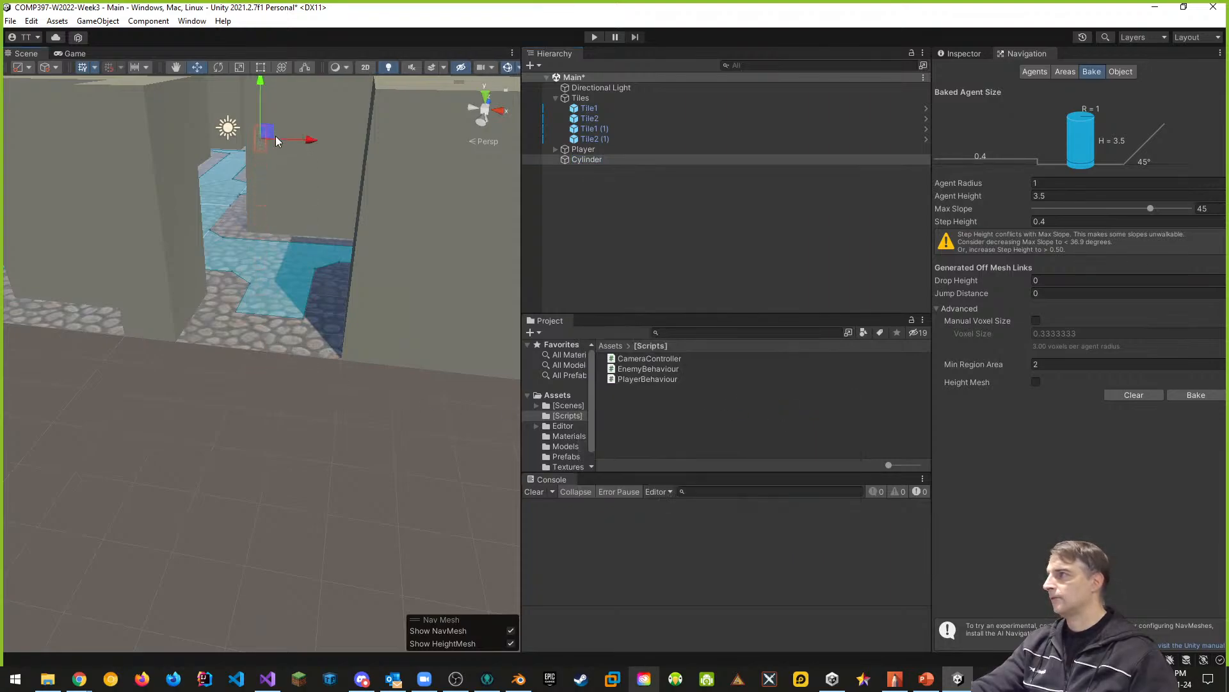
{"action": "right_click_drag", "start_coordinate": [296, 150], "coordinate": [298, 136]}
{"action": "left_click_drag", "start_coordinate": [407, 160], "coordinate": [59, 263]}
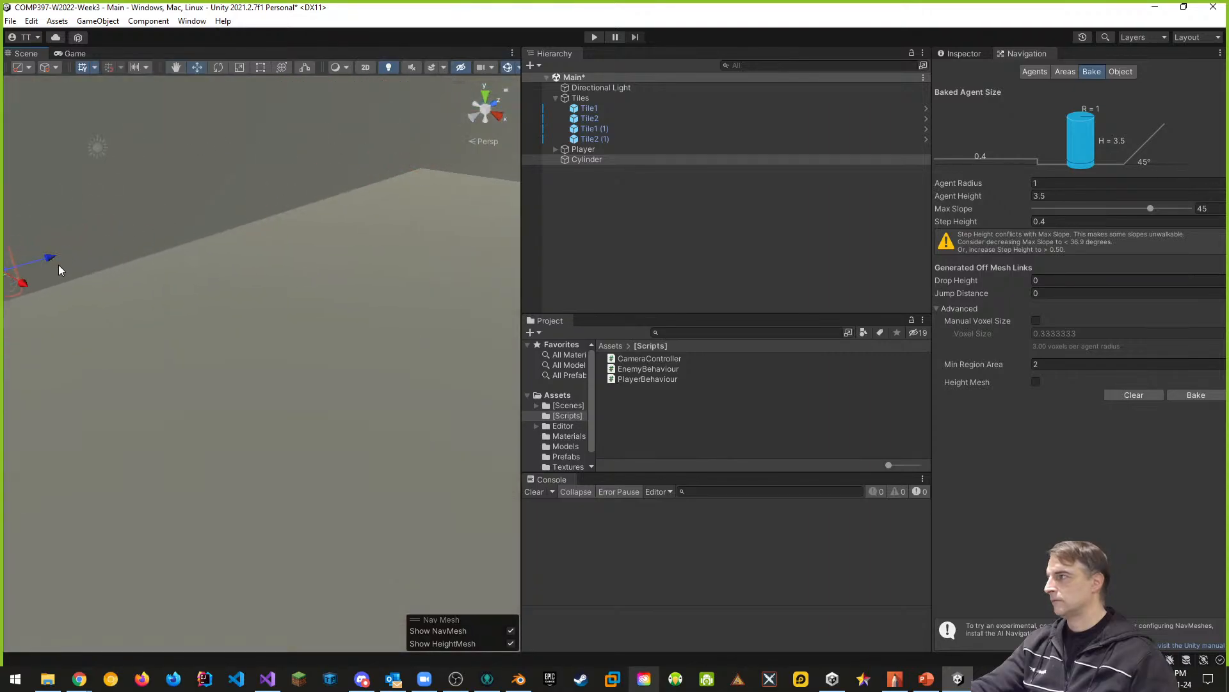
{"action": "middle_click_drag", "start_coordinate": [108, 261], "coordinate": [177, 272]}
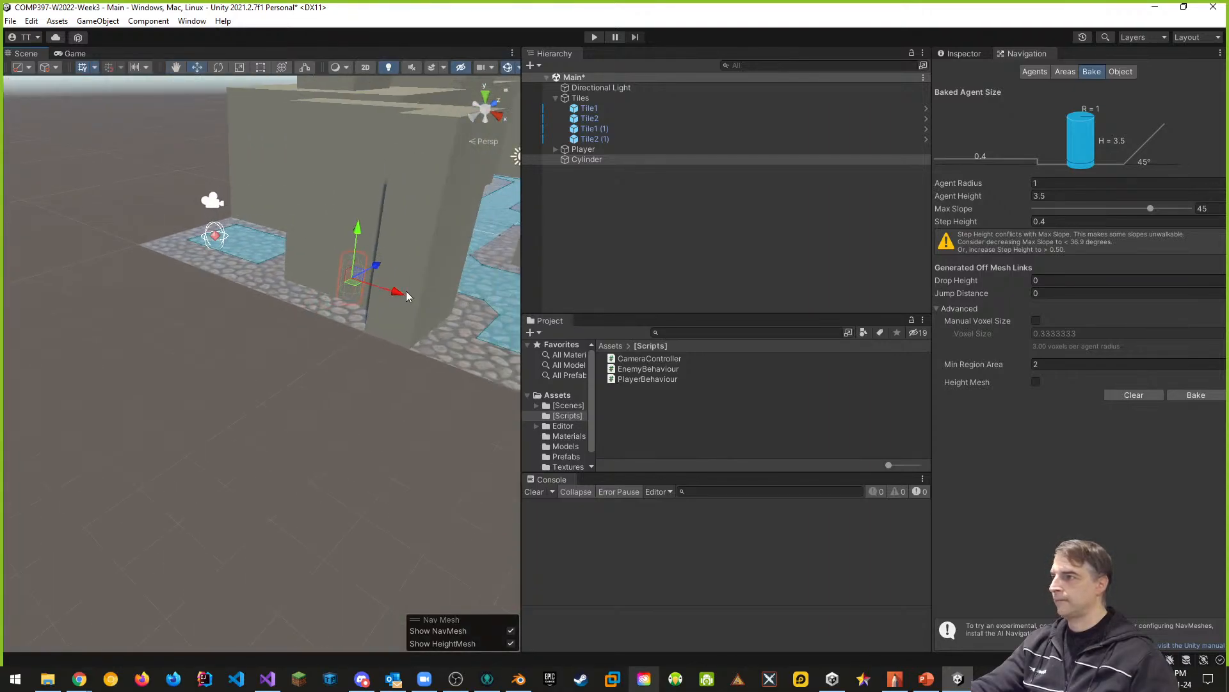
{"action": "left_click", "coordinate": [446, 310]}
{"action": "left_click", "coordinate": [588, 161]}
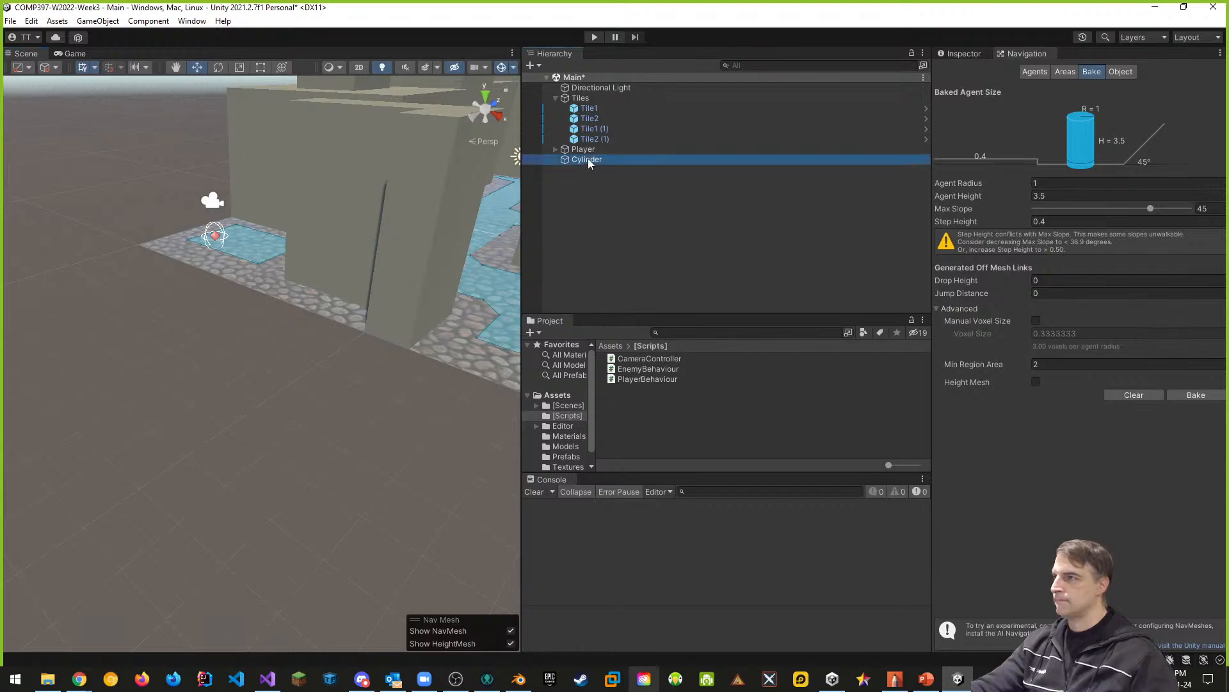
{"action": "left_click_drag", "start_coordinate": [403, 298], "coordinate": [497, 340]}
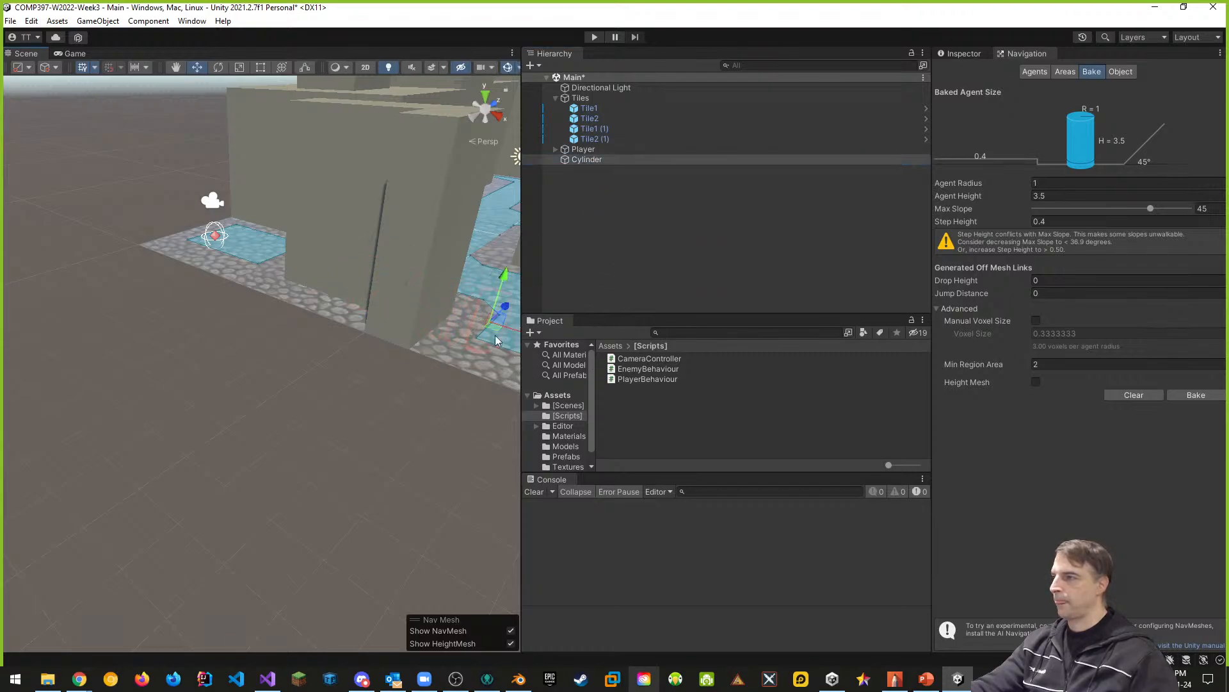
{"action": "left_click_drag", "start_coordinate": [499, 275], "coordinate": [508, 182]}
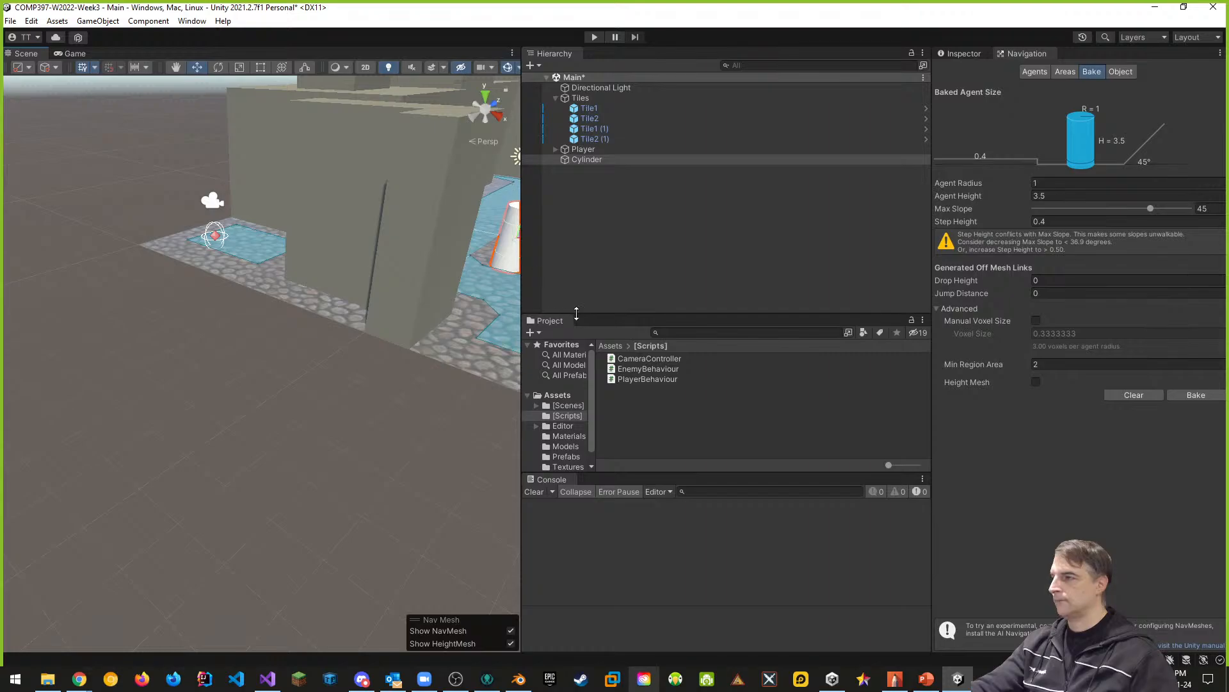
{"action": "middle_click_drag", "start_coordinate": [598, 312], "coordinate": [459, 285]}
{"action": "left_click_drag", "start_coordinate": [434, 247], "coordinate": [433, 332]}
{"action": "left_click_drag", "start_coordinate": [390, 272], "coordinate": [391, 264]}
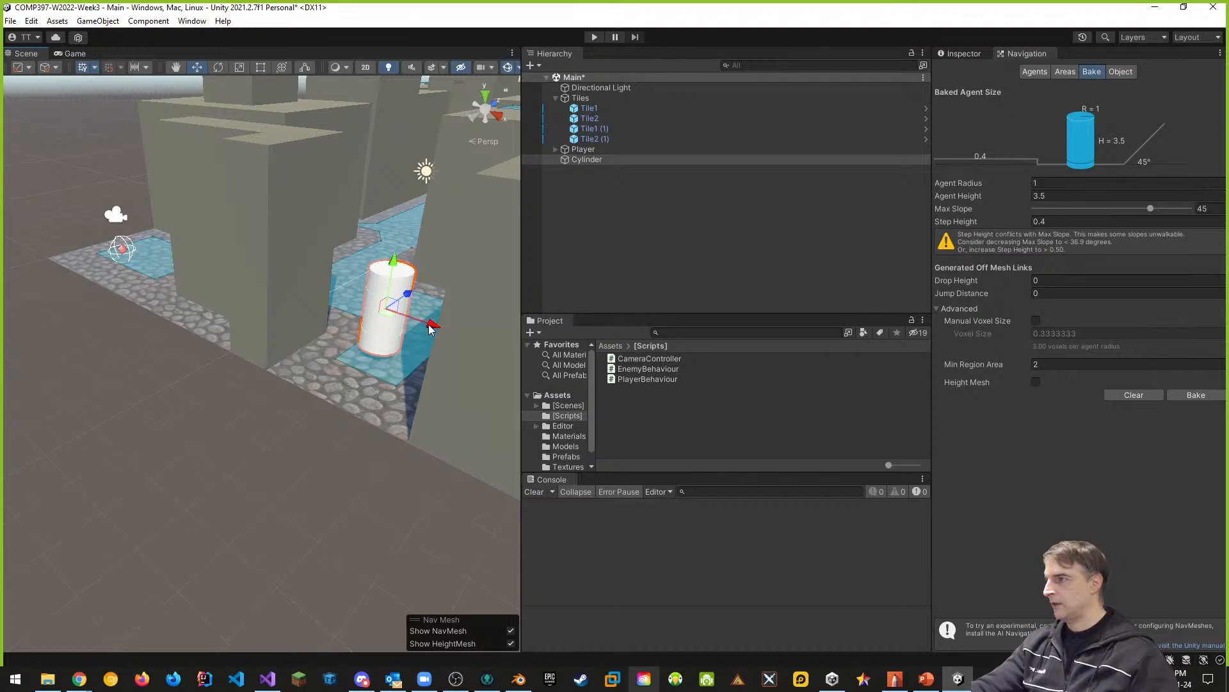
{"action": "left_click_drag", "start_coordinate": [426, 324], "coordinate": [446, 331]}
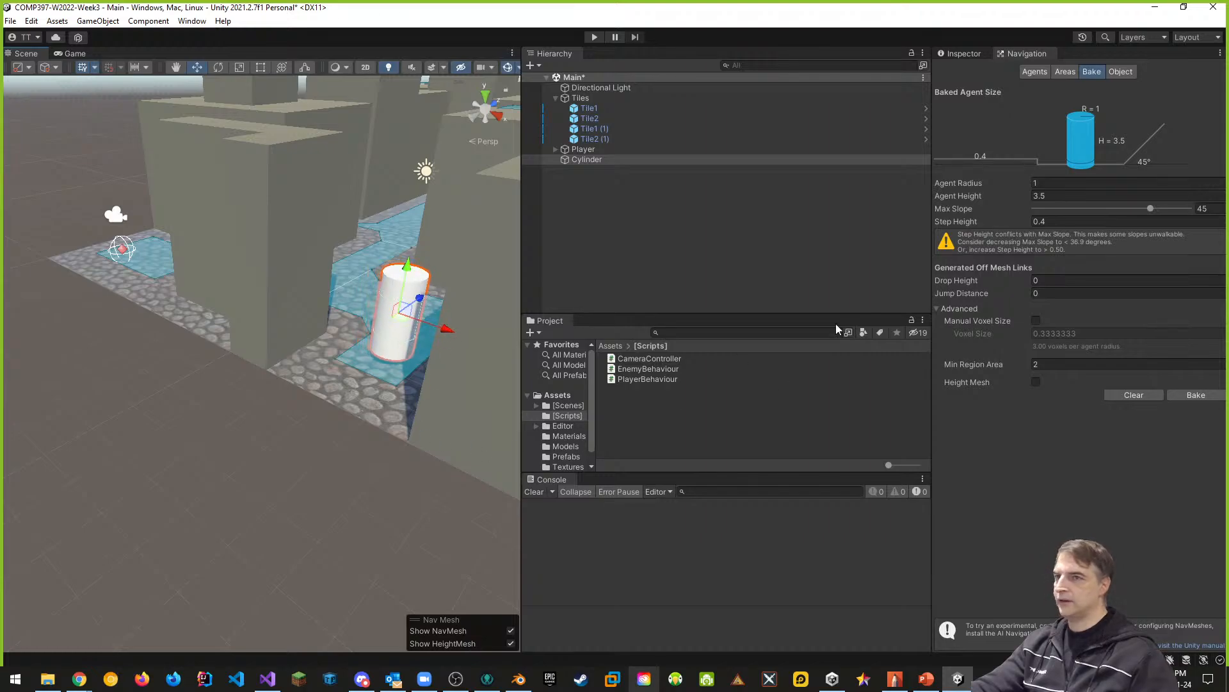
- Add a Nav Mesh Agent component to the cylinder and check it against the baked agent size settings
{"action": "left_click", "coordinate": [962, 53]}
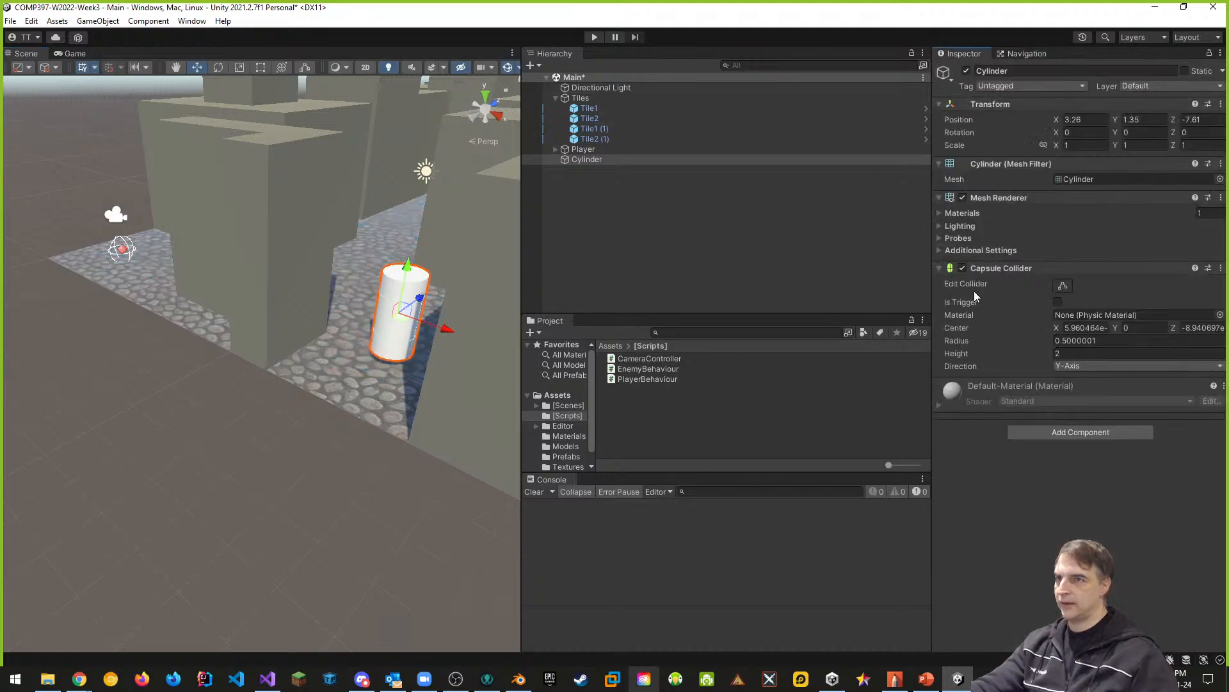
{"action": "left_click", "coordinate": [1106, 433]}
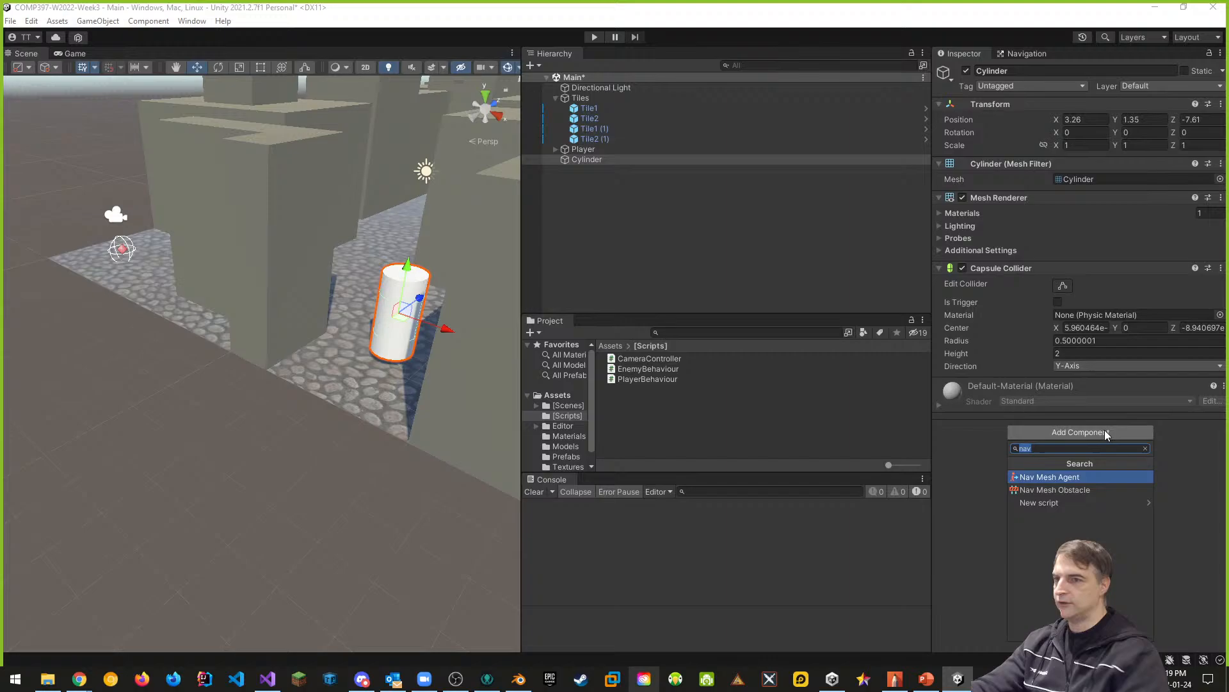
{"action": "left_click", "coordinate": [1050, 478]}
{"action": "scroll", "coordinate": [941, 365], "scroll_direction": "down", "scroll_amount": 2}
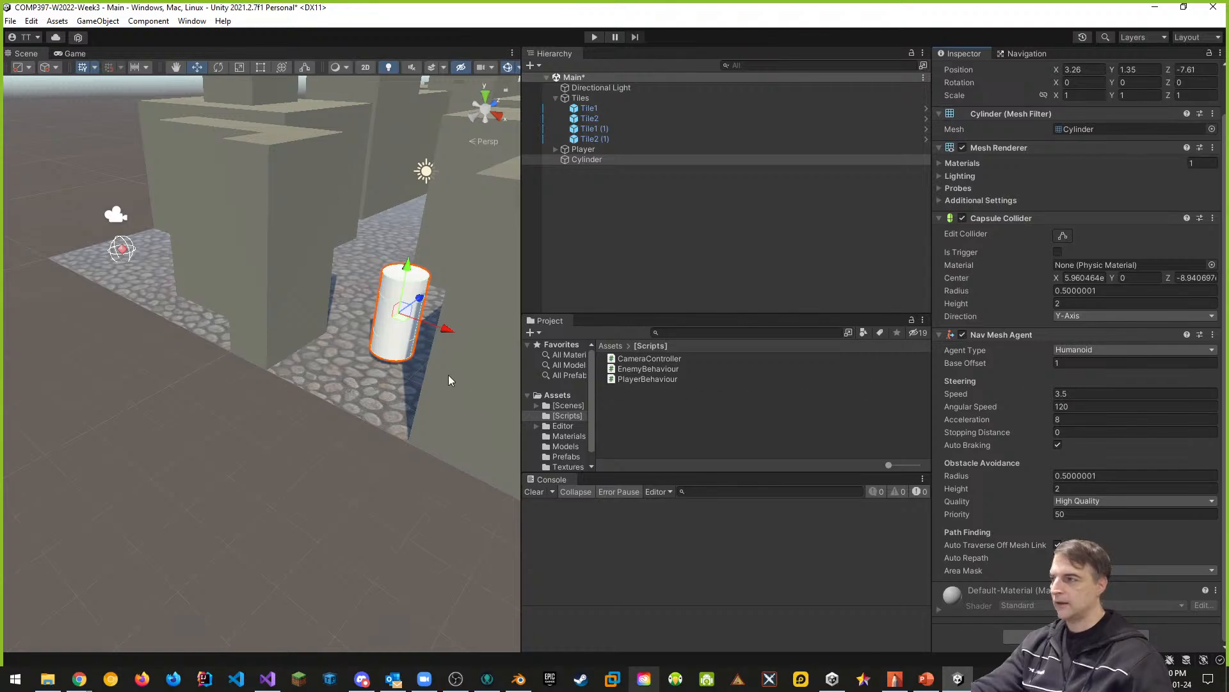
{"action": "left_click", "coordinate": [1025, 54]}
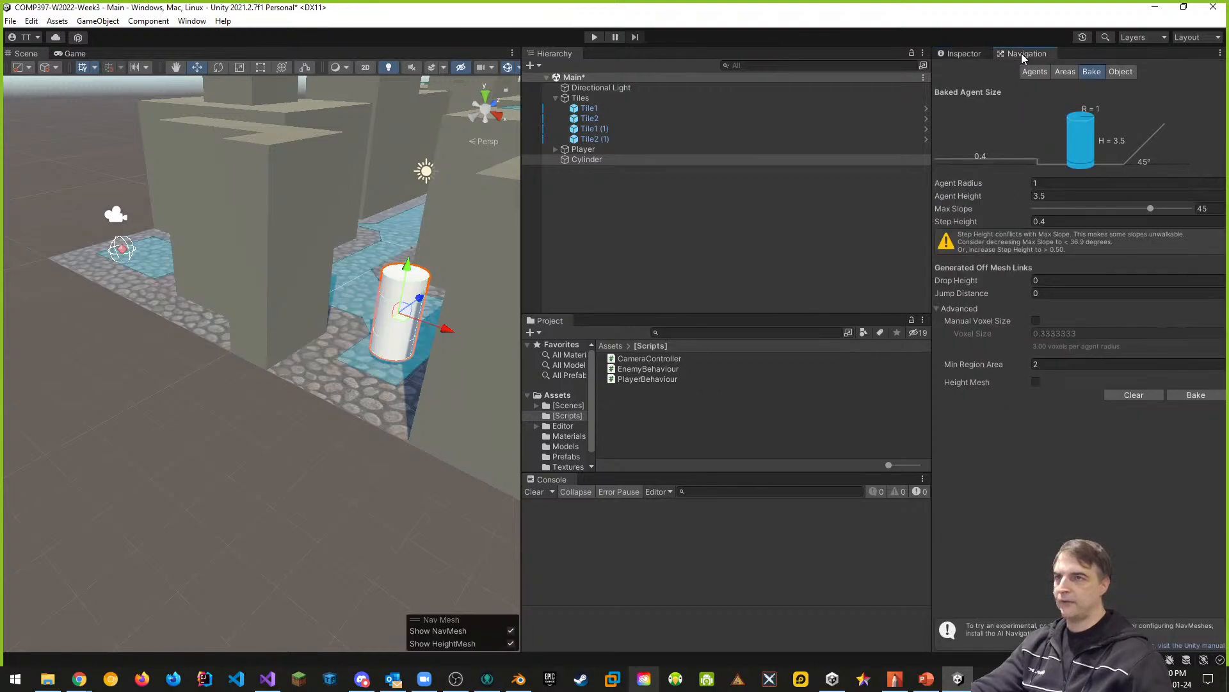
{"action": "left_click", "coordinate": [962, 54]}
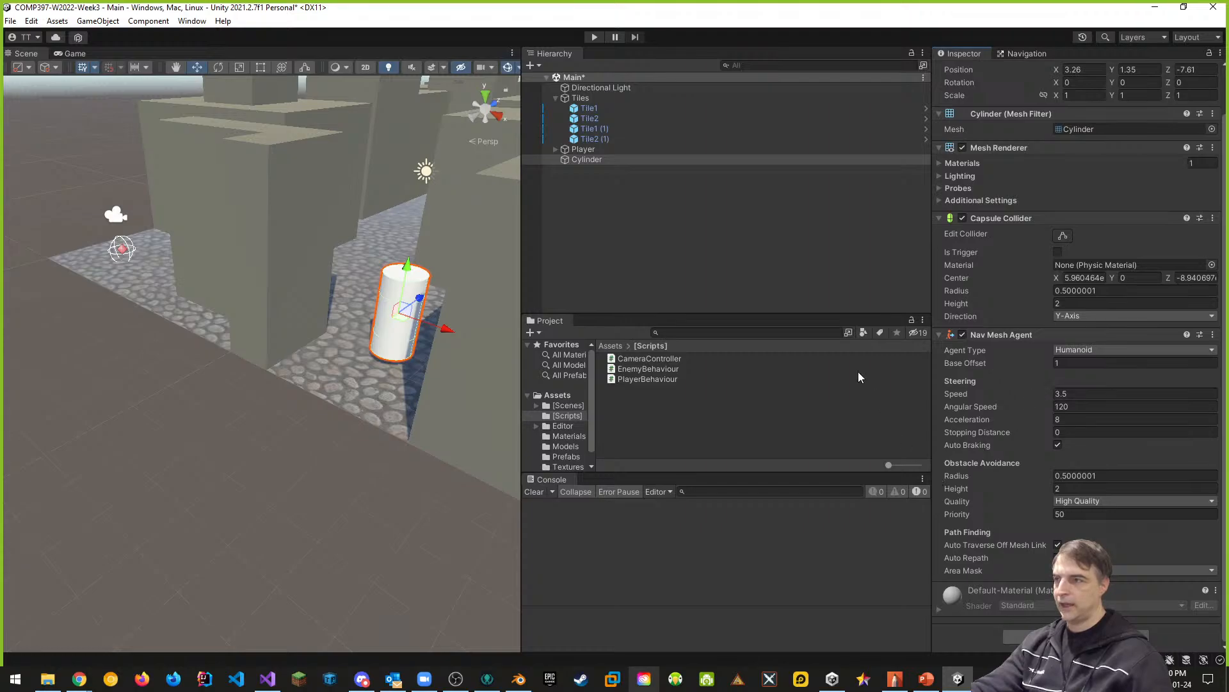
- Attach the EnemyBehaviour script to the cylinder and assign the Player object as its Player transform
{"action": "left_click", "coordinate": [648, 371]}
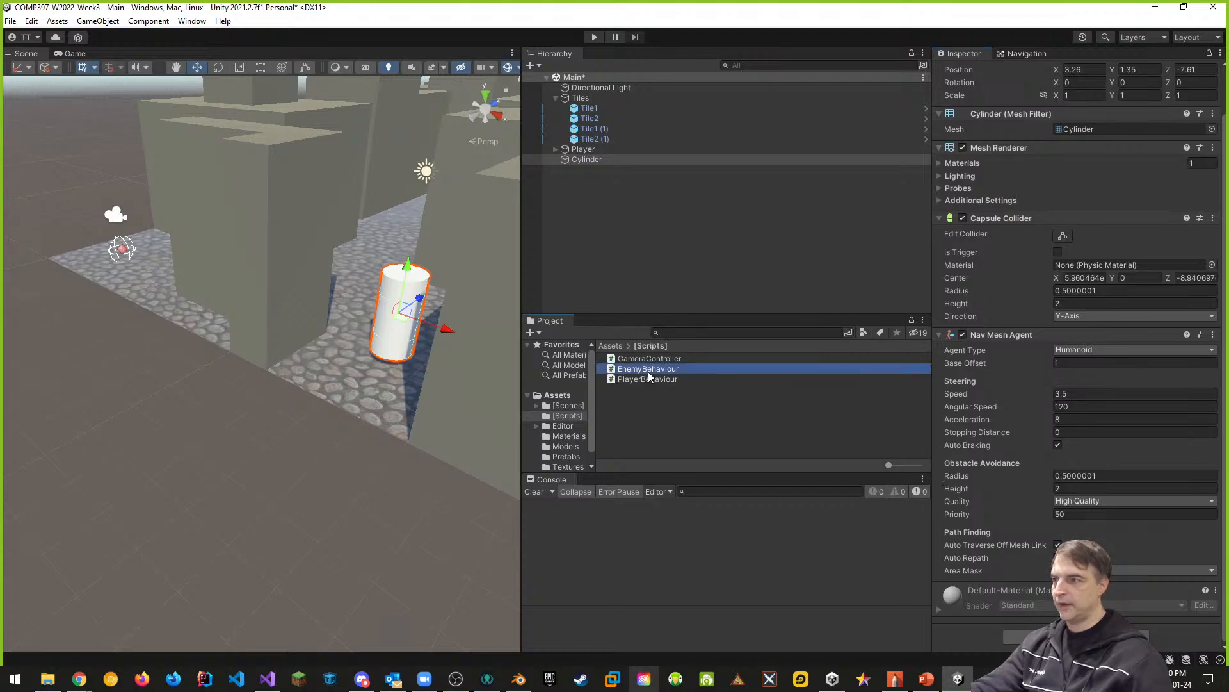
{"action": "left_click", "coordinate": [586, 160]}
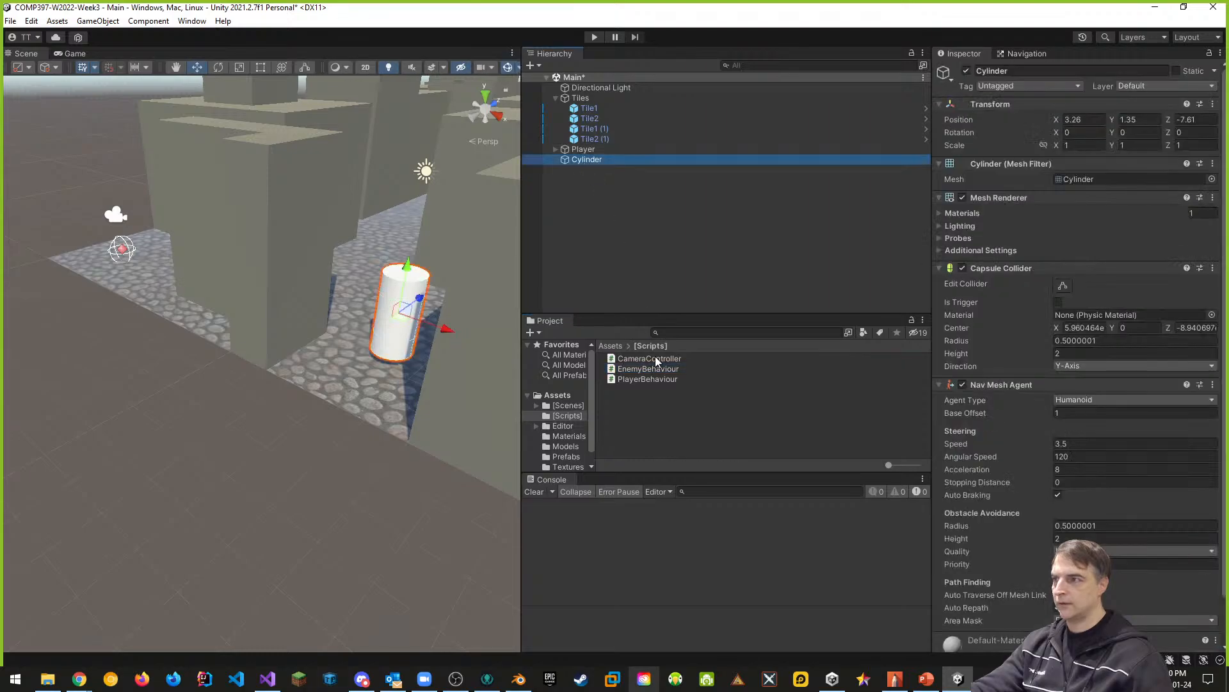
{"action": "left_click", "coordinate": [939, 269]}
{"action": "left_click", "coordinate": [941, 283]}
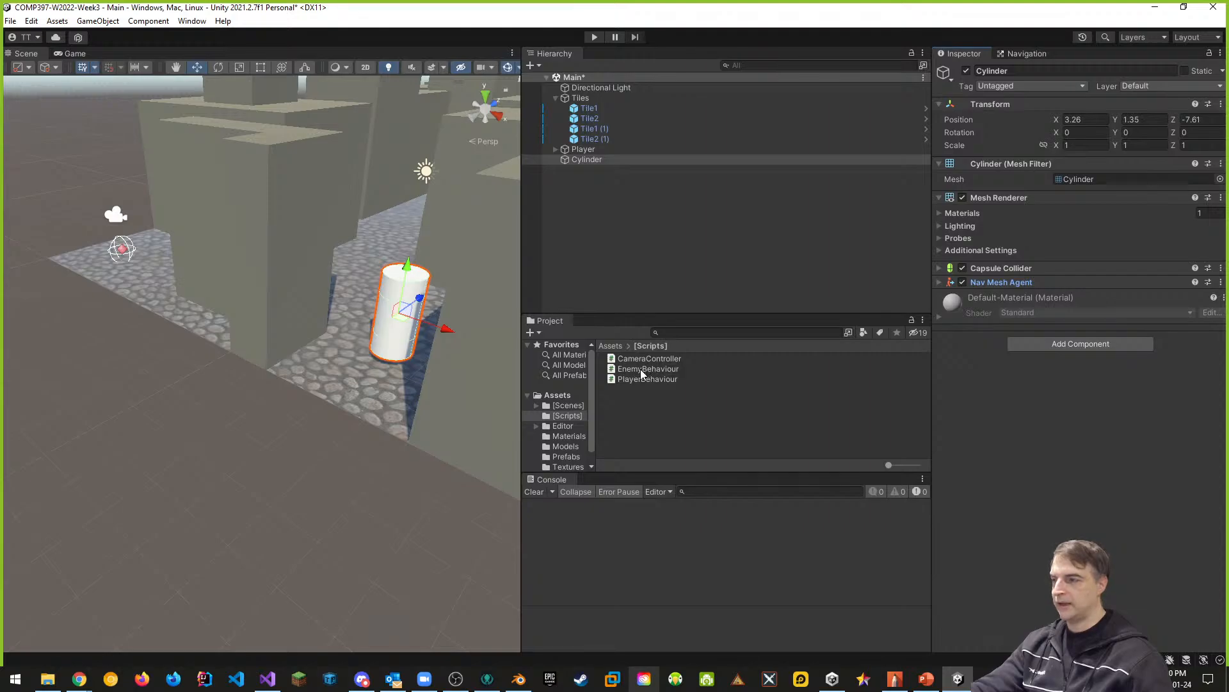
{"action": "left_click_drag", "start_coordinate": [642, 374], "coordinate": [1038, 347]}
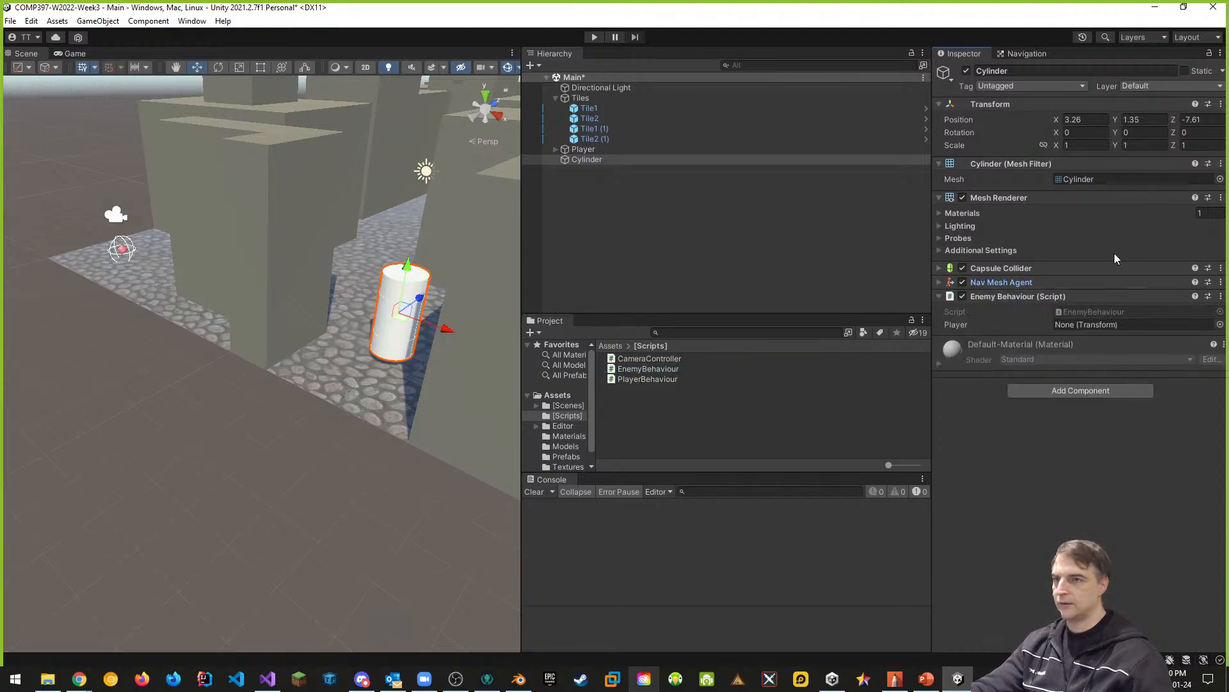
{"action": "left_click_drag", "start_coordinate": [583, 151], "coordinate": [1078, 331]}
- Run the scene to test whether the Humanoid-type cylinder follows the player, and stop the run
{"action": "left_click", "coordinate": [594, 36]}
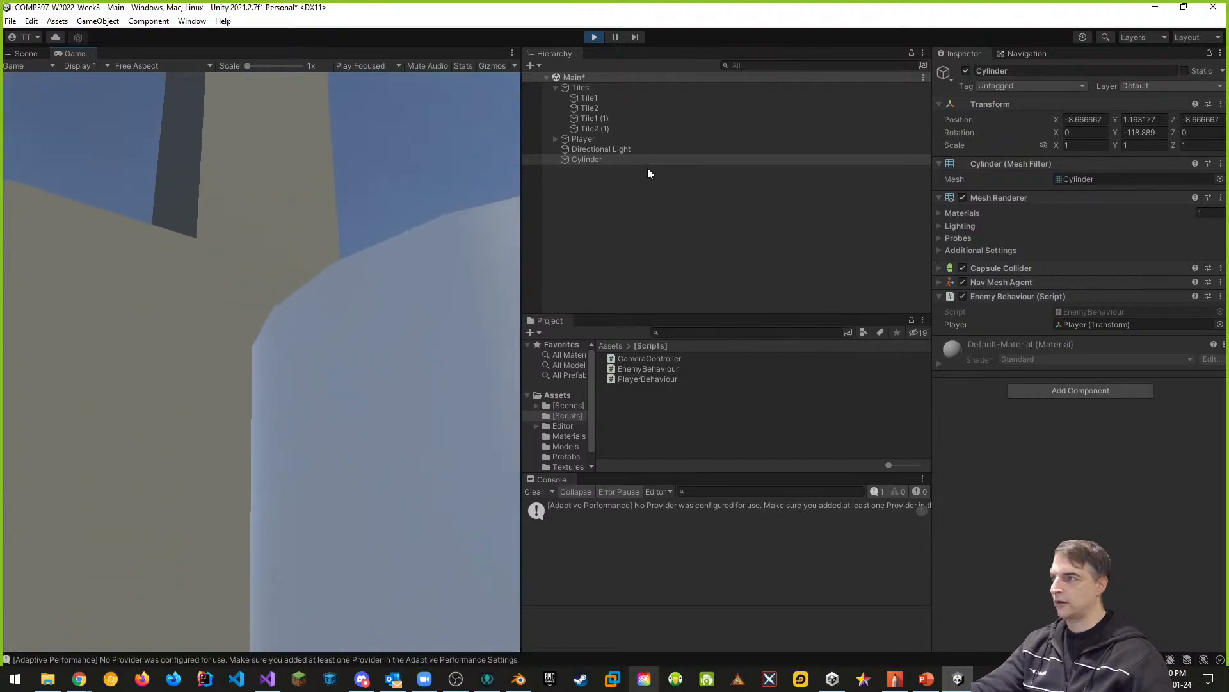
{"action": "left_click", "coordinate": [596, 37]}
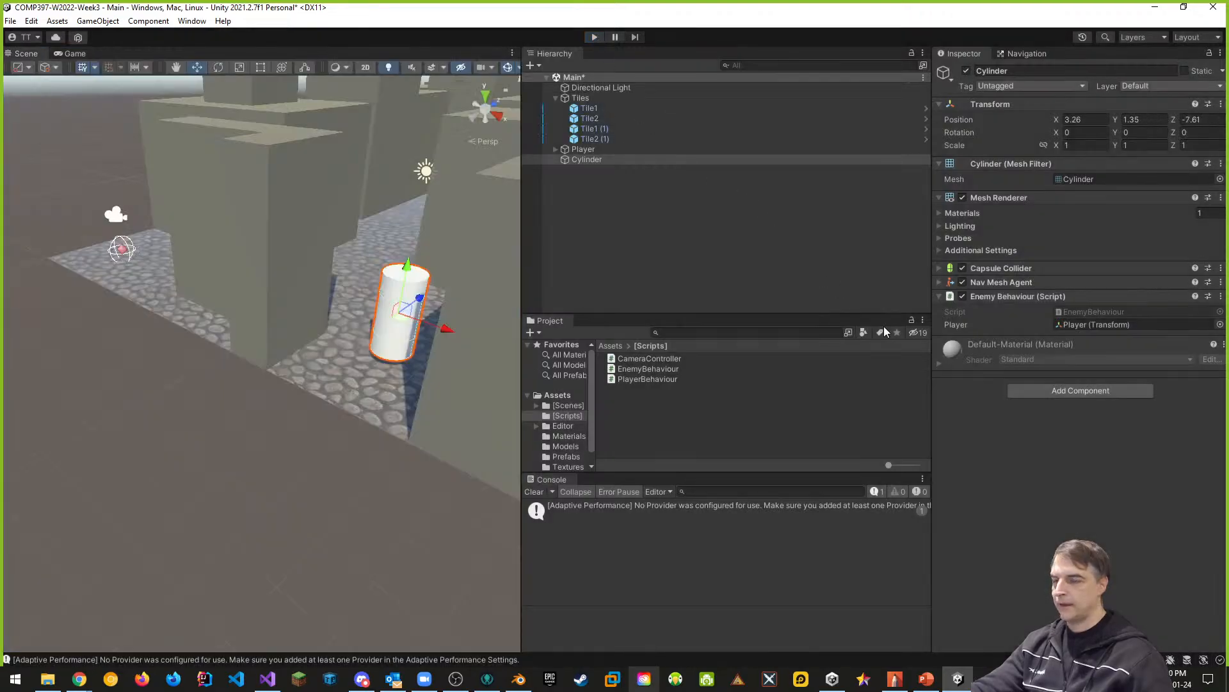
- Set the agent type of the cylinder's Nav Mesh Agent to Robot
{"action": "left_click", "coordinate": [939, 282]}
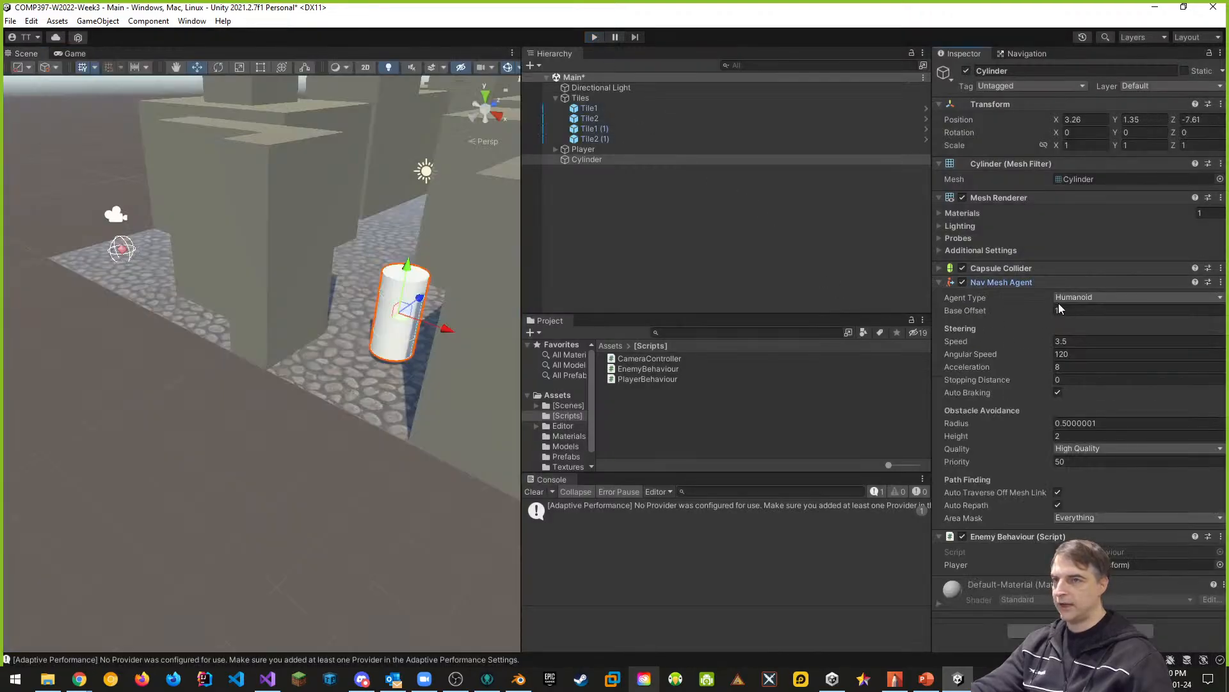
{"action": "left_click", "coordinate": [1082, 297]}
{"action": "left_click", "coordinate": [1086, 325]}
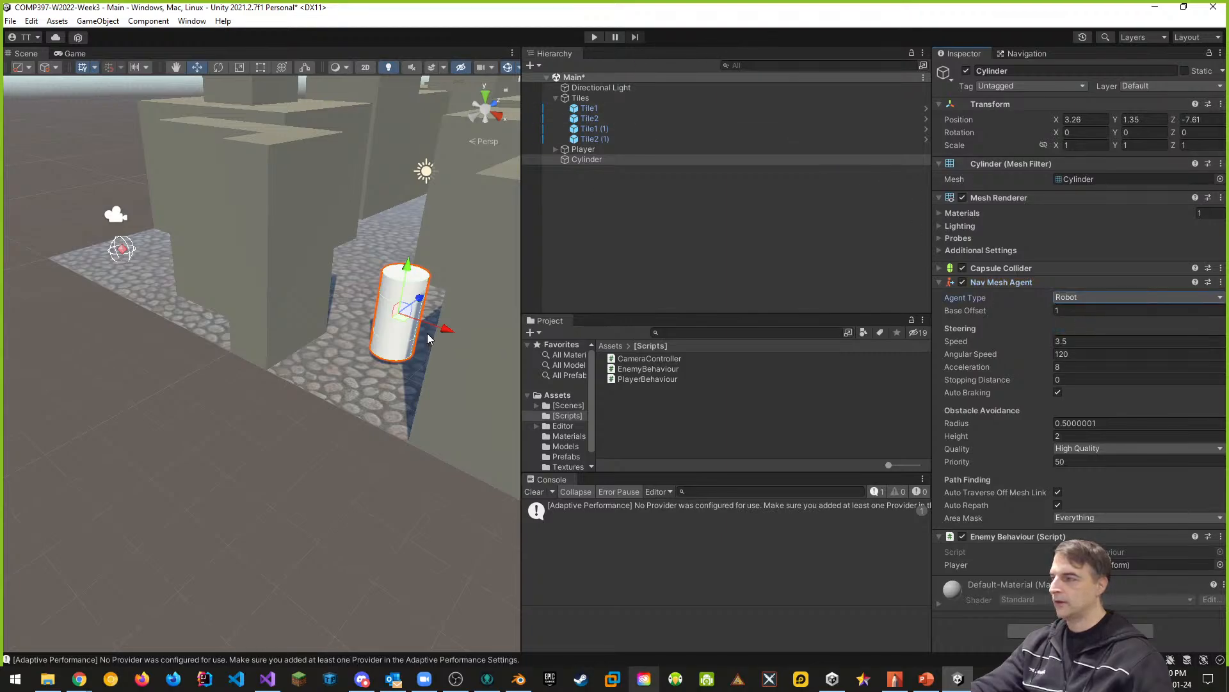
- Disable the cylinder's Mesh Renderer and inspect its collider and agent outlines up close
{"action": "middle_click_drag", "start_coordinate": [426, 315], "coordinate": [408, 319]}
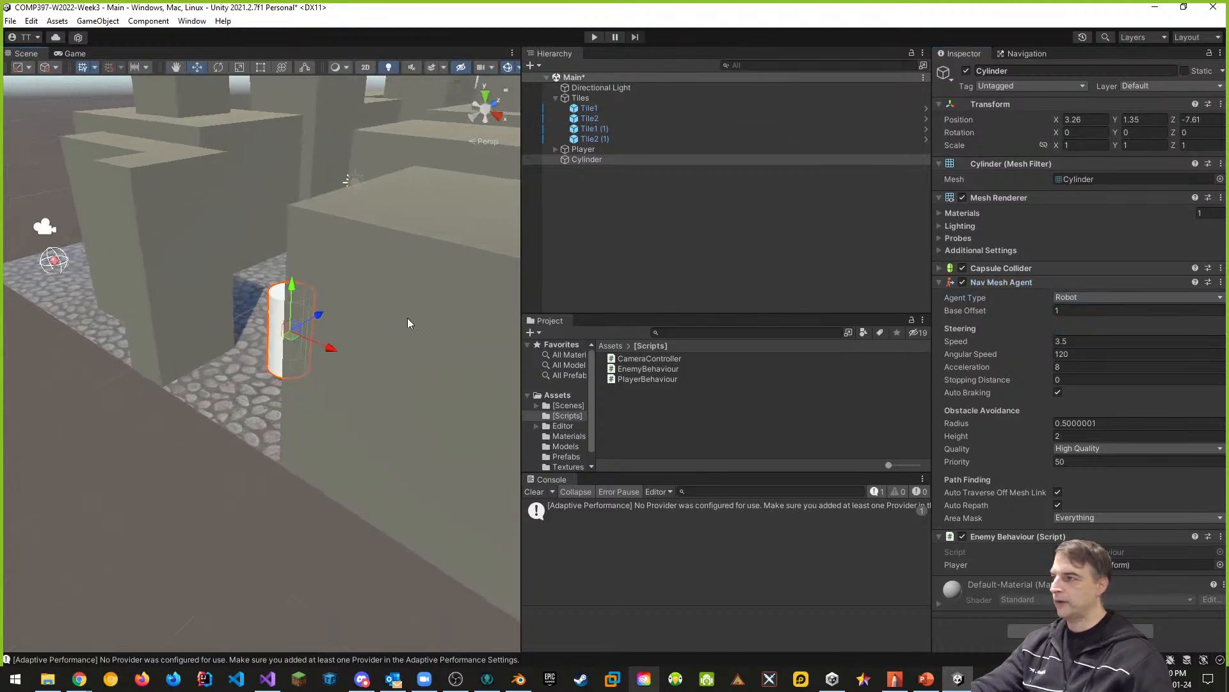
{"action": "left_click", "coordinate": [963, 198]}
{"action": "middle_click_drag", "start_coordinate": [291, 432], "coordinate": [314, 359]}
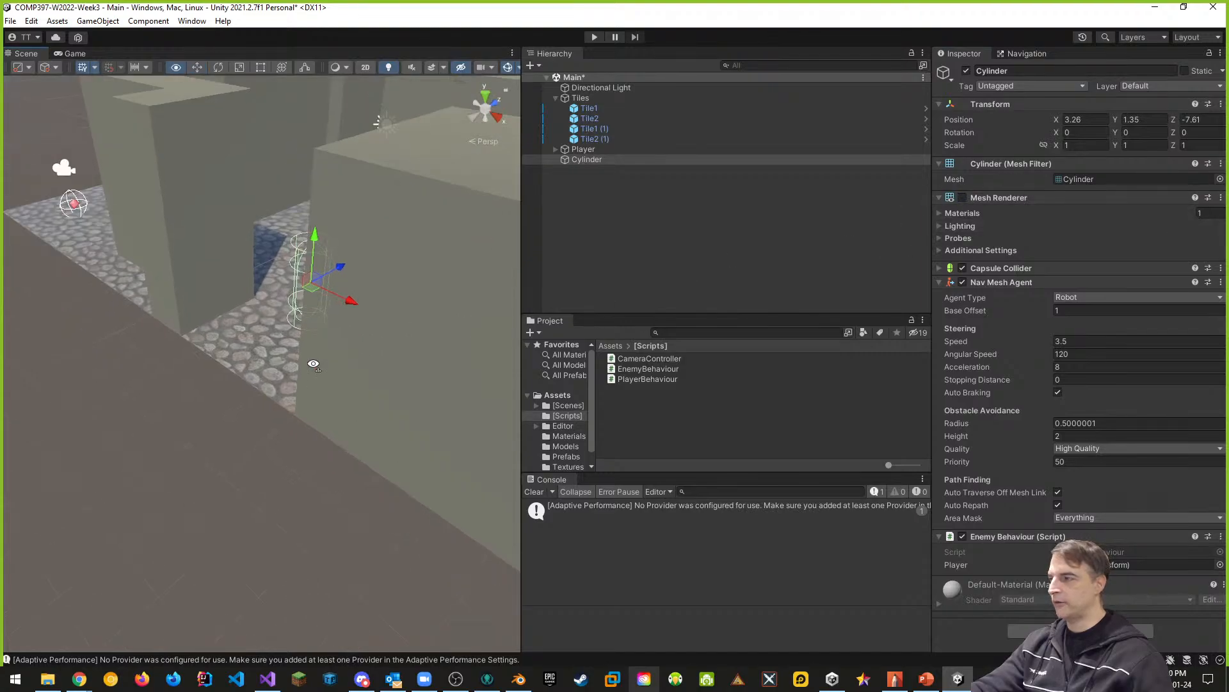
{"action": "key", "text": "w"}
{"action": "right_click_drag", "start_coordinate": [314, 360], "coordinate": [474, 329]}
{"action": "key", "text": "s"}
{"action": "key", "text": "w"}
{"action": "key", "text": "a"}
{"action": "key", "text": "d"}
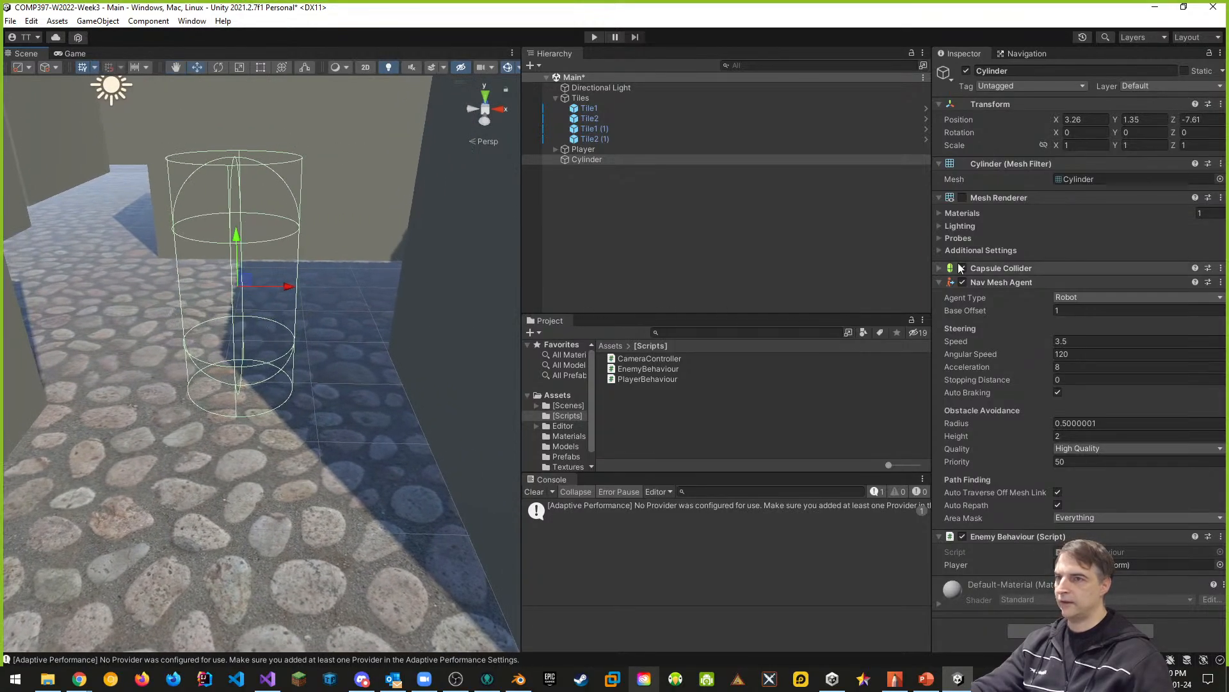
- Set the cylinder's Nav Mesh Agent obstacle avoidance radius to 1 and height to 3.5, and run the scene to test it
{"action": "left_click", "coordinate": [1004, 281]}
{"action": "left_click", "coordinate": [1004, 281]}
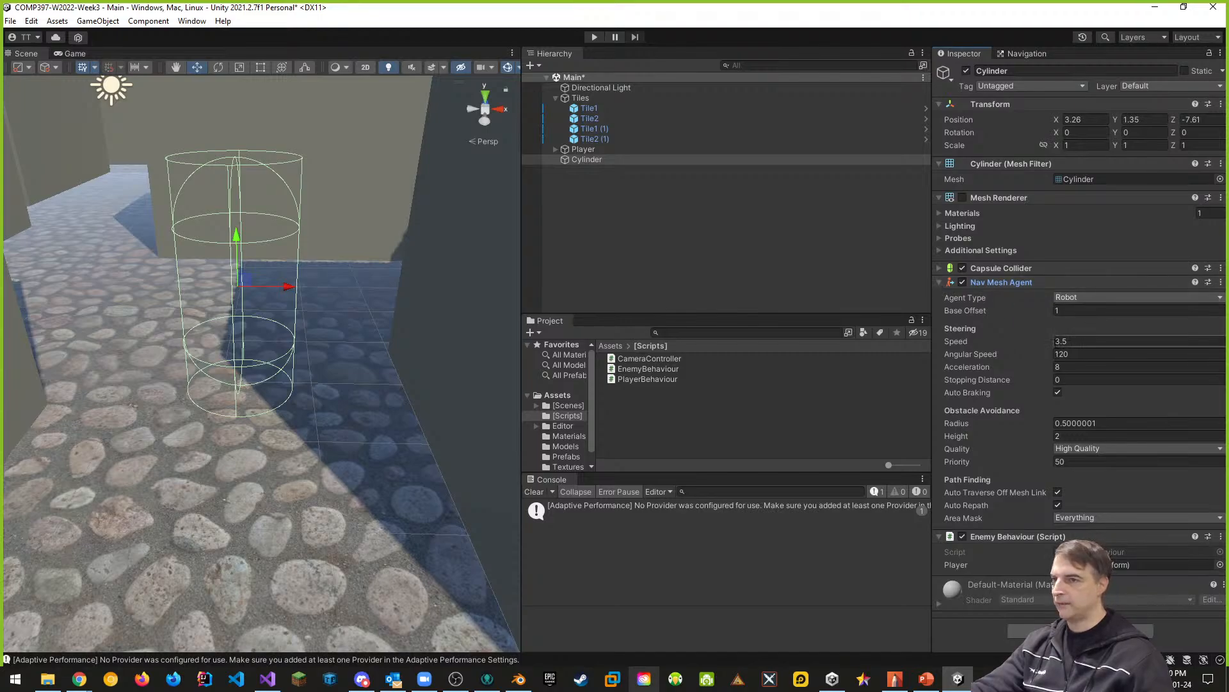
{"action": "left_click", "coordinate": [1084, 425]}
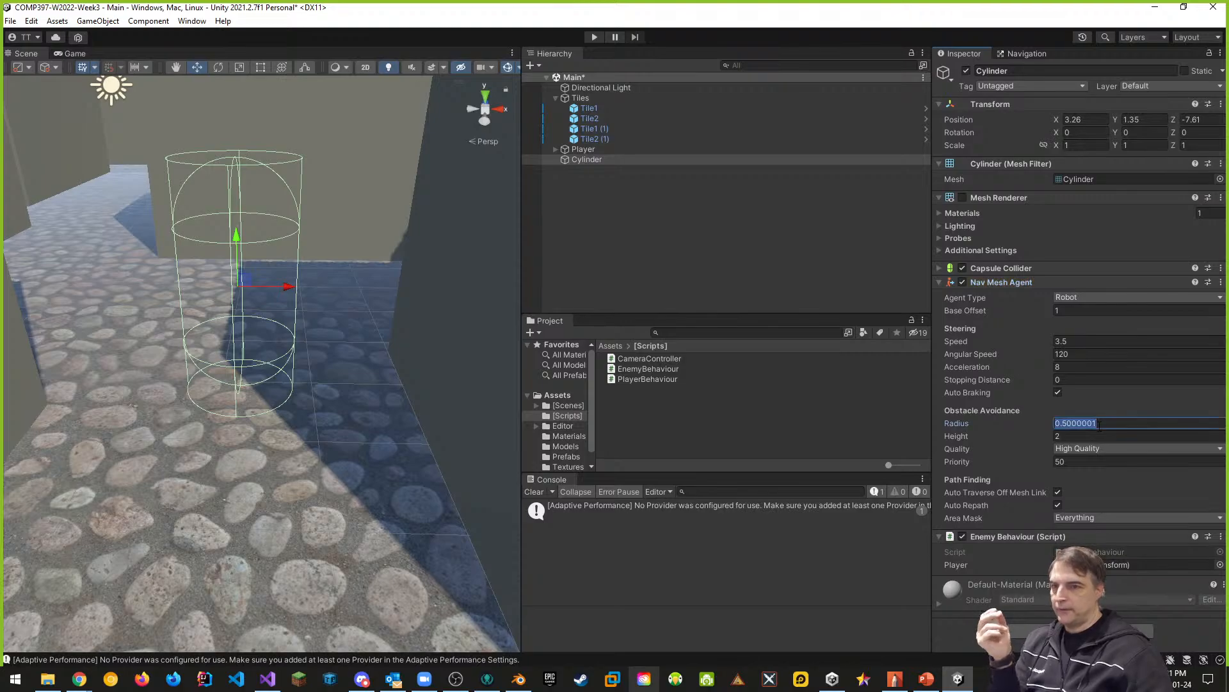
{"action": "type", "text": "1"}
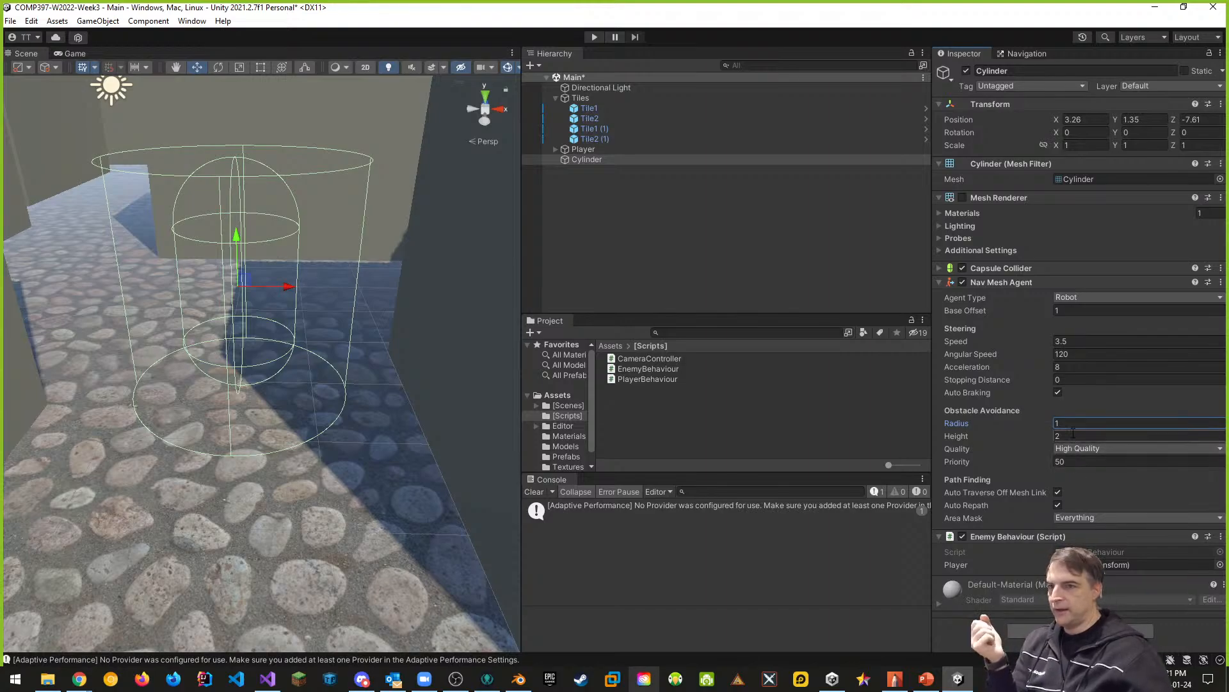
{"action": "left_click", "coordinate": [1079, 434]}
{"action": "type", "text": "3.5"}
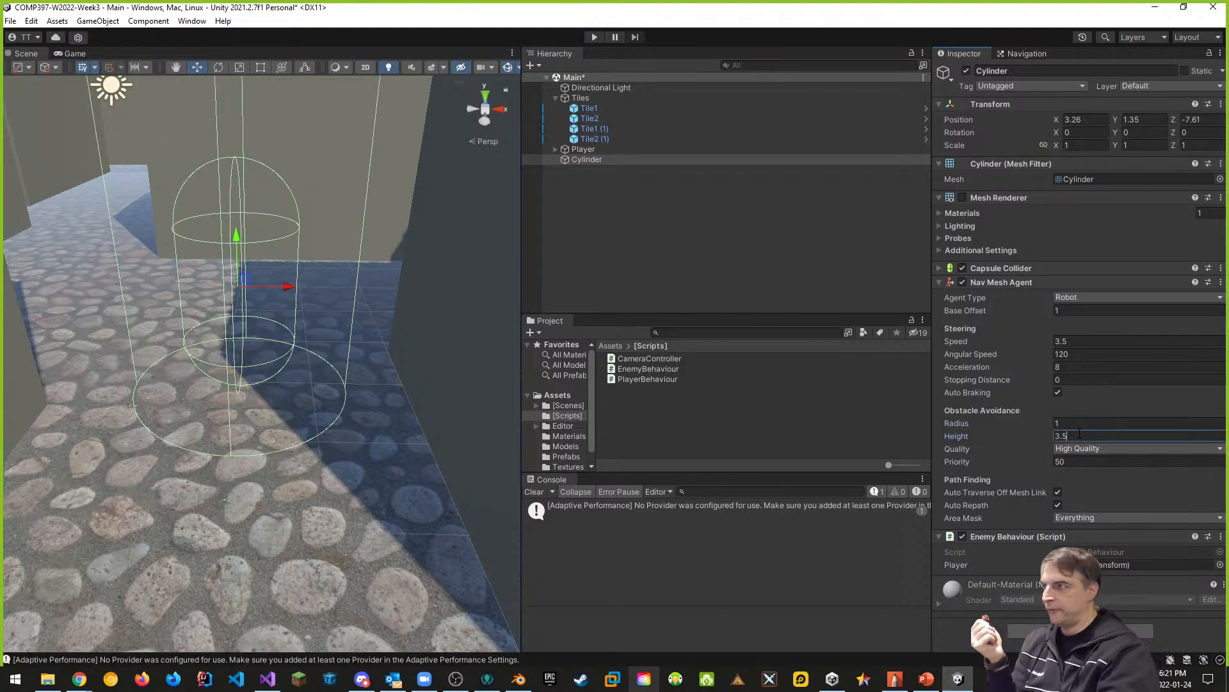
{"action": "scroll", "coordinate": [341, 455], "scroll_direction": "down", "scroll_amount": 5}
{"action": "scroll", "coordinate": [341, 451], "scroll_direction": "up", "scroll_amount": 2}
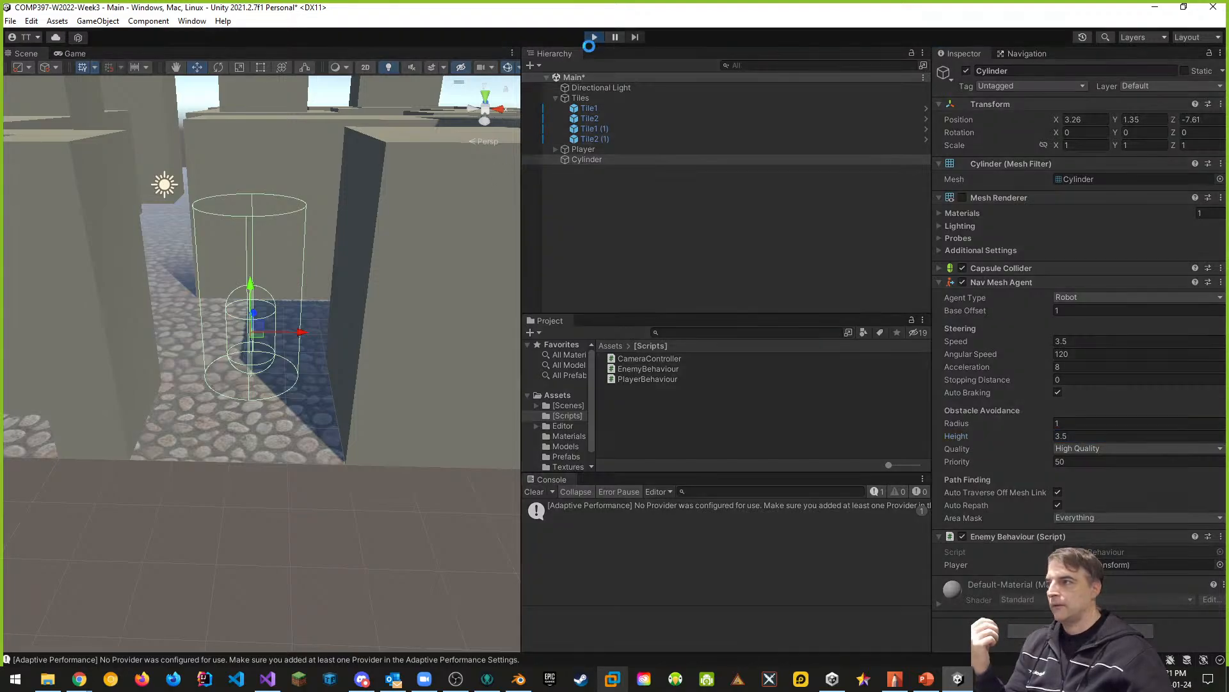
{"action": "left_click", "coordinate": [593, 37]}
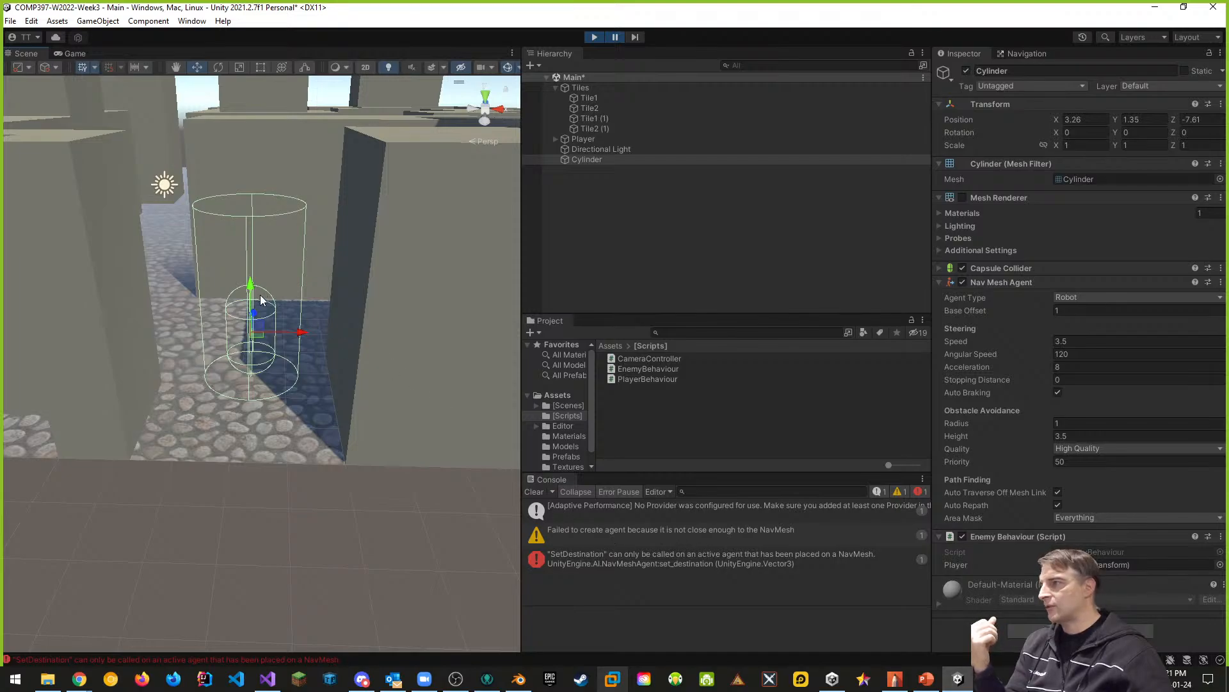
- Stop the run and lower the cylinder between the pillars to a Y position of about 0.92
{"action": "left_click_drag", "start_coordinate": [253, 289], "coordinate": [256, 315]}
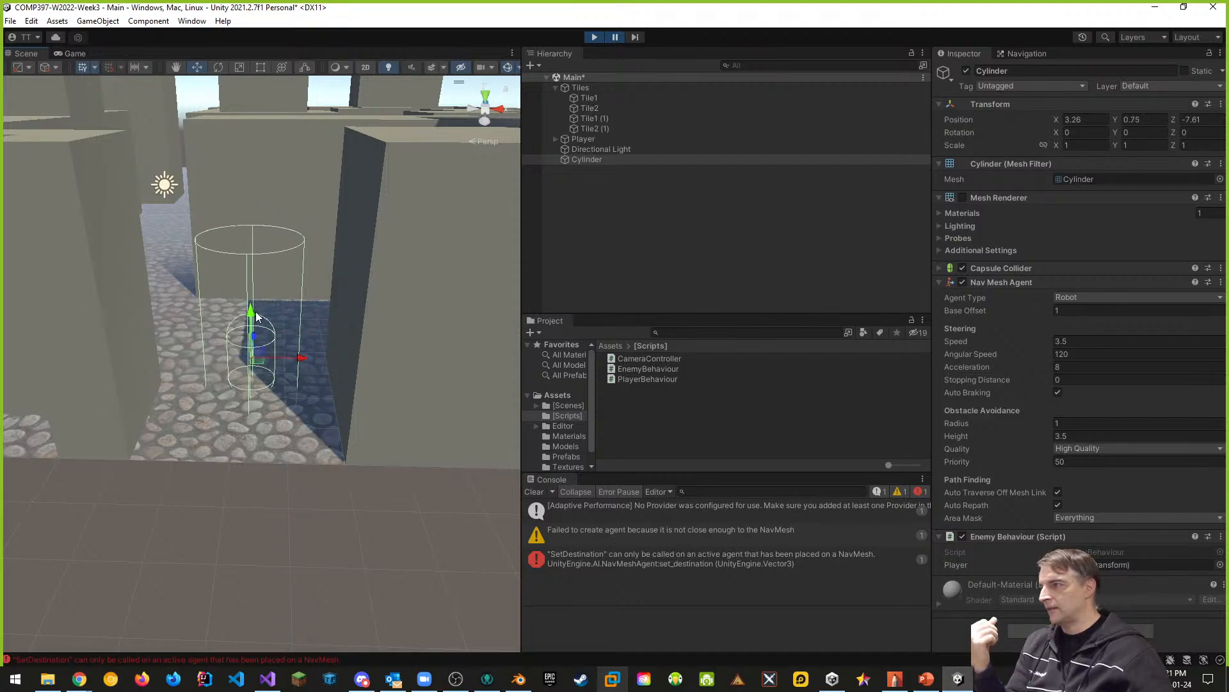
{"action": "left_click", "coordinate": [594, 37]}
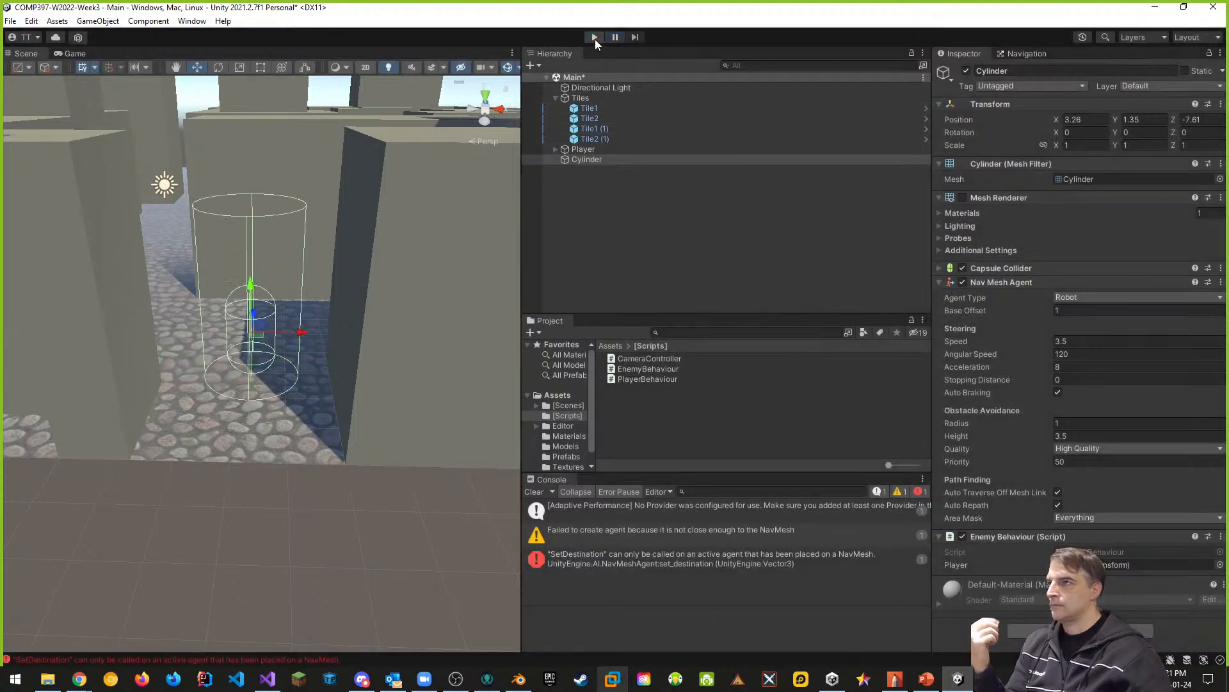
{"action": "left_click_drag", "start_coordinate": [250, 287], "coordinate": [250, 310]}
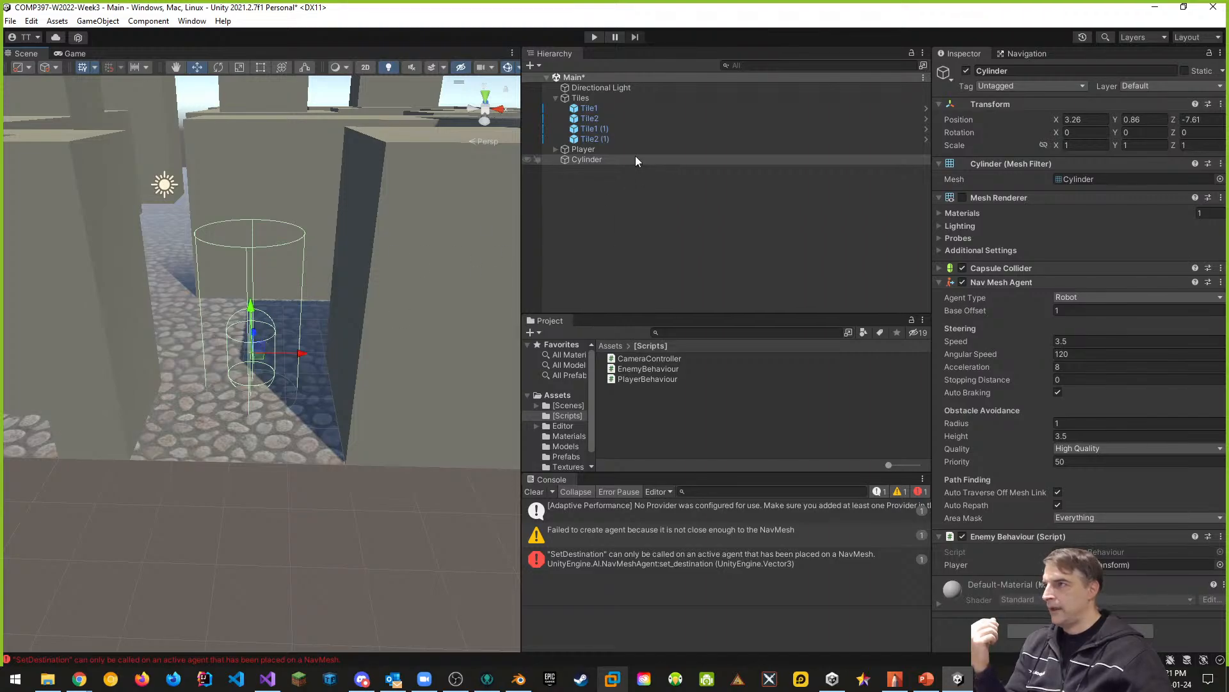
{"action": "left_click", "coordinate": [584, 160]}
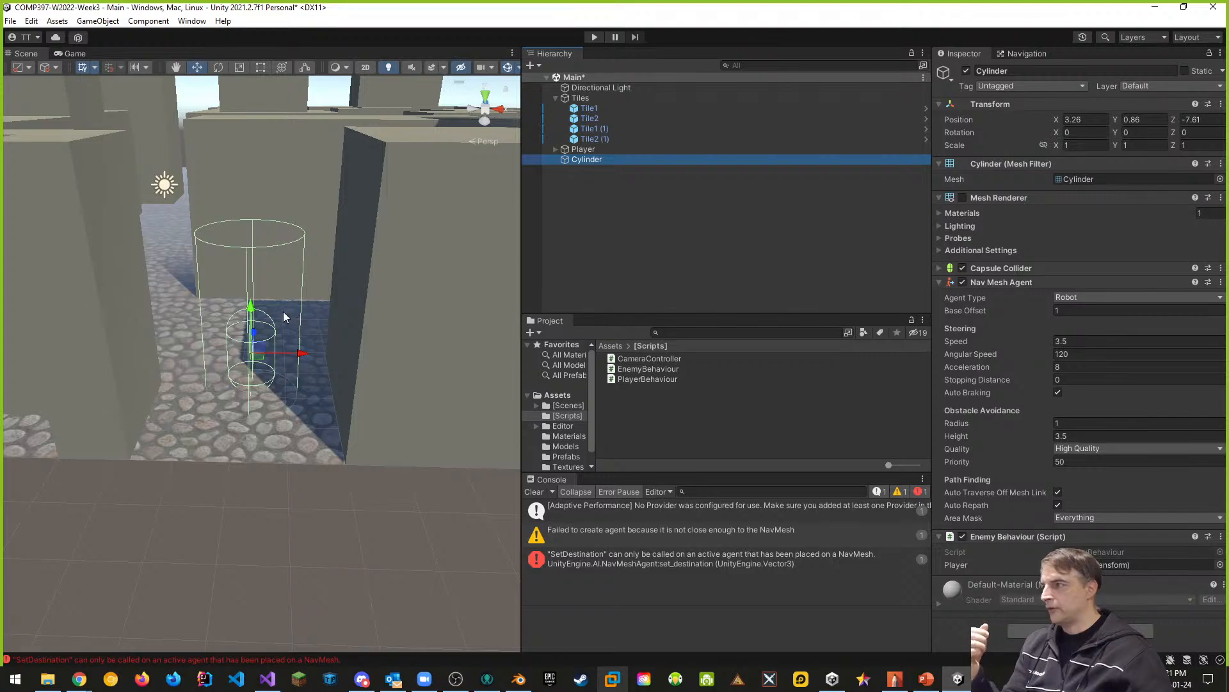
{"action": "left_click_drag", "start_coordinate": [251, 312], "coordinate": [255, 308]}
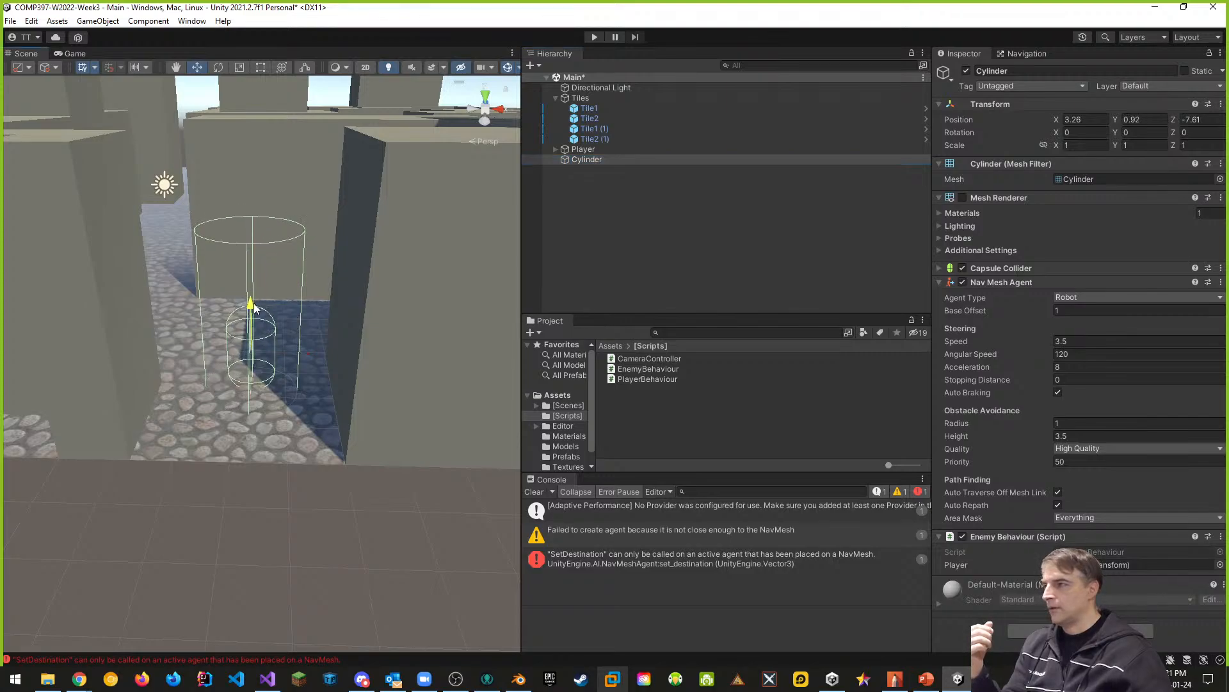
- Disable the cylinder's Capsule Collider, run the scene to test its agent without it, and stop the run
{"action": "left_click", "coordinate": [1000, 267]}
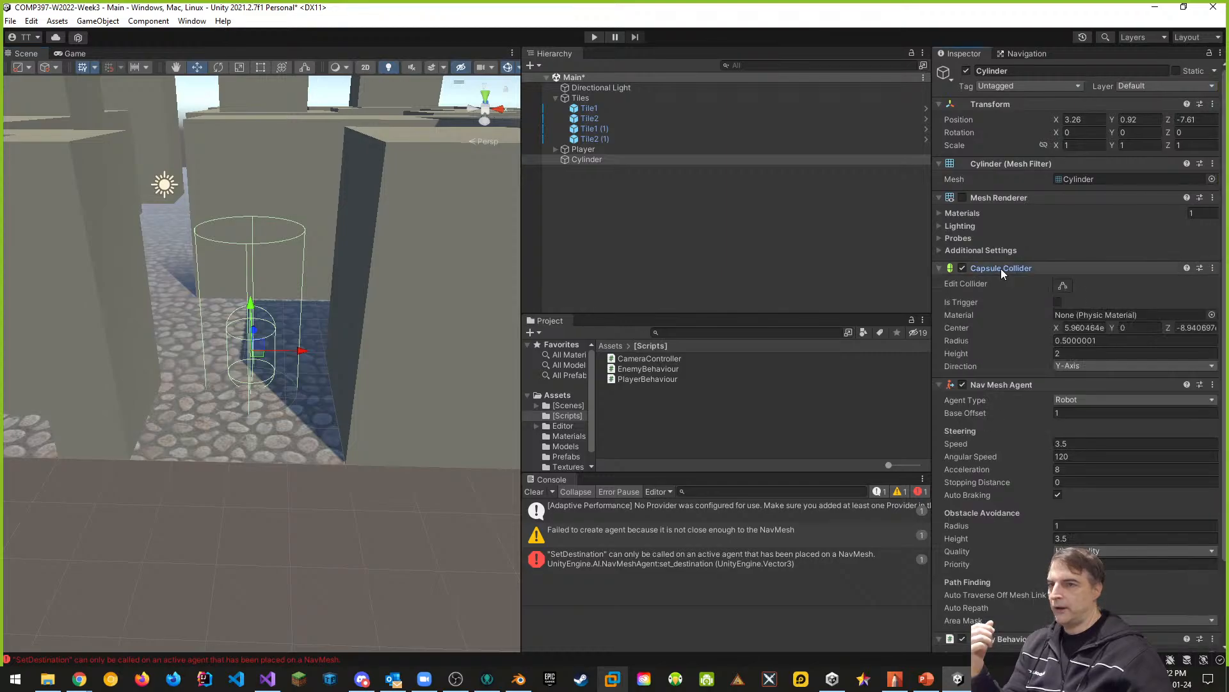
{"action": "left_click", "coordinate": [1059, 289]}
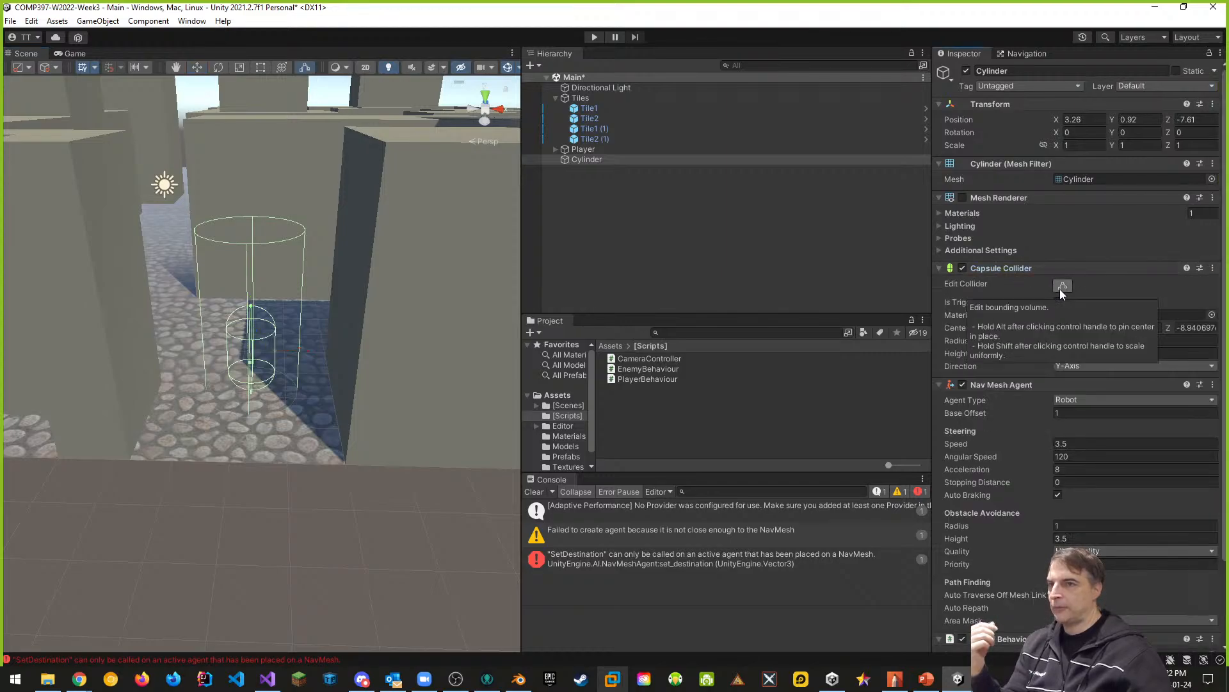
{"action": "left_click", "coordinate": [962, 268]}
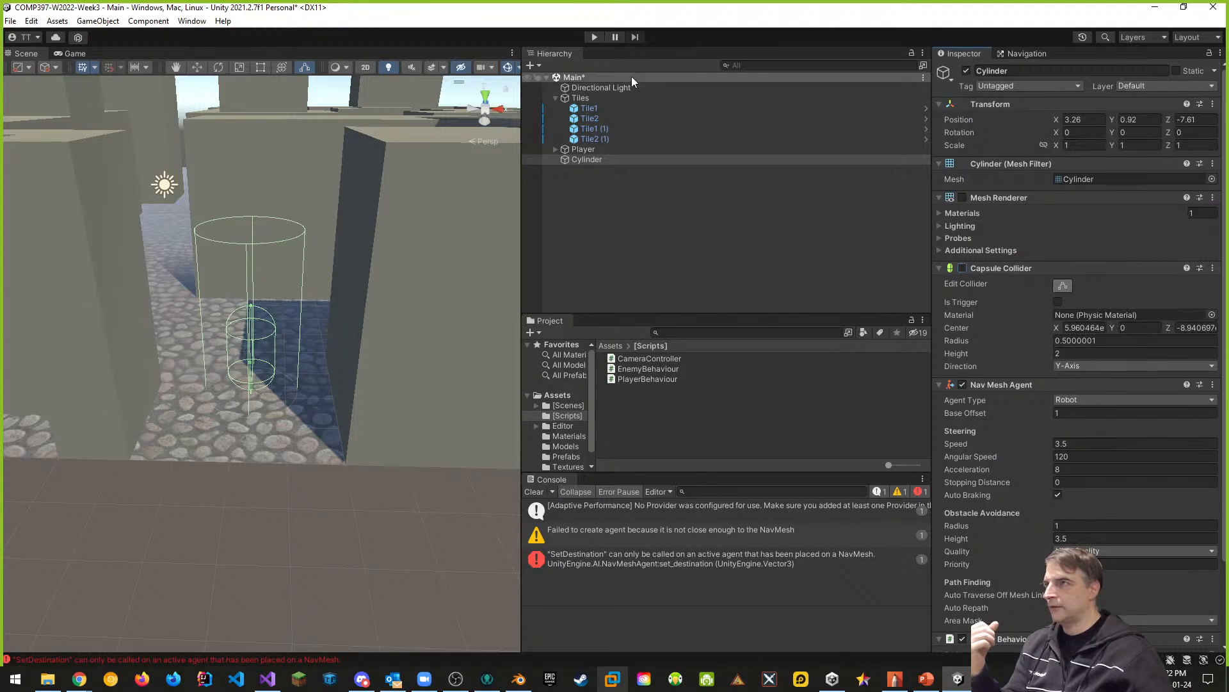
{"action": "left_click", "coordinate": [594, 37]}
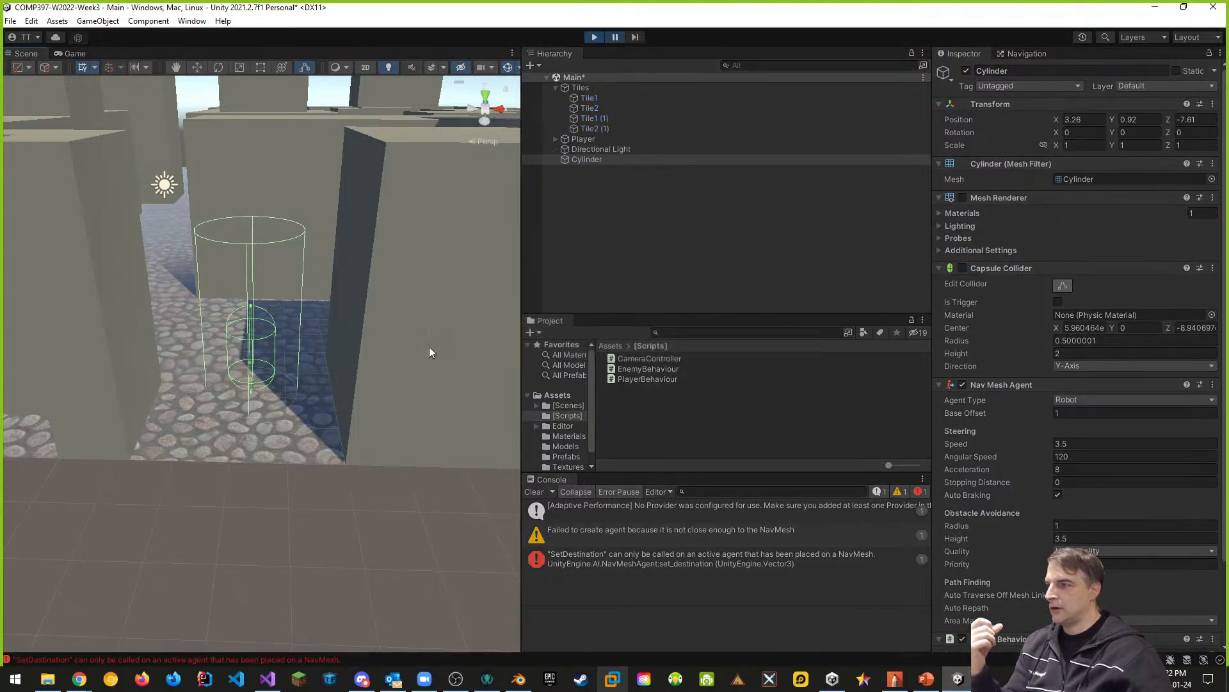
{"action": "left_click", "coordinate": [594, 37]}
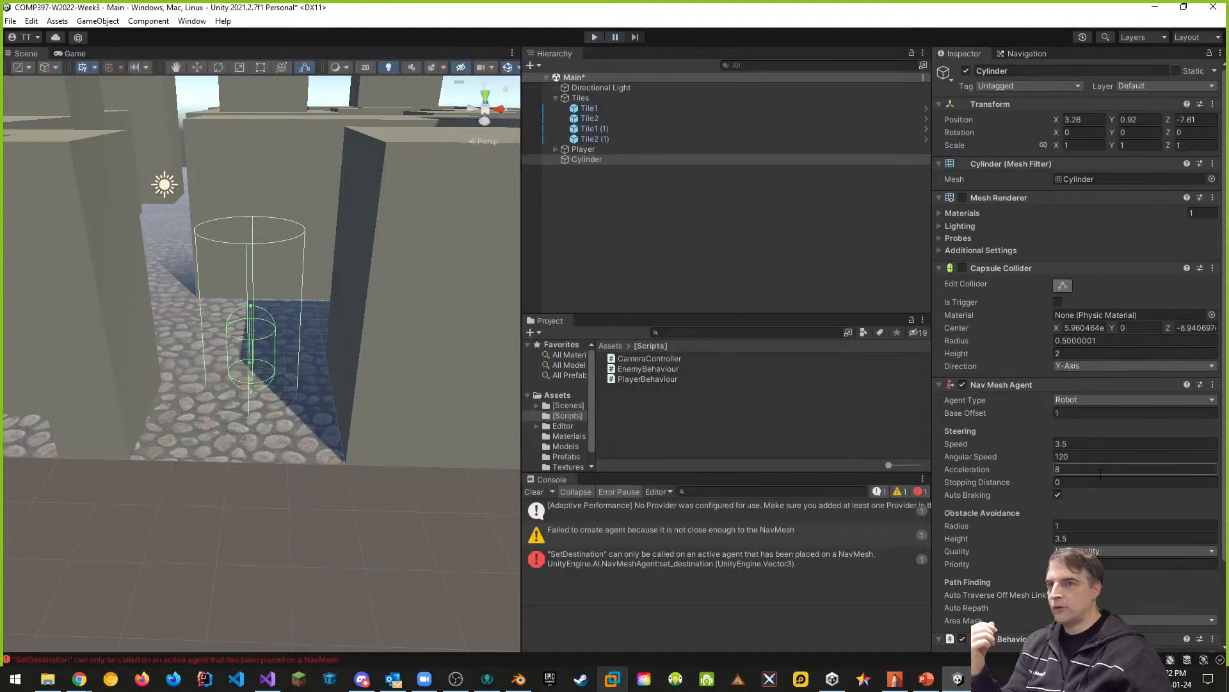
- Set the cylinder's Nav Mesh Agent type to Humanoid and test it in a short run of the scene
{"action": "left_click", "coordinate": [1085, 399]}
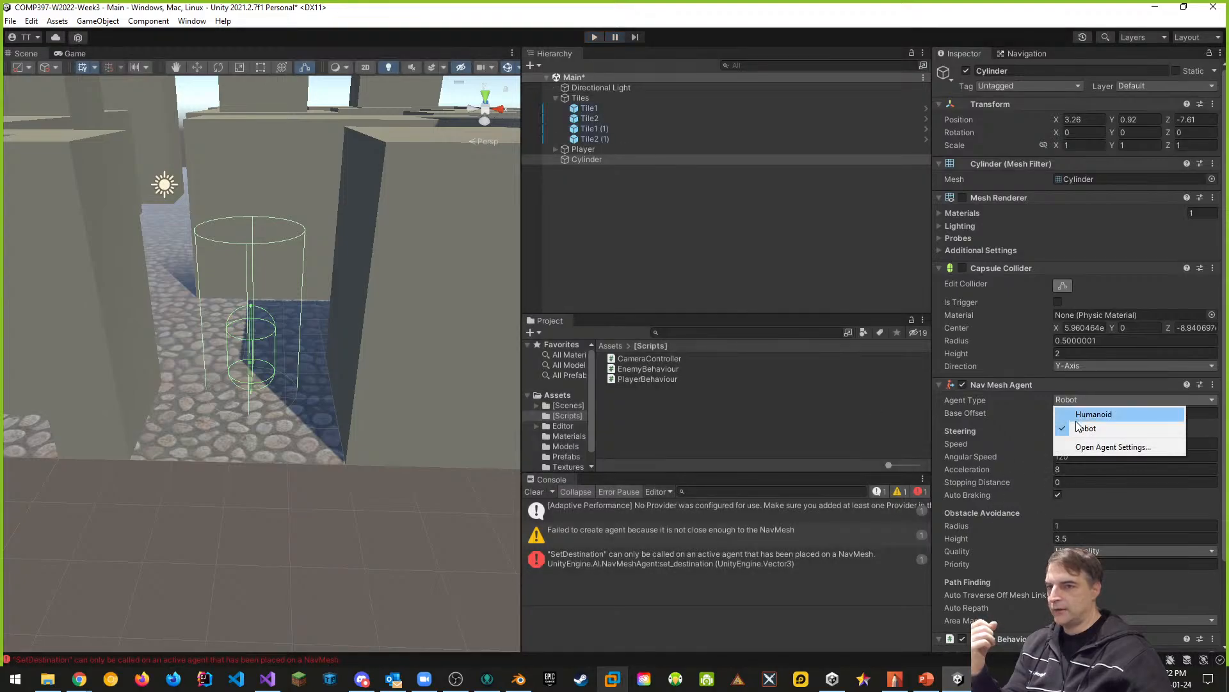
{"action": "left_click", "coordinate": [1077, 414]}
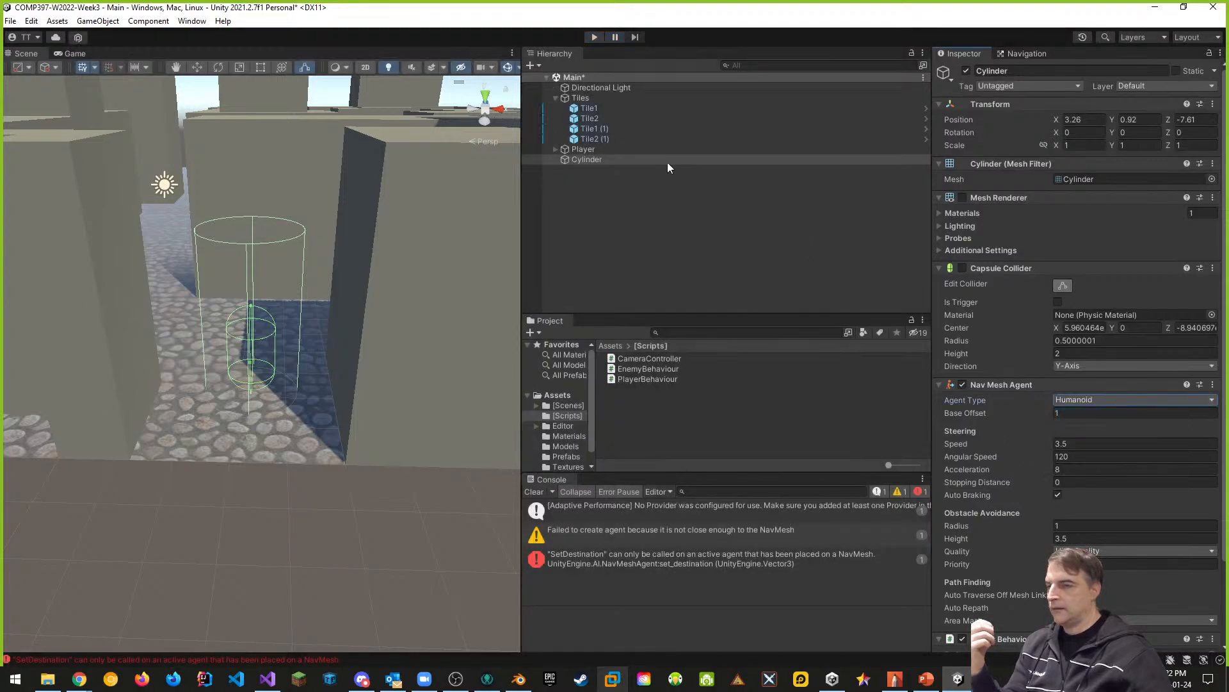
{"action": "left_click", "coordinate": [593, 37]}
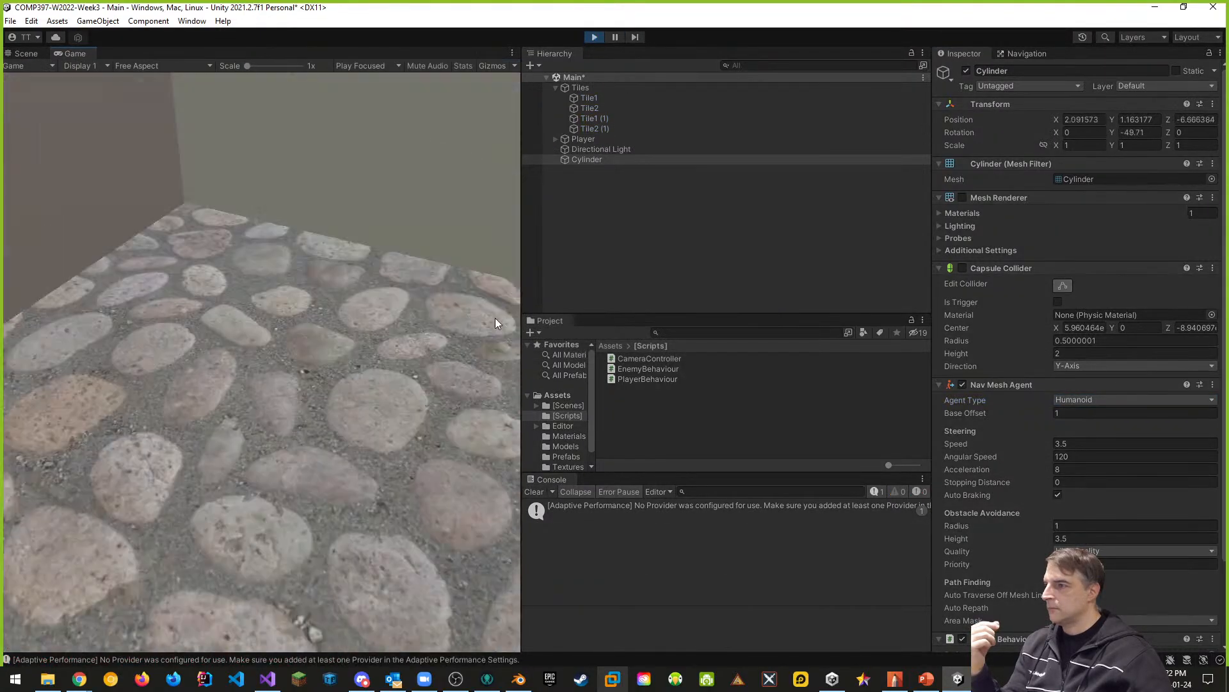
{"action": "left_click", "coordinate": [595, 37]}
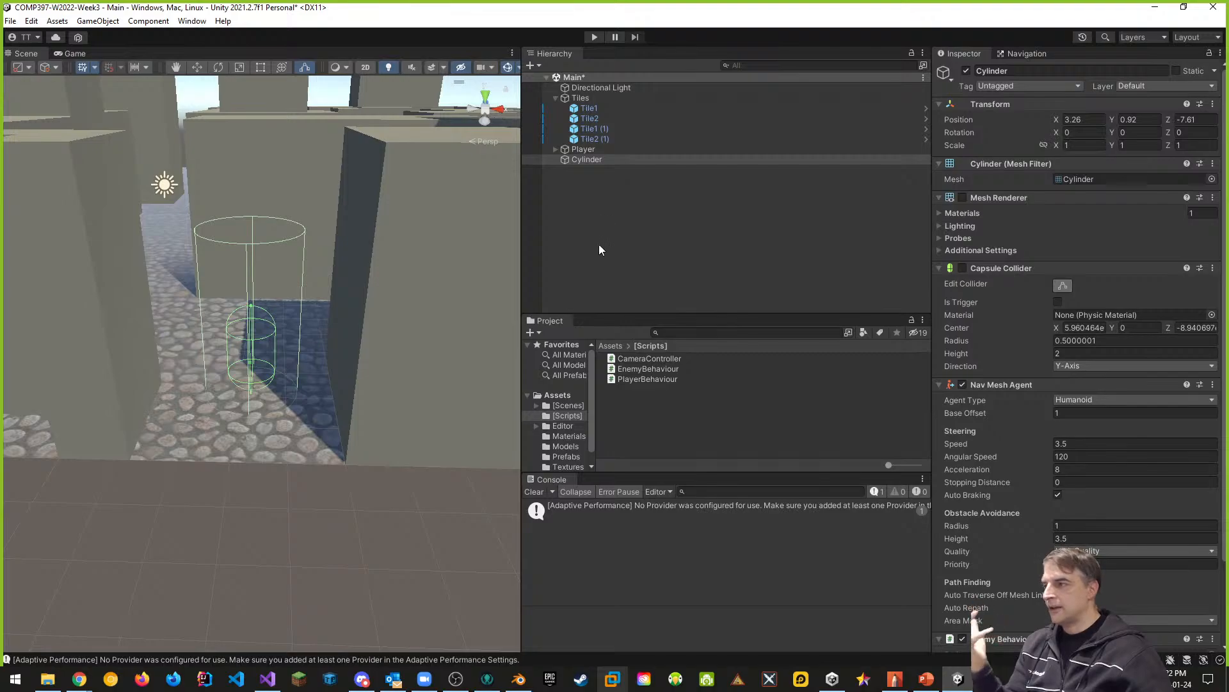
- Delete the test cylinder from the scene
{"action": "right_click", "coordinate": [599, 163]}
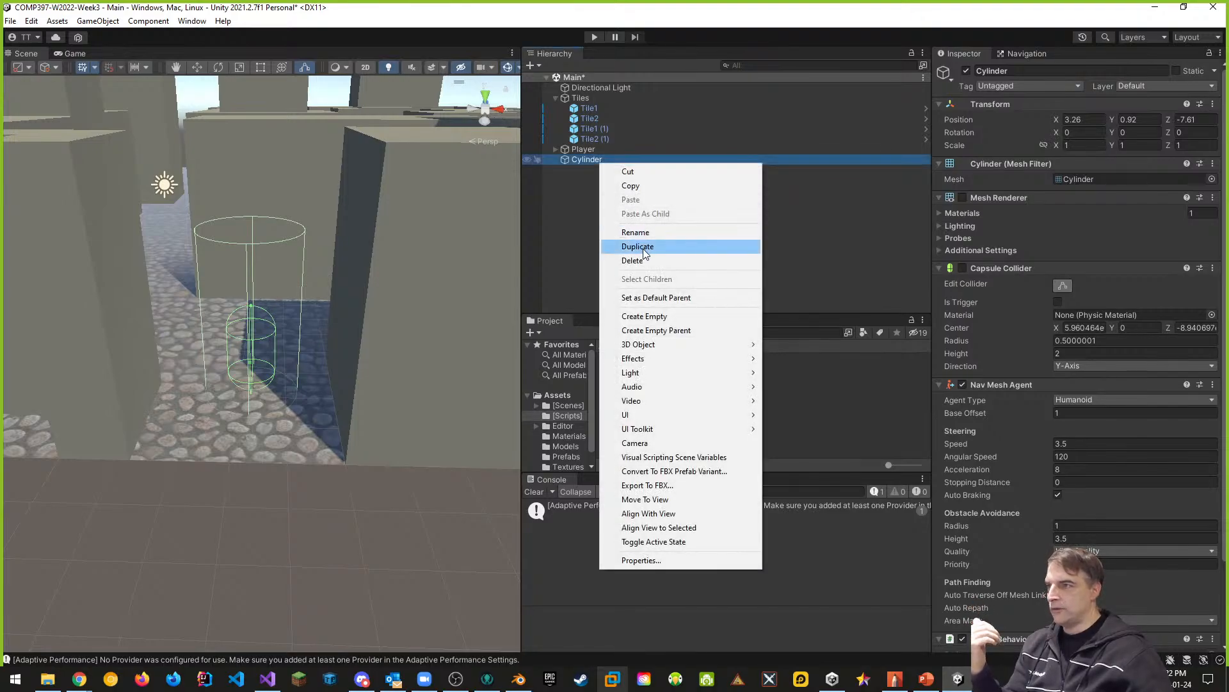
{"action": "left_click", "coordinate": [640, 261]}
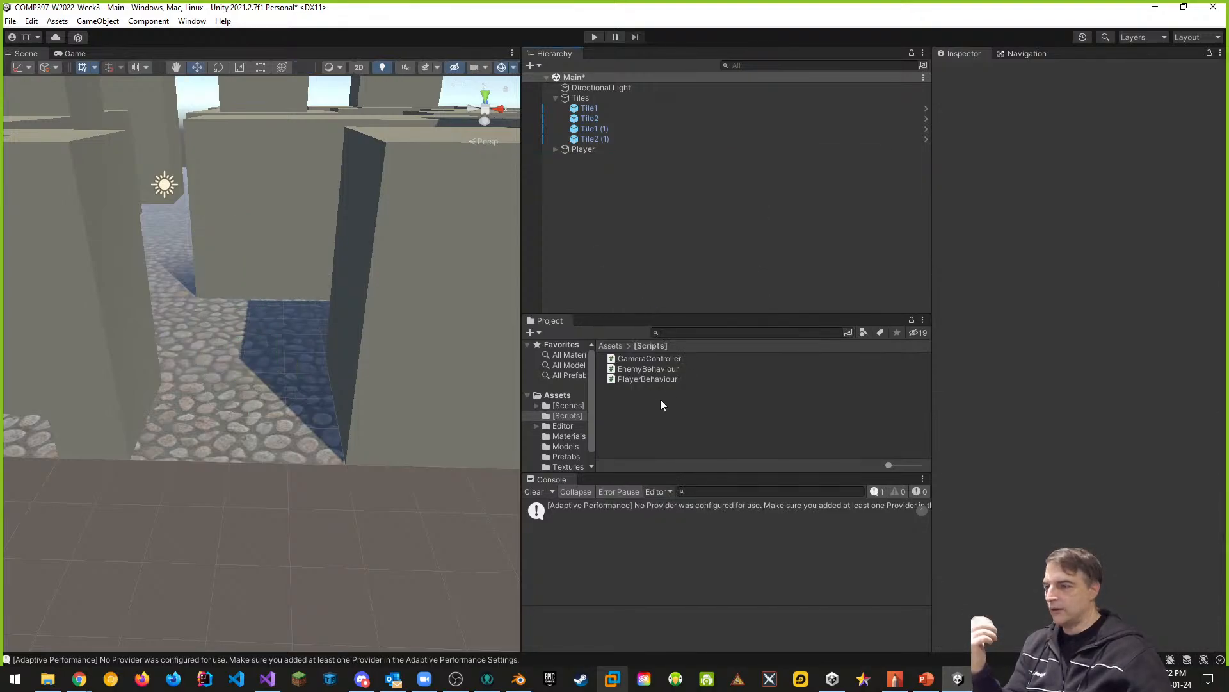
- Place the Robot model from the Models folder in the scene and give it a Nav Mesh Agent of type Humanoid
{"action": "left_click", "coordinate": [575, 447]}
{"action": "left_click_drag", "start_coordinate": [626, 370], "coordinate": [582, 216]}
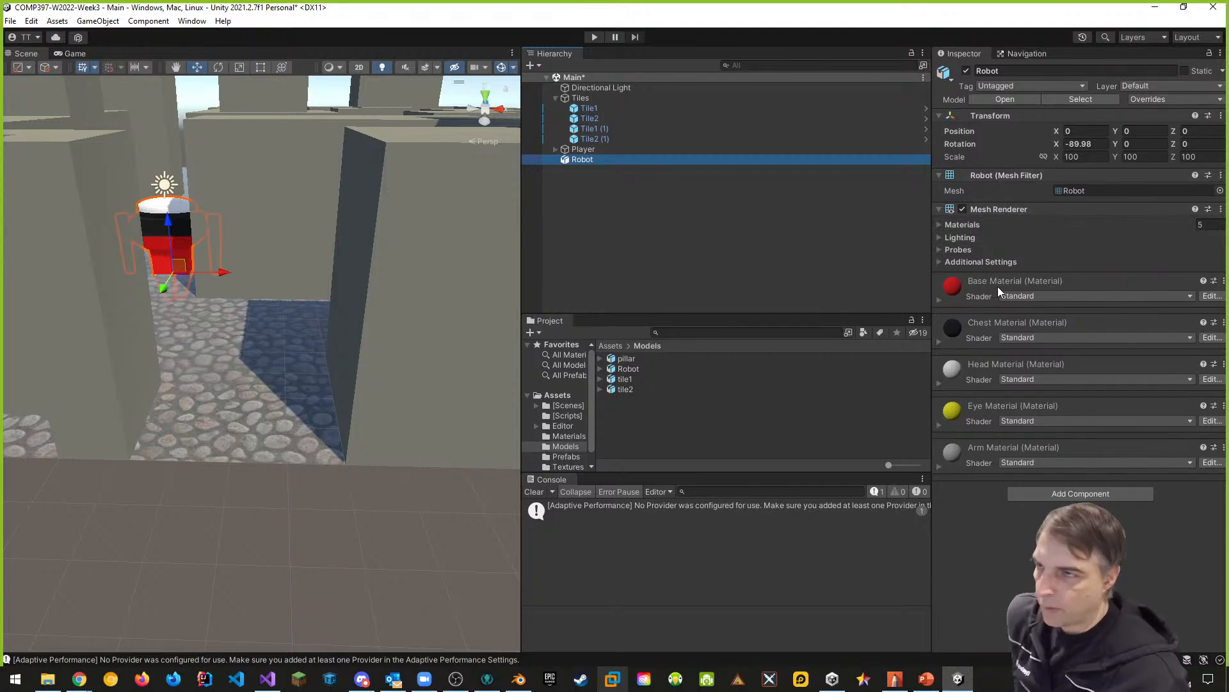
{"action": "left_click", "coordinate": [1059, 499]}
{"action": "left_click", "coordinate": [1063, 500]}
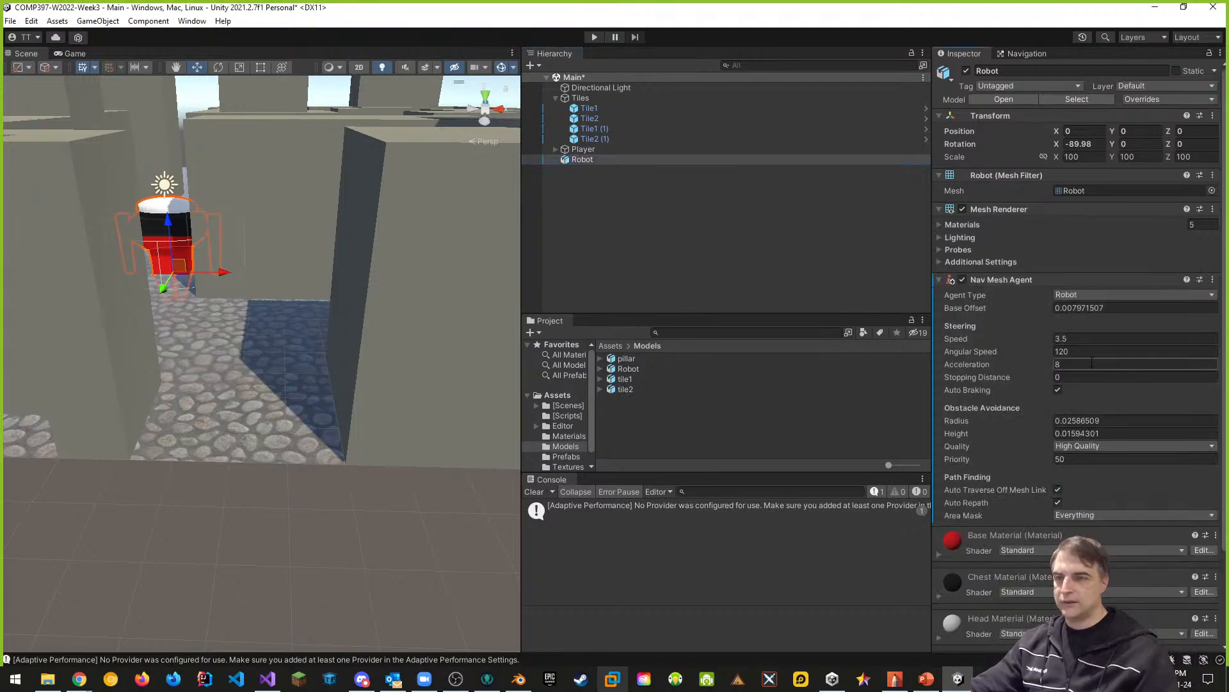
{"action": "left_click", "coordinate": [1086, 296]}
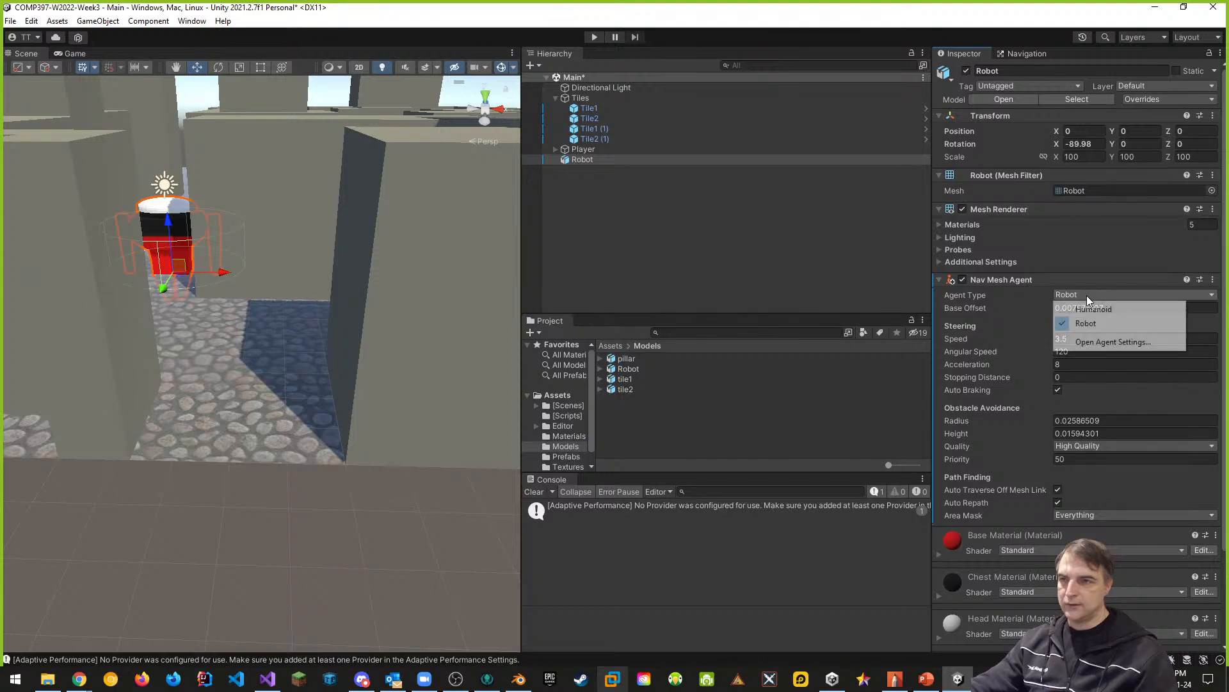
{"action": "left_click", "coordinate": [1079, 306]}
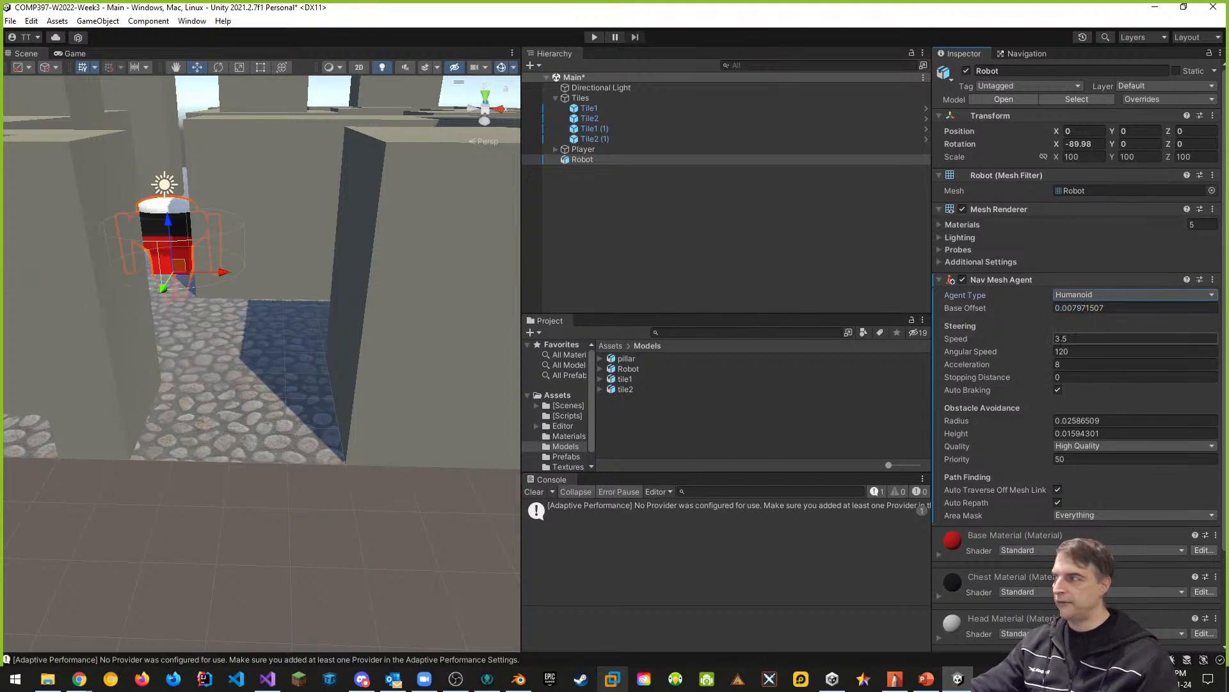
- Move the robot model between the front pillars to about X 3.22, Z -7.53, and delete it from the scene
{"action": "left_click_drag", "start_coordinate": [218, 270], "coordinate": [238, 410]}
{"action": "left_click_drag", "start_coordinate": [312, 392], "coordinate": [295, 386]}
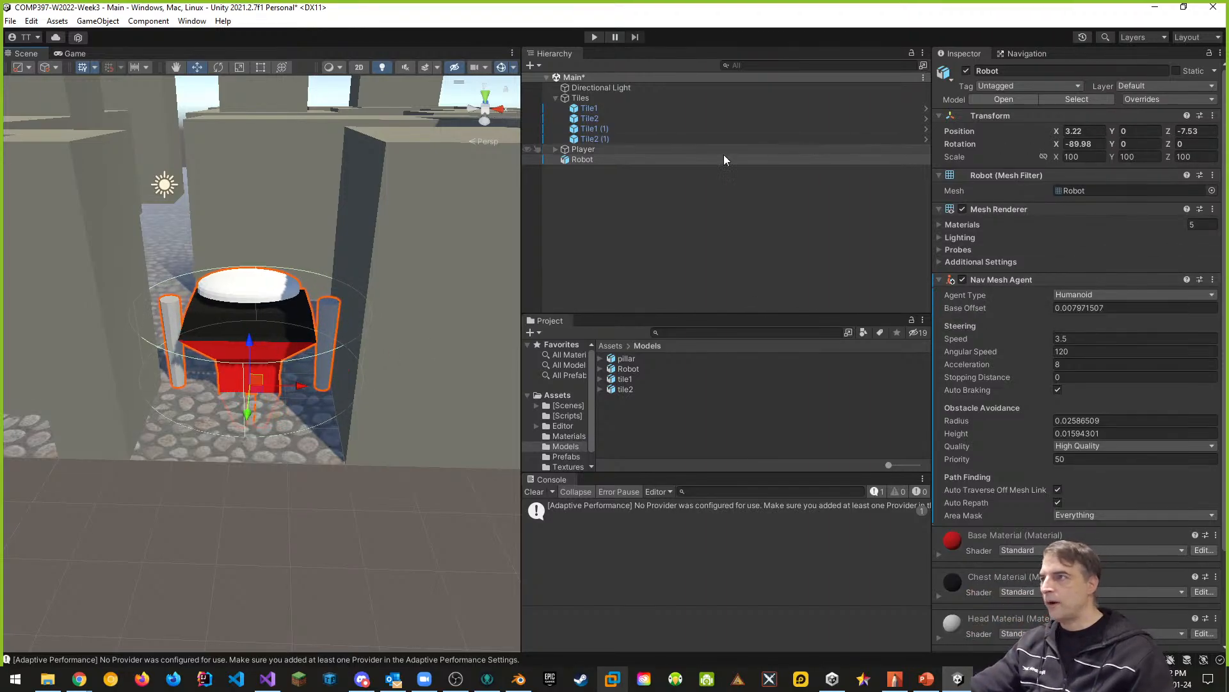
{"action": "right_click", "coordinate": [583, 161]}
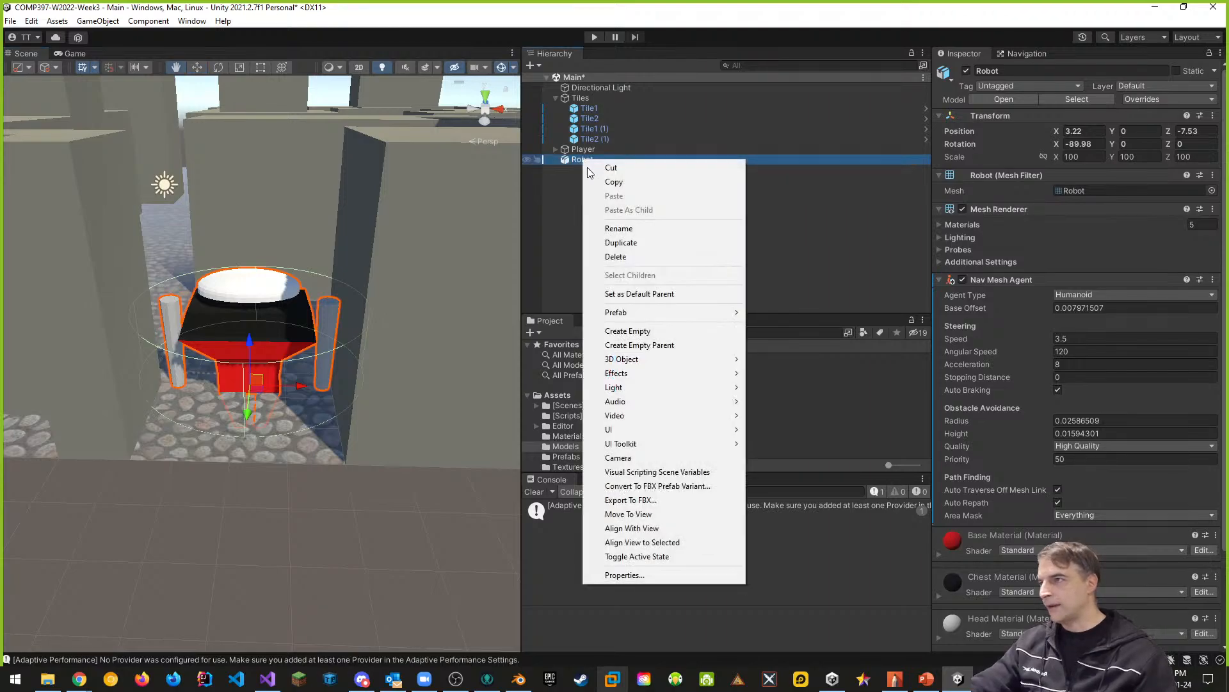
{"action": "left_click", "coordinate": [615, 257]}
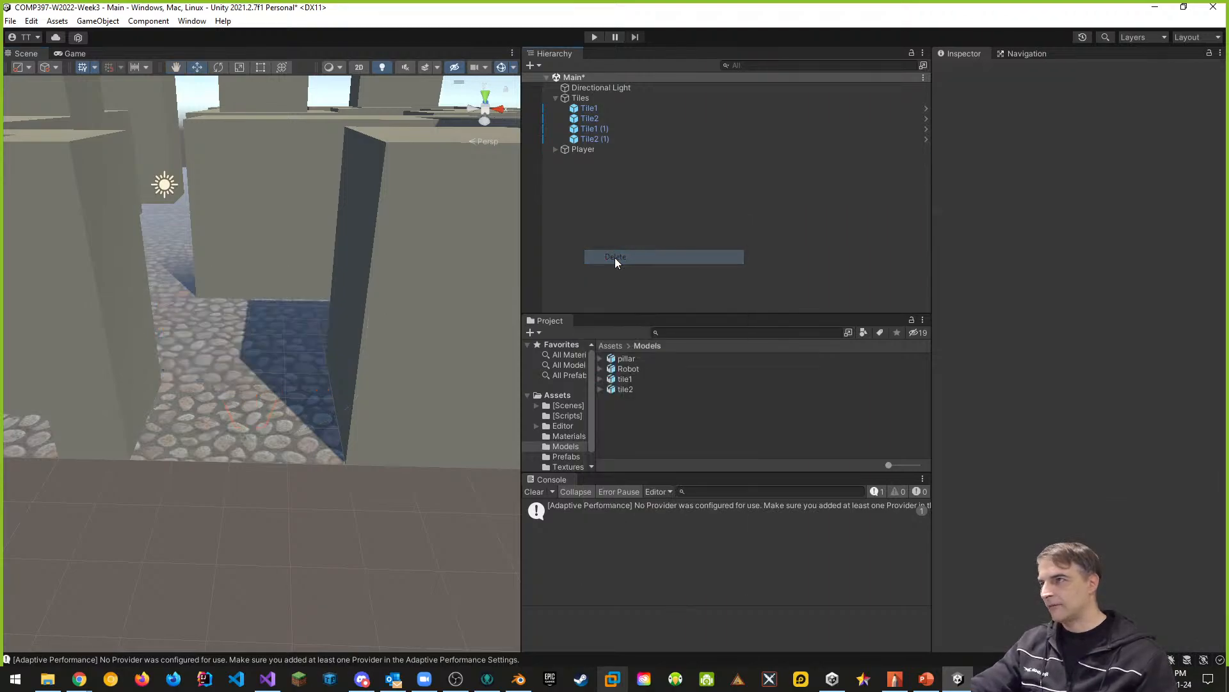
- Place the Robot prefab from the Prefabs folder in the scene and set its Nav Mesh Agent type to Humanoid
{"action": "left_click", "coordinate": [567, 456]}
{"action": "left_click_drag", "start_coordinate": [652, 371], "coordinate": [589, 214]}
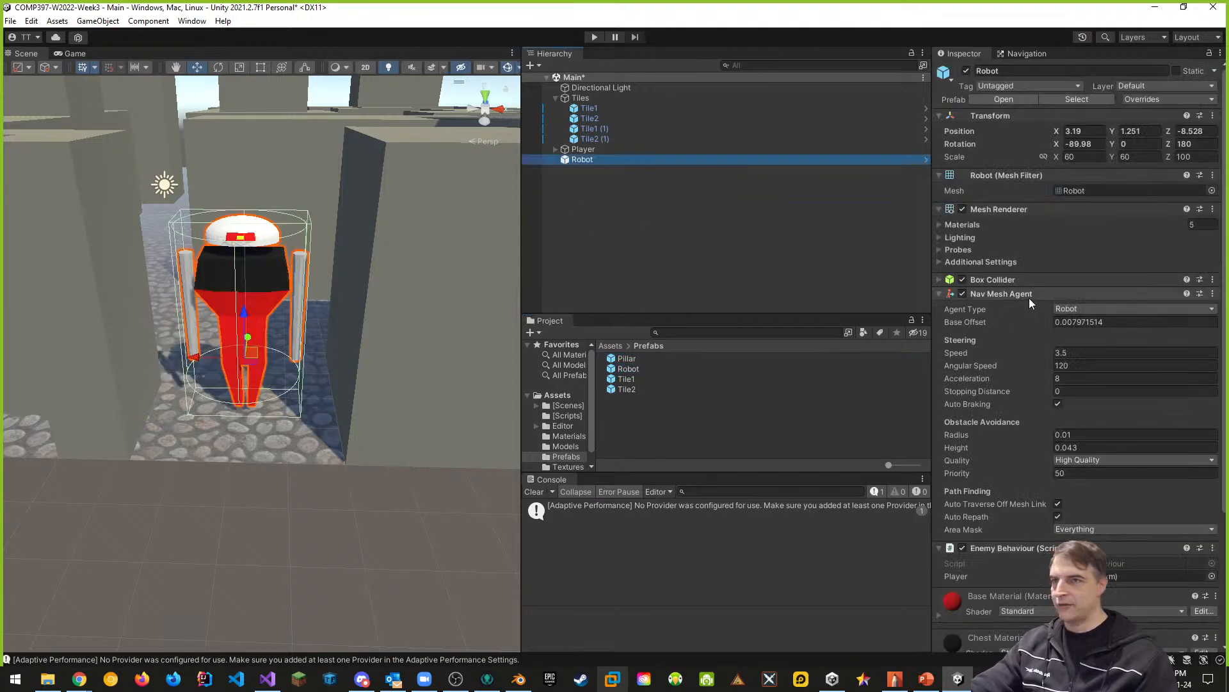
{"action": "scroll", "coordinate": [1009, 339], "scroll_direction": "down", "scroll_amount": 1}
{"action": "left_click", "coordinate": [1093, 275]}
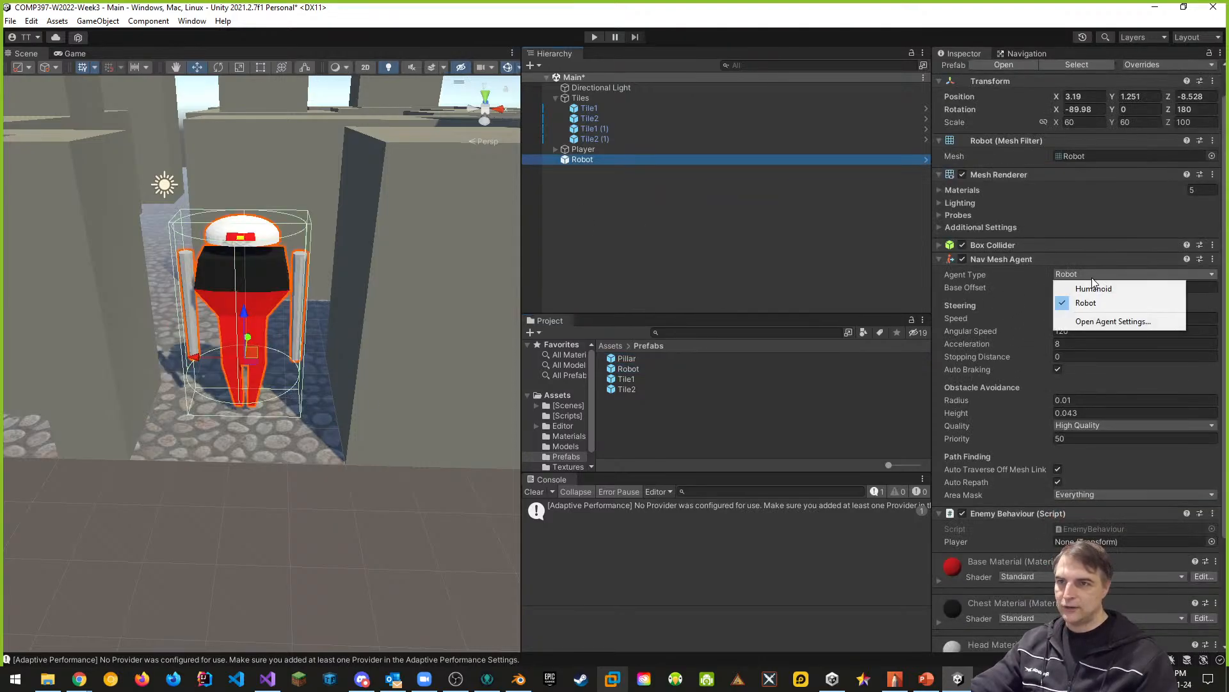
{"action": "left_click", "coordinate": [1091, 283]}
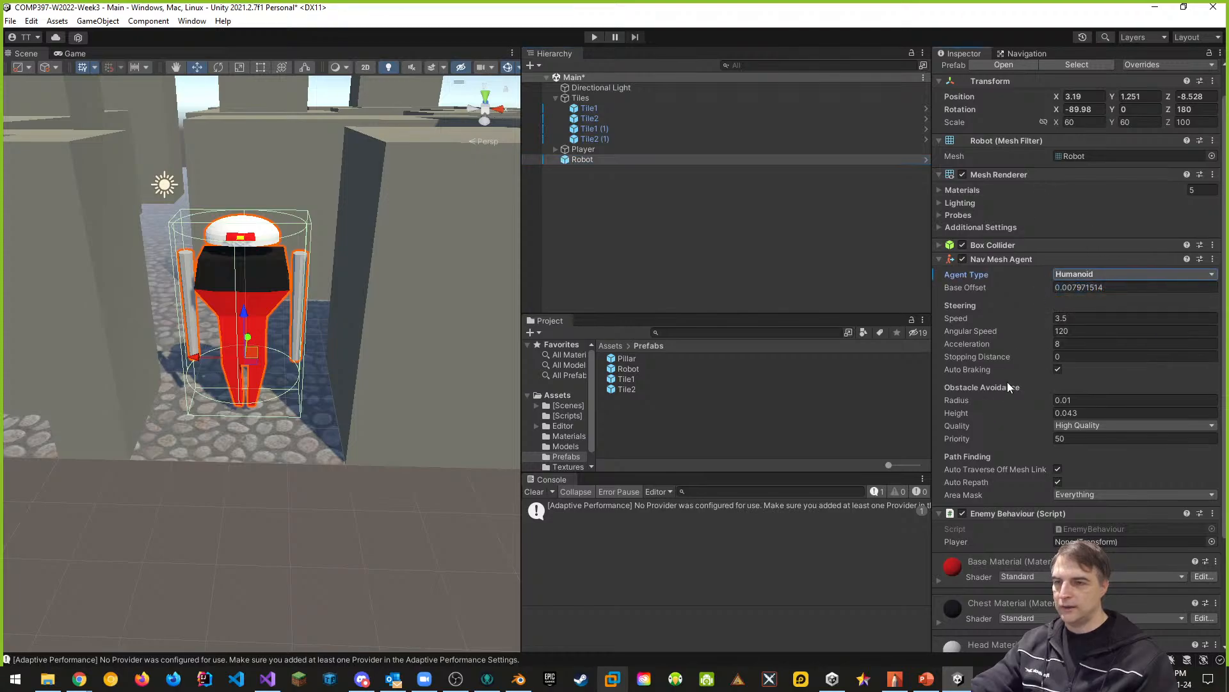
{"action": "scroll", "coordinate": [1008, 382], "scroll_direction": "down", "scroll_amount": 1}
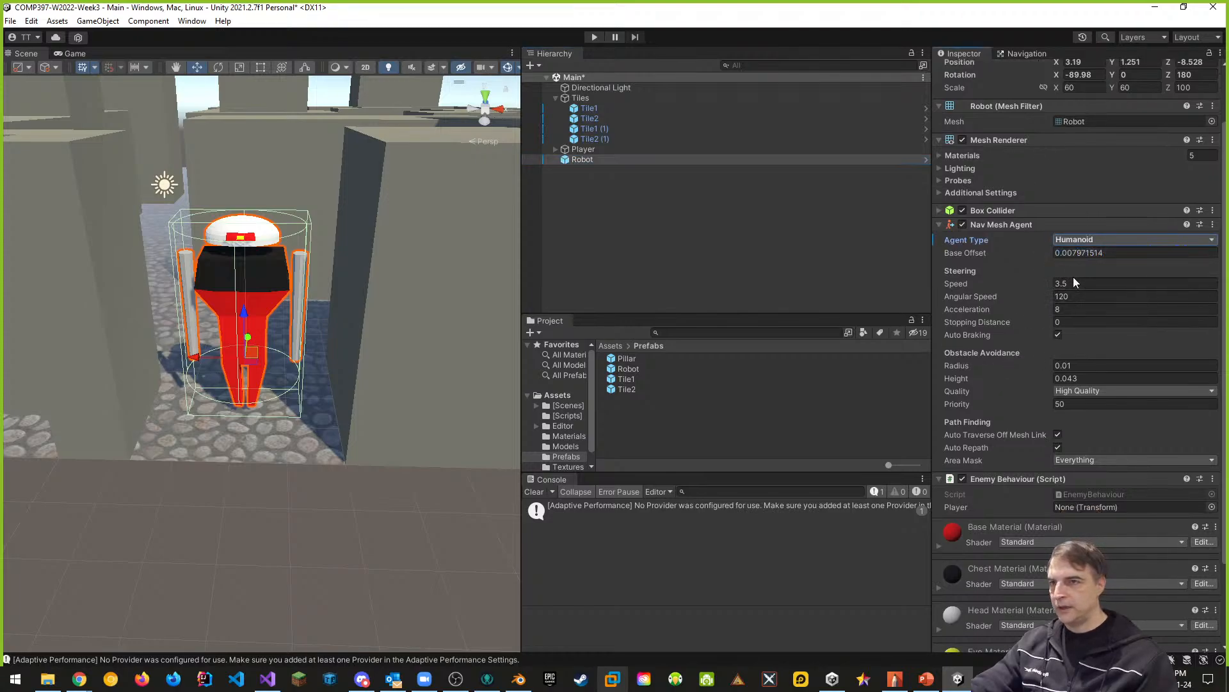
{"action": "left_click", "coordinate": [1072, 295]}
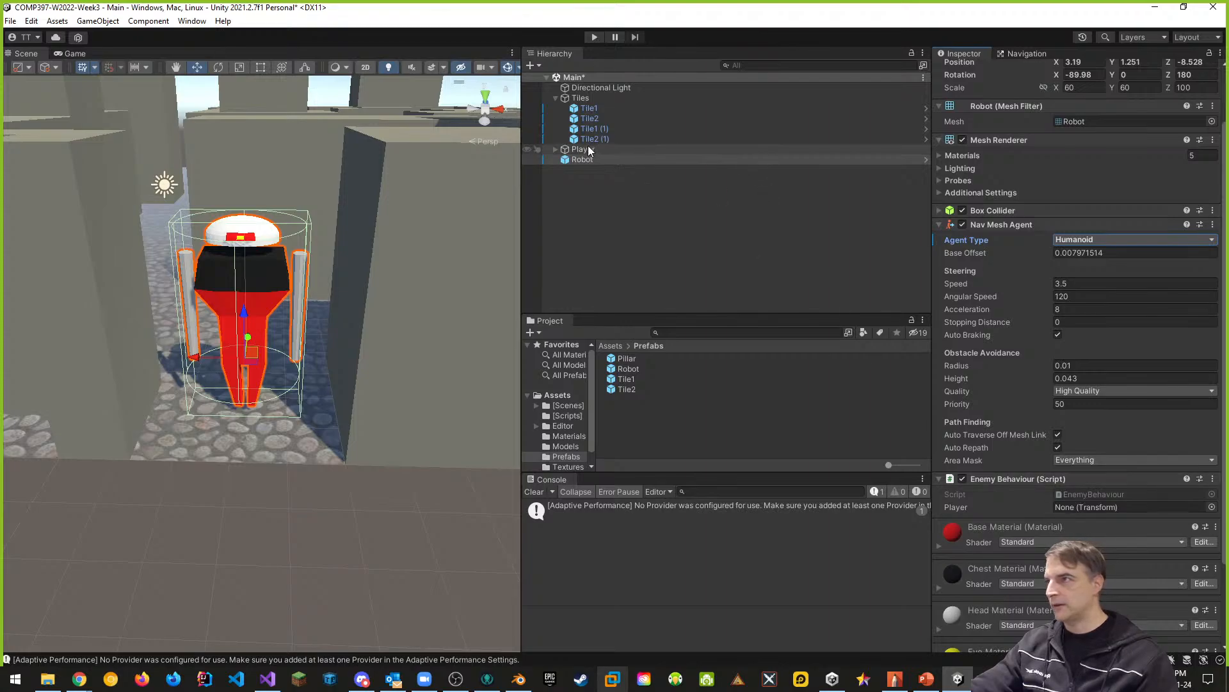
- Assign the Player object as the target of the robot's Enemy Behaviour script and apply the overrides to the Robot prefab
{"action": "left_click_drag", "start_coordinate": [587, 149], "coordinate": [1102, 502]}
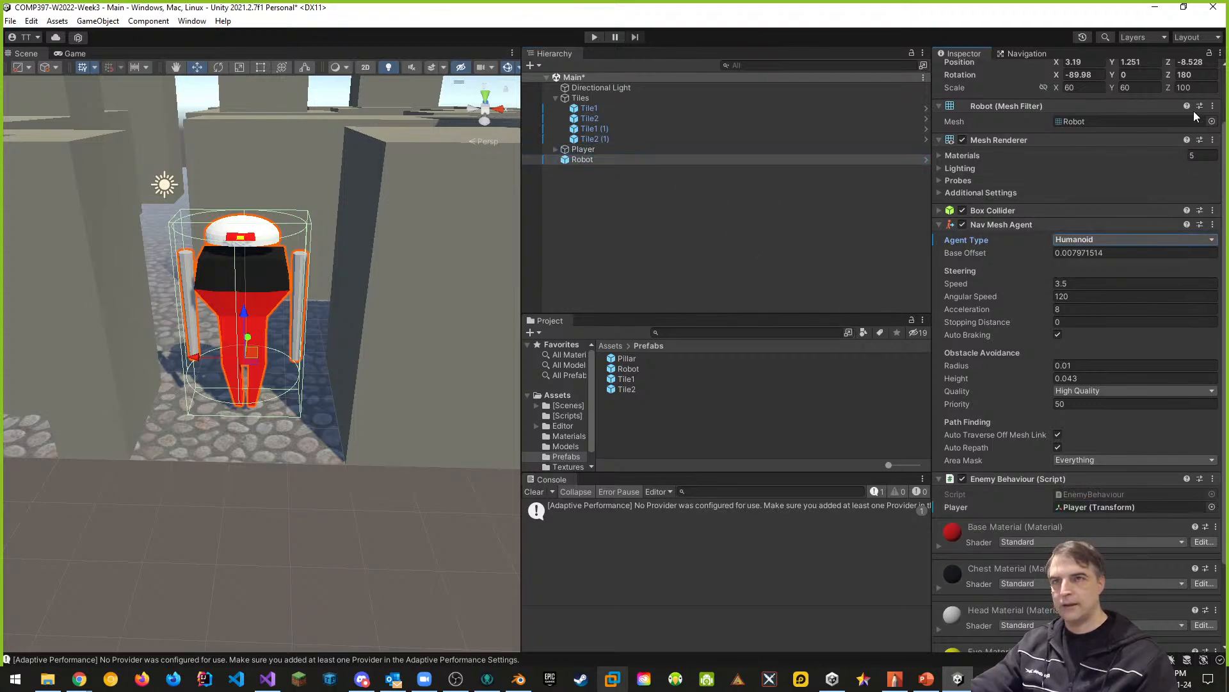
{"action": "scroll", "coordinate": [1165, 160], "scroll_direction": "up", "scroll_amount": 2}
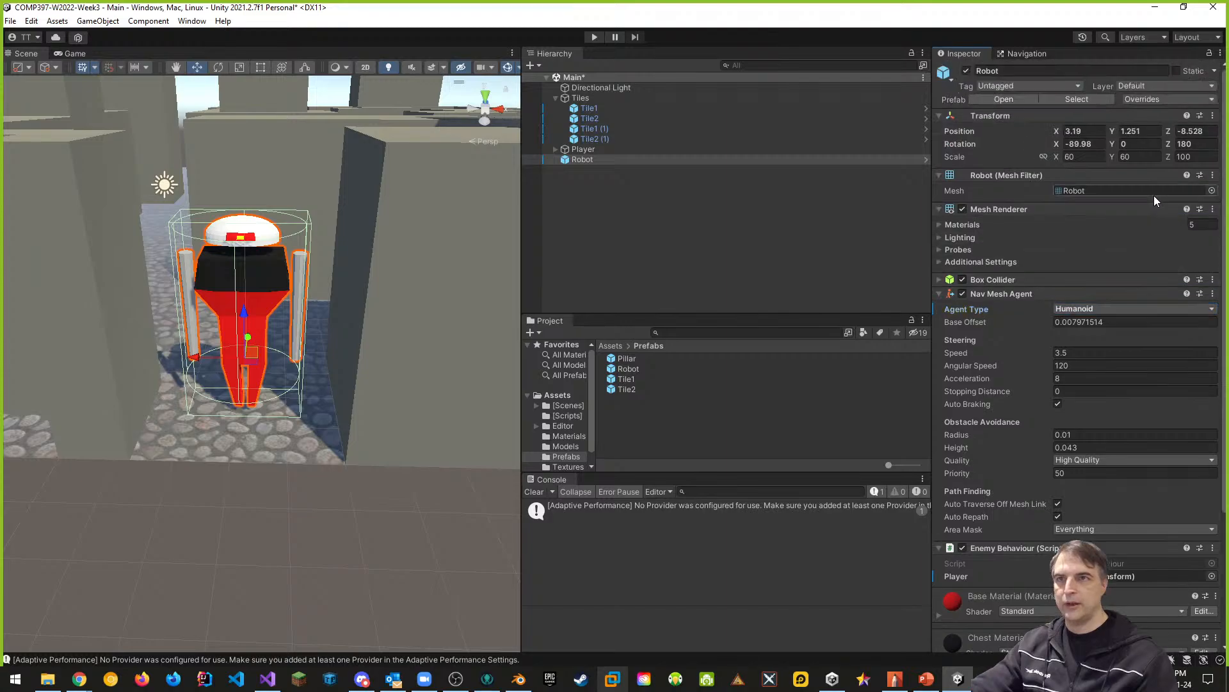
{"action": "left_click", "coordinate": [1166, 99]}
{"action": "left_click", "coordinate": [1188, 211]}
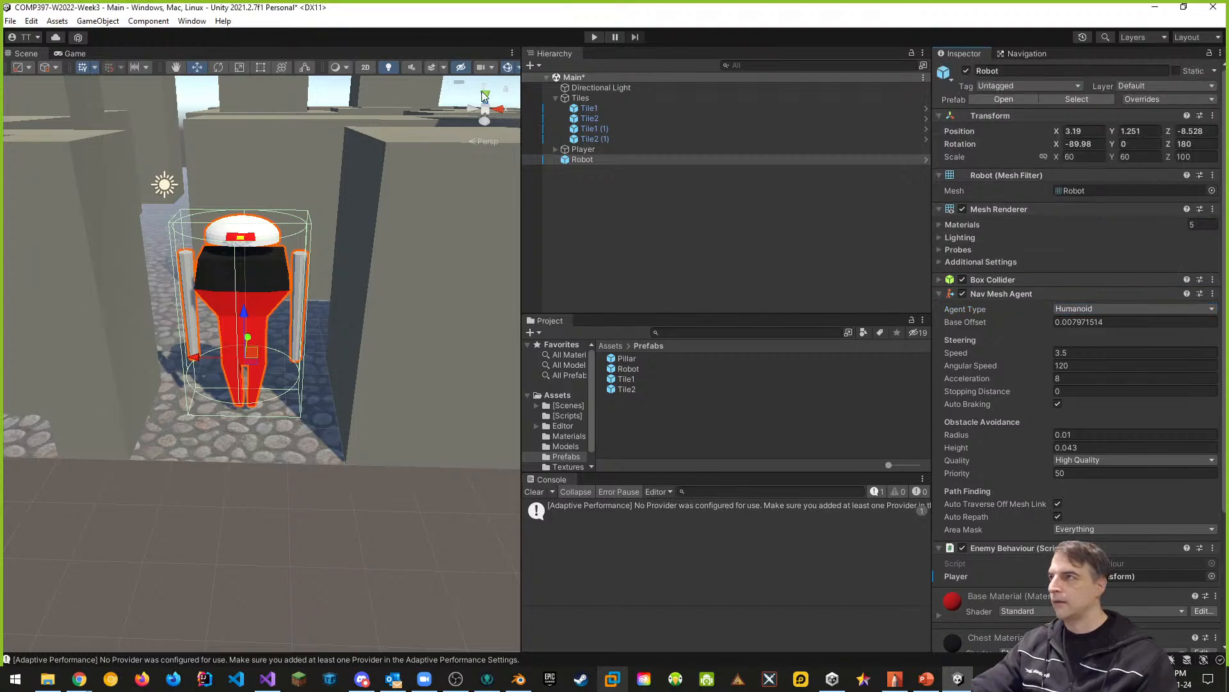
- Run the scene to test the Humanoid-type robot, stop it, and create an empty parent object for the robot
{"action": "left_click", "coordinate": [595, 36]}
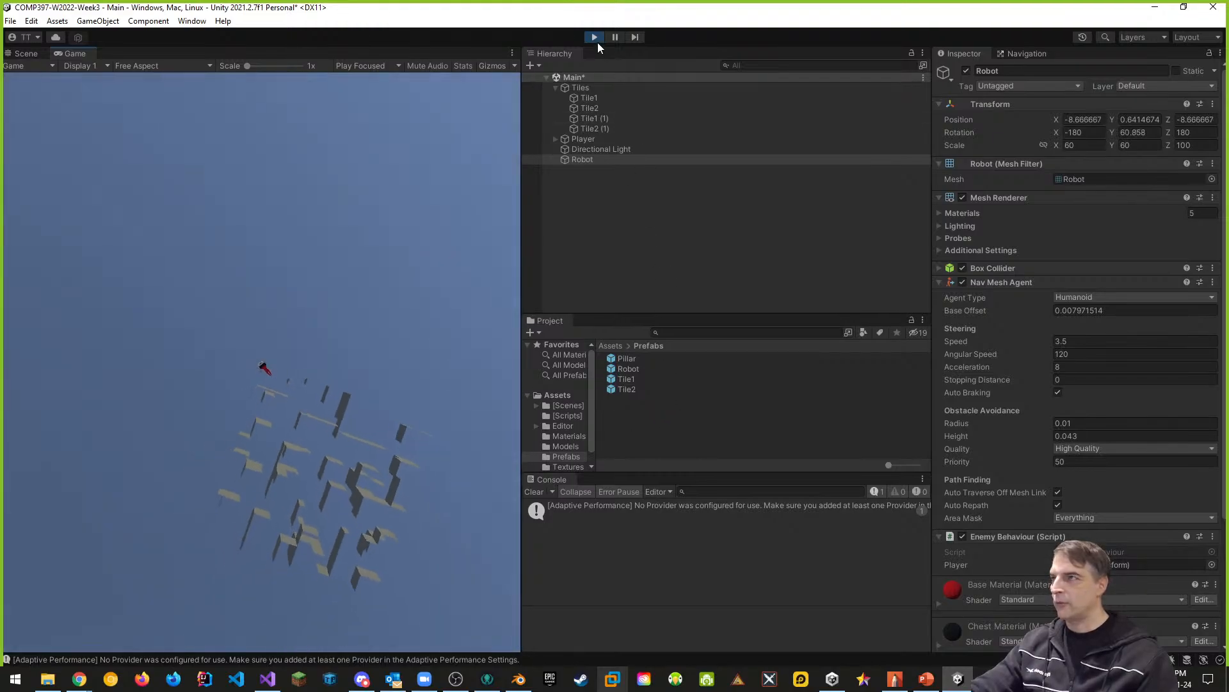
{"action": "left_click", "coordinate": [594, 37]}
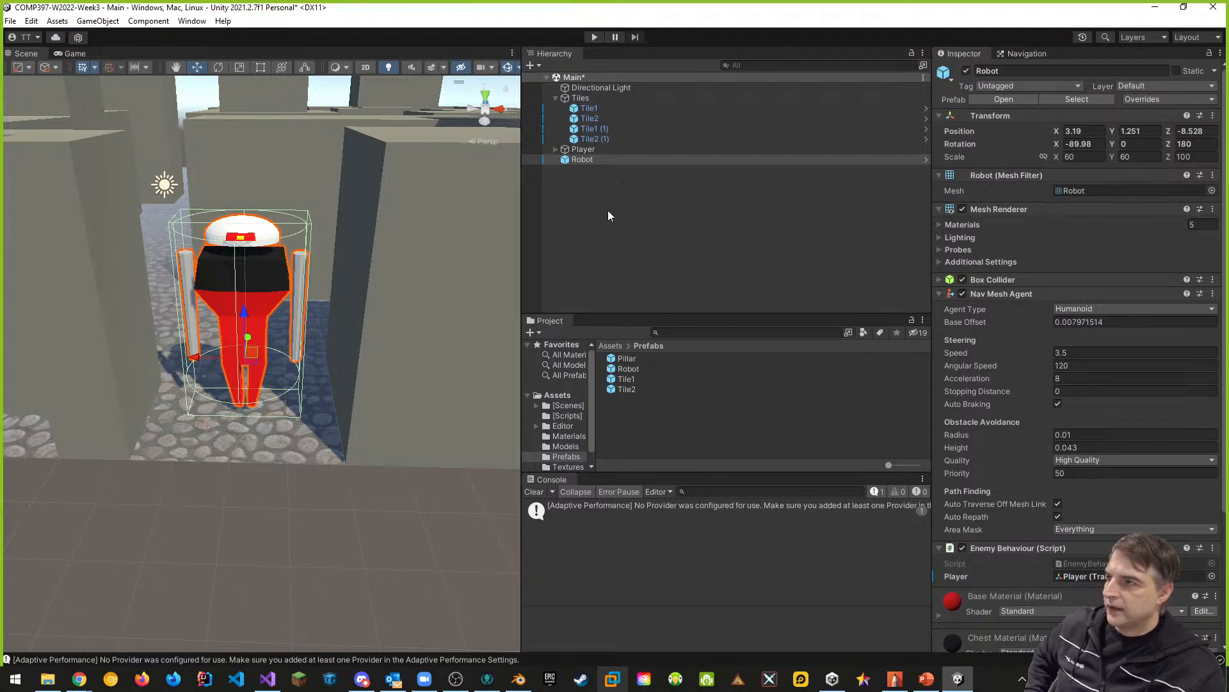
{"action": "right_click", "coordinate": [586, 160]}
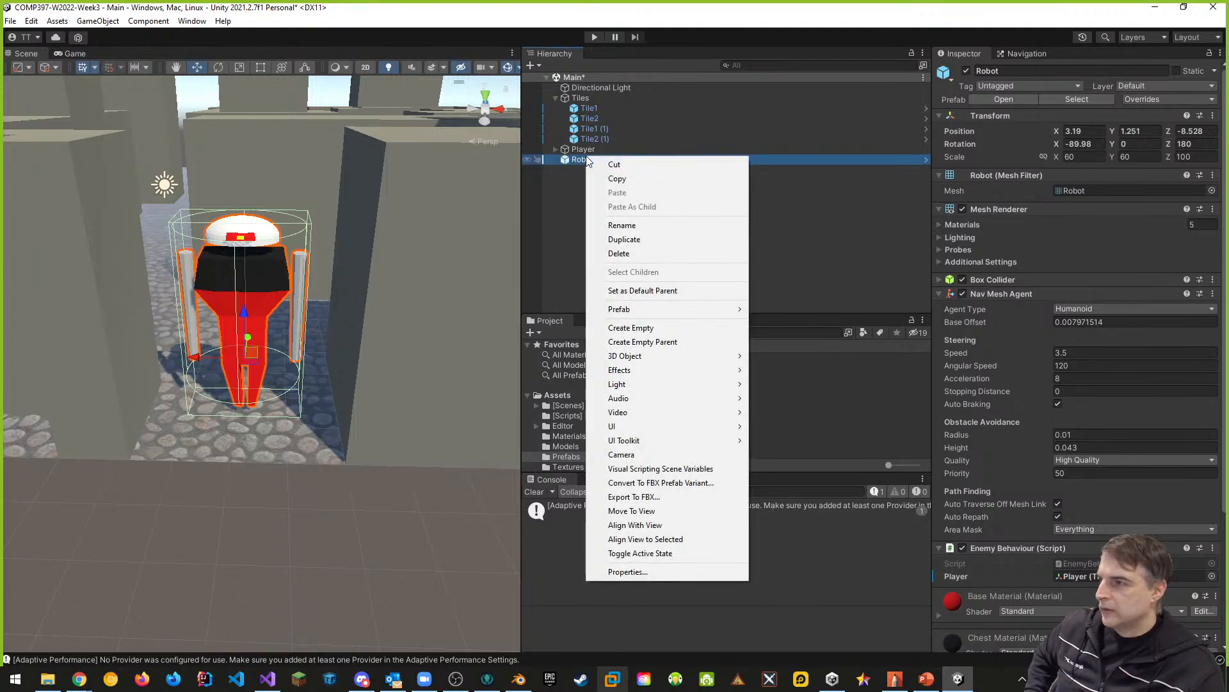
{"action": "left_click", "coordinate": [649, 342]}
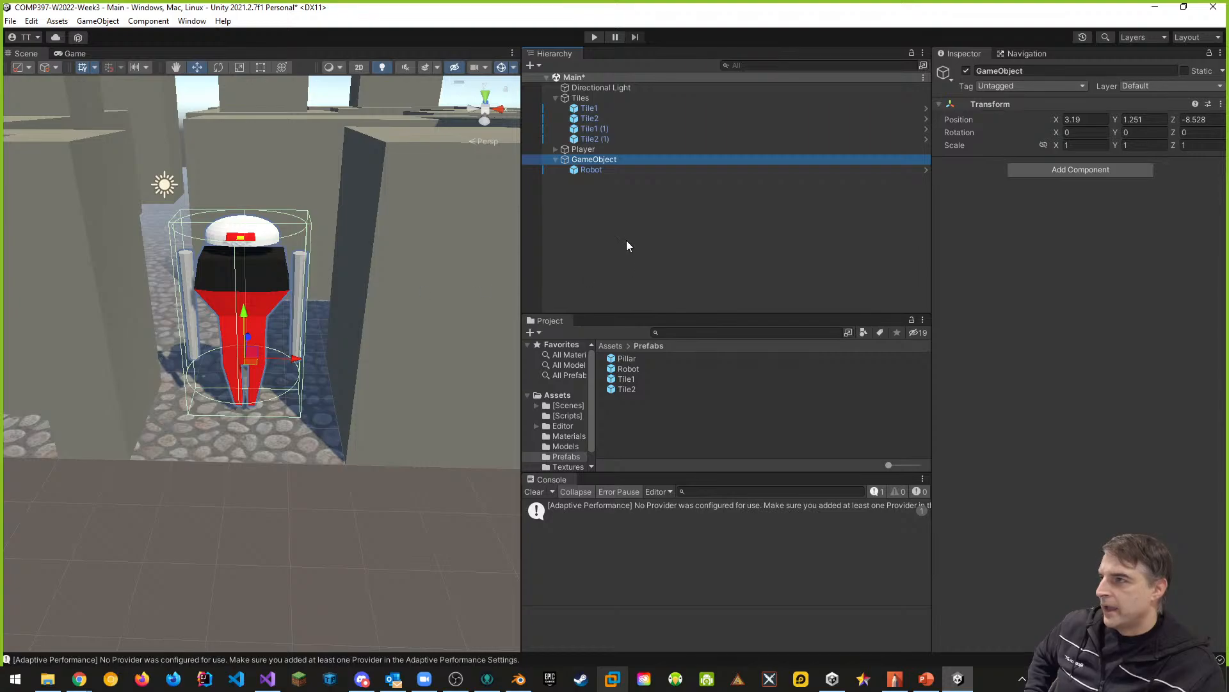
- Remove the Nav Mesh Agent and the Enemy Behaviour script from the child Robot object
{"action": "left_click", "coordinate": [595, 169]}
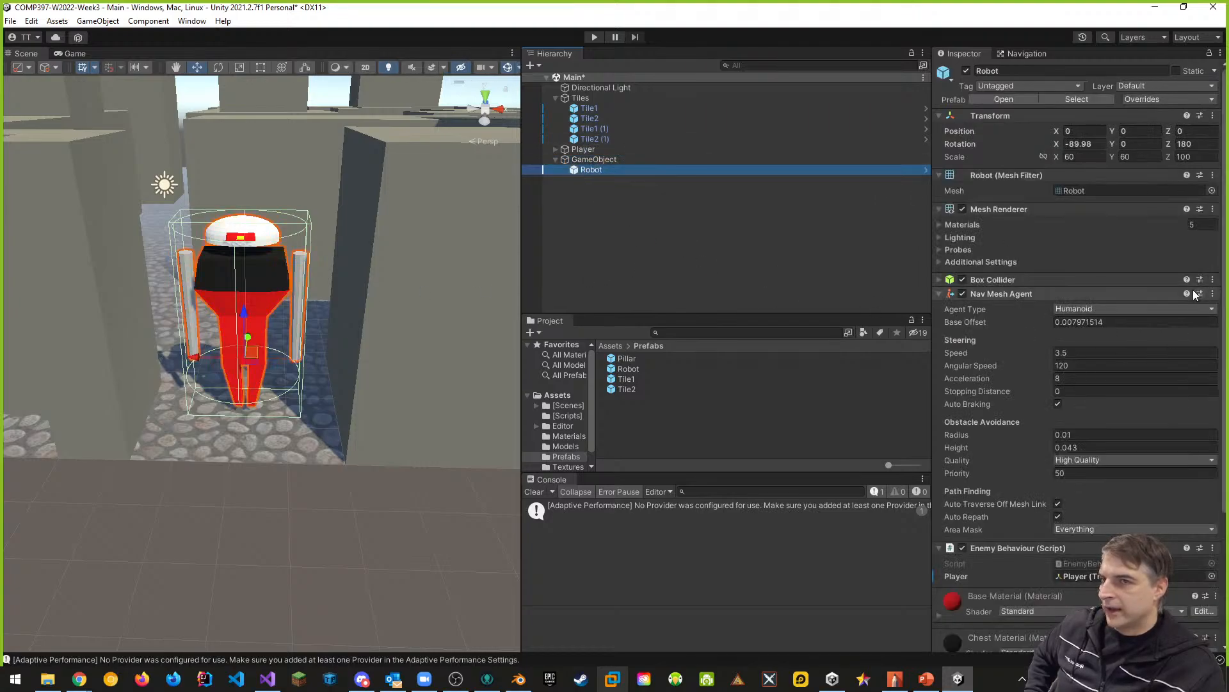
{"action": "left_click", "coordinate": [1213, 294]}
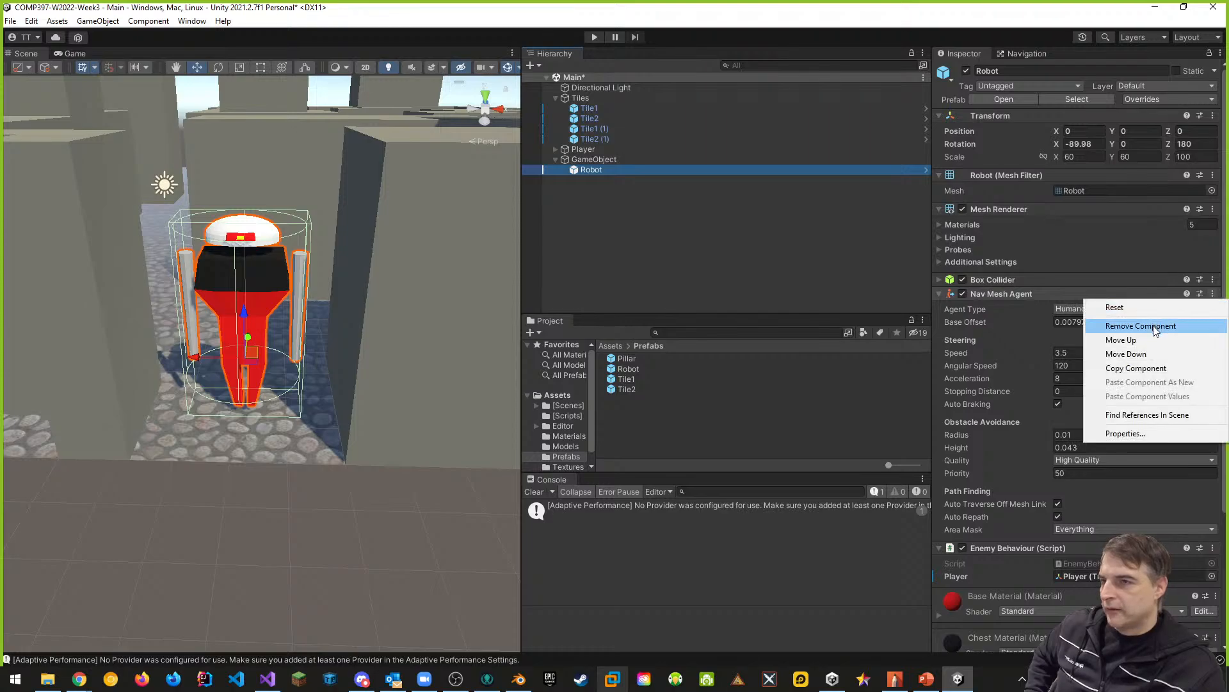
{"action": "left_click", "coordinate": [1156, 325]}
{"action": "left_click", "coordinate": [1221, 309]}
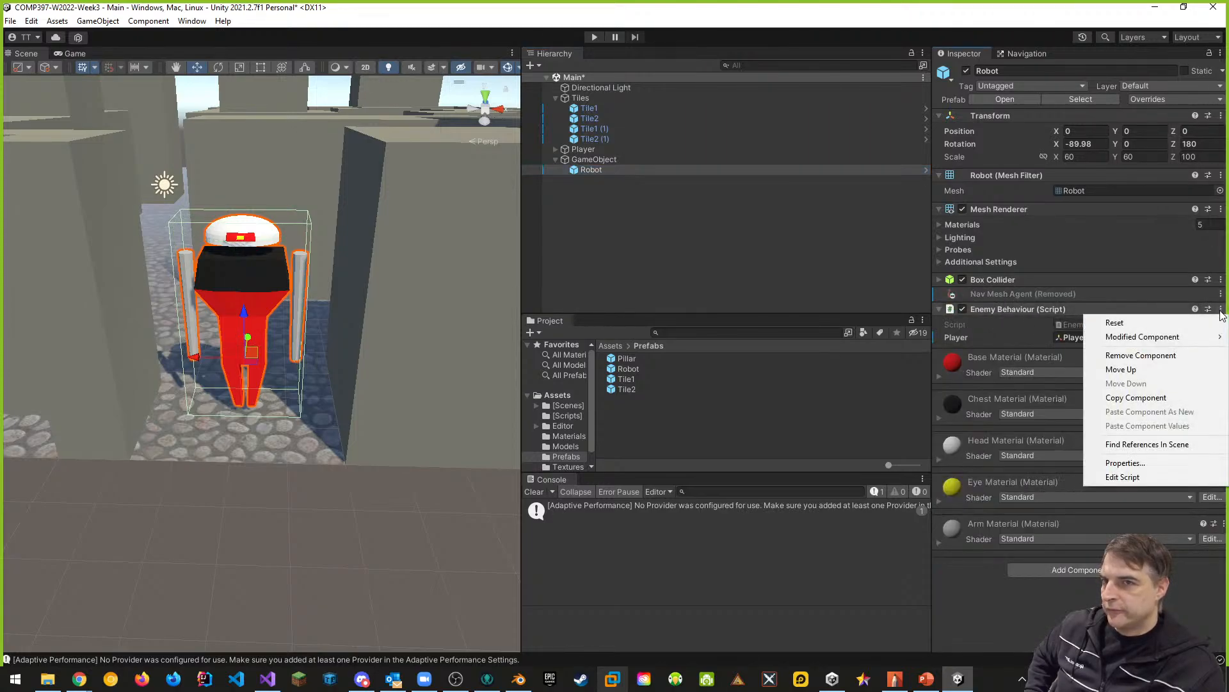
{"action": "left_click", "coordinate": [1128, 356]}
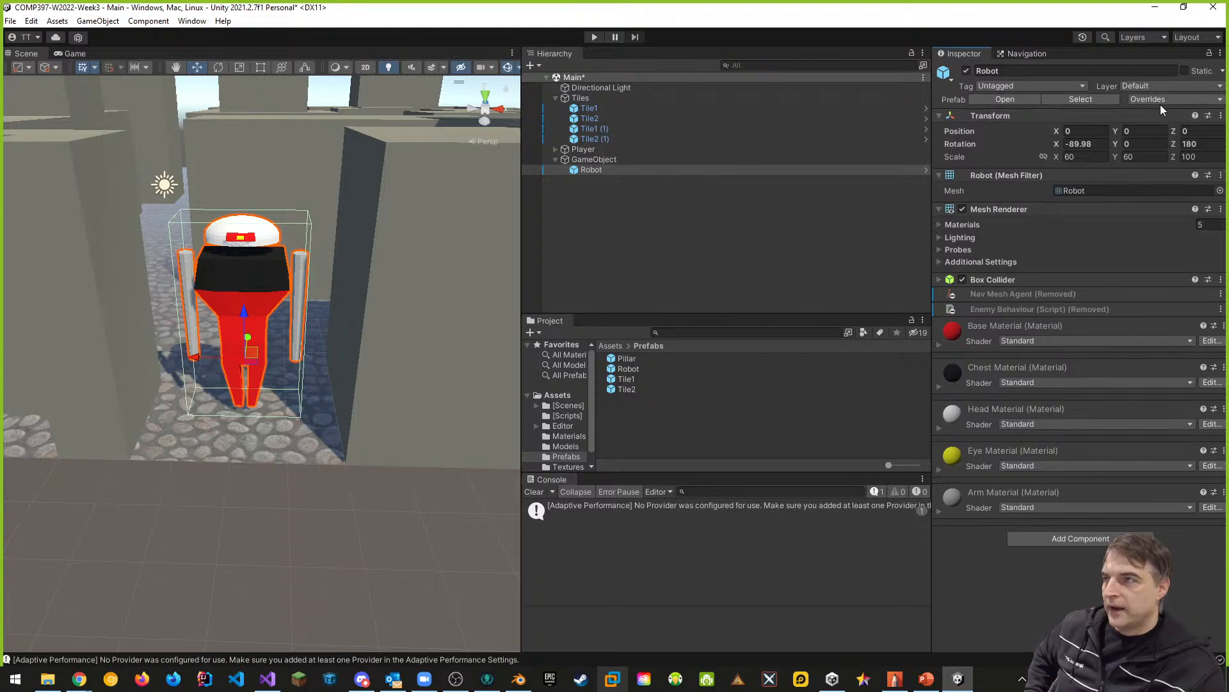
- Rename the empty parent GameObject as Robot
{"action": "left_click", "coordinate": [600, 160]}
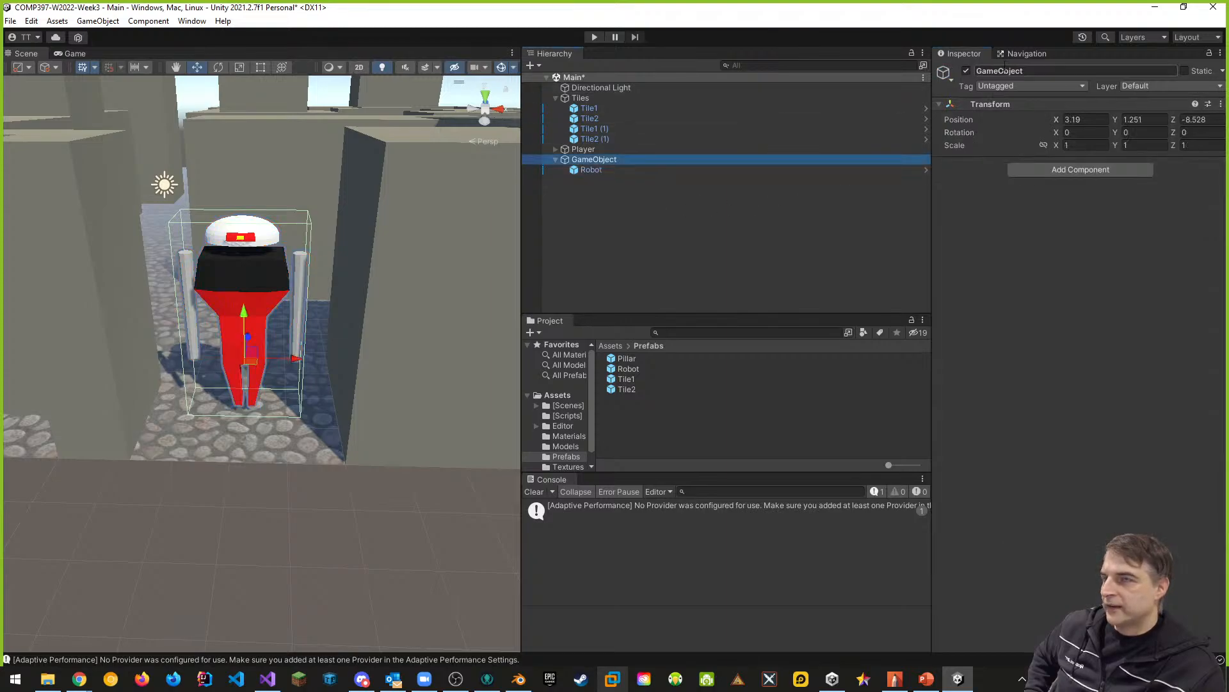
{"action": "left_click", "coordinate": [1027, 71]}
{"action": "type", "text": "Robot"}
{"action": "key", "text": "Return"}
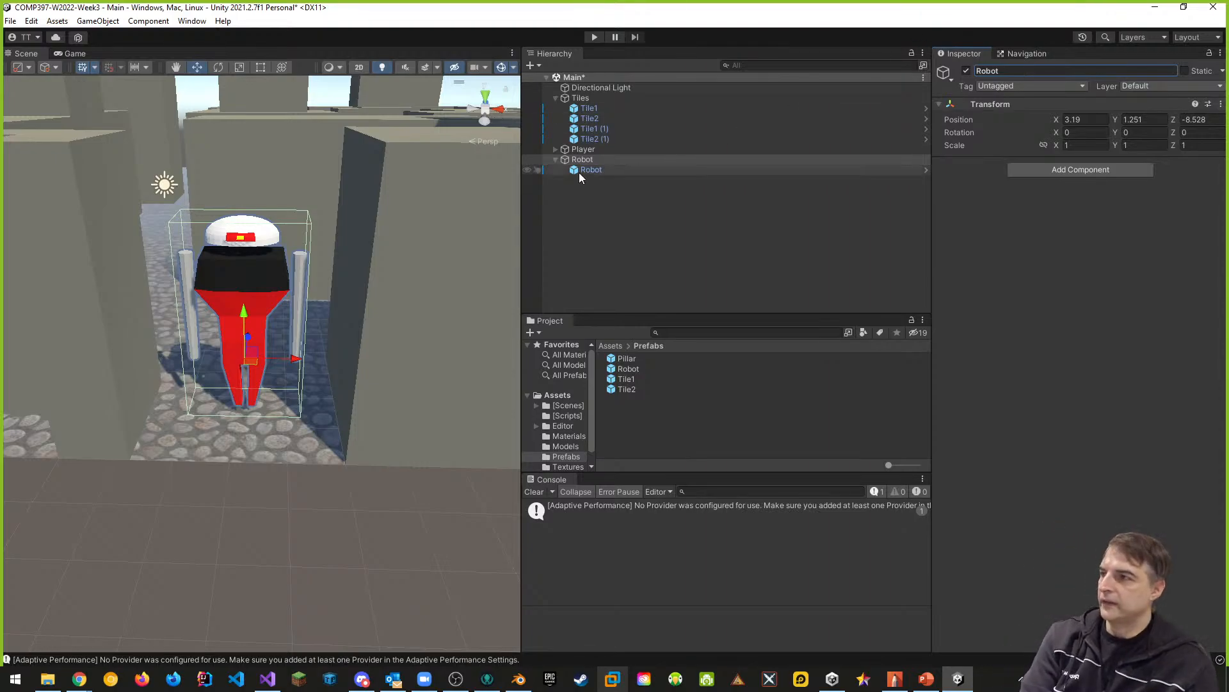
- Rename the child Robot object as Robot Body
{"action": "left_click", "coordinate": [595, 170]}
{"action": "left_click", "coordinate": [1003, 72]}
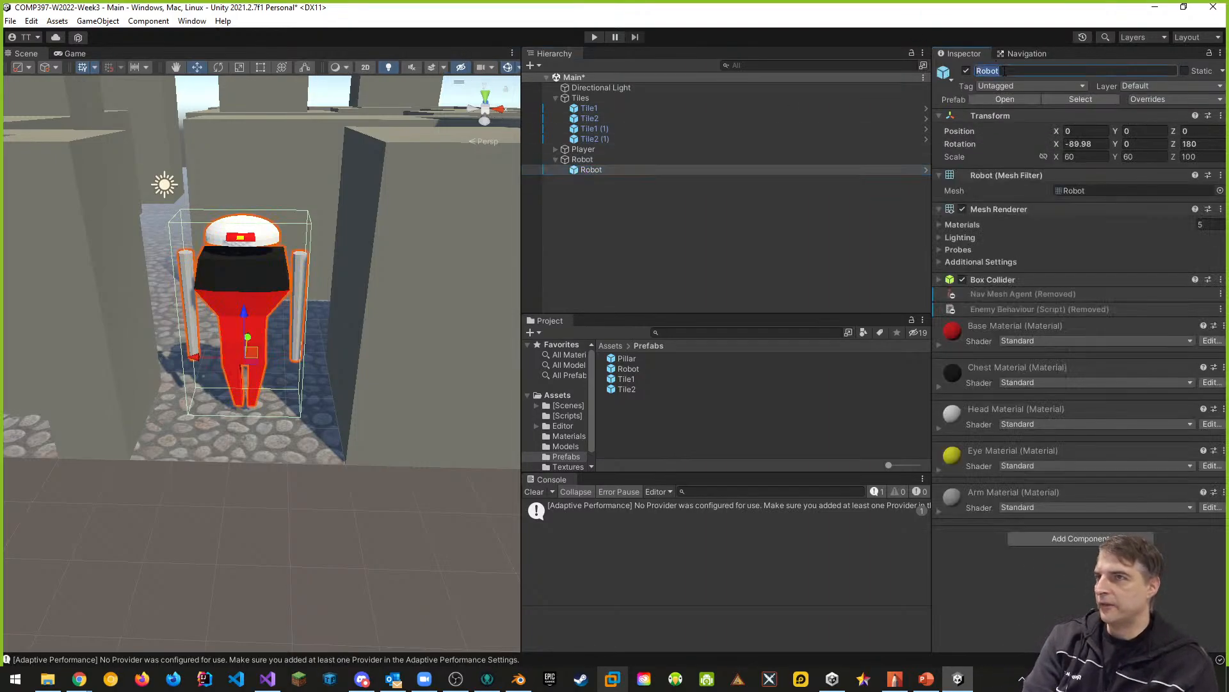
{"action": "left_click", "coordinate": [1003, 71]}
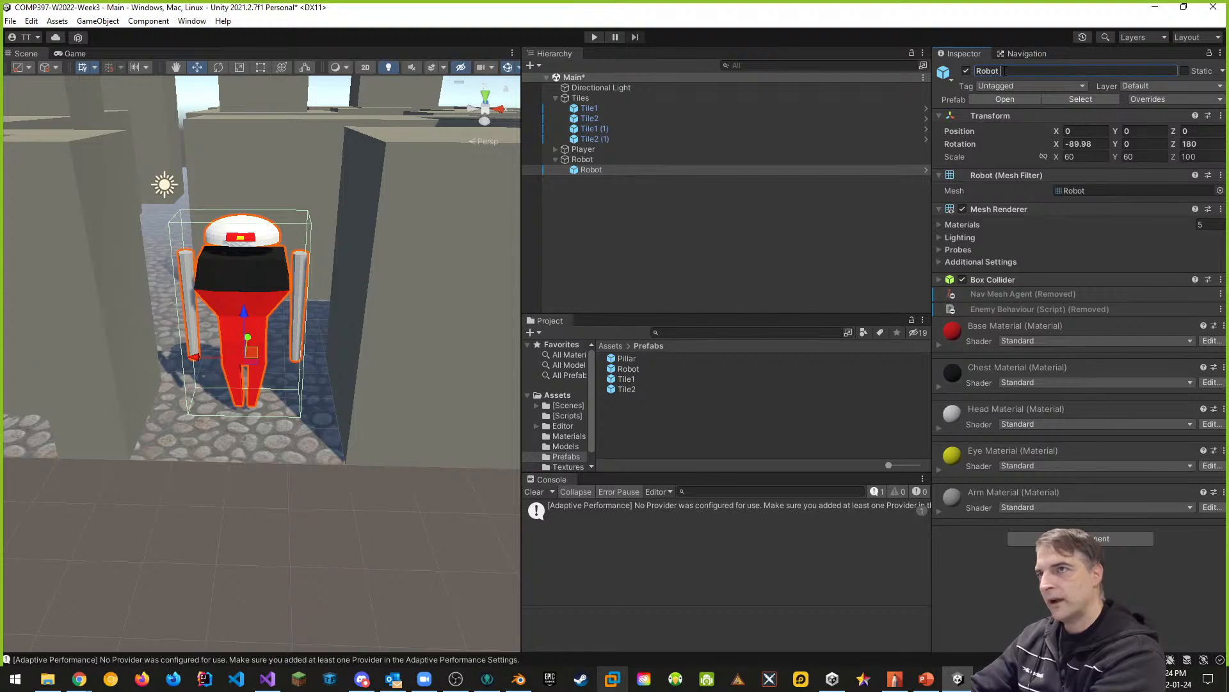
{"action": "type", "text": "Body"}
{"action": "key", "text": "Return"}
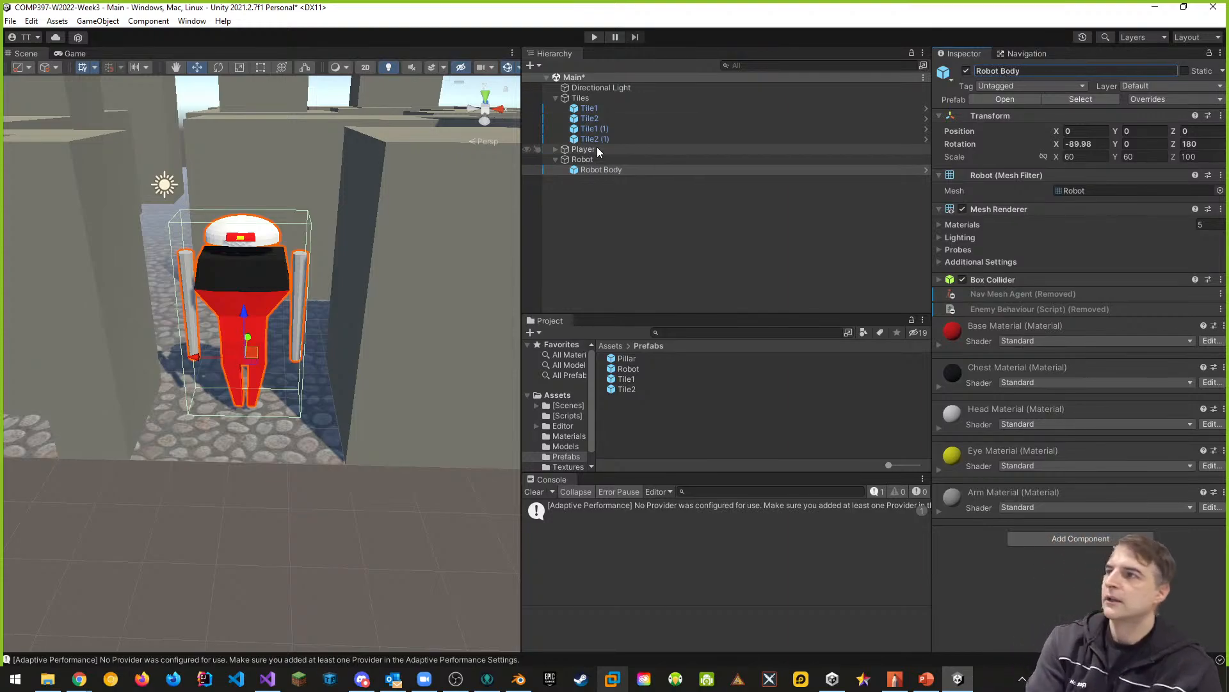
- Add a Nav Mesh Agent and the EnemyBehaviour script from the [Scripts] folder to the parent Robot object
{"action": "left_click", "coordinate": [588, 160]}
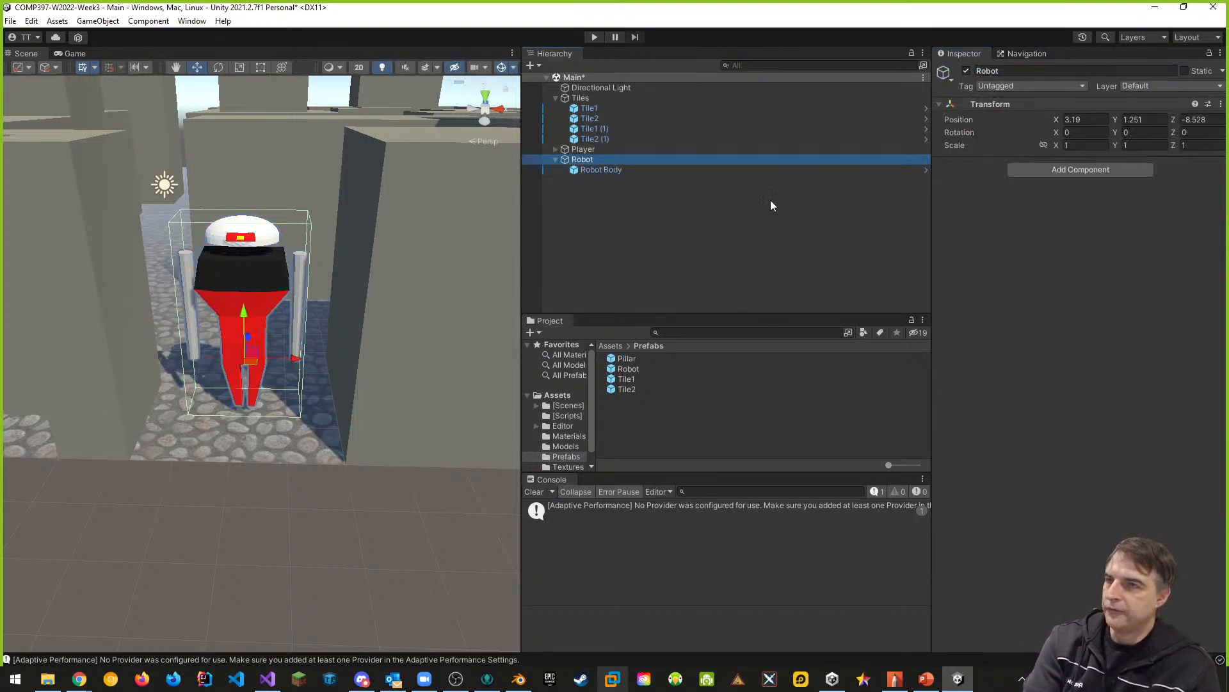
{"action": "left_click", "coordinate": [1059, 171]}
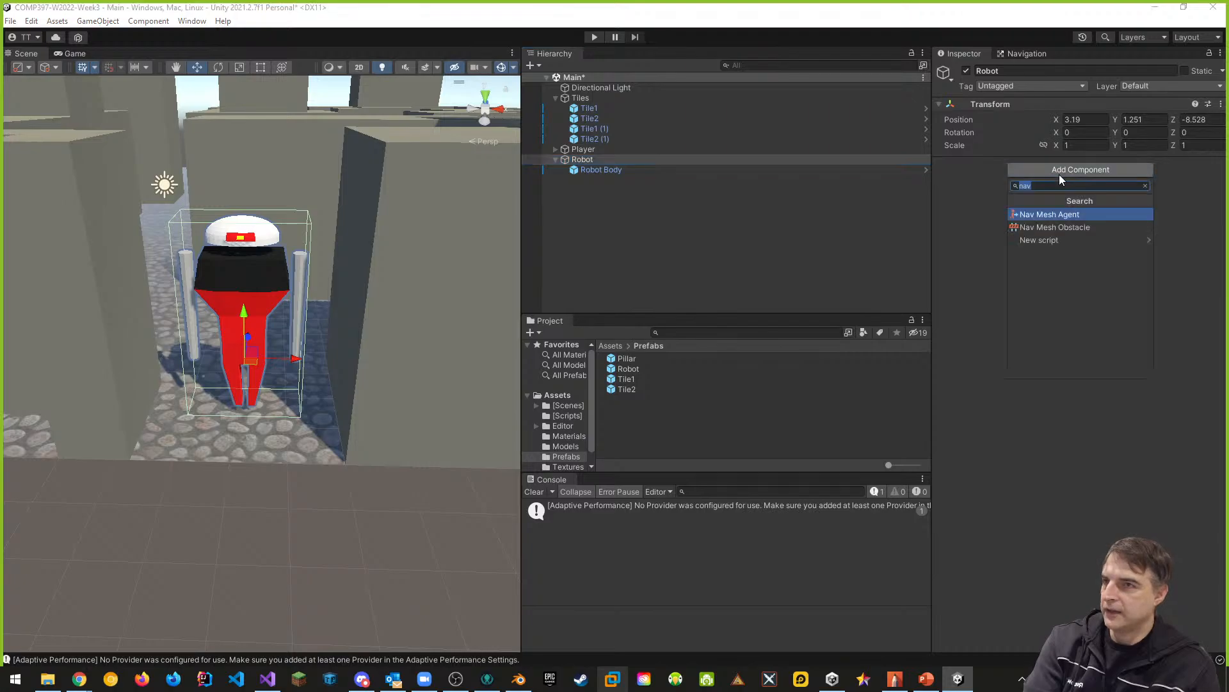
{"action": "left_click", "coordinate": [1051, 214]}
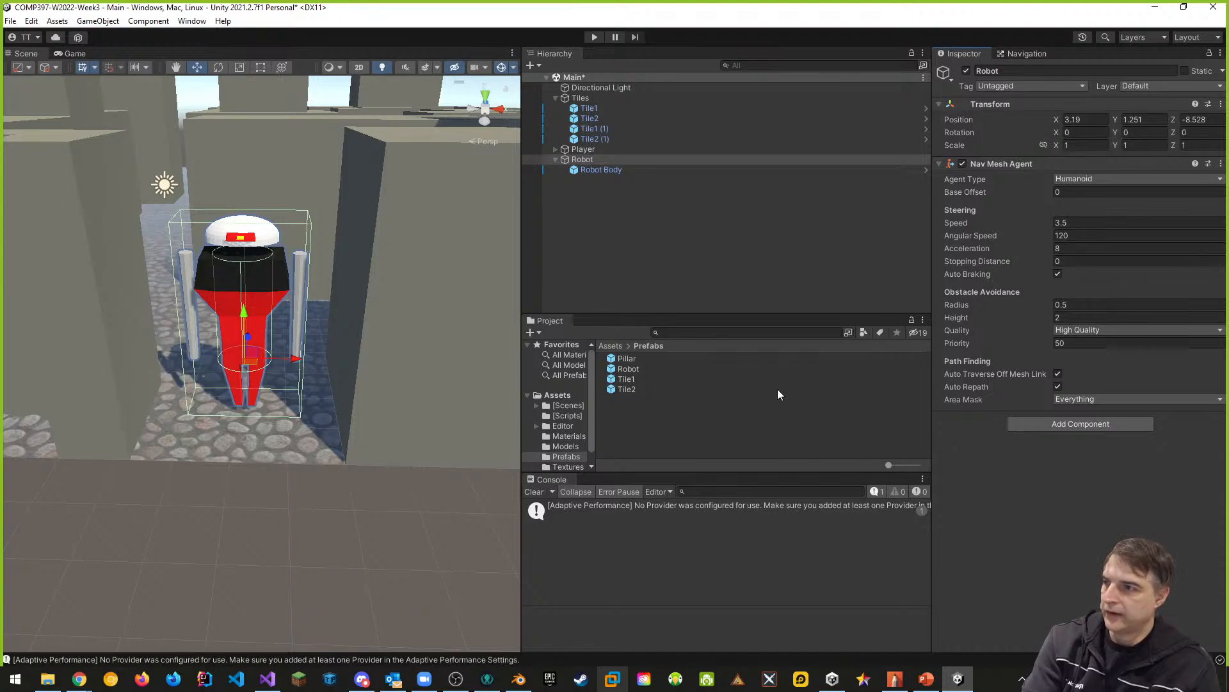
{"action": "left_click", "coordinate": [568, 416]}
{"action": "left_click_drag", "start_coordinate": [646, 373], "coordinate": [1055, 429]}
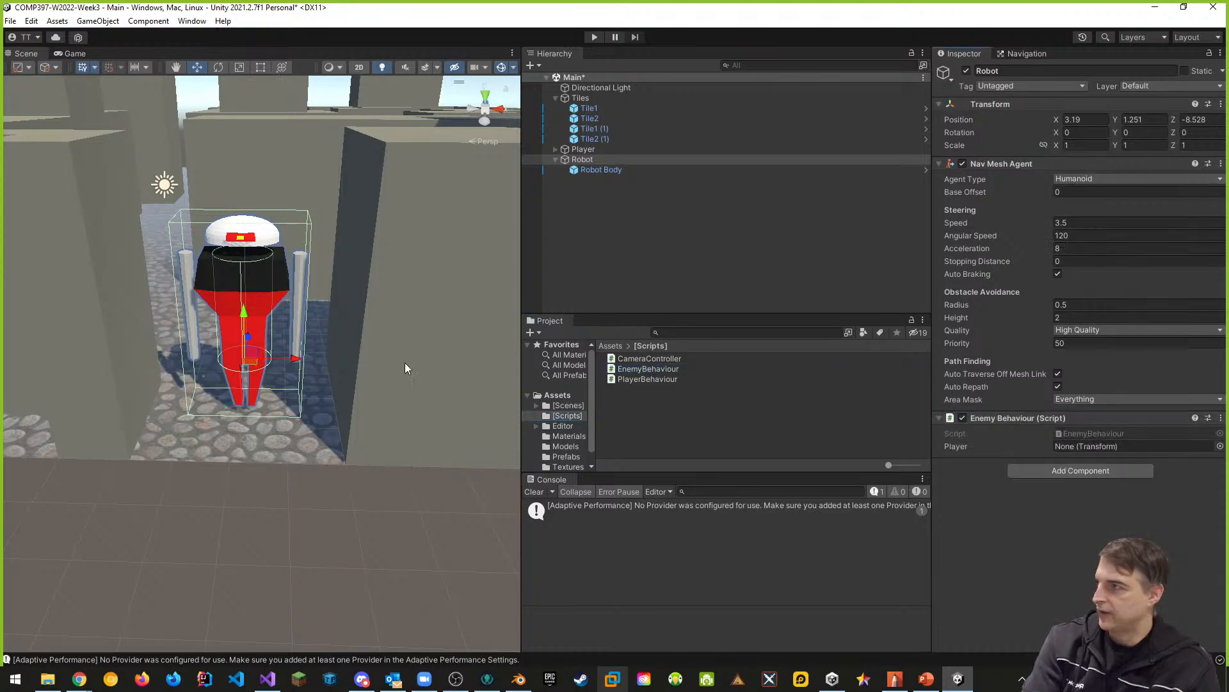
- Set the parent Robot's Nav Mesh Agent obstacle avoidance radius to 1 and height to 3.5
{"action": "scroll", "coordinate": [282, 316], "scroll_direction": "up", "scroll_amount": 3}
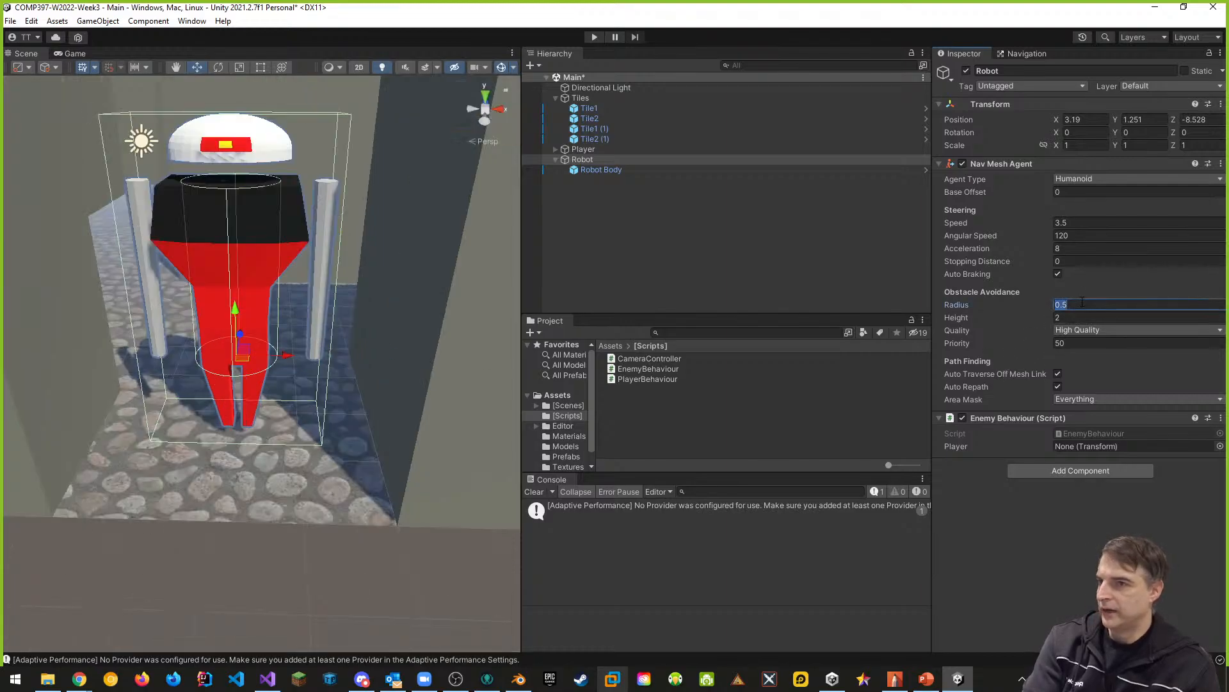
{"action": "type", "text": "1"}
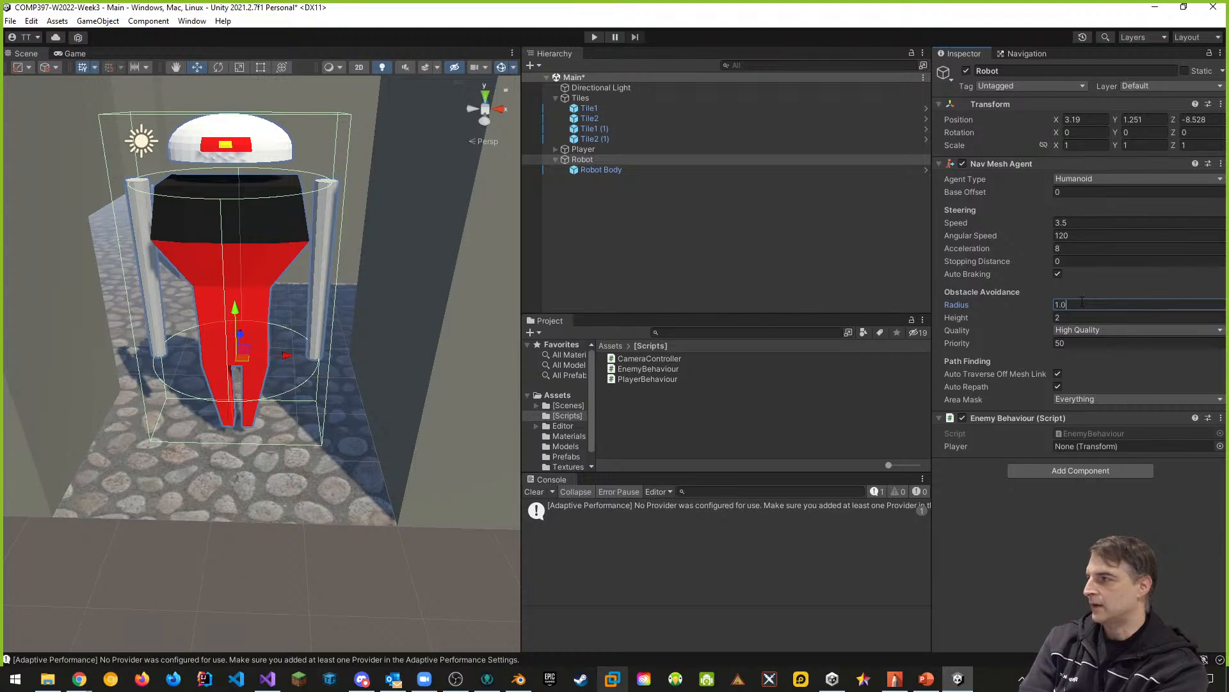
{"action": "left_click", "coordinate": [1066, 316]}
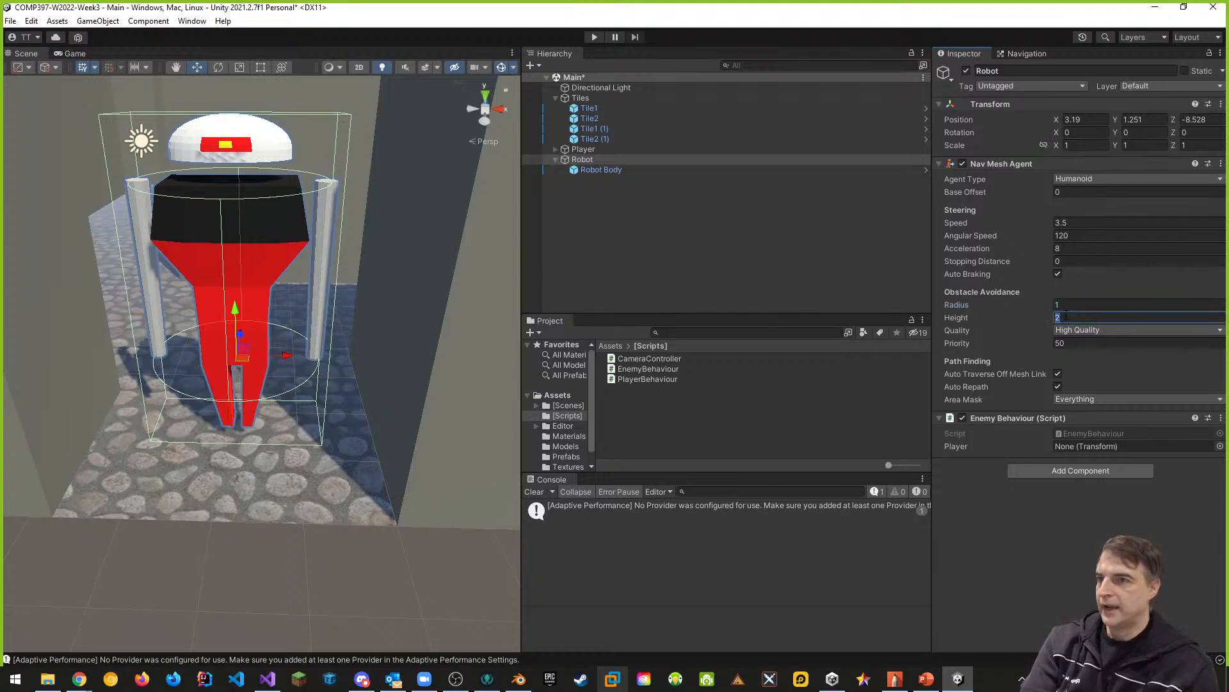
{"action": "type", "text": "3.5"}
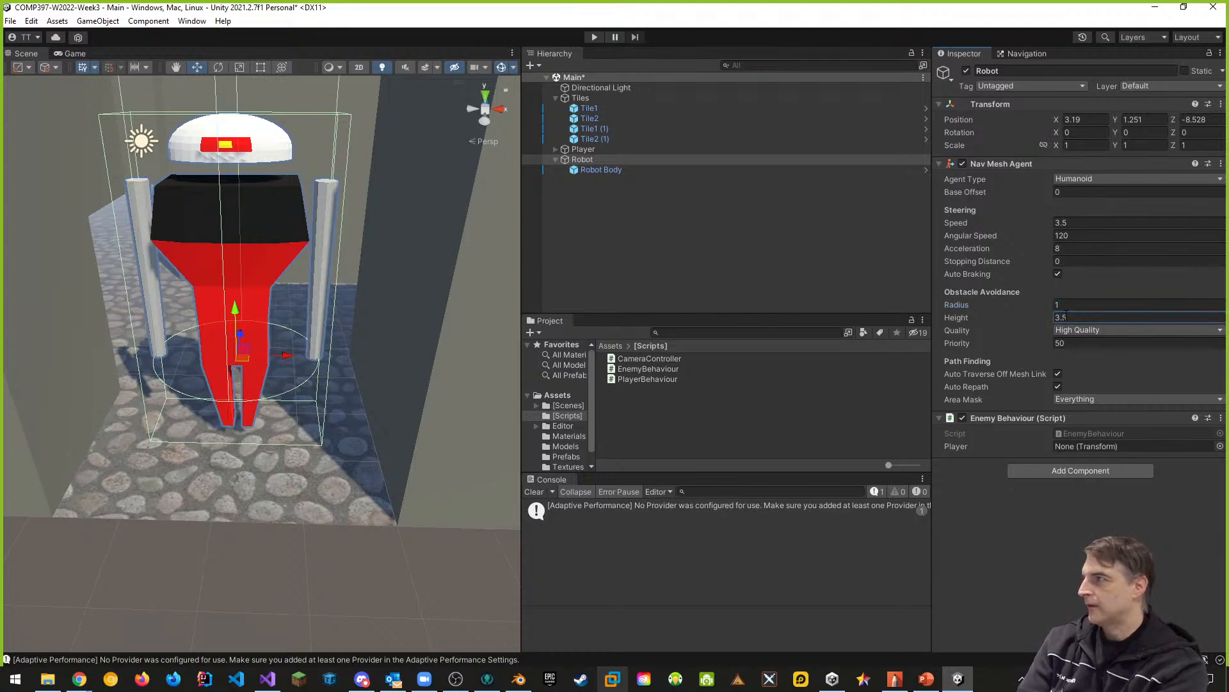
{"action": "scroll", "coordinate": [451, 401], "scroll_direction": "down", "scroll_amount": 5}
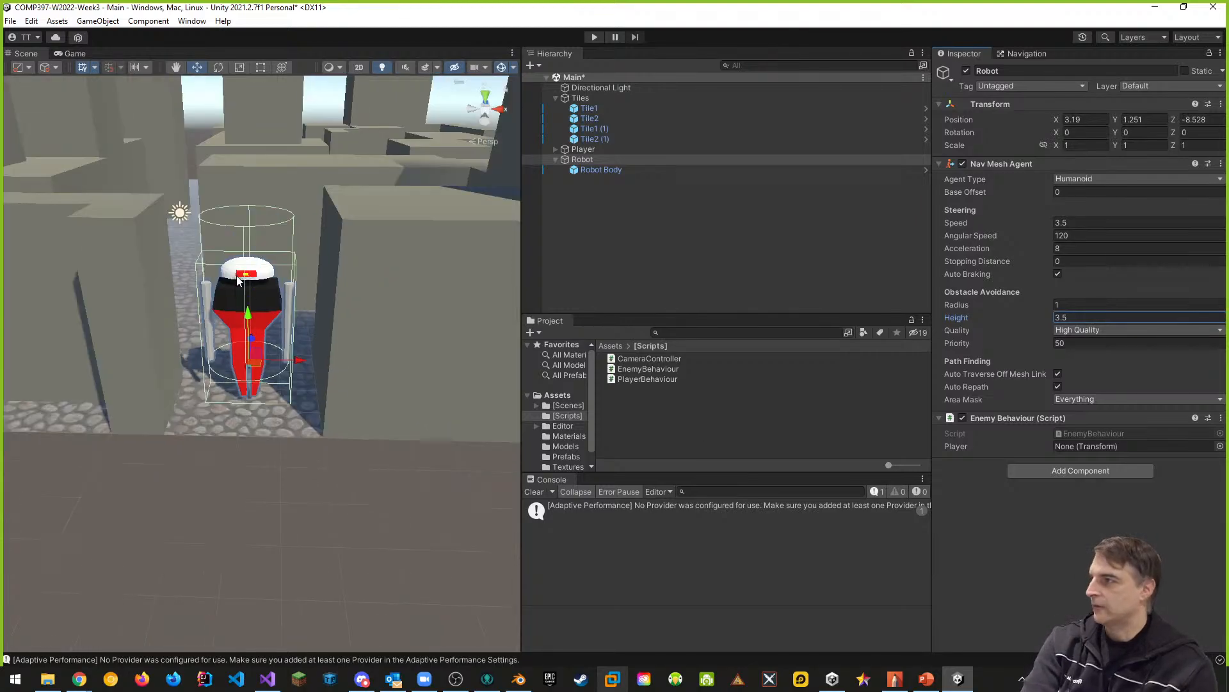
- Raise the Robot Body within its parent to about Y 0.64 and compare it with the agent cylinder
{"action": "left_click", "coordinate": [582, 162]}
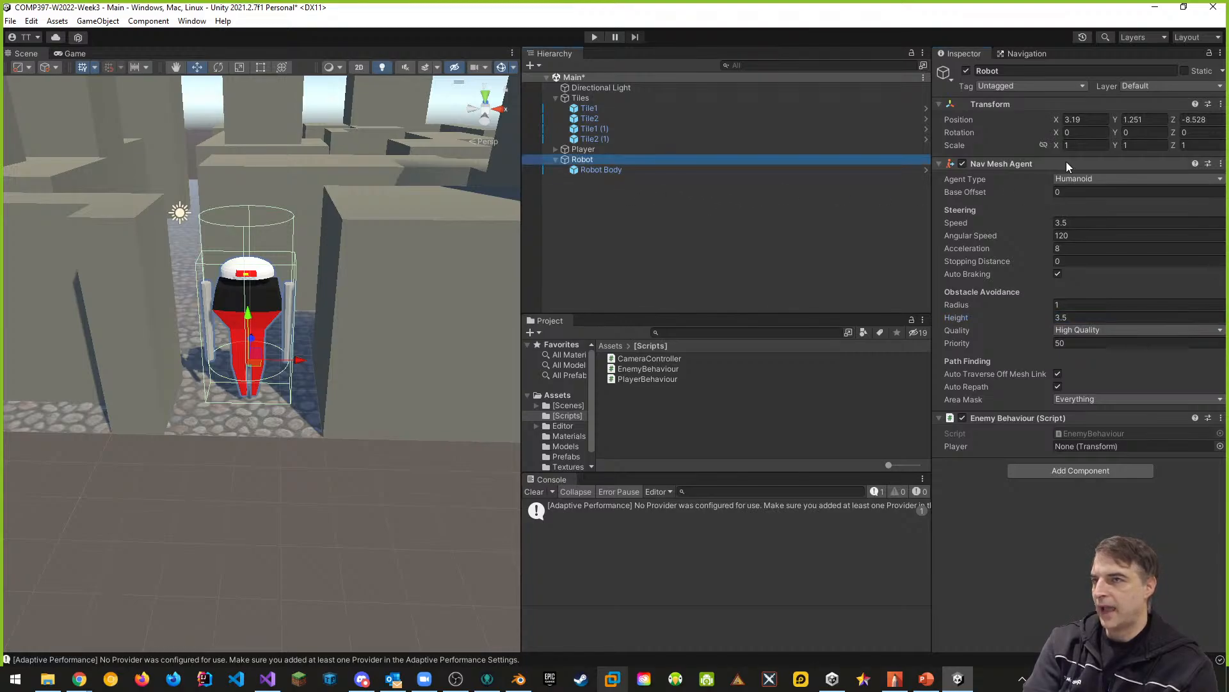
{"action": "left_click", "coordinate": [609, 171]}
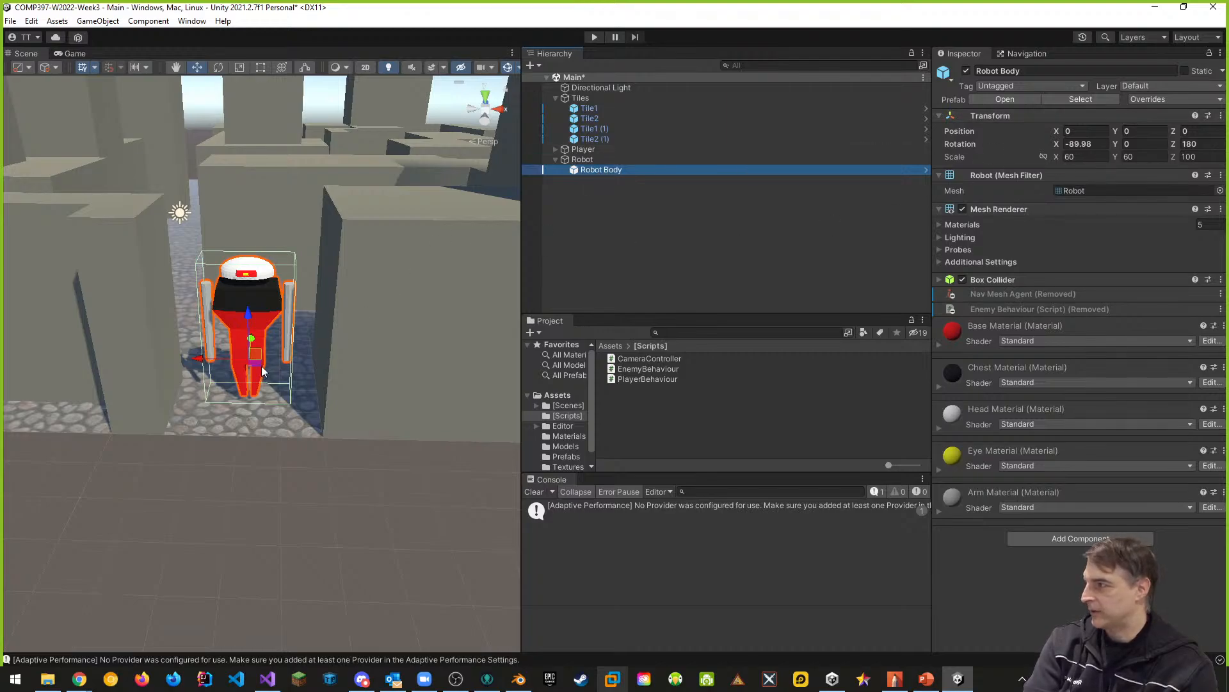
{"action": "left_click", "coordinate": [582, 160]}
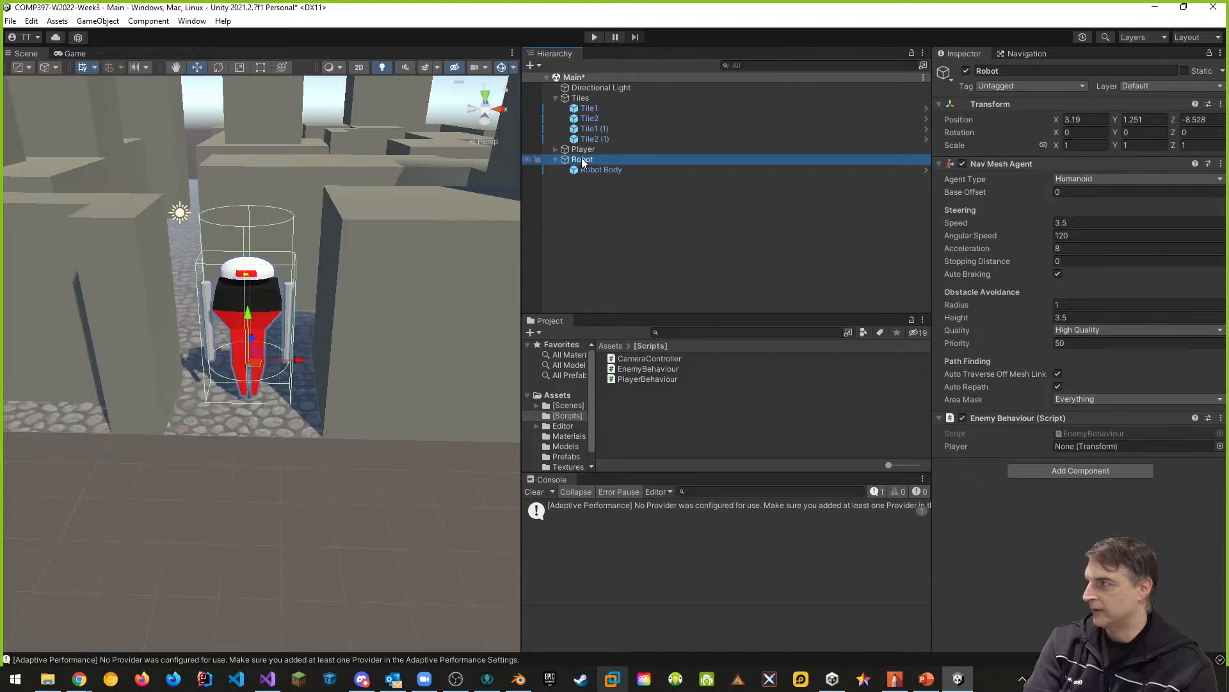
{"action": "left_click", "coordinate": [598, 169]}
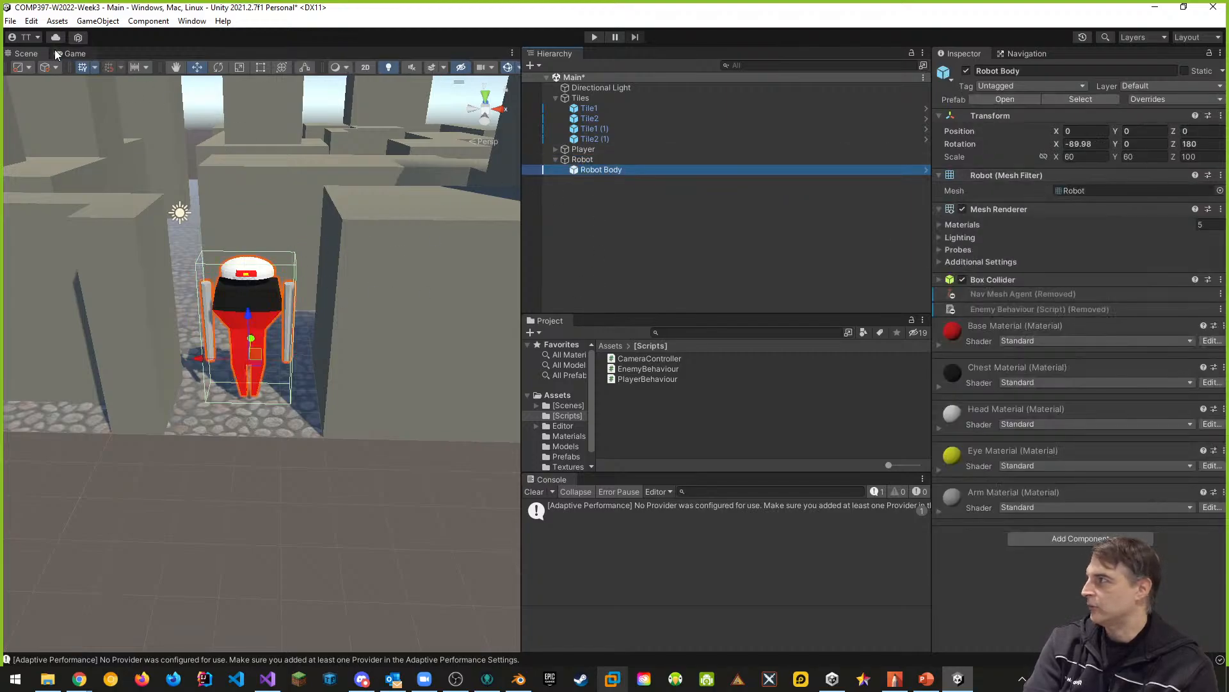
{"action": "left_click", "coordinate": [197, 67]}
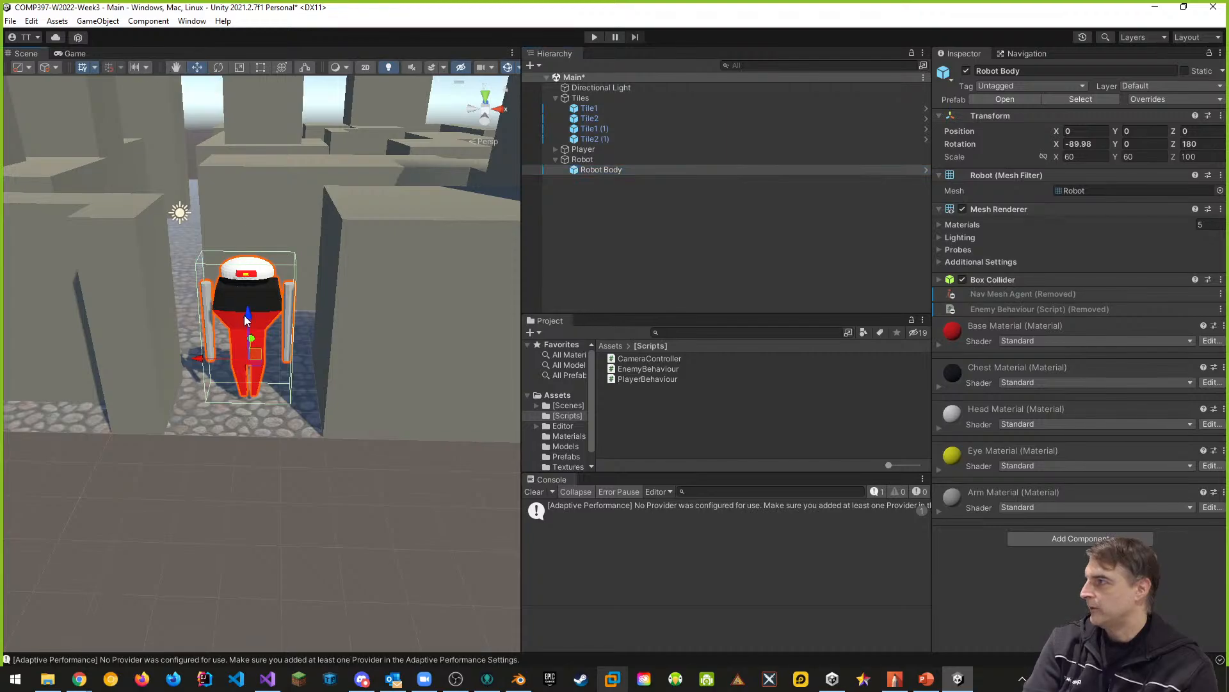
{"action": "left_click_drag", "start_coordinate": [249, 318], "coordinate": [249, 296]}
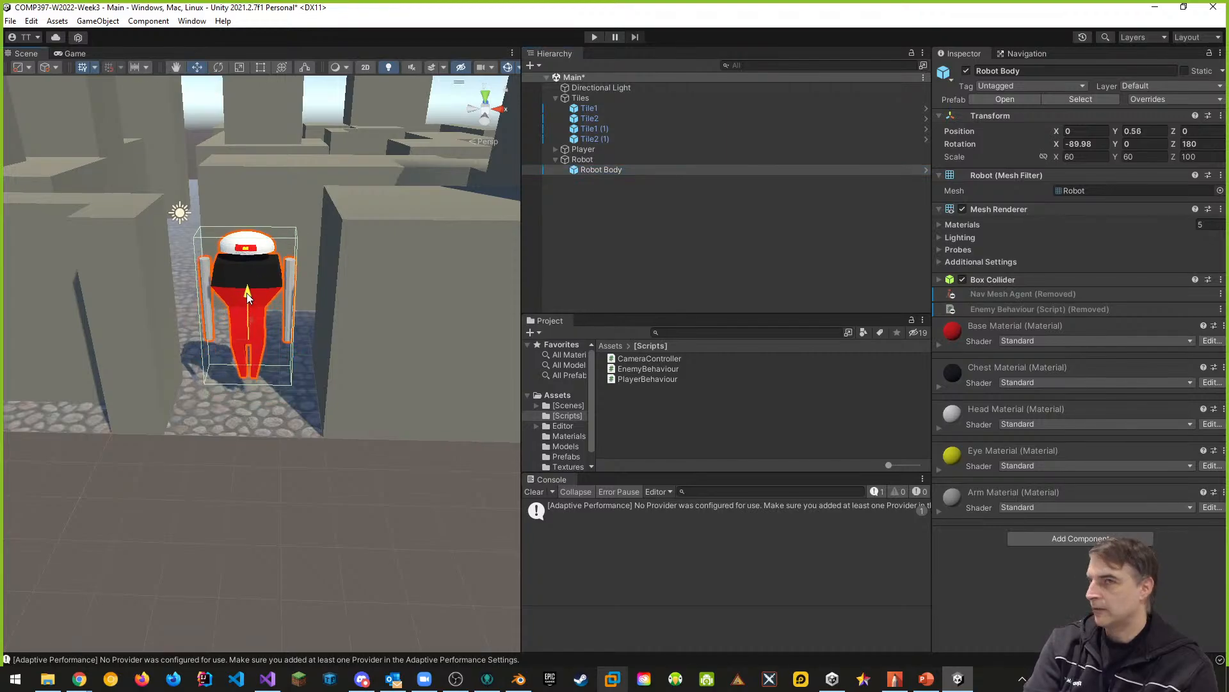
{"action": "left_click", "coordinate": [580, 160]}
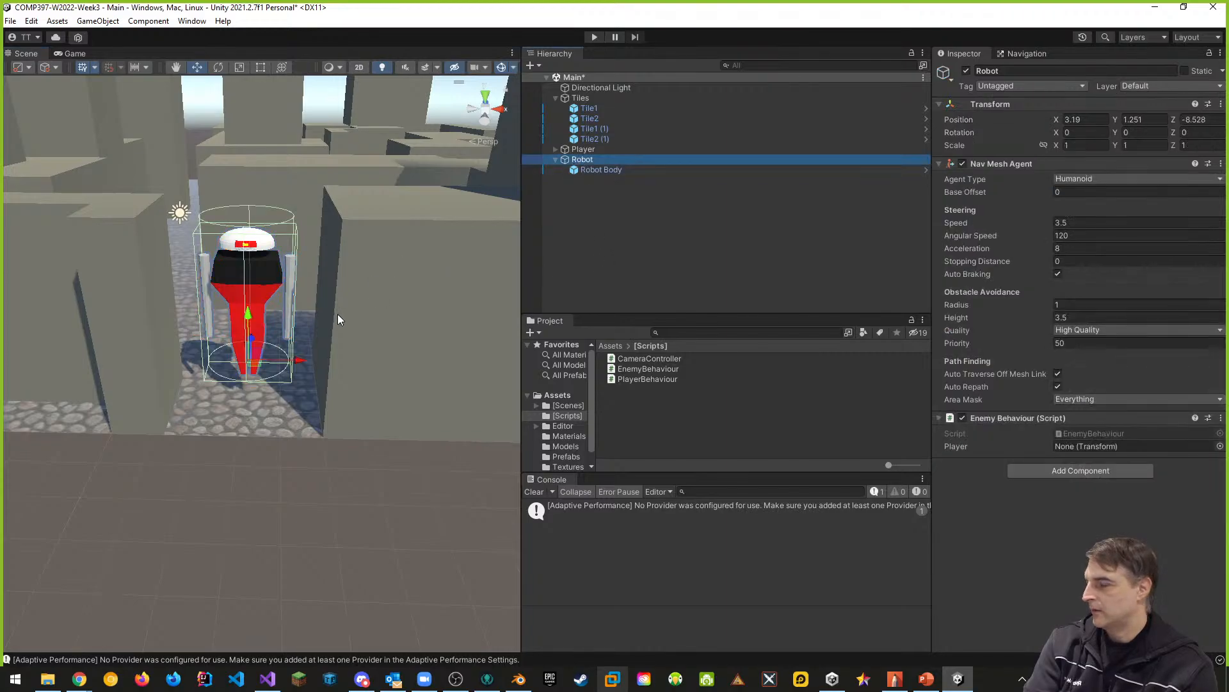
- Set the Robot Body's Y position to 0.75 and check its fit against the parent's agent cylinder
{"action": "right_click_drag", "start_coordinate": [340, 319], "coordinate": [342, 273]}
{"action": "key", "text": "w"}
{"action": "key", "text": "s"}
{"action": "key", "text": "w"}
{"action": "key", "text": "s"}
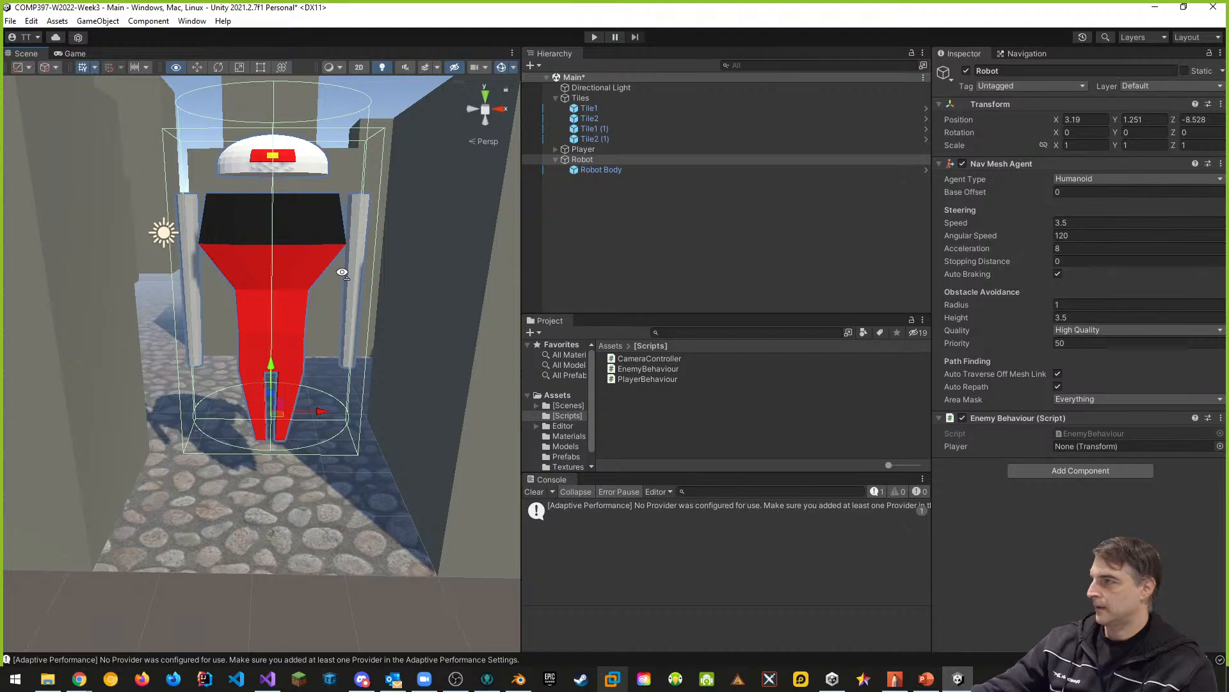
{"action": "right_click_drag", "start_coordinate": [343, 272], "coordinate": [343, 274]}
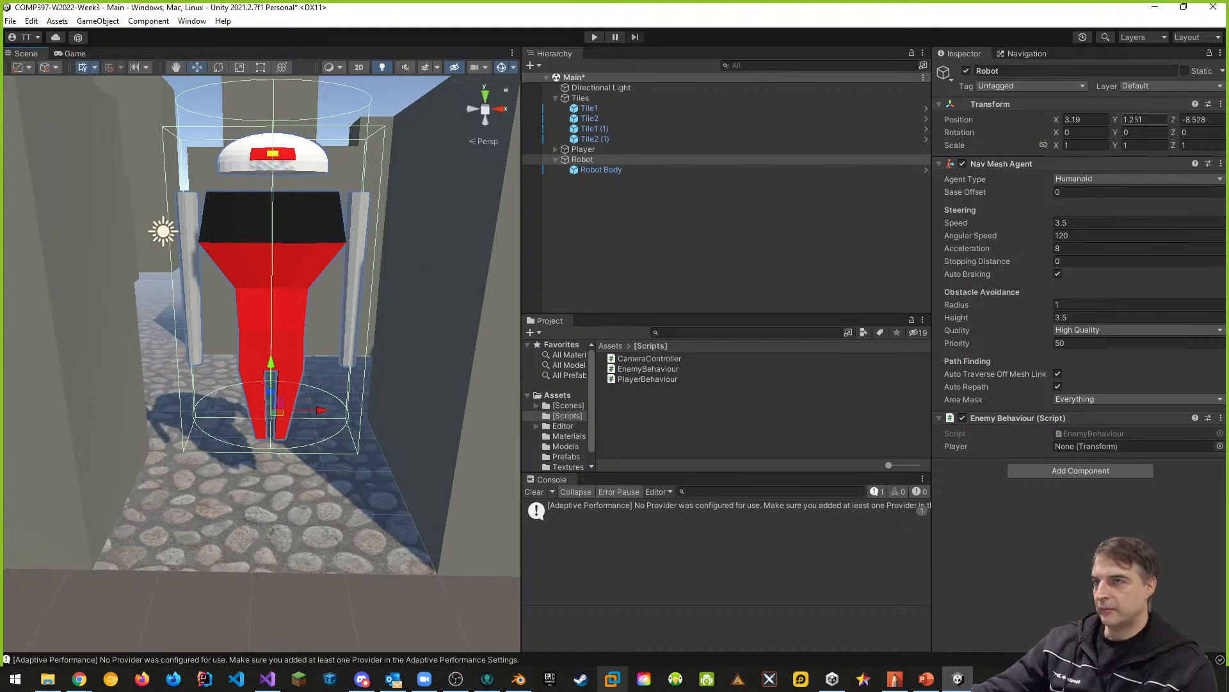
{"action": "left_click", "coordinate": [610, 171]}
{"action": "left_click", "coordinate": [1144, 131]}
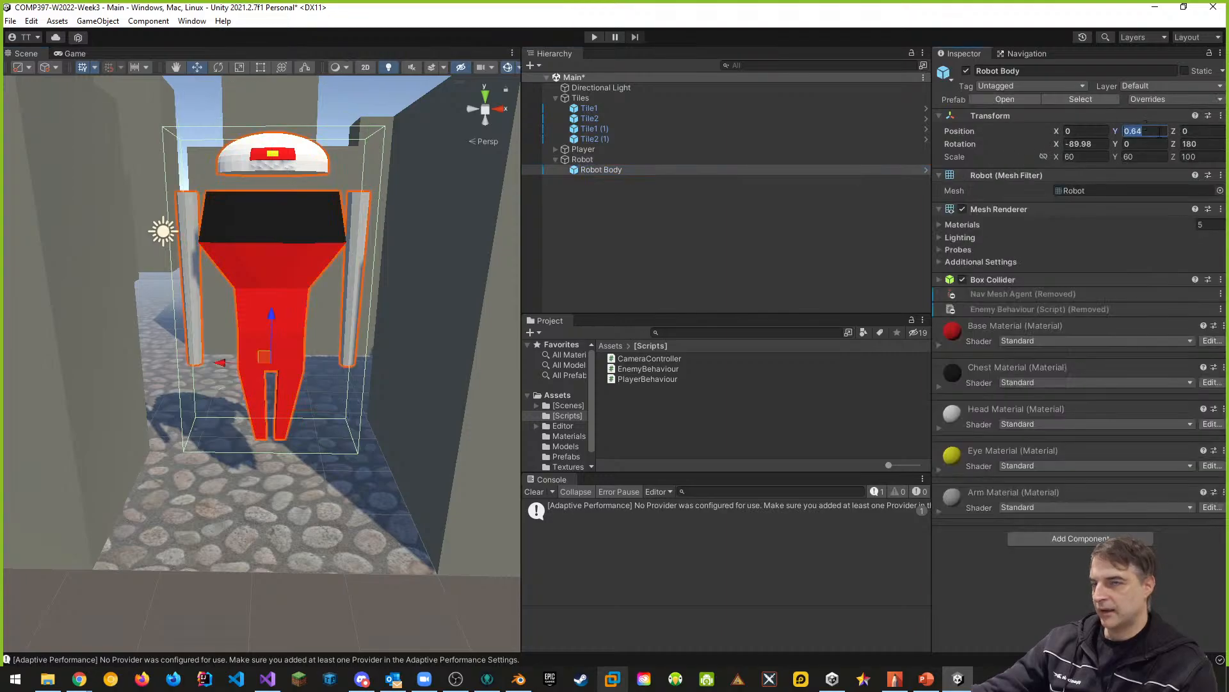
{"action": "type", "text": "0.75"}
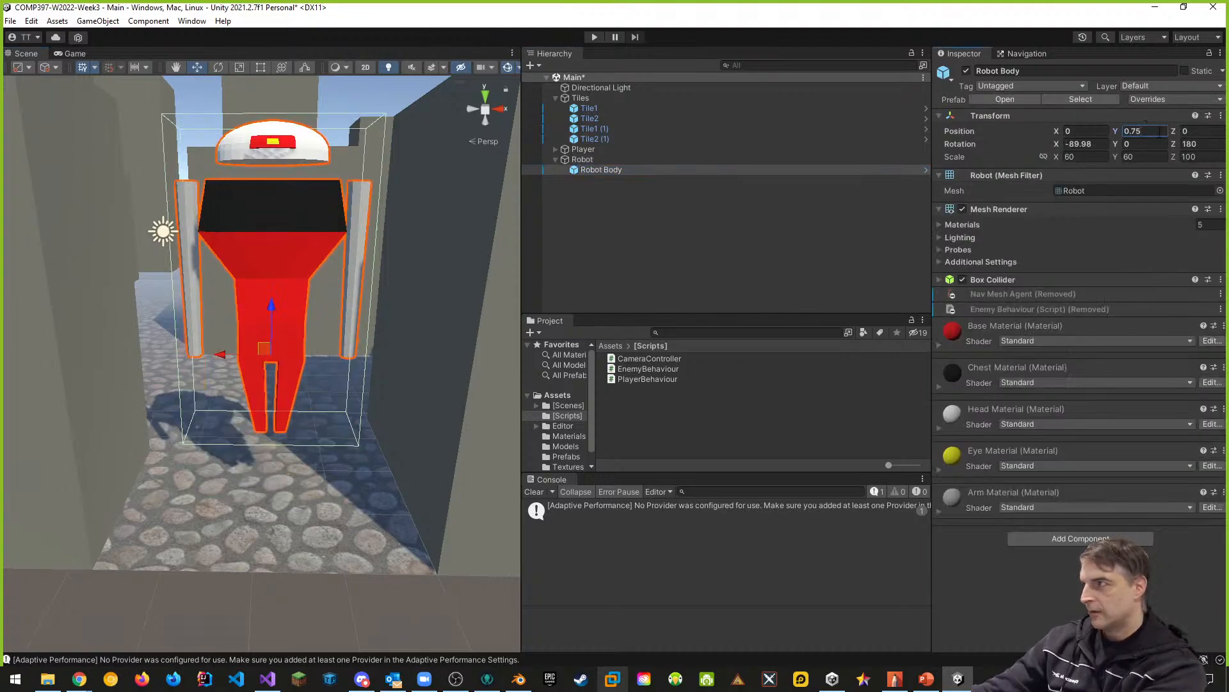
{"action": "left_click", "coordinate": [594, 159]}
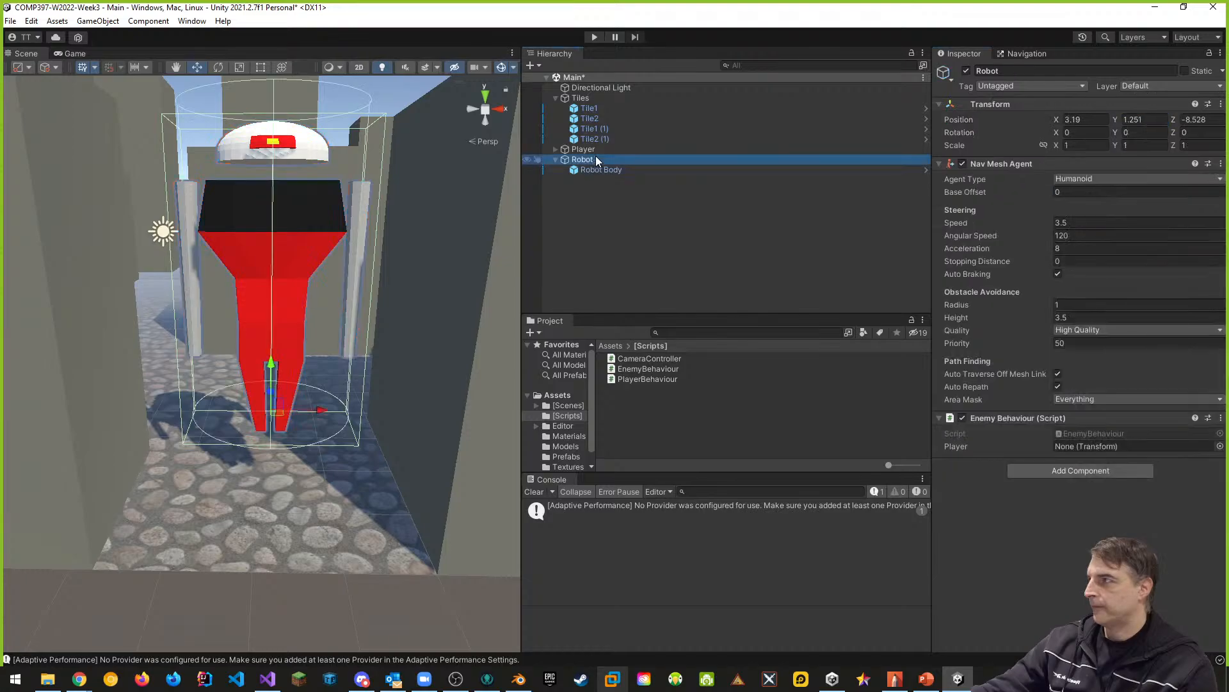
- Set the Robot Body's Y position to 1 and check its feet against the base of the agent cylinder
{"action": "middle_click_drag", "start_coordinate": [417, 270], "coordinate": [404, 278]}
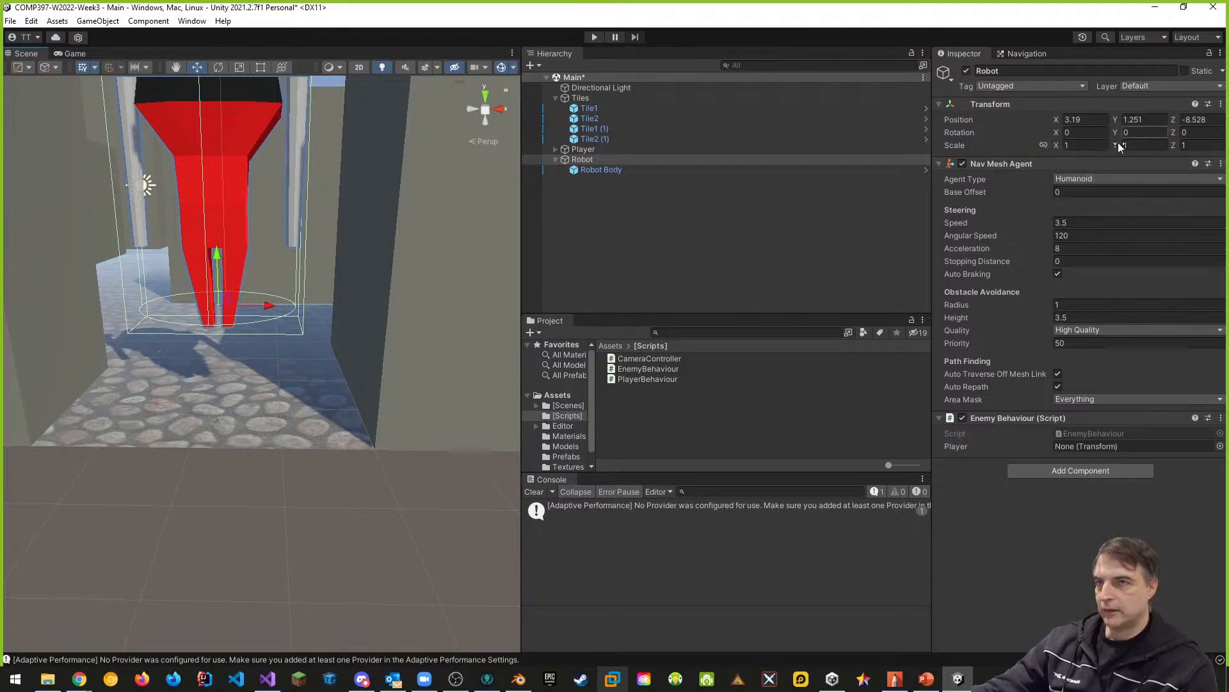
{"action": "left_click", "coordinate": [618, 167]}
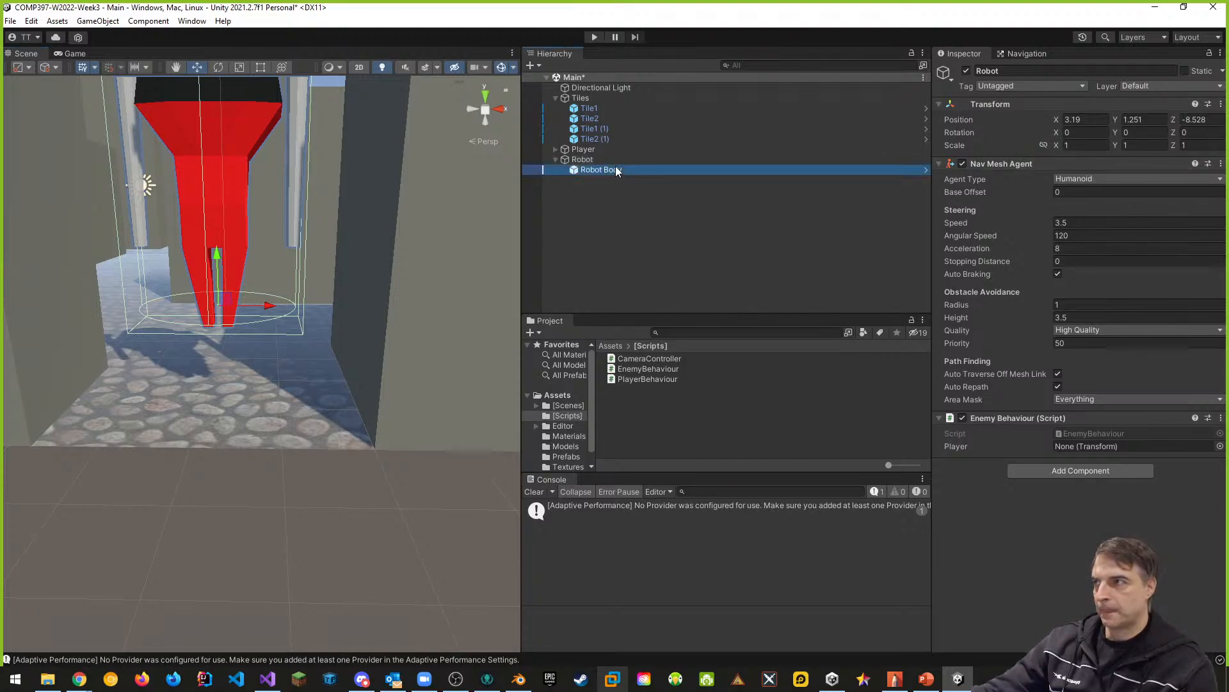
{"action": "left_click", "coordinate": [1143, 130]}
{"action": "type", "text": "1"}
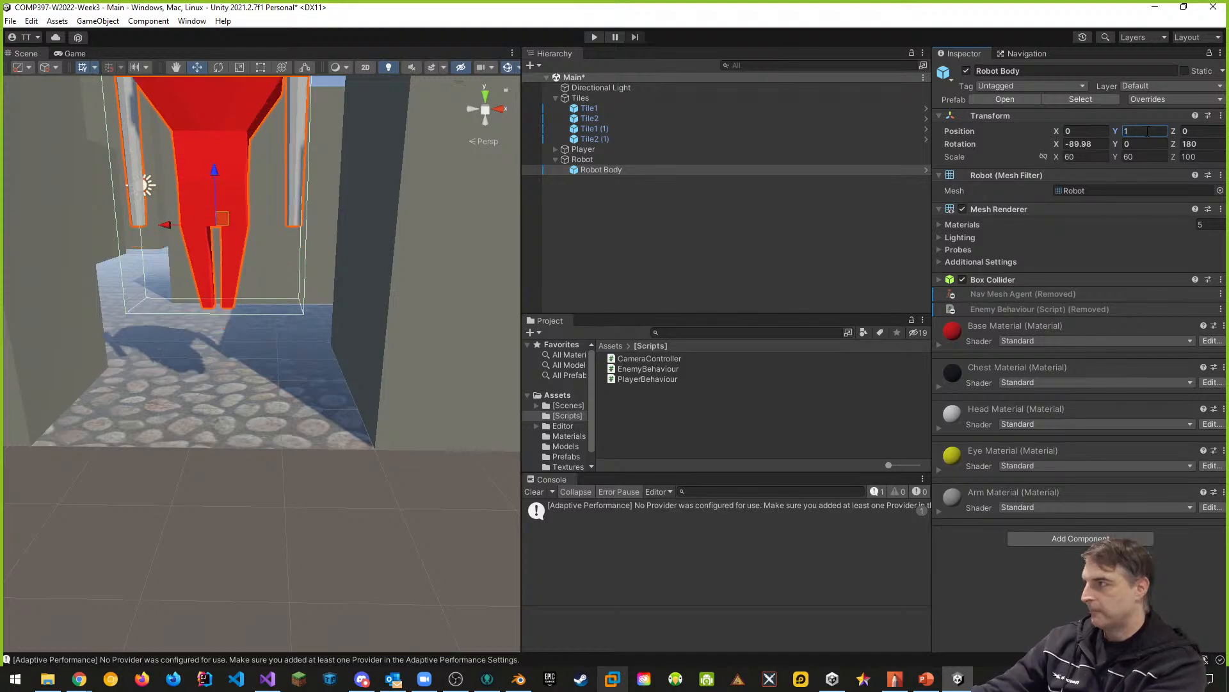
{"action": "left_click", "coordinate": [597, 159]}
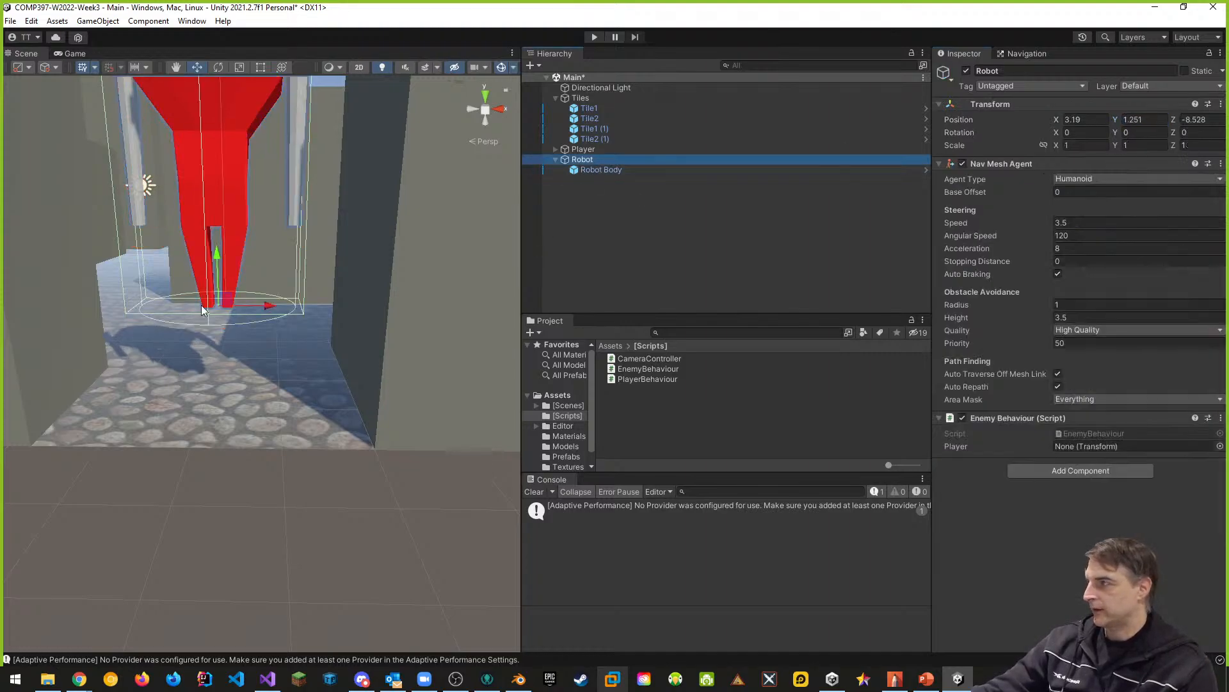
{"action": "mouse_move", "coordinate": [201, 305]}
{"action": "middle_mouse_down"}
{"action": "mouse_move", "coordinate": [222, 264]}
{"action": "mouse_move", "coordinate": [214, 288]}
{"action": "middle_mouse_up"}
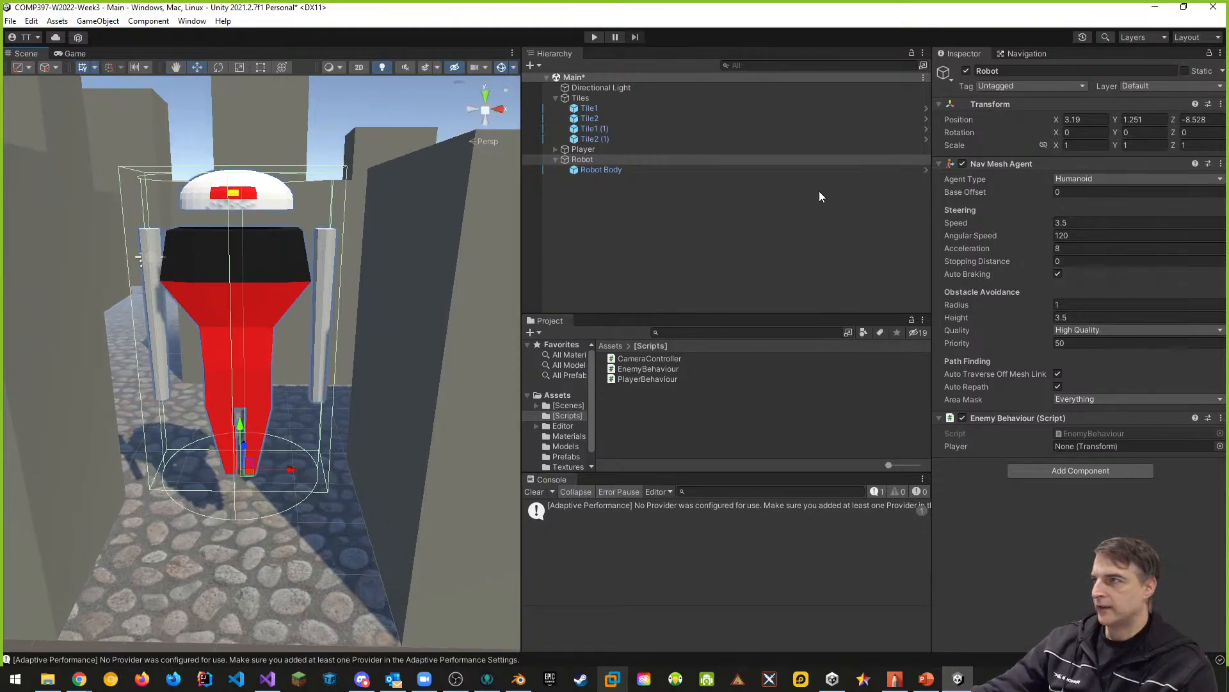
- Save the Main scene and briefly run it to test the parent Robot's navigation
{"action": "left_click", "coordinate": [617, 171]}
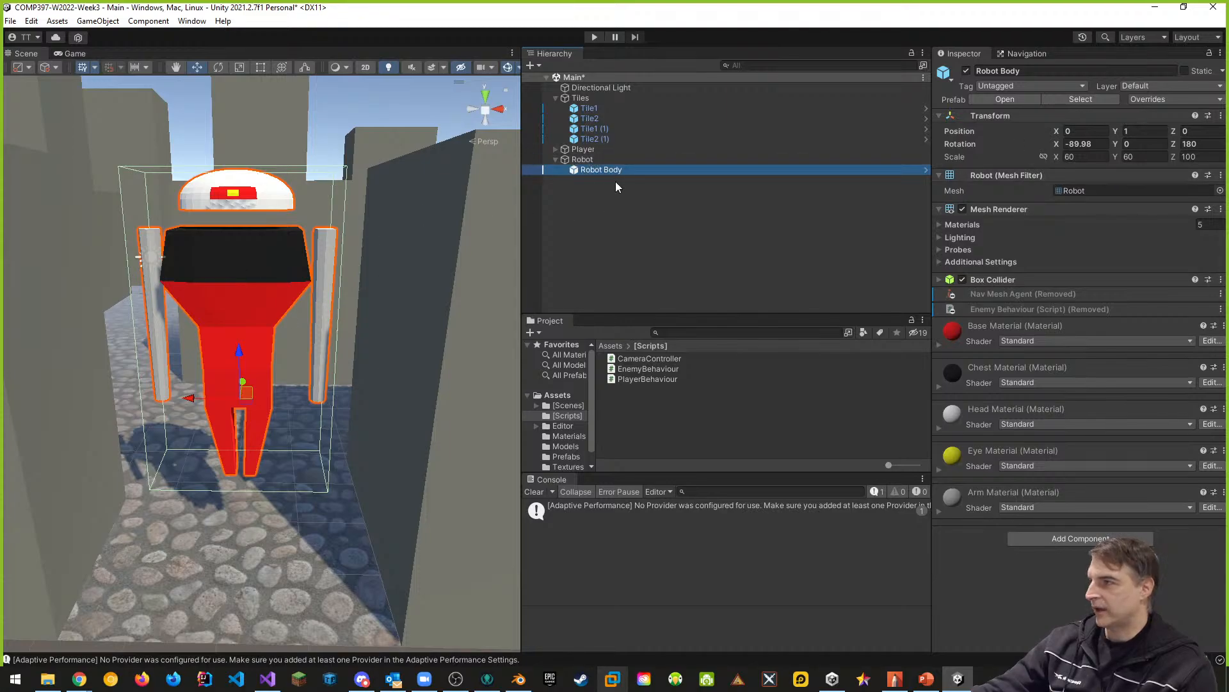
{"action": "left_click", "coordinate": [586, 160]}
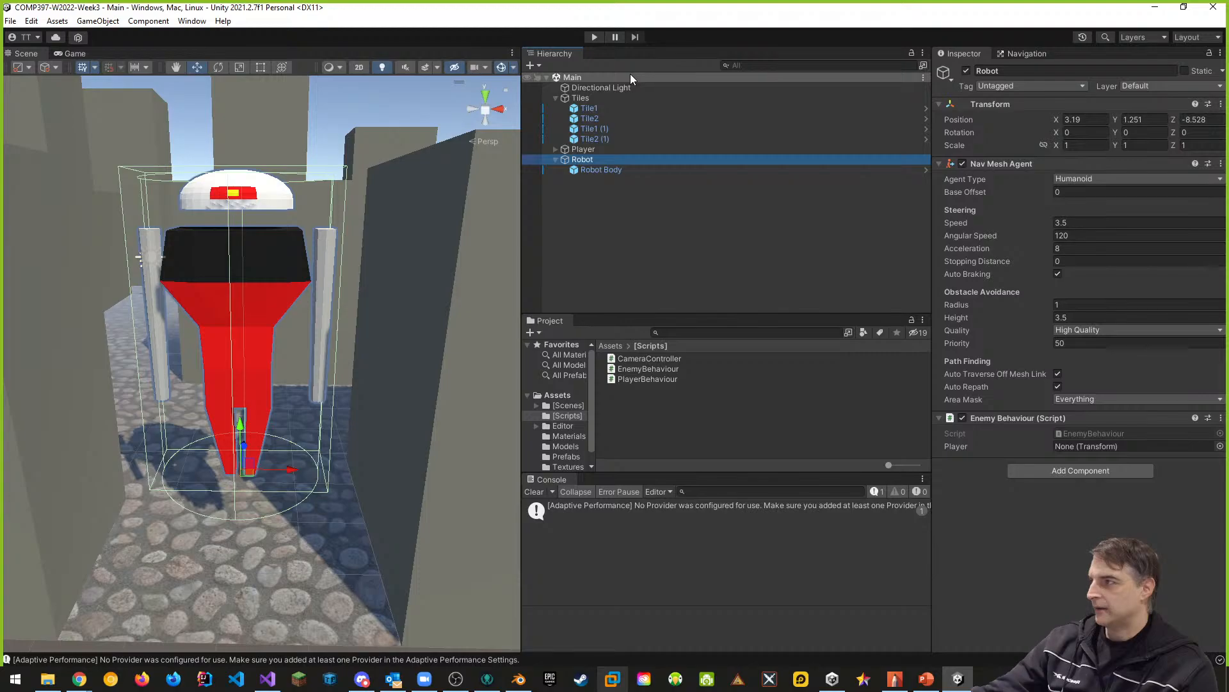
{"action": "left_click", "coordinate": [595, 37]}
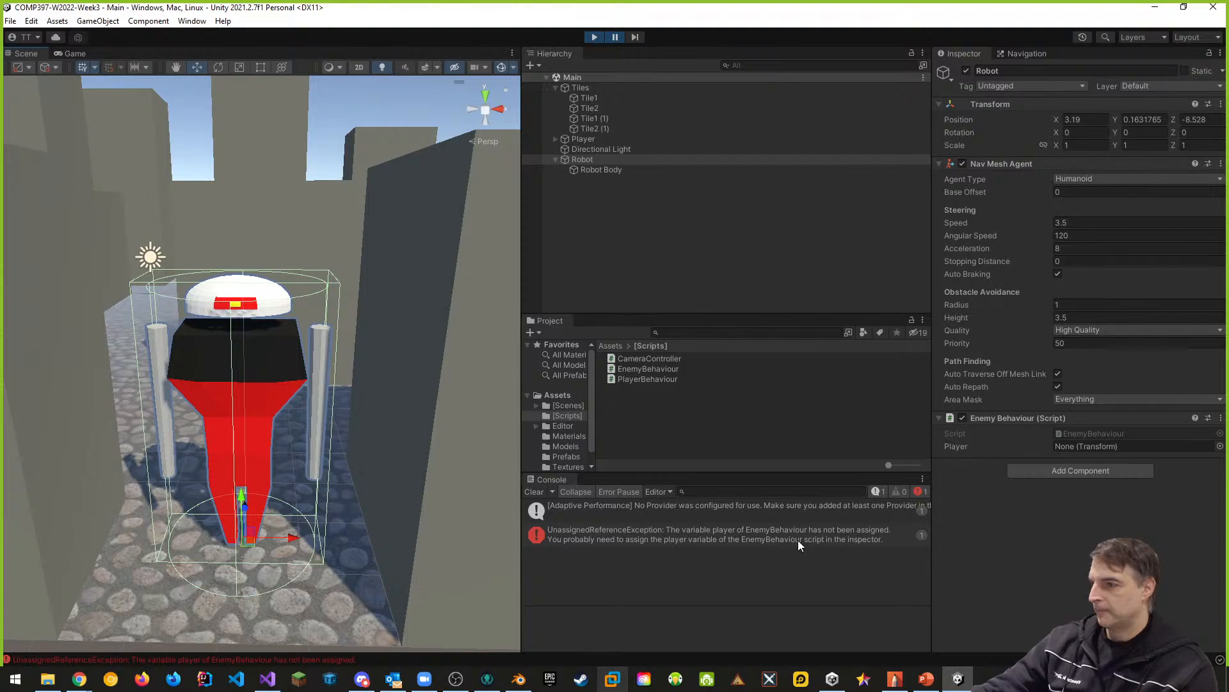
{"action": "left_click", "coordinate": [595, 37]}
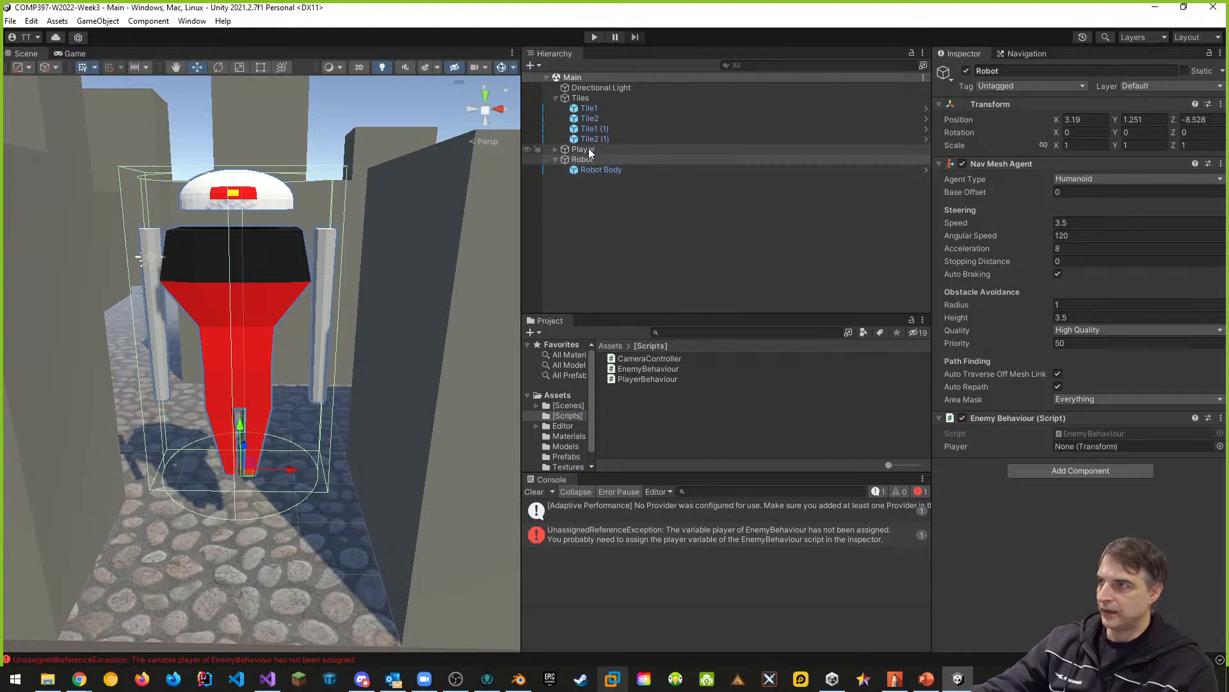
- Assign the Player object to the parent Robot's Enemy Behaviour Player reference and play-test the scene
{"action": "left_click_drag", "start_coordinate": [583, 149], "coordinate": [1100, 451]}
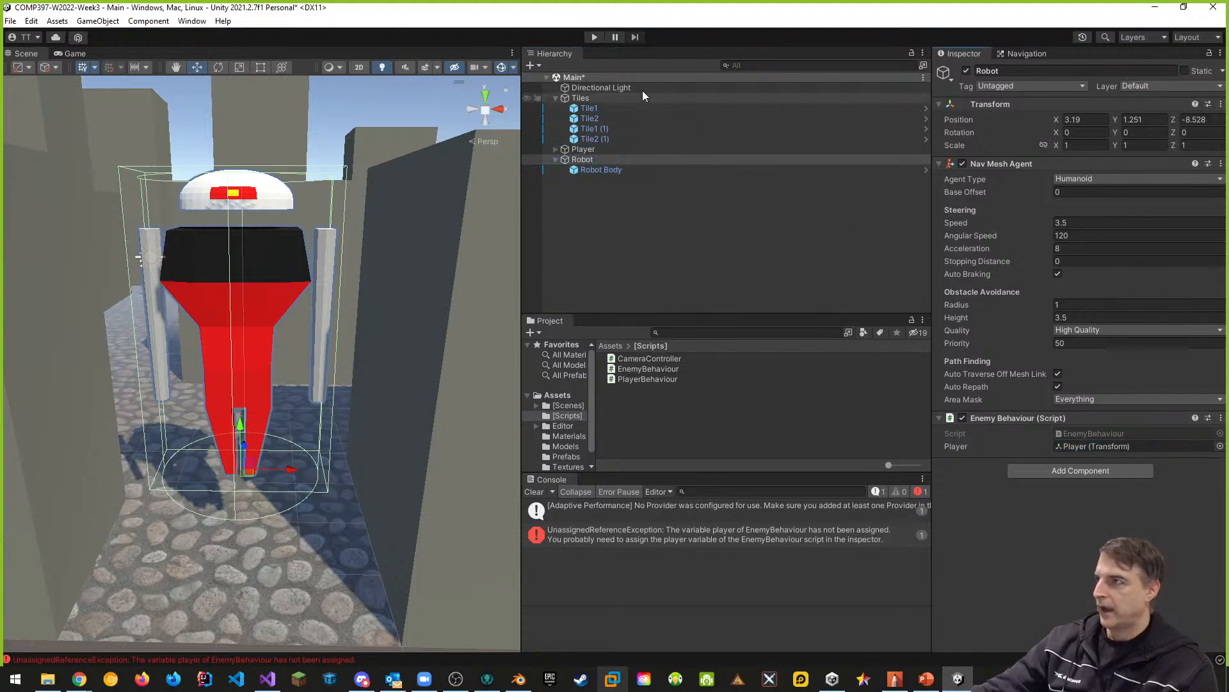
{"action": "left_click", "coordinate": [596, 36]}
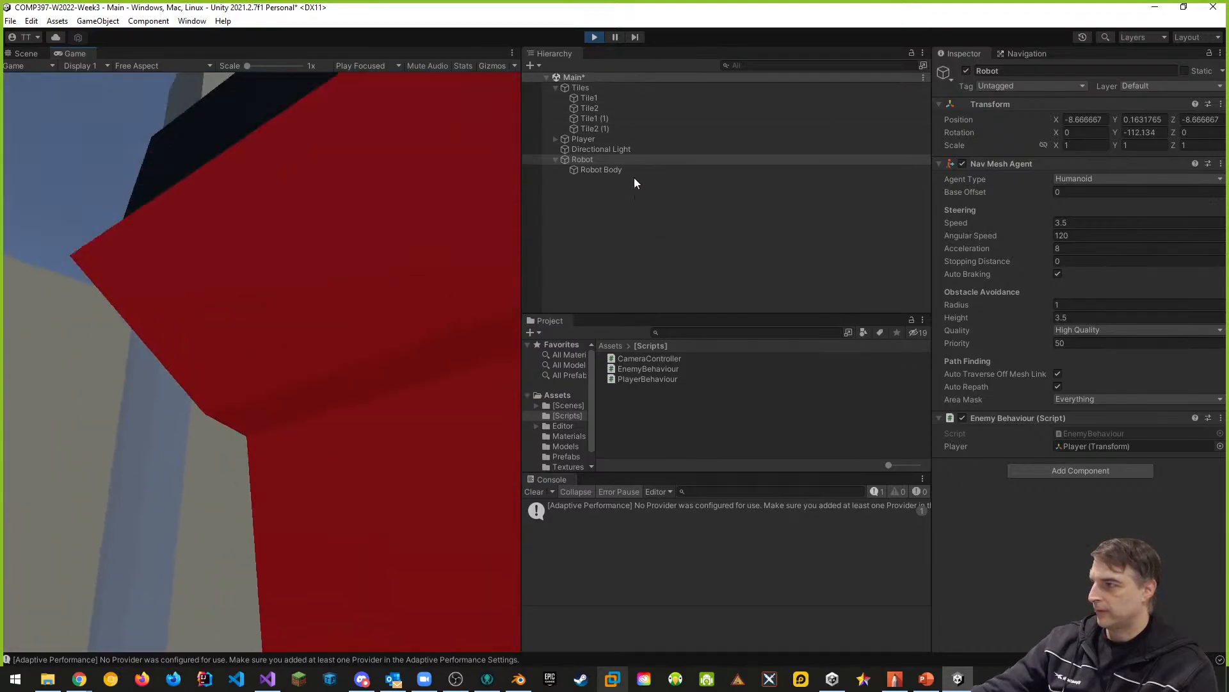
{"action": "left_click", "coordinate": [595, 37]}
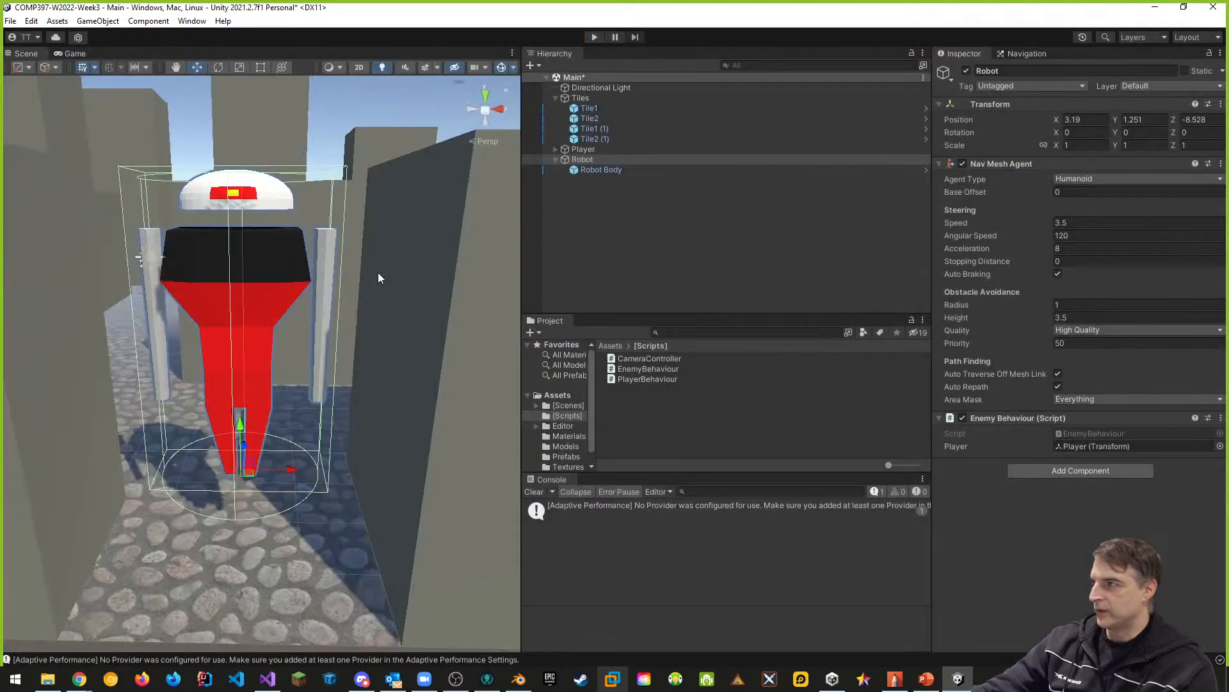
- Set the Robot Body's Y rotation to 180 and save the scene
{"action": "left_click", "coordinate": [594, 171]}
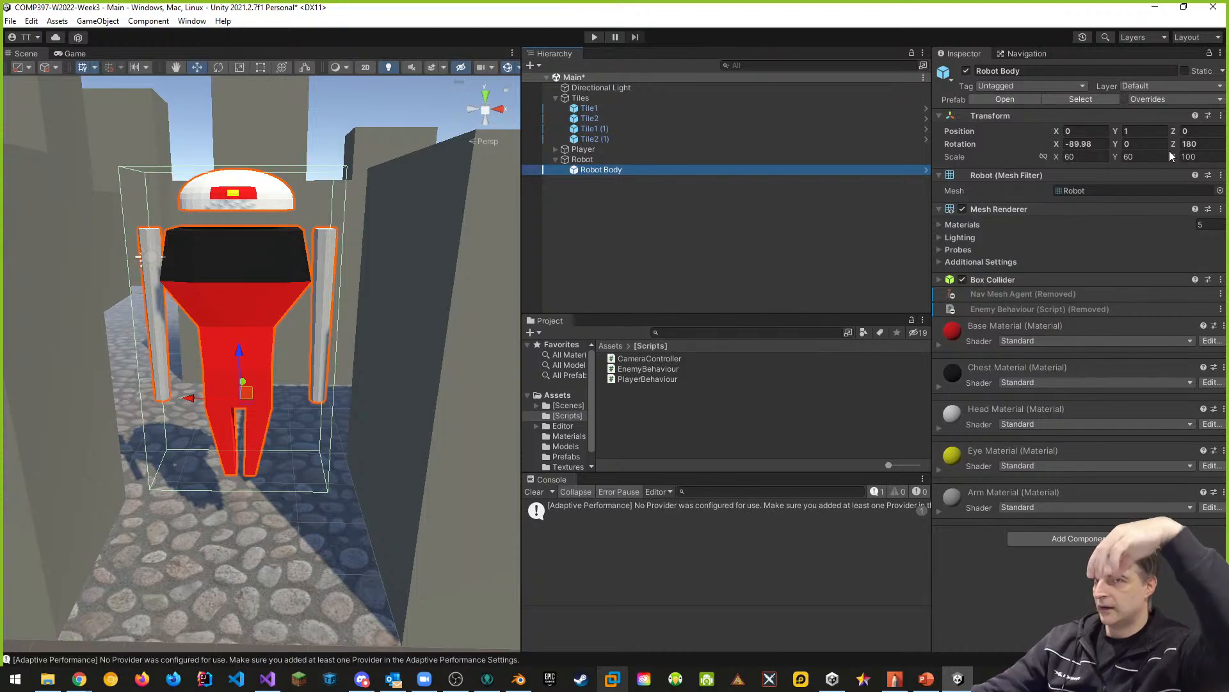
{"action": "left_click", "coordinate": [1138, 144]}
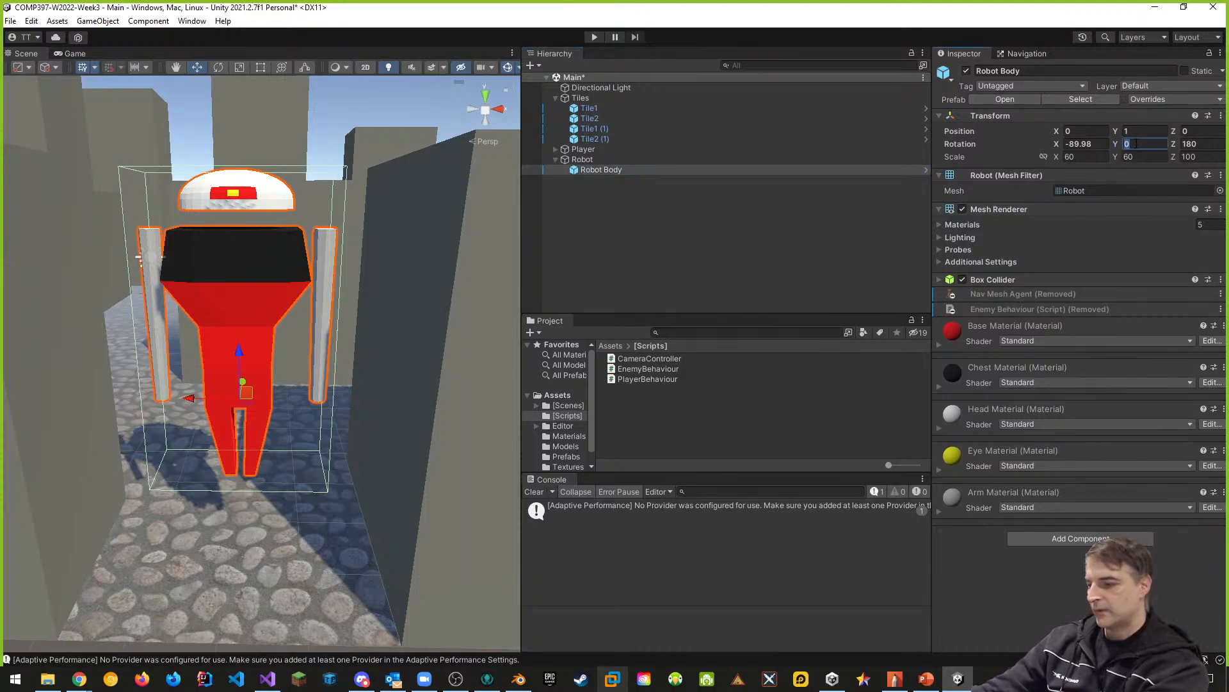
{"action": "type", "text": "180"}
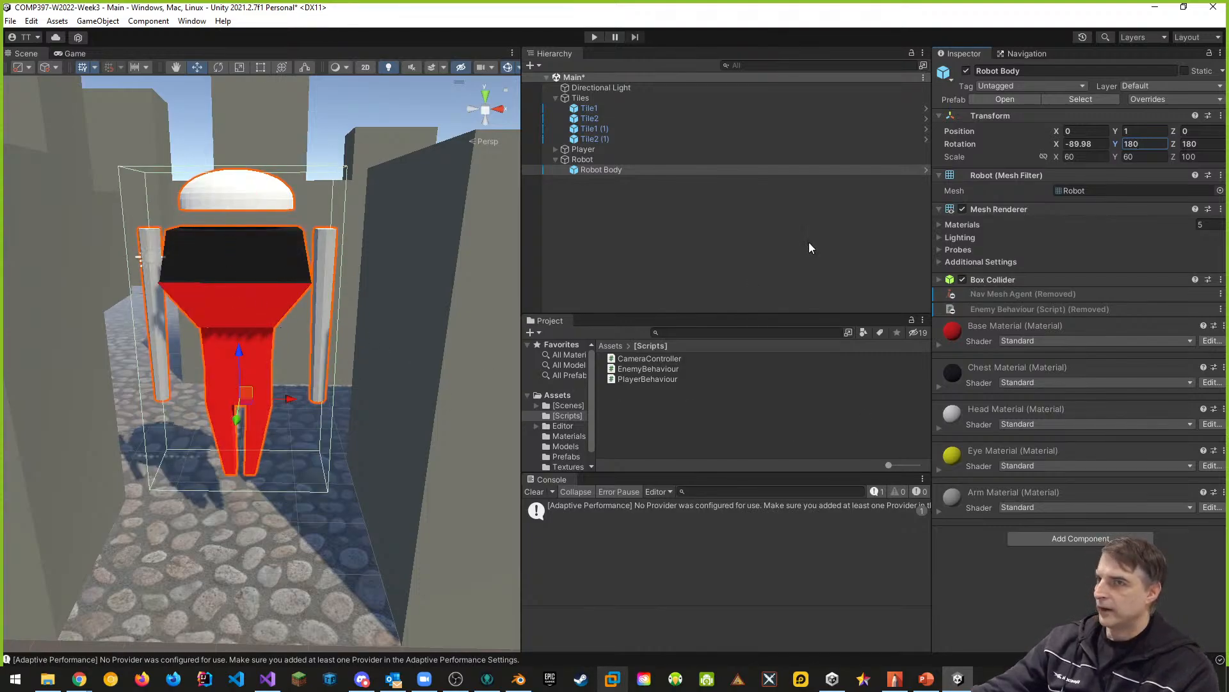
{"action": "key", "text": "ctrl+s"}
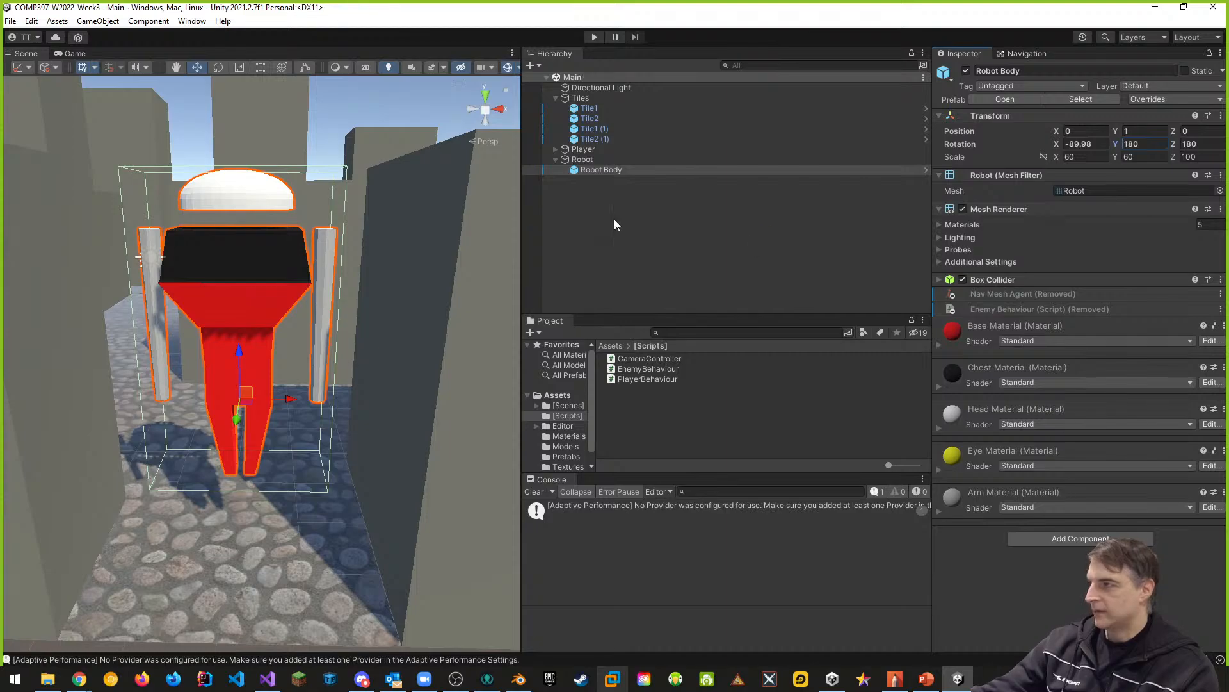
- Rename the Robot prefab in the Prefabs folder as Robot Body
{"action": "left_click", "coordinate": [581, 160]}
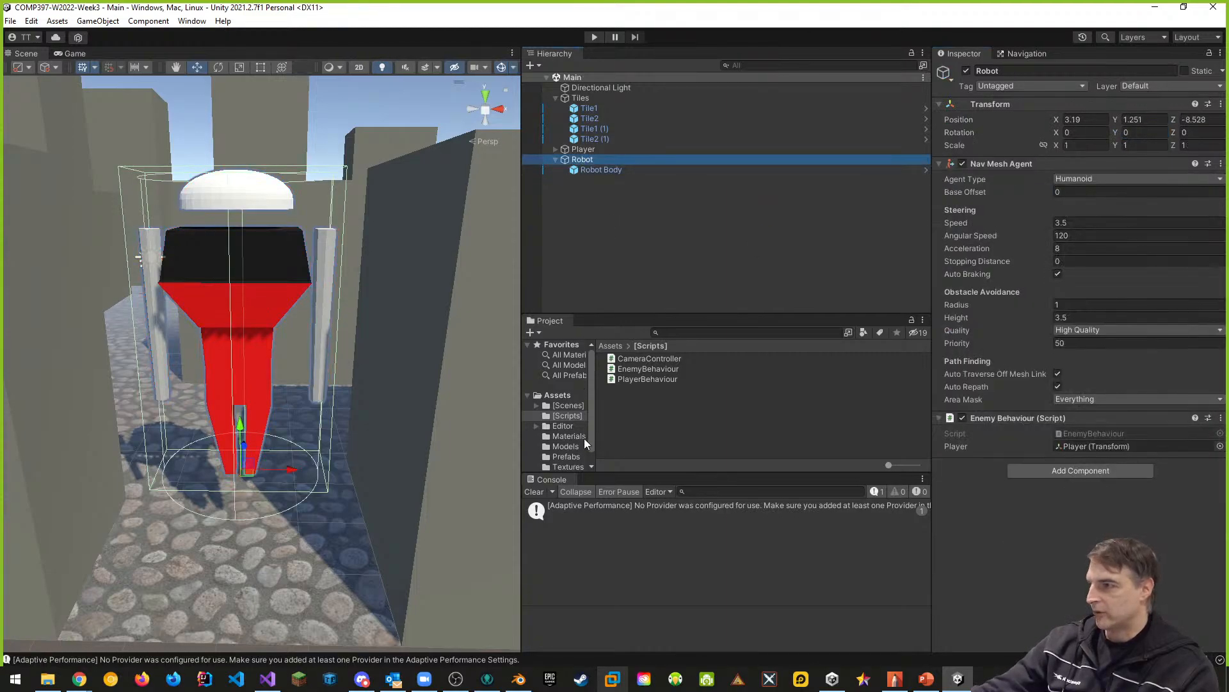
{"action": "left_click", "coordinate": [566, 458]}
{"action": "left_click", "coordinate": [629, 370]}
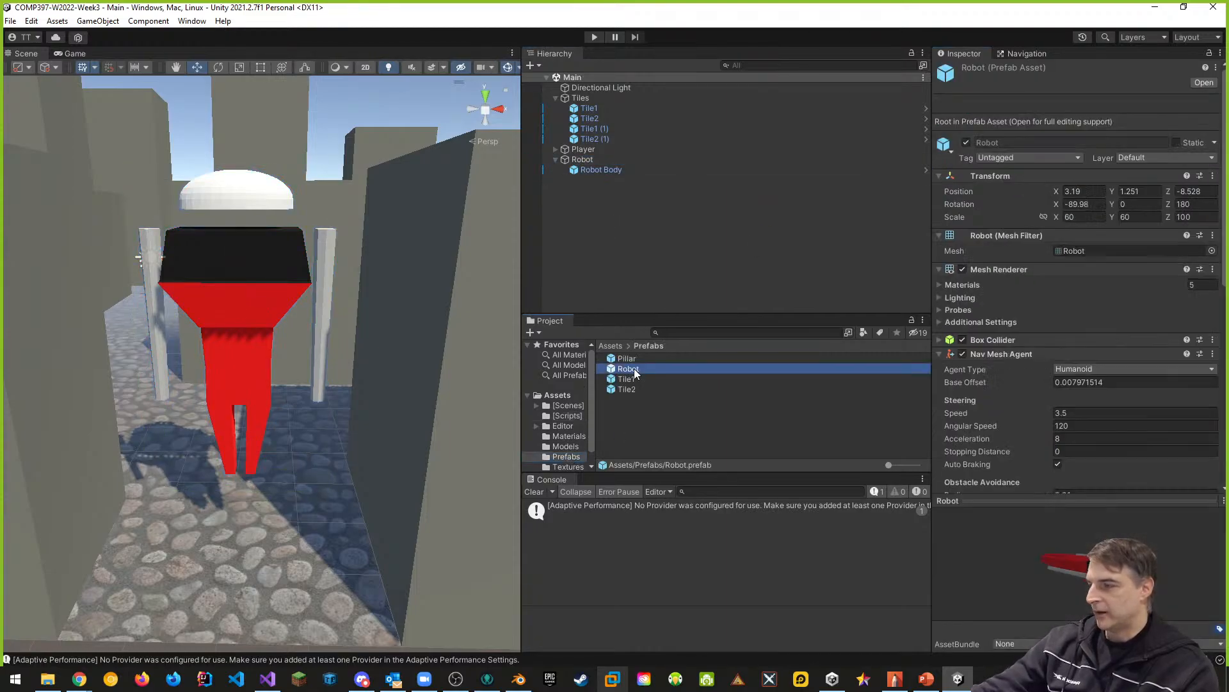
{"action": "left_click", "coordinate": [632, 372]}
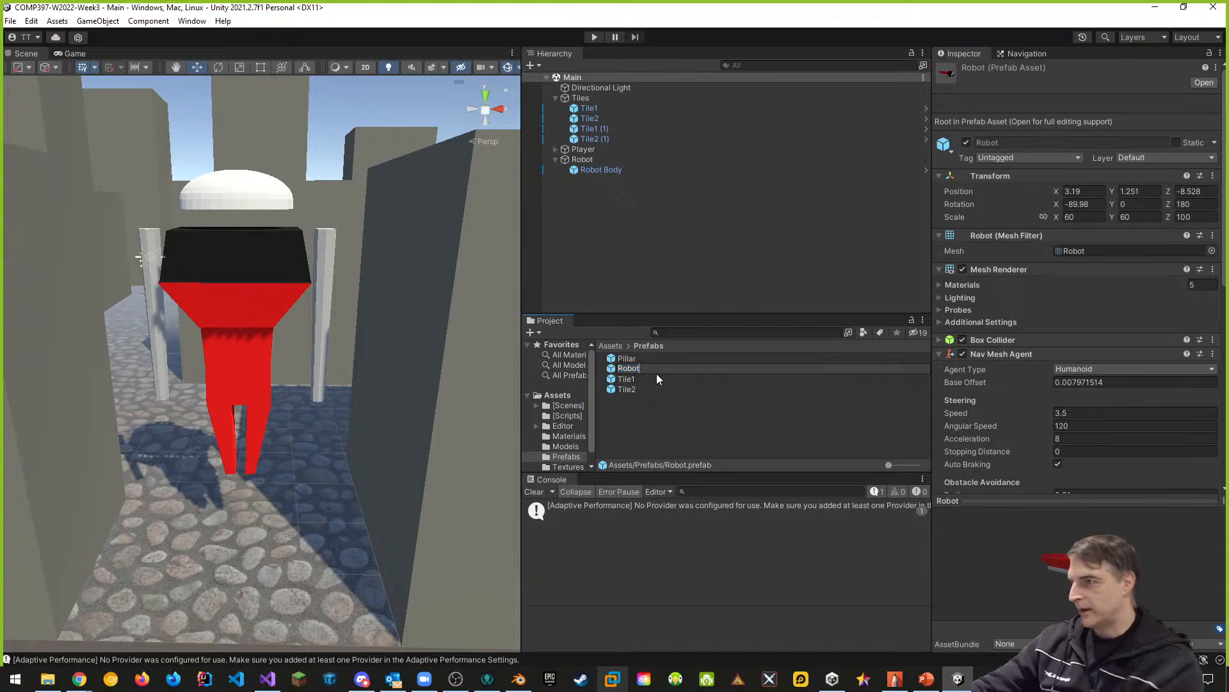
{"action": "type", "text": "Body"}
{"action": "key", "text": "Return"}
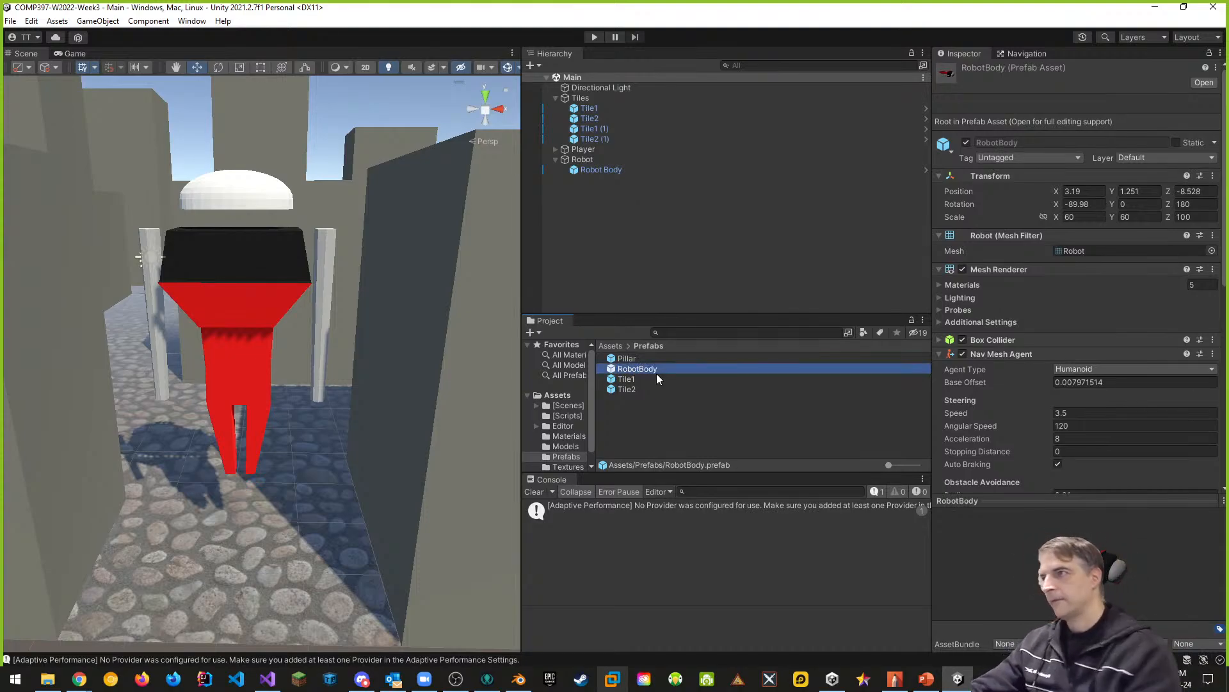
{"action": "left_click", "coordinate": [643, 370]}
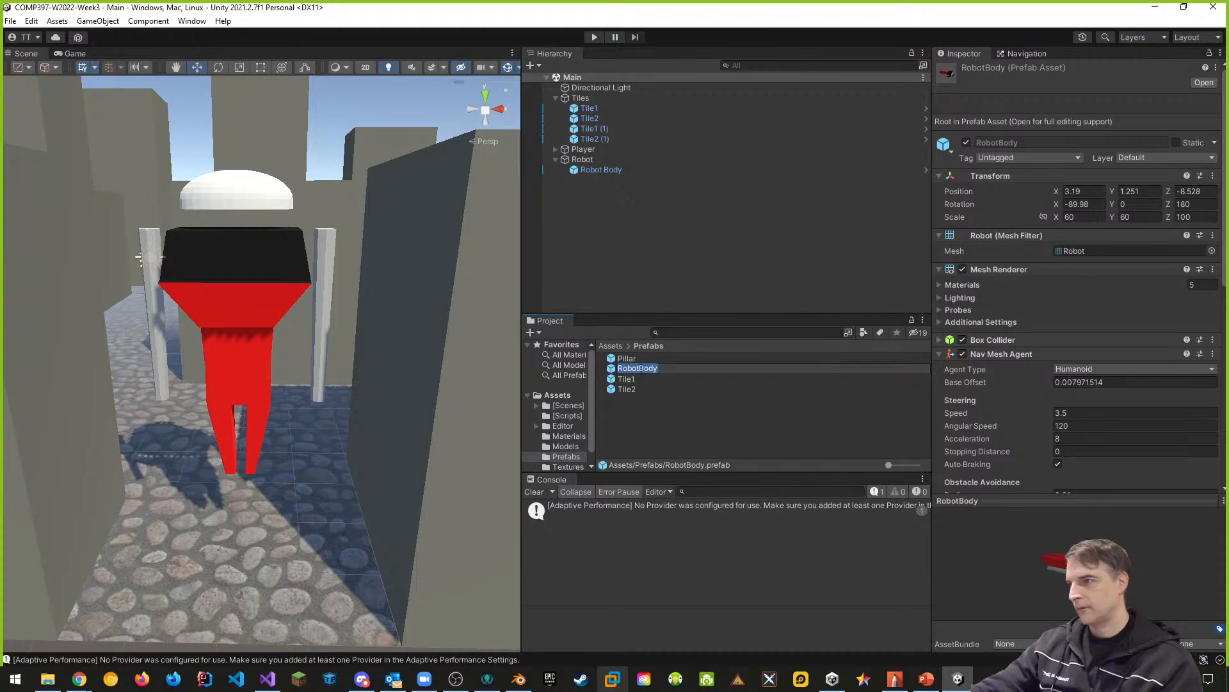
{"action": "left_click", "coordinate": [639, 369]}
{"action": "key", "text": "Return"}
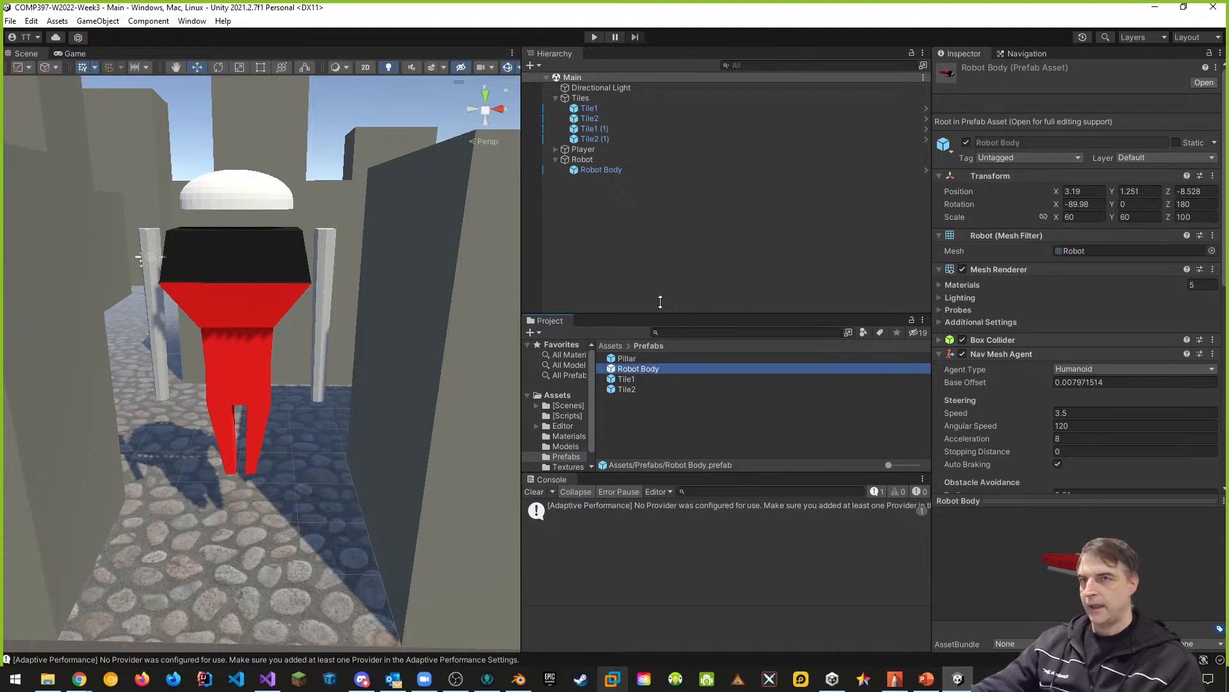
- Apply all overrides of the scene's Robot Body to its prefab
{"action": "left_click", "coordinate": [594, 170]}
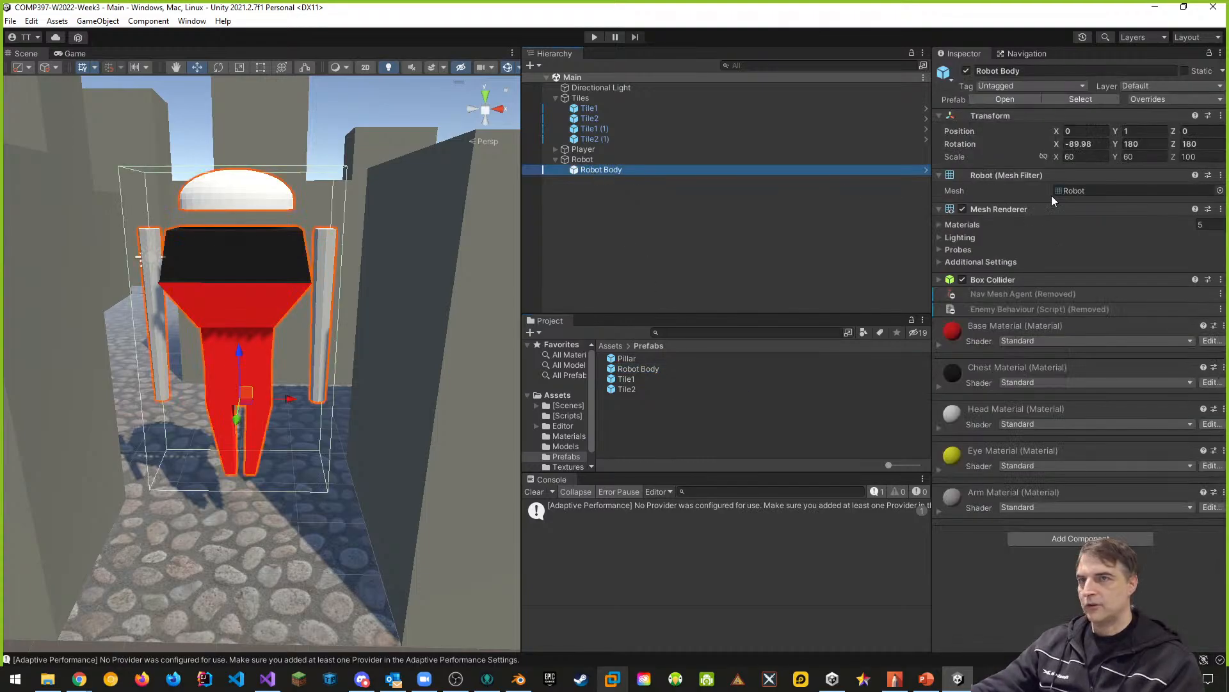
{"action": "left_click", "coordinate": [1159, 100]}
{"action": "left_click", "coordinate": [1186, 211]}
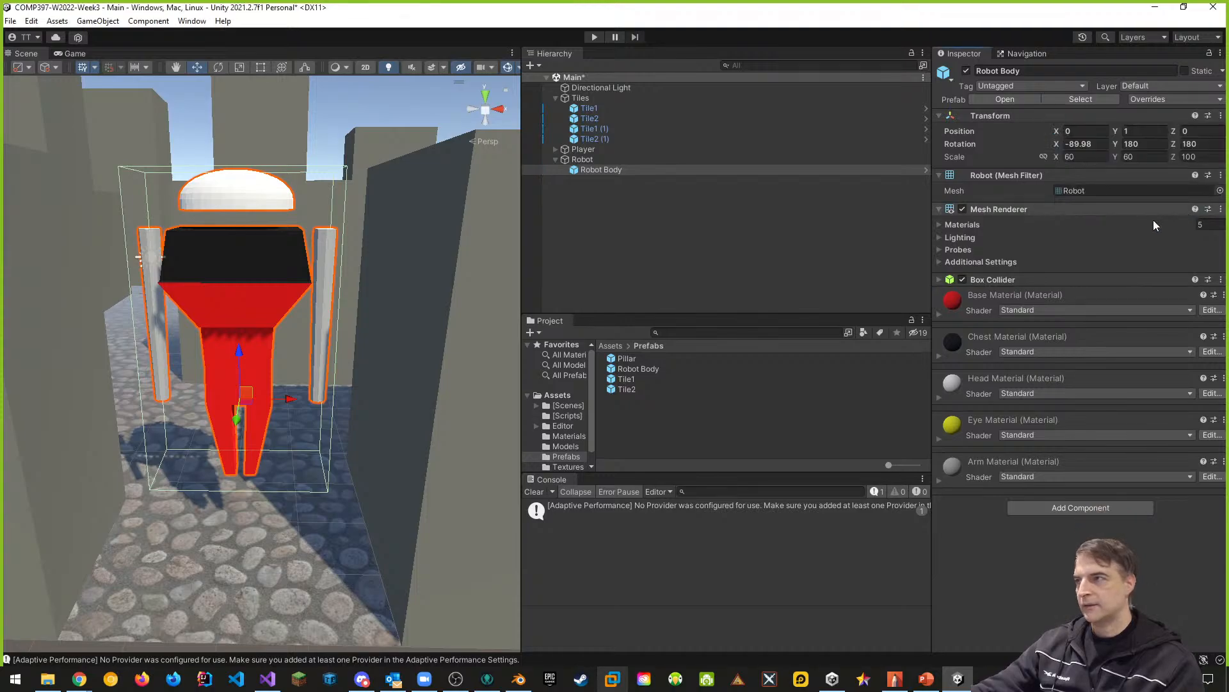
- Create a Robot prefab in the Prefabs folder from the parent Robot and start a play test of the scene
{"action": "left_click", "coordinate": [580, 160]}
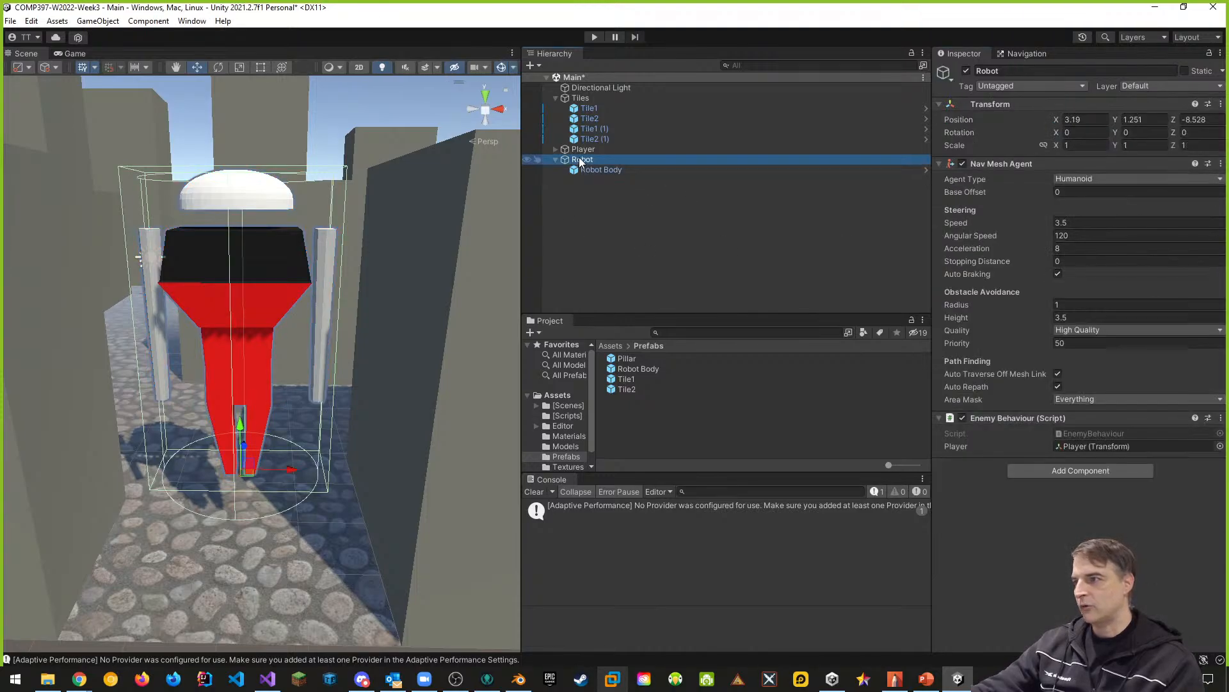
{"action": "left_click_drag", "start_coordinate": [580, 162], "coordinate": [629, 383]}
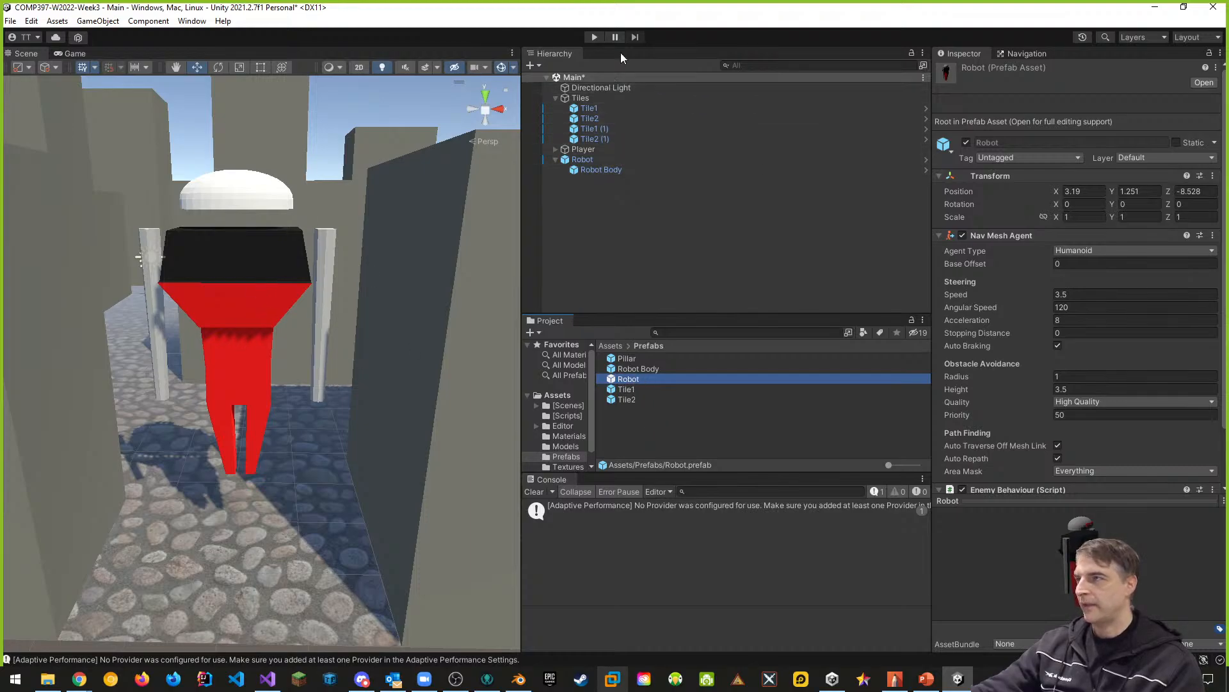
{"action": "left_click", "coordinate": [593, 37]}
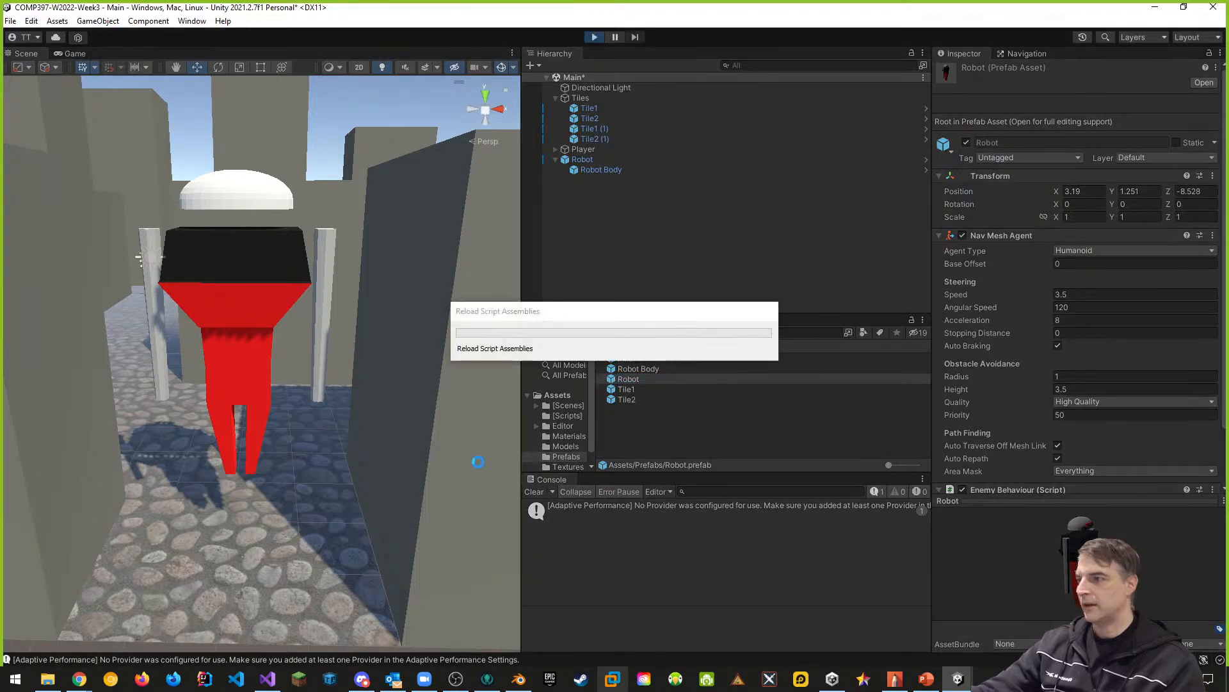
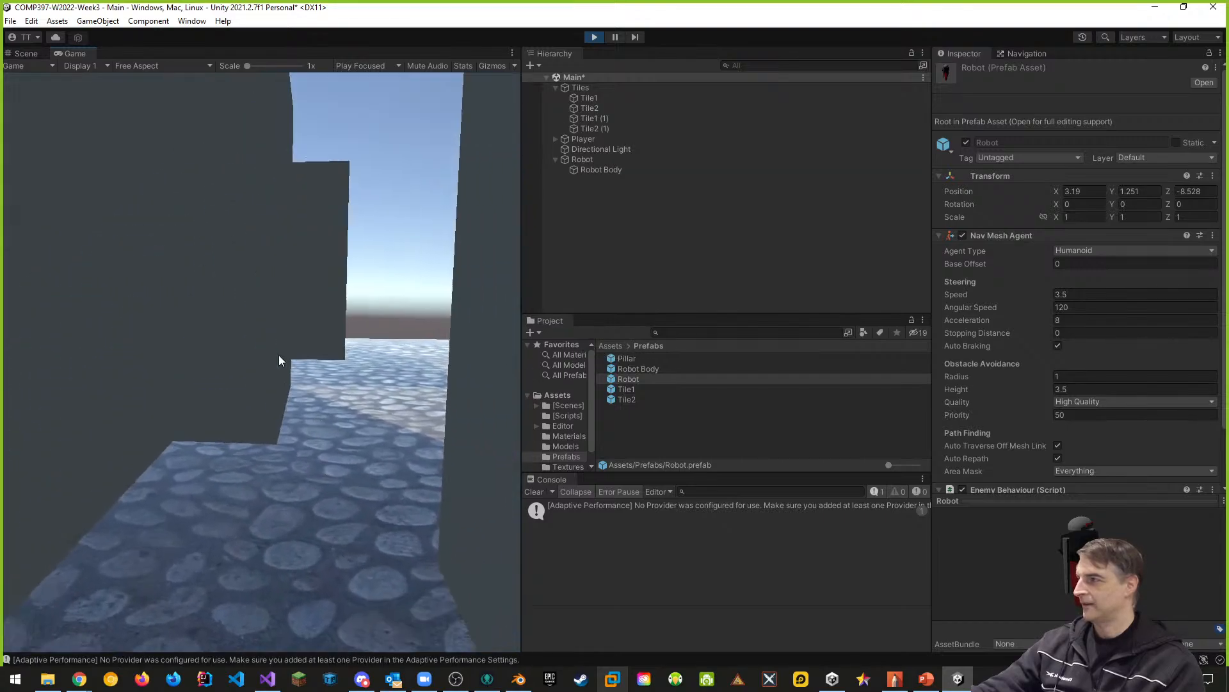
- Walk and jump the player around the chasing Robot to examine its facing and pursuit, then end the play test
{"action": "key", "text": "a"}
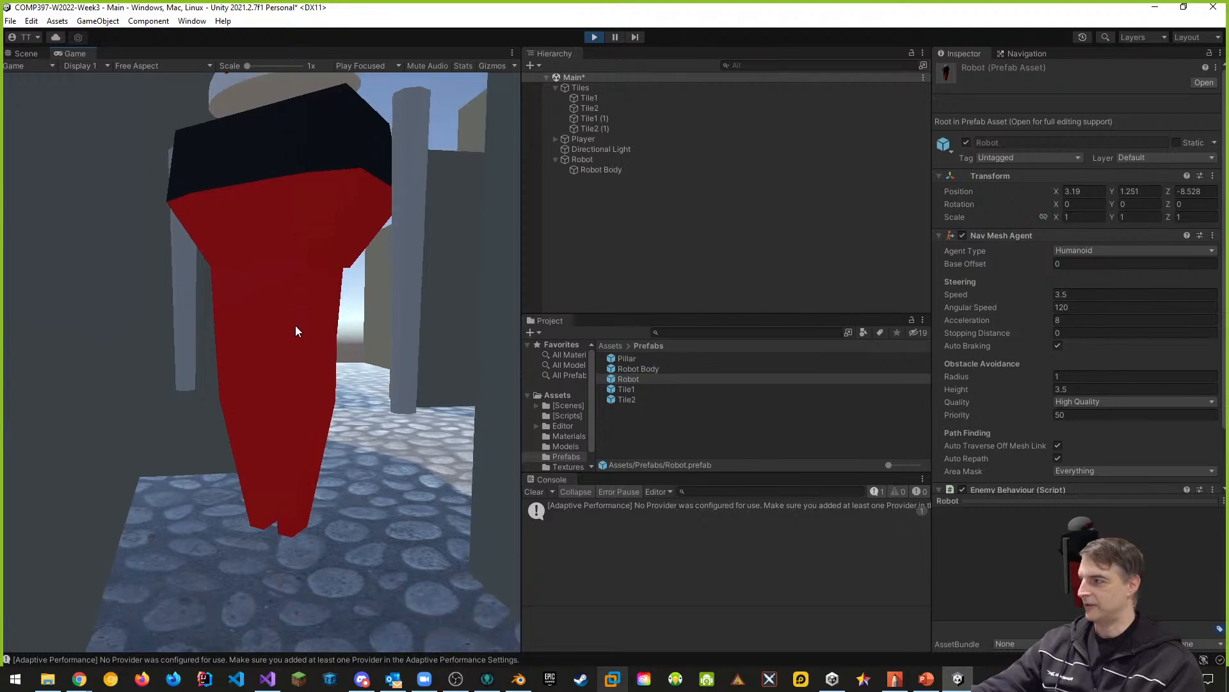
{"action": "key", "text": "space"}
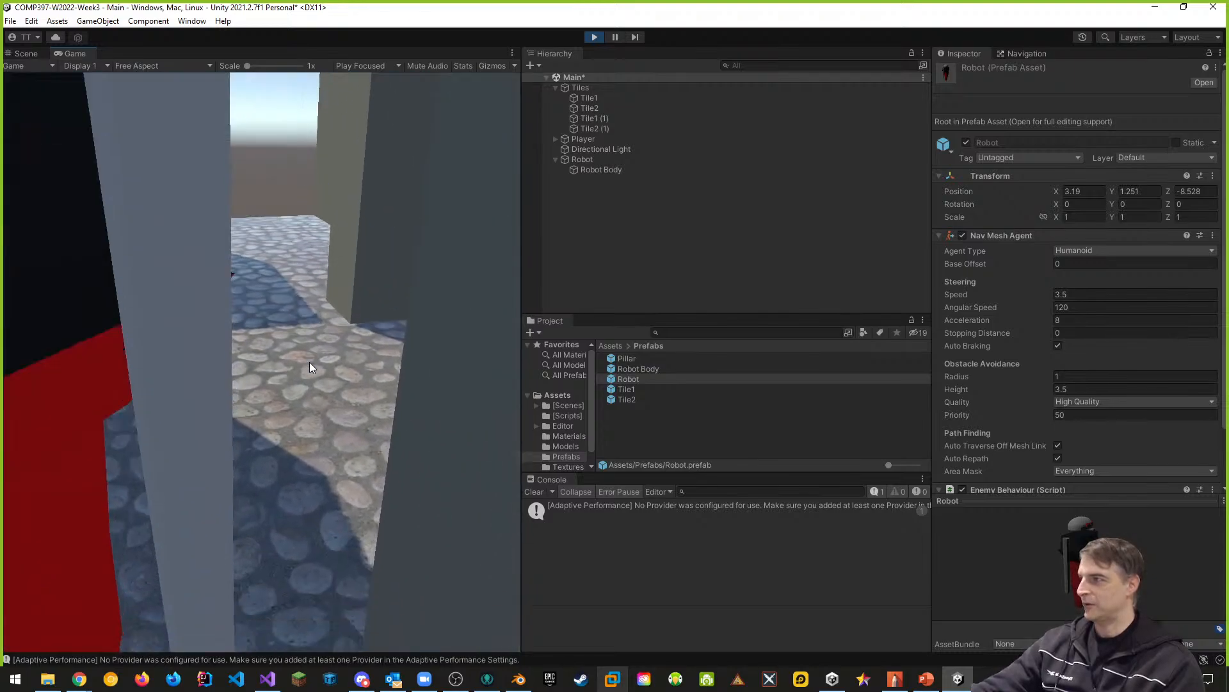
{"action": "key", "text": "space"}
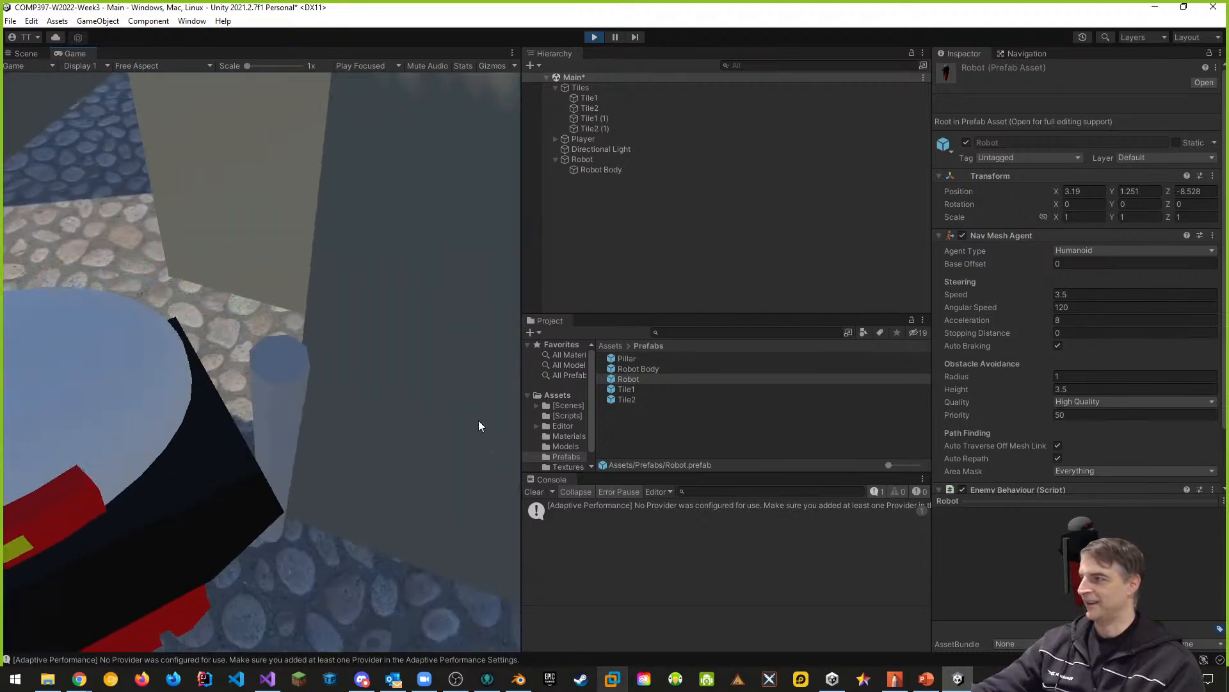
{"action": "key", "text": "space"}
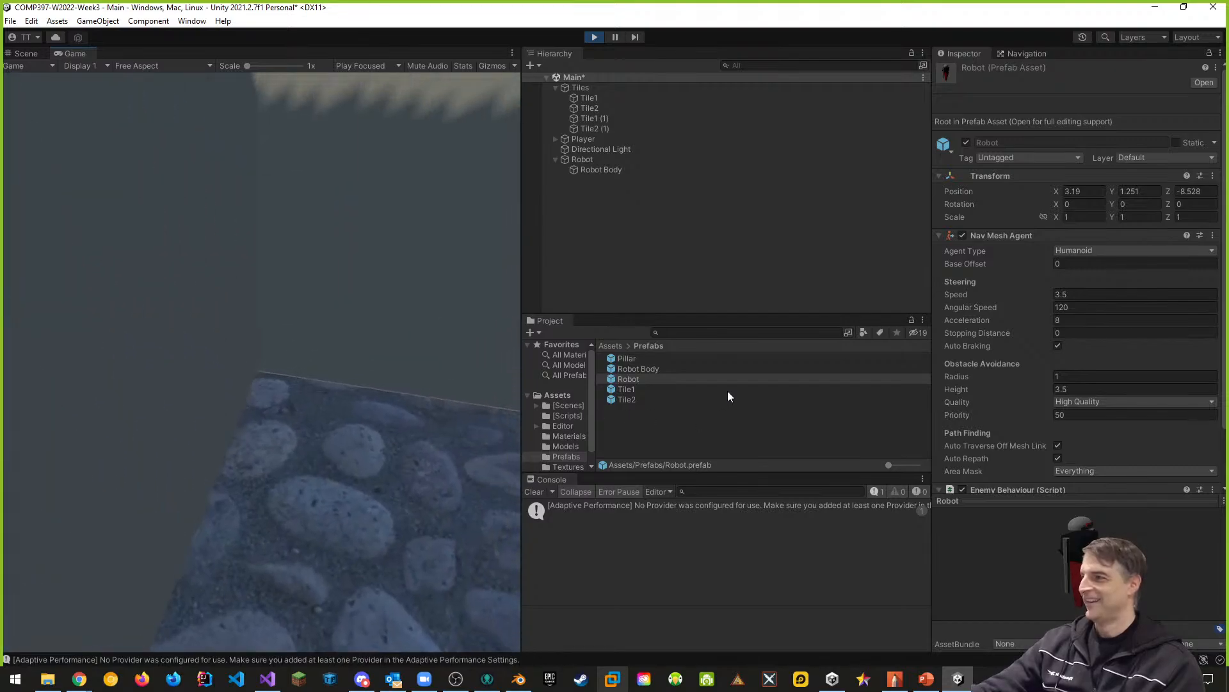
{"action": "key", "text": "space"}
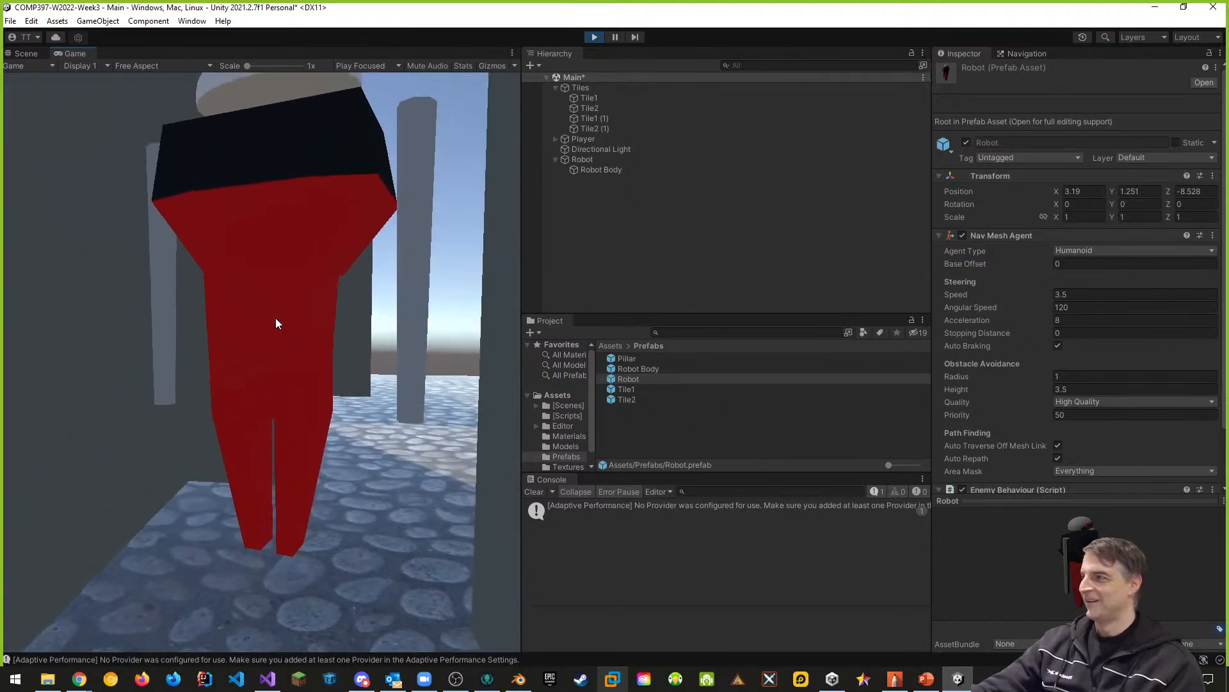
{"action": "key", "text": "w"}
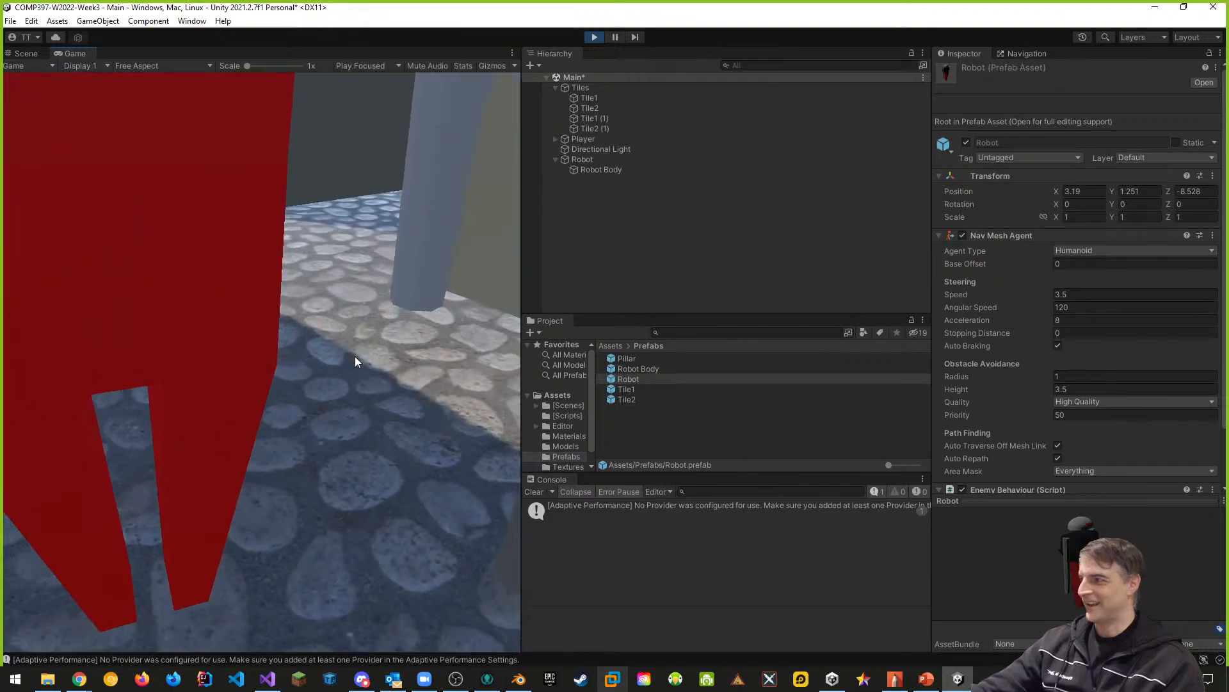
{"action": "key", "text": "s"}
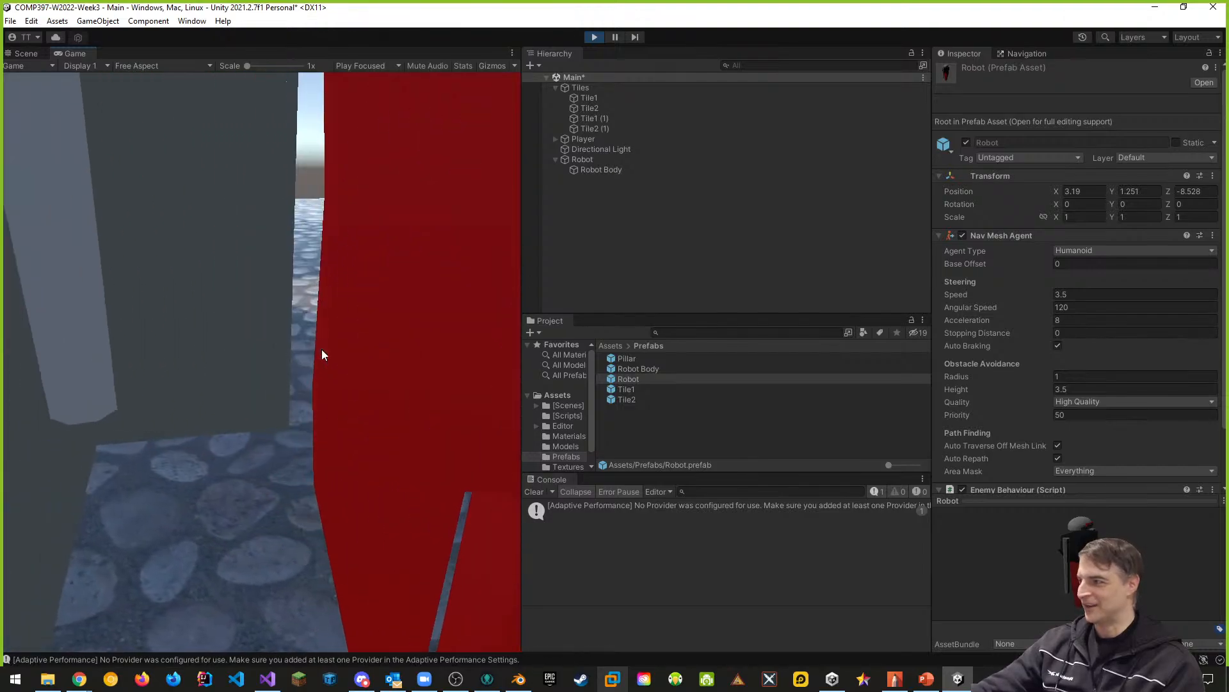
{"action": "key", "text": "space"}
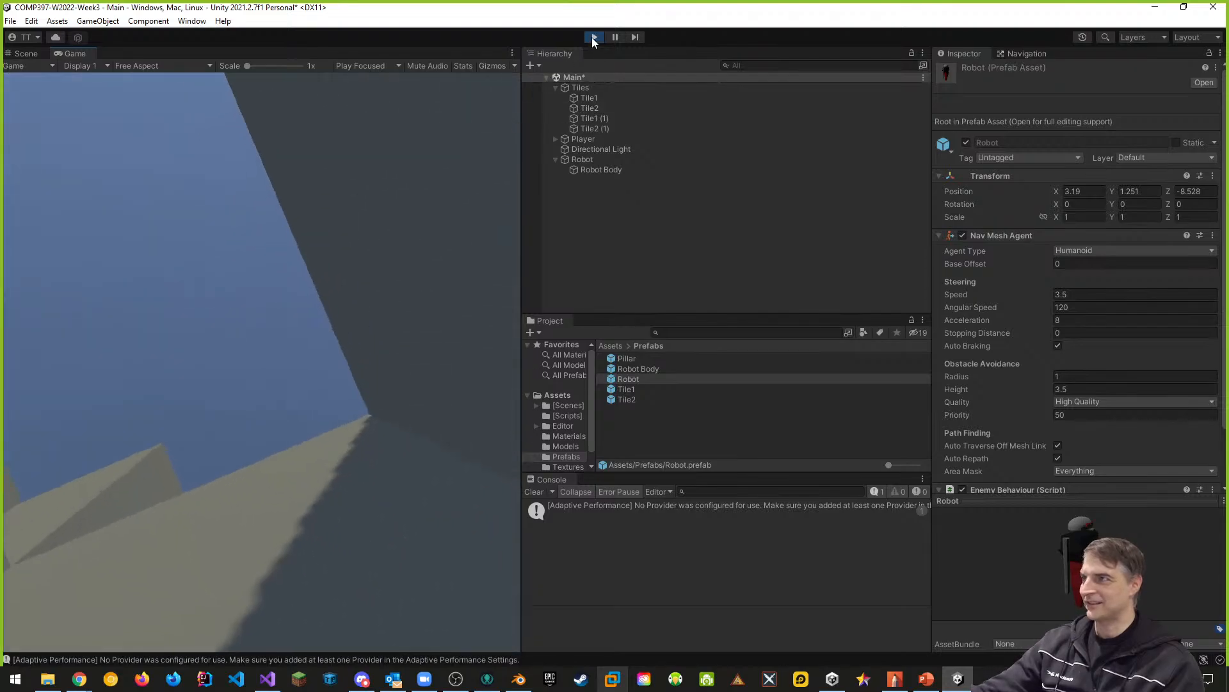
{"action": "left_click", "coordinate": [594, 37]}
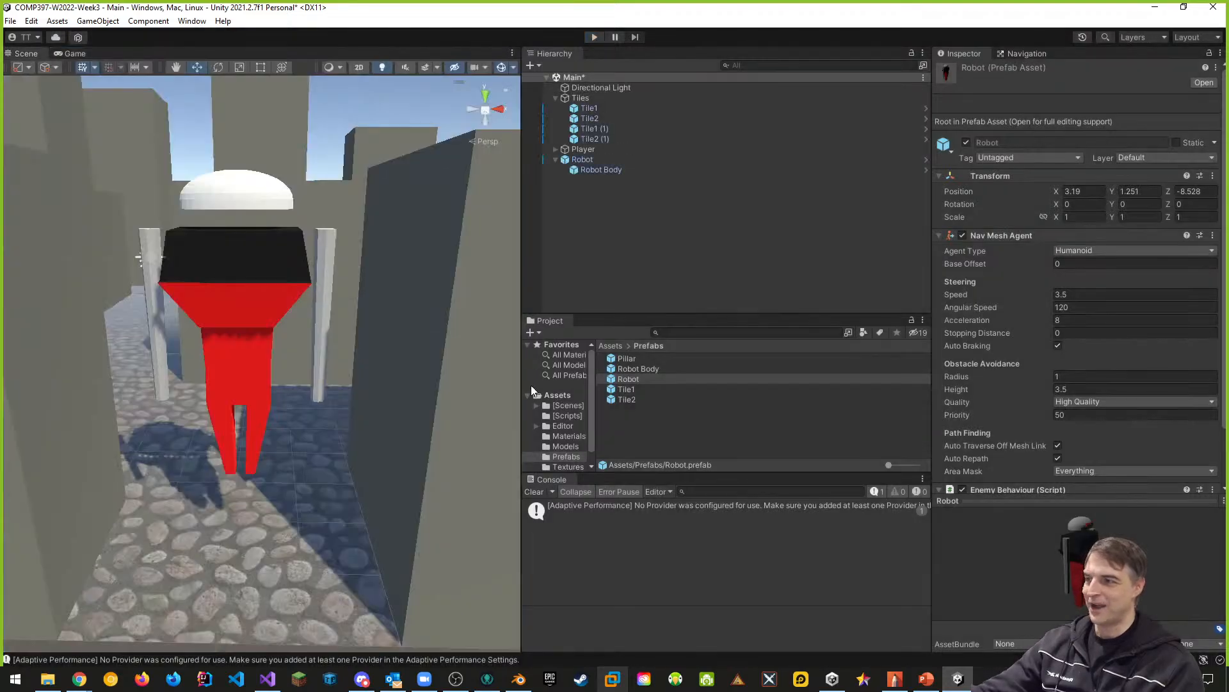
- Add a second instance of the Robot prefab to the scene, in the street around X 22.16, Z -3.14
{"action": "left_click", "coordinate": [583, 161]}
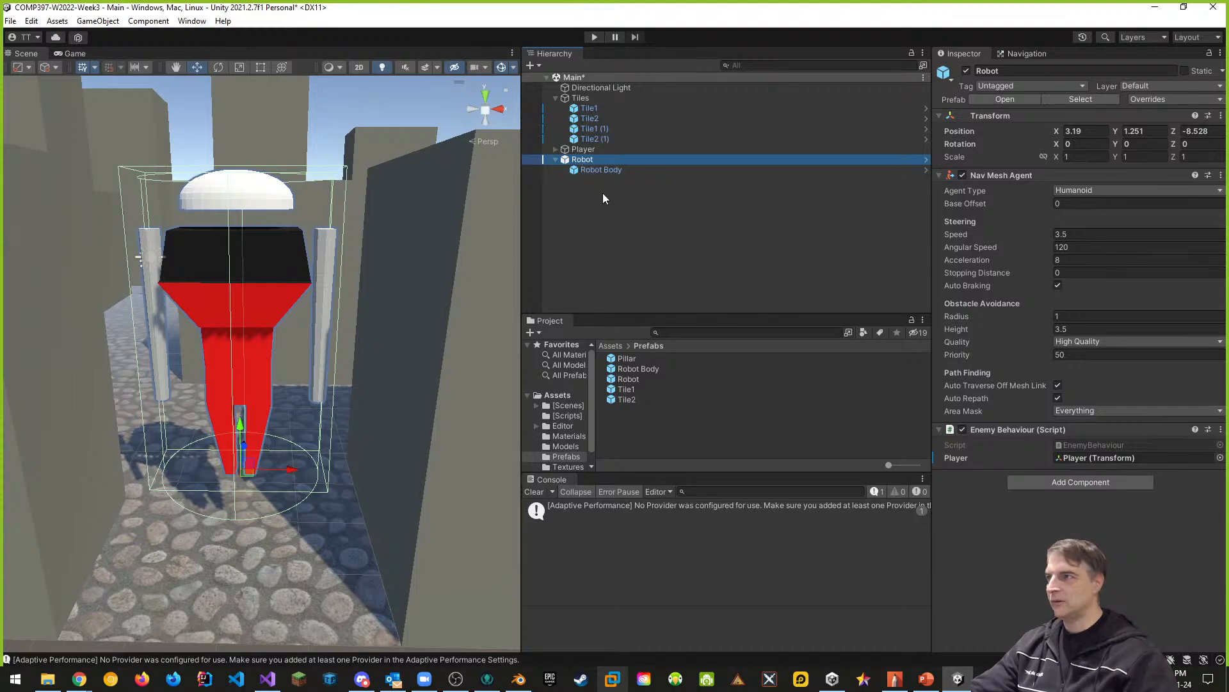
{"action": "key", "text": "F2"}
{"action": "scroll", "coordinate": [331, 330], "scroll_direction": "down", "scroll_amount": 10}
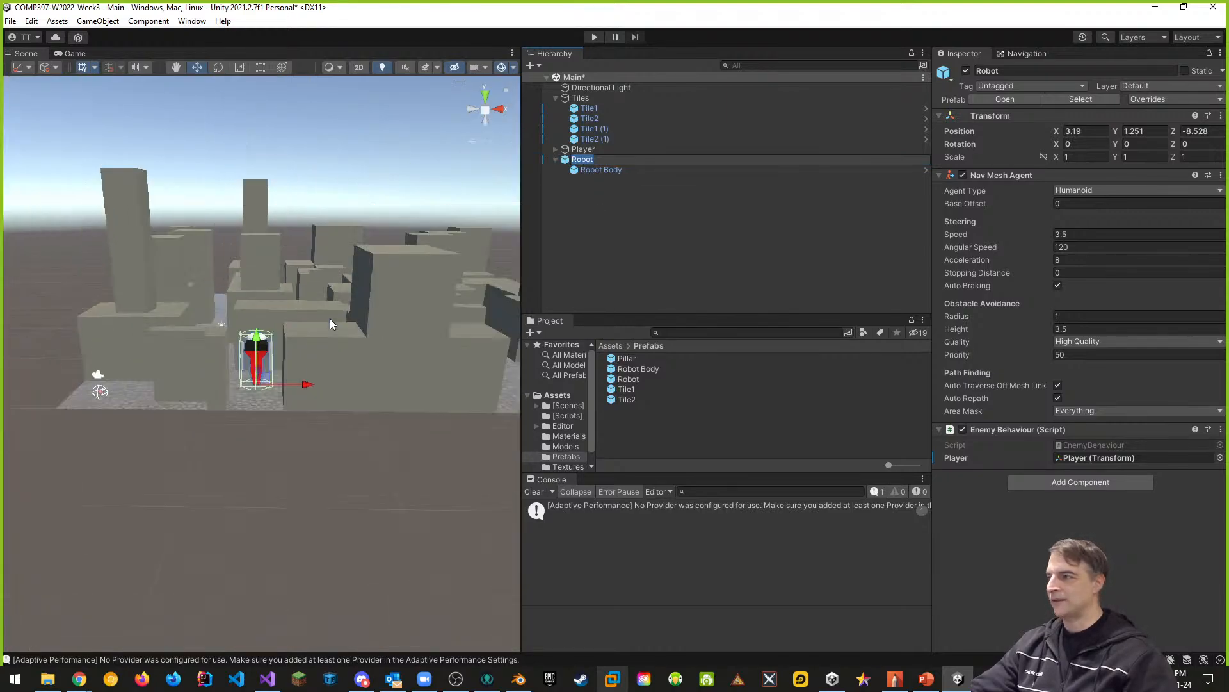
{"action": "middle_click_drag", "start_coordinate": [320, 312], "coordinate": [271, 366]}
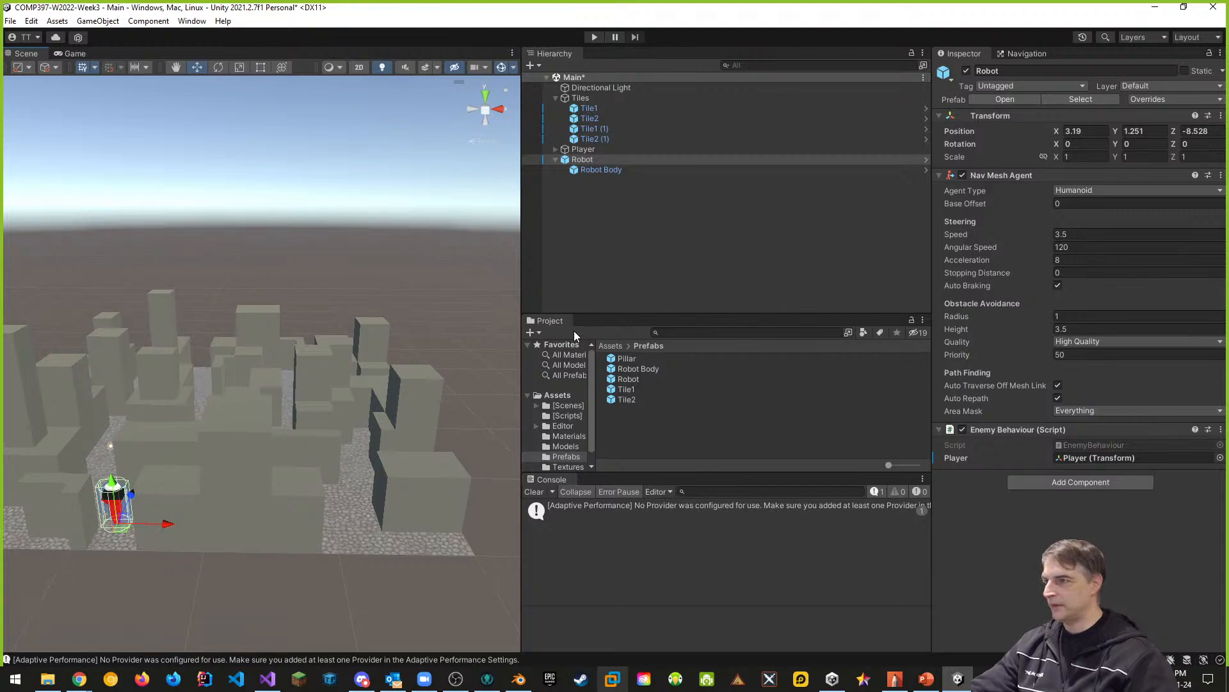
{"action": "left_click_drag", "start_coordinate": [621, 381], "coordinate": [413, 471]}
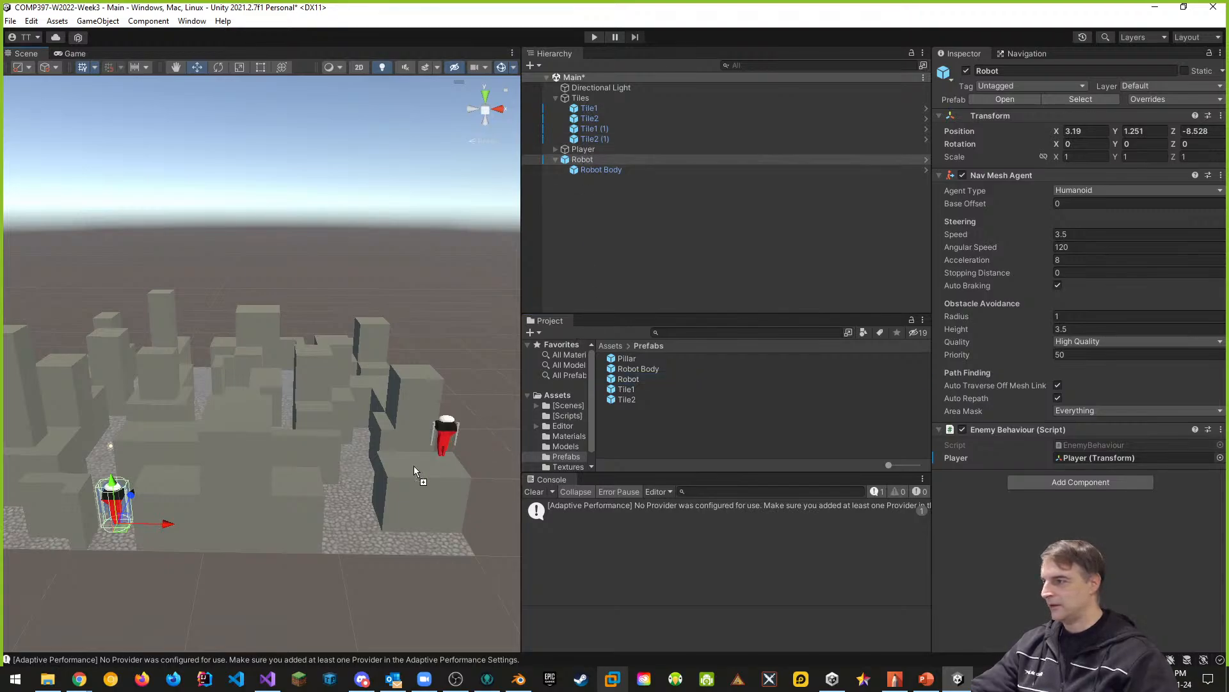
{"action": "left_click_drag", "start_coordinate": [346, 502], "coordinate": [348, 512]}
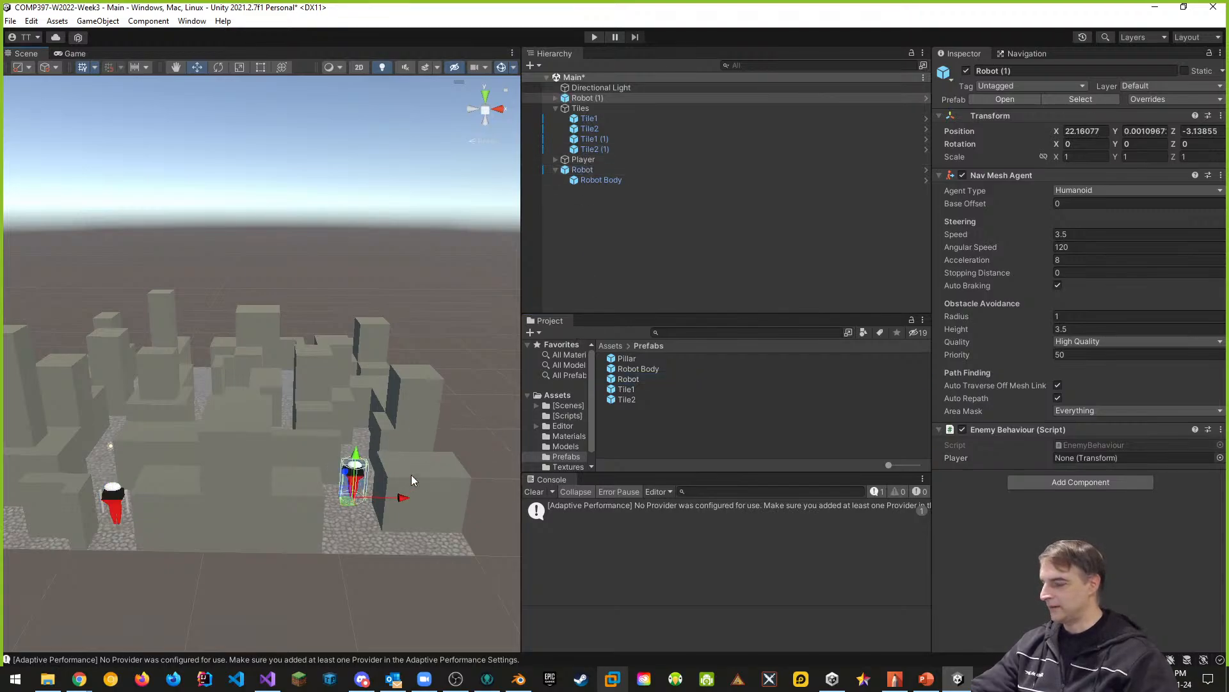
- Move Robot (1) to the edge of the city at about X 20.91, Z -7.87
{"action": "right_click_drag", "start_coordinate": [412, 481], "coordinate": [223, 453]}
{"action": "key", "text": "d"}
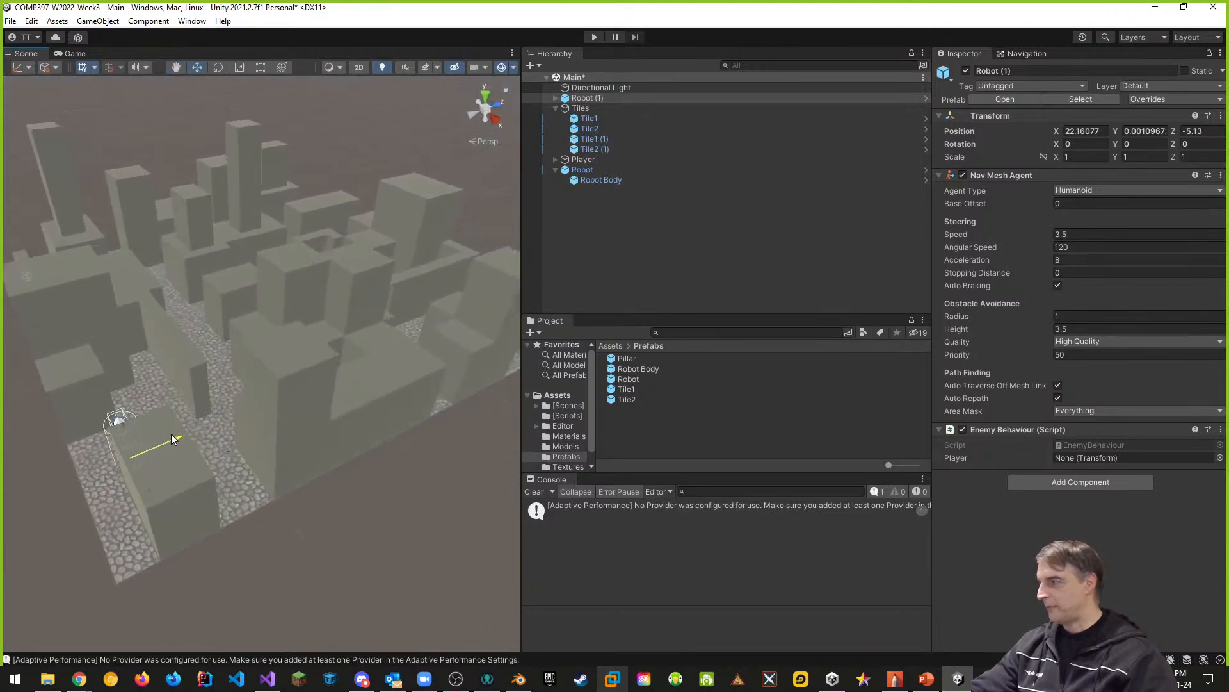
{"action": "left_click_drag", "start_coordinate": [171, 436], "coordinate": [132, 476]}
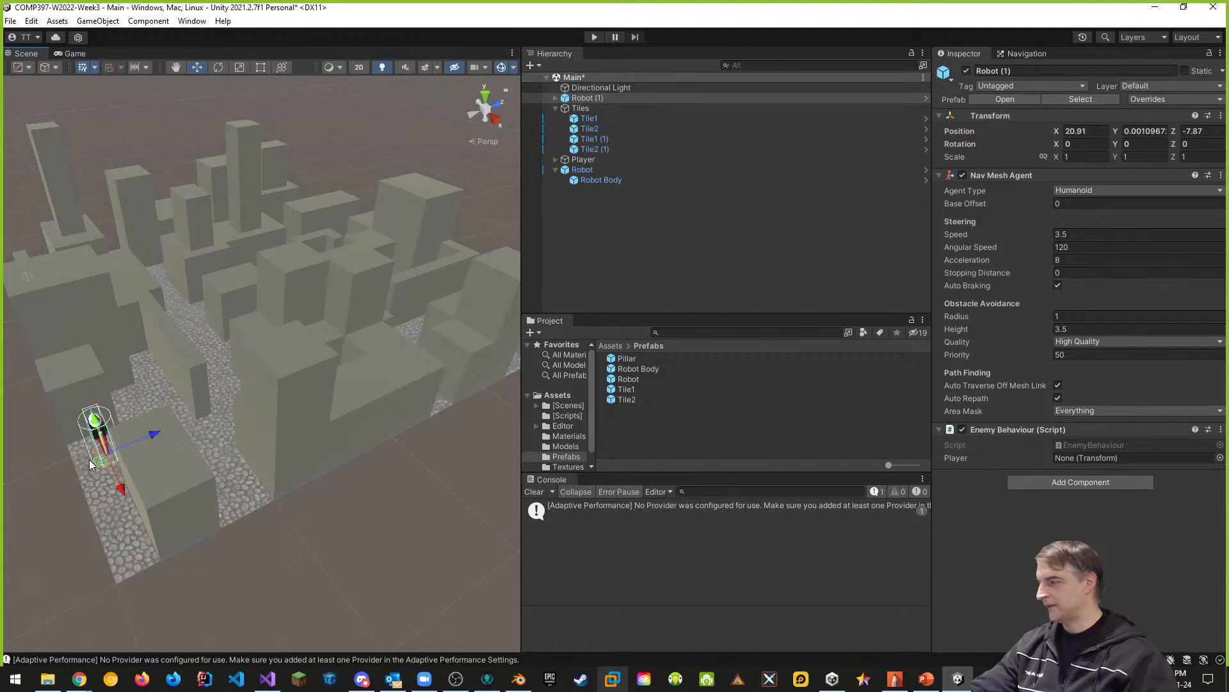
- Move the original Robot across the city to about X 4.32, Z 26.09, keeping its height
{"action": "right_click_drag", "start_coordinate": [90, 465], "coordinate": [342, 485]}
{"action": "key", "text": "a"}
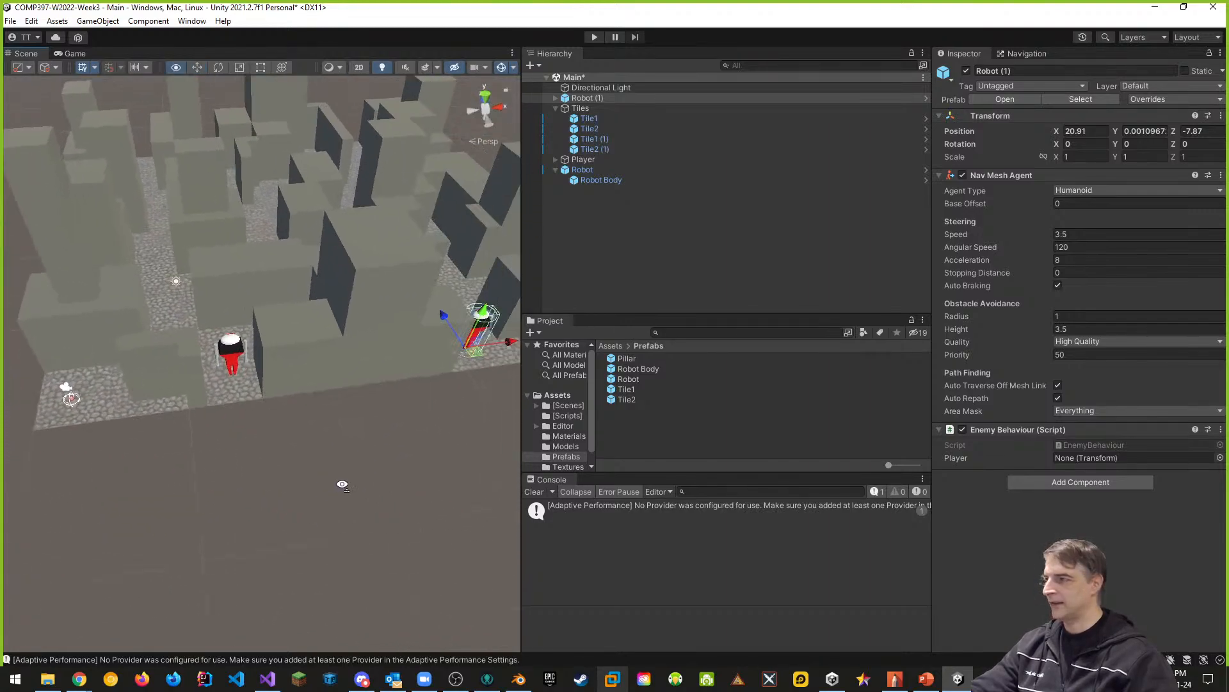
{"action": "left_click", "coordinate": [233, 368]}
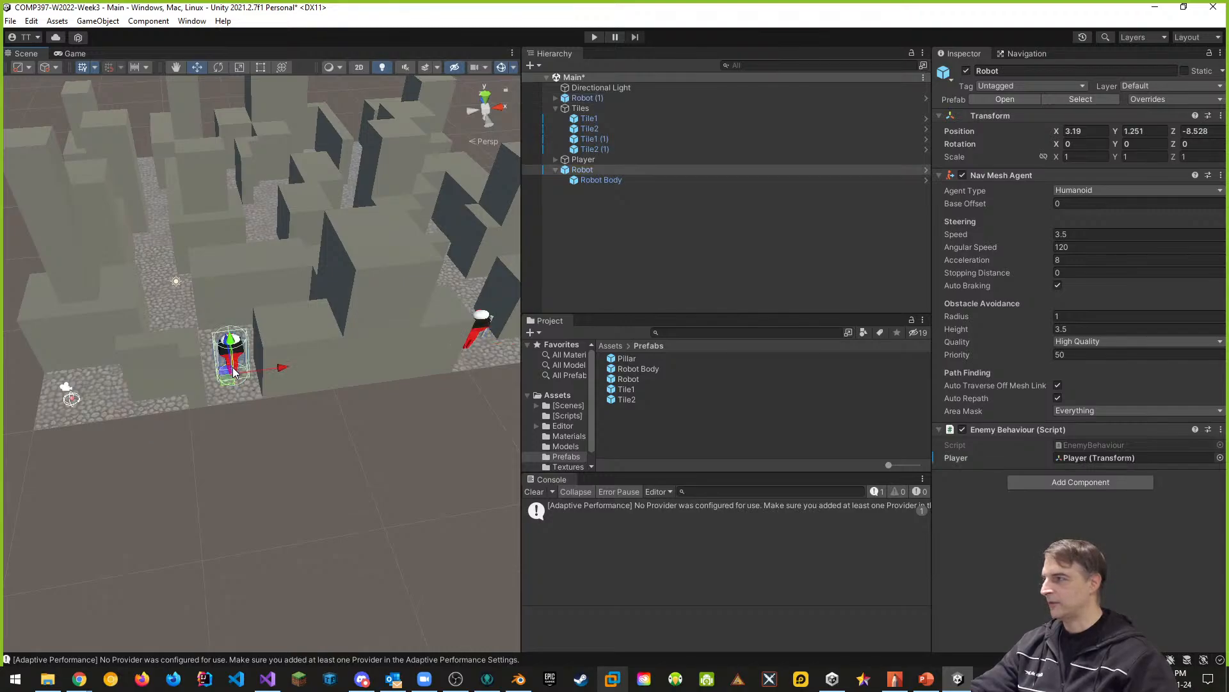
{"action": "right_click_drag", "start_coordinate": [245, 371], "coordinate": [101, 410]}
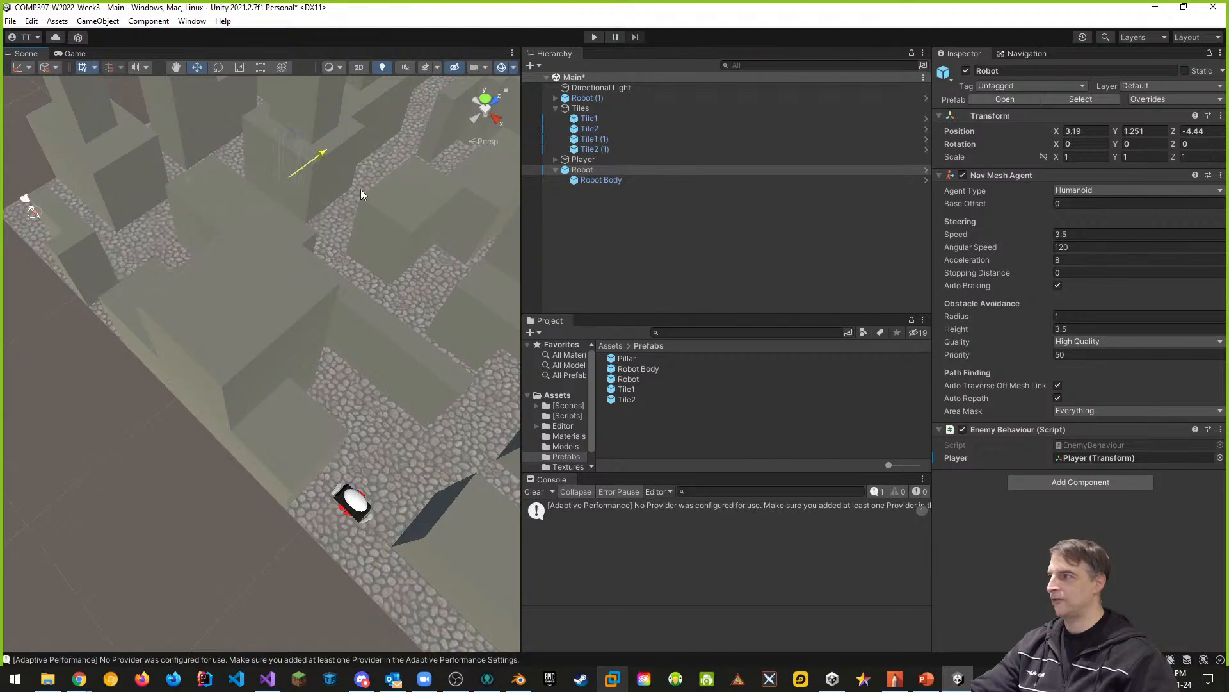
{"action": "key", "text": "f"}
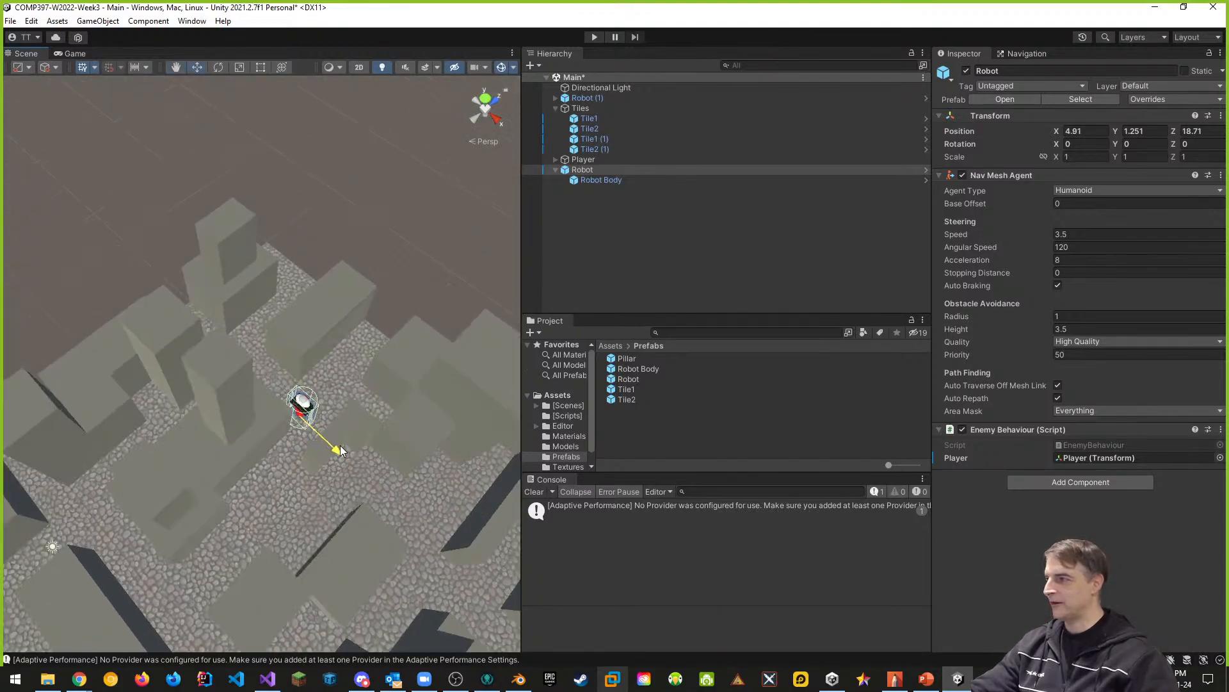
{"action": "left_click_drag", "start_coordinate": [358, 367], "coordinate": [394, 329]}
{"action": "left_click_drag", "start_coordinate": [405, 390], "coordinate": [400, 385]}
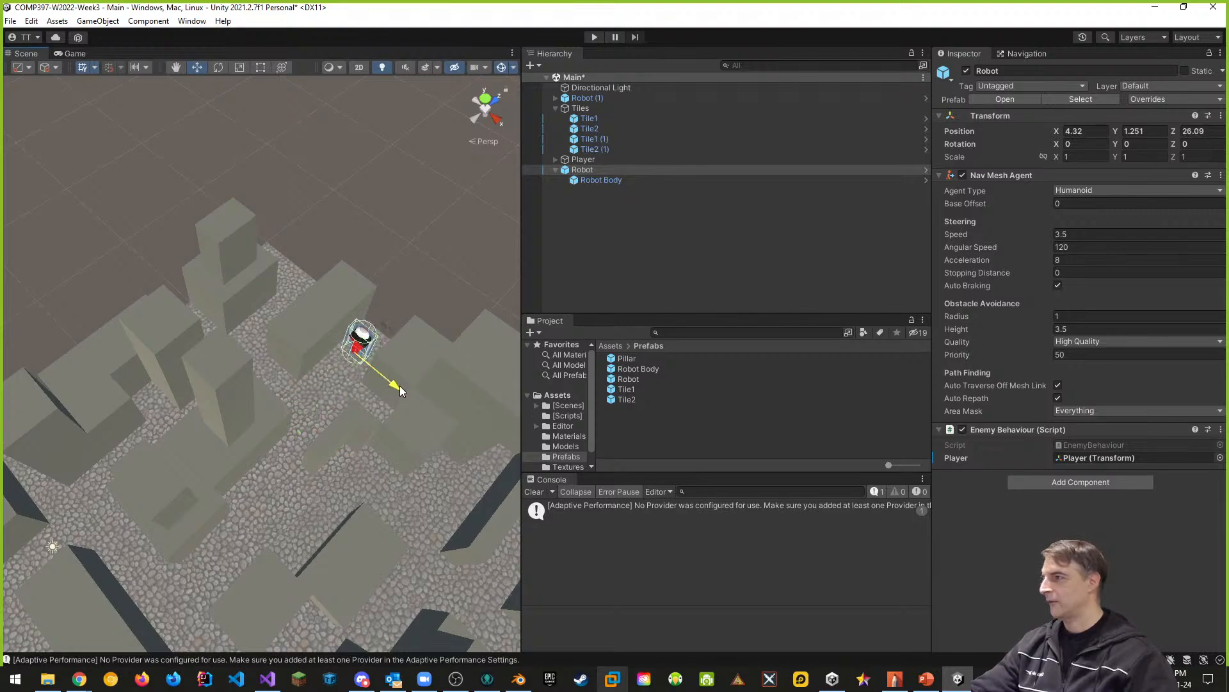
- Dock the Game view beneath the Scene view so both are visible together
{"action": "scroll", "coordinate": [378, 384], "scroll_direction": "down", "scroll_amount": 5}
{"action": "middle_click_drag", "start_coordinate": [380, 392], "coordinate": [414, 264]}
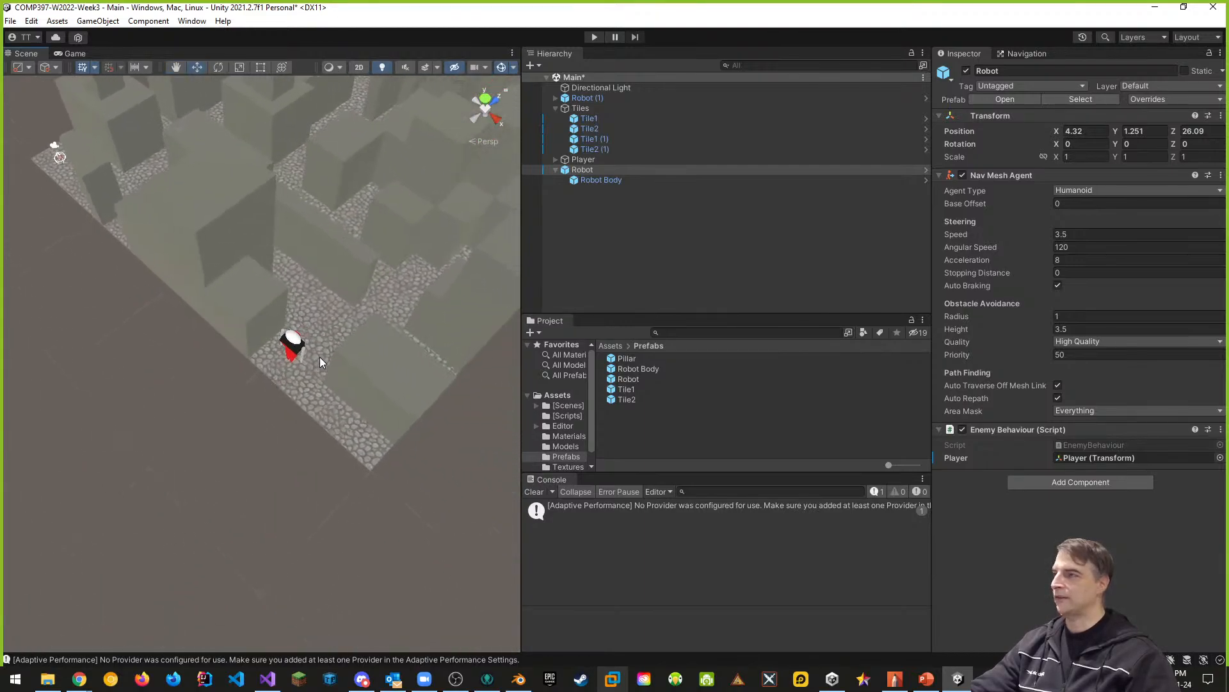
{"action": "left_click_drag", "start_coordinate": [75, 53], "coordinate": [324, 349]}
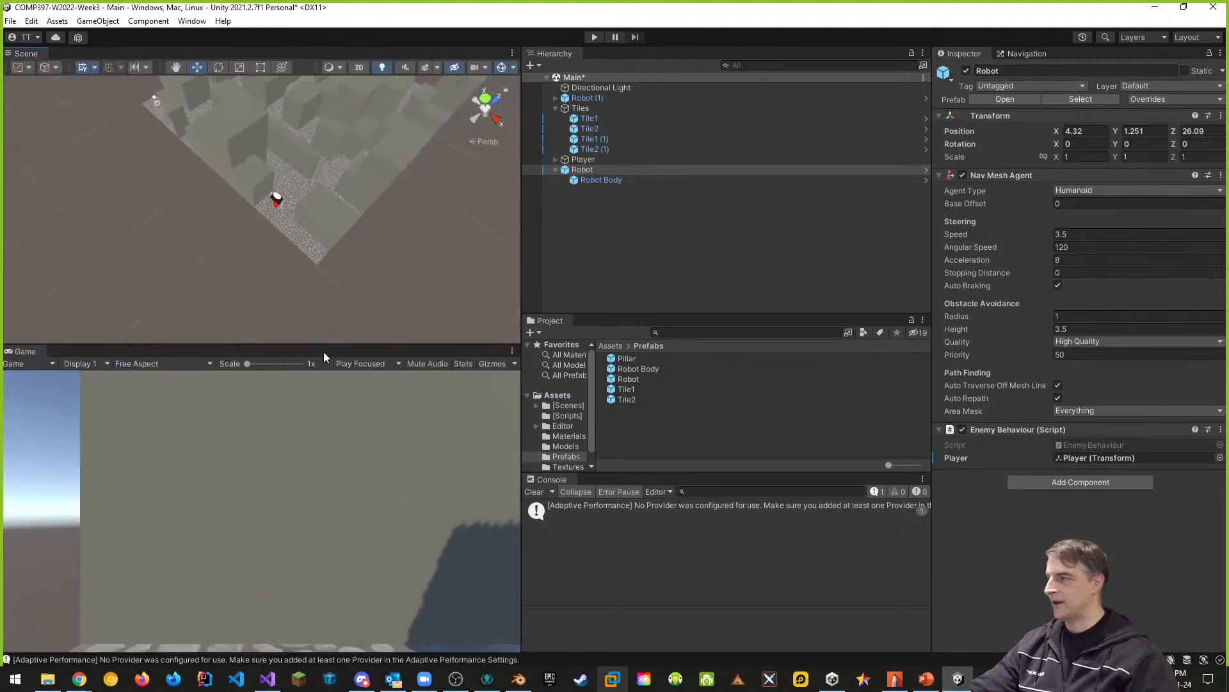
- Frame the city from above in the Scene view and run a brief play test with both robots
{"action": "middle_click_drag", "start_coordinate": [357, 267], "coordinate": [369, 291]}
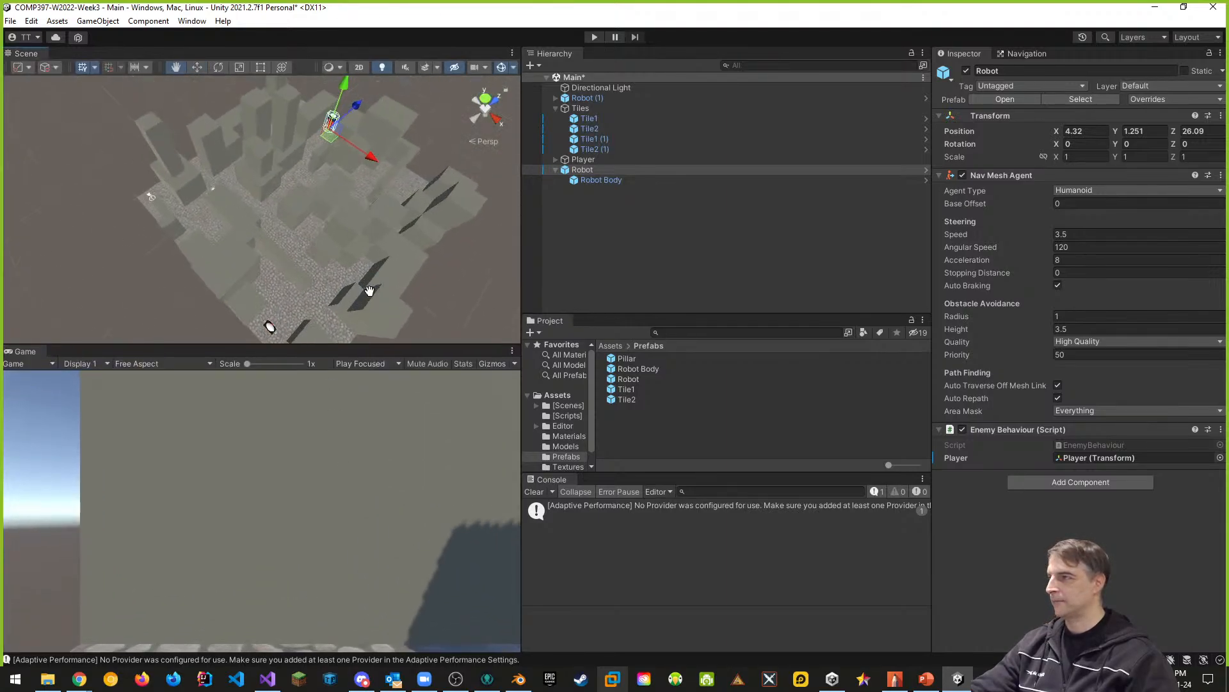
{"action": "left_click_drag", "start_coordinate": [355, 167], "coordinate": [436, 240], "text": "alt"}
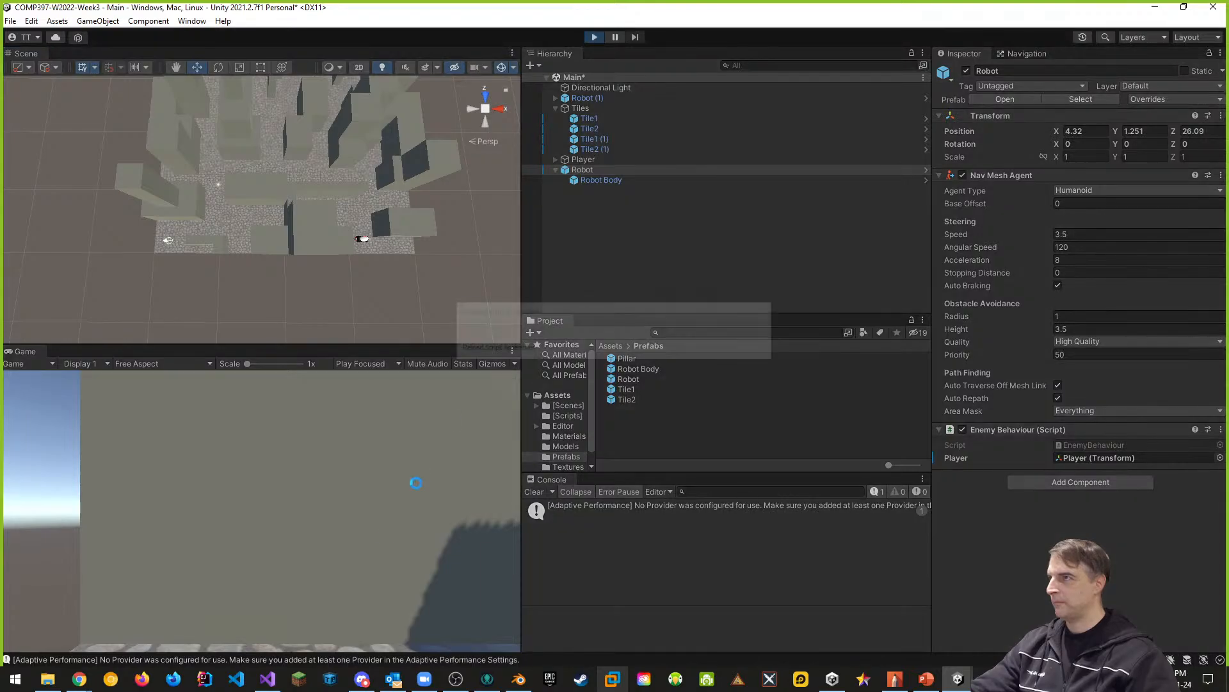
{"action": "left_click", "coordinate": [594, 37]}
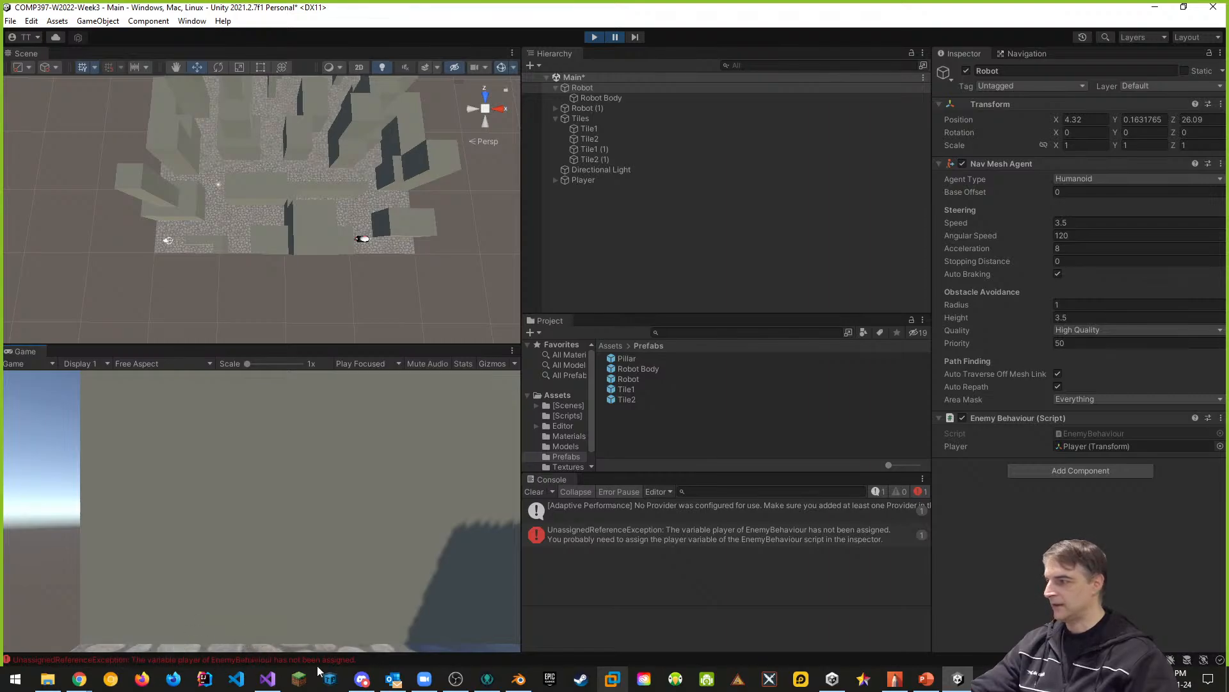
{"action": "left_click", "coordinate": [592, 37]}
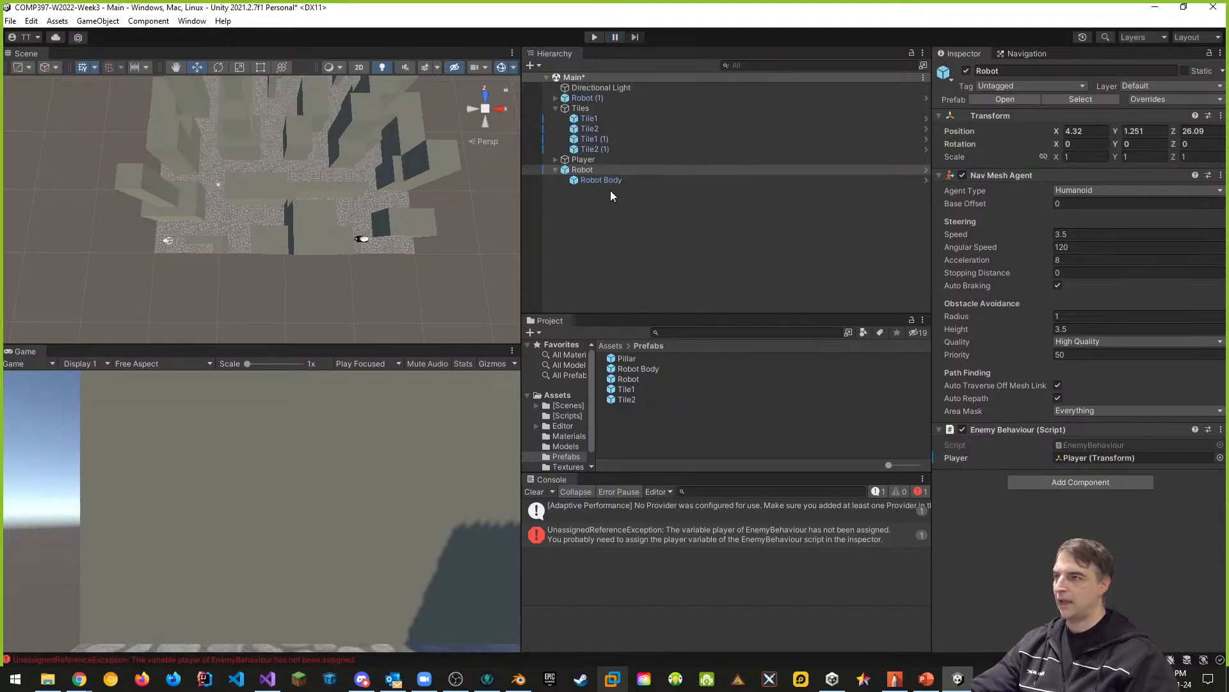
- Try to apply all overrides of the scene's original Robot to its prefab
{"action": "left_click", "coordinate": [590, 173]}
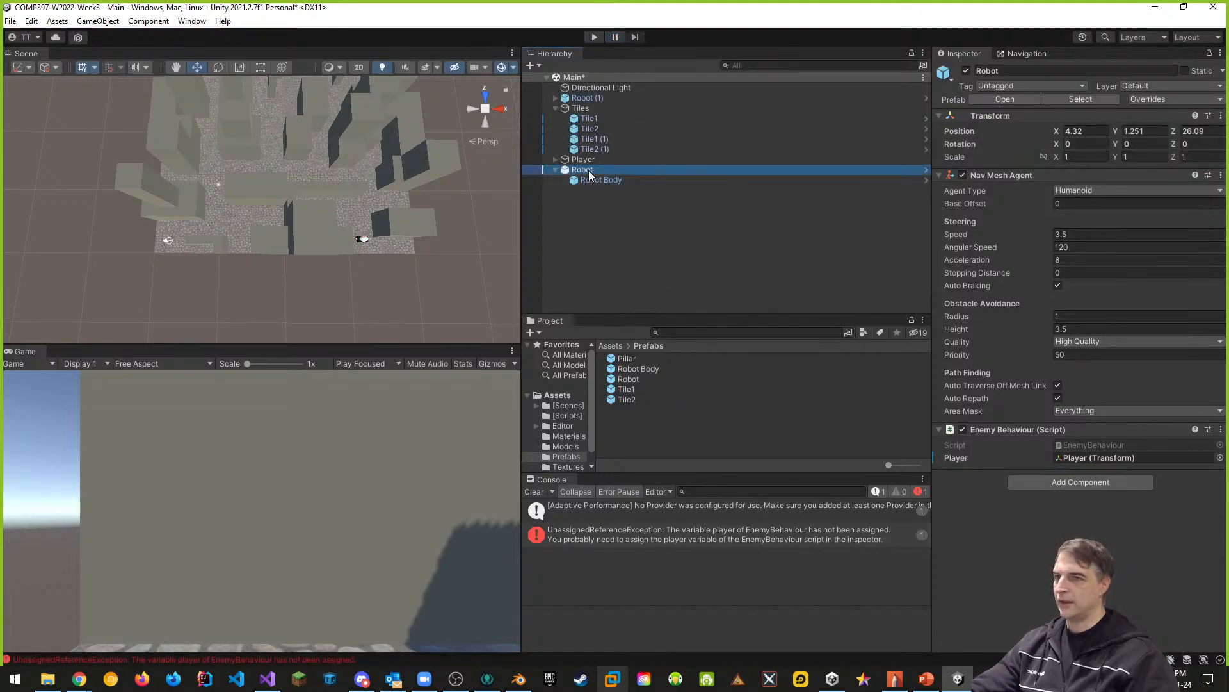
{"action": "left_click", "coordinate": [1156, 99]}
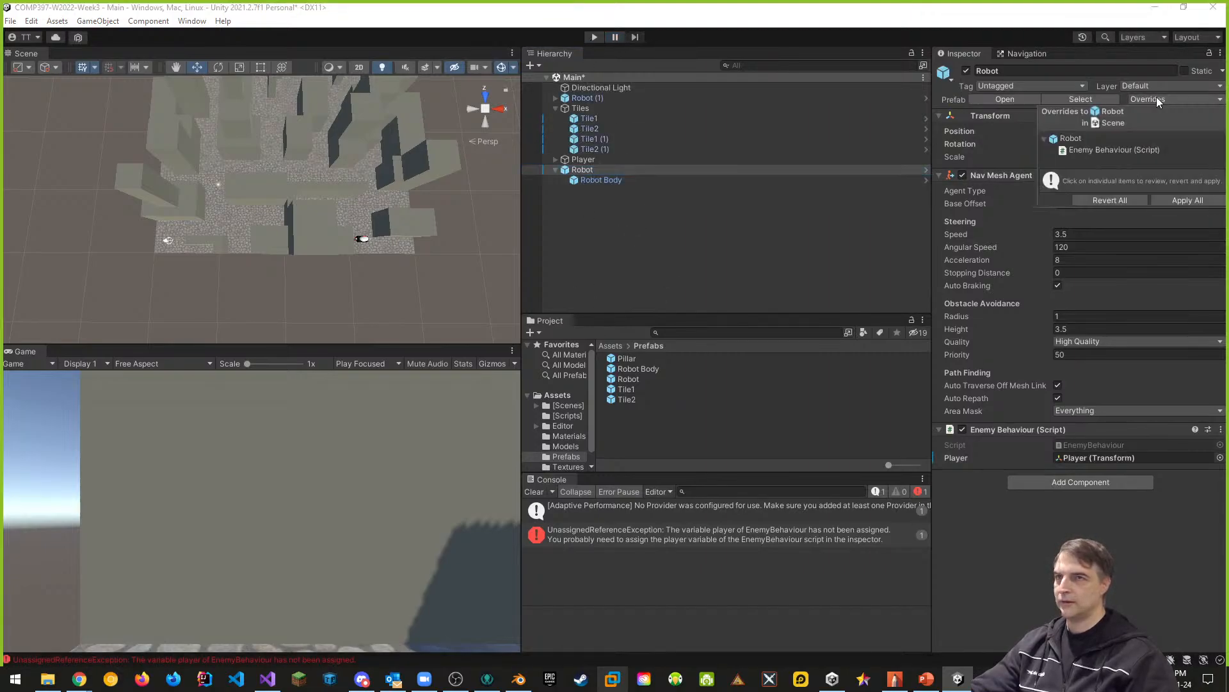
{"action": "left_click", "coordinate": [1191, 199]}
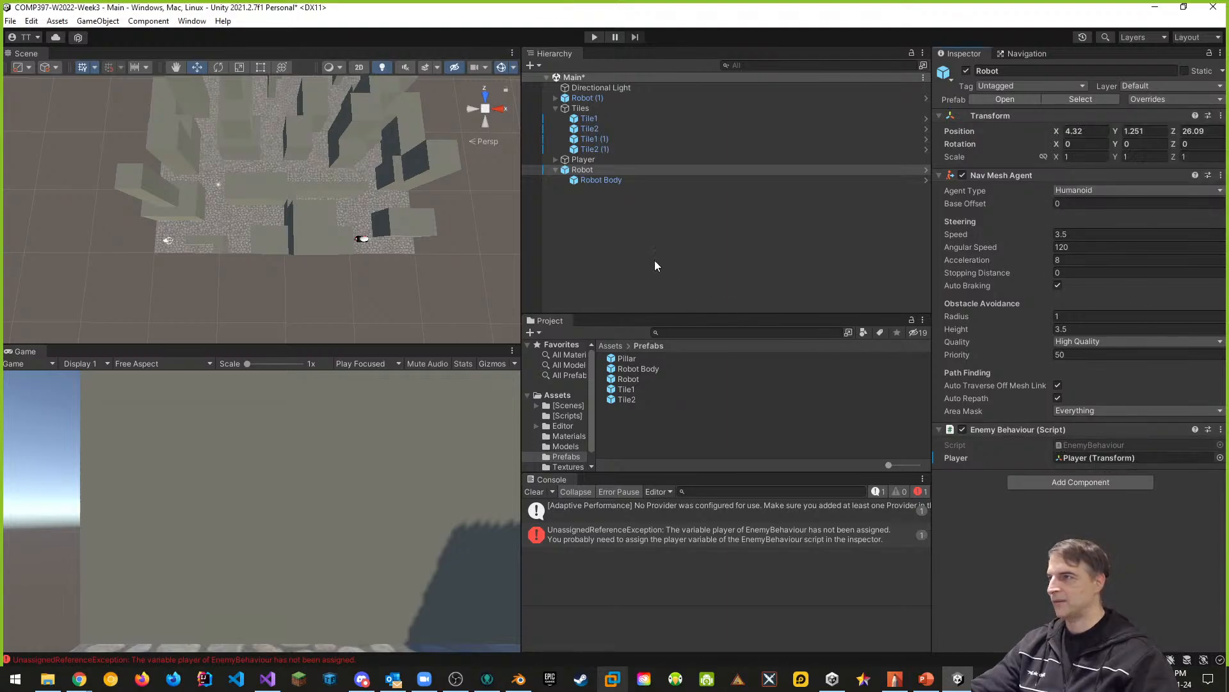
- Assign the scene's Player object as the Player reference in Robot (1)'s Enemy Behaviour script
{"action": "left_click", "coordinate": [555, 98]}
{"action": "left_click", "coordinate": [595, 108]}
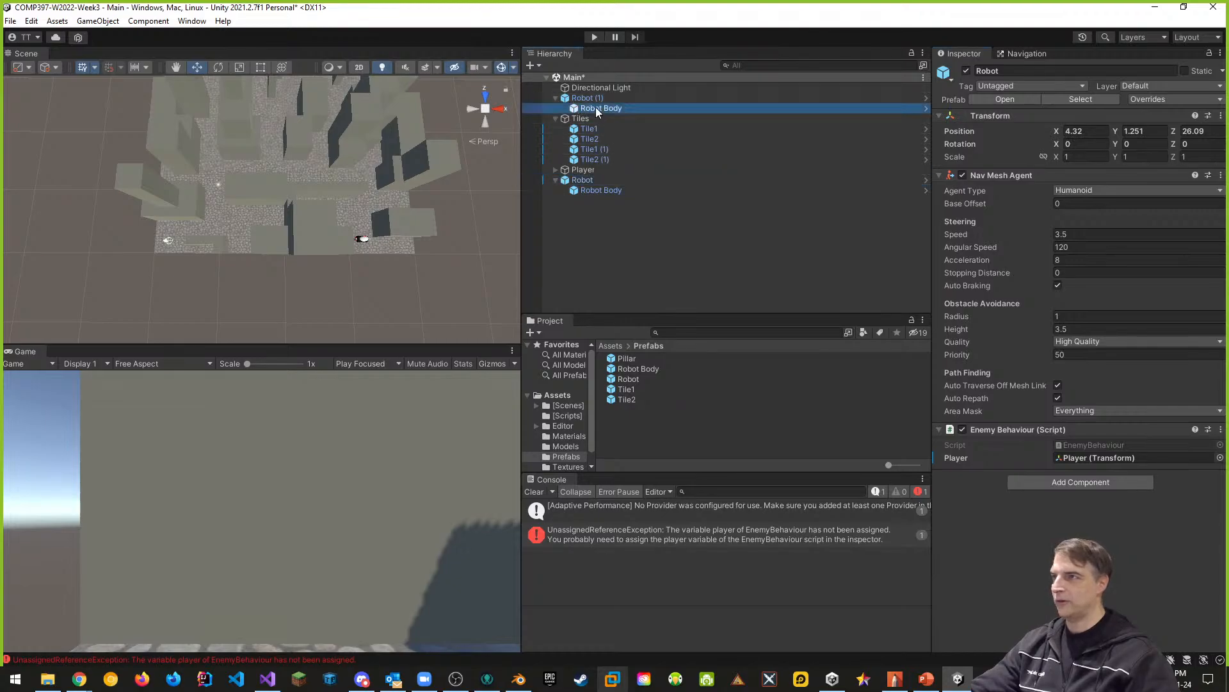
{"action": "left_click", "coordinate": [593, 98]}
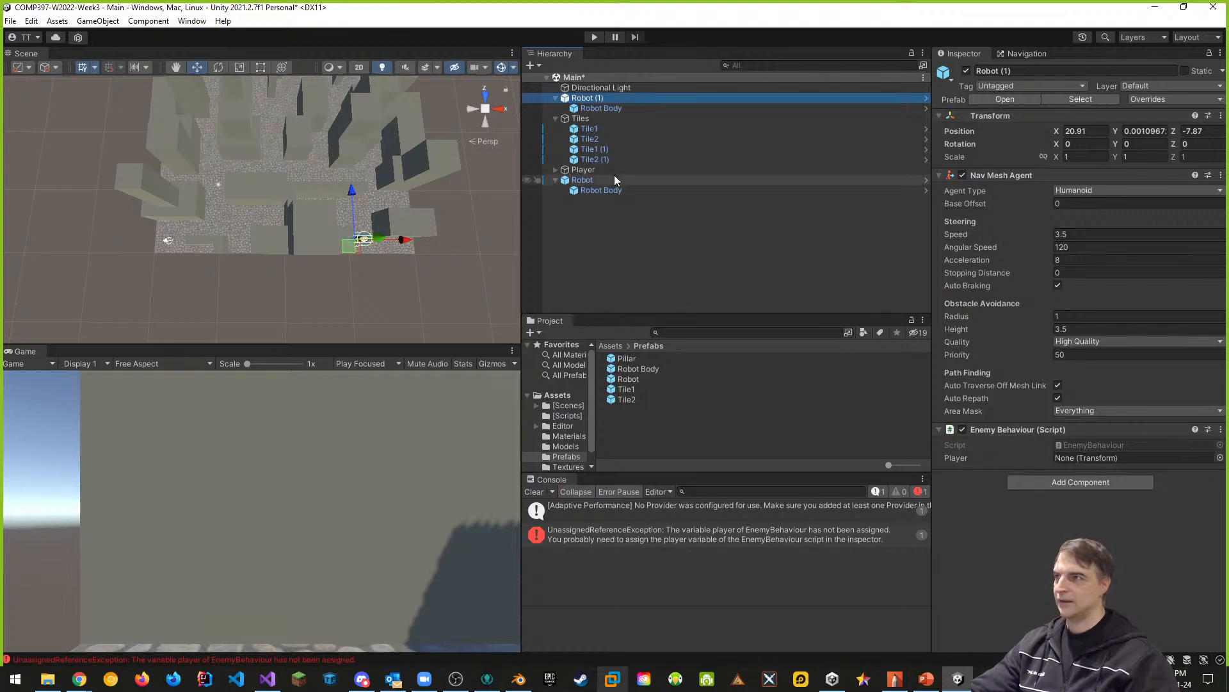
{"action": "left_click_drag", "start_coordinate": [583, 170], "coordinate": [1138, 460]}
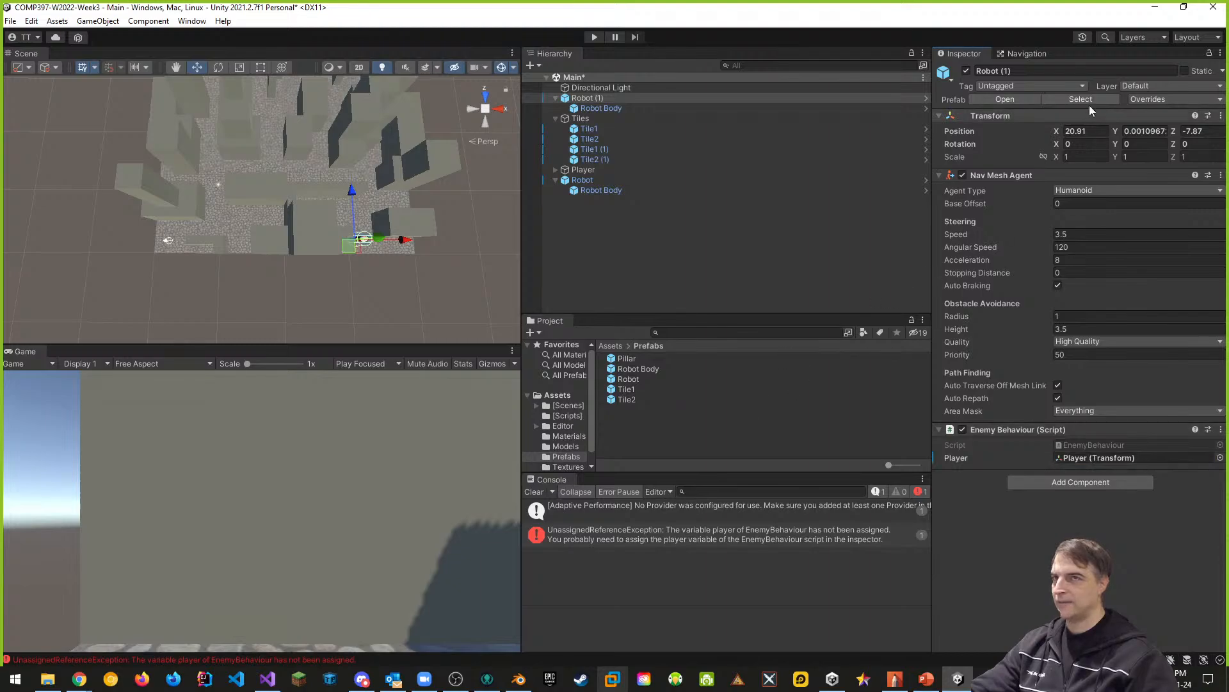
- Start another play test and watch from overhead how both robots navigate to the player
{"action": "left_click", "coordinate": [594, 37]}
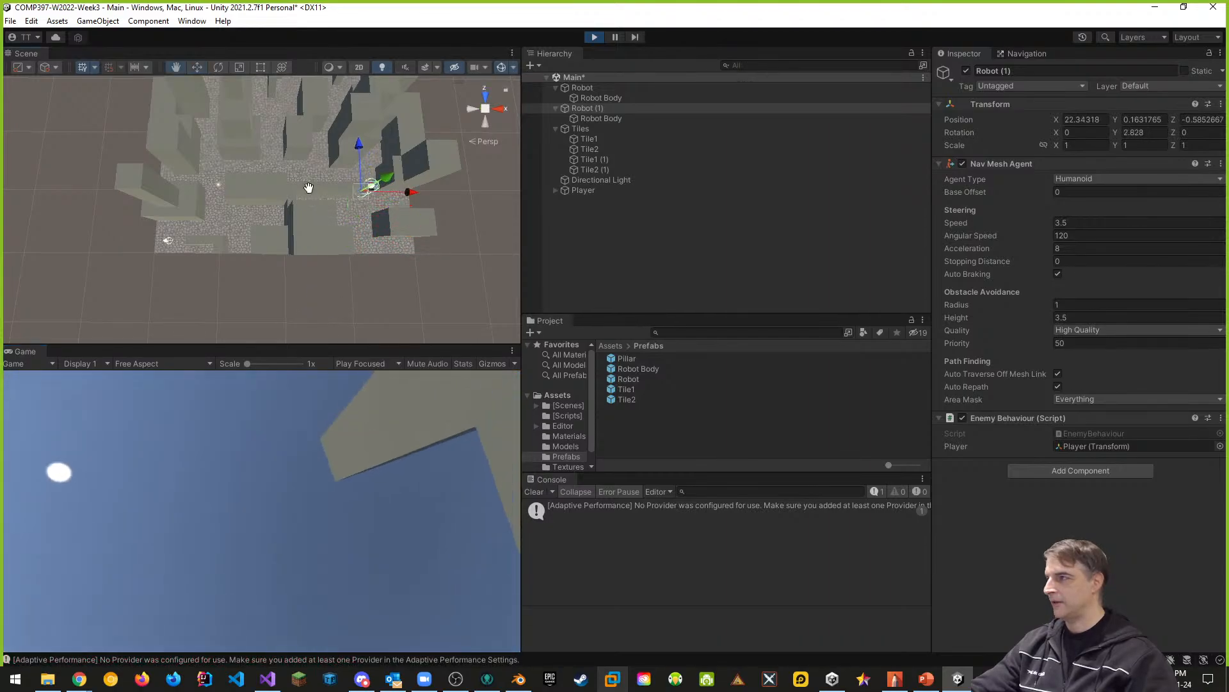
{"action": "mouse_move", "coordinate": [309, 186]}
{"action": "middle_mouse_down"}
{"action": "mouse_move", "coordinate": [311, 211]}
{"action": "mouse_move", "coordinate": [308, 193]}
{"action": "middle_mouse_up"}
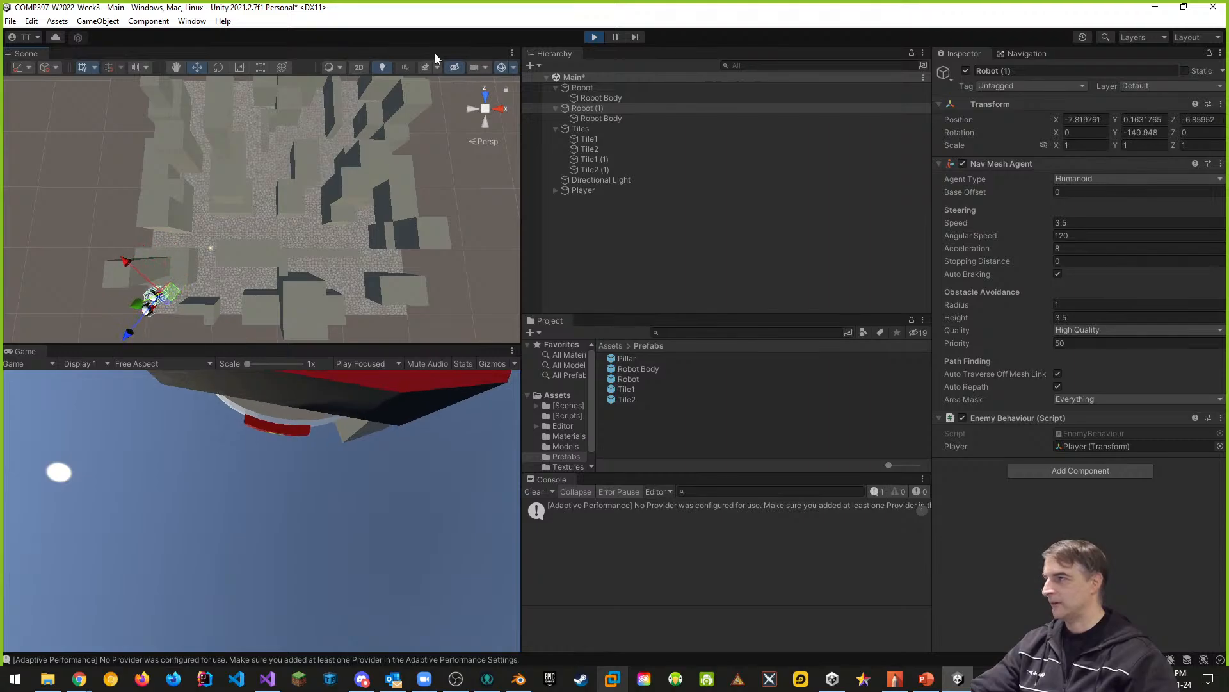
- Outside Play mode, set the original Robot's Nav Mesh Agent stopping distance to 1 and apply all its overrides to the prefab
{"action": "left_click", "coordinate": [594, 38]}
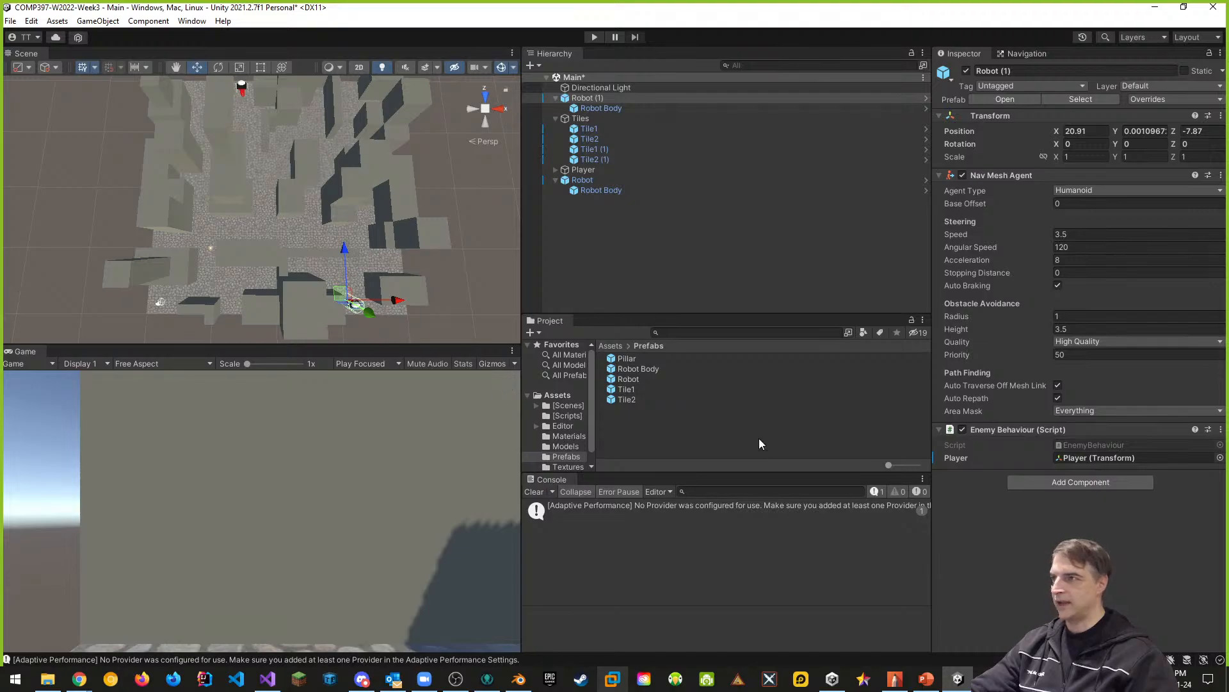
{"action": "left_click", "coordinate": [584, 182]}
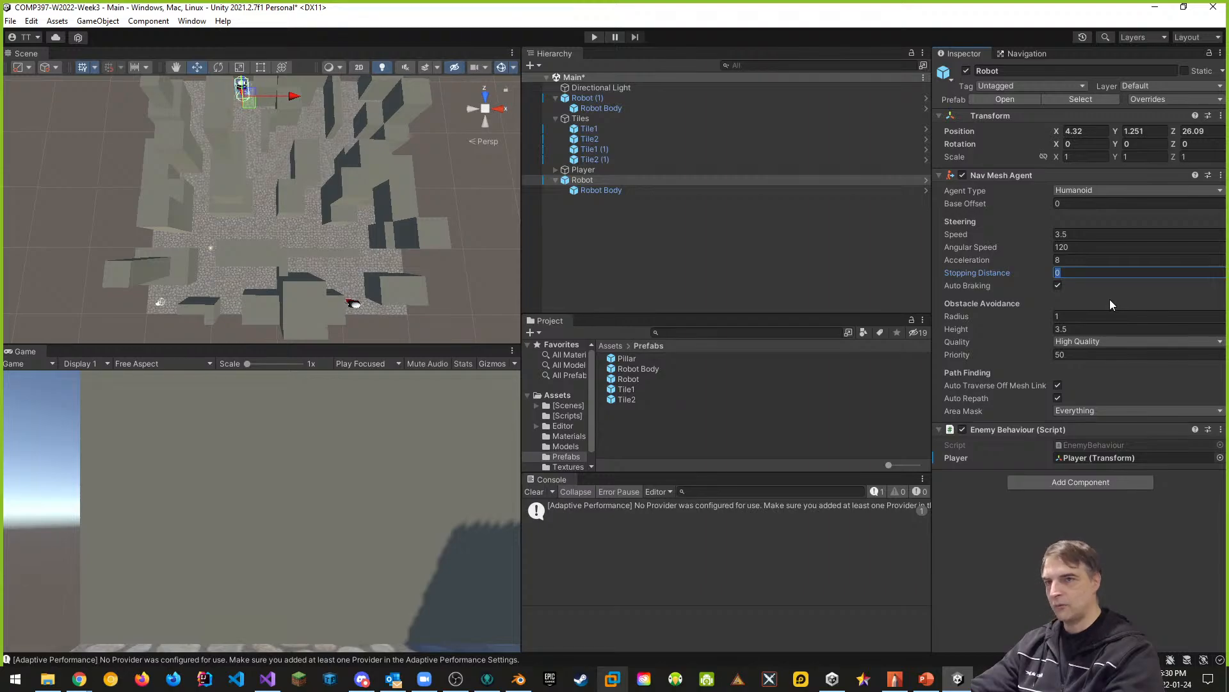
{"action": "type", "text": "1"}
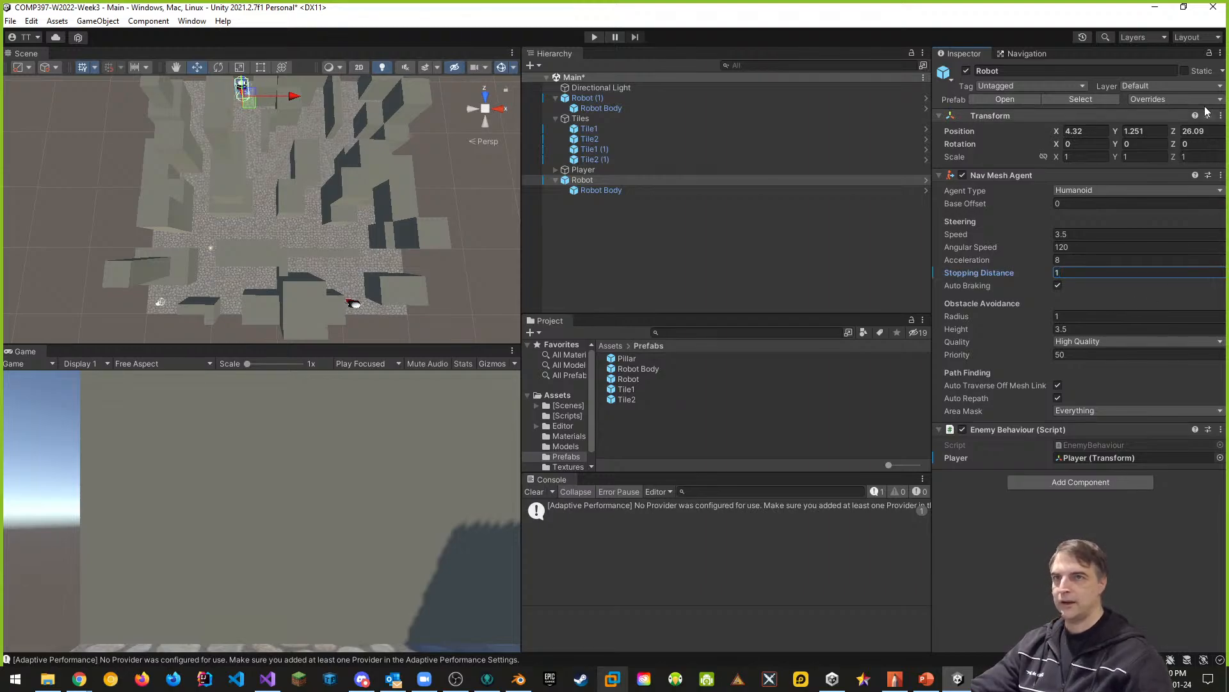
{"action": "left_click", "coordinate": [1185, 100]}
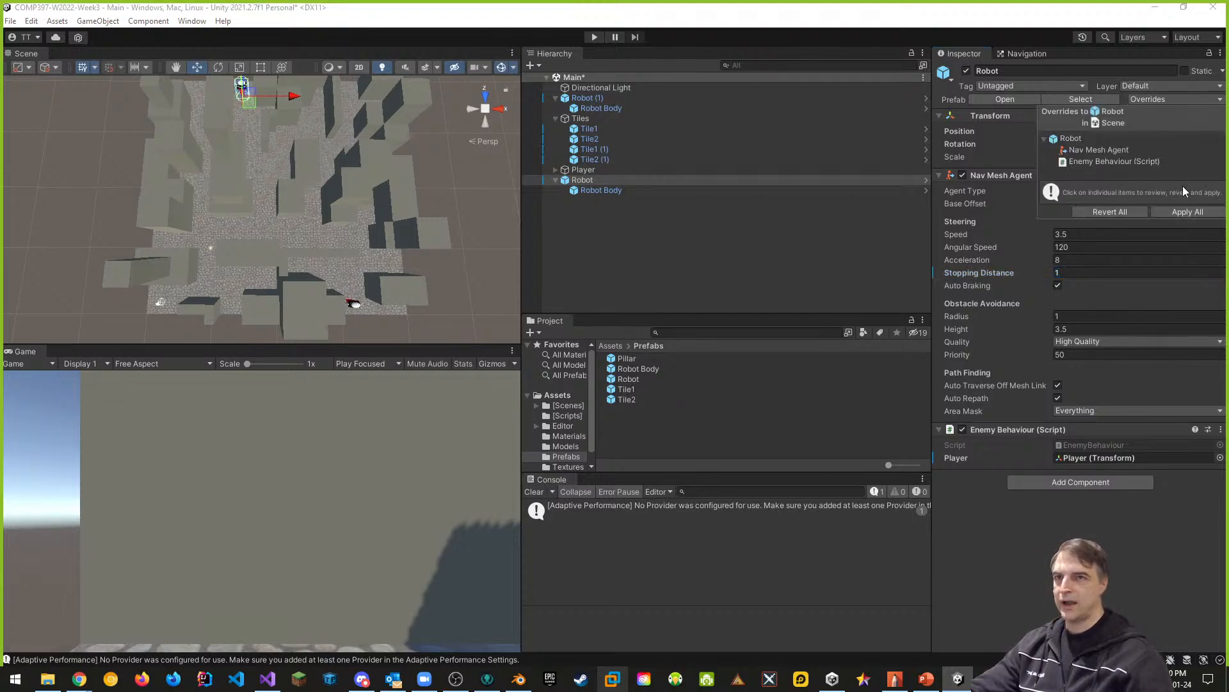
{"action": "left_click", "coordinate": [1187, 210]}
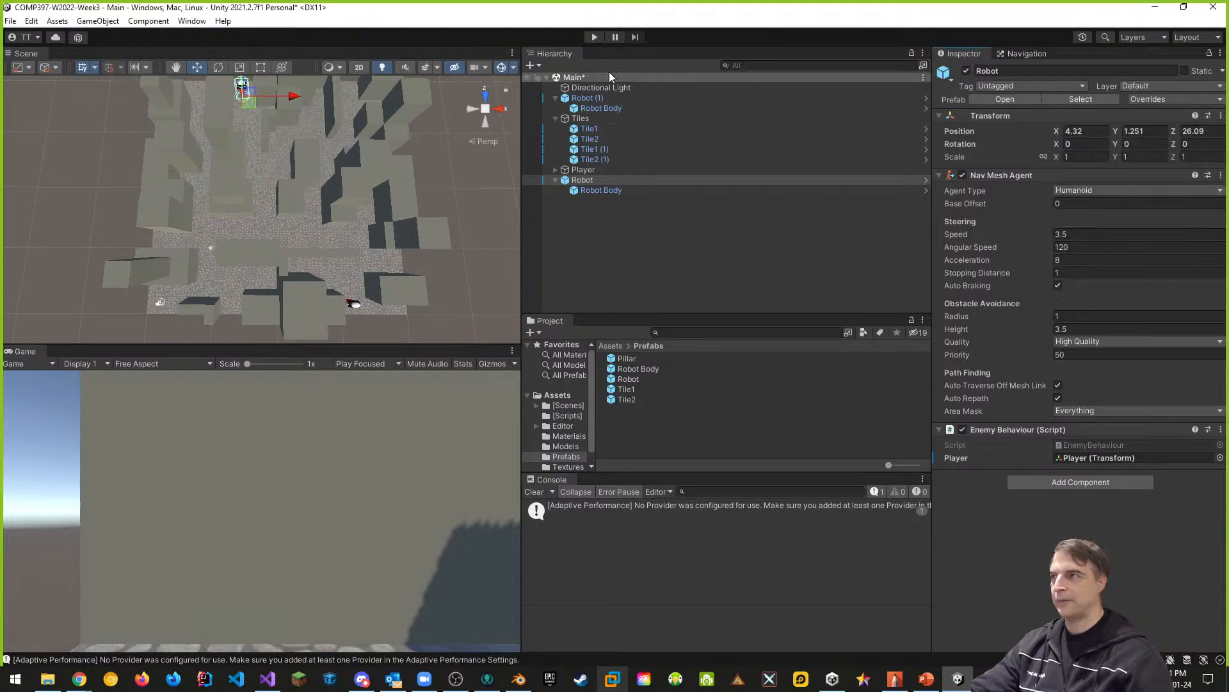
- Play-test the new stopping distance by walking the player through the streets until both robots reach it, and end the test
{"action": "left_click", "coordinate": [593, 37]}
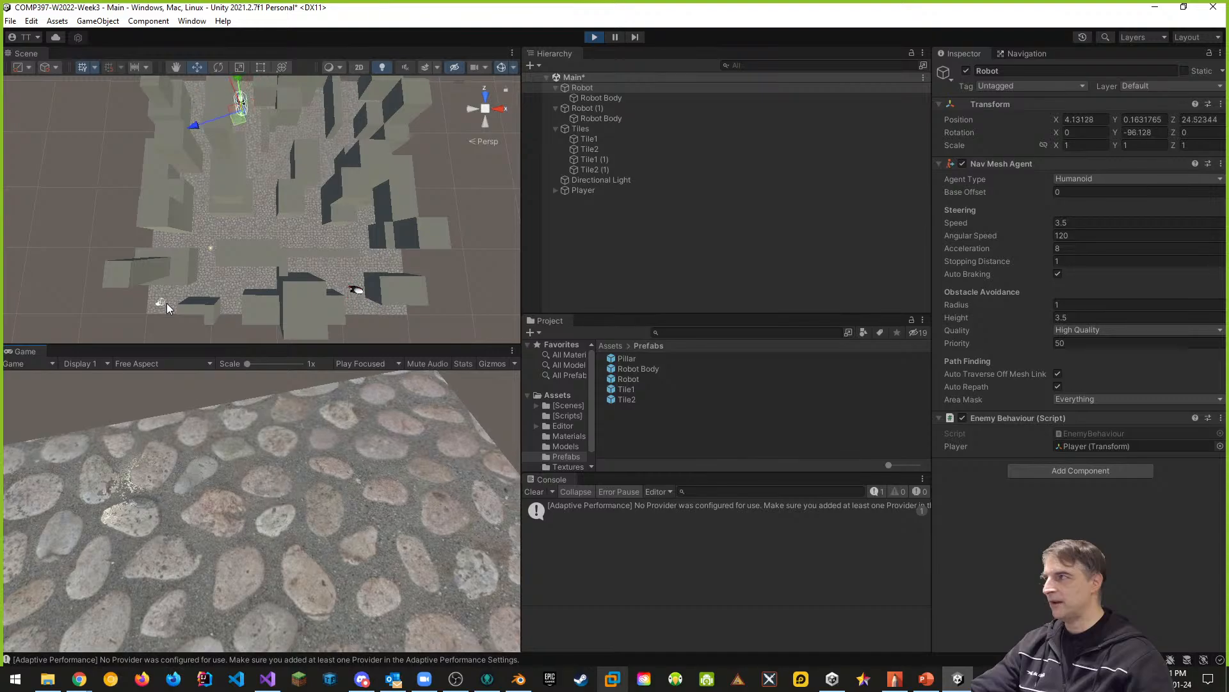
{"action": "left_click", "coordinate": [255, 396]}
{"action": "key", "text": "w"}
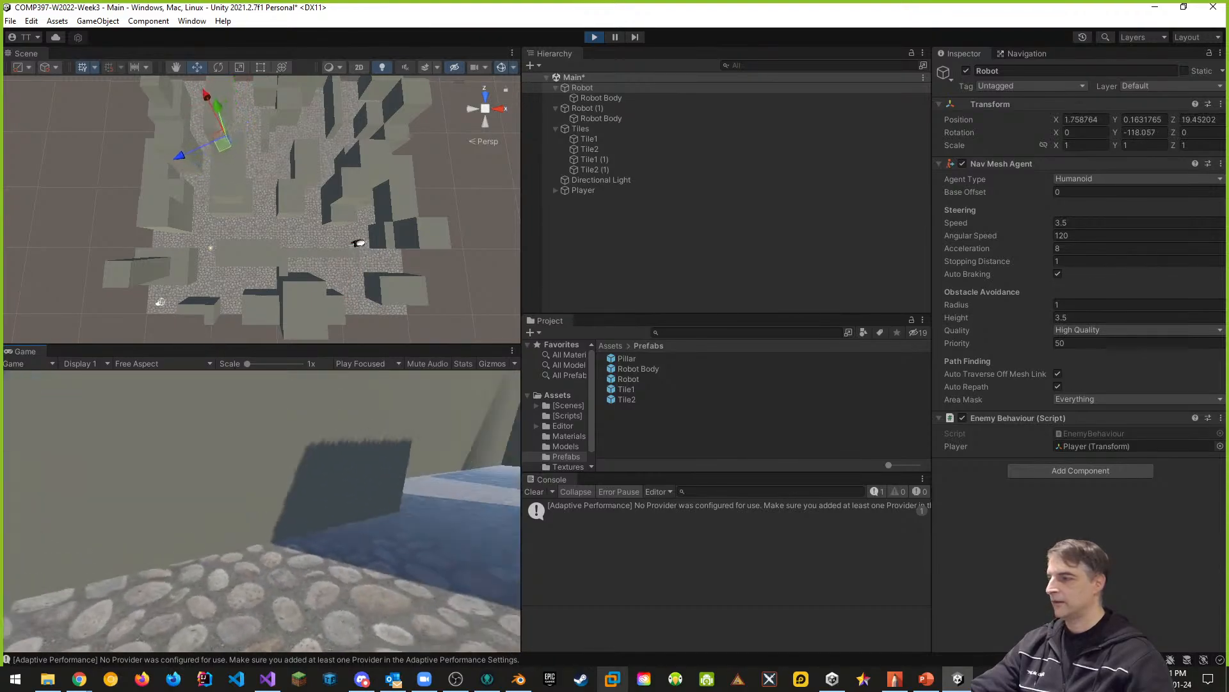
{"action": "key", "text": "w"}
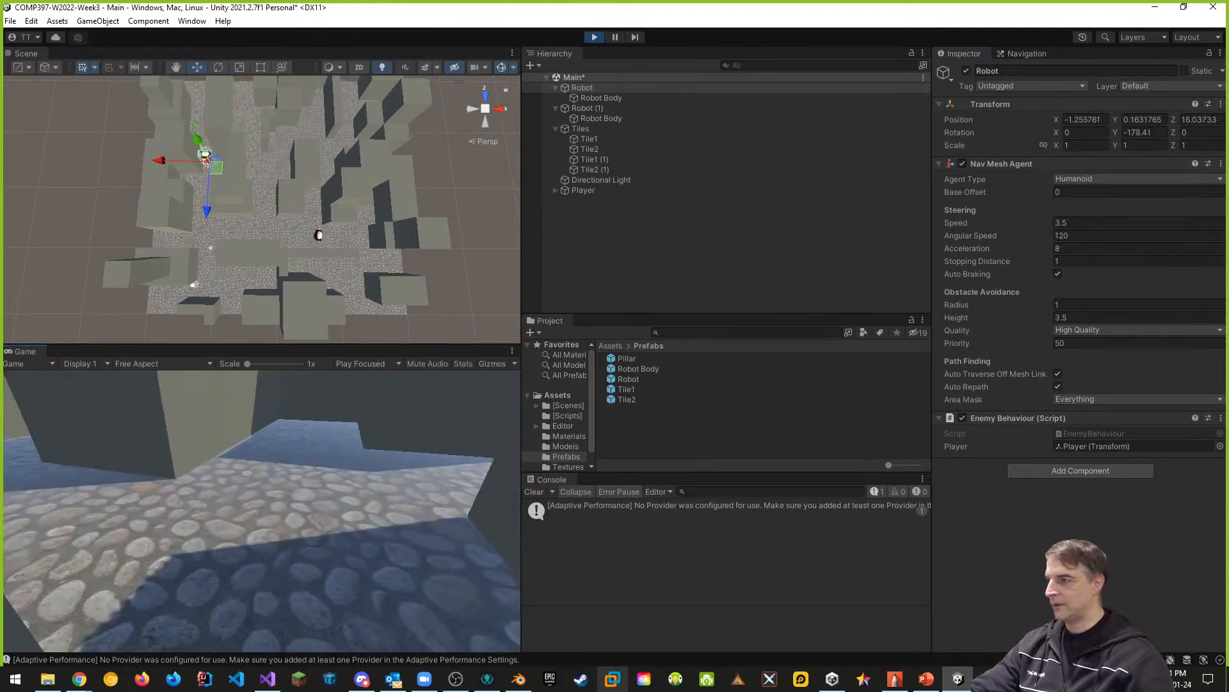
{"action": "key", "text": "a"}
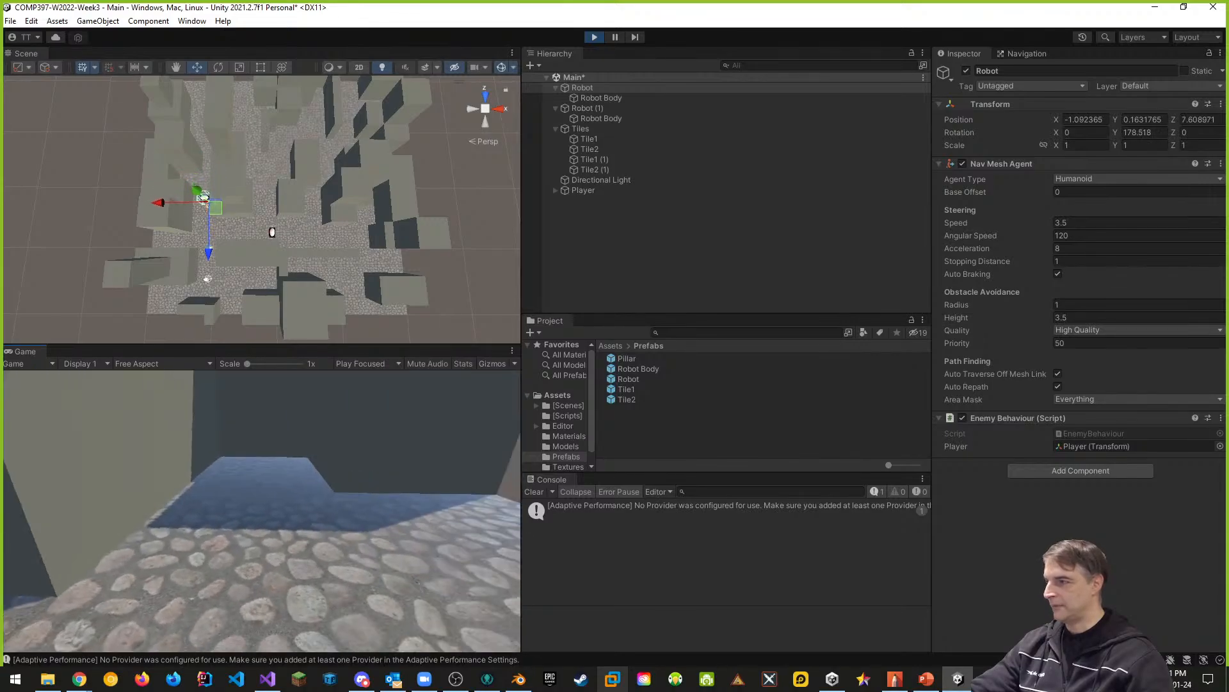
{"action": "key", "text": "w"}
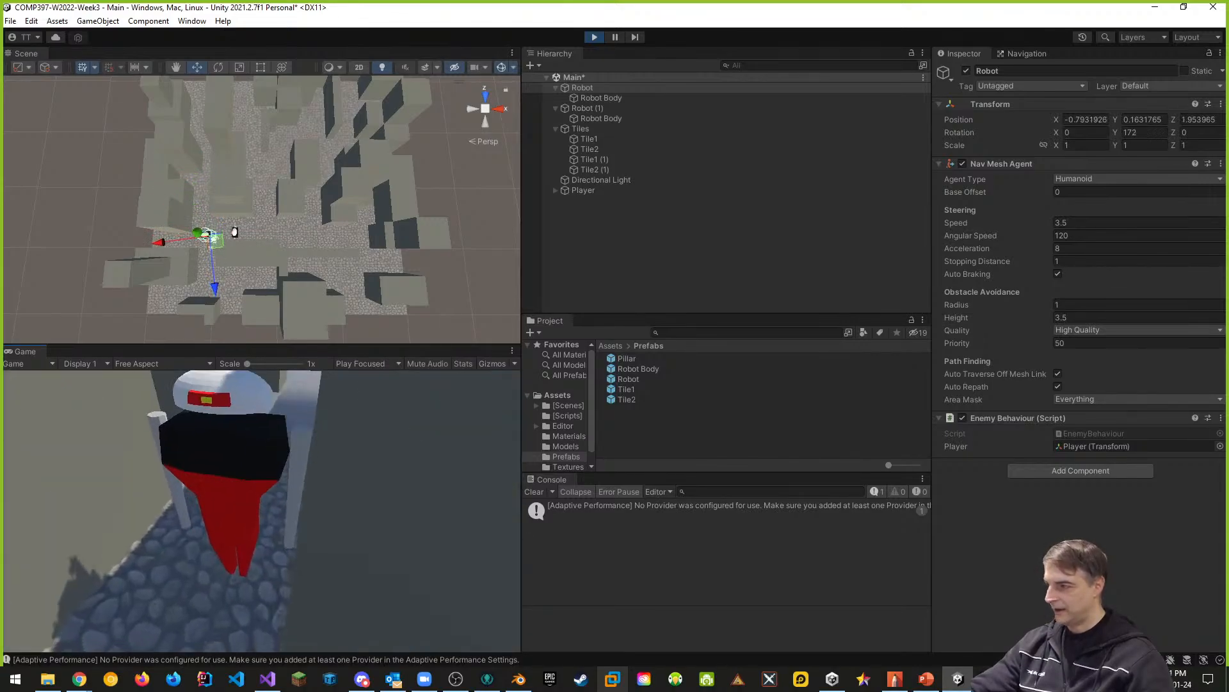
{"action": "key", "text": "w"}
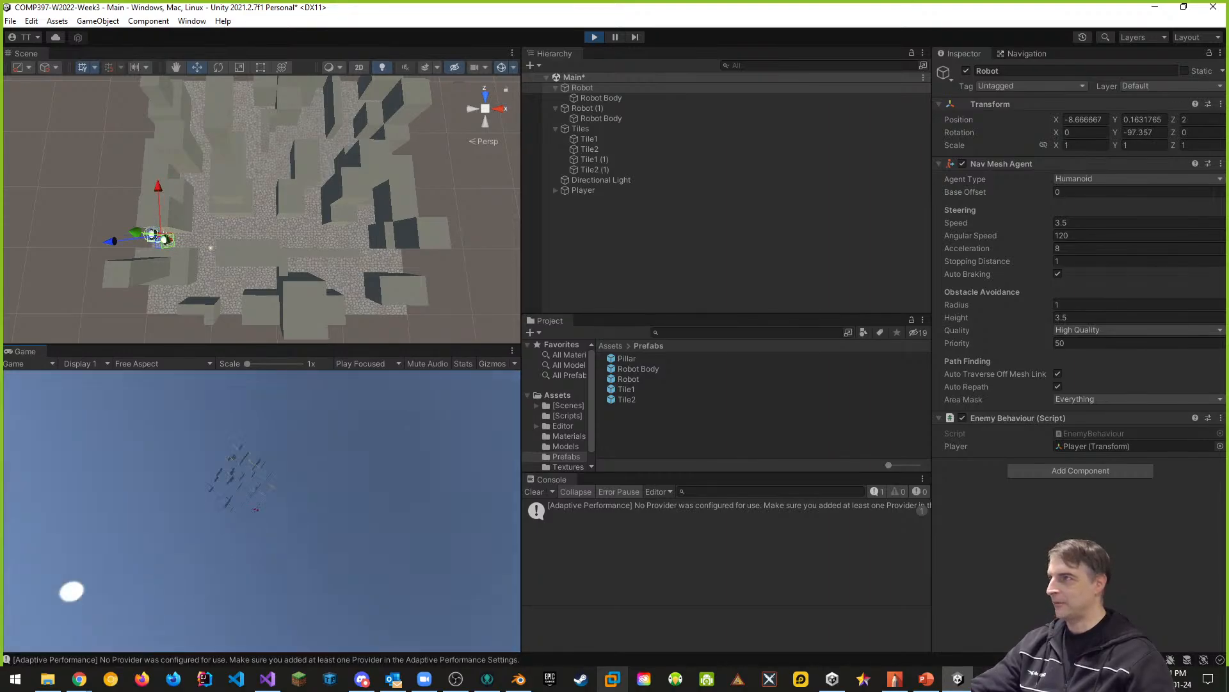
{"action": "key", "text": "Escape"}
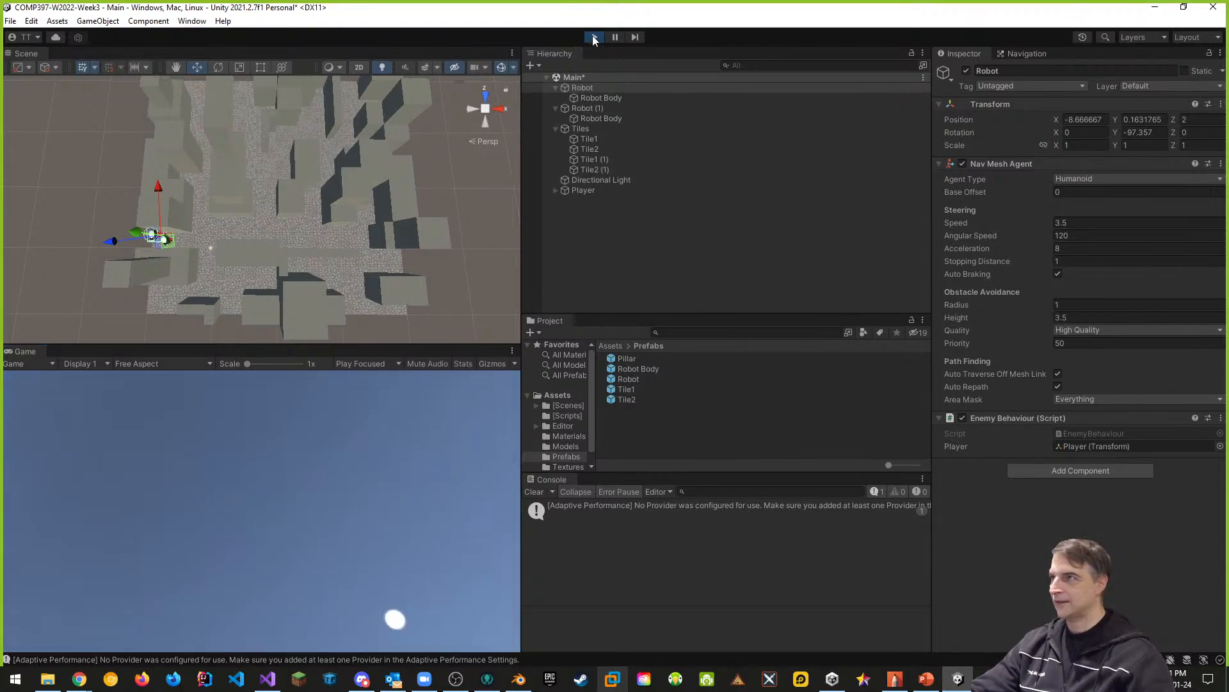
{"action": "left_click", "coordinate": [595, 37]}
- Run a second play test, walking the player toward the approaching robots to check how close they stop, and end it
{"action": "left_click", "coordinate": [595, 37]}
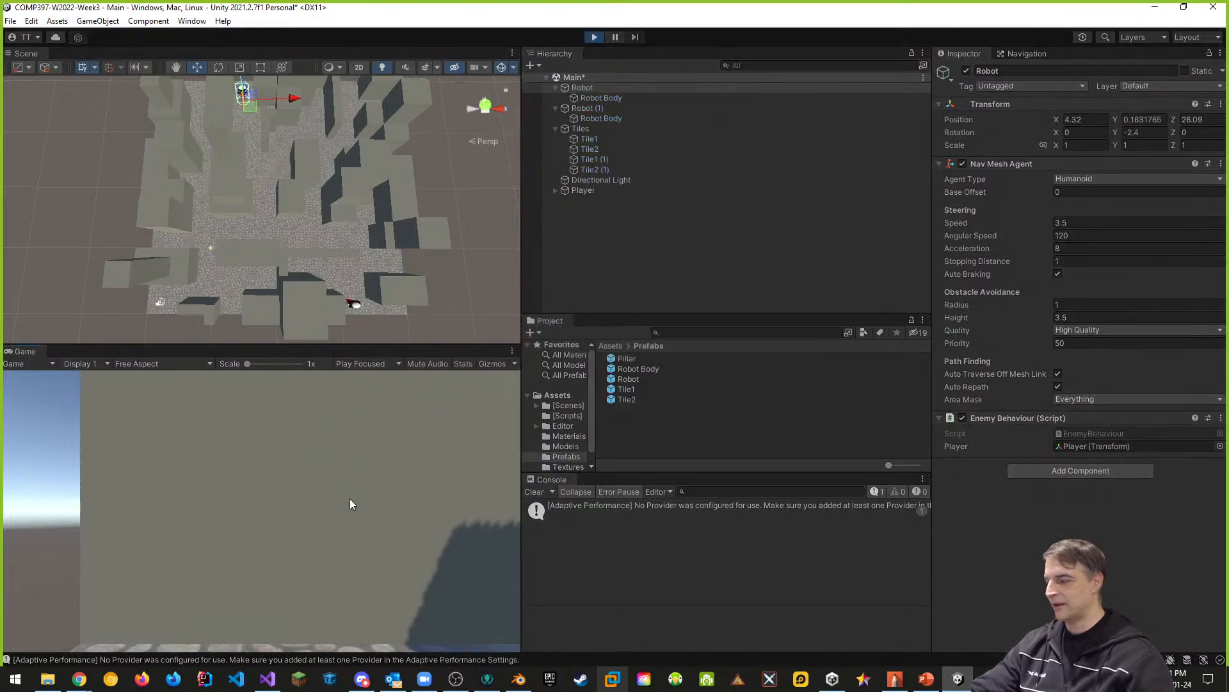
{"action": "left_click", "coordinate": [375, 396]}
{"action": "key", "text": "w"}
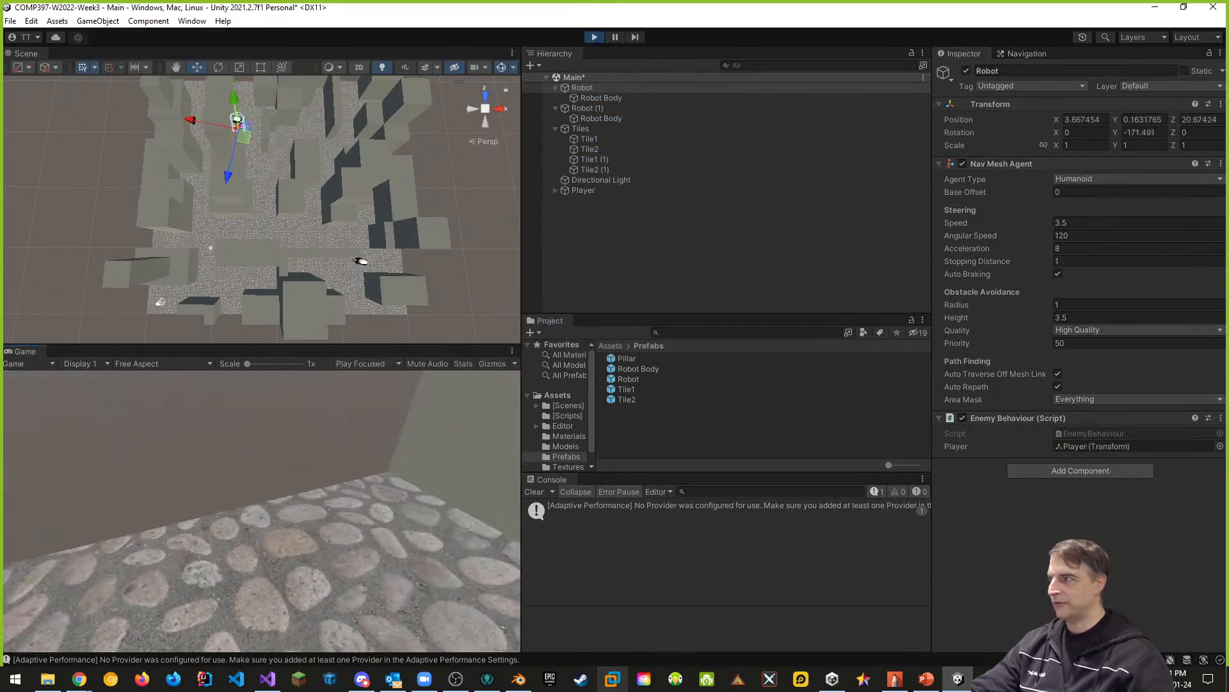
{"action": "key", "text": "w"}
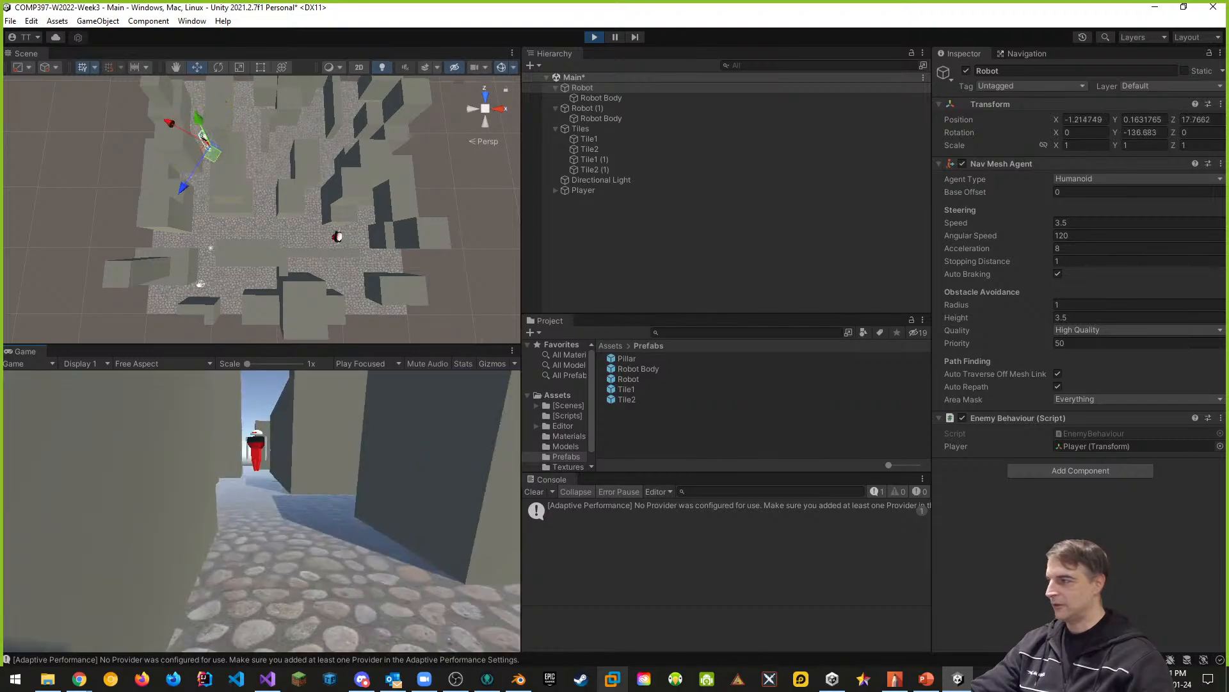
{"action": "key", "text": "w"}
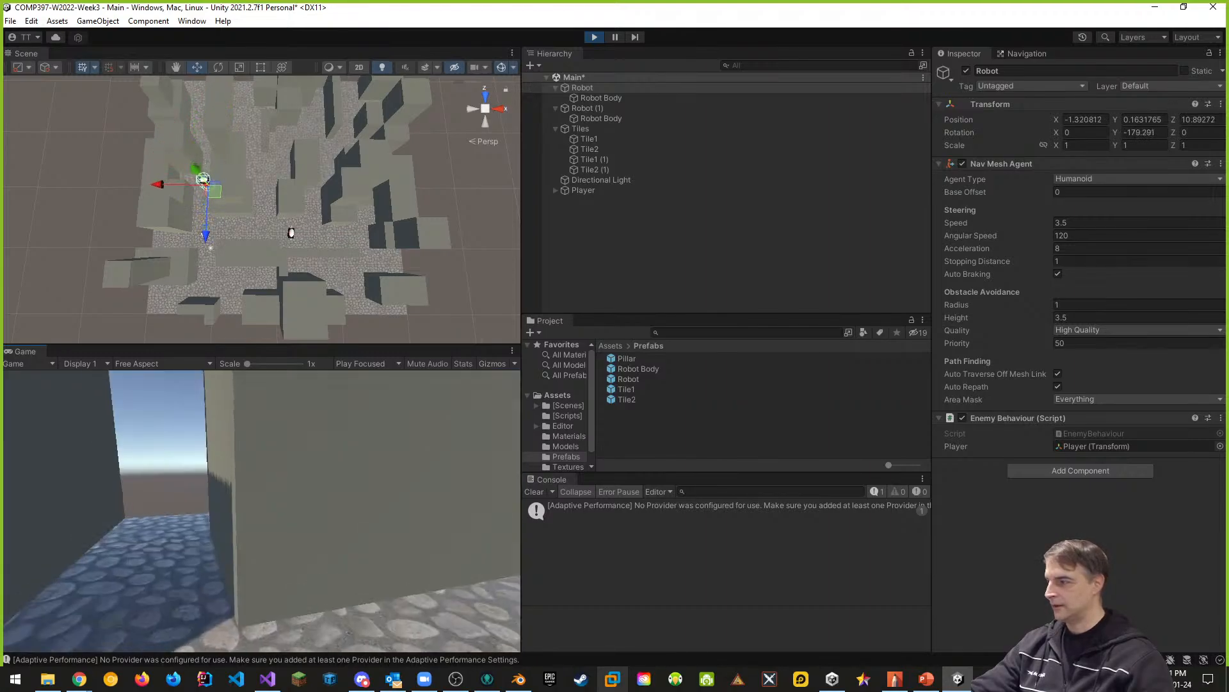
{"action": "key", "text": "w"}
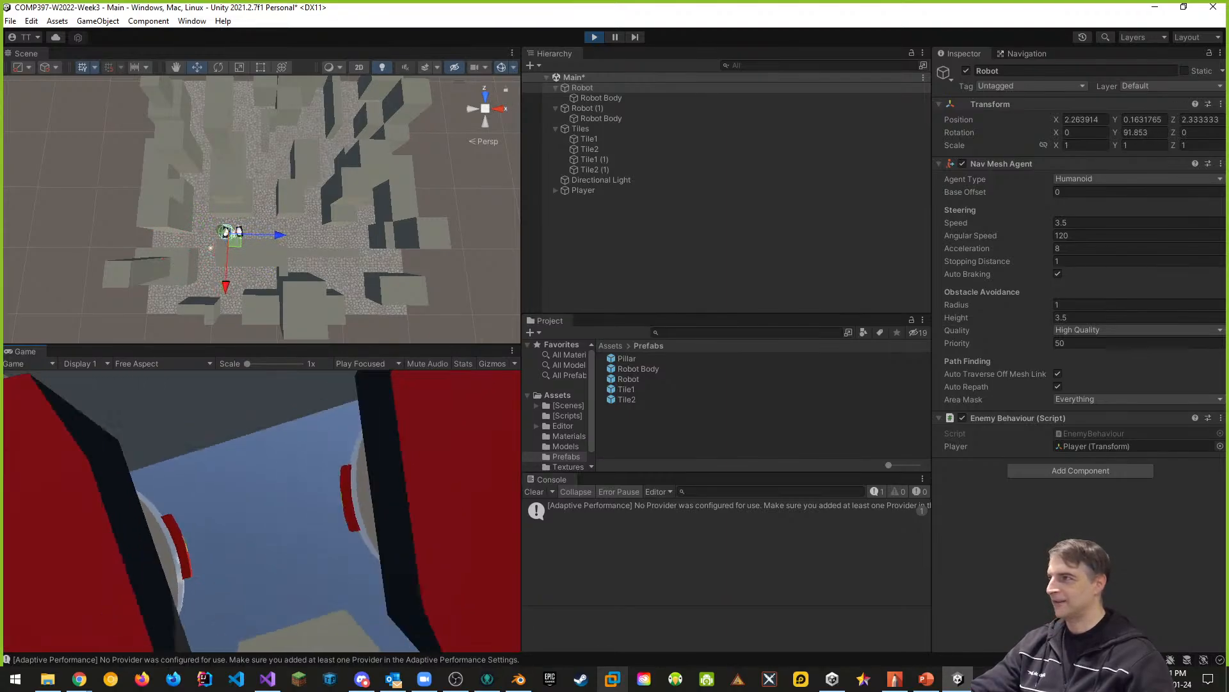
{"action": "key", "text": "Escape"}
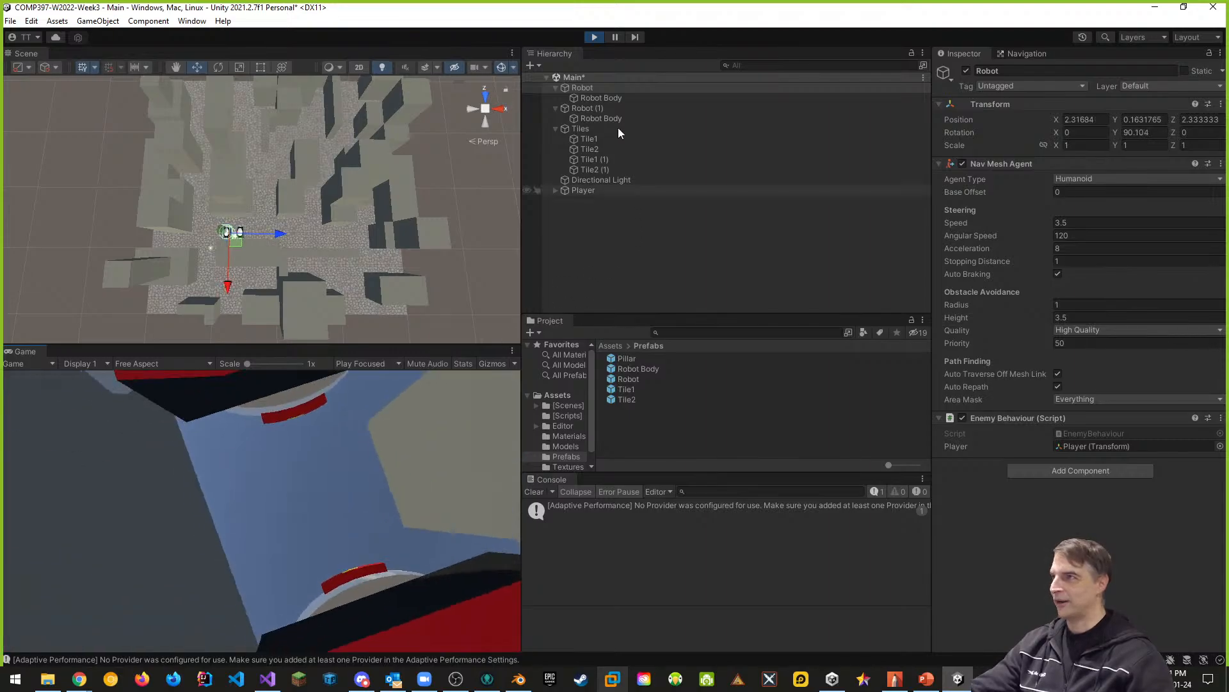
{"action": "left_click", "coordinate": [593, 38]}
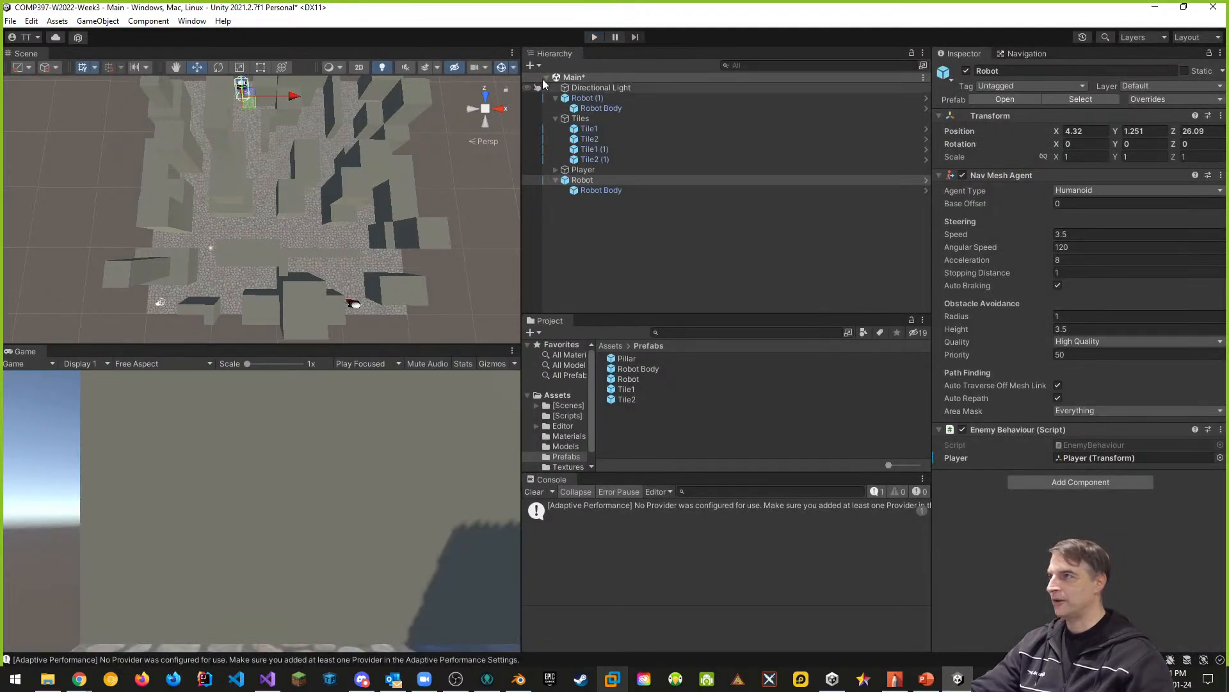
- Start another play test and lead both robots on a chase through the city streets with the player
{"action": "left_click", "coordinate": [594, 37]}
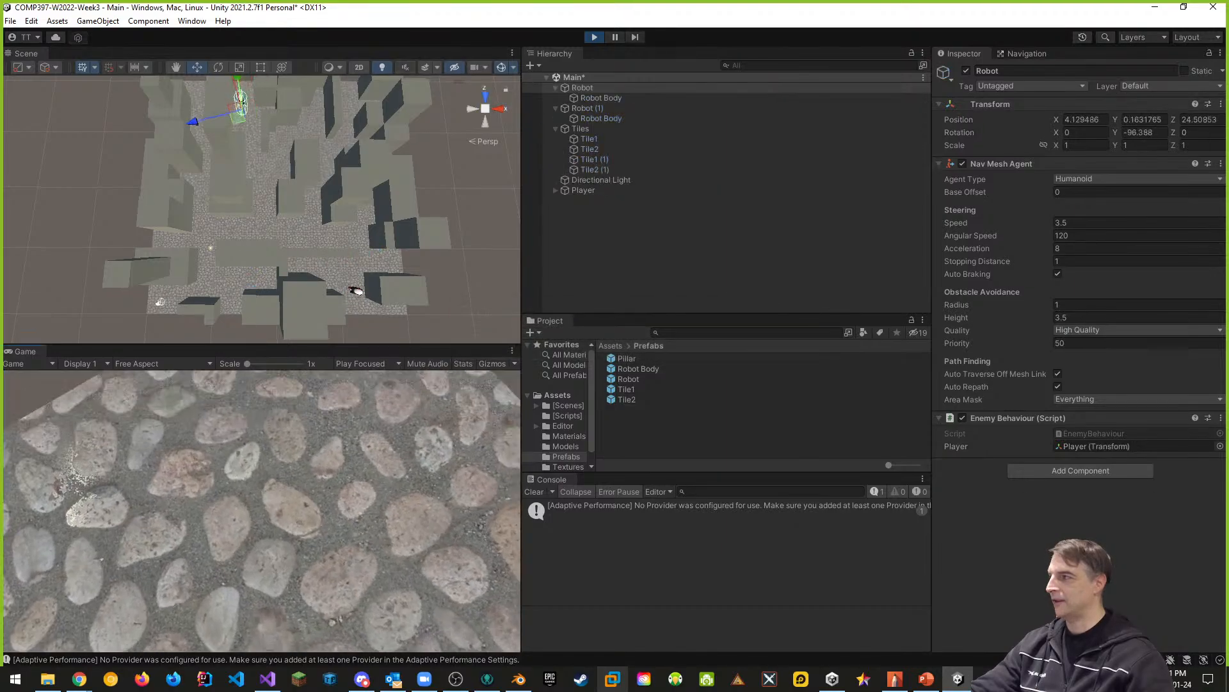
{"action": "key", "text": "w"}
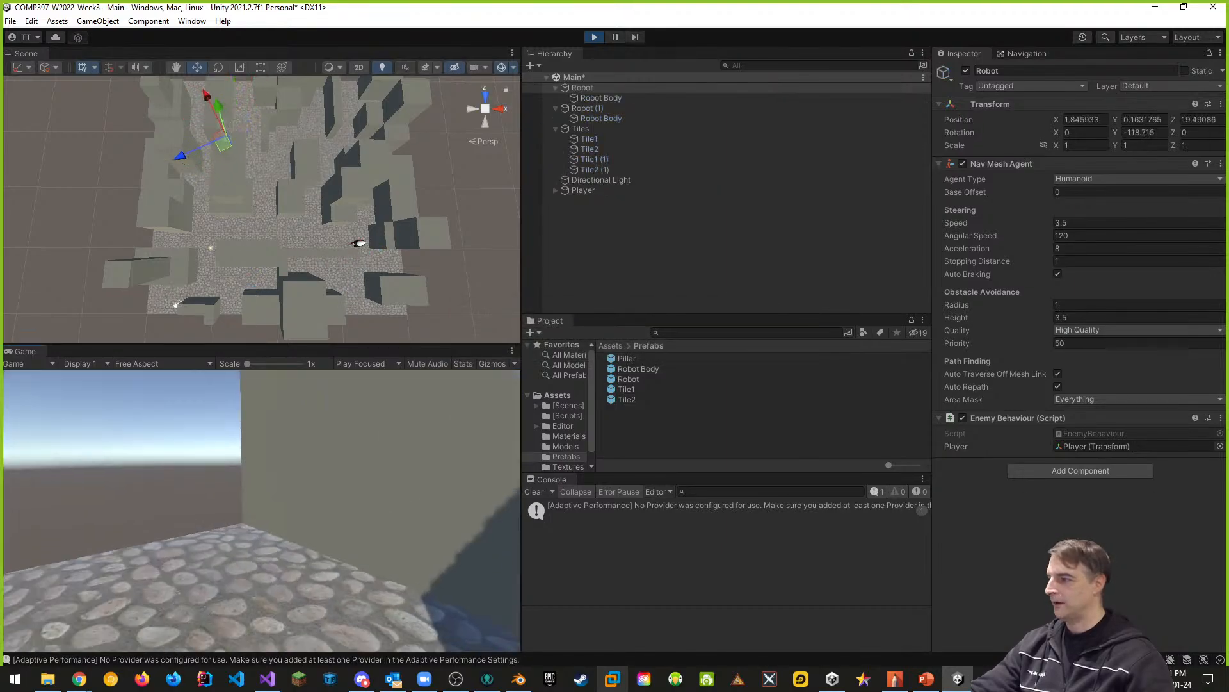
{"action": "key", "text": "w"}
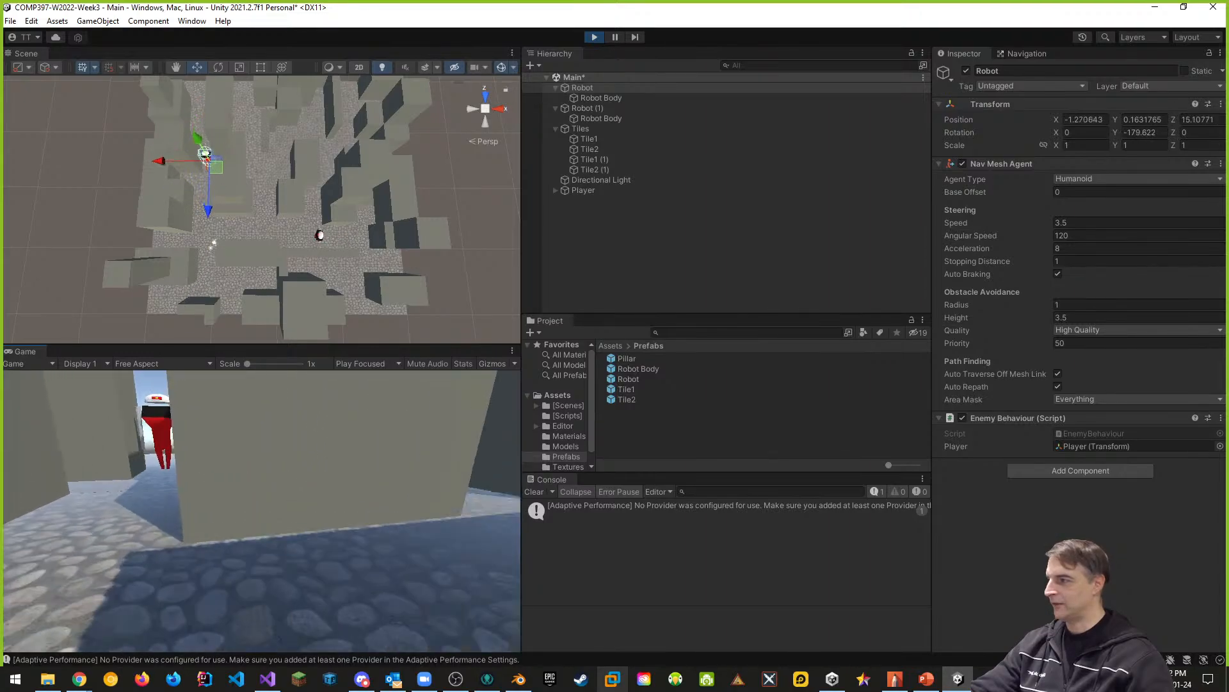
{"action": "key", "text": "w"}
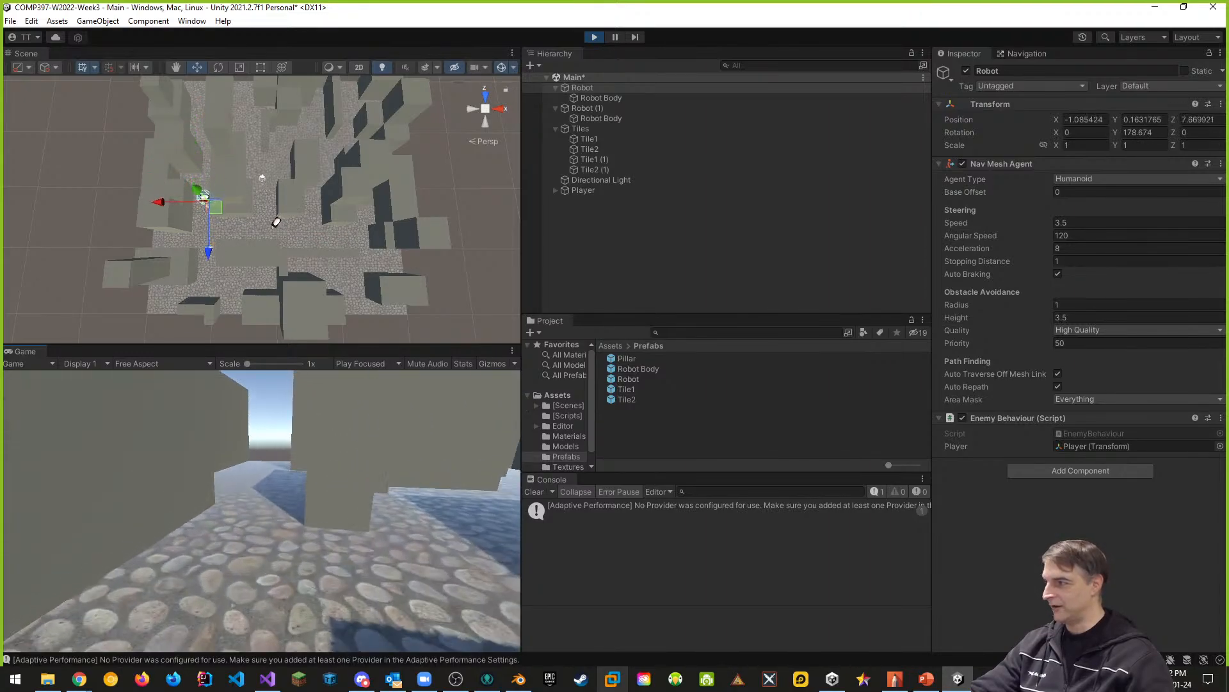
{"action": "key", "text": "w"}
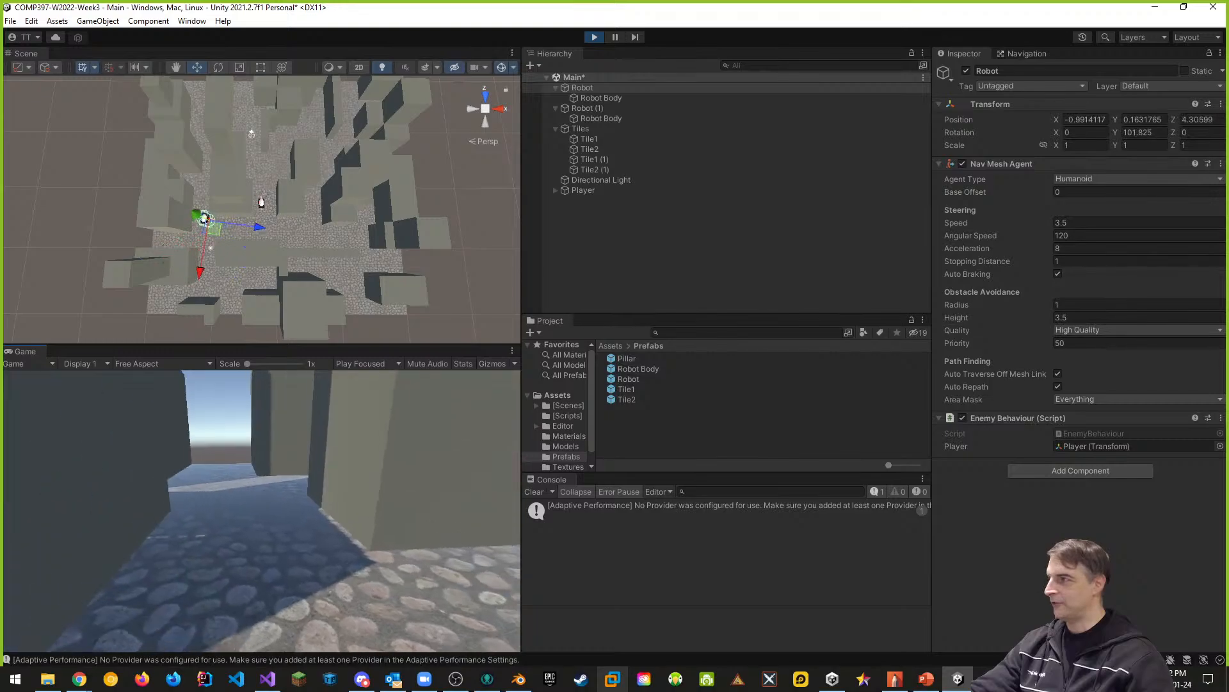
{"action": "key", "text": "w"}
{"action": "key", "text": "w"}
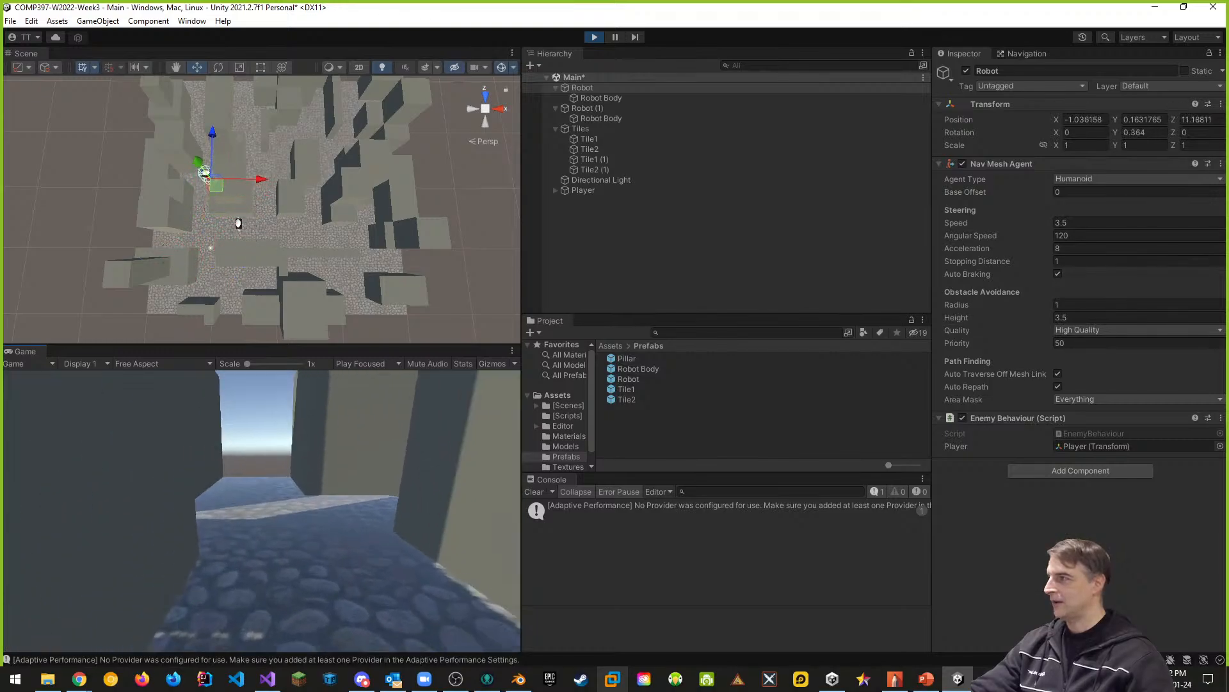
{"action": "key", "text": "w"}
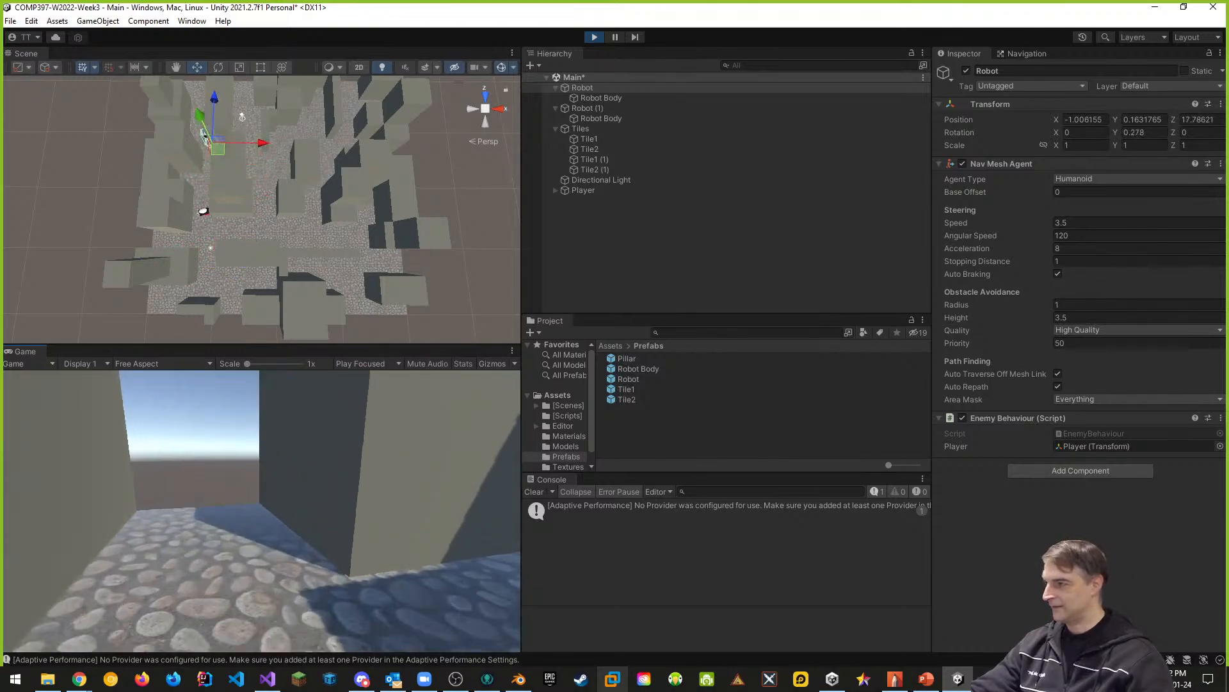
{"action": "key", "text": "w"}
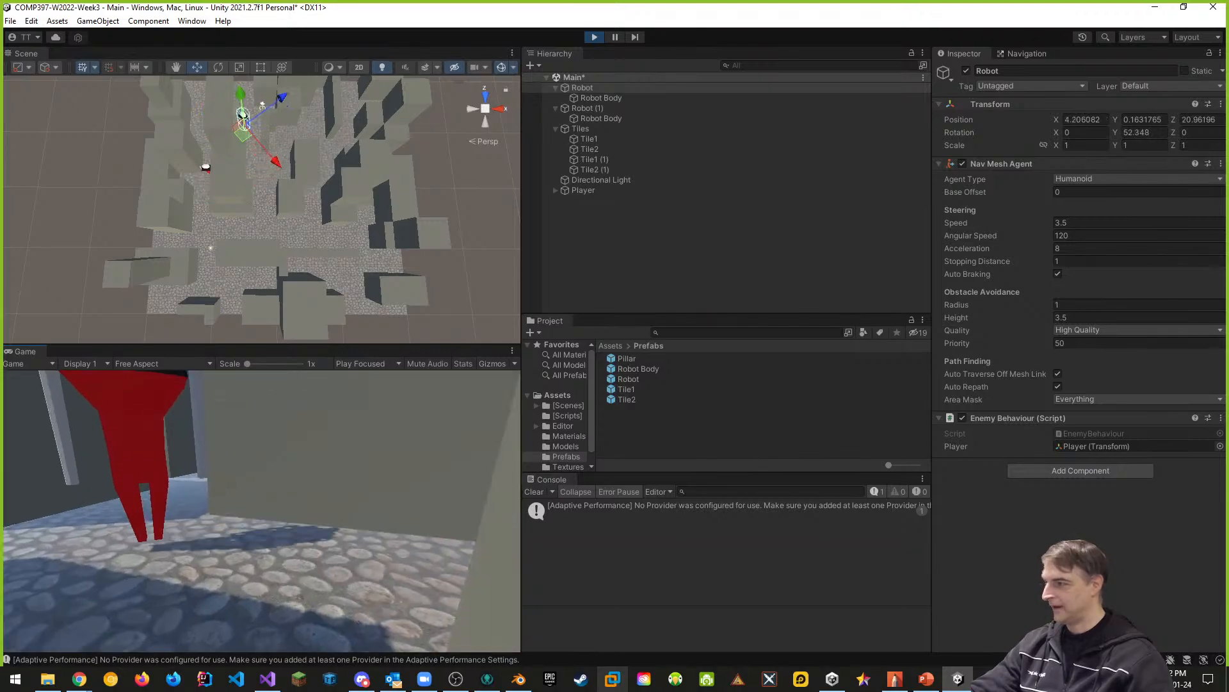
- Keep jumping and running the player around the city blocks to check that both robots follow, and end the play test
{"action": "key", "text": "w"}
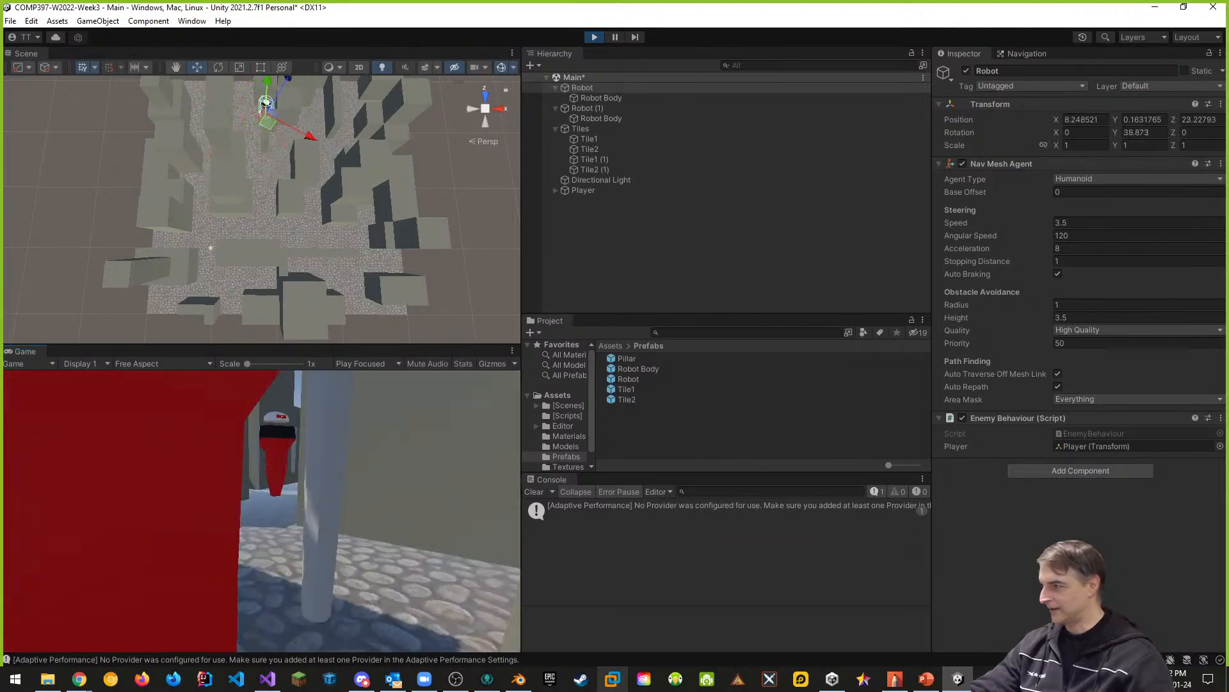
{"action": "key", "text": "space"}
{"action": "key", "text": "w"}
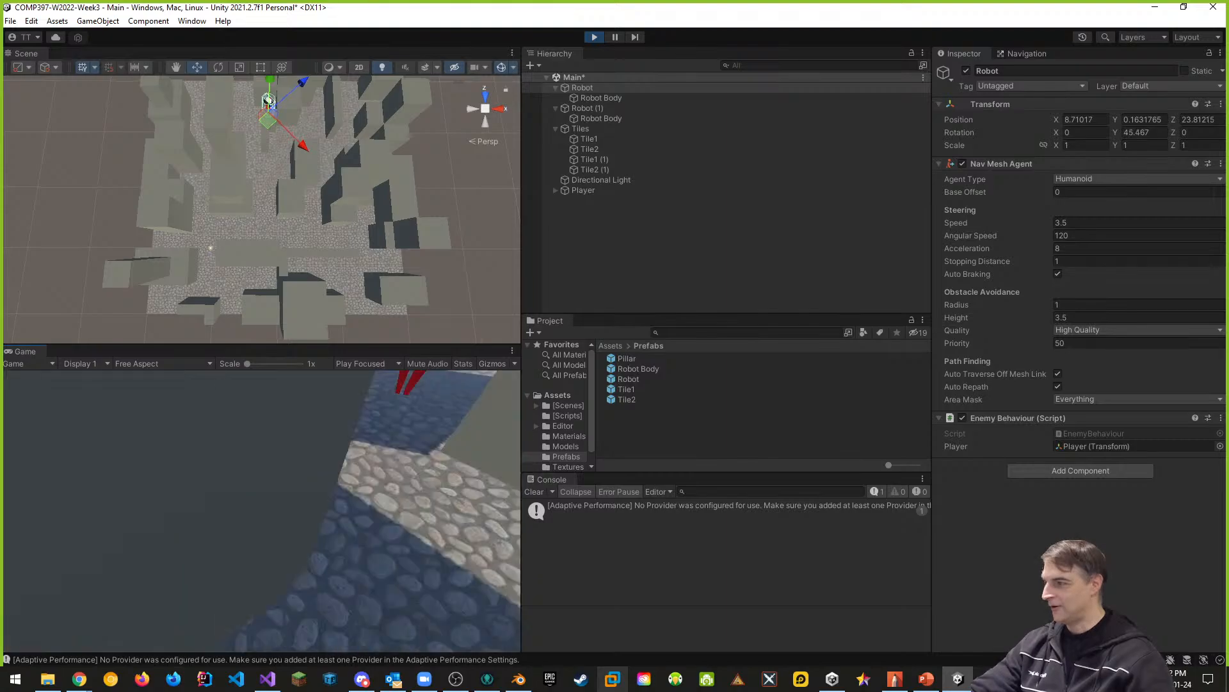
{"action": "key", "text": "space"}
{"action": "key", "text": "w"}
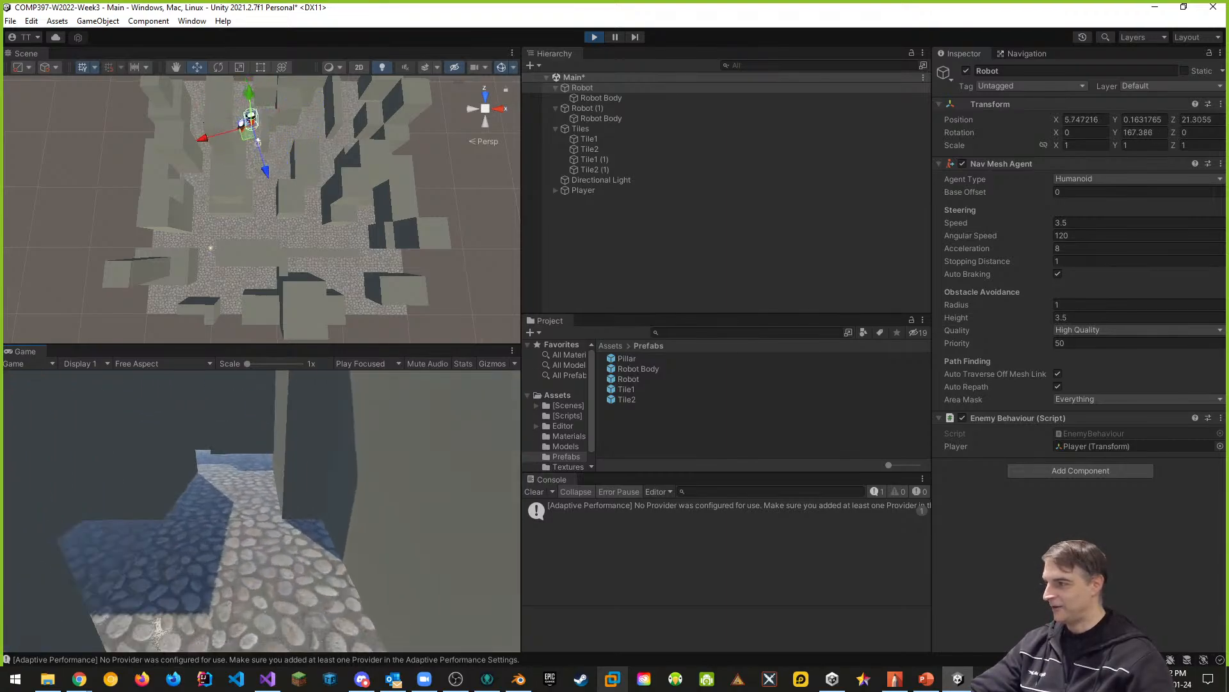
{"action": "key", "text": "w"}
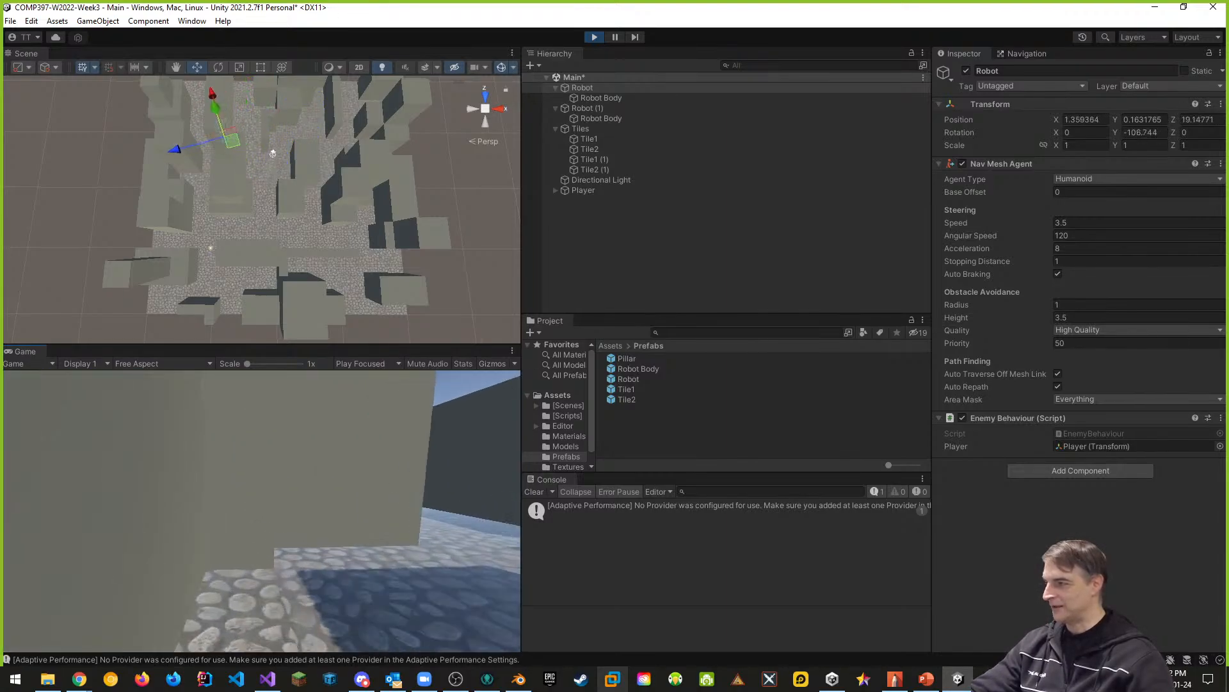
{"action": "key", "text": "w"}
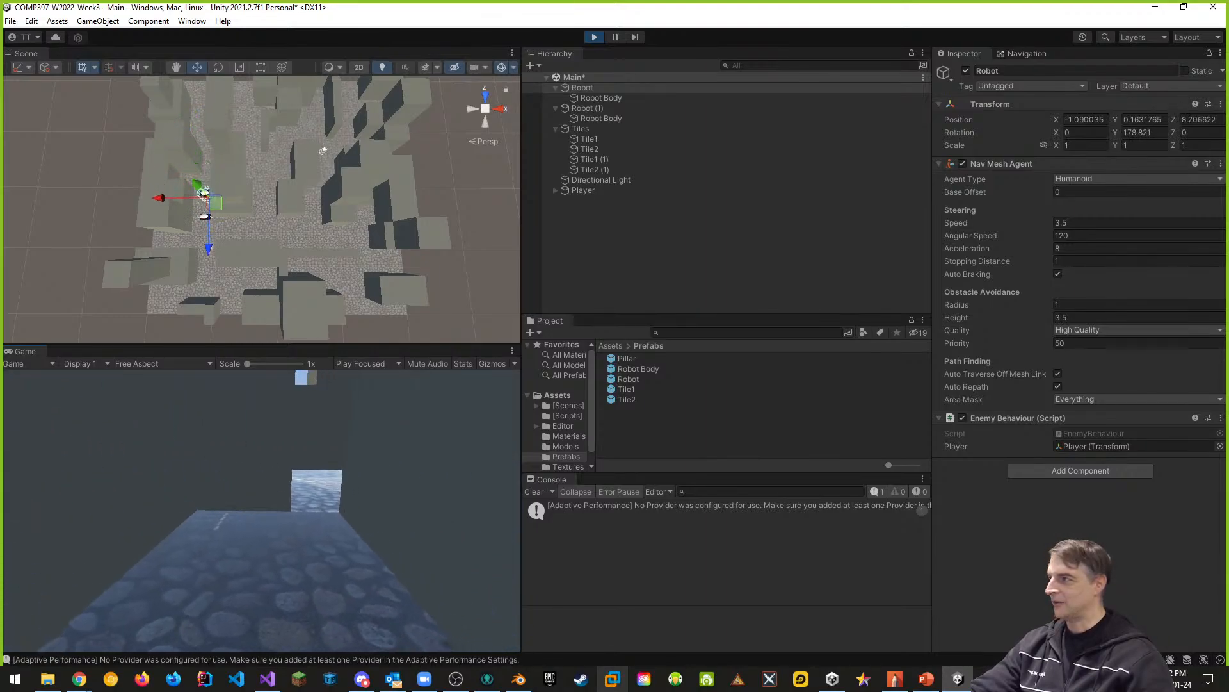
{"action": "key", "text": "w"}
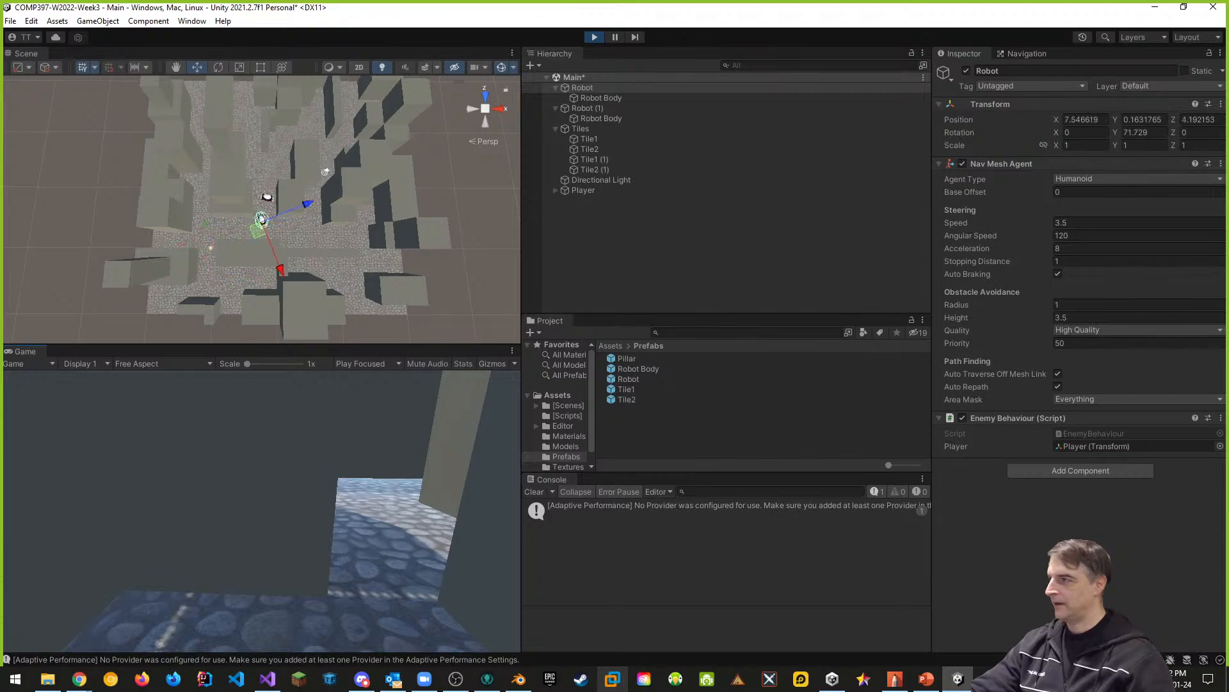
{"action": "key", "text": "w"}
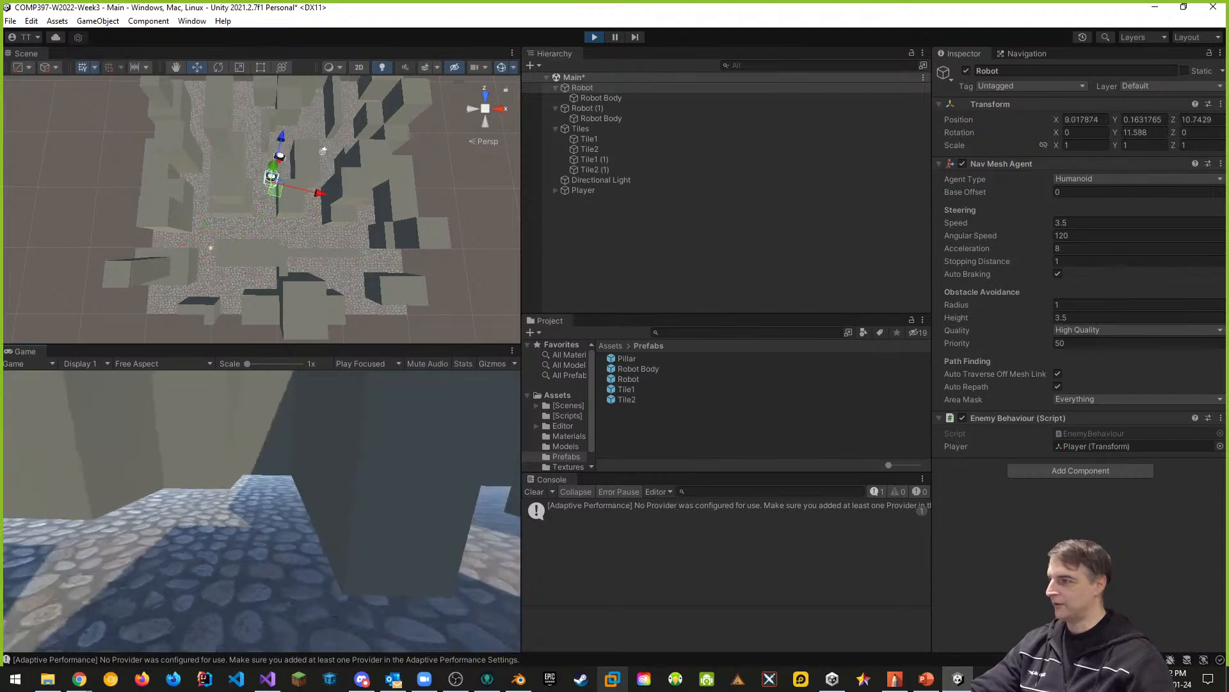
{"action": "key", "text": "w"}
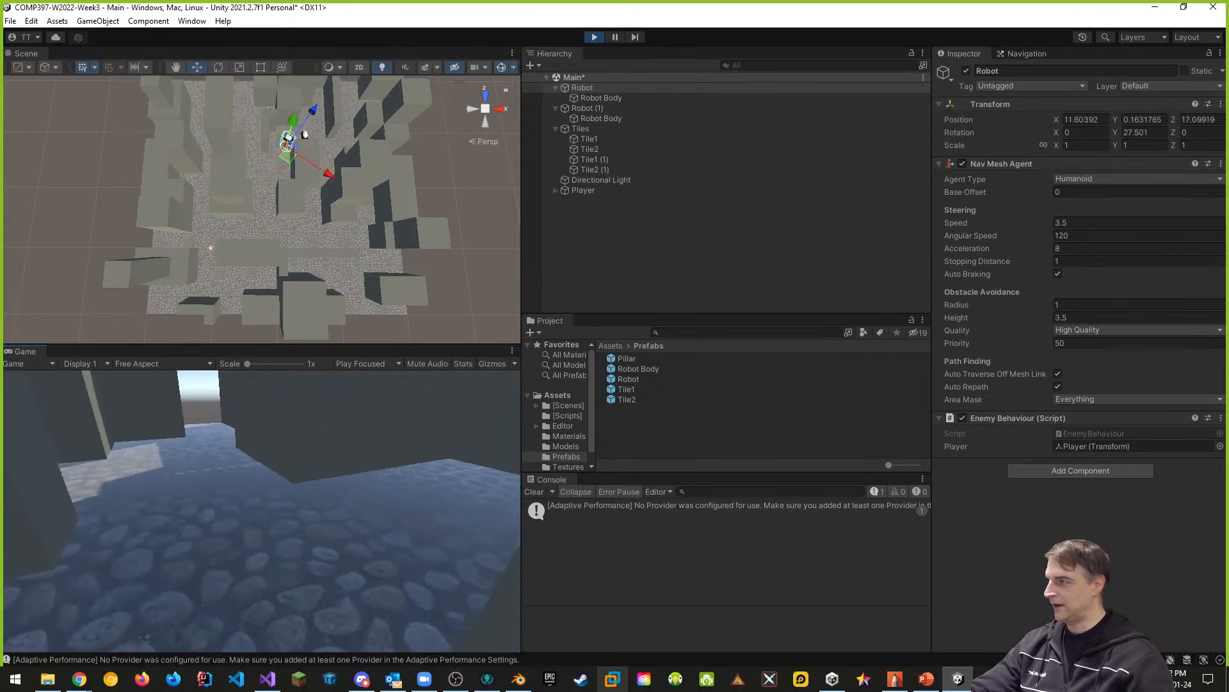
{"action": "key", "text": "w"}
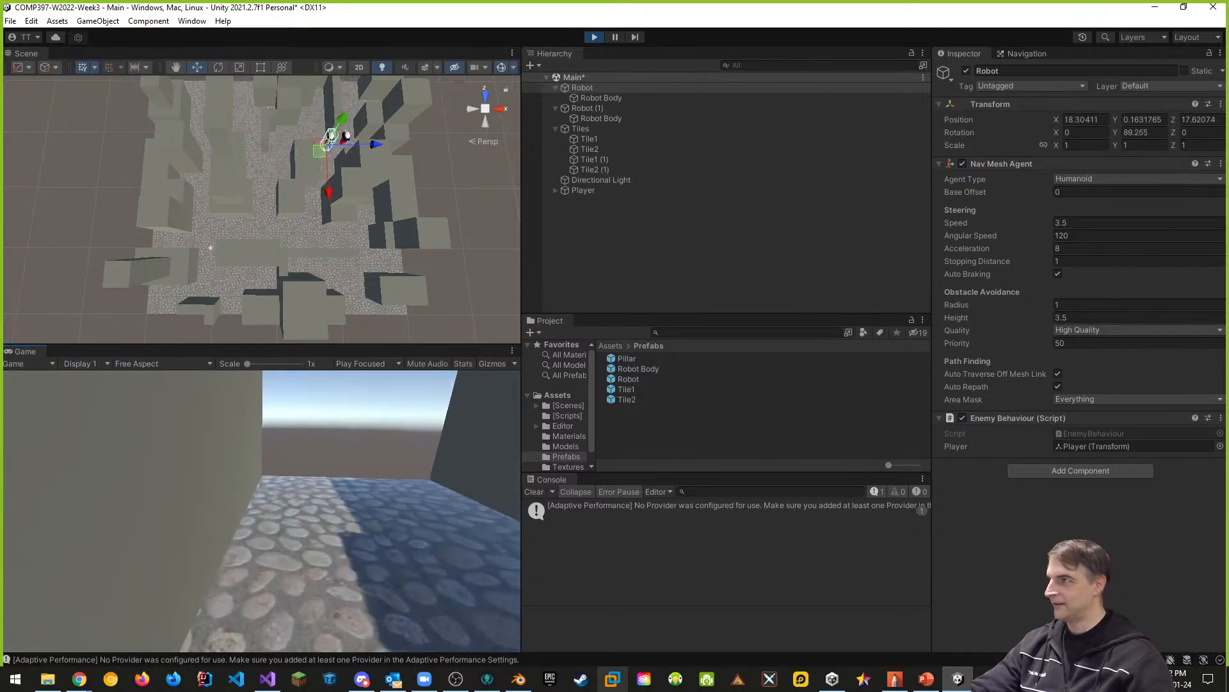
{"action": "key", "text": "w"}
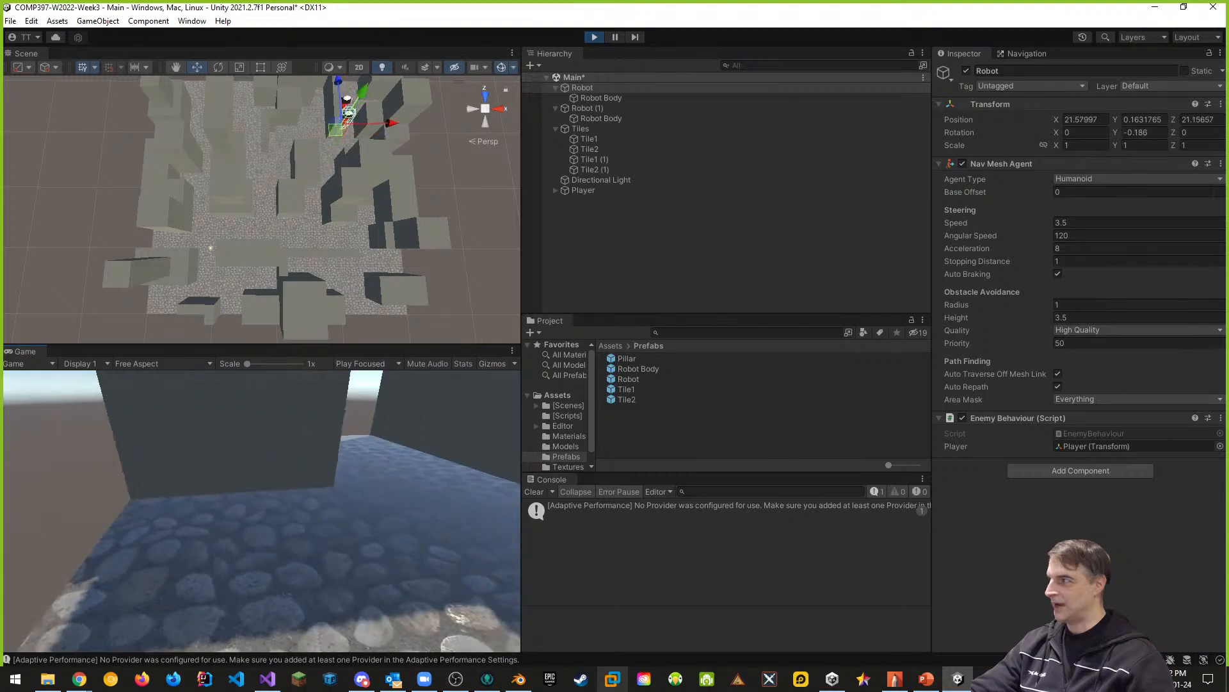
{"action": "key", "text": "w"}
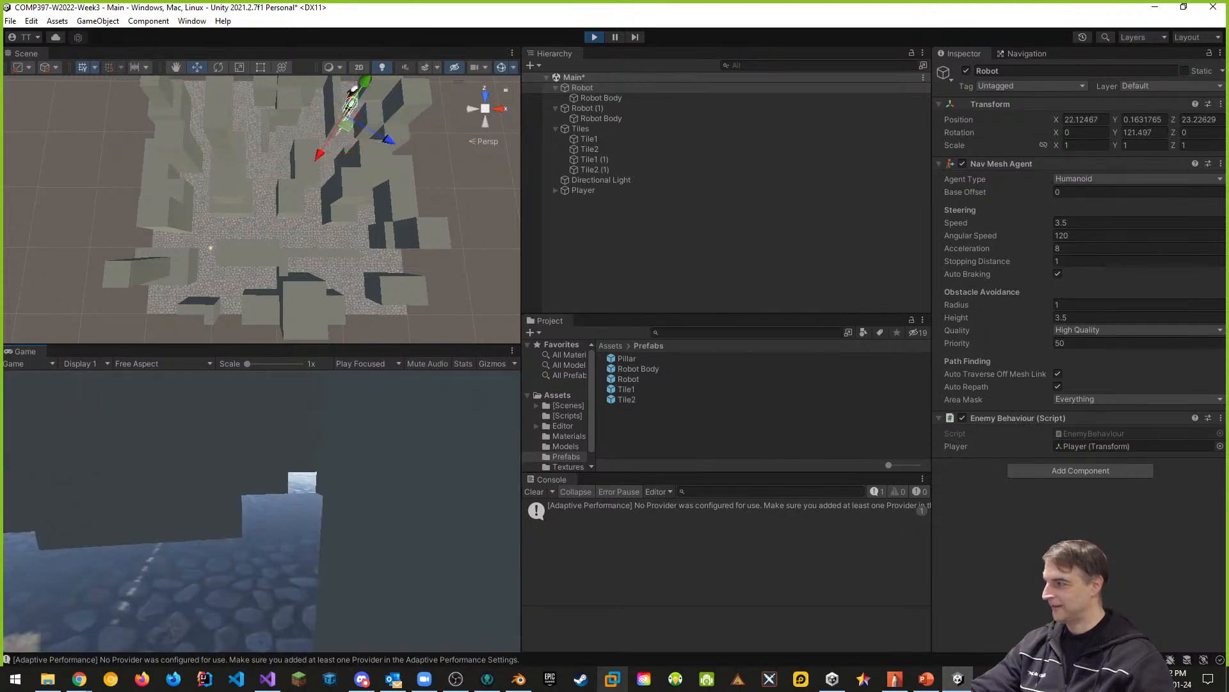
{"action": "key", "text": "w"}
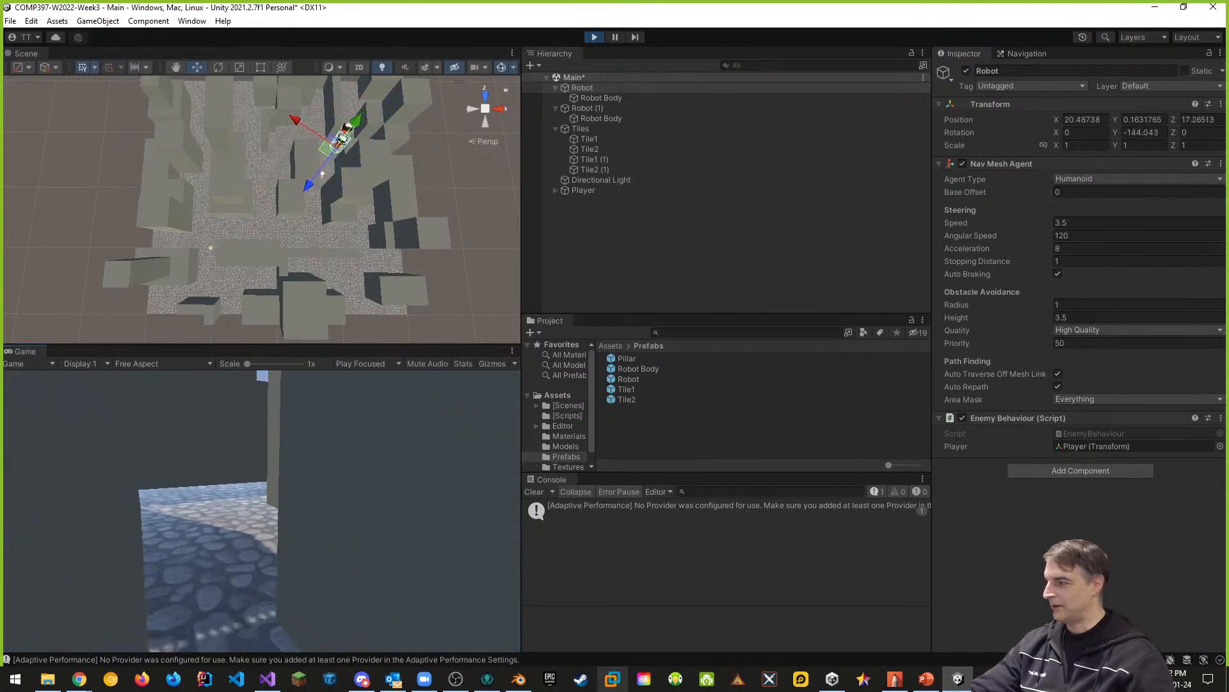
{"action": "key", "text": "w"}
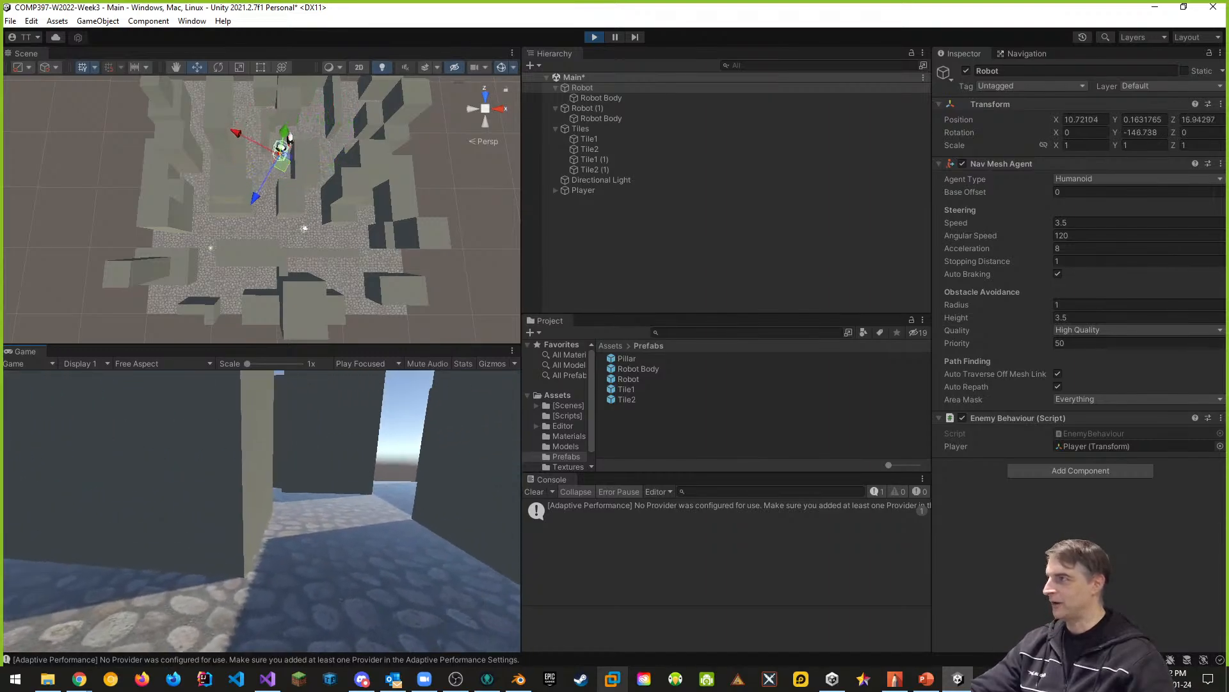
{"action": "key", "text": "w"}
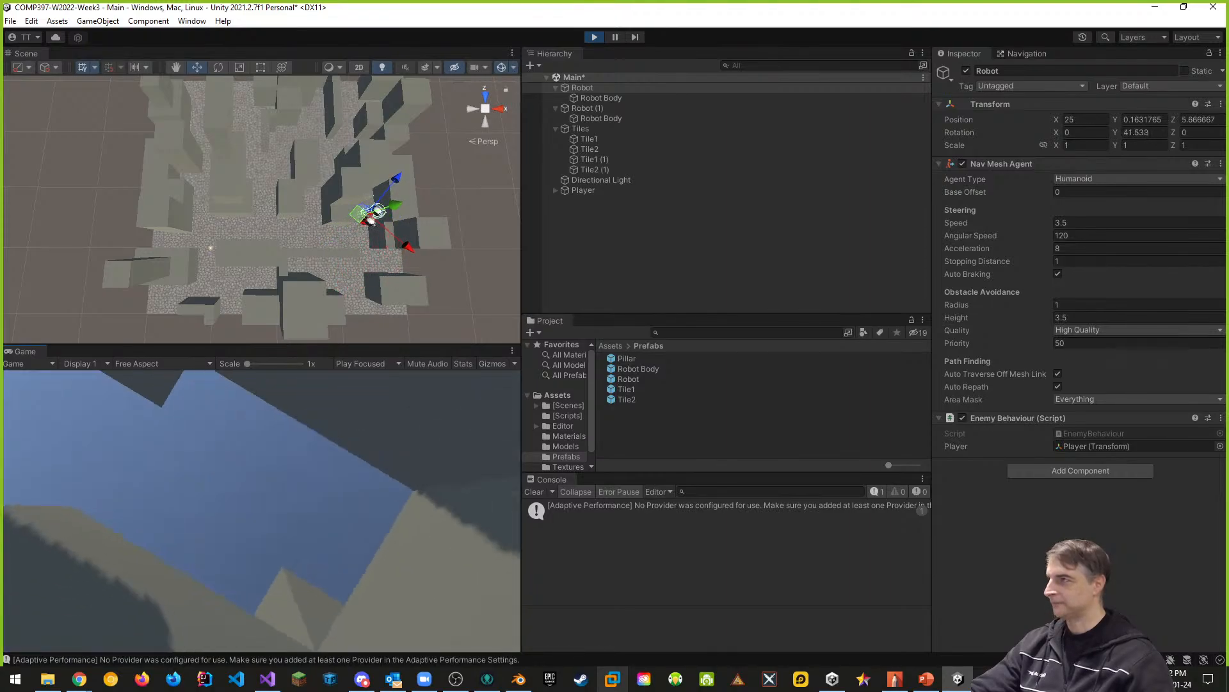
{"action": "left_click", "coordinate": [602, 36]}
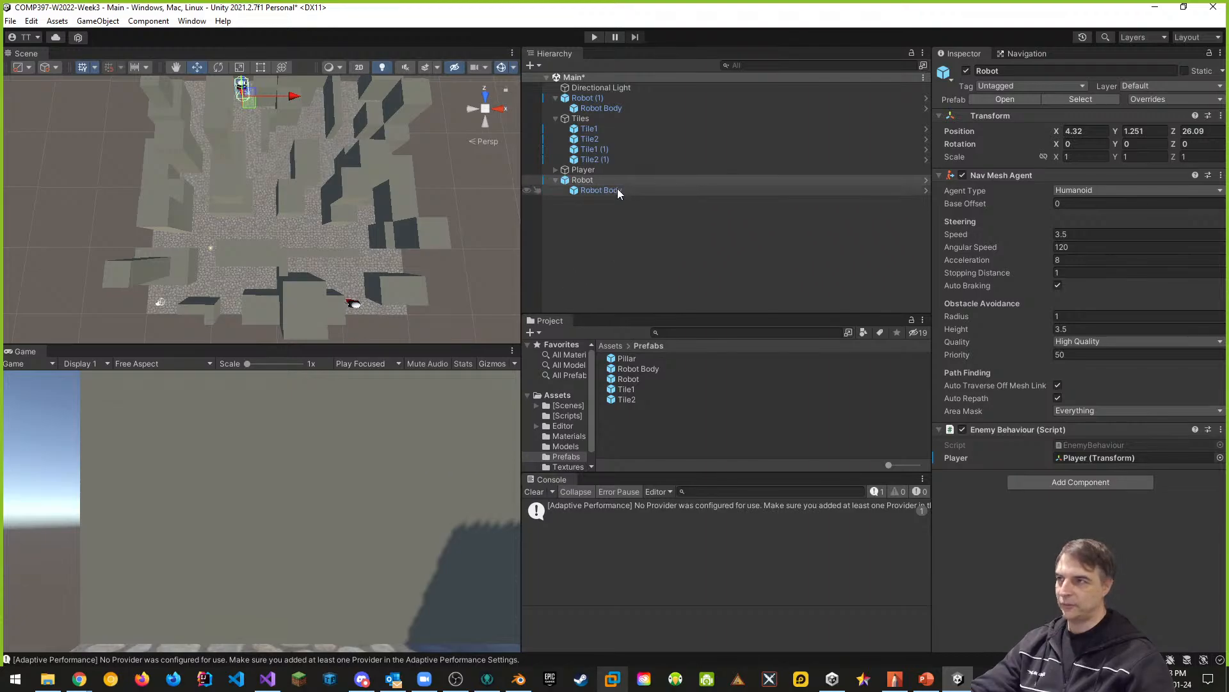
- Compare the components on the original Robot parent object with those on its Robot Body child
{"action": "left_click", "coordinate": [583, 182]}
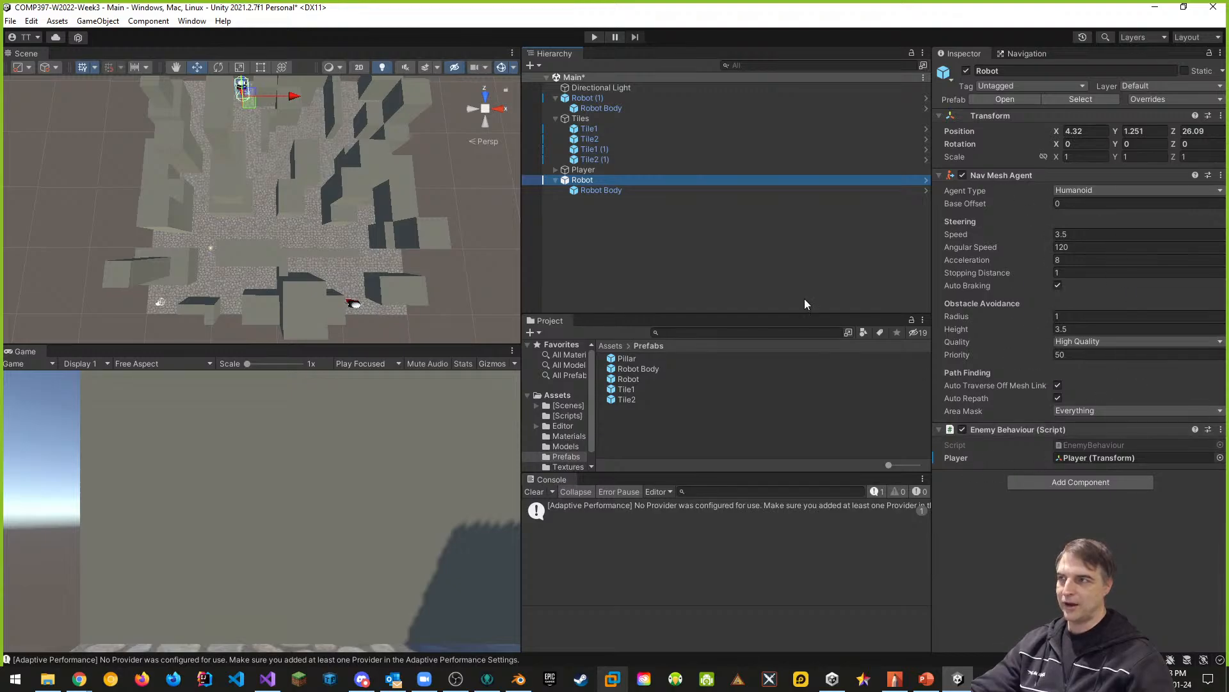
{"action": "left_click", "coordinate": [590, 190]}
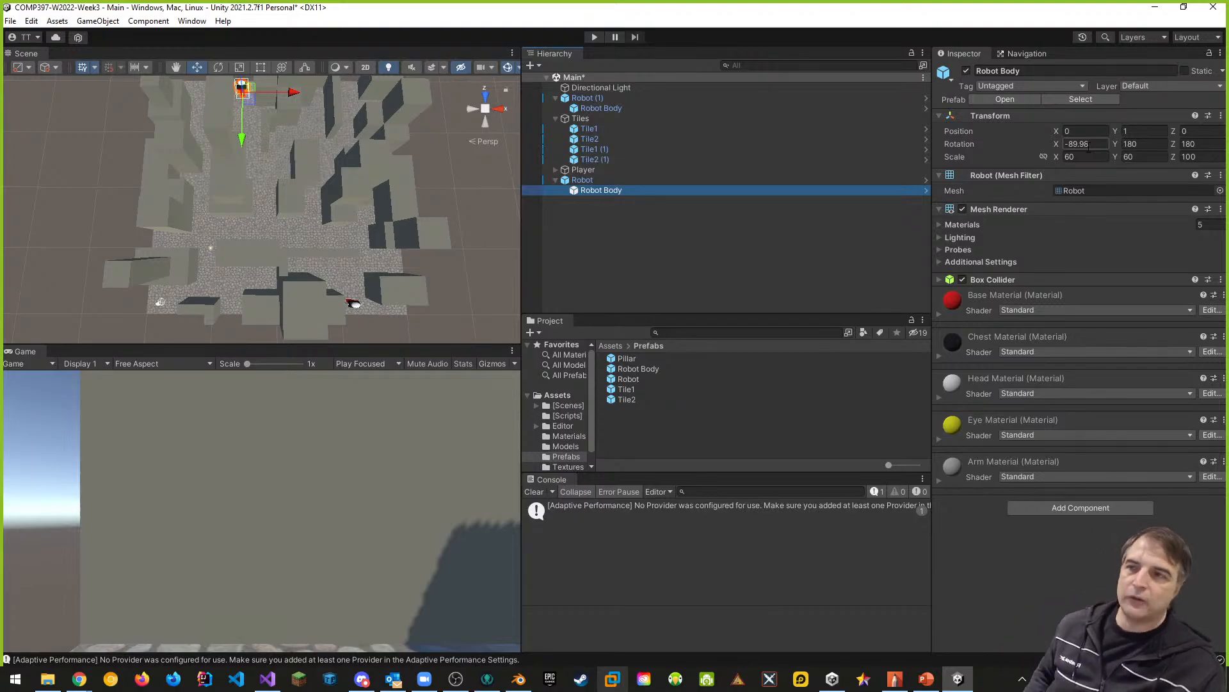
{"action": "left_click", "coordinate": [593, 182]}
{"action": "left_click", "coordinate": [612, 191]}
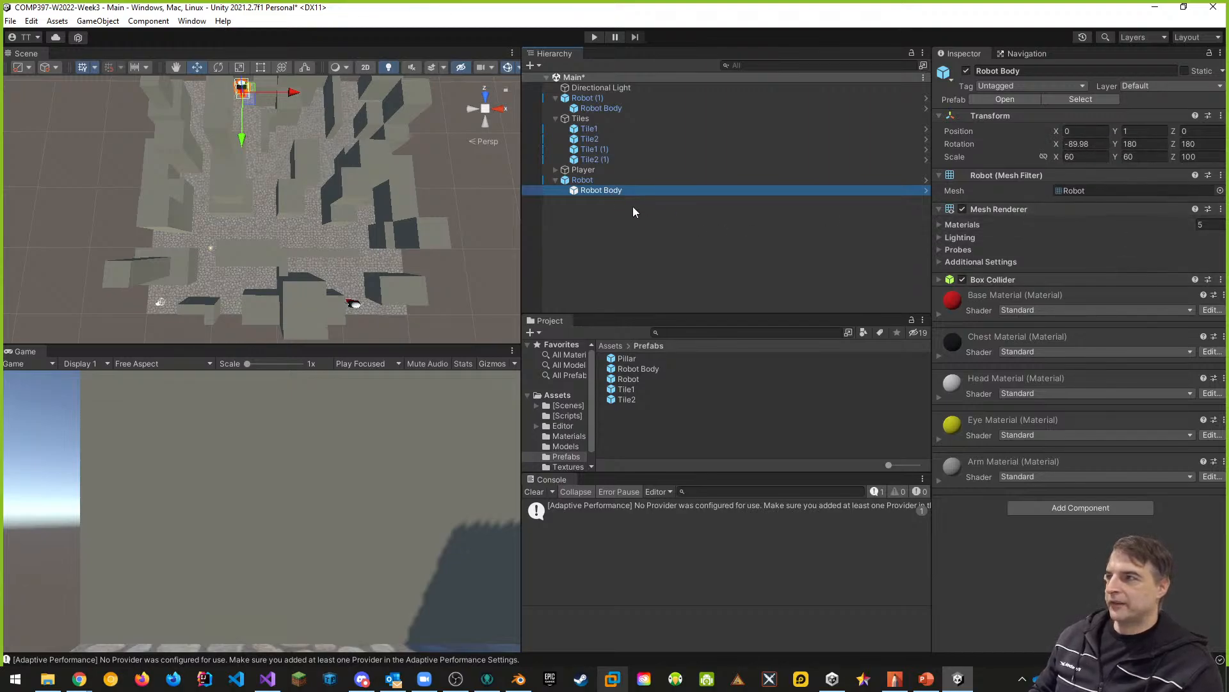
{"action": "left_click", "coordinate": [582, 181]}
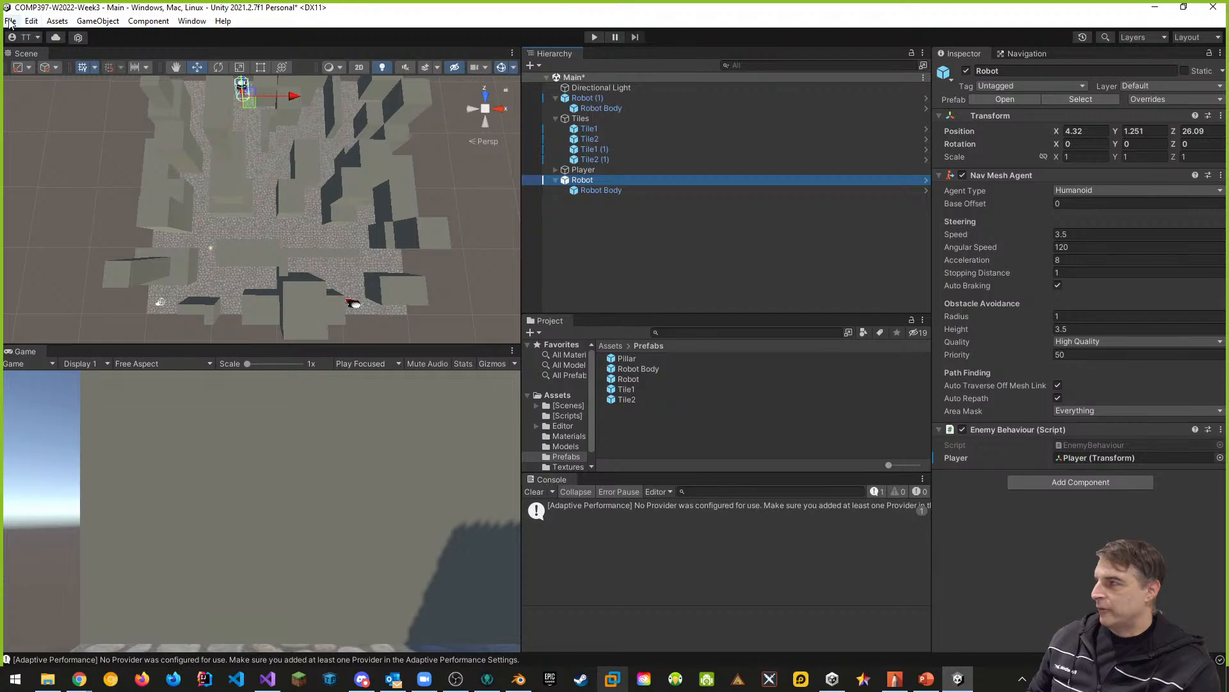
- Open the Project Settings and examine the Graphics tier settings and built-in shader settings
{"action": "left_click", "coordinate": [32, 22]}
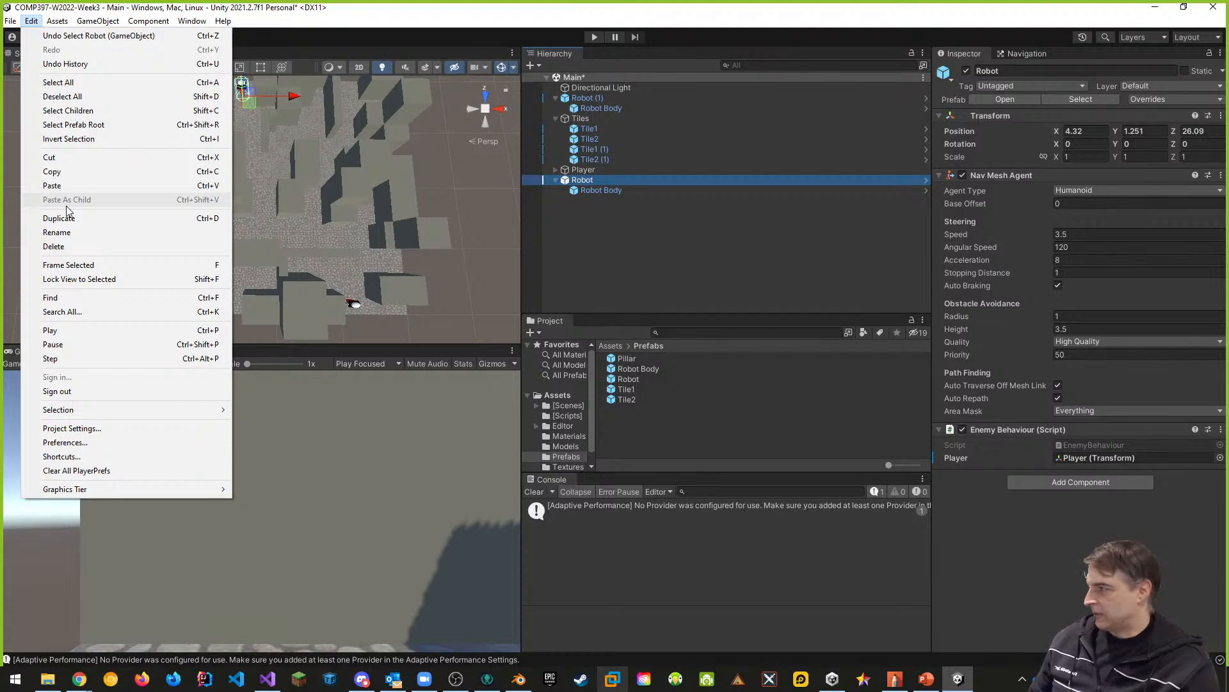
{"action": "left_click", "coordinate": [114, 429]}
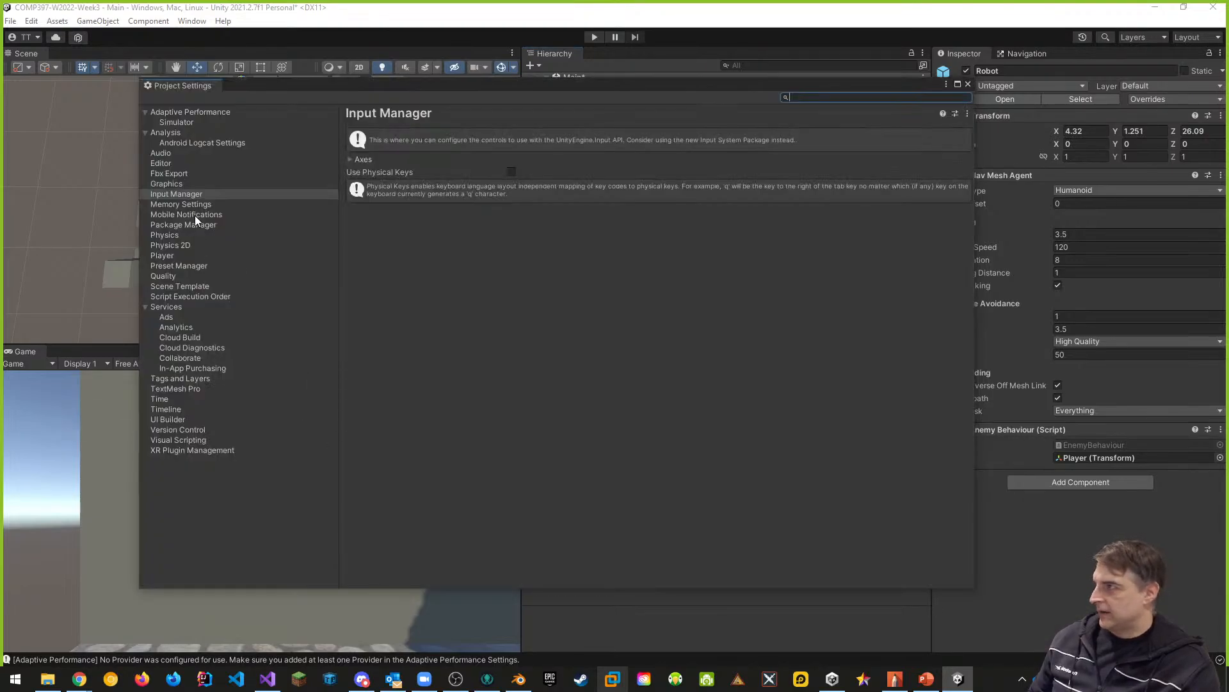
{"action": "left_click", "coordinate": [169, 187]}
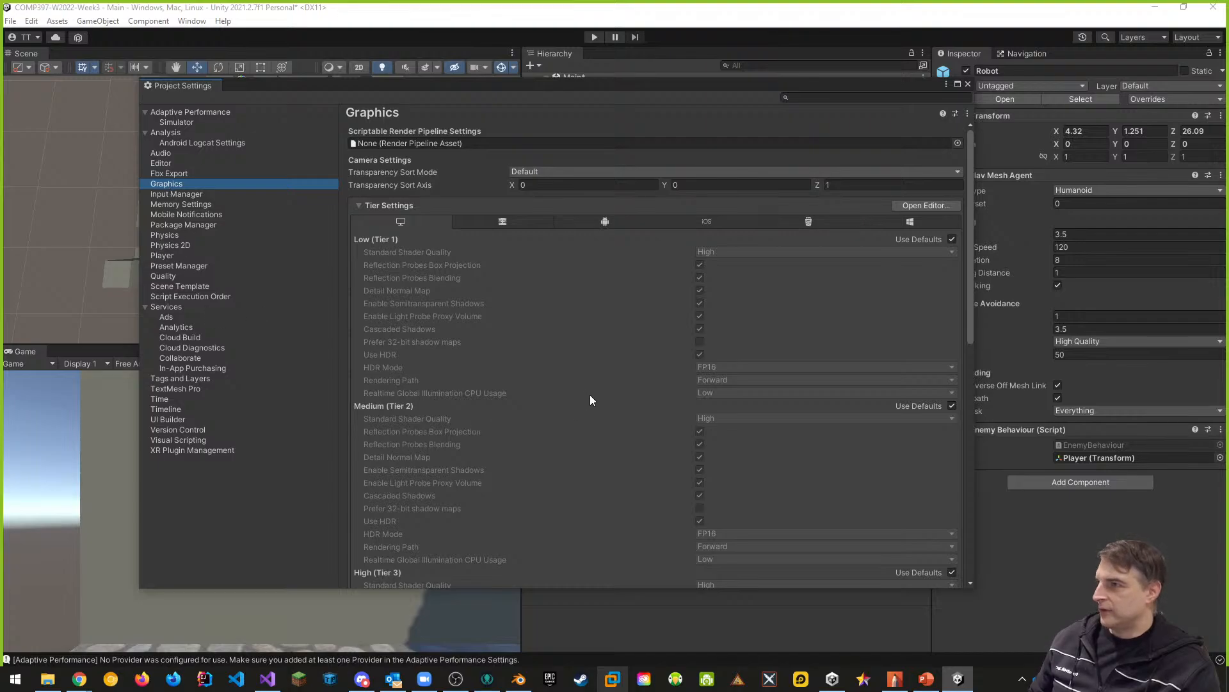
{"action": "scroll", "coordinate": [593, 379], "scroll_direction": "down", "scroll_amount": 3}
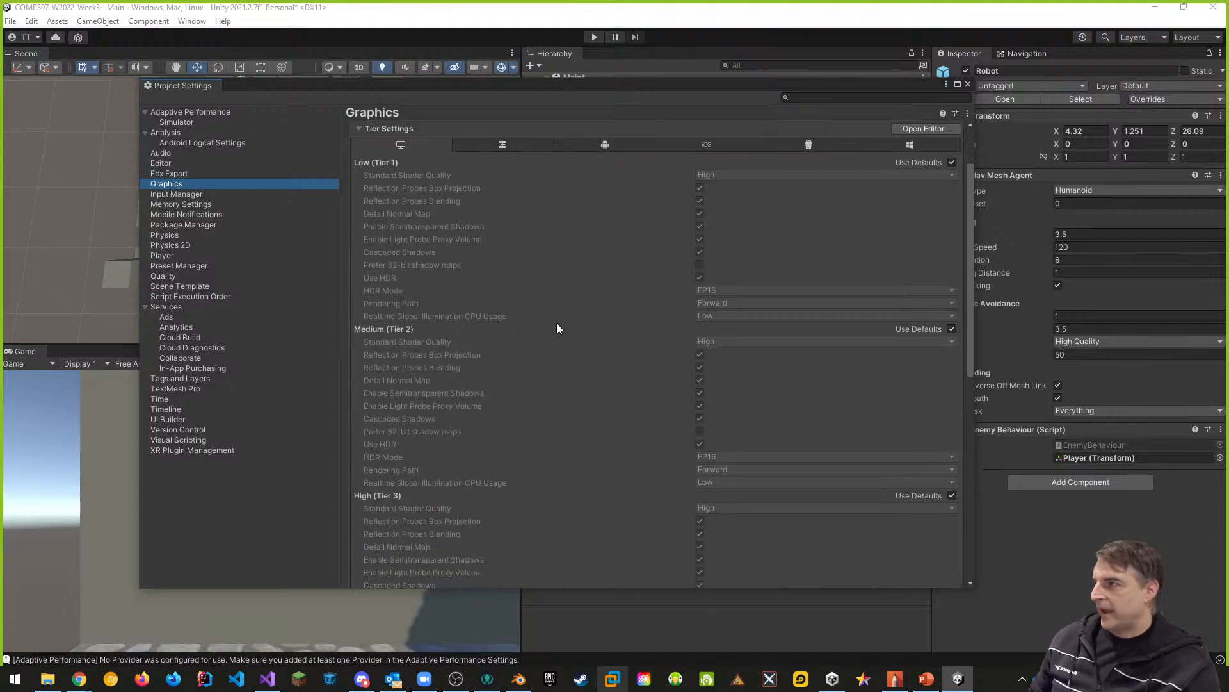
{"action": "scroll", "coordinate": [410, 320], "scroll_direction": "down", "scroll_amount": 3}
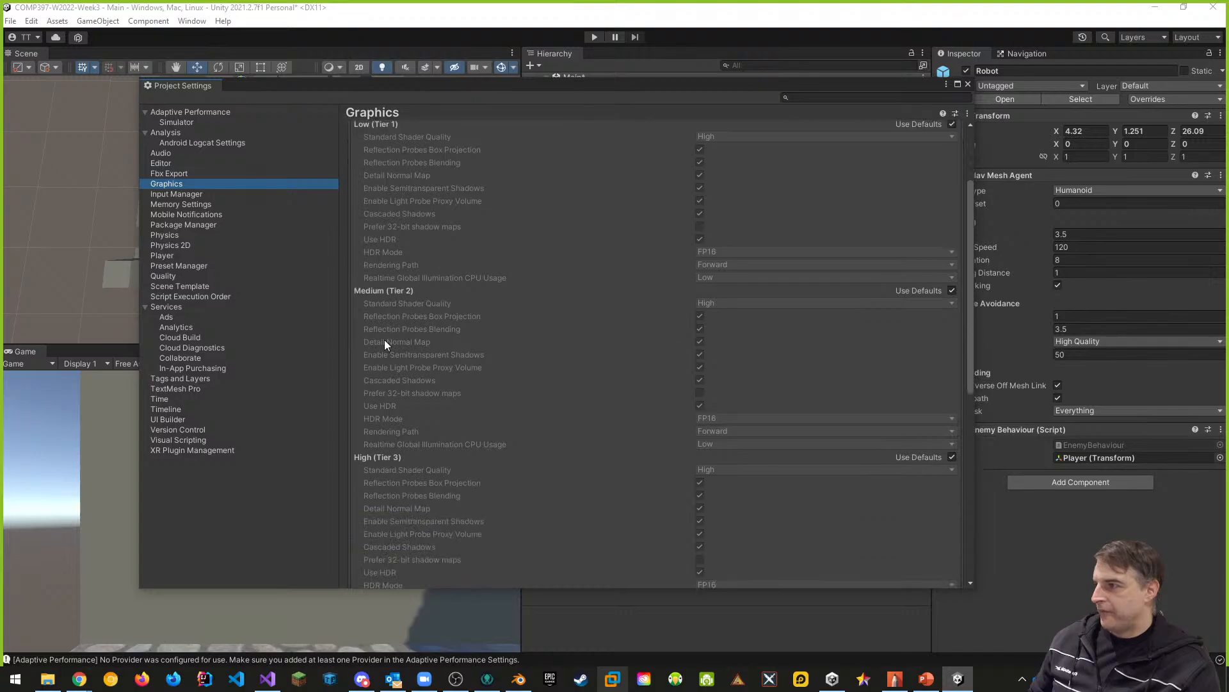
{"action": "scroll", "coordinate": [446, 351], "scroll_direction": "down", "scroll_amount": 3}
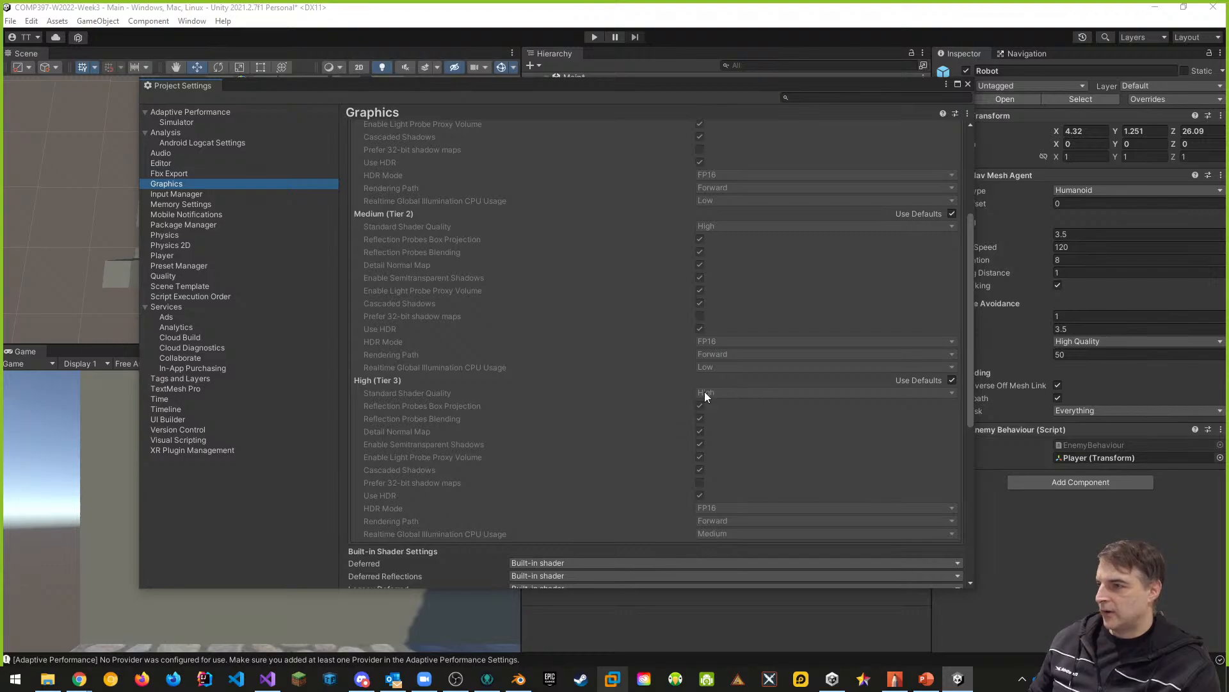
{"action": "scroll", "coordinate": [486, 433], "scroll_direction": "down", "scroll_amount": 3}
{"action": "scroll", "coordinate": [556, 429], "scroll_direction": "down", "scroll_amount": 3}
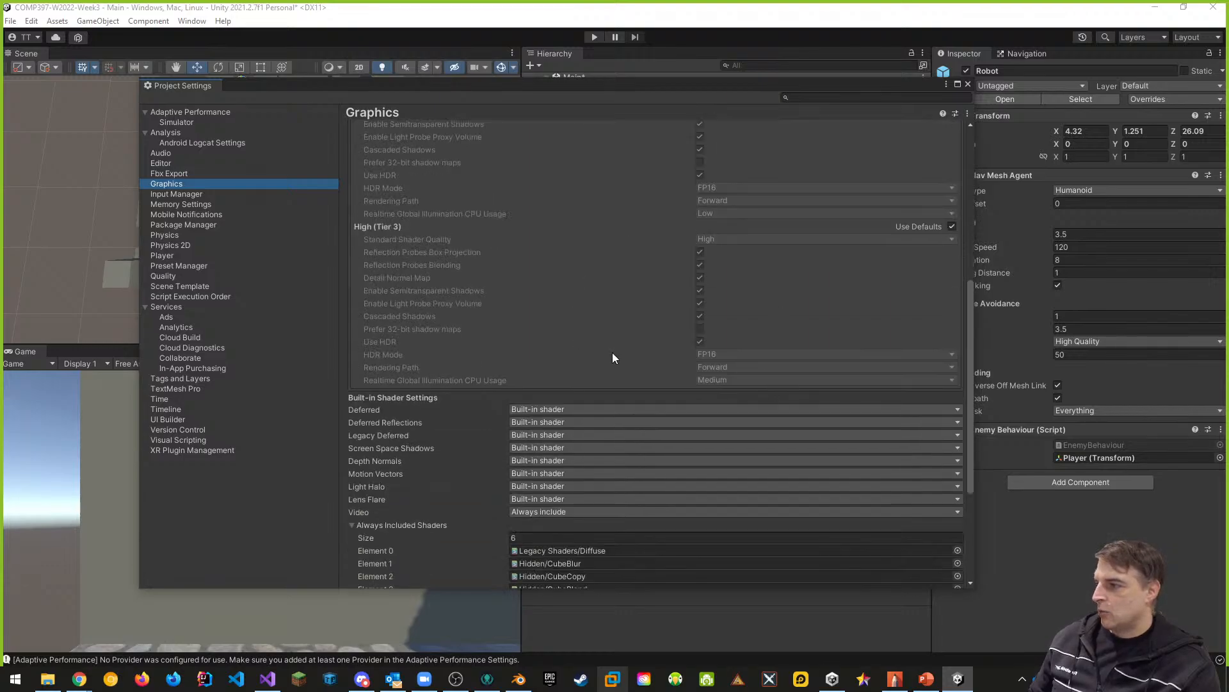
{"action": "scroll", "coordinate": [593, 343], "scroll_direction": "down", "scroll_amount": 3}
{"action": "scroll", "coordinate": [606, 314], "scroll_direction": "up", "scroll_amount": 3}
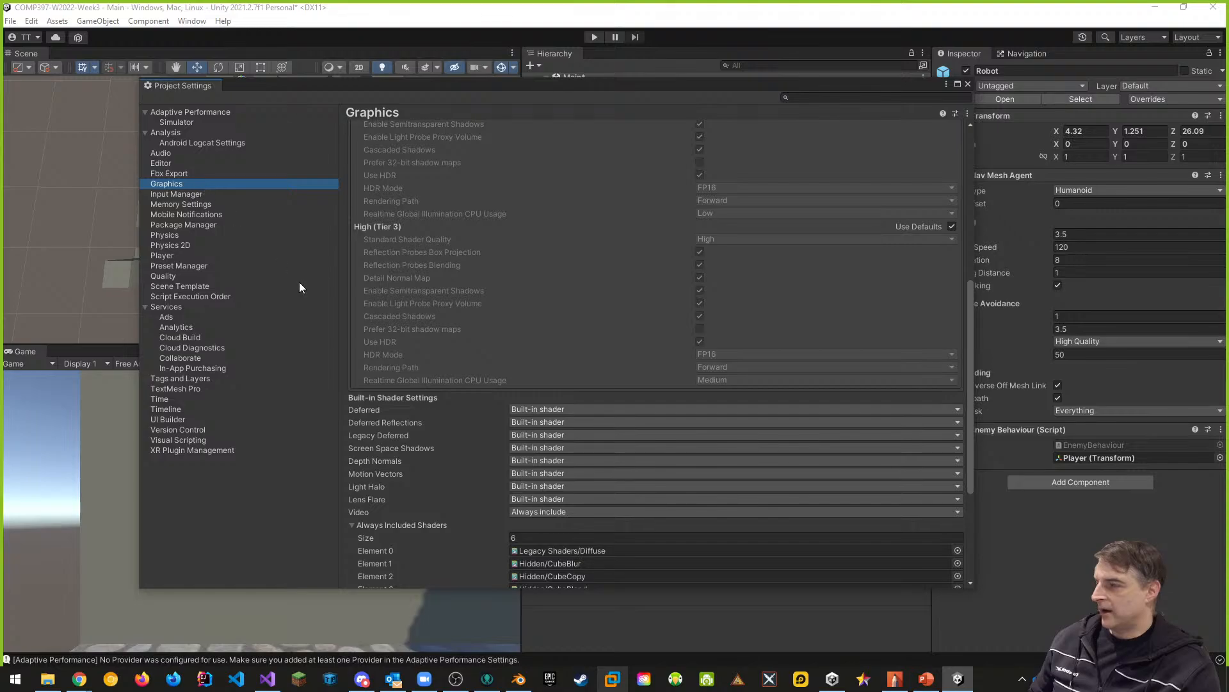
- Make Ultra the active quality level in the project's Quality settings
{"action": "left_click", "coordinate": [170, 277]}
{"action": "scroll", "coordinate": [639, 326], "scroll_direction": "up", "scroll_amount": 2}
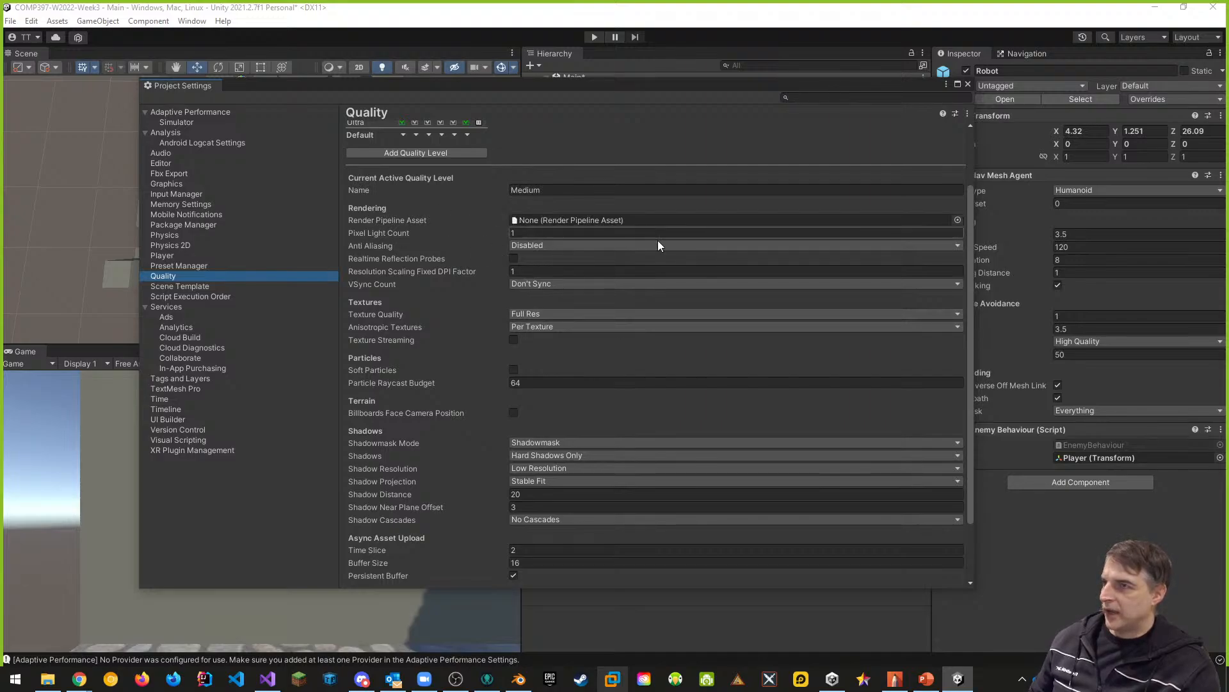
{"action": "scroll", "coordinate": [647, 240], "scroll_direction": "up", "scroll_amount": 2}
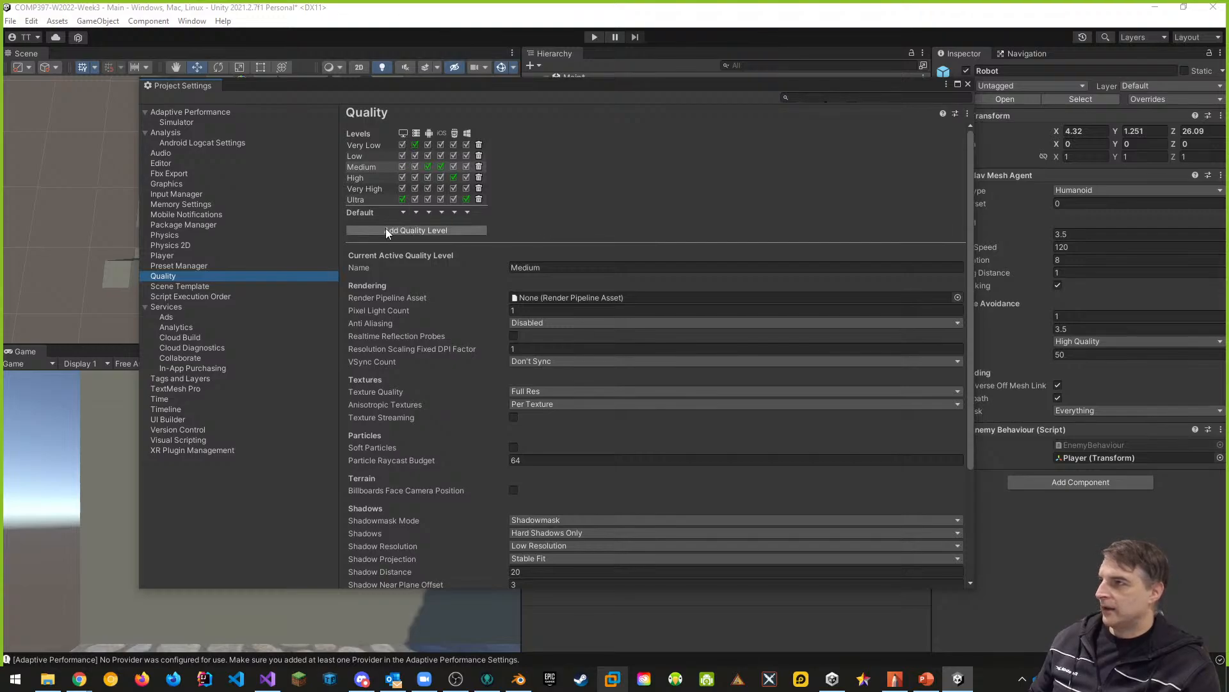
{"action": "left_click", "coordinate": [355, 166]}
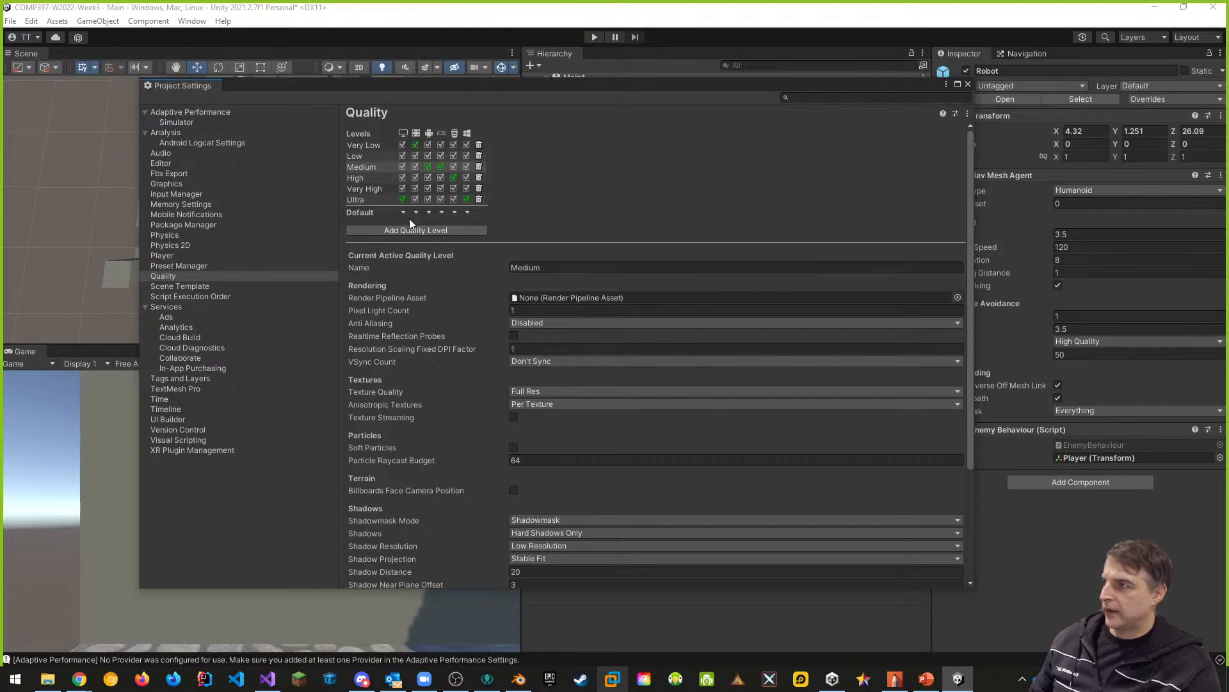
{"action": "left_click", "coordinate": [362, 201]}
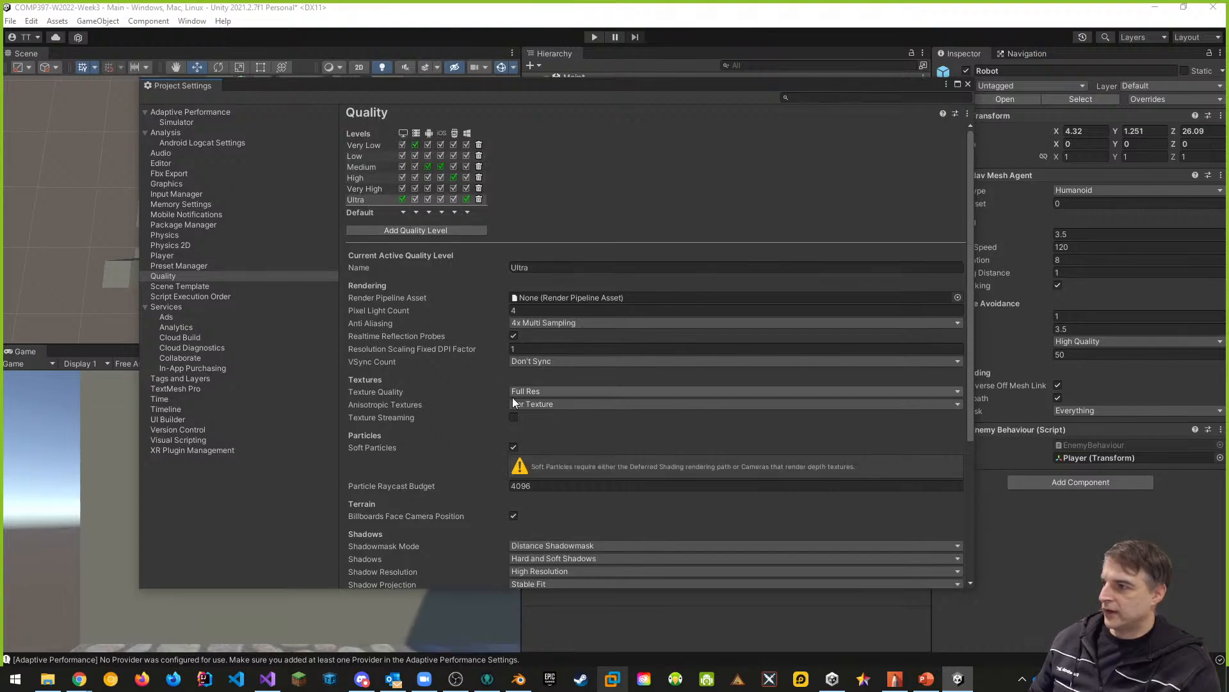
- Review the Ultra level's rendering, texture and shadow settings, including the available texture quality options, without changing them
{"action": "scroll", "coordinate": [492, 397], "scroll_direction": "down", "scroll_amount": 1}
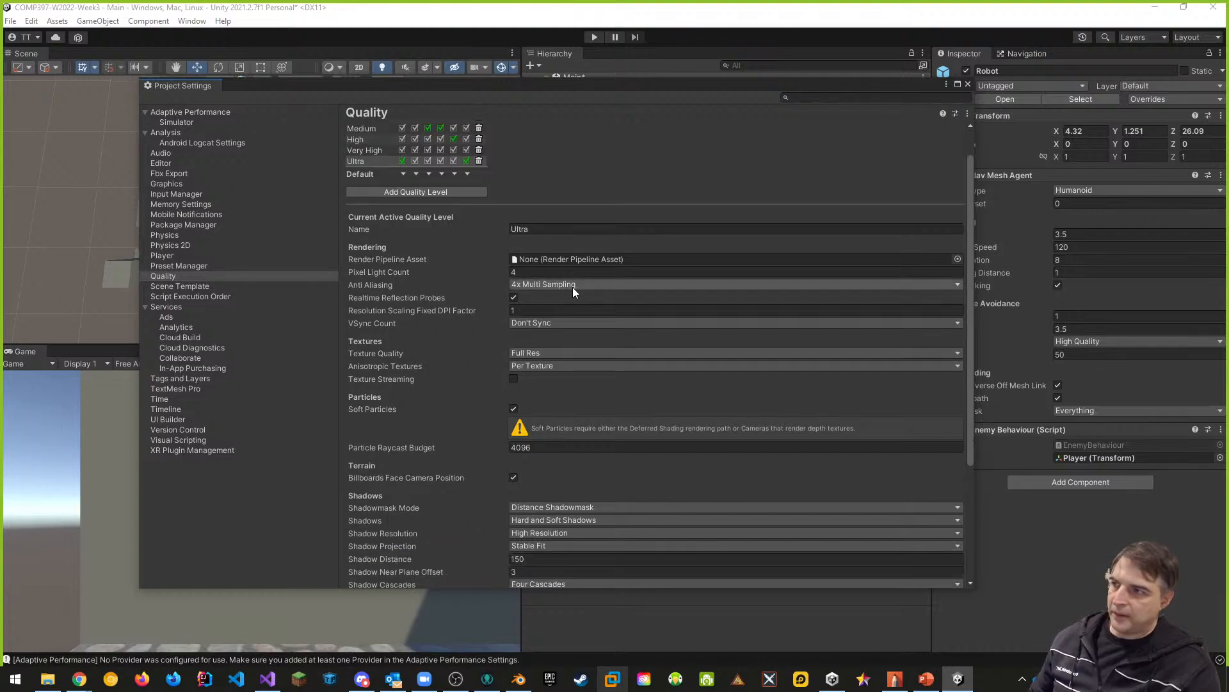
{"action": "scroll", "coordinate": [456, 365], "scroll_direction": "down", "scroll_amount": 1}
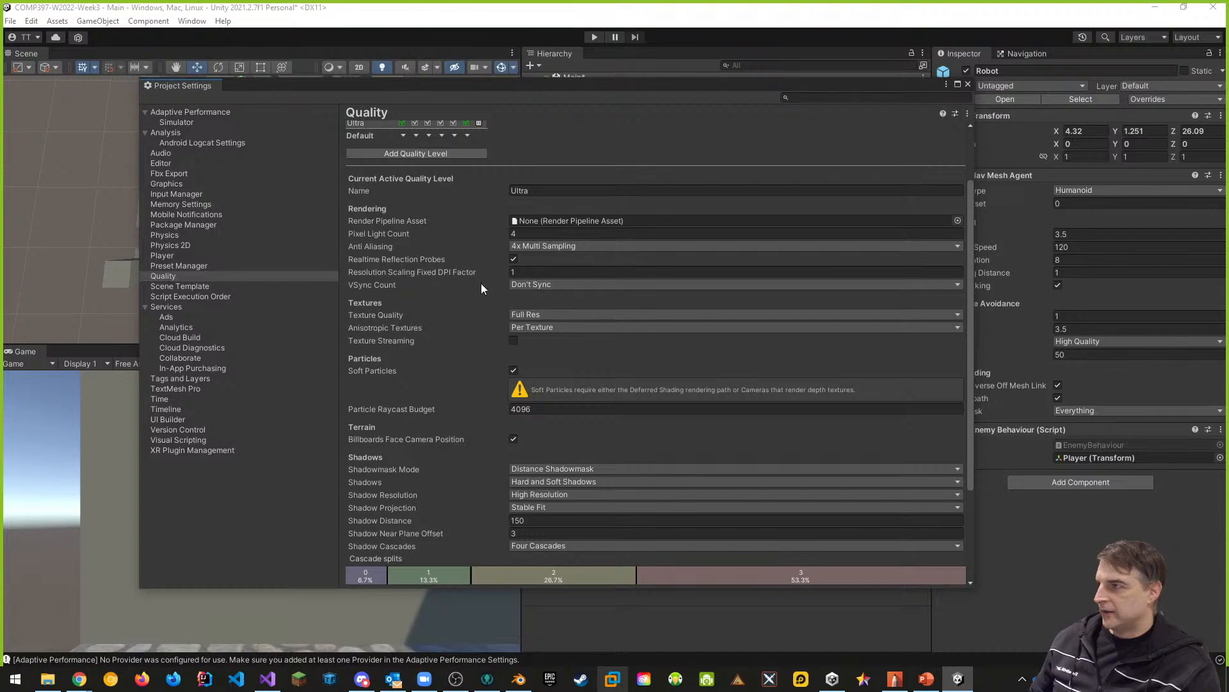
{"action": "scroll", "coordinate": [478, 336], "scroll_direction": "down", "scroll_amount": 1}
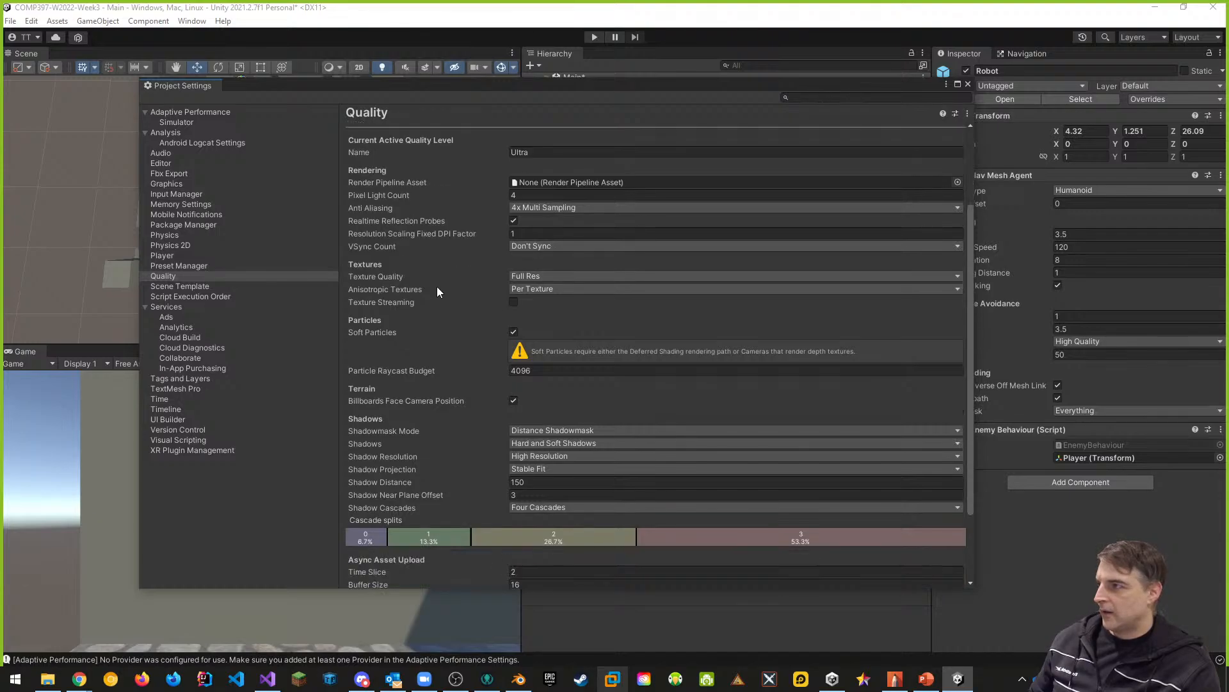
{"action": "left_click", "coordinate": [536, 277]}
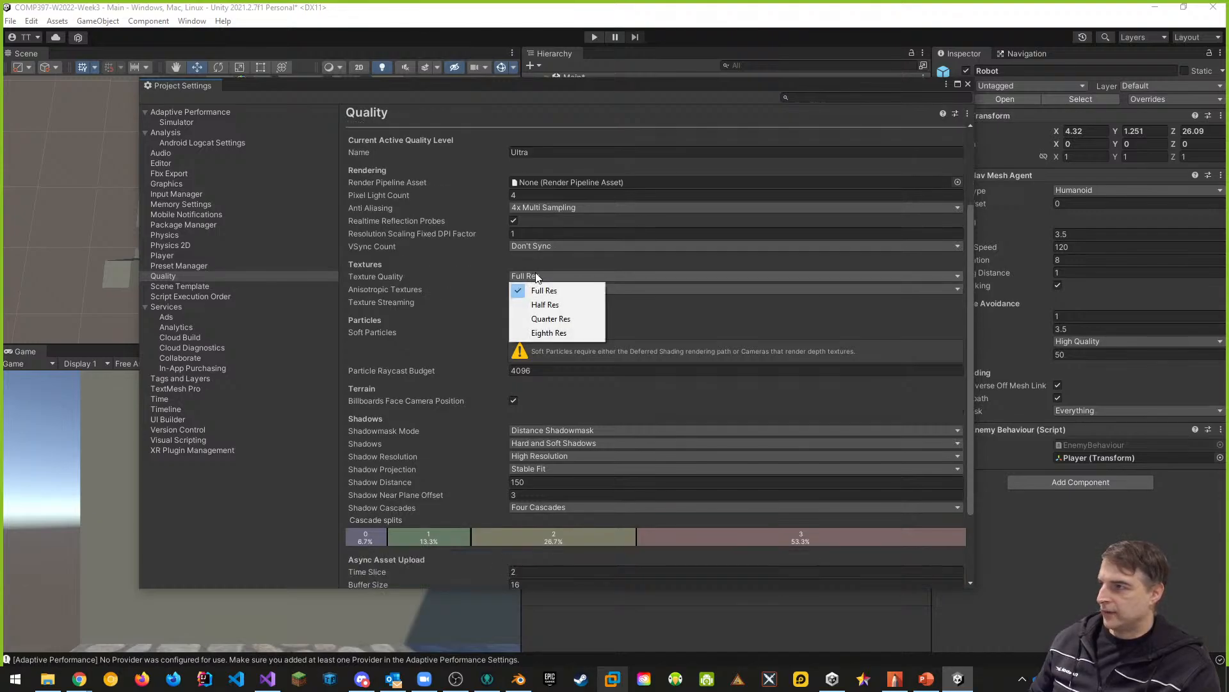
{"action": "left_click", "coordinate": [714, 315]}
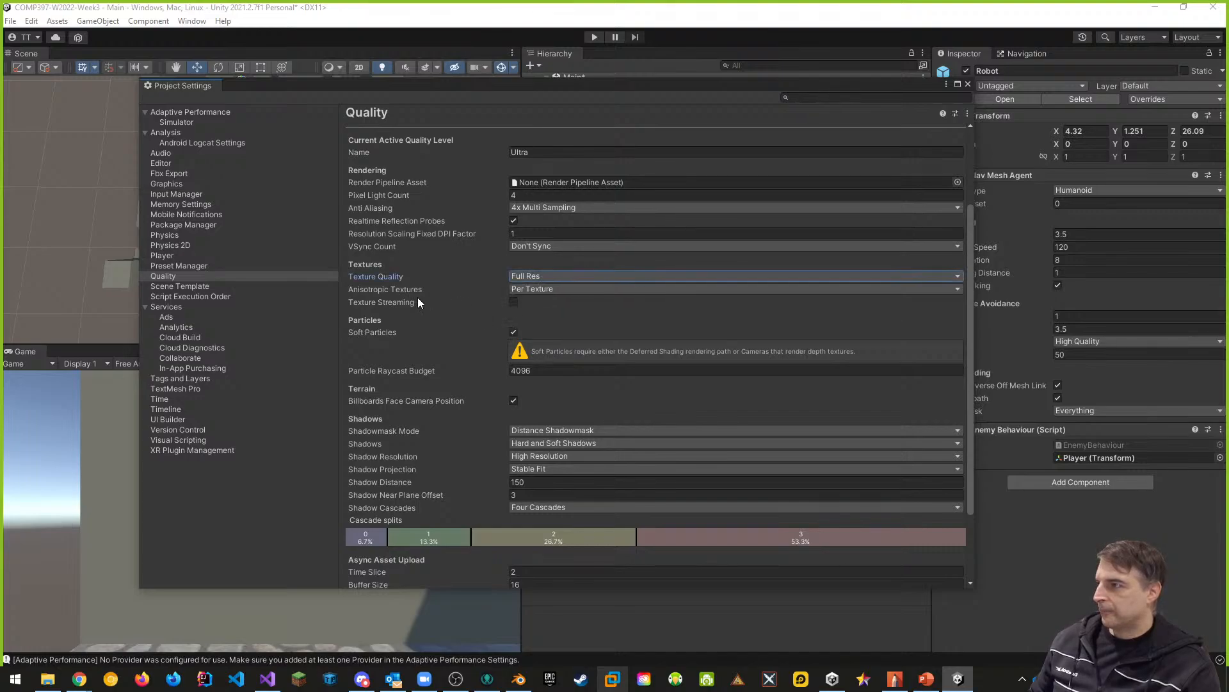
- Review the Ultra quality level's particle, terrain, shadow, async upload, level-of-detail and mesh settings
{"action": "scroll", "coordinate": [430, 299], "scroll_direction": "down", "scroll_amount": 1}
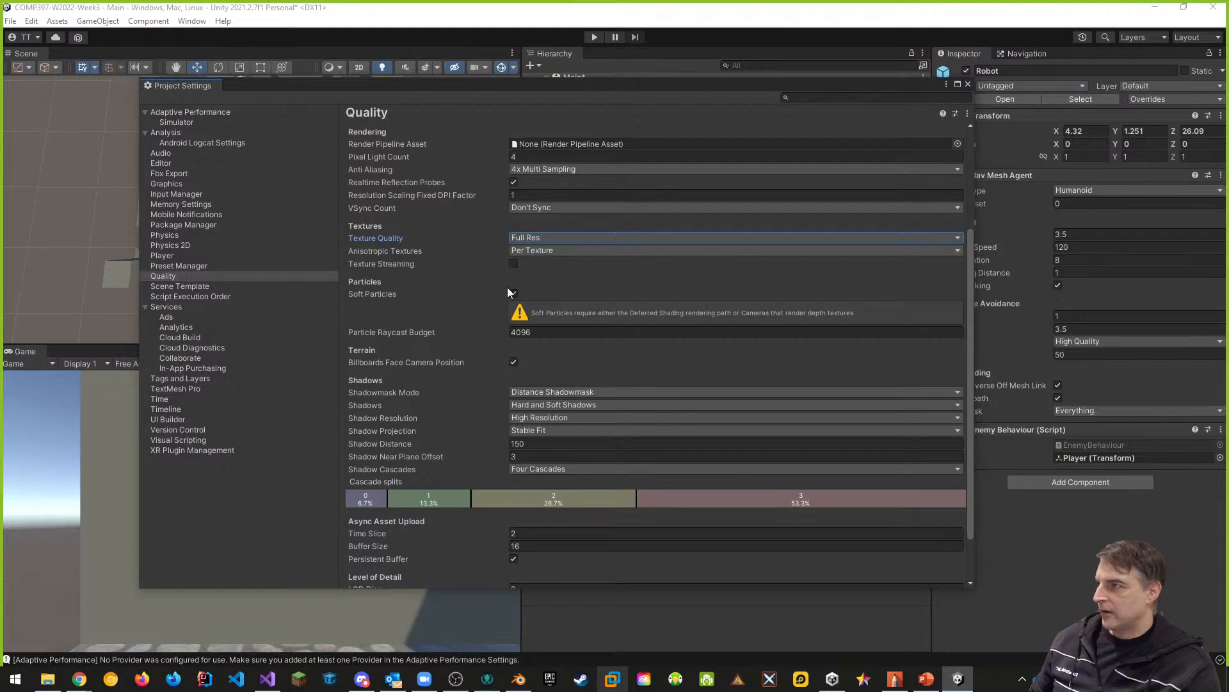
{"action": "scroll", "coordinate": [474, 295], "scroll_direction": "down", "scroll_amount": 1}
{"action": "scroll", "coordinate": [478, 348], "scroll_direction": "down", "scroll_amount": 1}
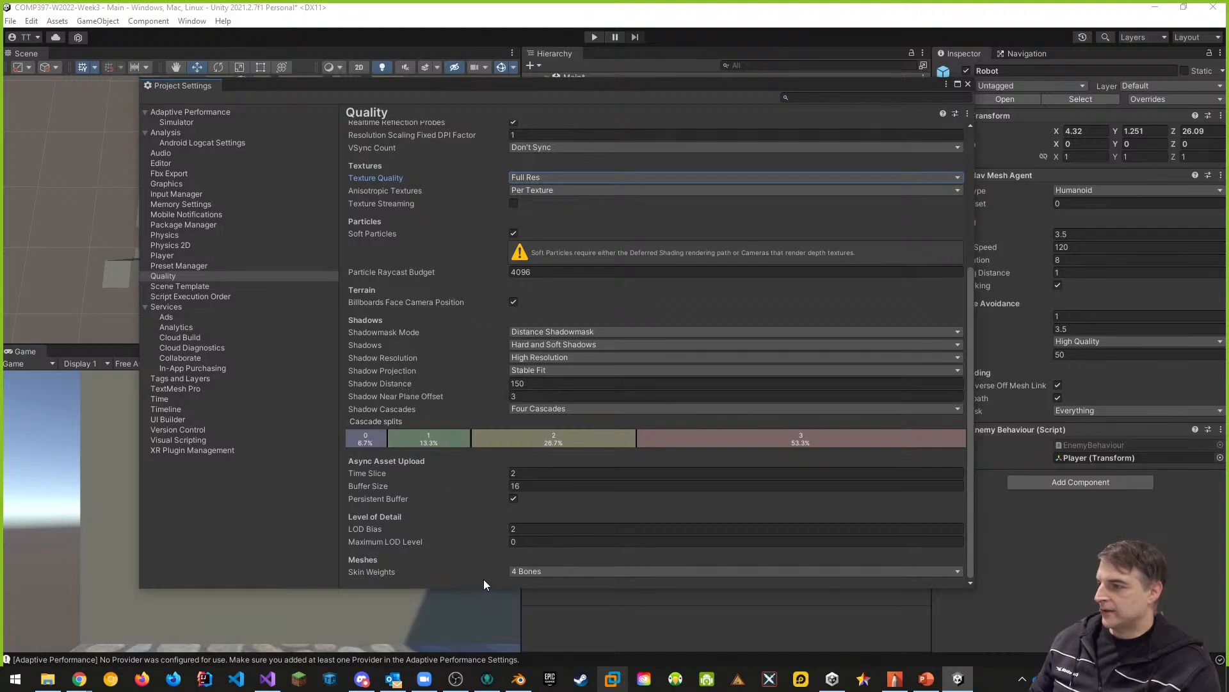
{"action": "scroll", "coordinate": [502, 485], "scroll_direction": "up", "scroll_amount": 5}
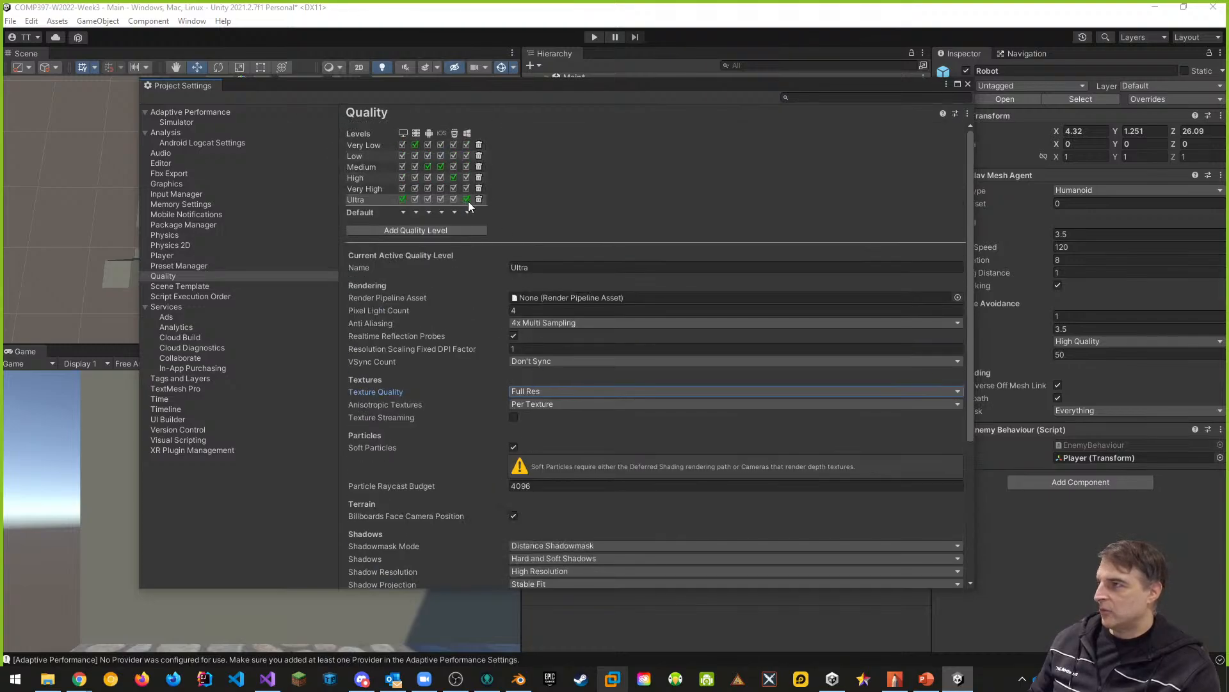
- Make Medium the active quality level, look over its settings, and close the Project Settings
{"action": "left_click", "coordinate": [356, 167]}
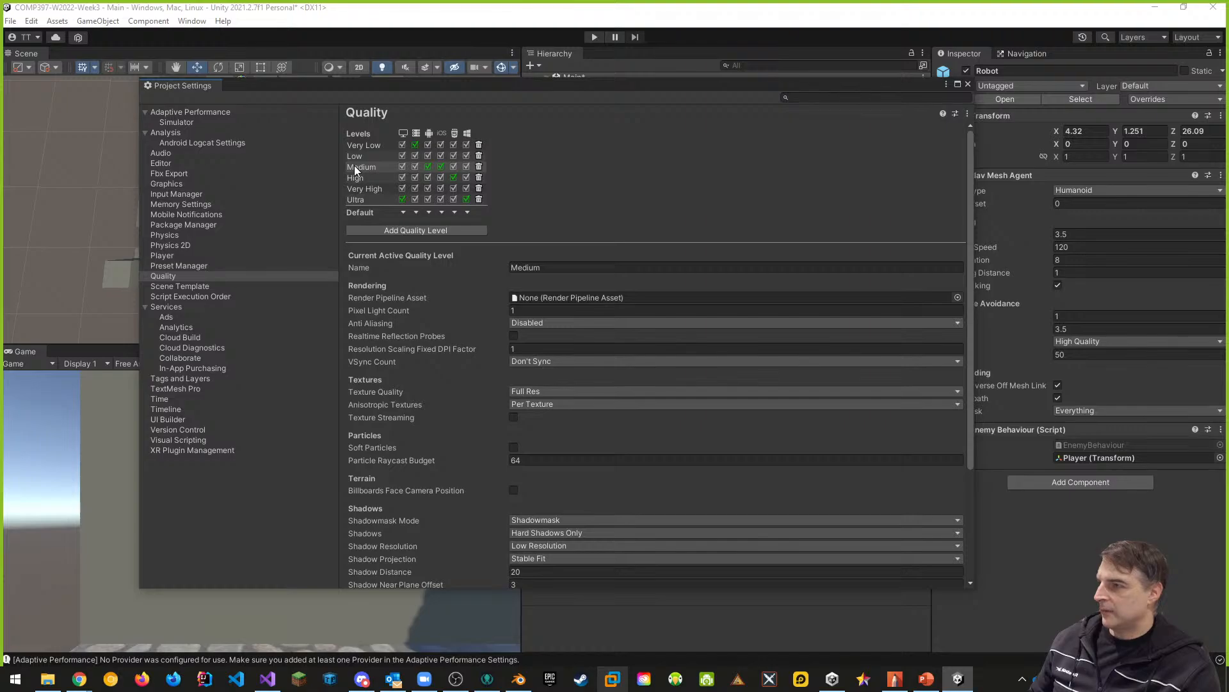
{"action": "scroll", "coordinate": [516, 393], "scroll_direction": "down", "scroll_amount": 5}
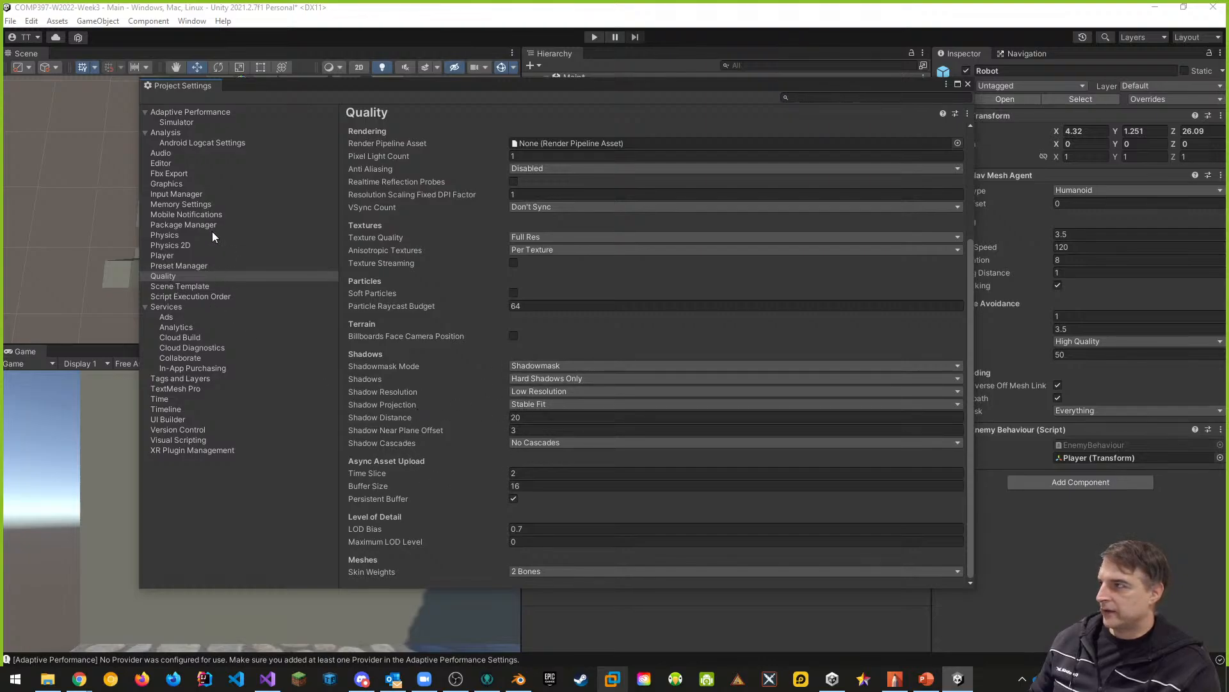
{"action": "left_click", "coordinate": [173, 184]}
{"action": "left_click", "coordinate": [968, 85]}
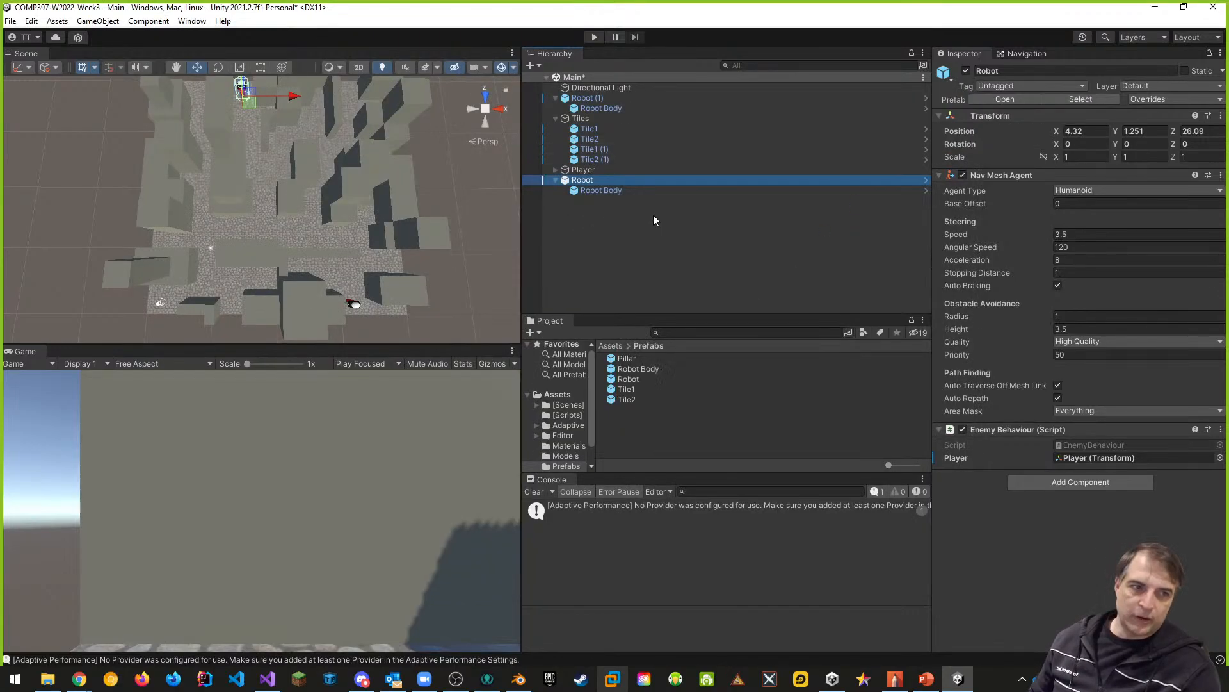
- Select the Robot Body under the original Robot and view it up close in the Scene view
{"action": "left_click", "coordinate": [590, 191]}
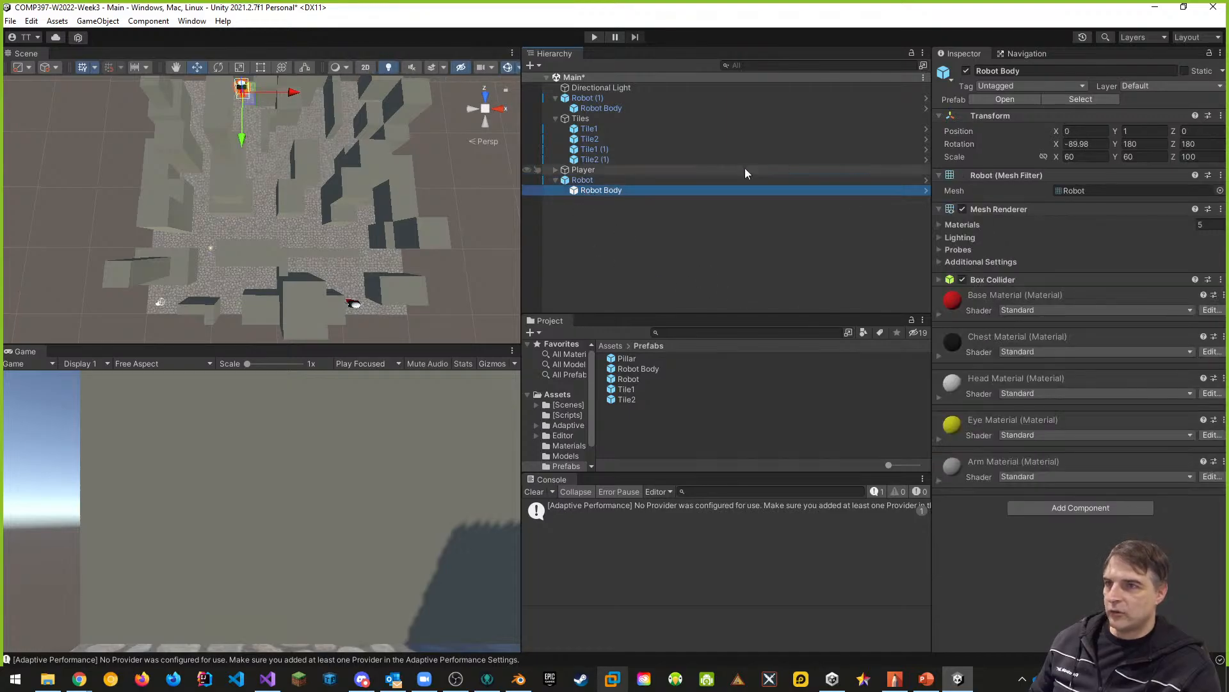
{"action": "double_click", "coordinate": [596, 190]}
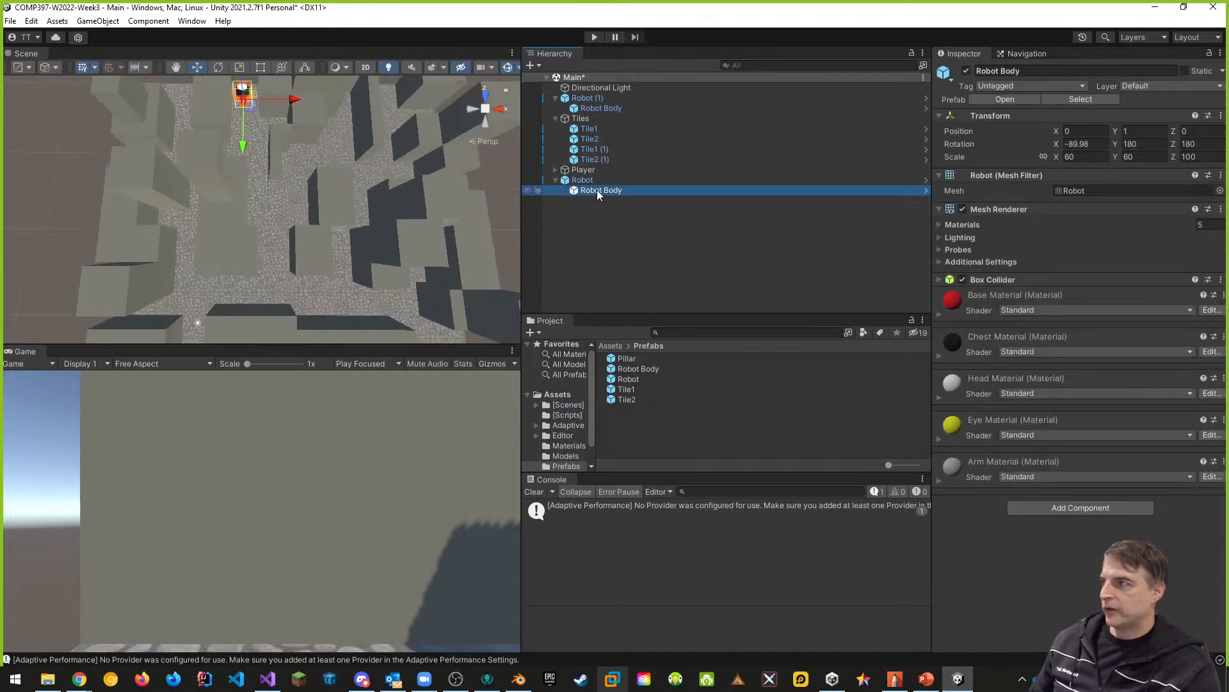
{"action": "right_click_drag", "start_coordinate": [337, 233], "coordinate": [308, 44]}
{"action": "key", "text": "a"}
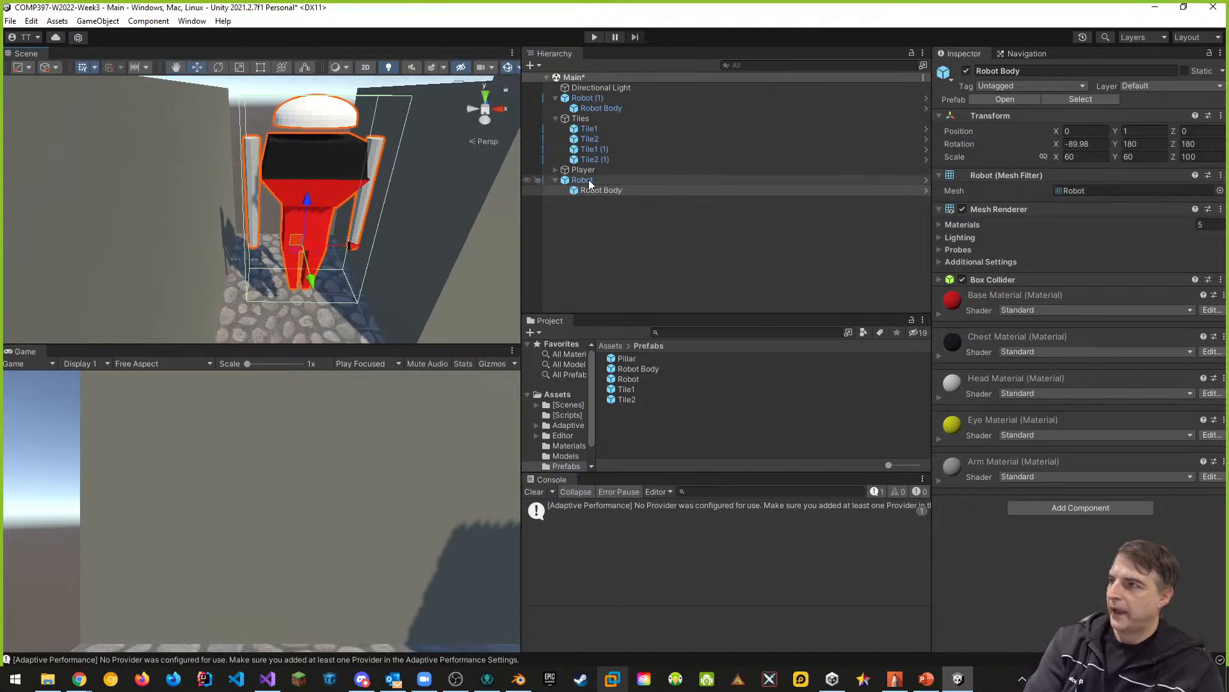
- Compare the components on Robot (1) with those on its Robot Body child
{"action": "left_click", "coordinate": [602, 110]}
{"action": "left_click", "coordinate": [600, 101]}
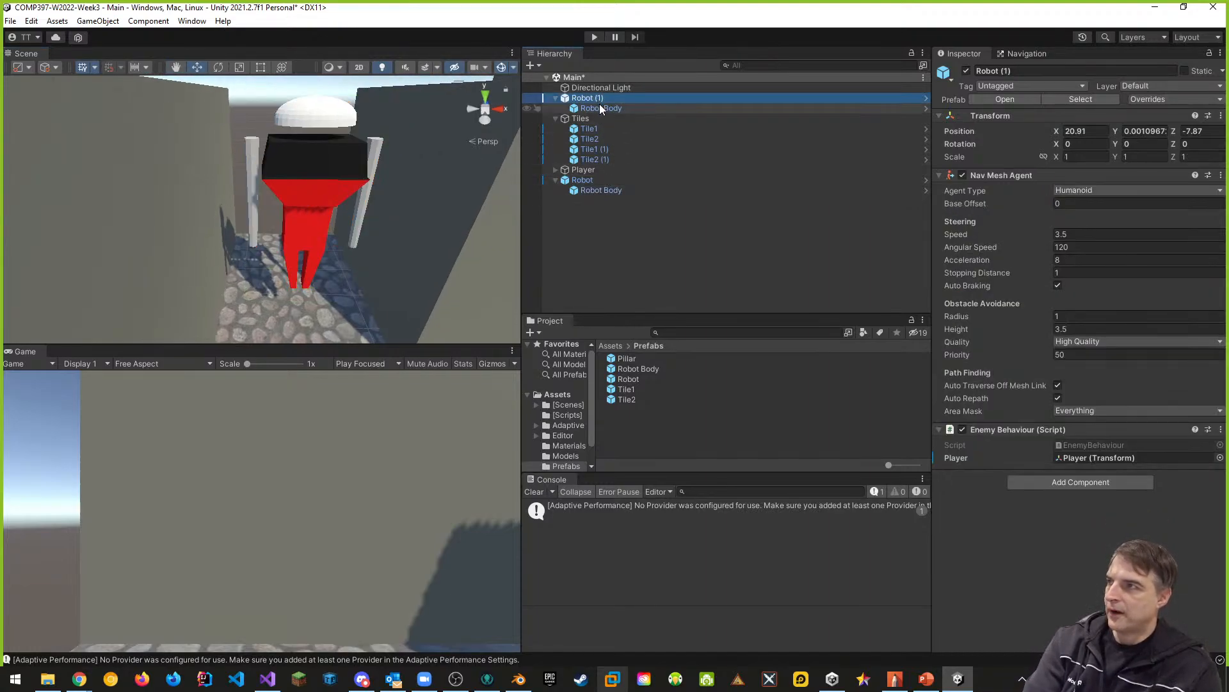
{"action": "left_click", "coordinate": [603, 109]}
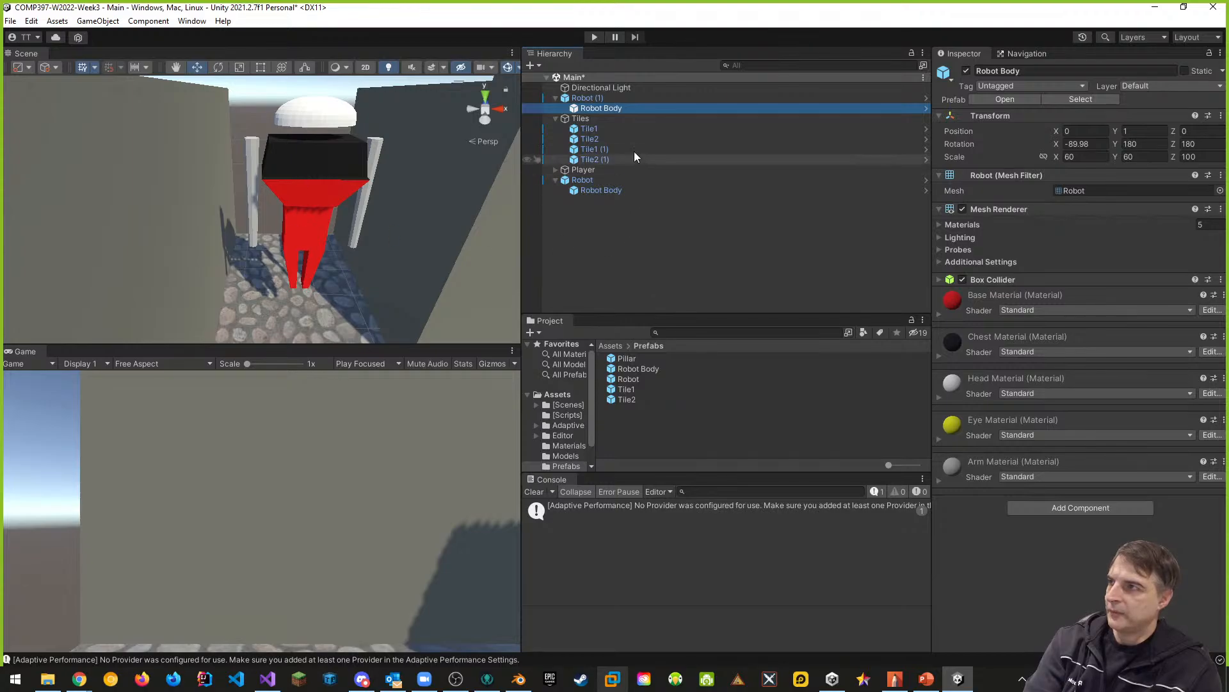
{"action": "left_click", "coordinate": [590, 100]}
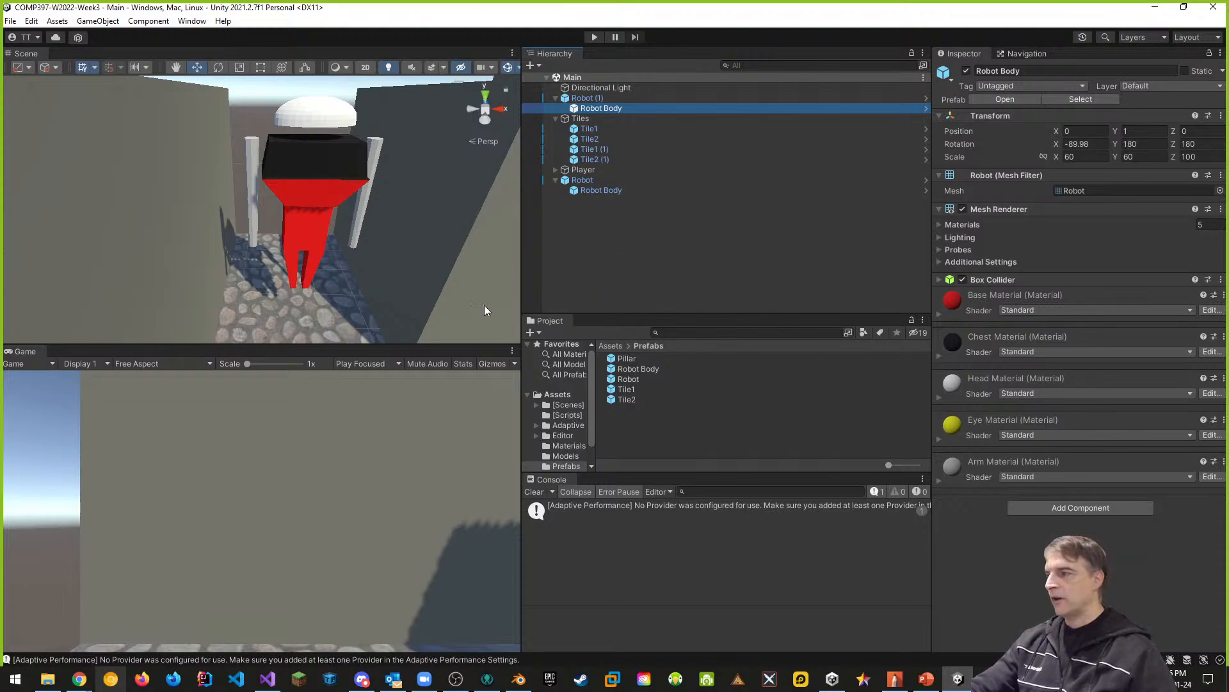
- Save the Main scene and the project, and exit the Unity editor
{"action": "scroll", "coordinate": [485, 306], "scroll_direction": "down", "scroll_amount": 4}
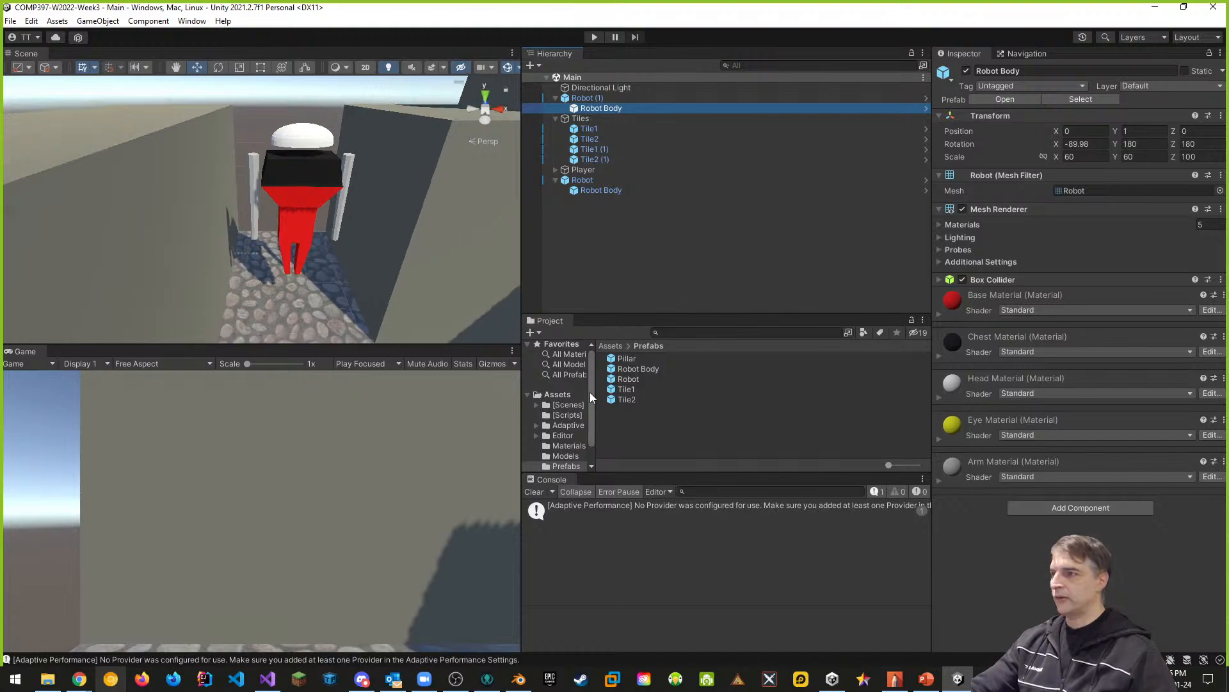
{"action": "left_click", "coordinate": [563, 405]}
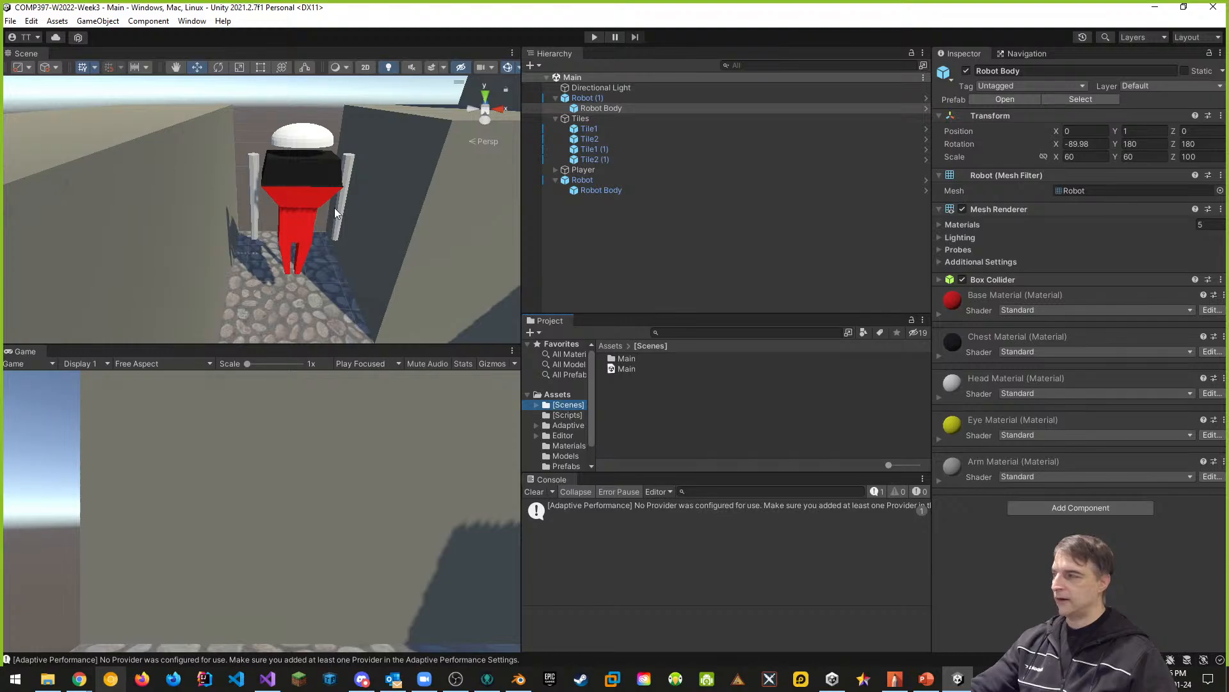
{"action": "left_click", "coordinate": [11, 20]}
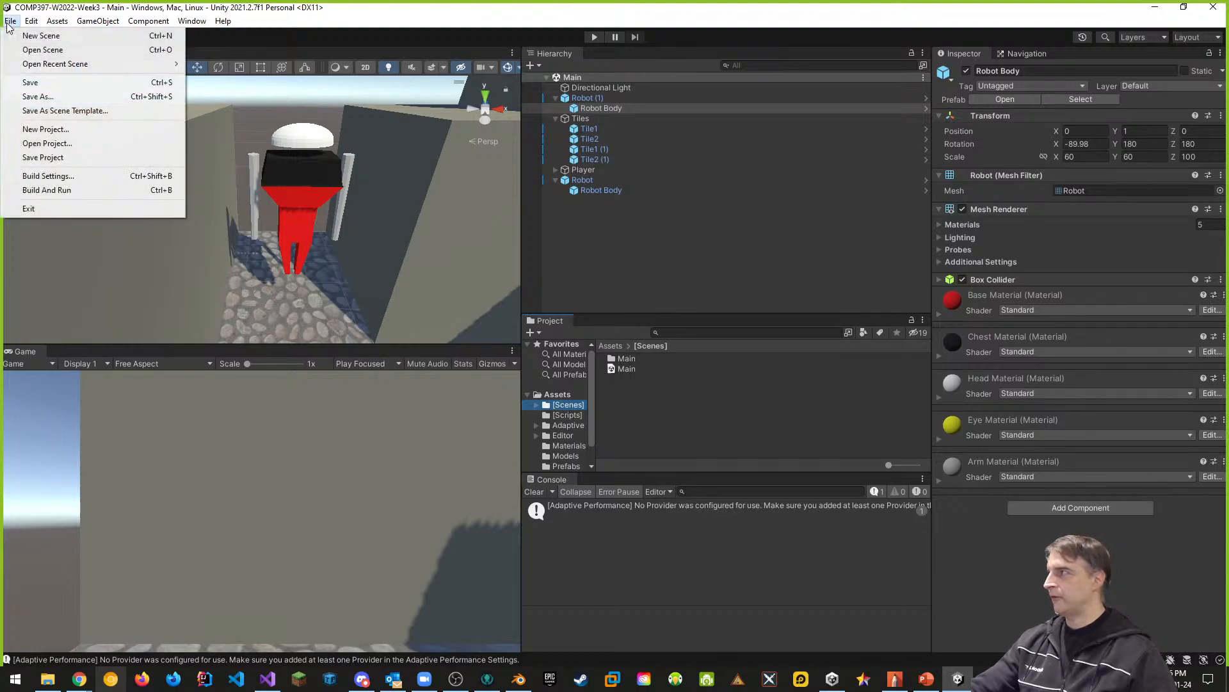
{"action": "left_click", "coordinate": [32, 82]}
{"action": "left_click", "coordinate": [10, 21]}
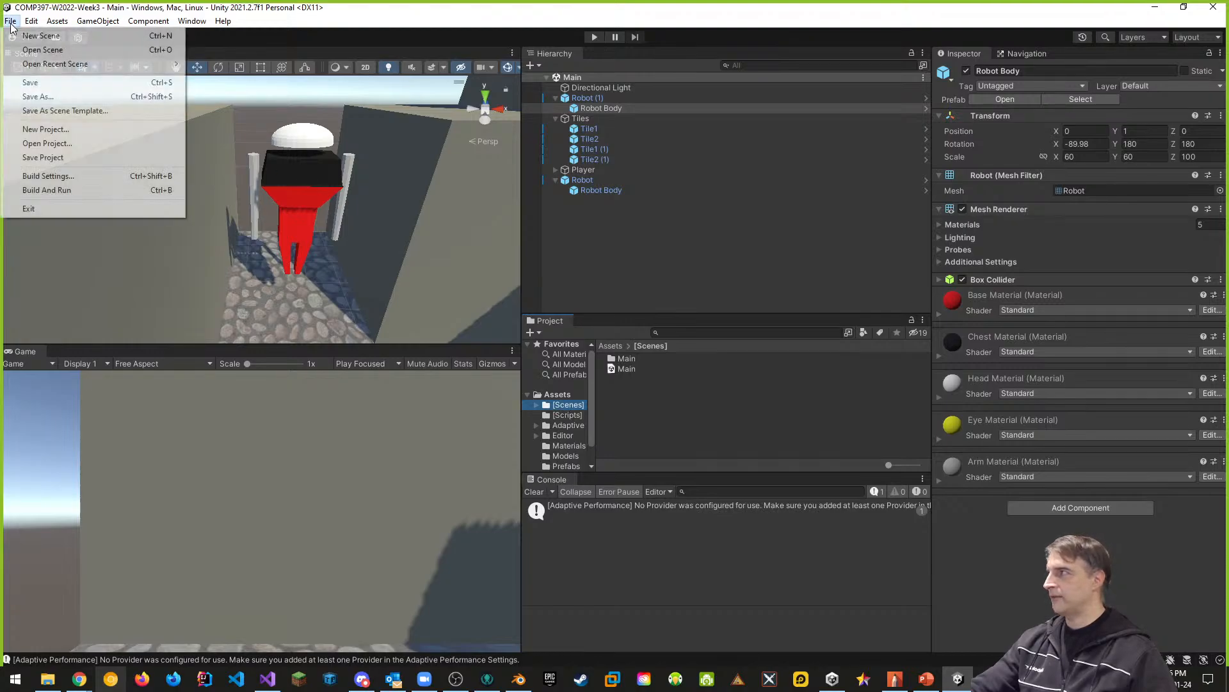
{"action": "left_click", "coordinate": [45, 156]}
{"action": "left_click", "coordinate": [13, 22]}
{"action": "left_click", "coordinate": [35, 210]}
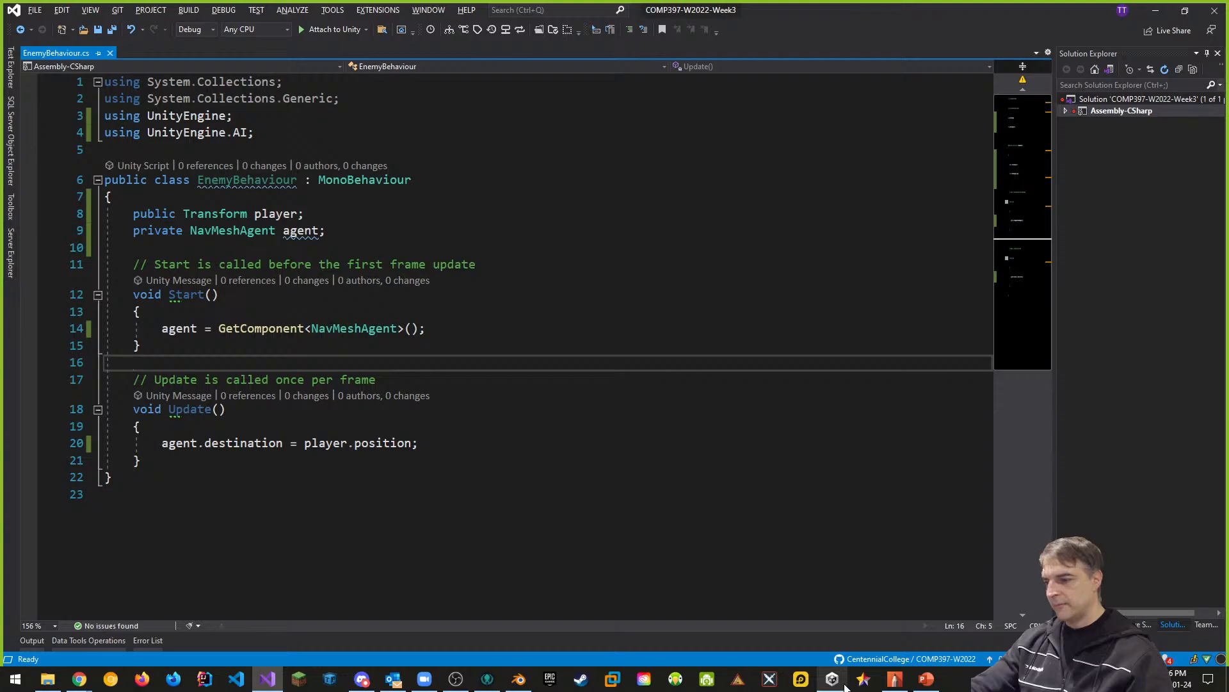
- Switch to GitKraken and stage all changed files in the W2022 repository's working directory
{"action": "left_click", "coordinate": [488, 680]}
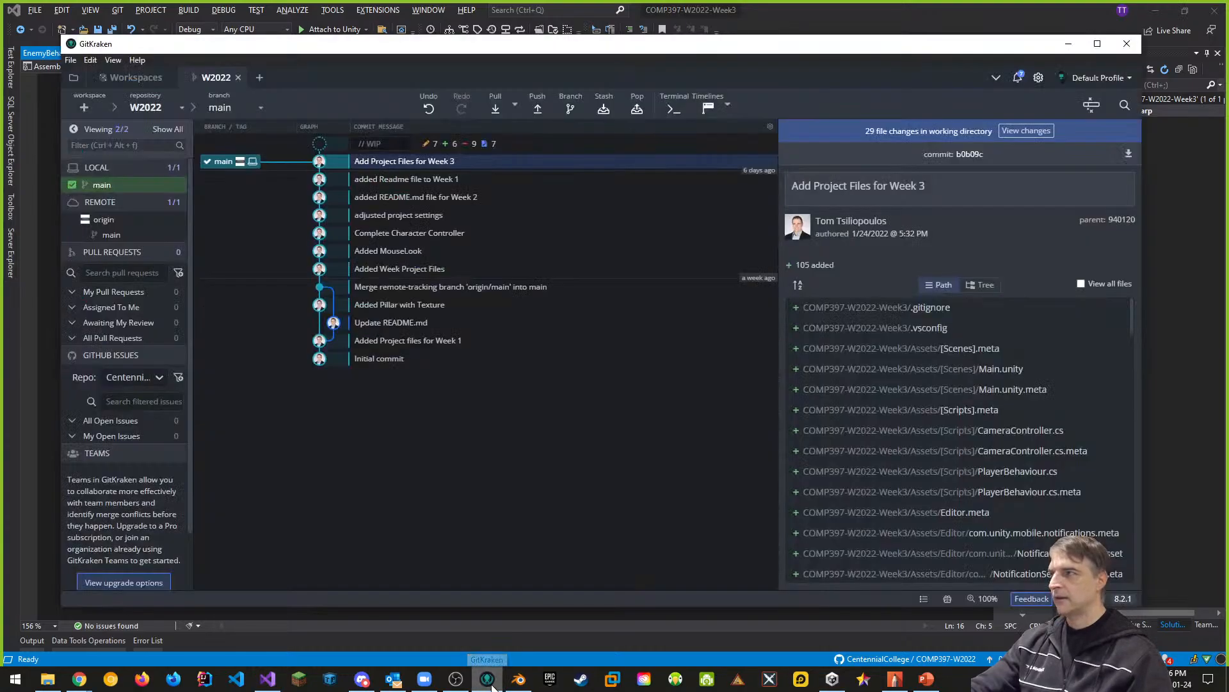
{"action": "left_click", "coordinate": [1027, 131]}
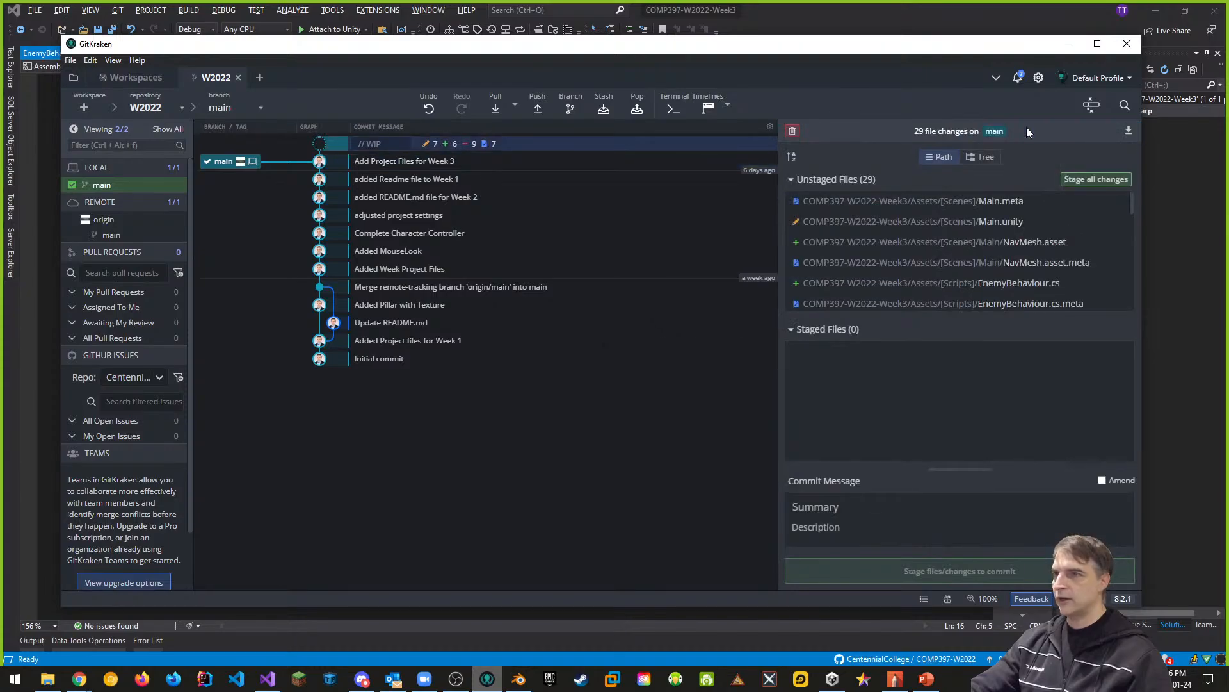
{"action": "left_click", "coordinate": [1095, 179]}
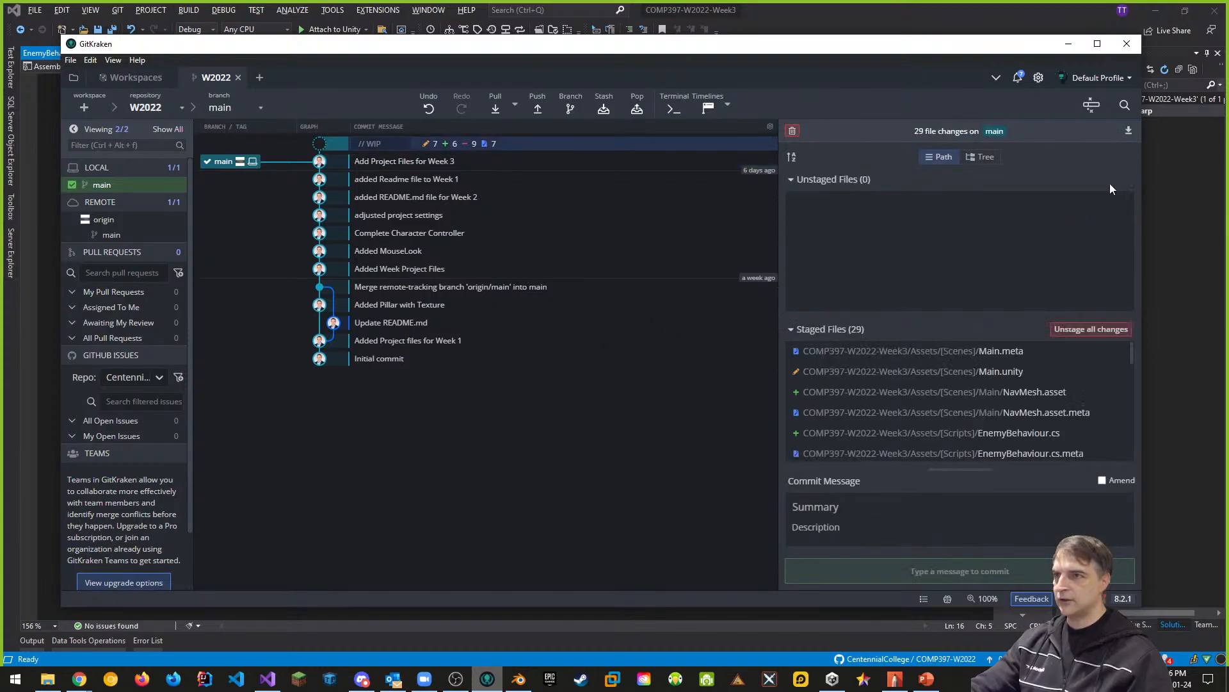
- Commit the staged files with the summary "Added Simple Nav Mesh Agent and NavMesh" and push the main branch to origin
{"action": "left_click", "coordinate": [869, 506]}
{"action": "type", "text": "Added Simple M"}
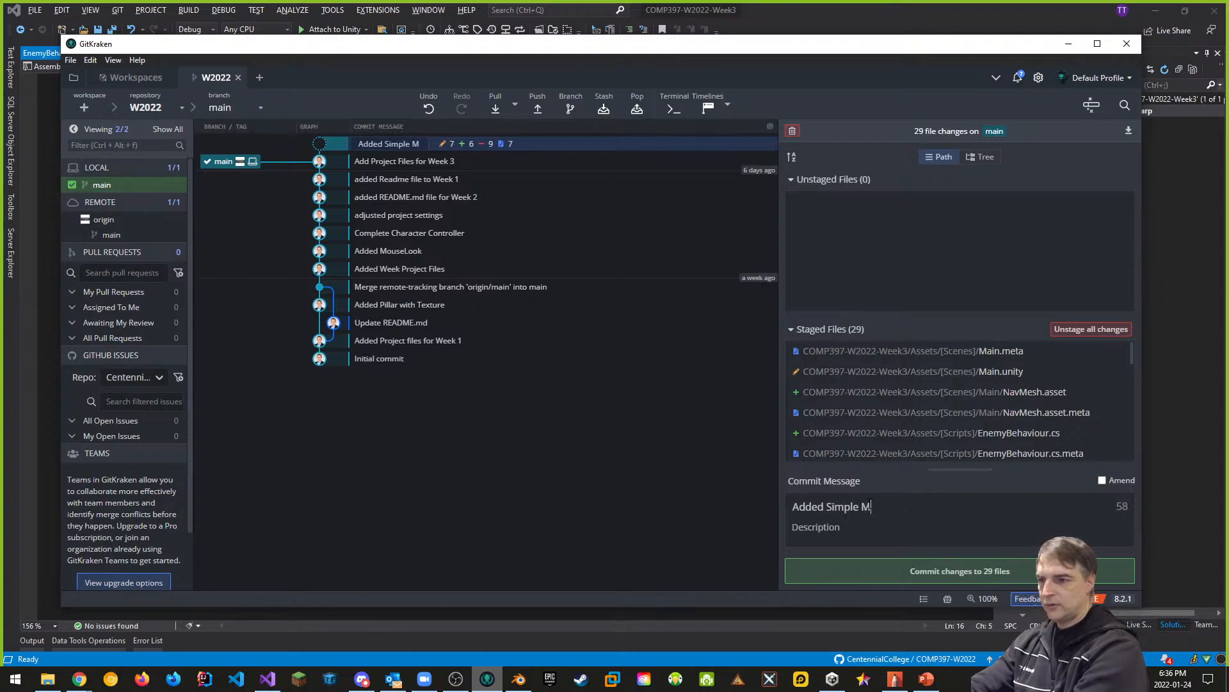
{"action": "key", "text": "BackSpace"}
{"action": "type", "text": "Nav Mesh Agent "}
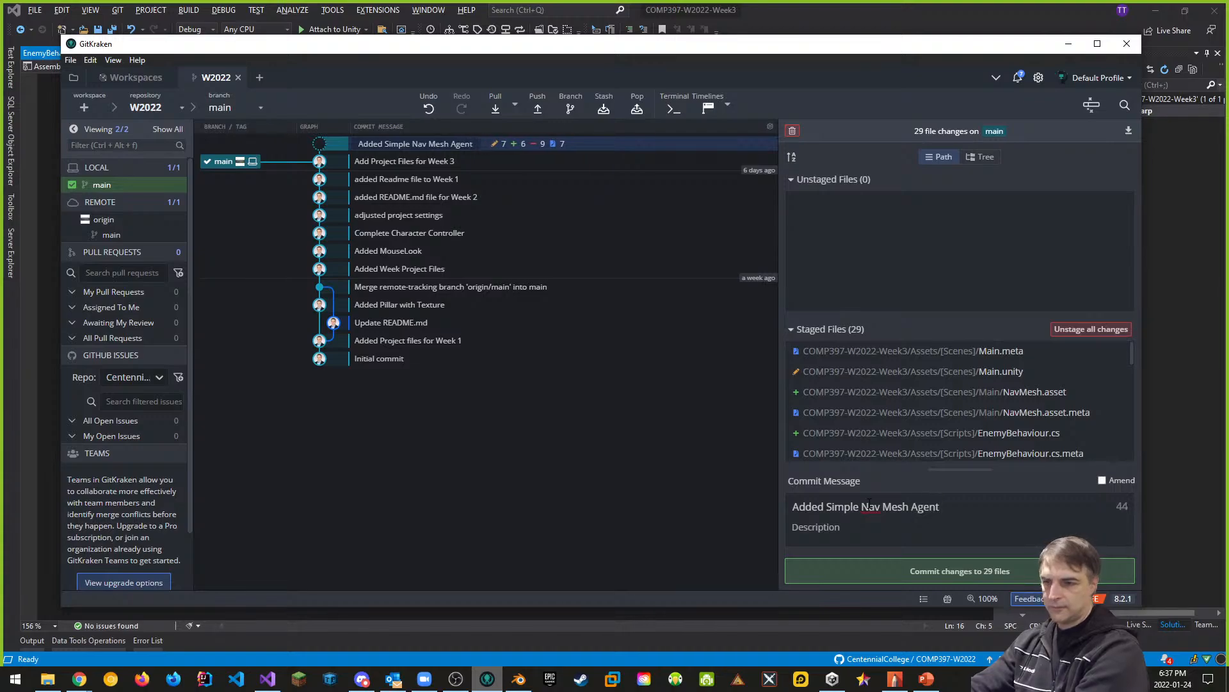
{"action": "type", "text": "and NavMesh"}
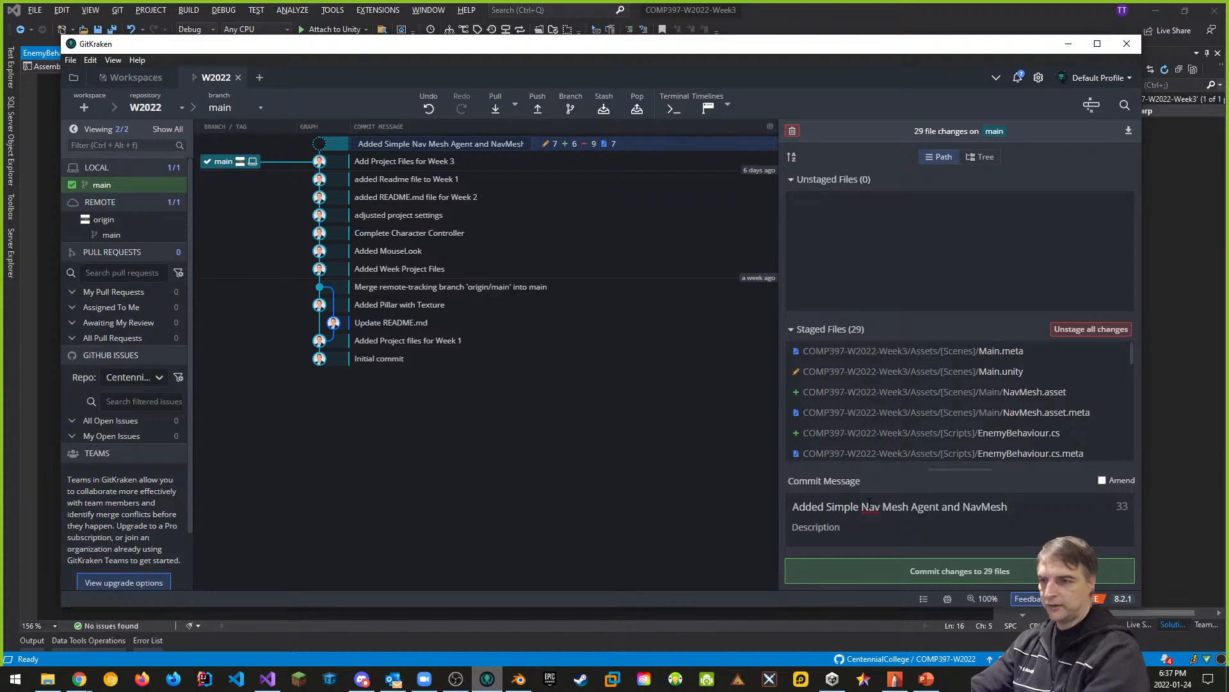
{"action": "left_click", "coordinate": [954, 574]}
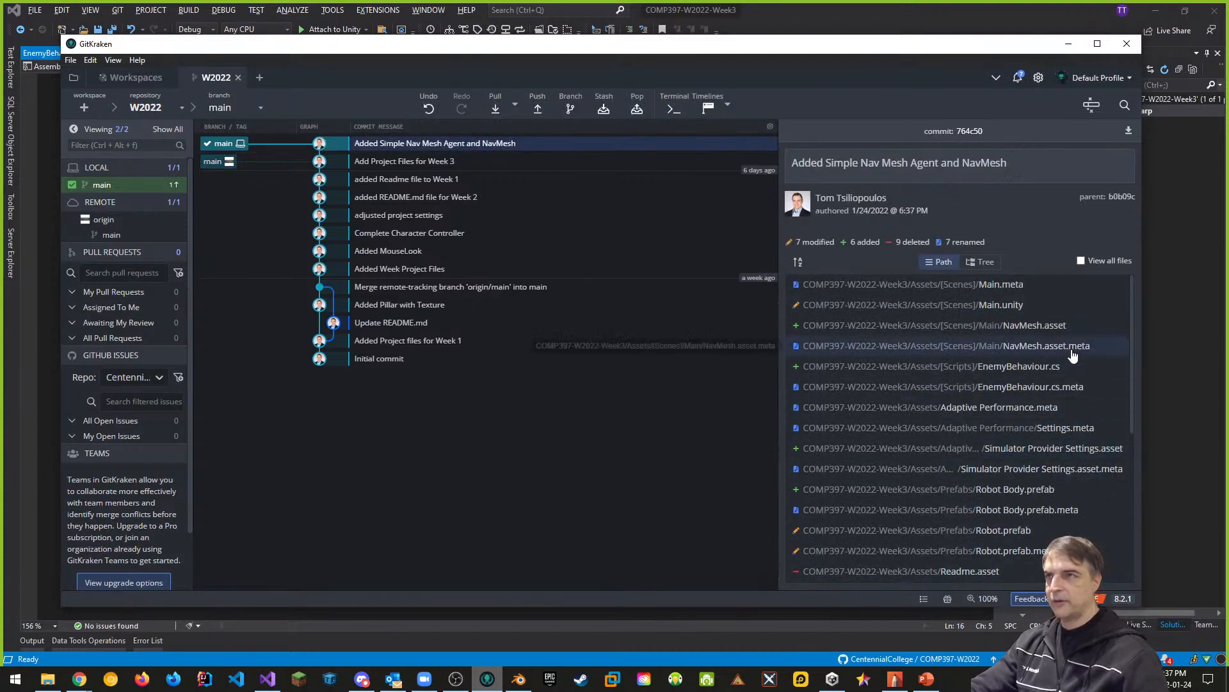
{"action": "left_click", "coordinate": [541, 116]}
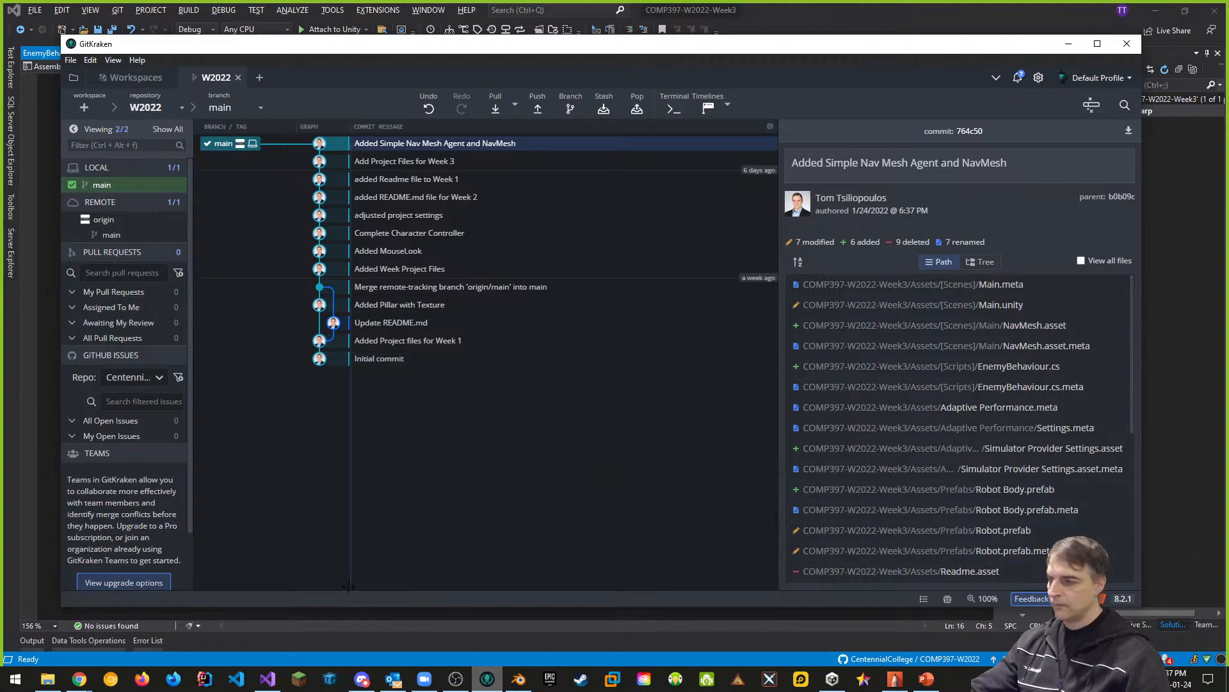
- Switch to Unity Hub and reopen the COMP397-W2022-Week3 project
{"action": "left_click", "coordinate": [267, 678]}
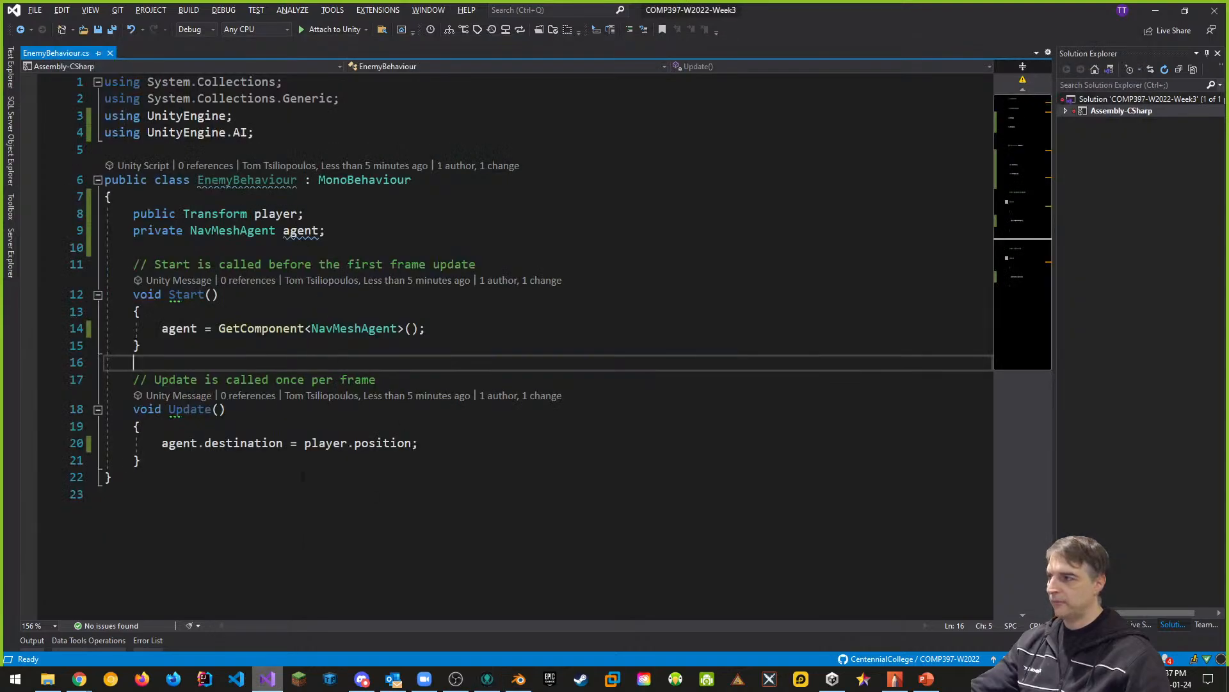
{"action": "key", "text": "alt+Tab"}
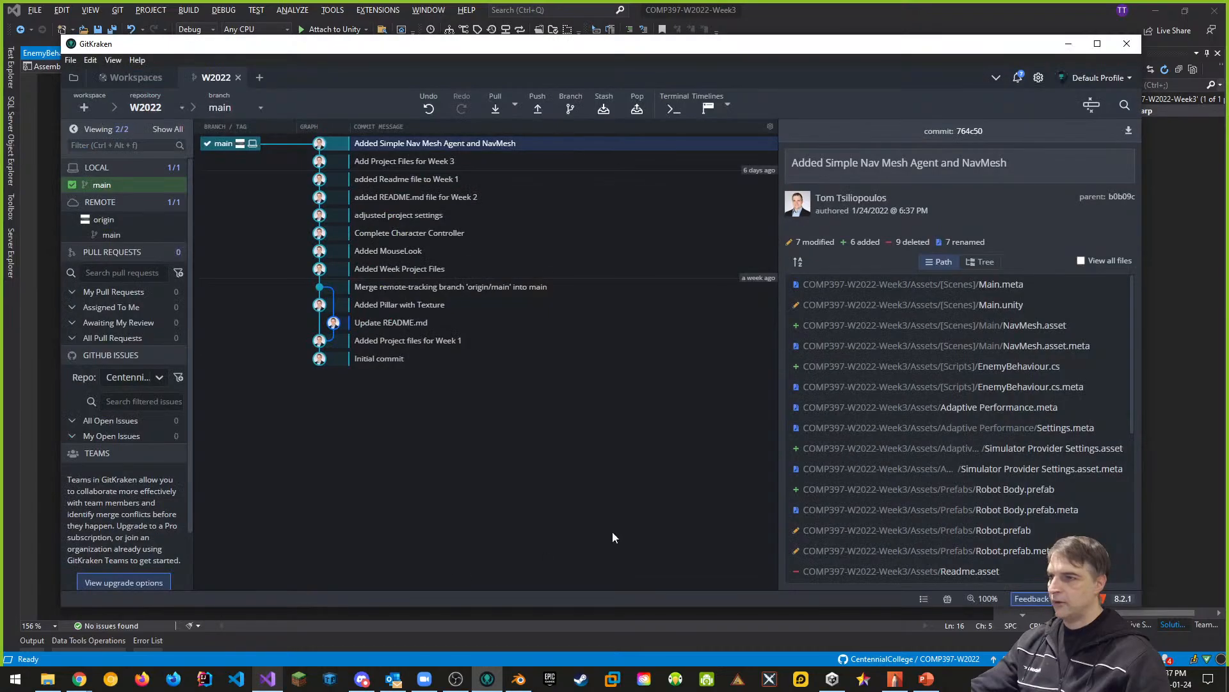
{"action": "key", "text": "alt+Tab"}
{"action": "key", "text": "Tab"}
{"action": "left_click", "coordinate": [618, 192]}
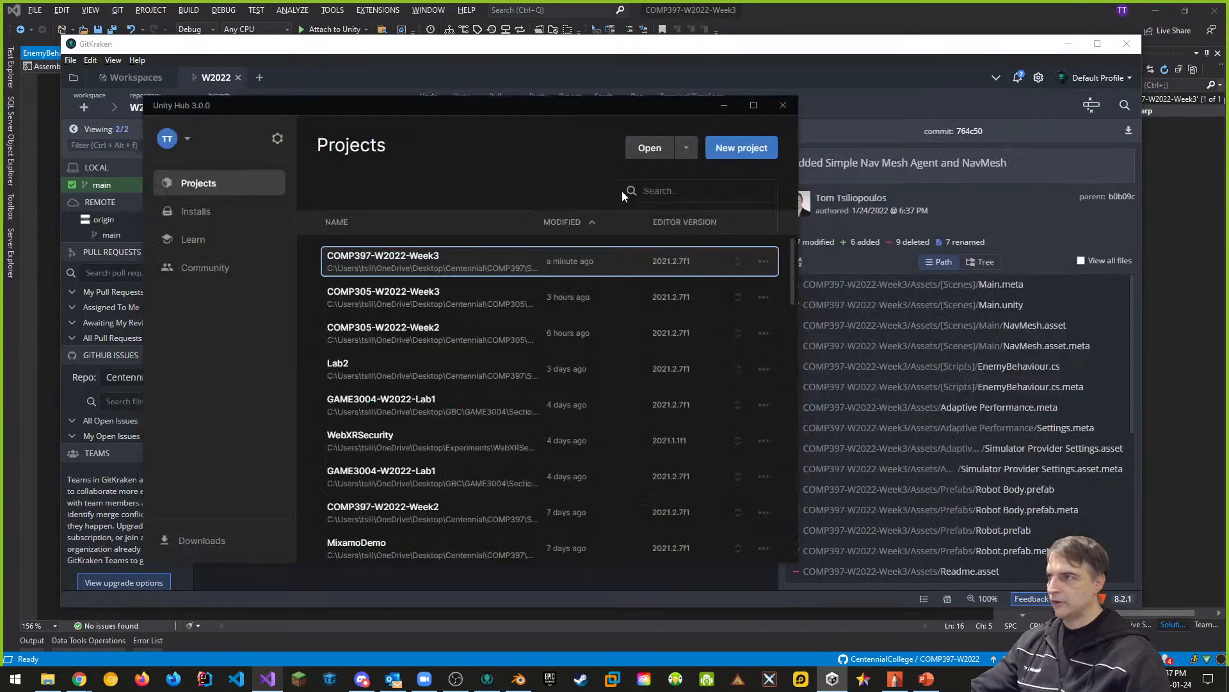
{"action": "left_click", "coordinate": [459, 268]}
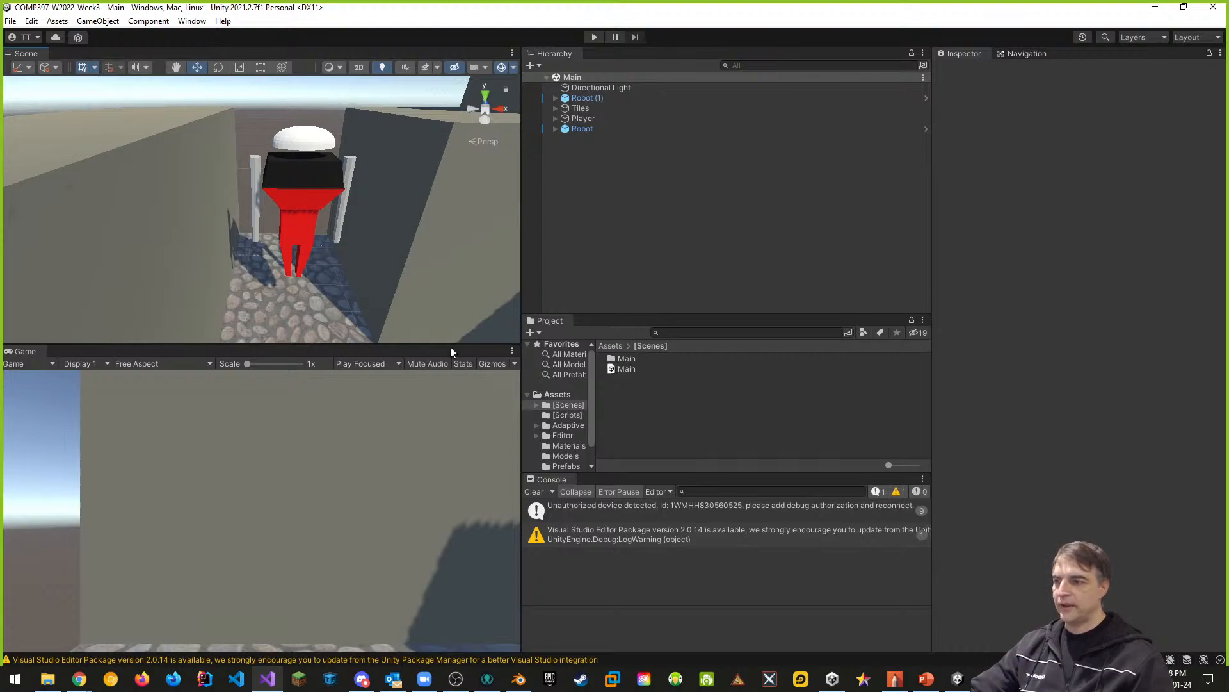
- Clear the Console and dock the Game view as a tab beside the Scene view, leaving Scene in front
{"action": "left_click", "coordinate": [534, 491]}
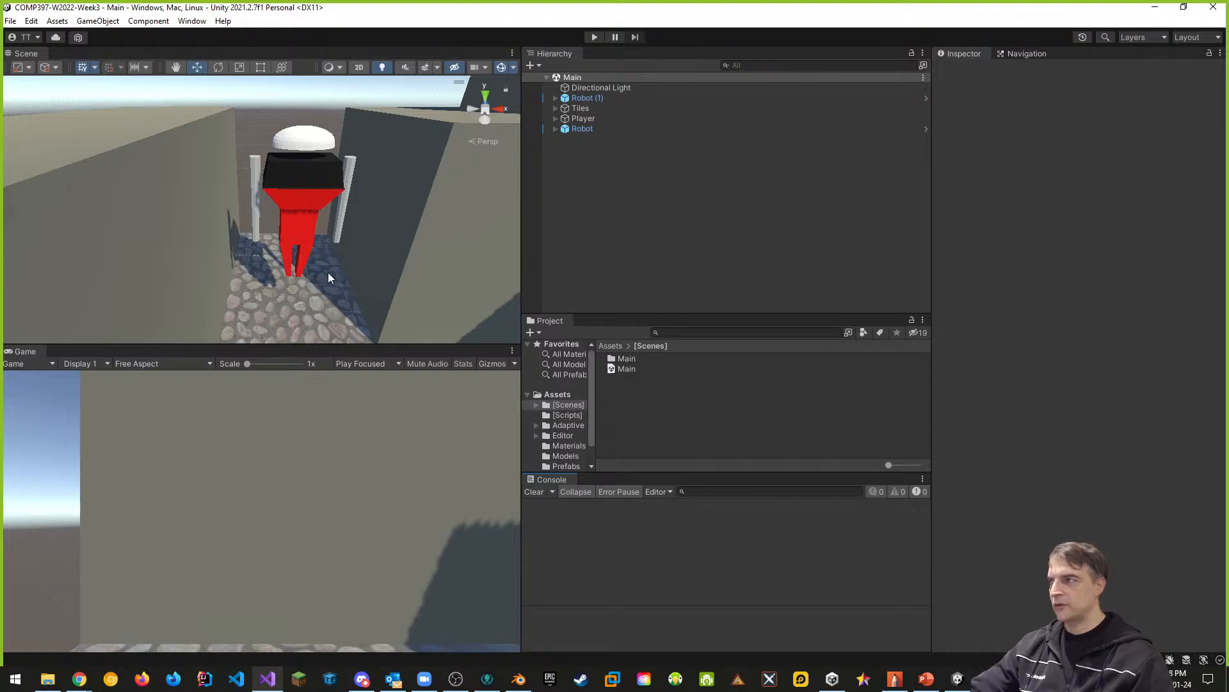
{"action": "left_click_drag", "start_coordinate": [33, 354], "coordinate": [61, 61]}
{"action": "left_click", "coordinate": [24, 53]}
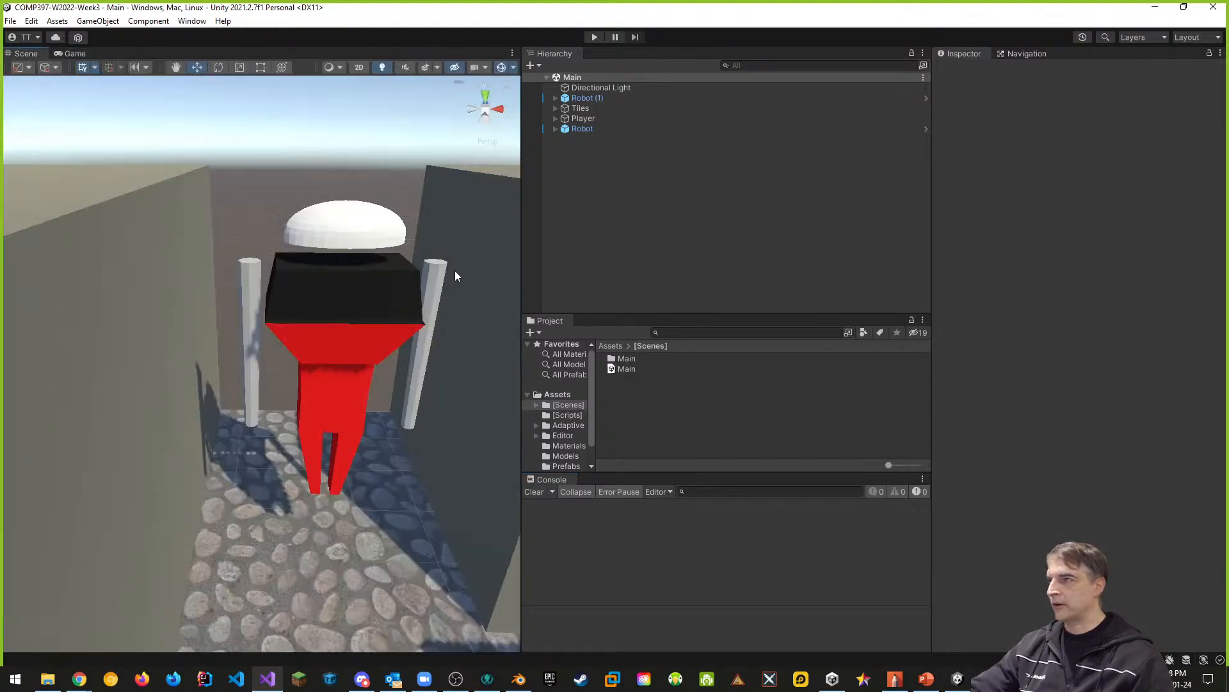
- Run the Main scene in Play mode and inspect the components on the Player and Robot (1)
{"action": "left_click", "coordinate": [580, 121]}
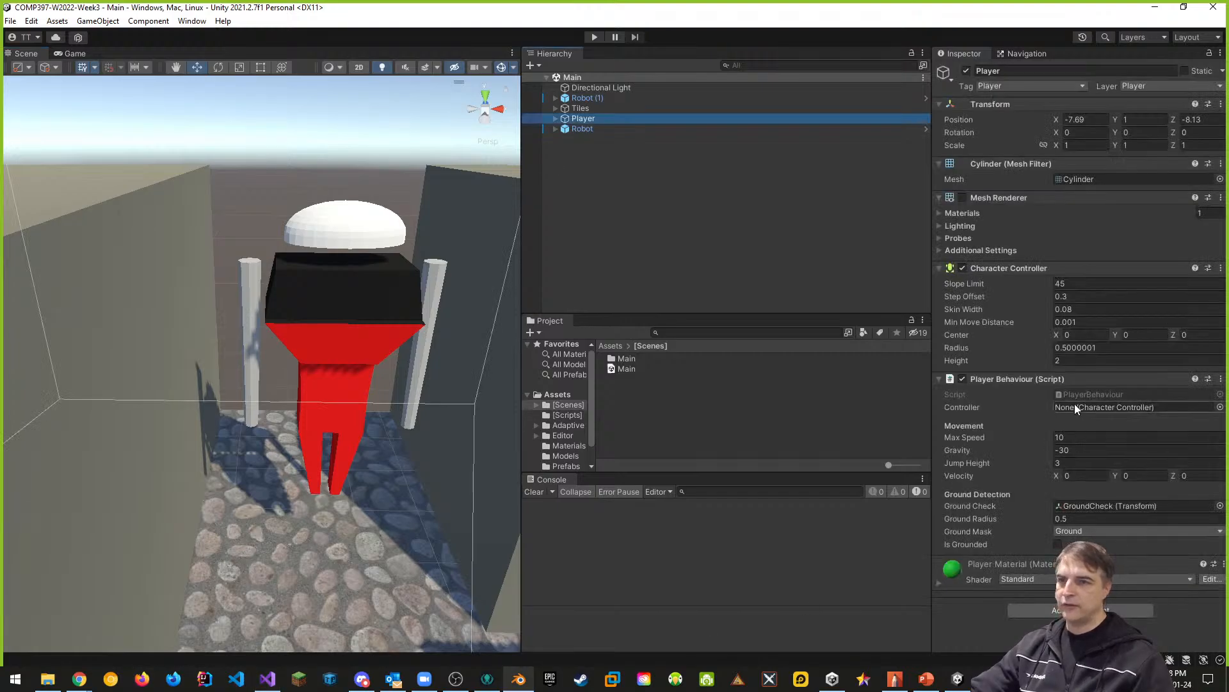
{"action": "left_click", "coordinate": [594, 37]}
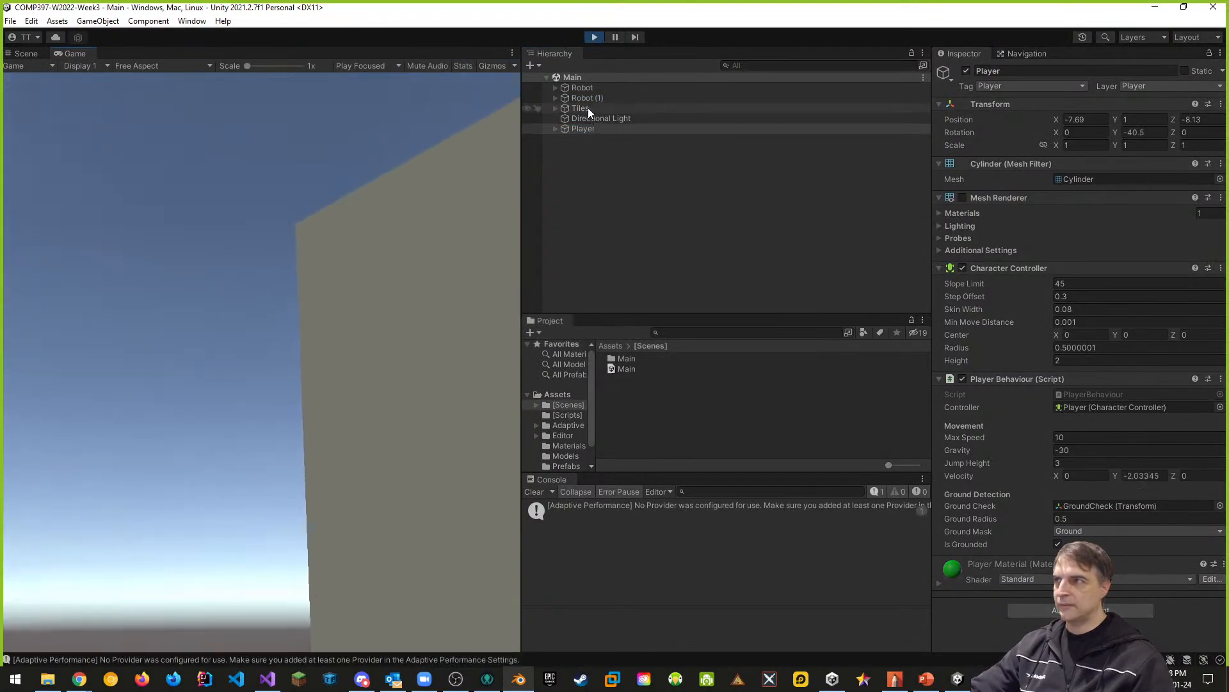
{"action": "left_click", "coordinate": [585, 98]}
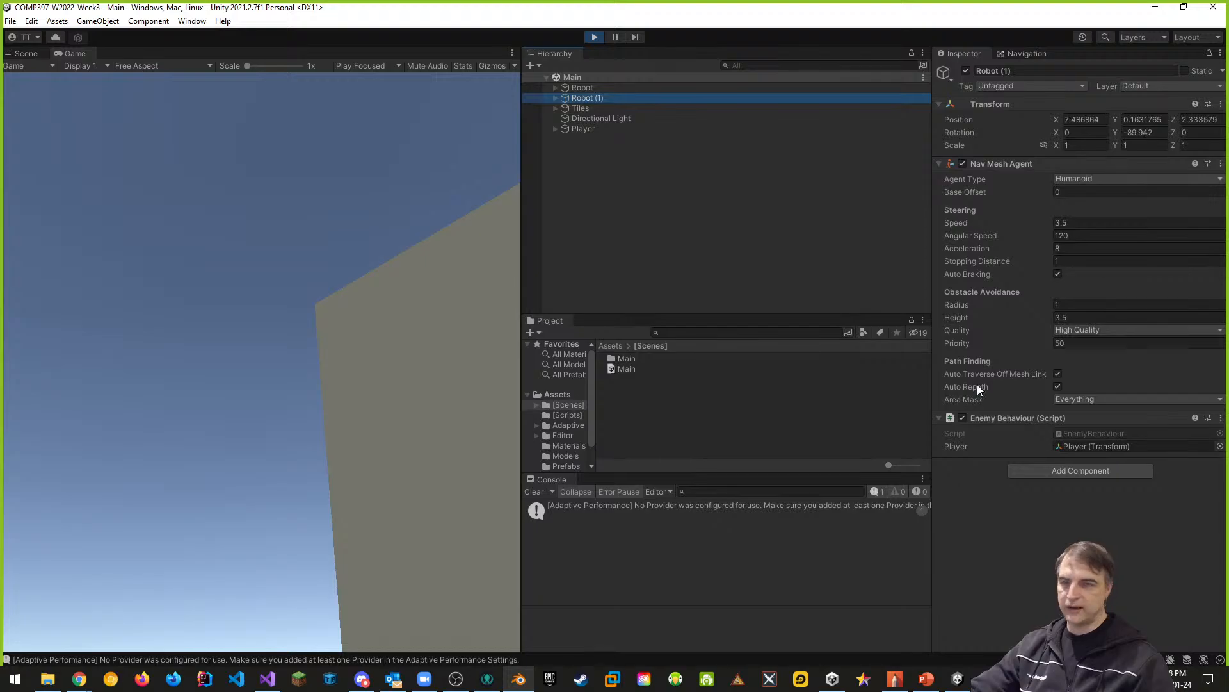
- Compare the components of Robot and Robot (1) while pausing and resuming the running Main scene, and end Play mode
{"action": "left_click", "coordinate": [584, 87]}
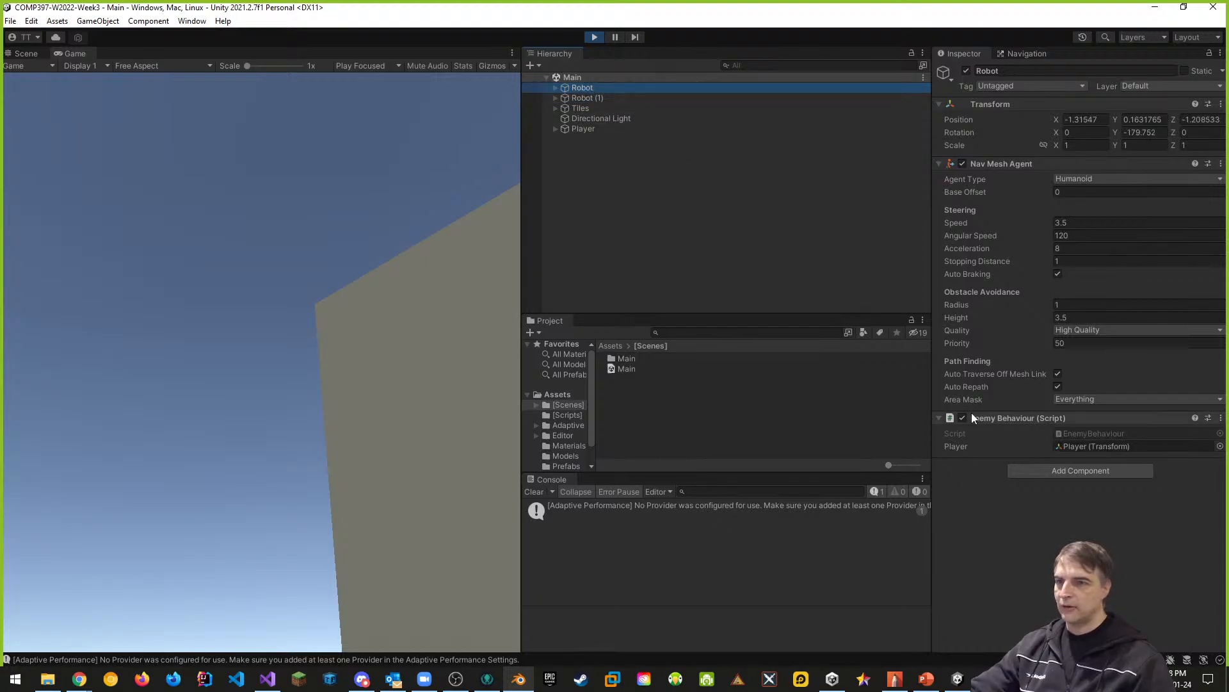
{"action": "left_click", "coordinate": [615, 37]}
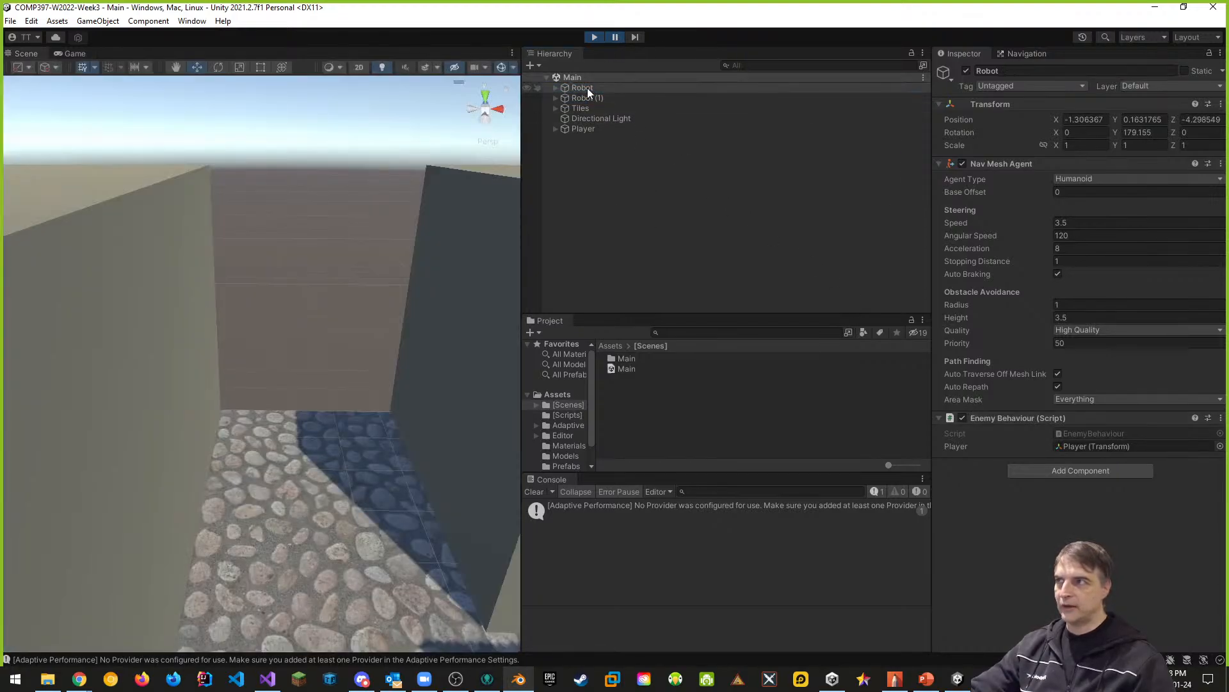
{"action": "left_click", "coordinate": [588, 98]}
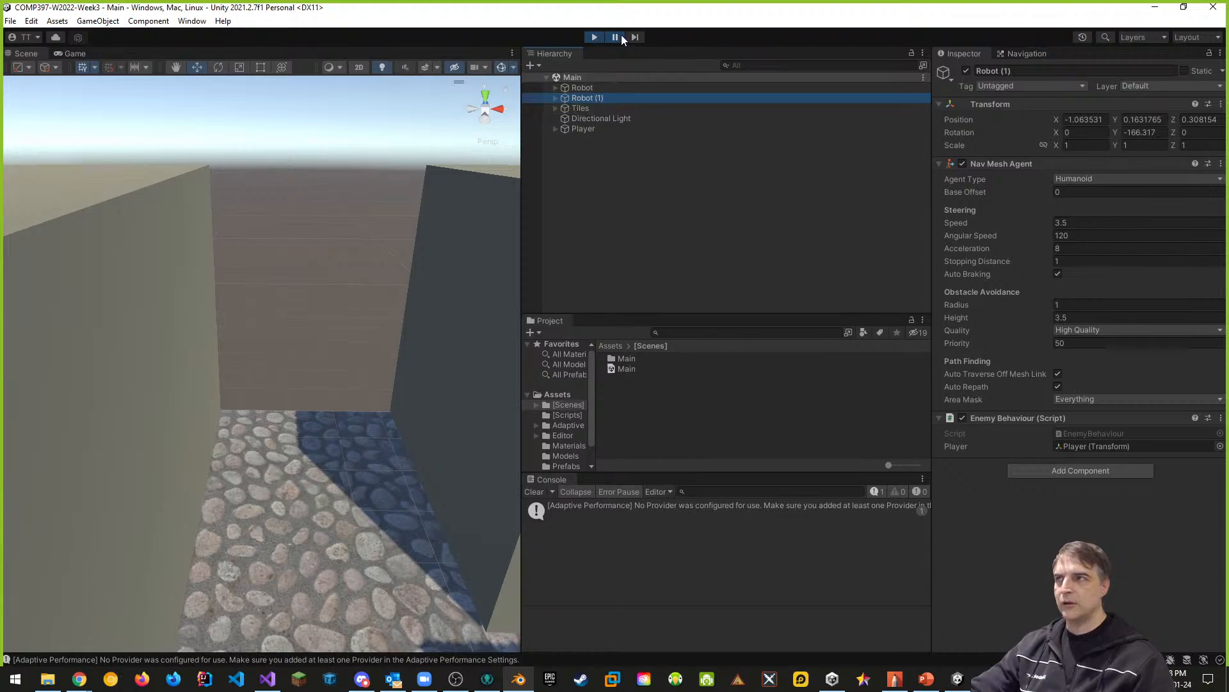
{"action": "left_click", "coordinate": [594, 38]}
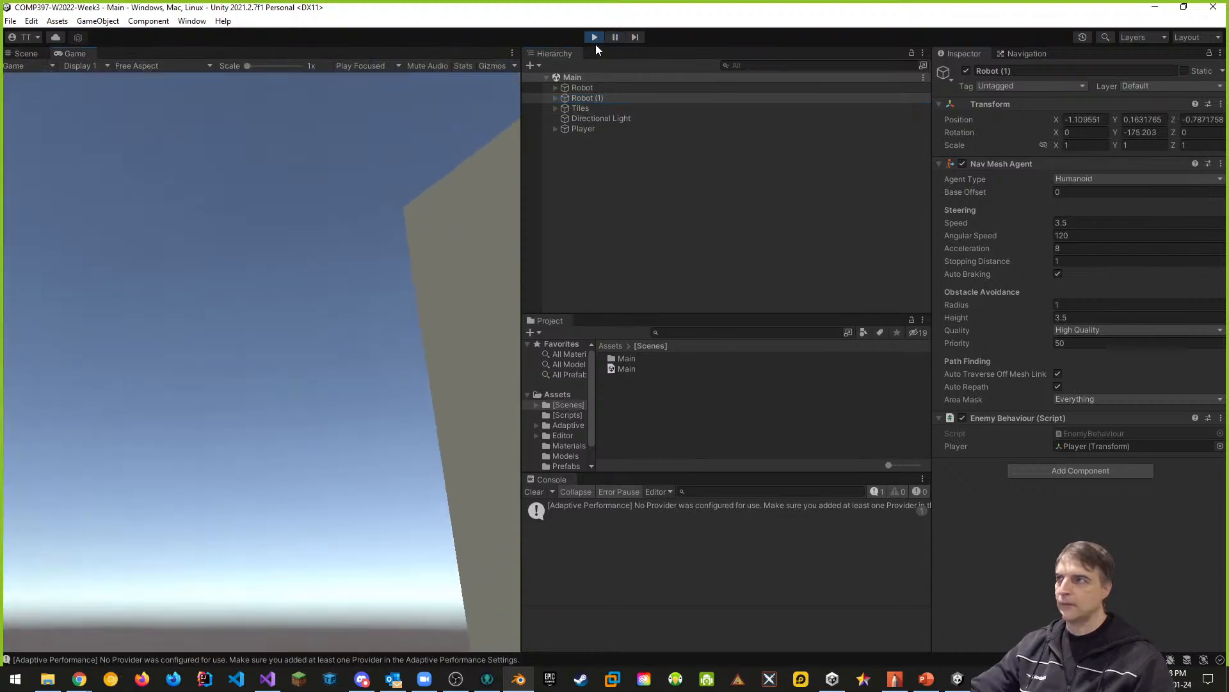
{"action": "left_click", "coordinate": [594, 38]}
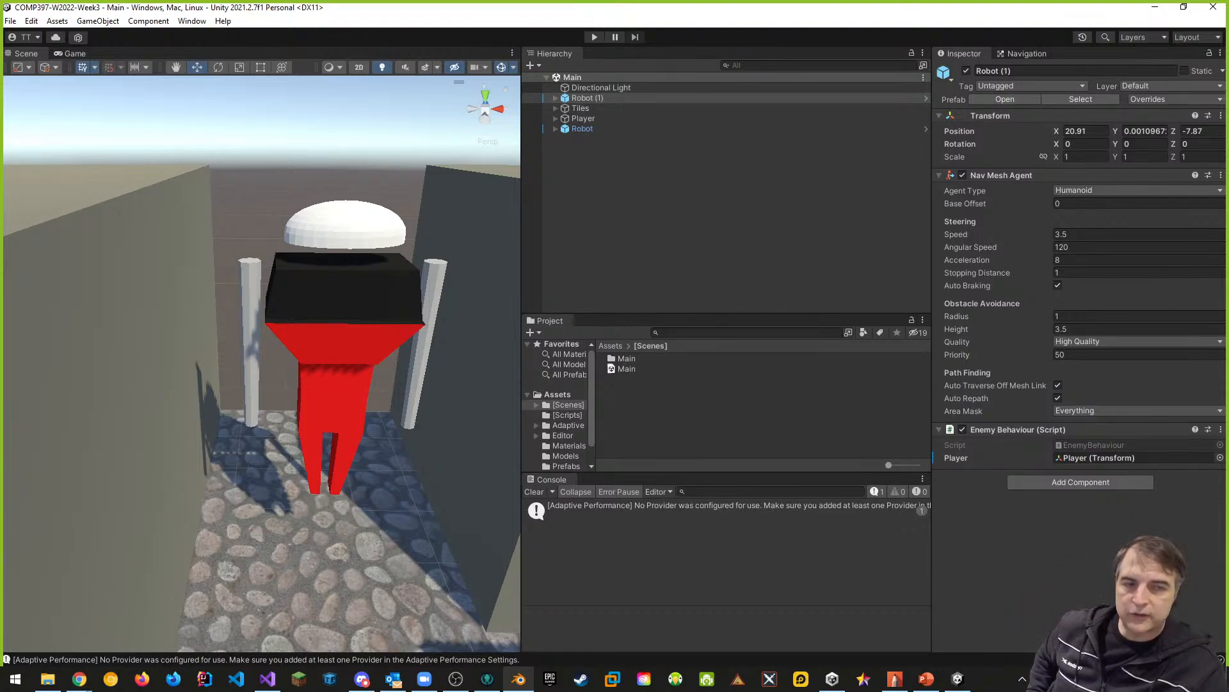
- Display the NavMesh, shift the Player a short distance forward along Z within the walkable area, and save the Main scene
{"action": "scroll", "coordinate": [444, 566], "scroll_direction": "down", "scroll_amount": 3}
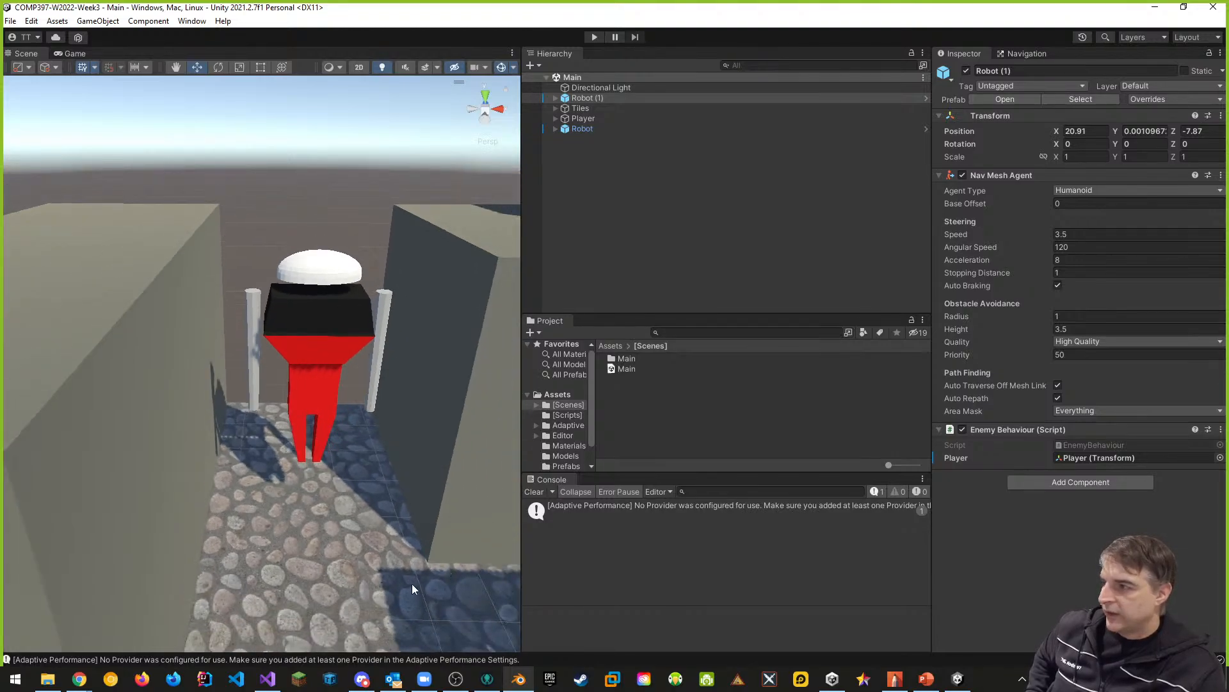
{"action": "middle_click_drag", "start_coordinate": [412, 584], "coordinate": [402, 321]}
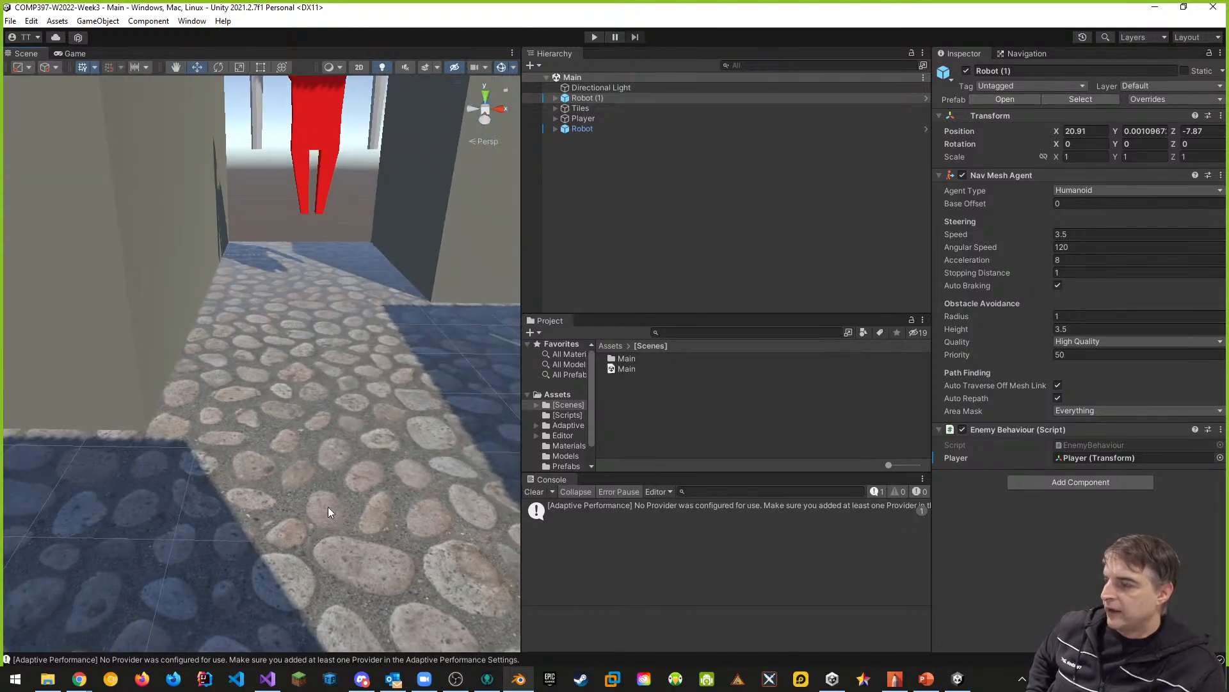
{"action": "scroll", "coordinate": [328, 506], "scroll_direction": "down", "scroll_amount": 5}
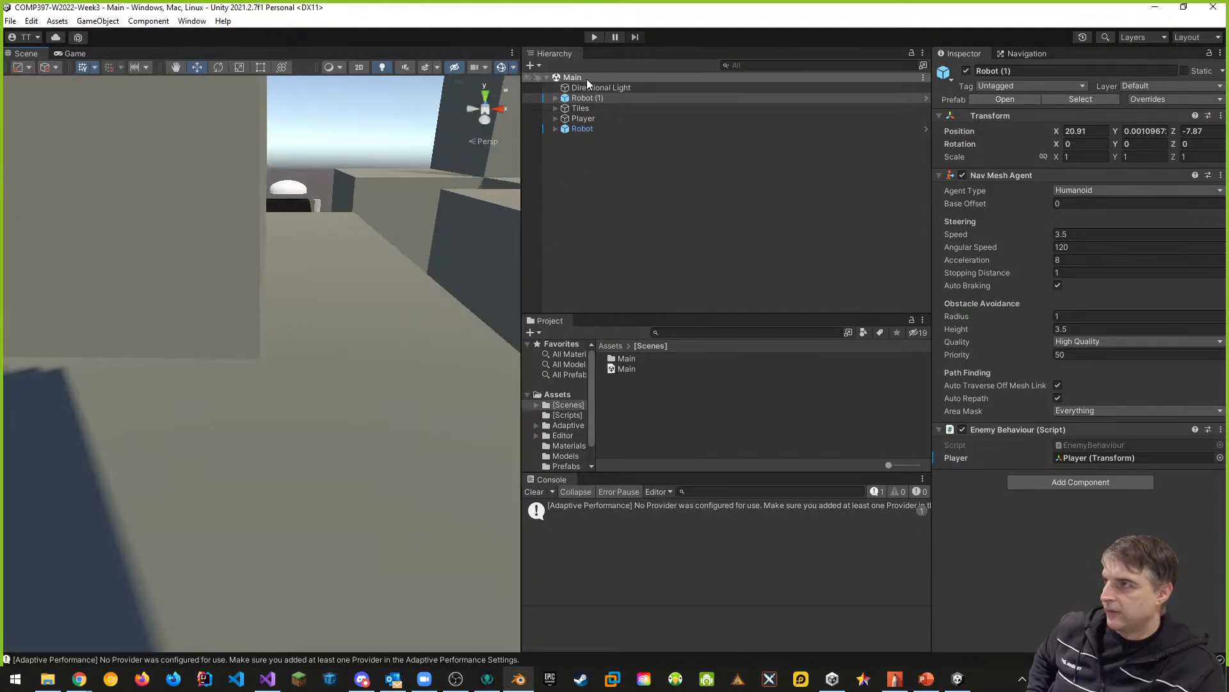
{"action": "double_click", "coordinate": [584, 119]}
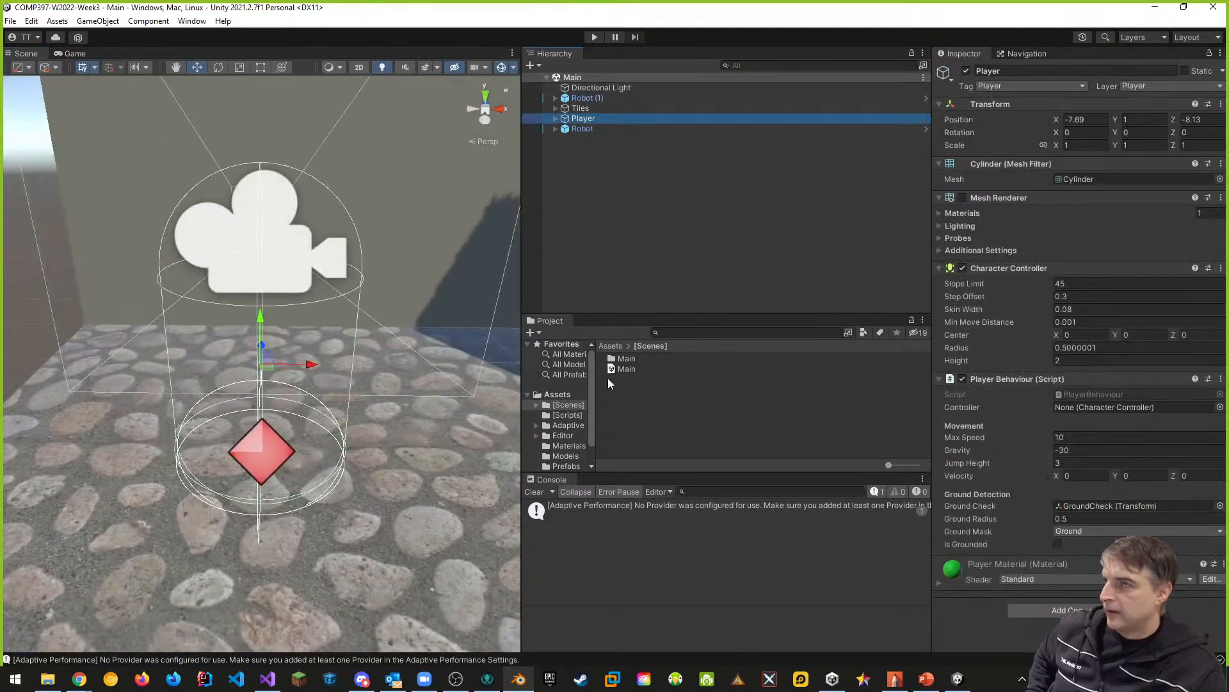
{"action": "left_click", "coordinate": [1026, 53]}
{"action": "scroll", "coordinate": [217, 489], "scroll_direction": "down", "scroll_amount": 3}
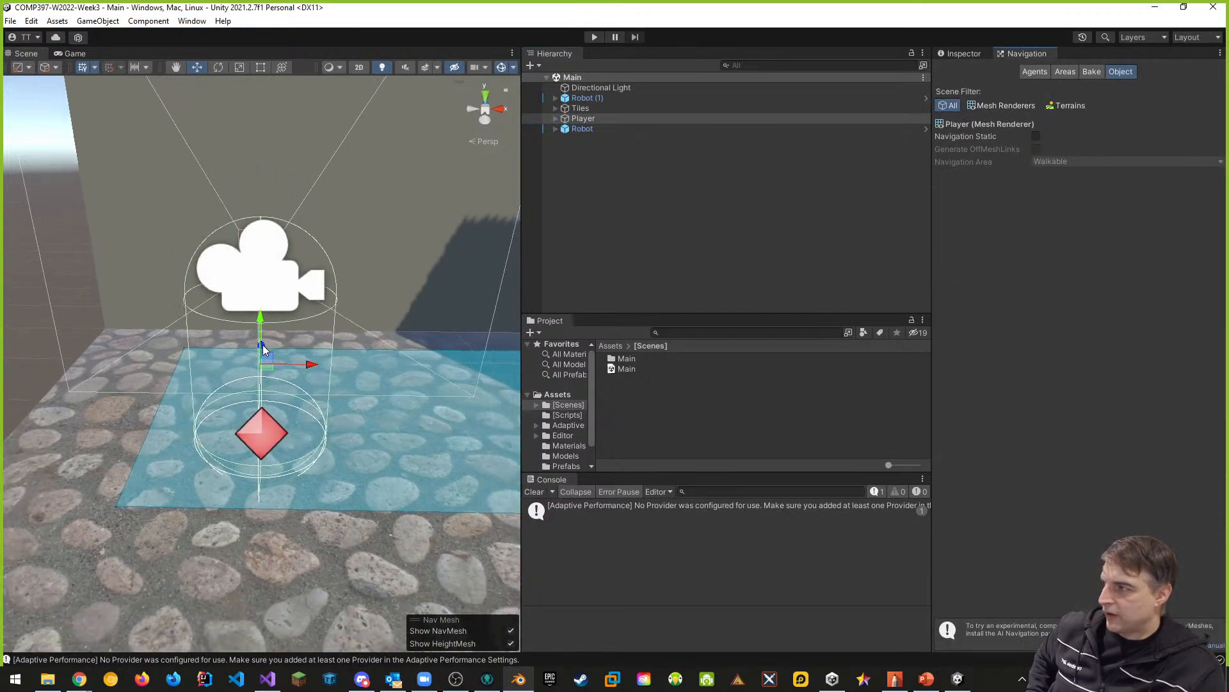
{"action": "left_click_drag", "start_coordinate": [264, 349], "coordinate": [264, 322]}
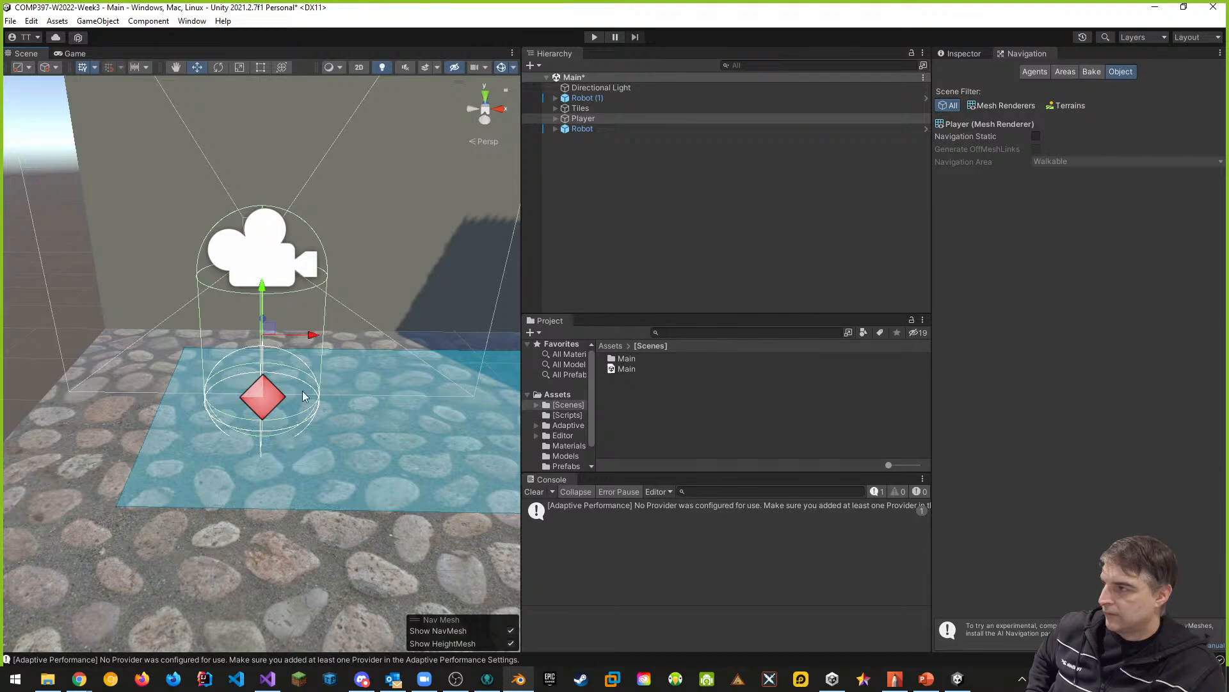
{"action": "middle_click_drag", "start_coordinate": [346, 462], "coordinate": [273, 473]}
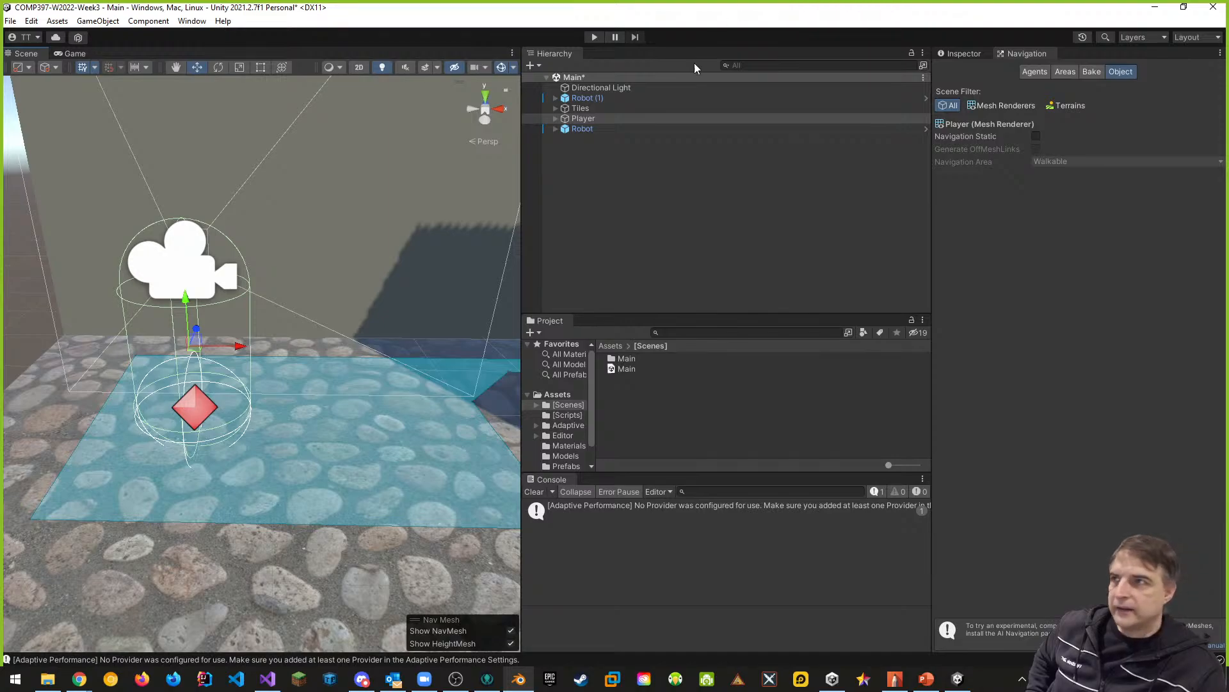
{"action": "key", "text": "ctrl+s"}
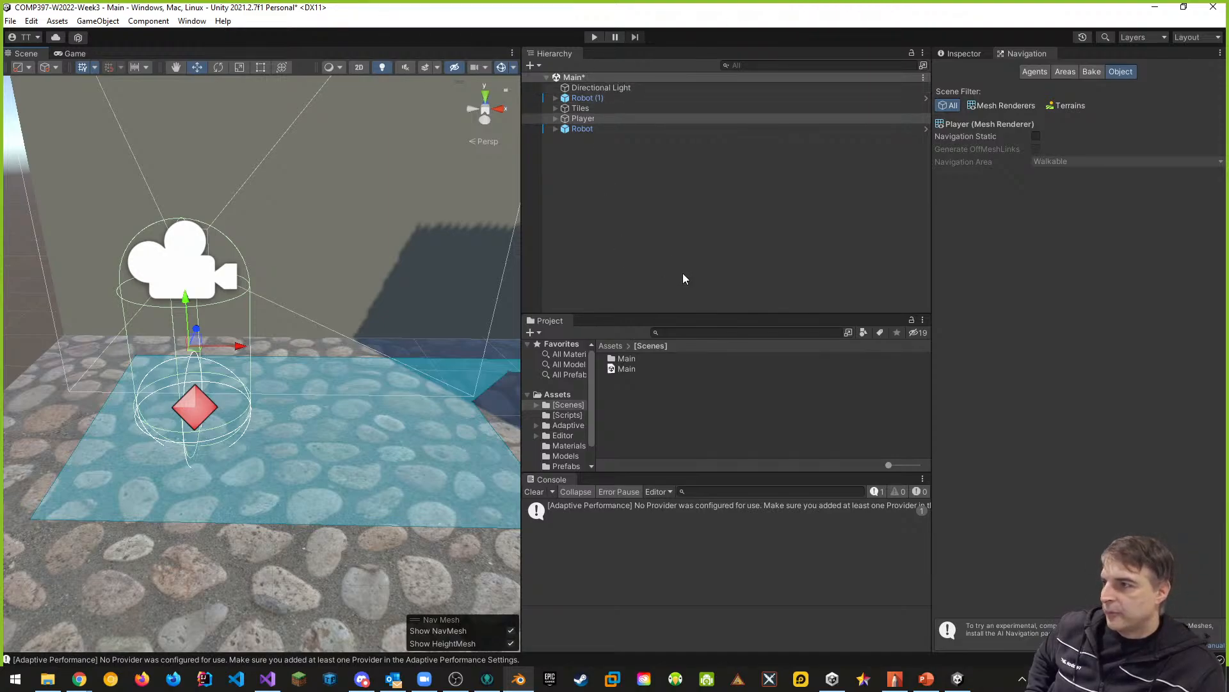
- Create and open a scene named Start Scene in the [Scenes] folder, and widen the Scene view
{"action": "right_click", "coordinate": [636, 399]}
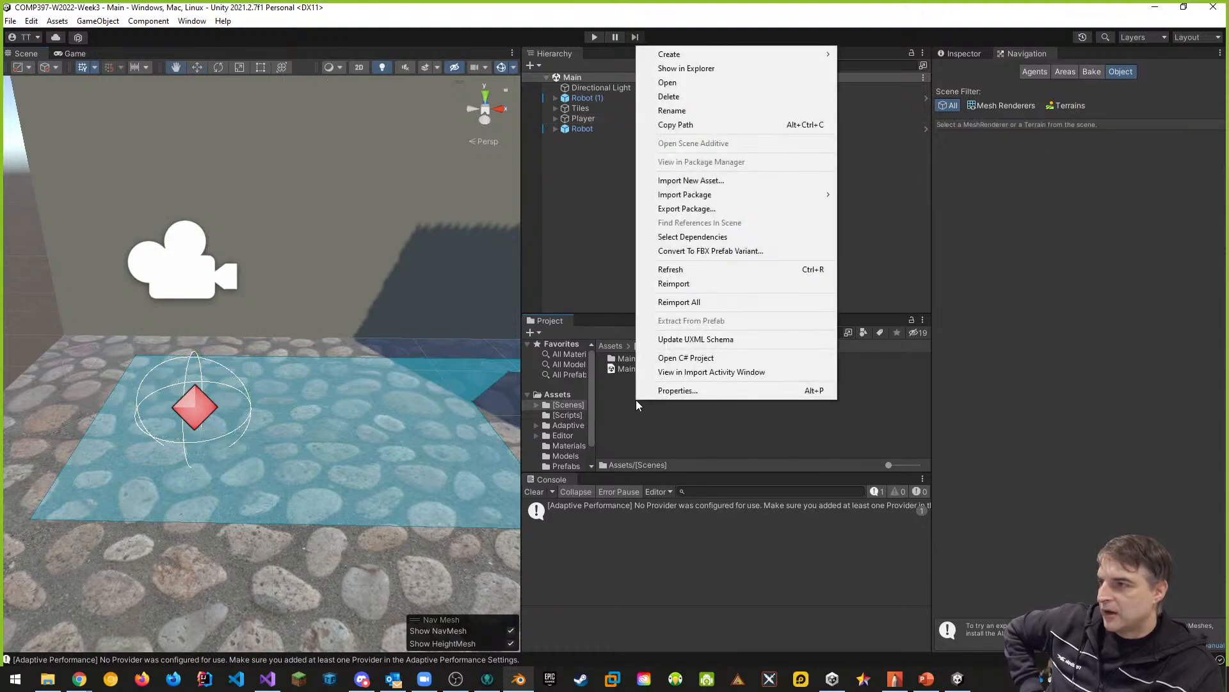
{"action": "mouse_move", "coordinate": [672, 60]}
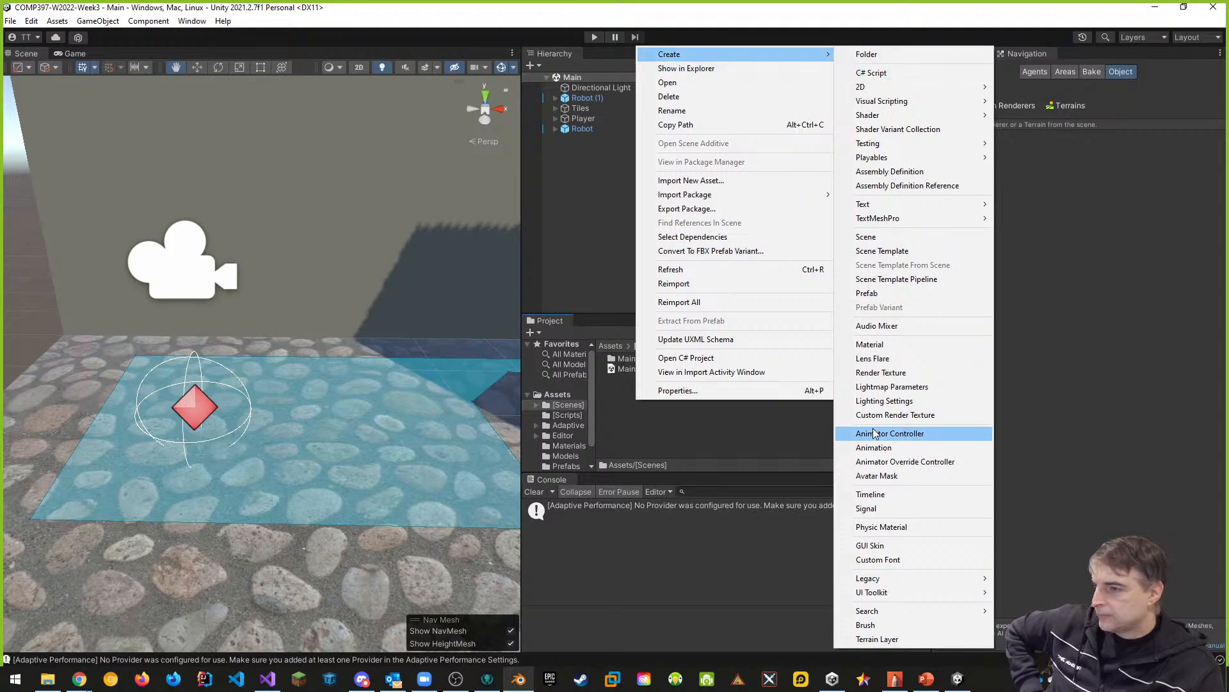
{"action": "left_click", "coordinate": [867, 239]}
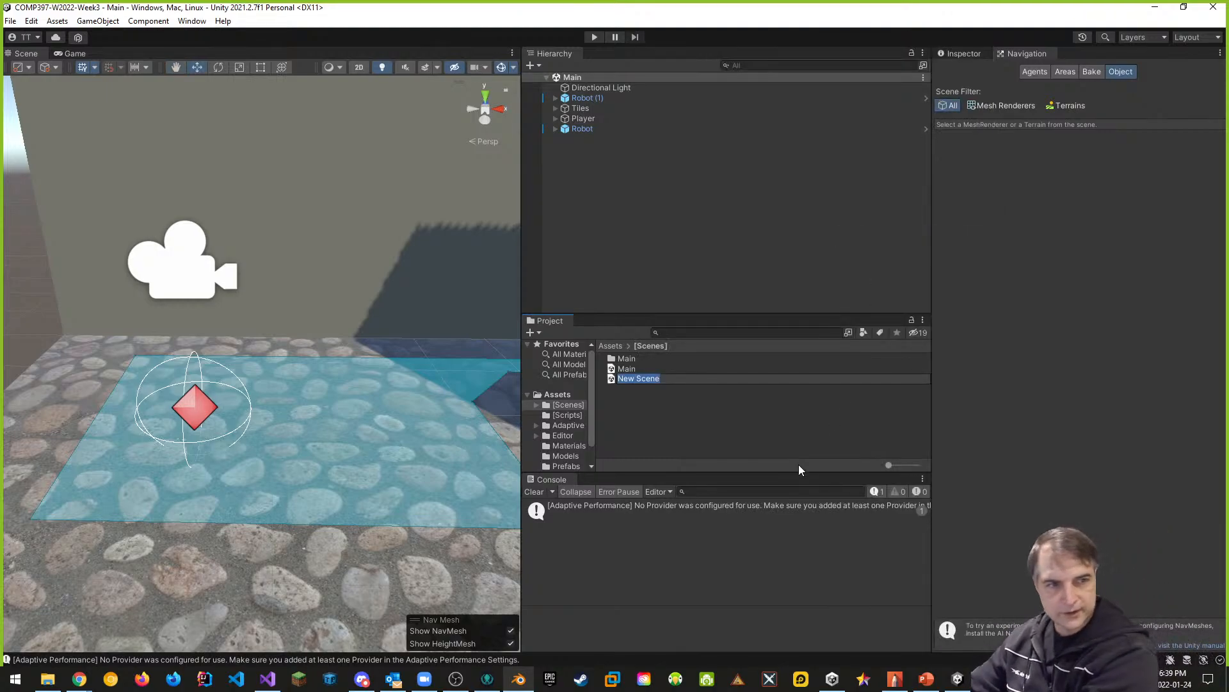
{"action": "type", "text": "Start Scene"}
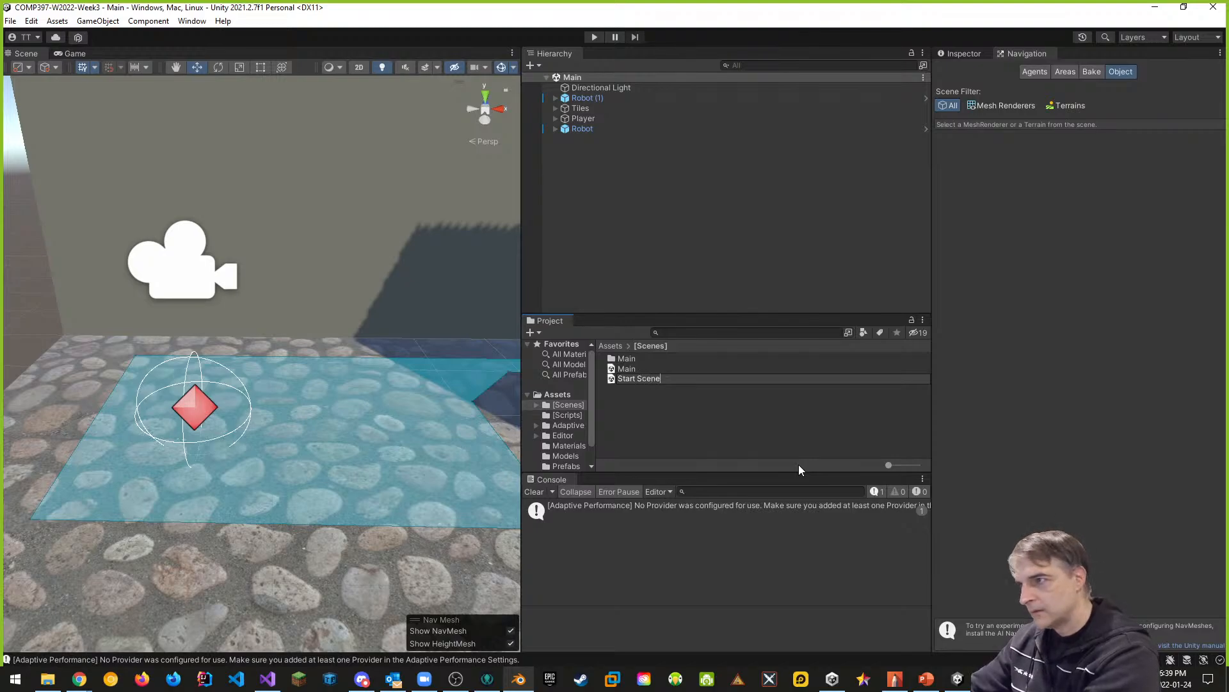
{"action": "key", "text": "Return"}
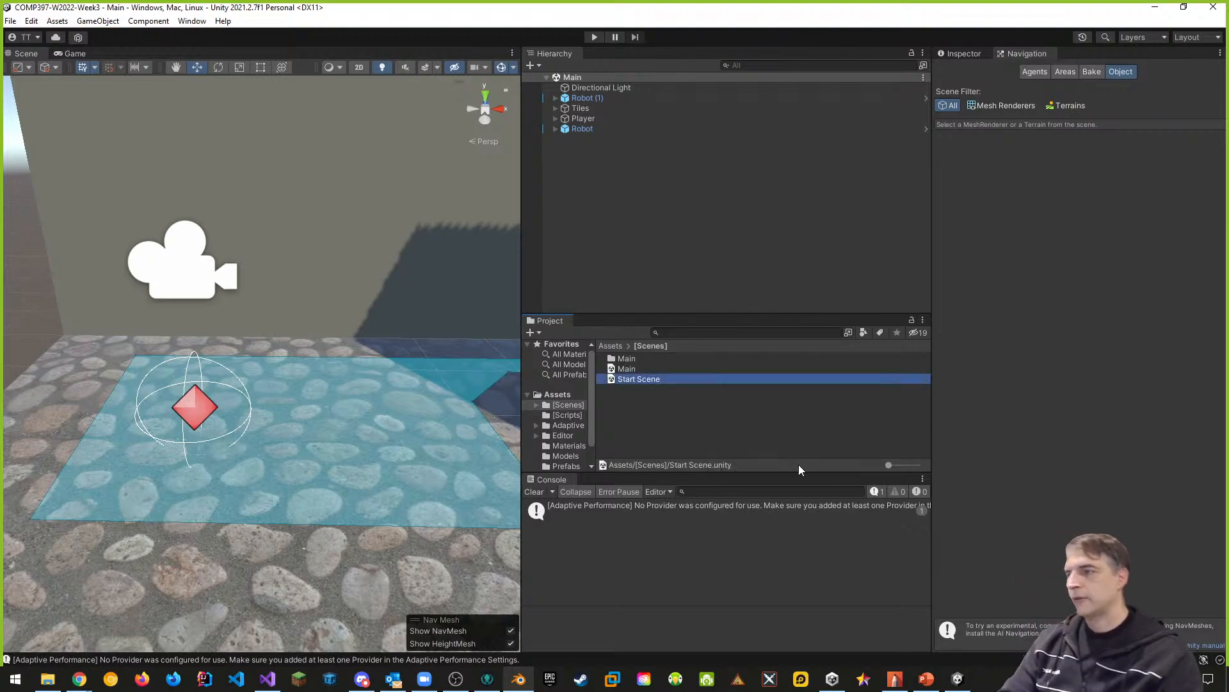
{"action": "double_click", "coordinate": [644, 378]}
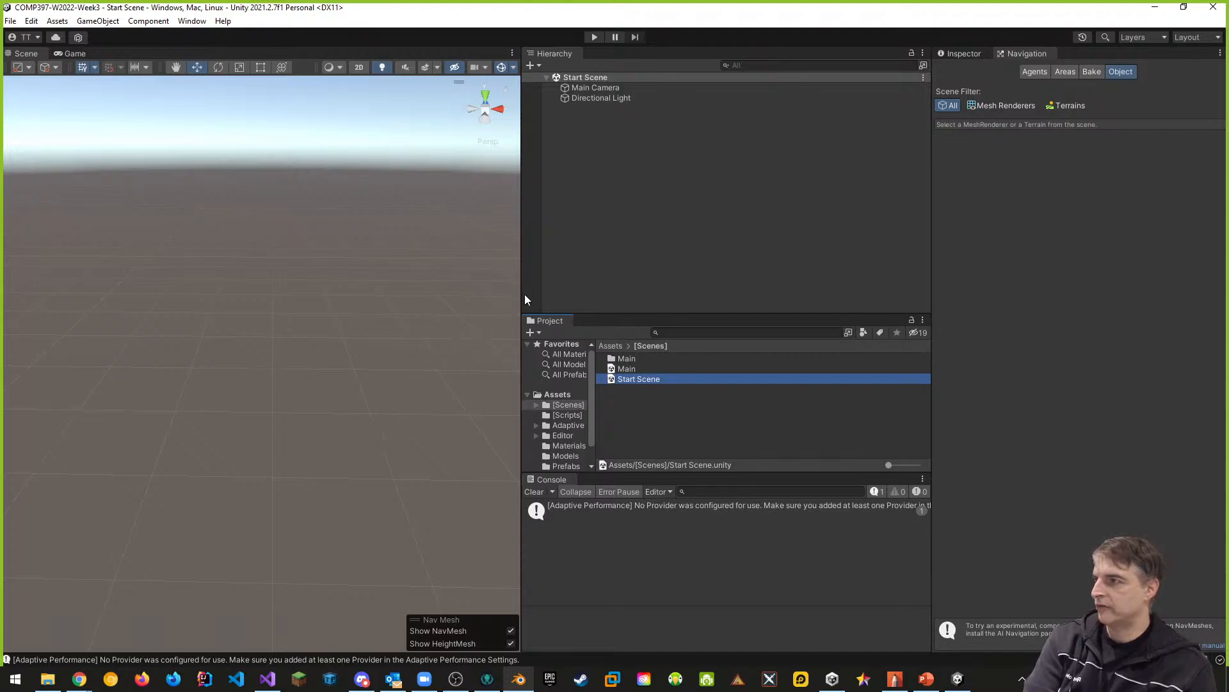
{"action": "left_click_drag", "start_coordinate": [523, 294], "coordinate": [735, 296]}
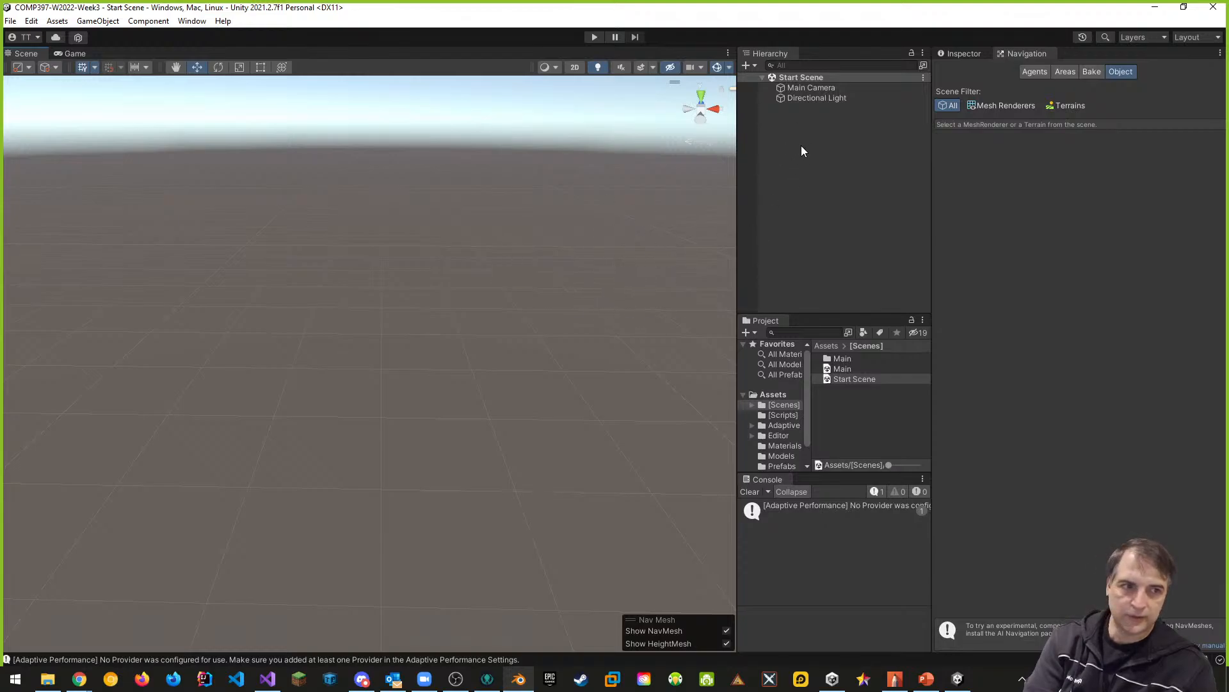
- Add a TextMeshPro UI button to Start Scene and import the TMP Essentials
{"action": "right_click", "coordinate": [803, 78]}
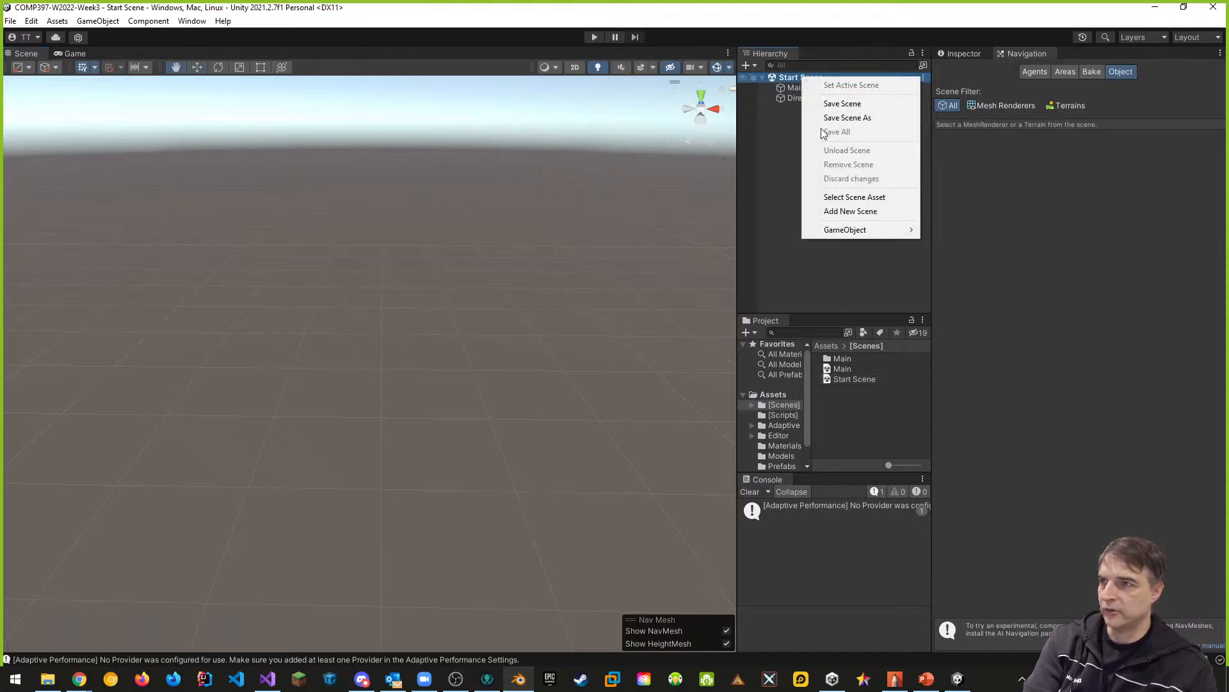
{"action": "left_click", "coordinate": [762, 194]}
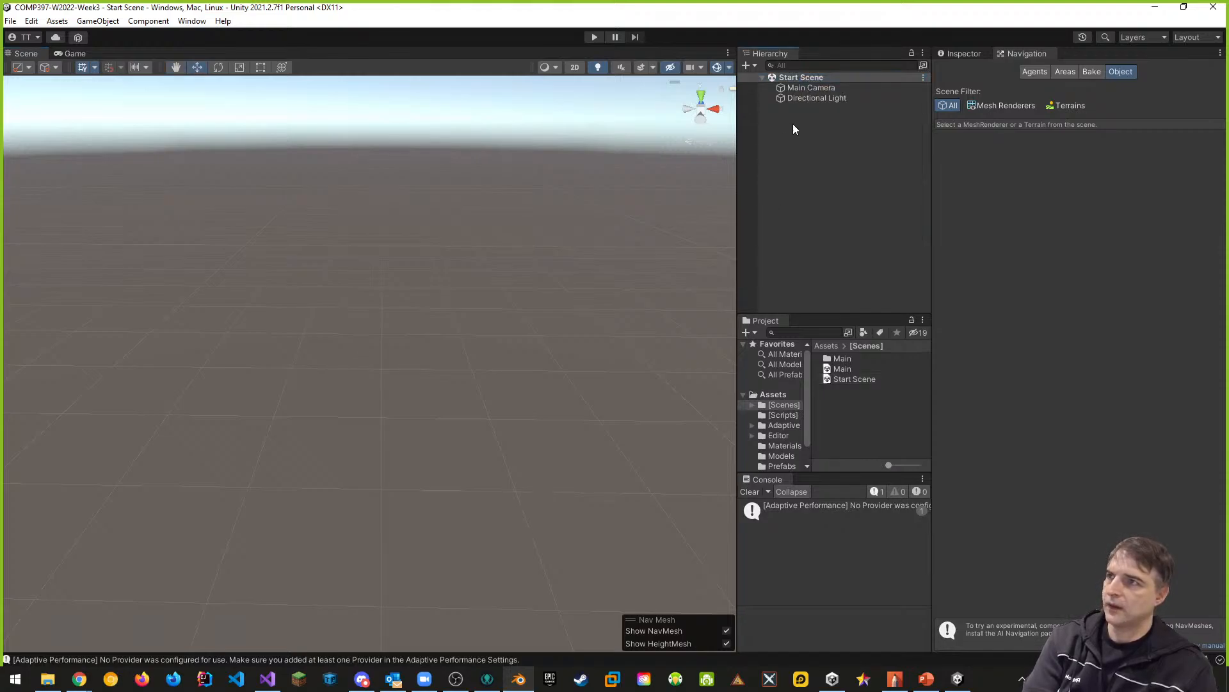
{"action": "right_click", "coordinate": [796, 119]}
{"action": "mouse_move", "coordinate": [828, 356]}
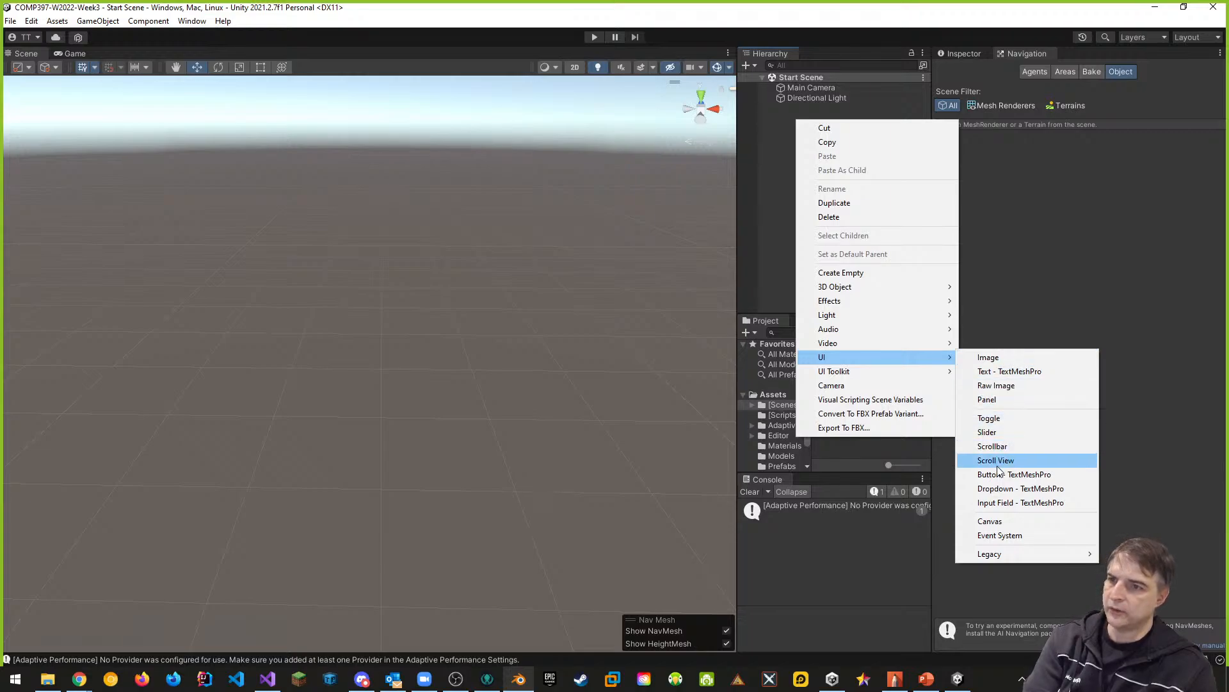
{"action": "left_click", "coordinate": [1032, 479]}
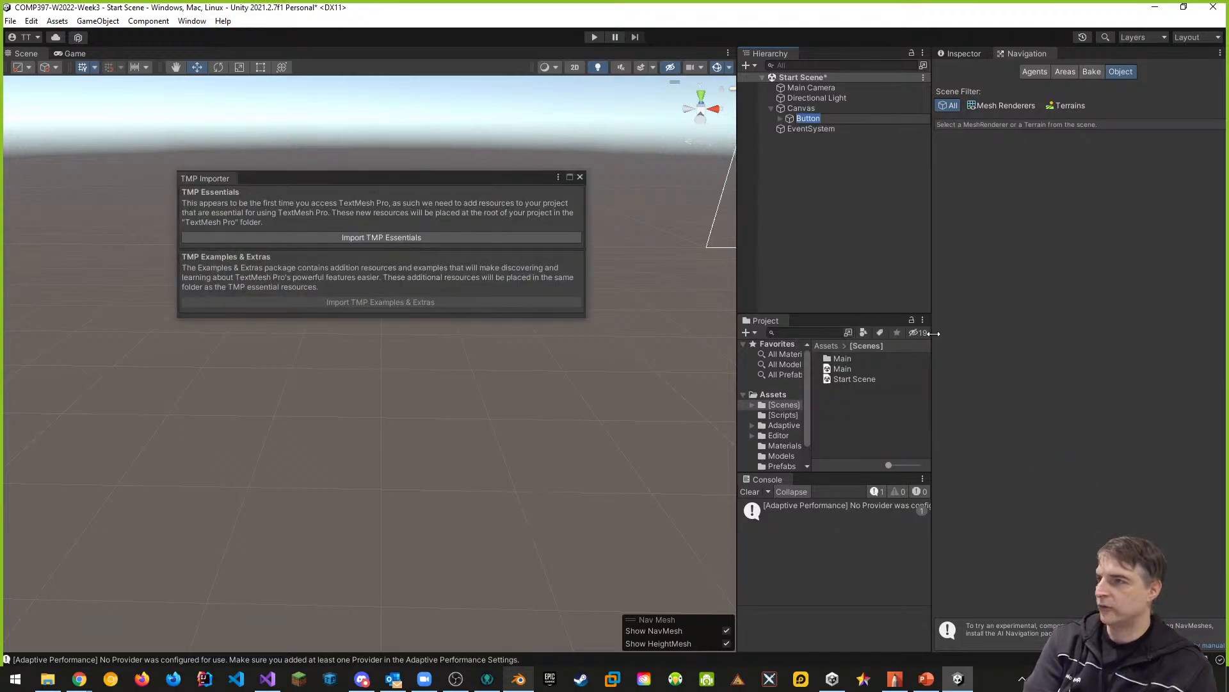
{"action": "left_click", "coordinate": [396, 237]}
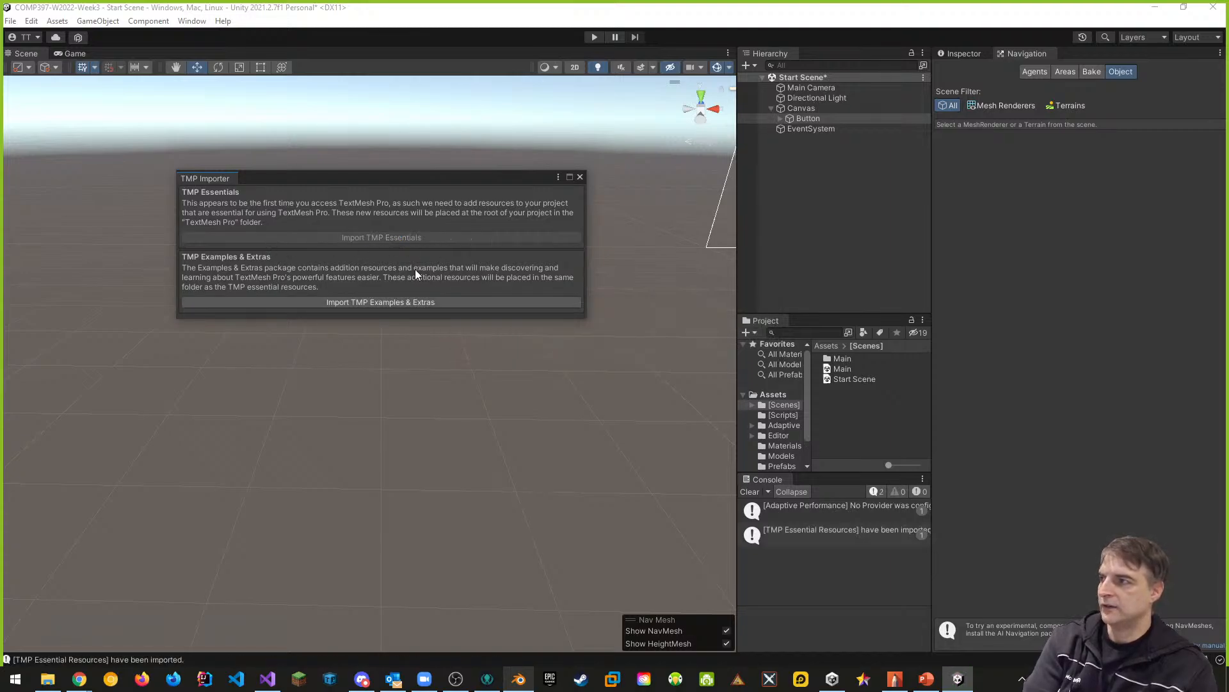
{"action": "left_click", "coordinate": [580, 177]}
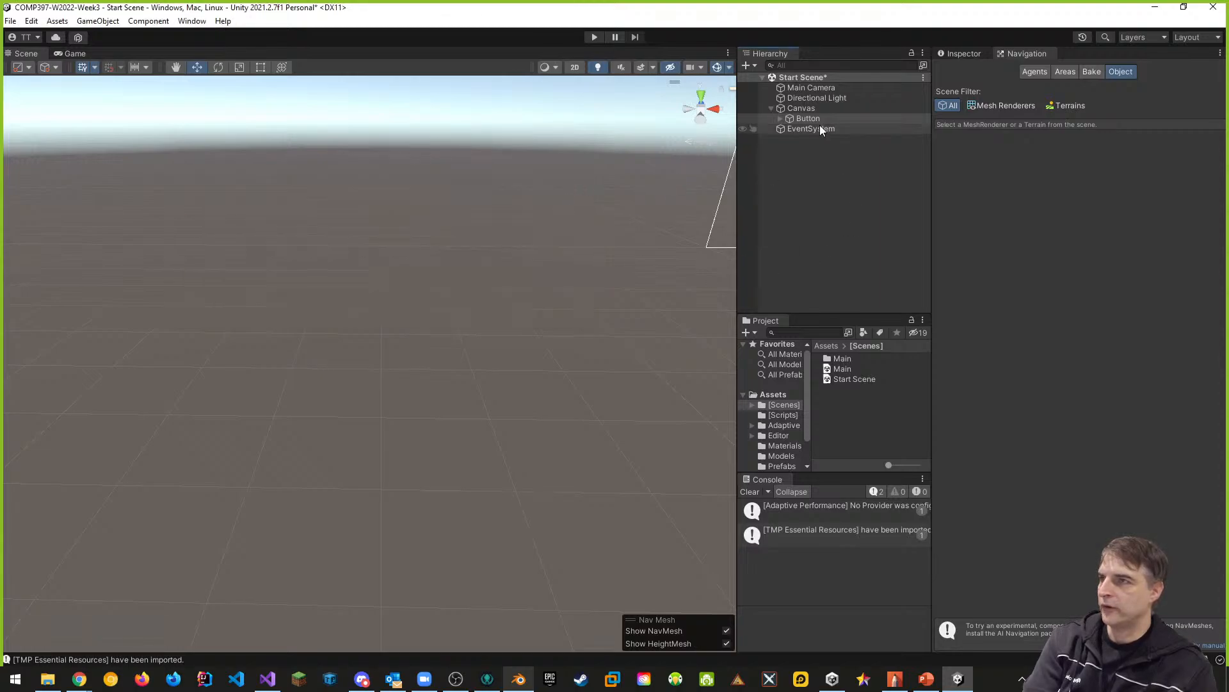
- Frame the Canvas in the Scene view and switch the view to 2D
{"action": "double_click", "coordinate": [802, 107]}
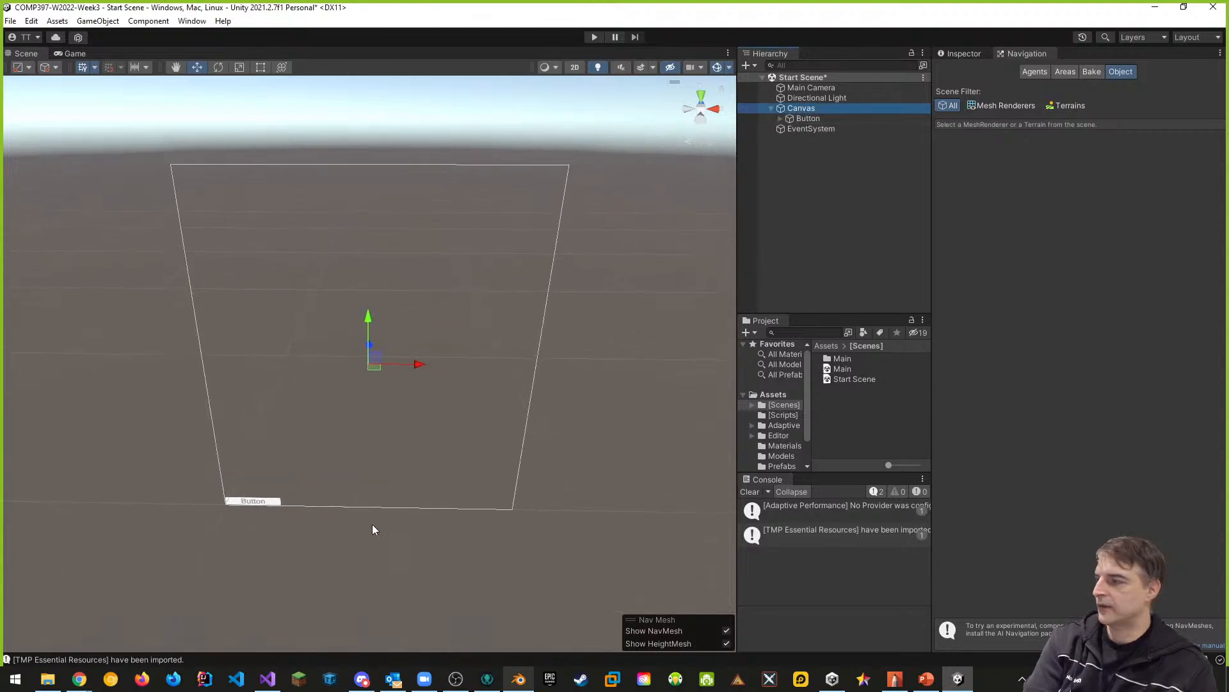
{"action": "right_click_drag", "start_coordinate": [373, 528], "coordinate": [429, 493]}
{"action": "left_click_drag", "start_coordinate": [293, 301], "coordinate": [393, 274]}
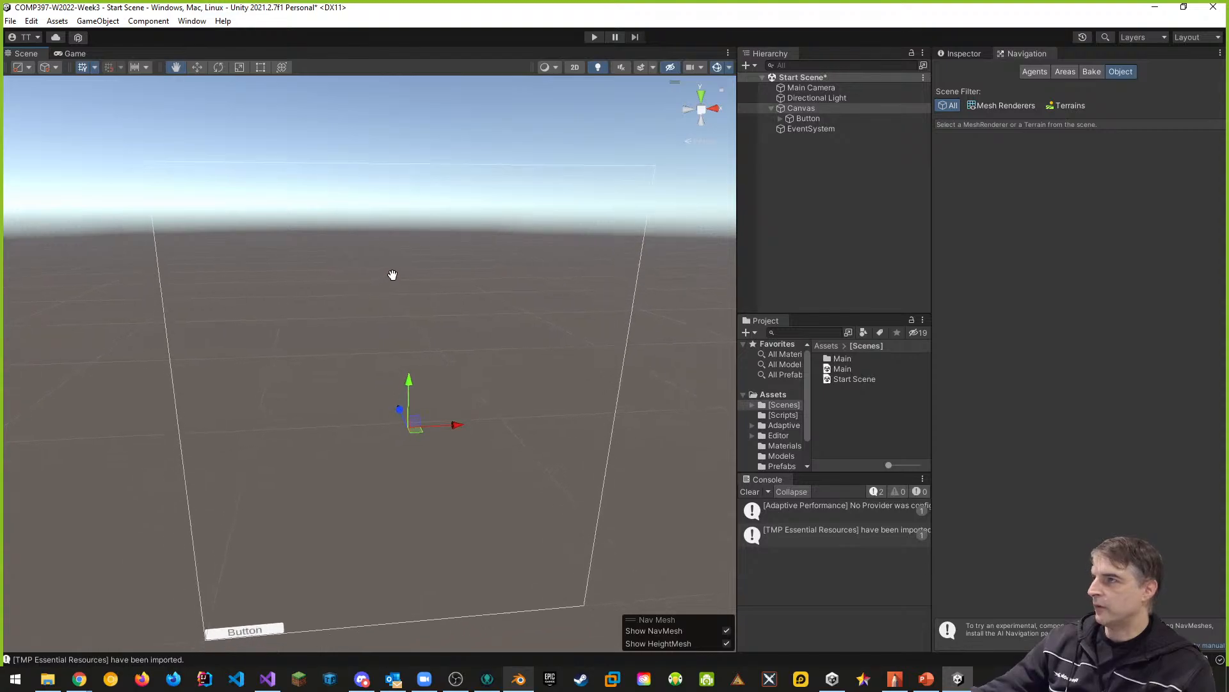
{"action": "left_click", "coordinate": [575, 67]}
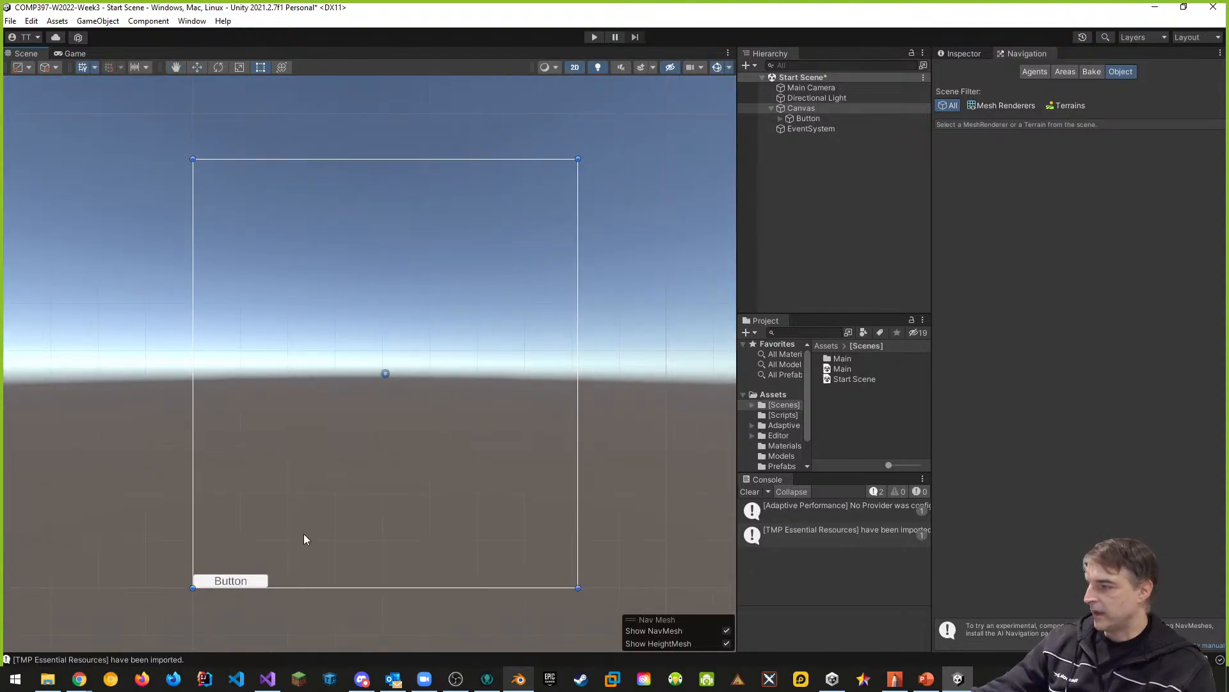
{"action": "scroll", "coordinate": [421, 460], "scroll_direction": "up", "scroll_amount": 1}
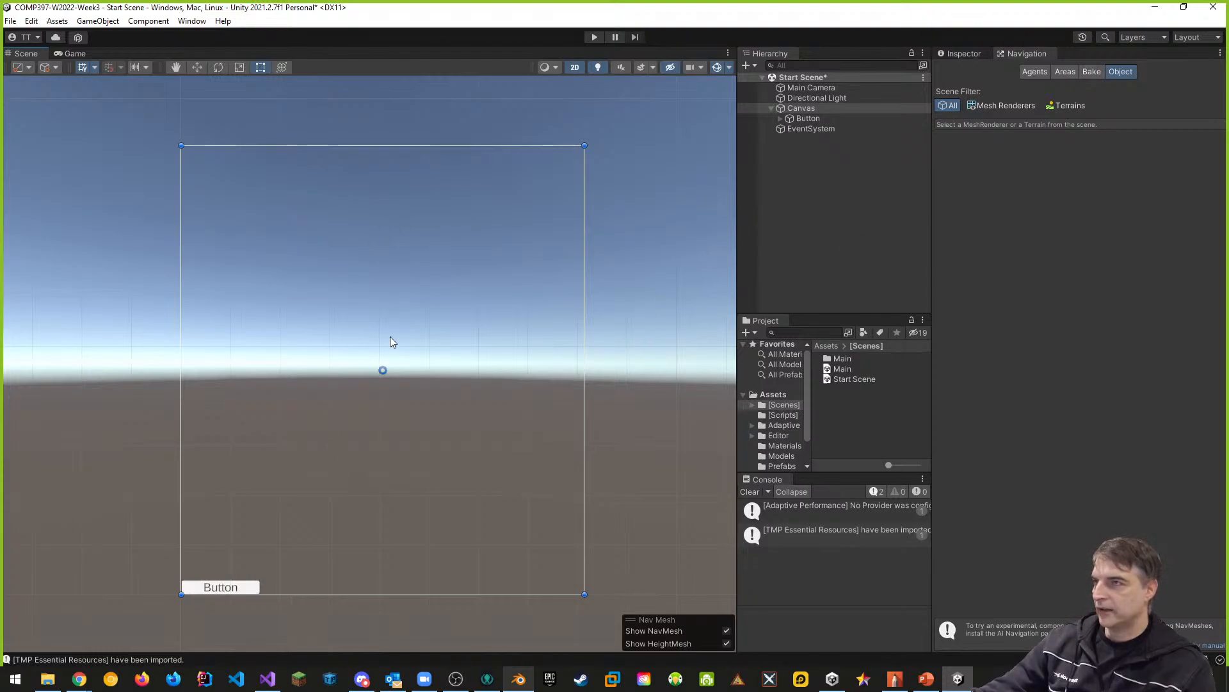
- Anchor the Canvas button to the middle-center preset and snap its position to that anchor
{"action": "left_click", "coordinate": [226, 589]}
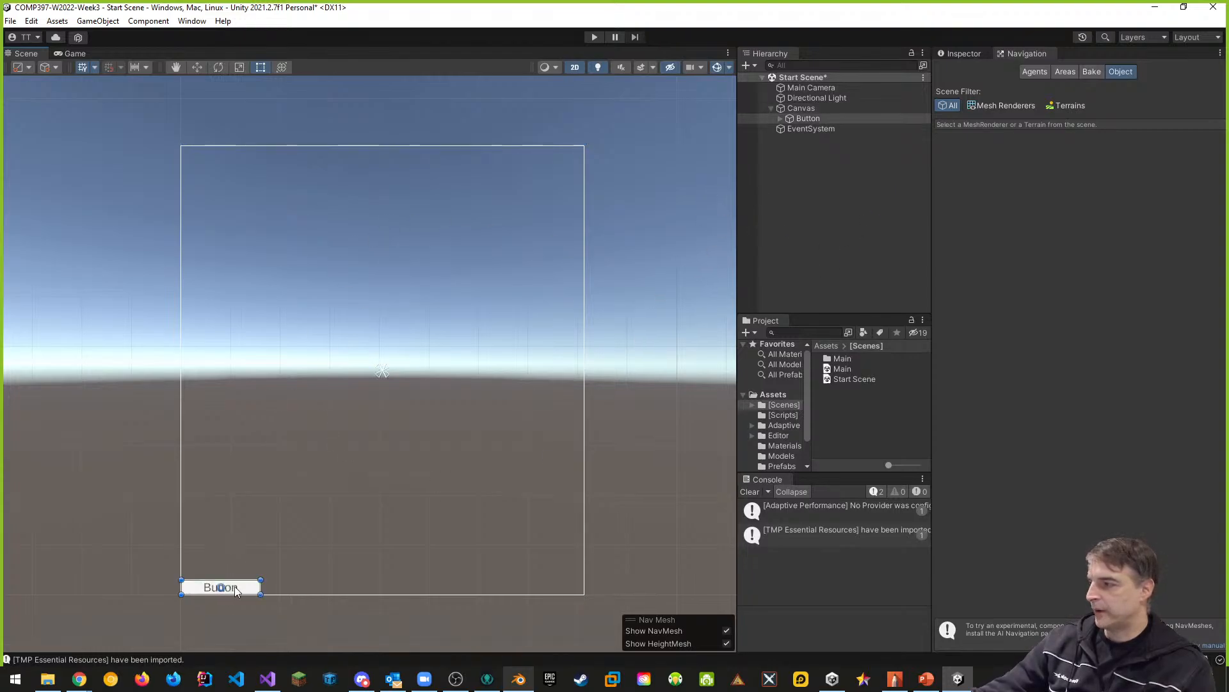
{"action": "left_click", "coordinate": [197, 68]}
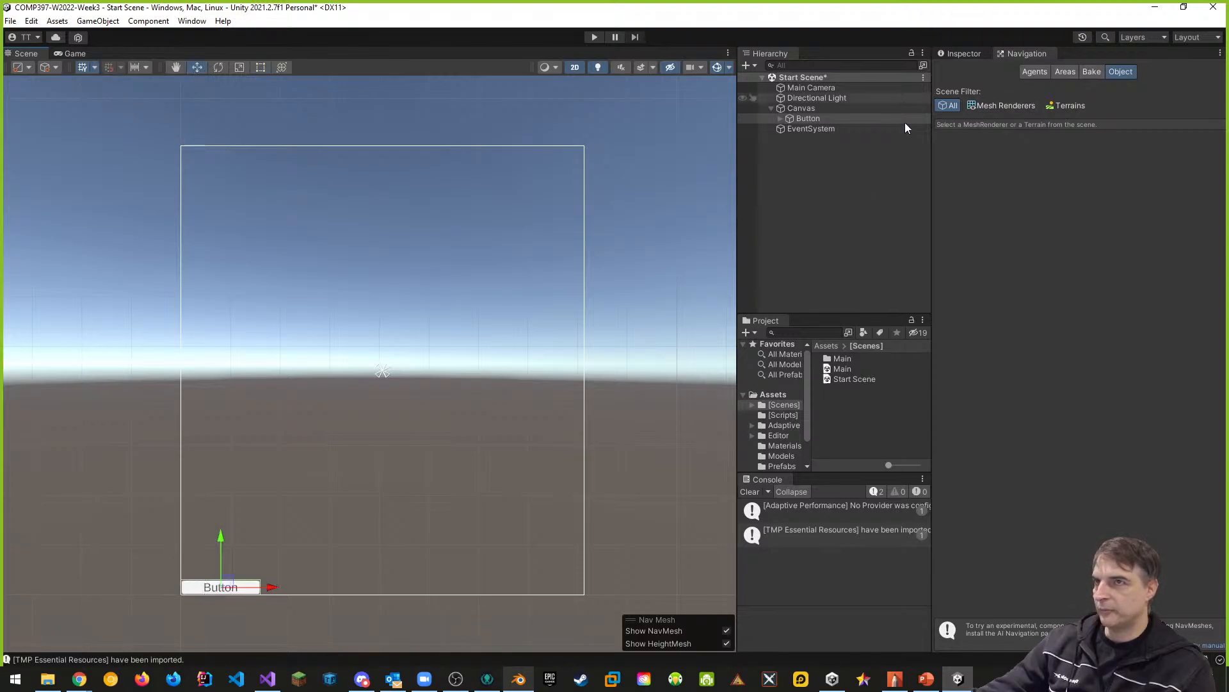
{"action": "left_click", "coordinate": [963, 53]}
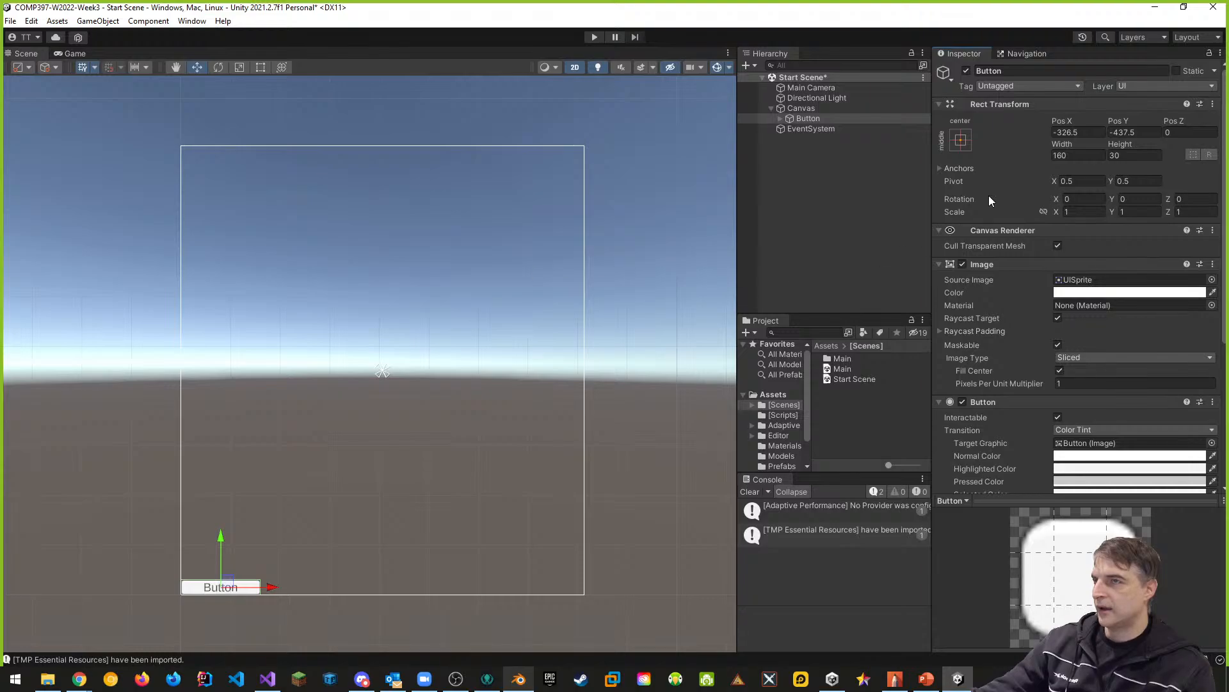
{"action": "left_click", "coordinate": [963, 141]}
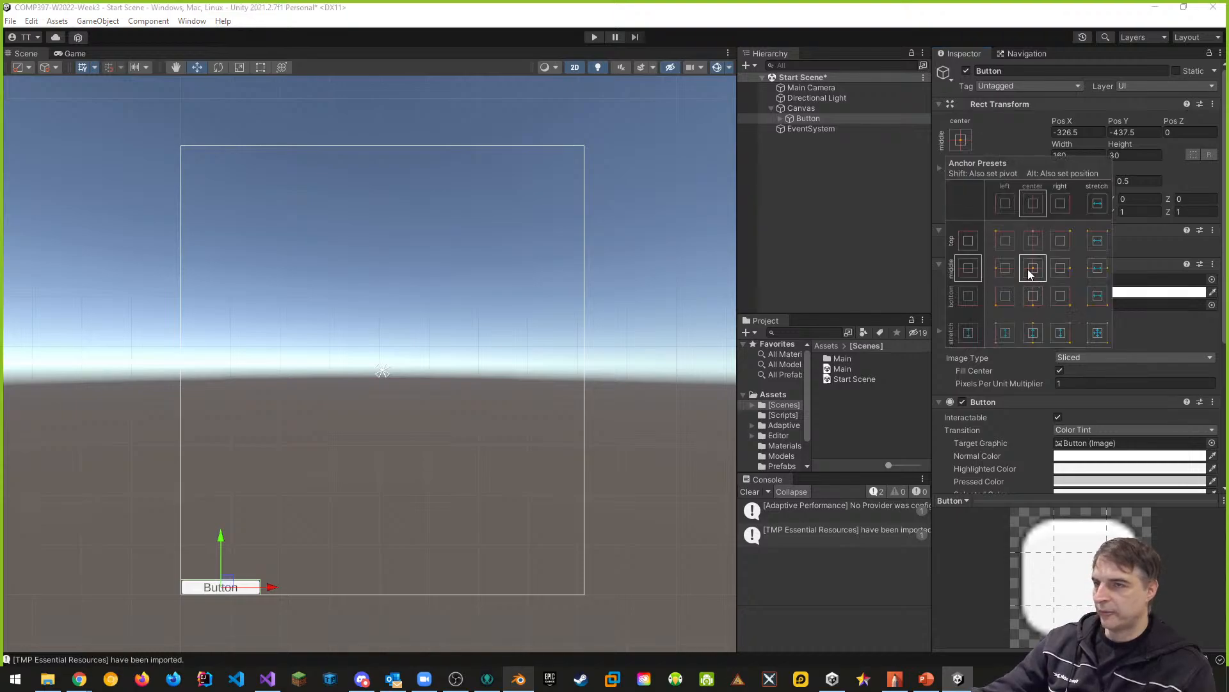
{"action": "key", "text": "alt"}
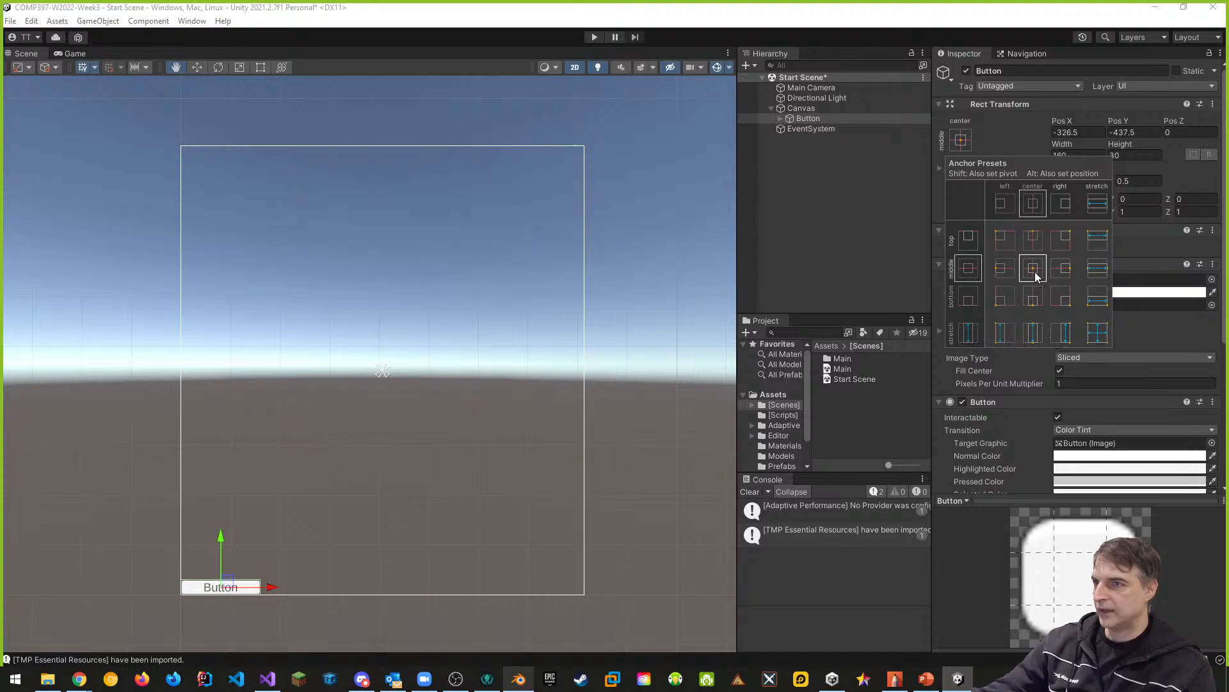
{"action": "left_click", "coordinate": [1033, 269], "text": "alt"}
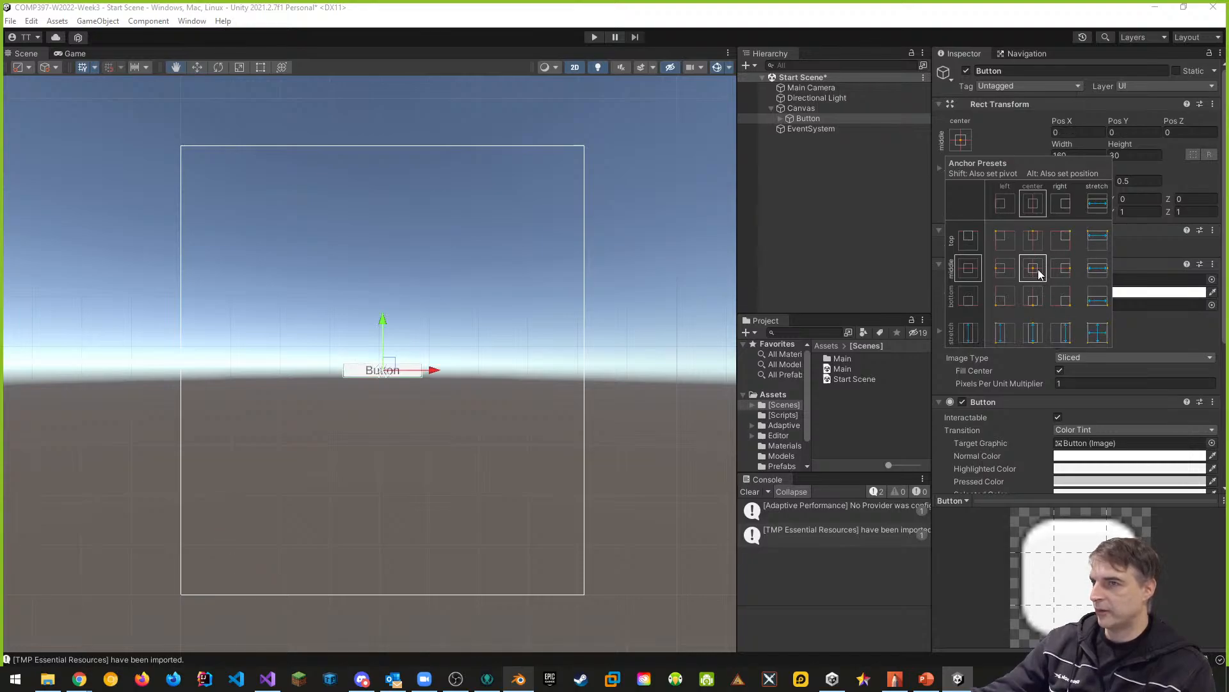
- Try the bottom-center, middle-right and middle-left anchor presets with position on the button, and return it to middle-center
{"action": "left_click", "coordinate": [1034, 301], "text": "alt"}
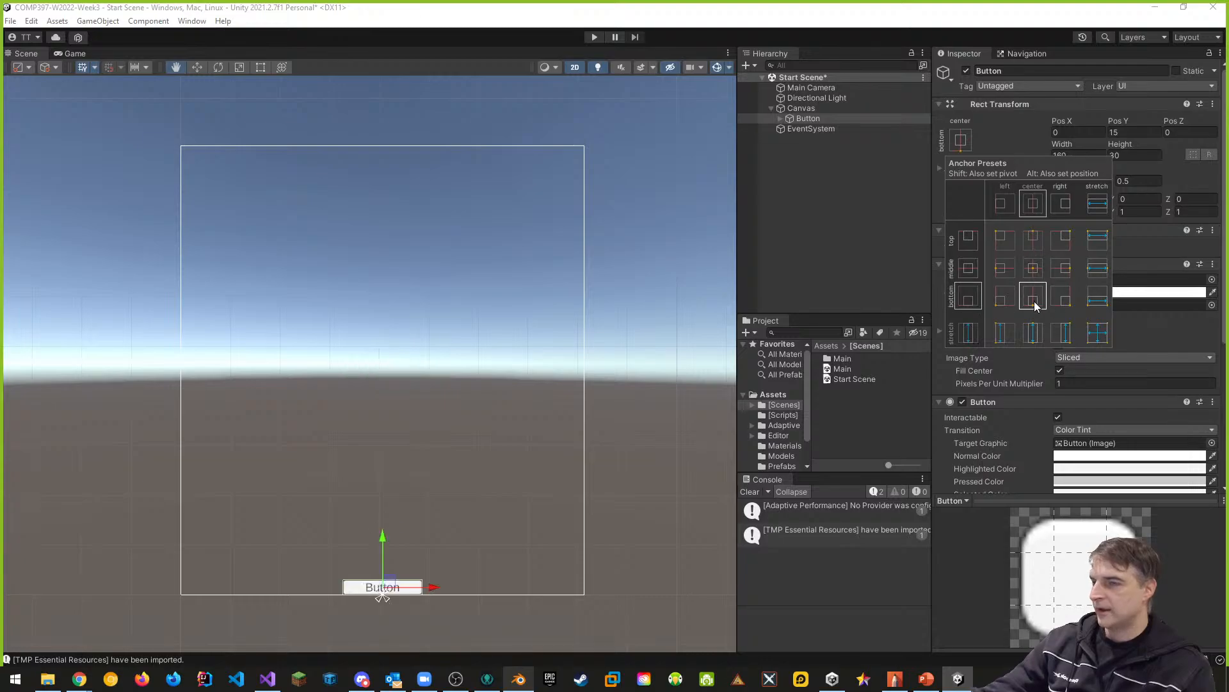
{"action": "left_click", "coordinate": [1063, 276], "text": "alt"}
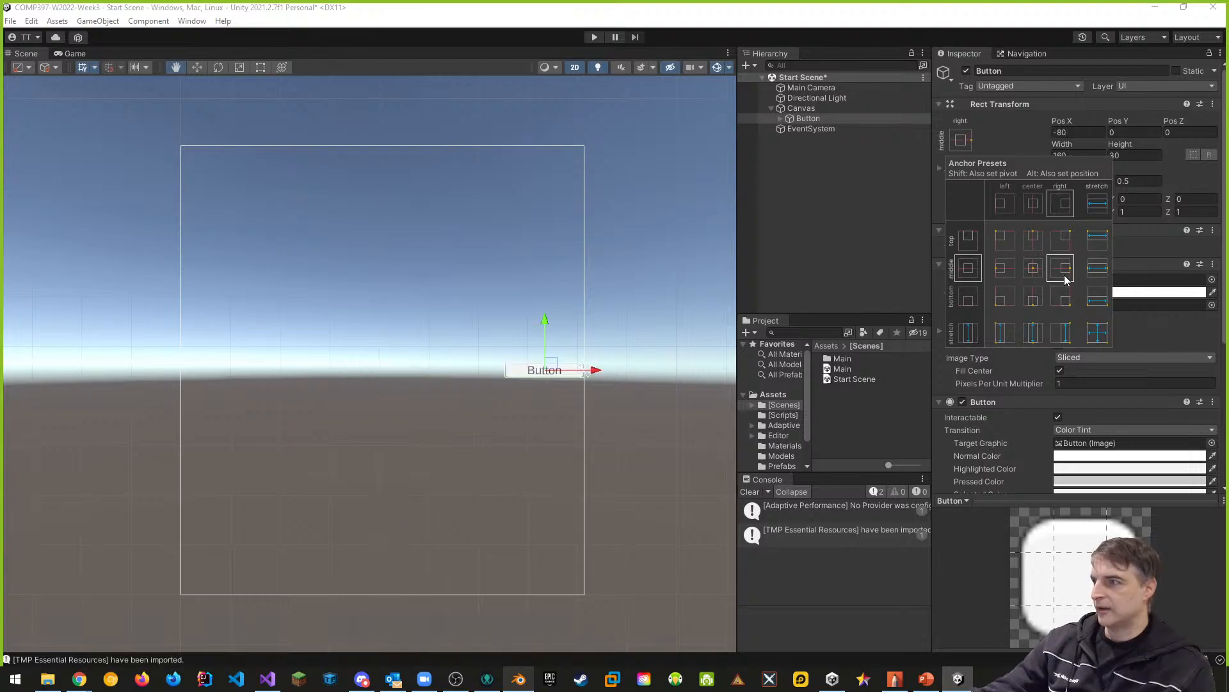
{"action": "left_click", "coordinate": [1003, 269], "text": "alt"}
{"action": "left_click", "coordinate": [1036, 297], "text": "alt"}
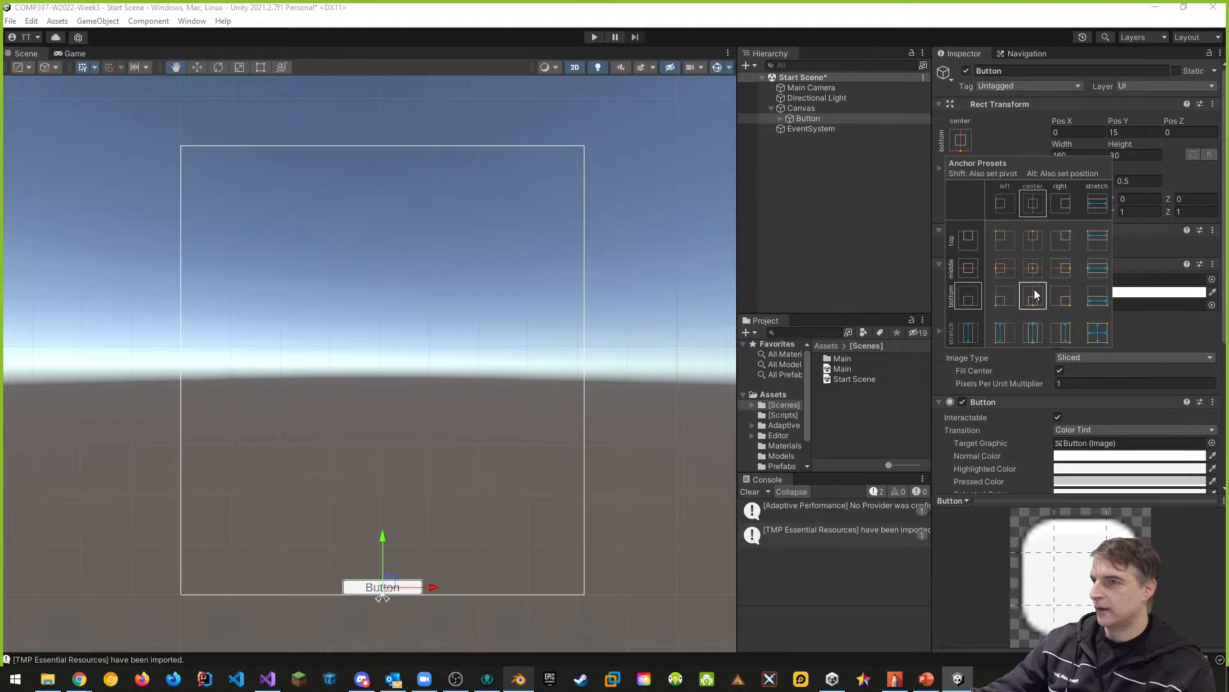
{"action": "left_click", "coordinate": [1035, 267], "text": "alt"}
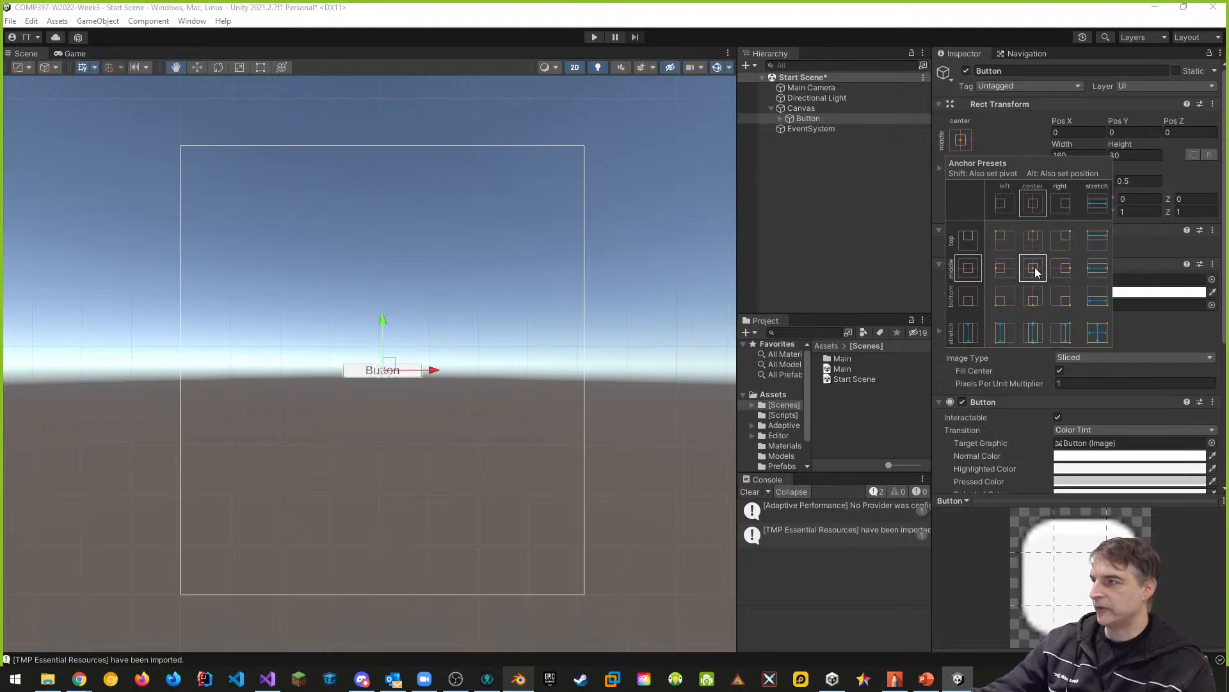
- Move the button down along Y to a Pos Y of about -81, keeping its middle-center anchor
{"action": "left_click", "coordinate": [386, 319]}
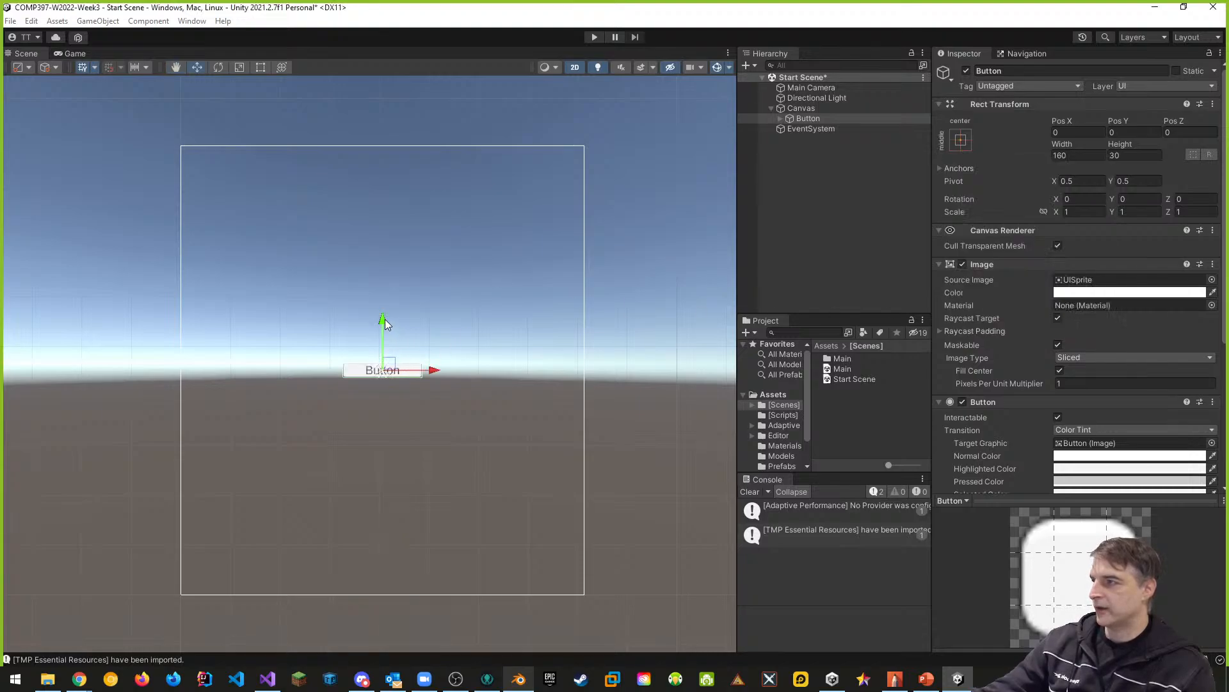
{"action": "left_click_drag", "start_coordinate": [385, 318], "coordinate": [385, 359]}
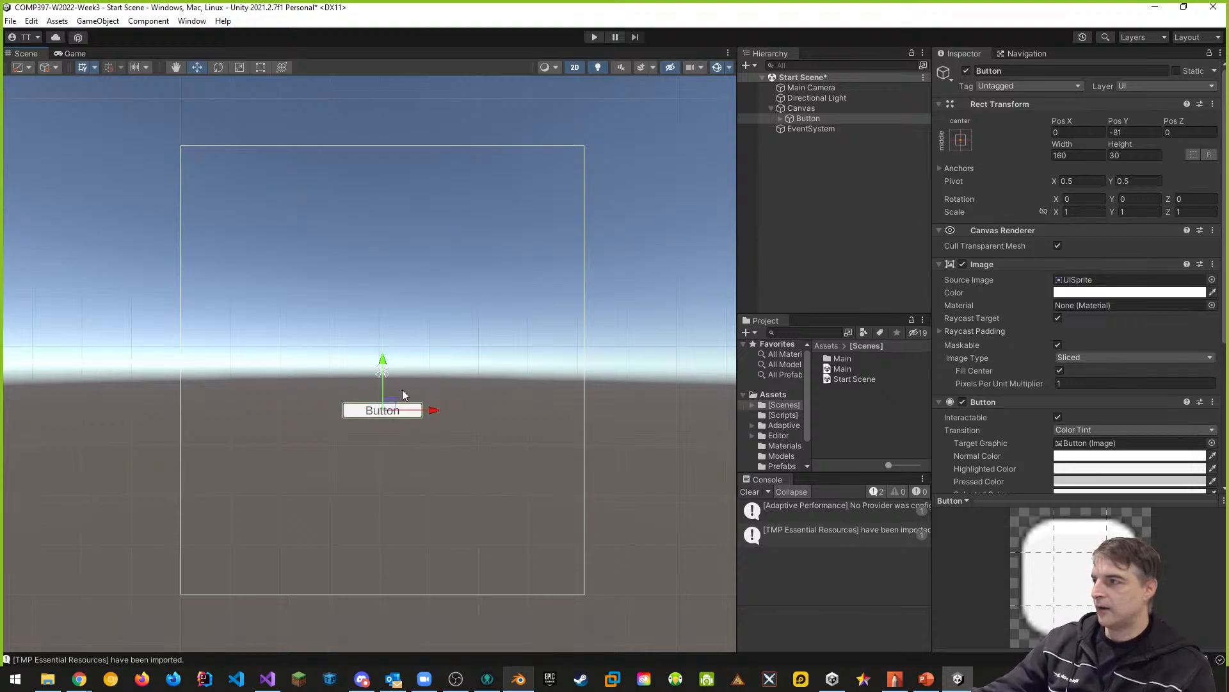
{"action": "left_click", "coordinate": [961, 140]}
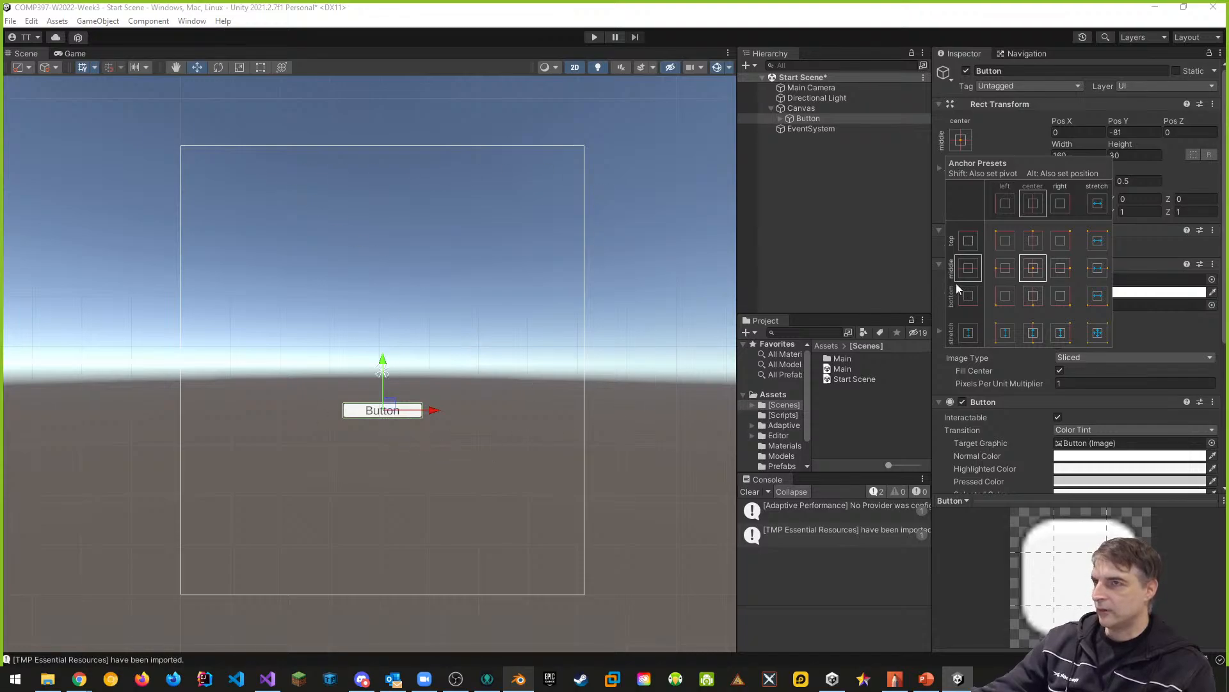
{"action": "left_click", "coordinate": [854, 194]}
- Rename the Button object as StartButton
{"action": "left_click", "coordinate": [809, 119]}
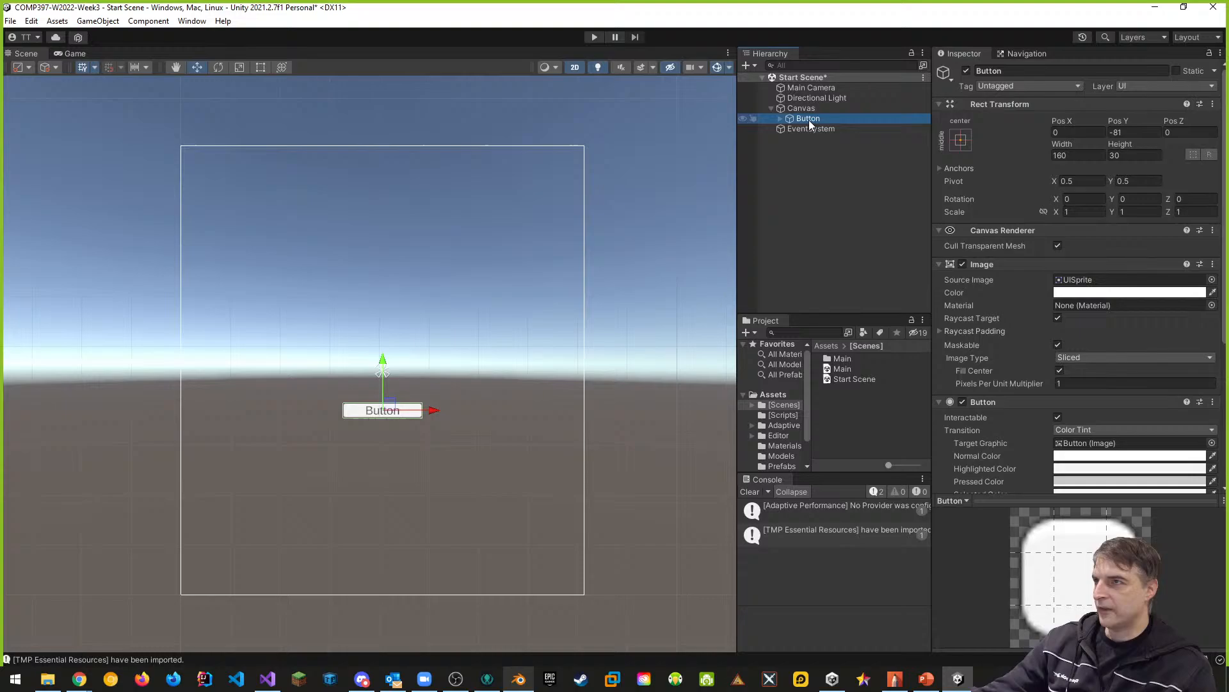
{"action": "left_click", "coordinate": [1014, 70]}
{"action": "type", "text": "Star"}
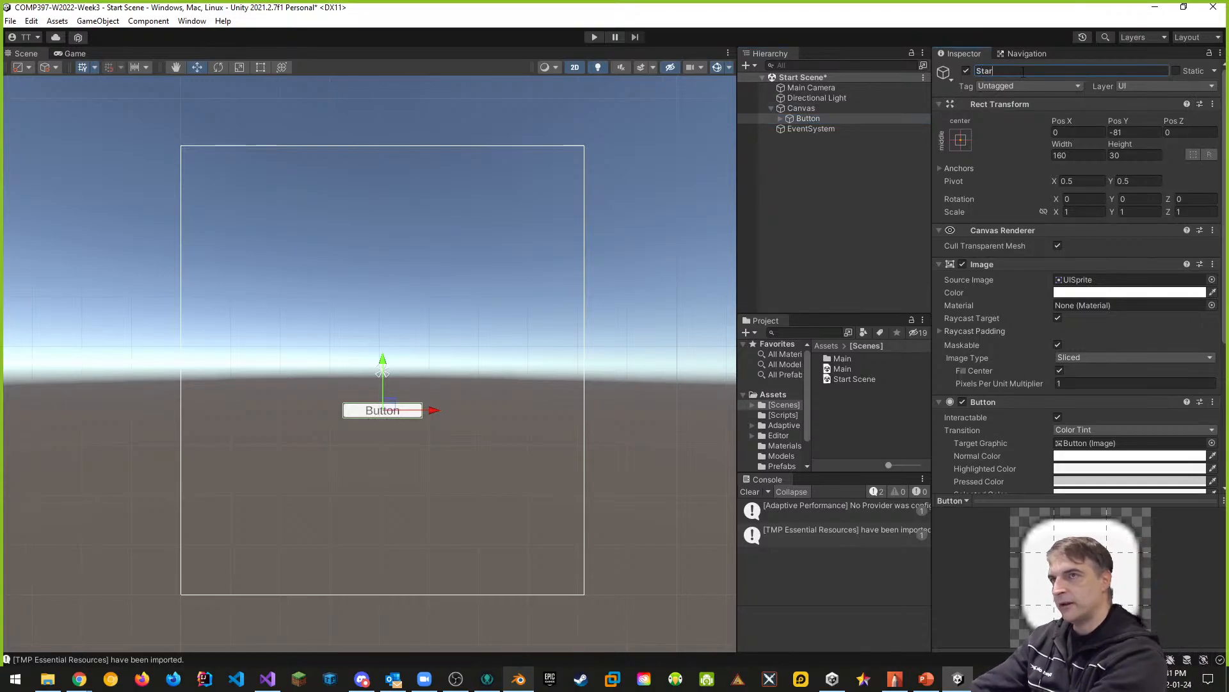
{"action": "type", "text": "tButton"}
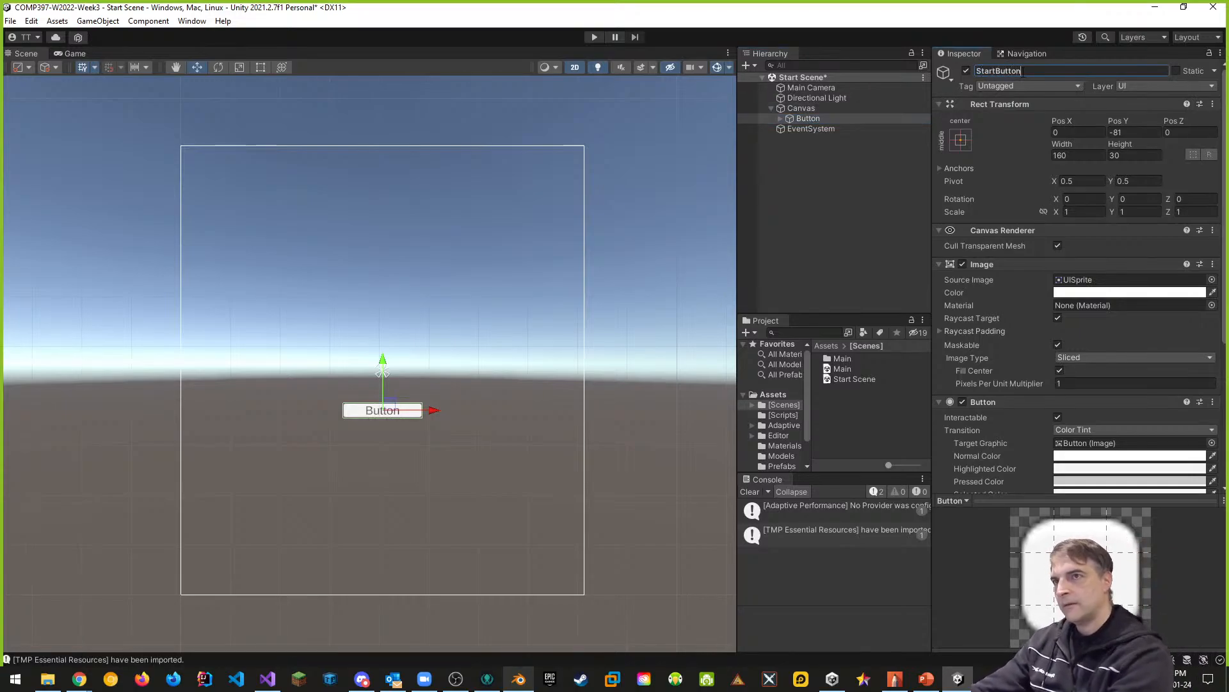
{"action": "left_click", "coordinate": [843, 259]}
- Change the text of StartButton's Text (TMP) child to Start
{"action": "left_click", "coordinate": [816, 118]}
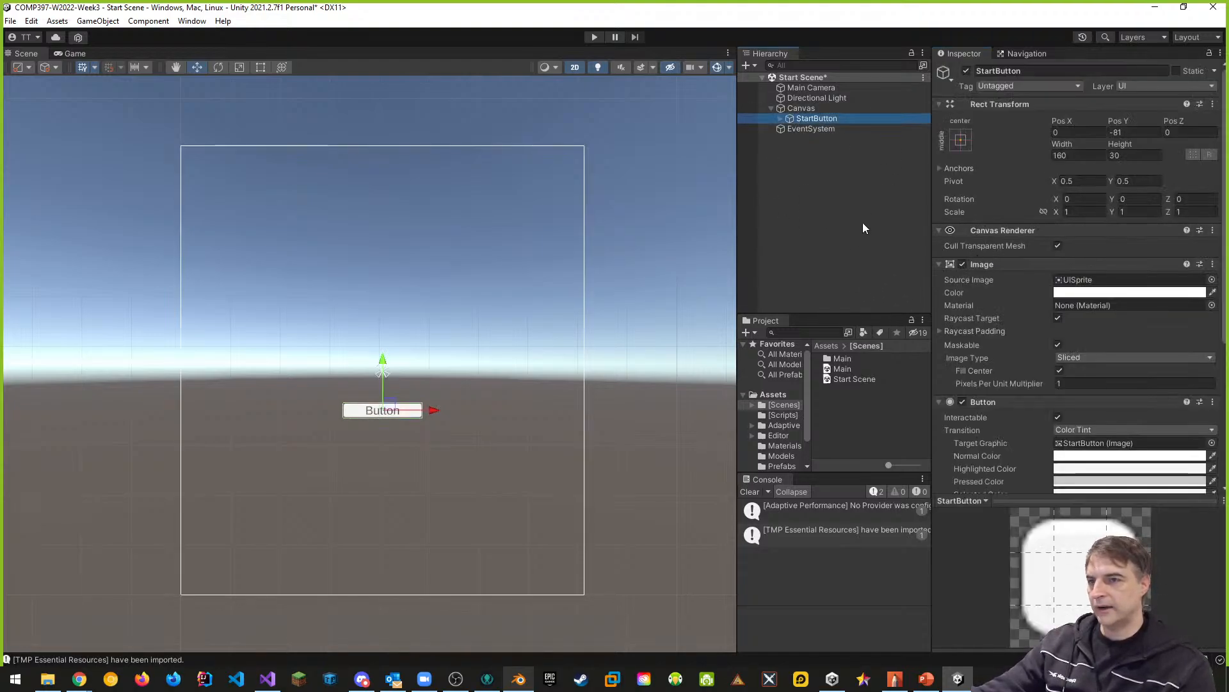
{"action": "left_click", "coordinate": [779, 118]}
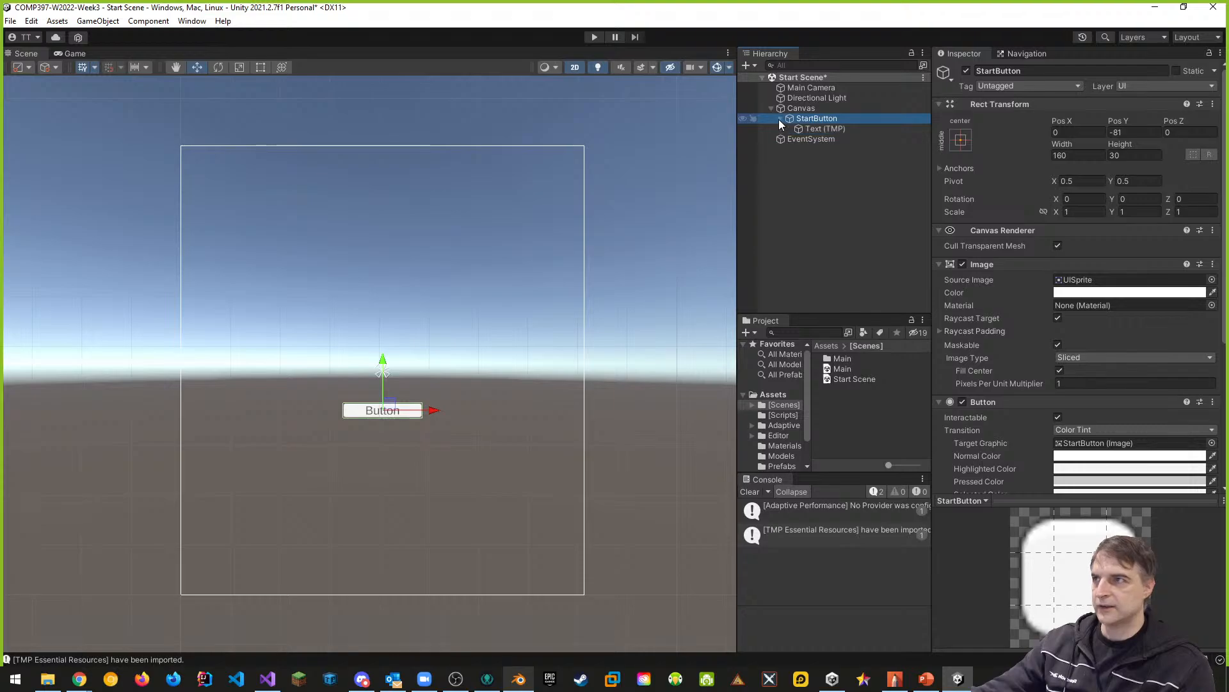
{"action": "left_click", "coordinate": [819, 128]}
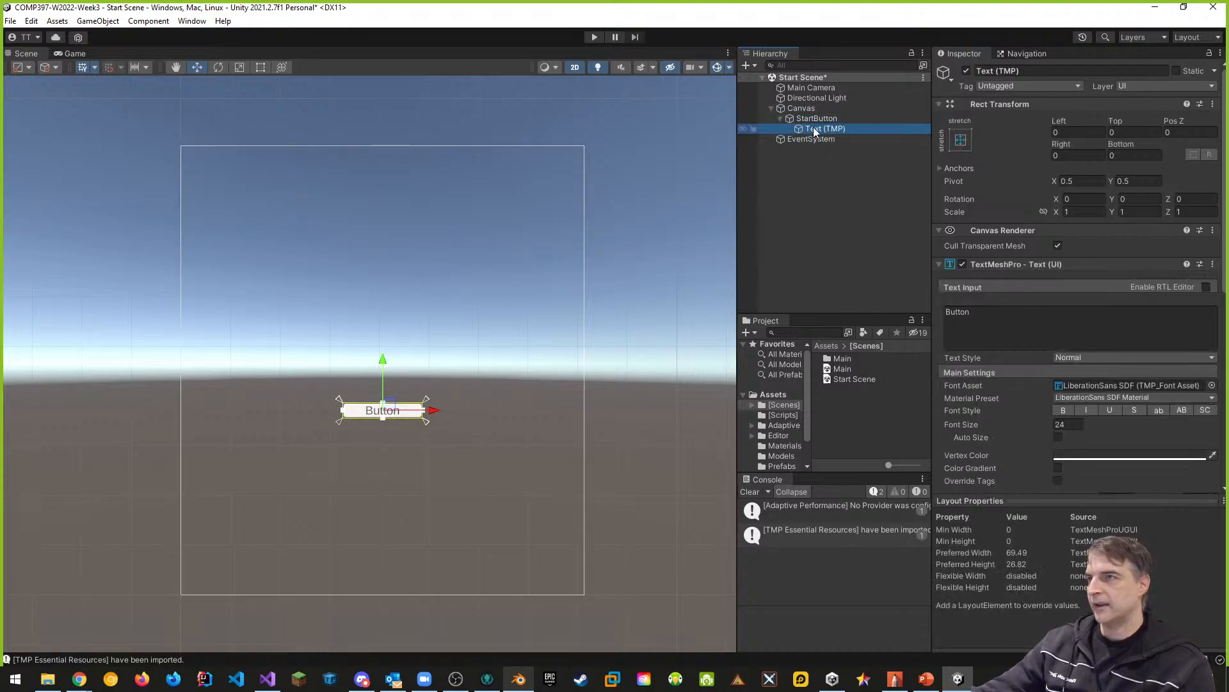
{"action": "left_click", "coordinate": [981, 311]}
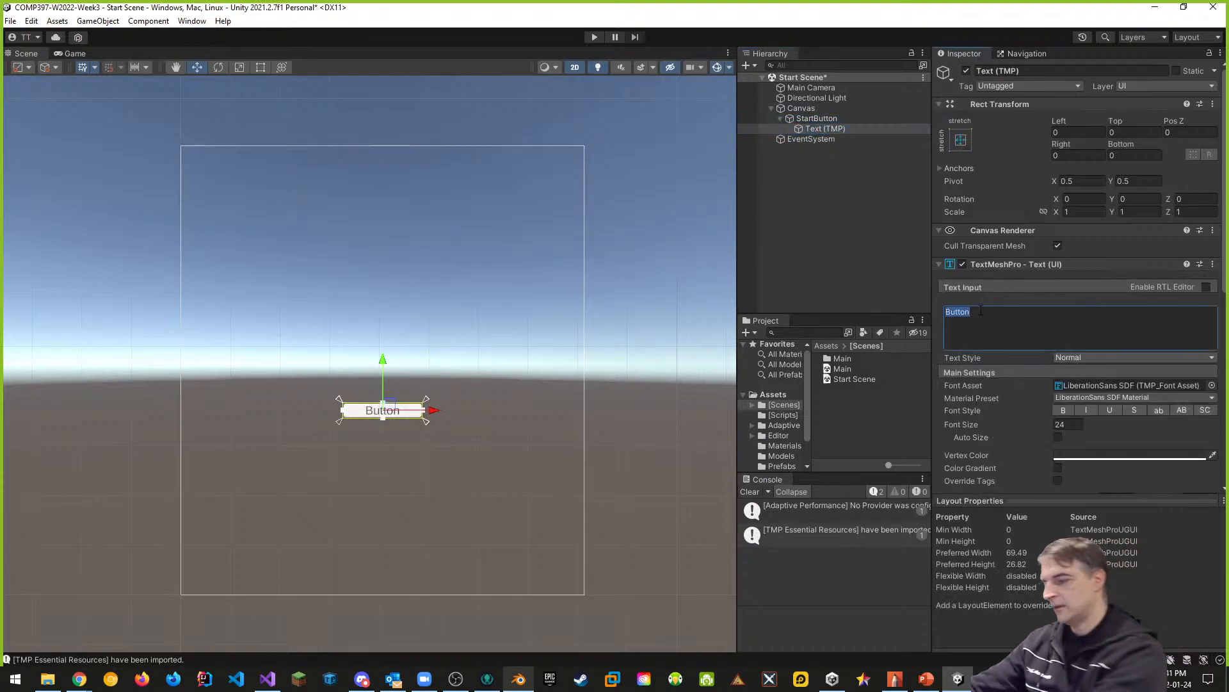
{"action": "type", "text": "Start"}
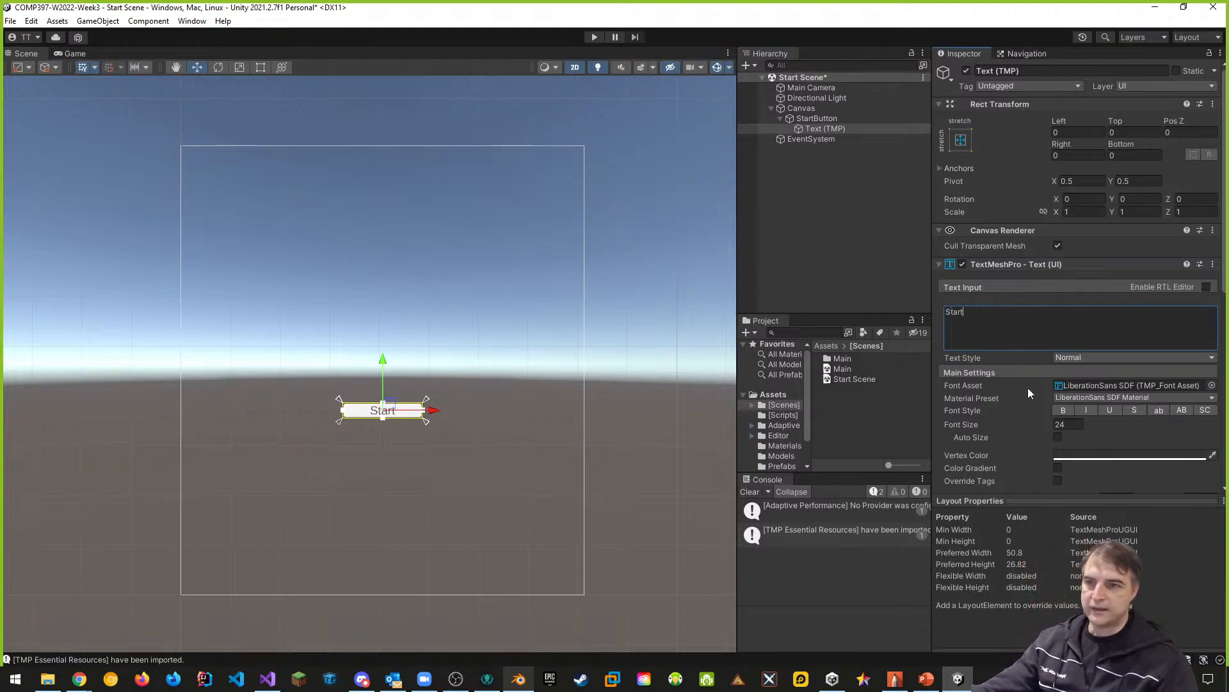
- Set the button text's font size to 40 and enable Auto Size
{"action": "left_click", "coordinate": [1069, 424]}
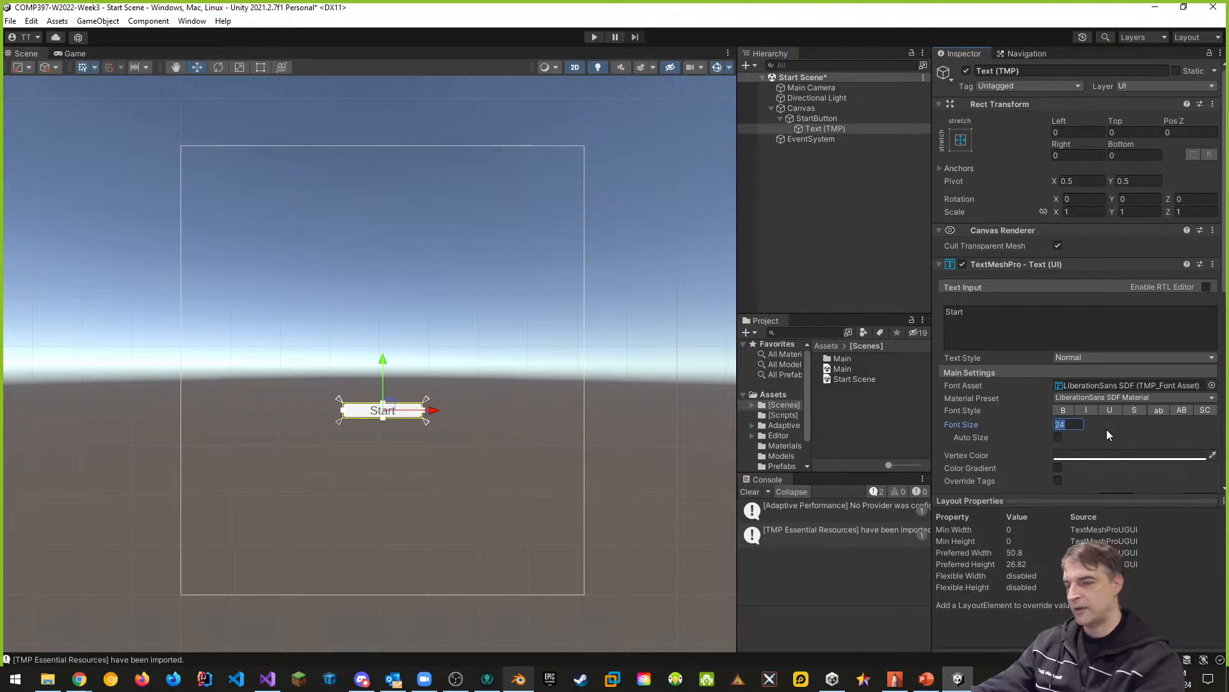
{"action": "type", "text": "40"}
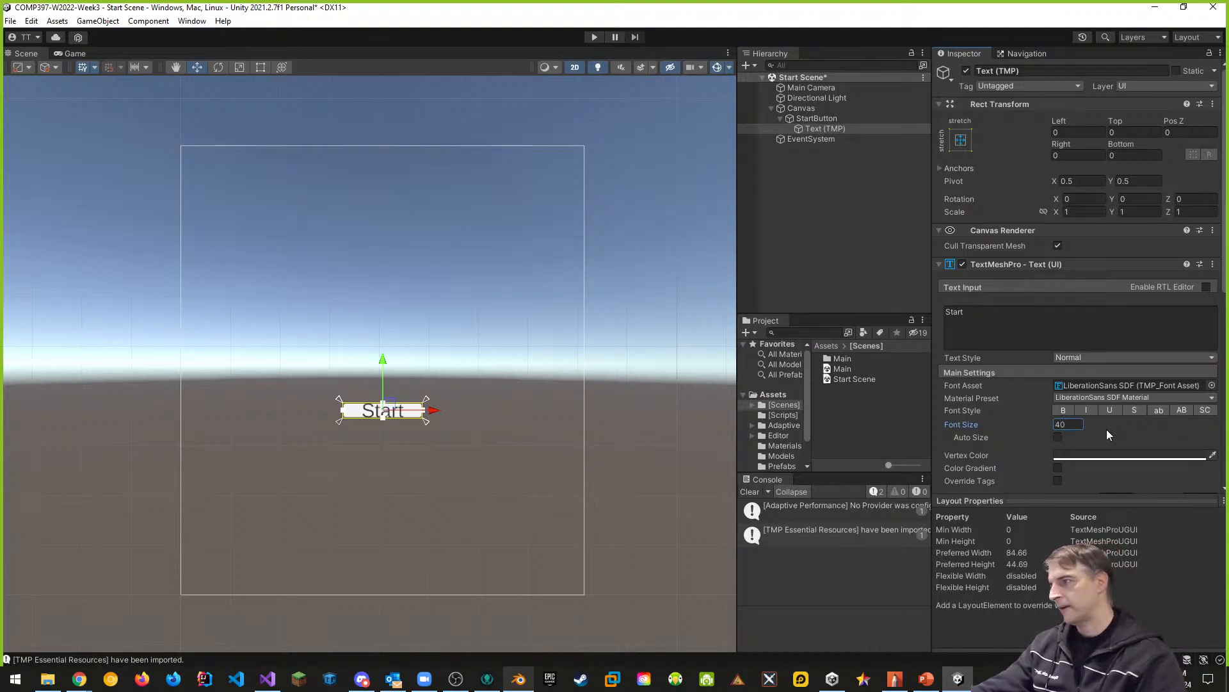
{"action": "left_click", "coordinate": [1058, 437]}
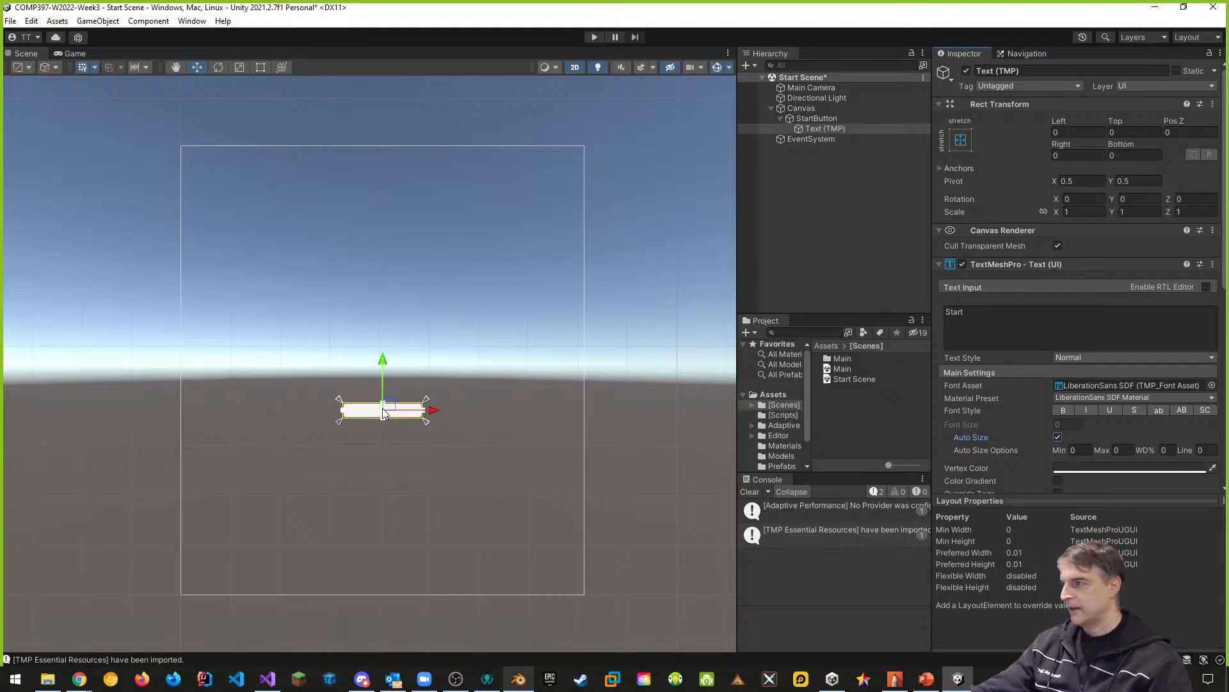
- Enlarge StartButton with the Rect tool to about 393 wide and 73.5 high
{"action": "scroll", "coordinate": [383, 415], "scroll_direction": "up", "scroll_amount": 3}
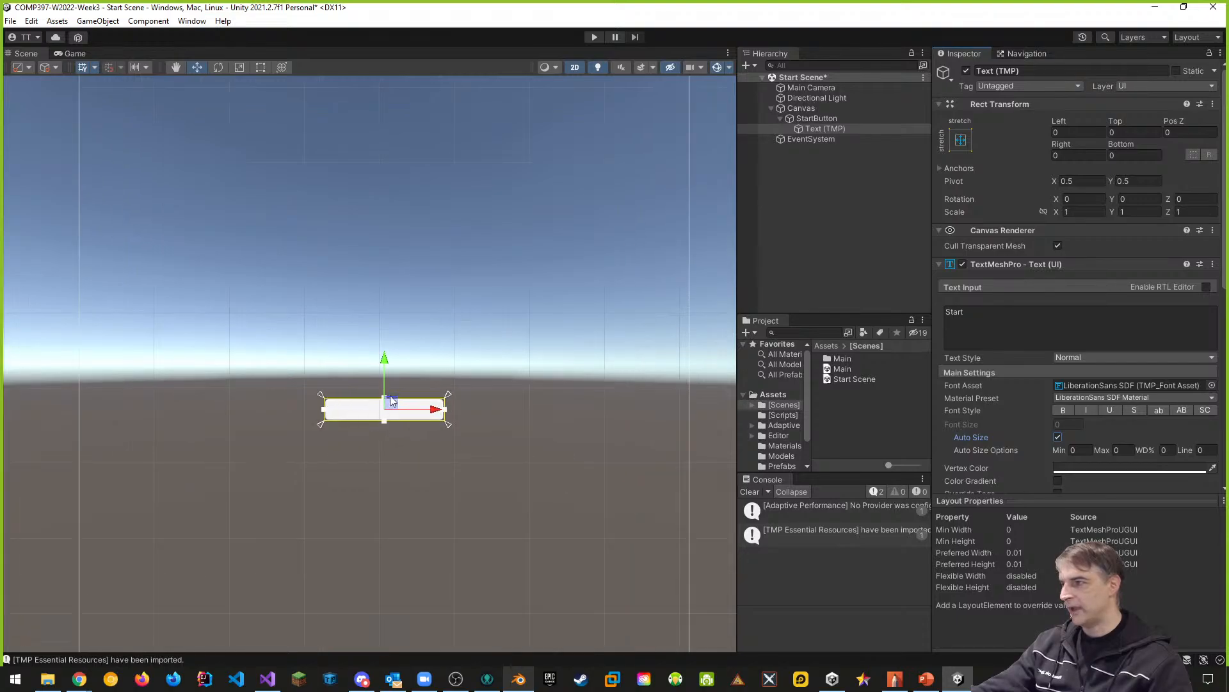
{"action": "left_click", "coordinate": [260, 67]}
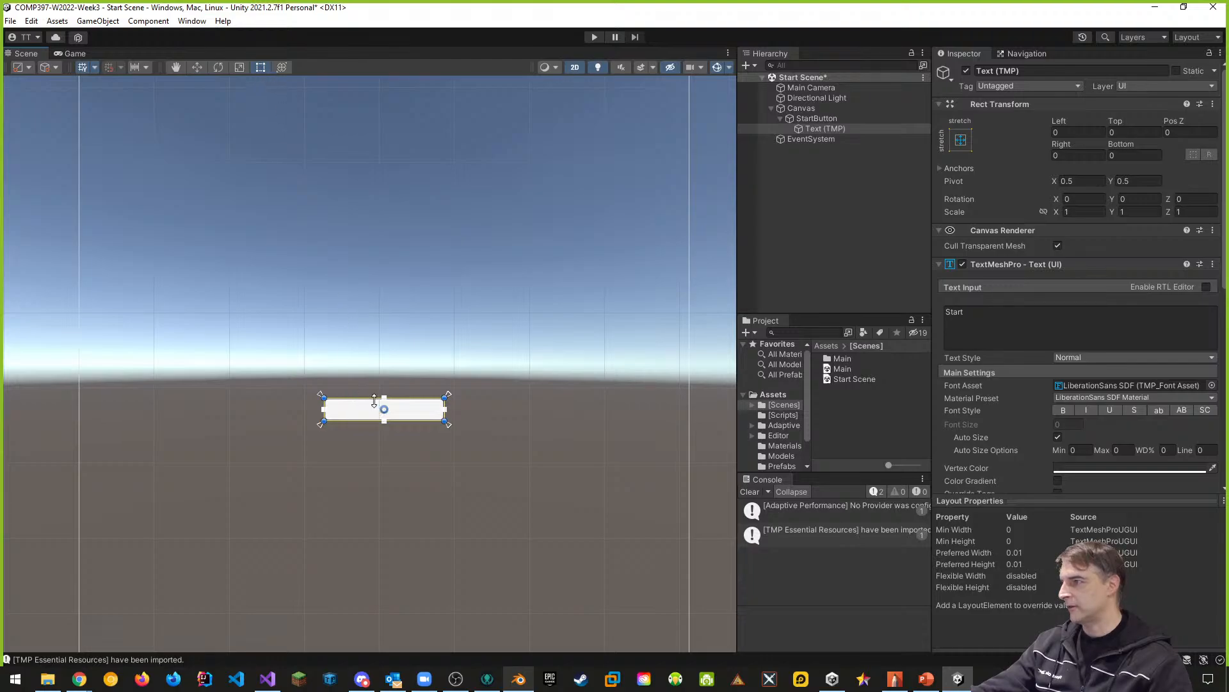
{"action": "left_click_drag", "start_coordinate": [374, 400], "coordinate": [374, 376]}
{"action": "key", "text": "ctrl+z"}
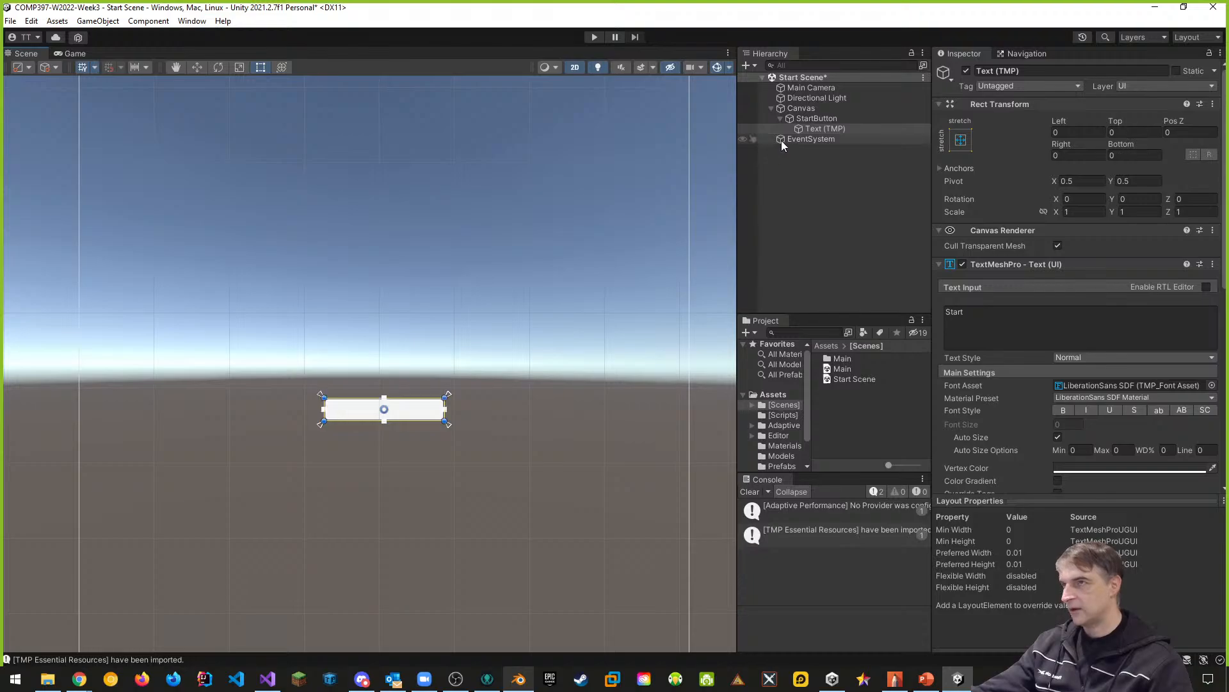
{"action": "left_click", "coordinate": [814, 118]}
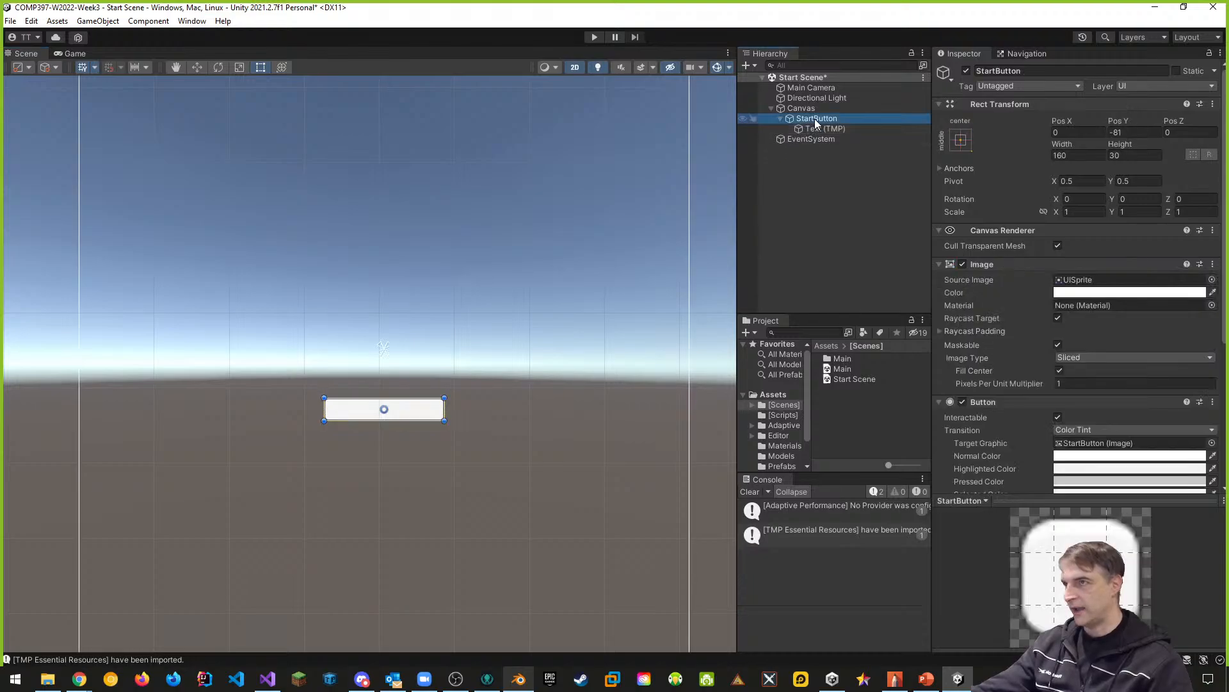
{"action": "left_click_drag", "start_coordinate": [413, 398], "coordinate": [566, 390]}
{"action": "left_click", "coordinate": [430, 392]}
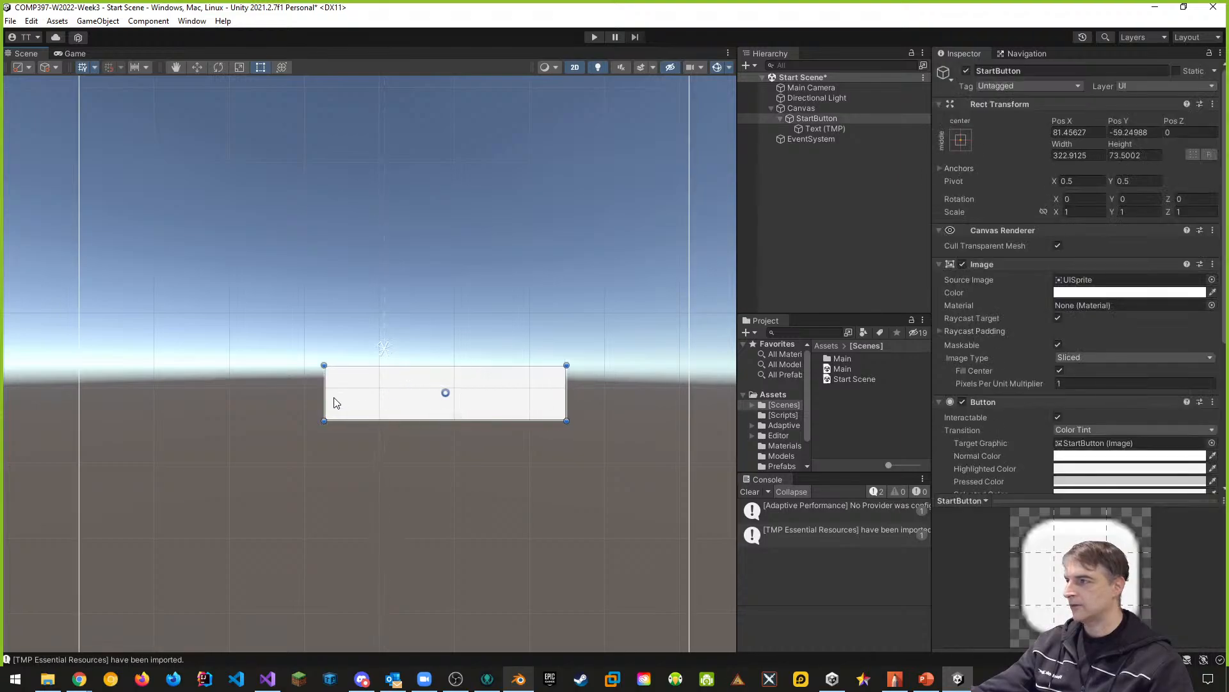
{"action": "left_click_drag", "start_coordinate": [324, 393], "coordinate": [289, 393]}
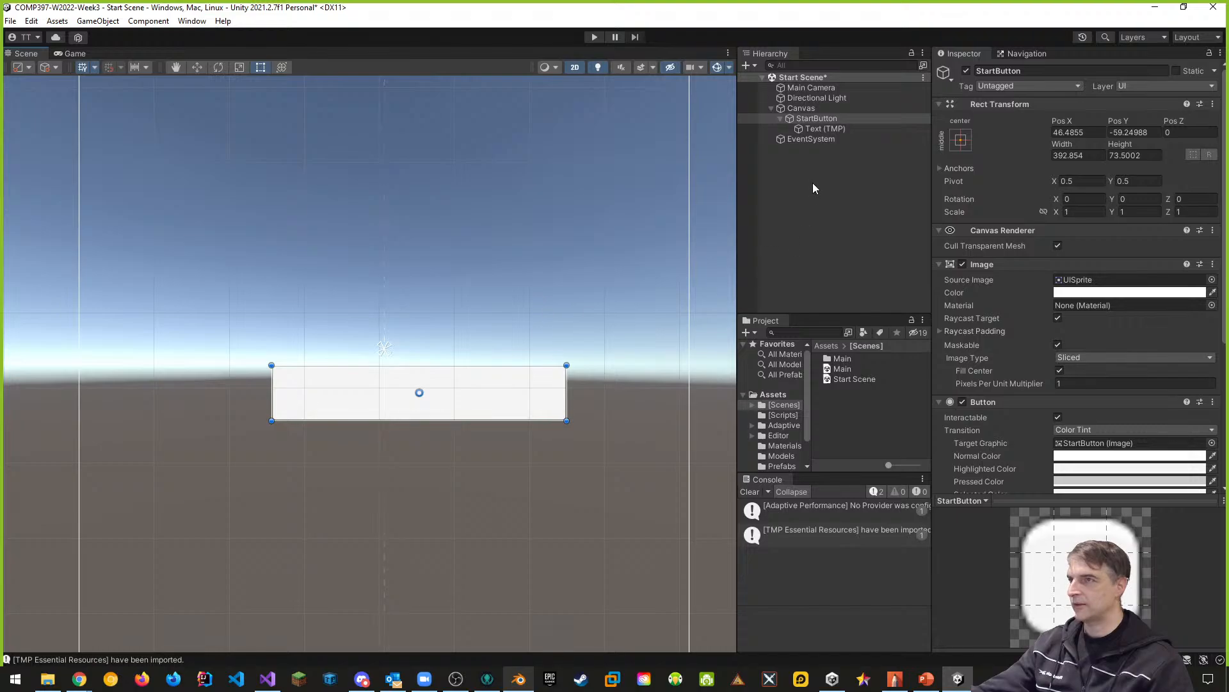
- Set the Auto Size options of StartButton's Text (TMP) to a minimum of 20 and a maximum of 40
{"action": "left_click", "coordinate": [825, 129]}
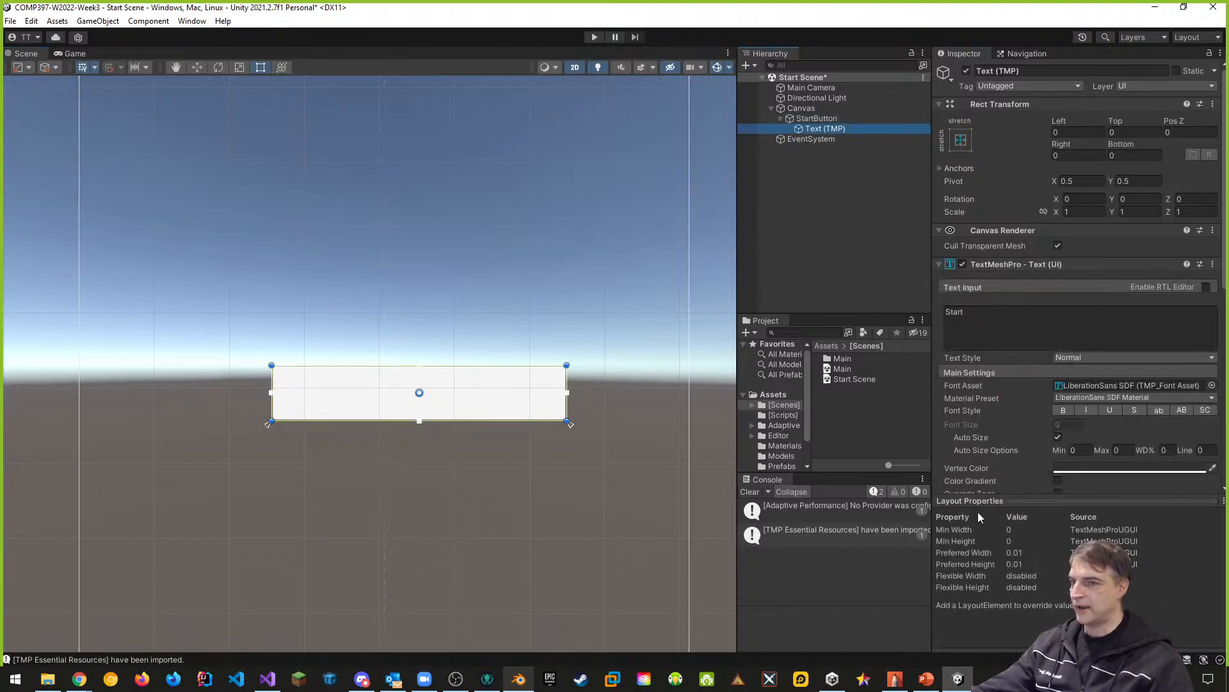
{"action": "scroll", "coordinate": [1037, 435], "scroll_direction": "down", "scroll_amount": 1}
{"action": "scroll", "coordinate": [989, 456], "scroll_direction": "down", "scroll_amount": 2}
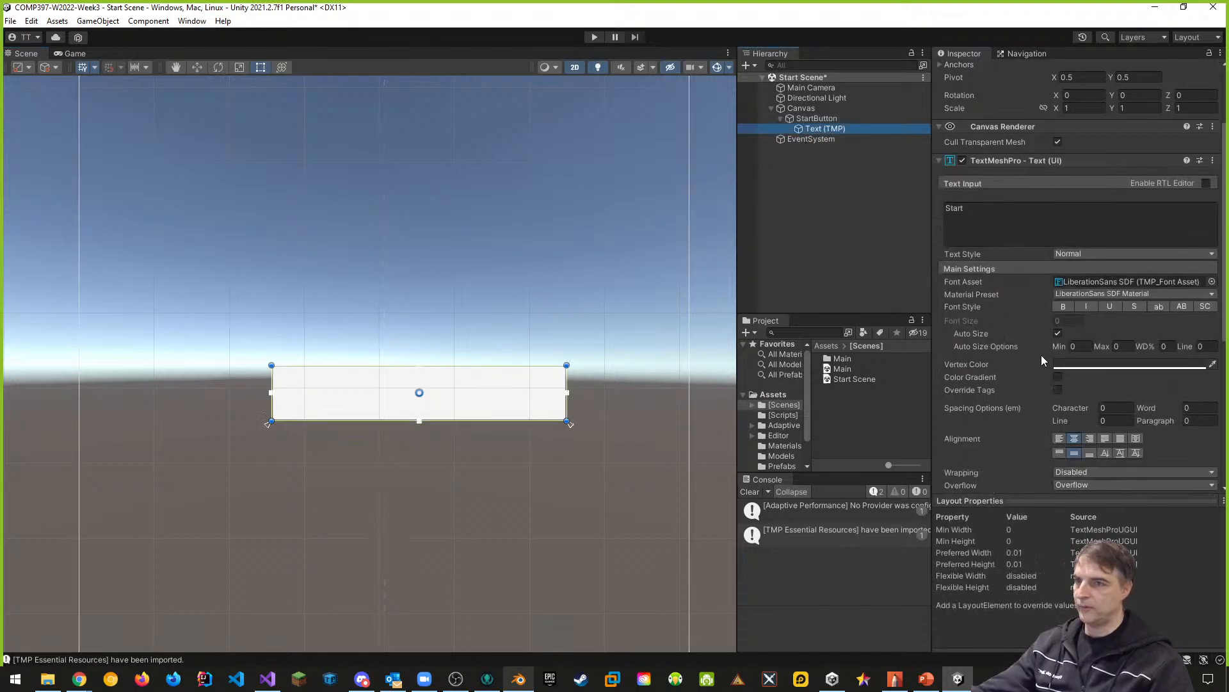
{"action": "left_click", "coordinate": [1083, 346]}
{"action": "type", "text": "20"}
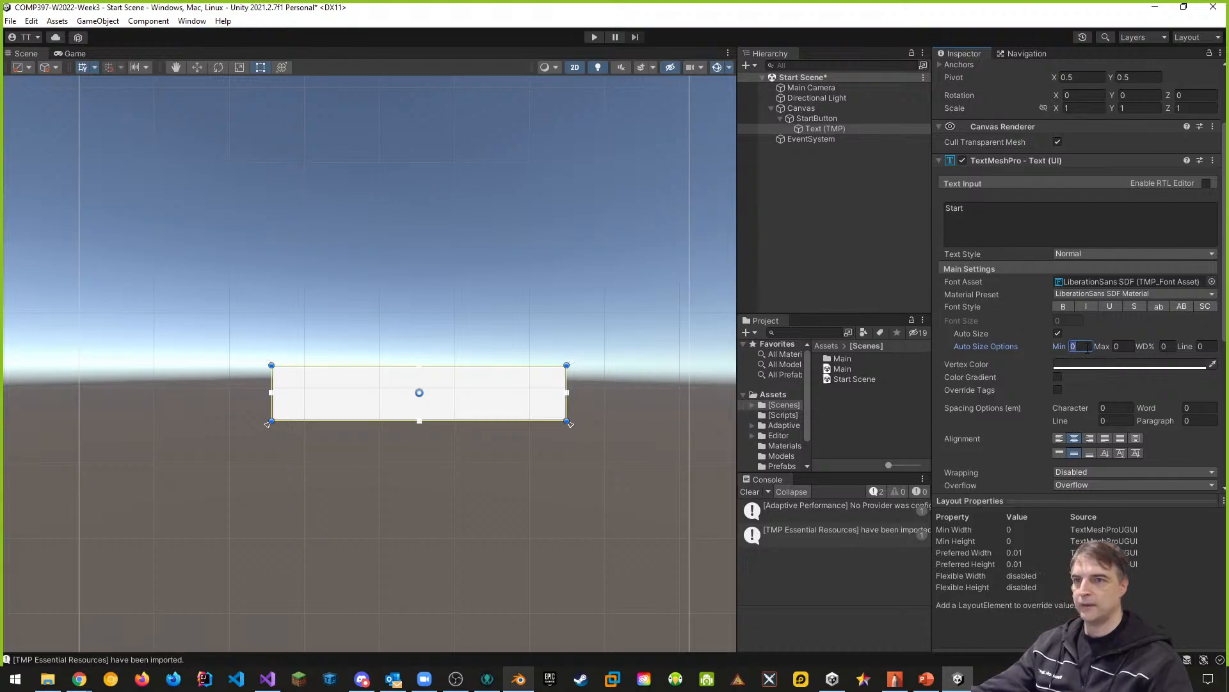
{"action": "left_click", "coordinate": [1120, 346]}
{"action": "type", "text": "40"}
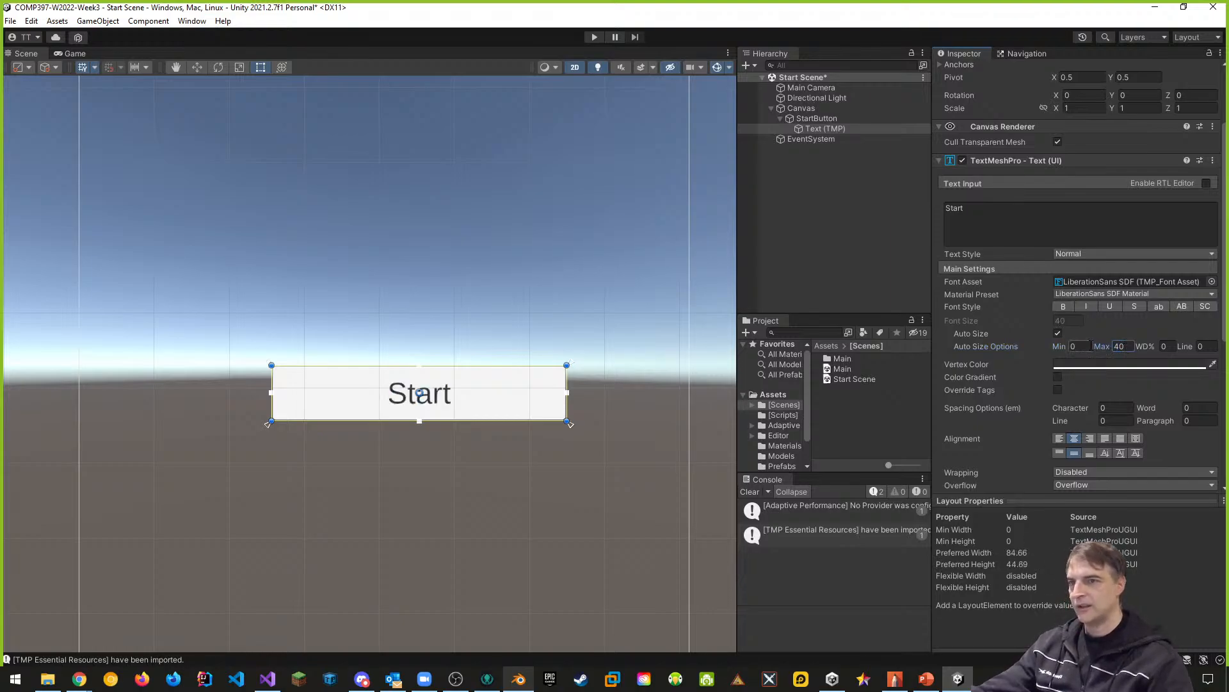
{"action": "left_click", "coordinate": [1082, 346]}
{"action": "type", "text": "20"}
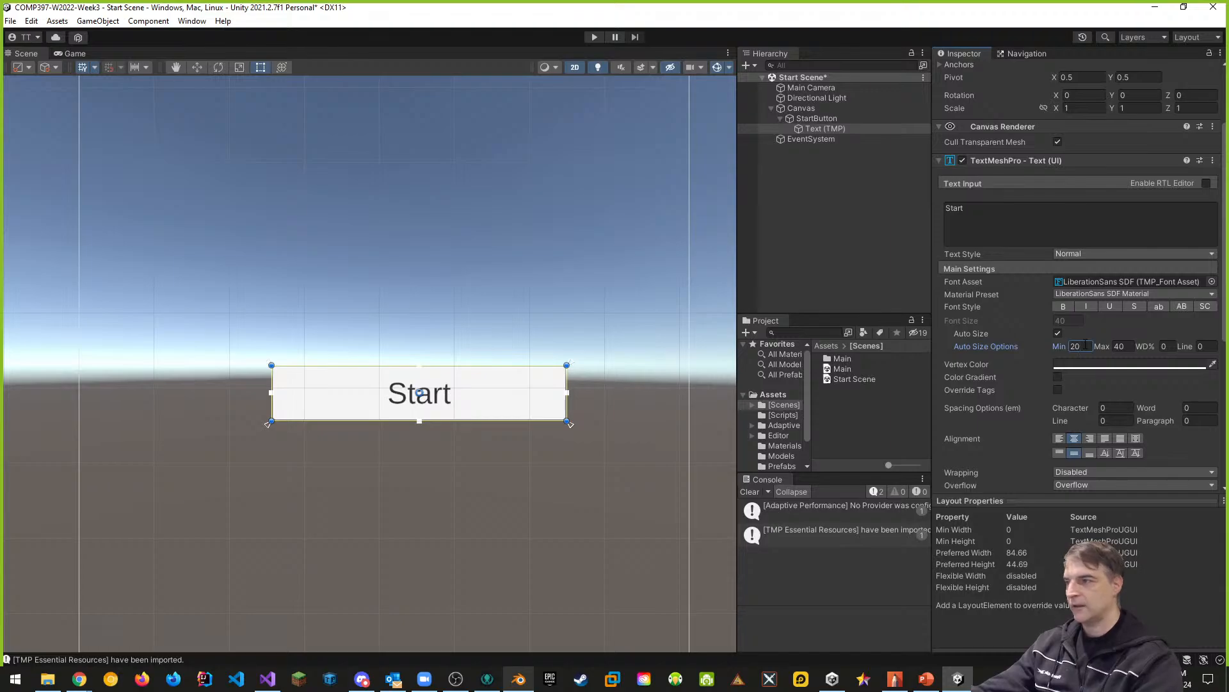
- Set the maximum Auto Size of StartButton's text to 60
{"action": "left_click", "coordinate": [1124, 347]}
{"action": "type", "text": "60"}
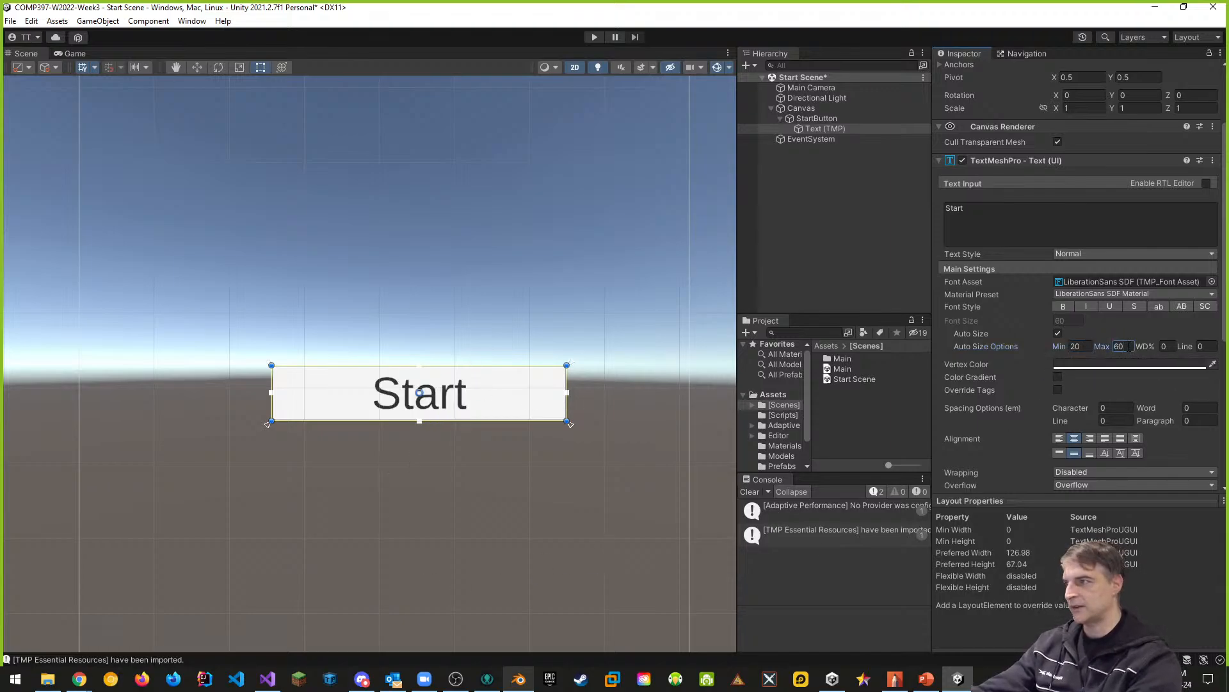
- Shrink StartButton with the Rect tool to about 203 wide and 45 high
{"action": "scroll", "coordinate": [299, 439], "scroll_direction": "down", "scroll_amount": 4}
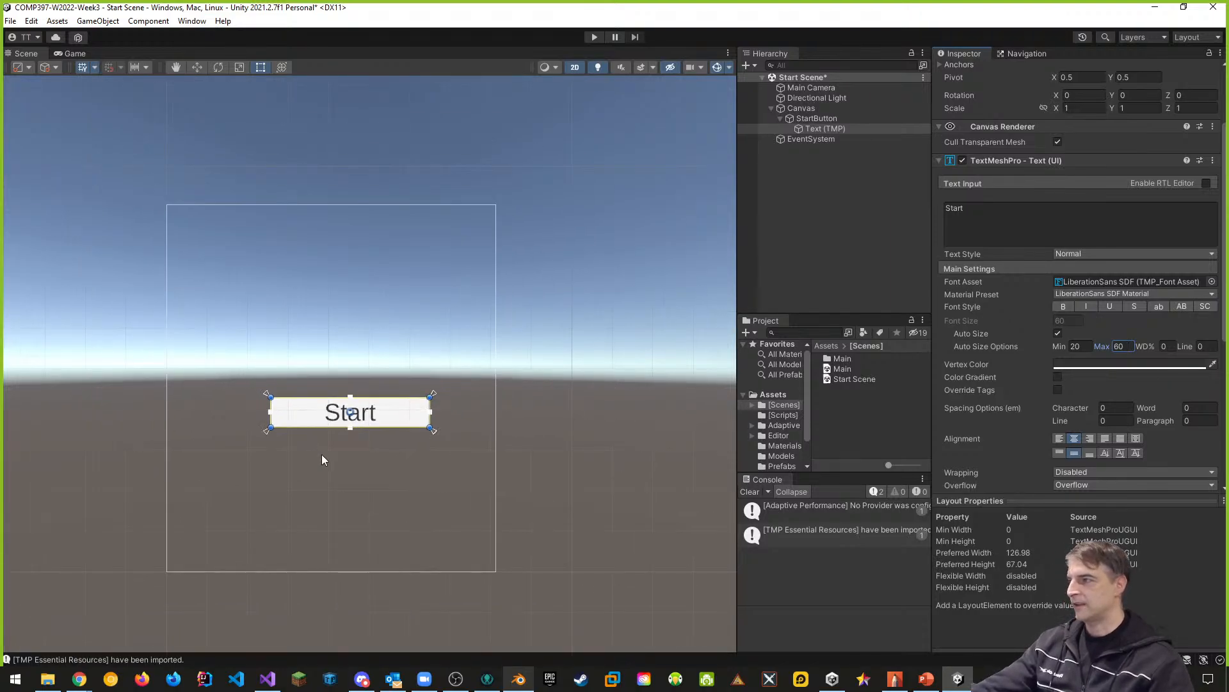
{"action": "left_click", "coordinate": [418, 396]}
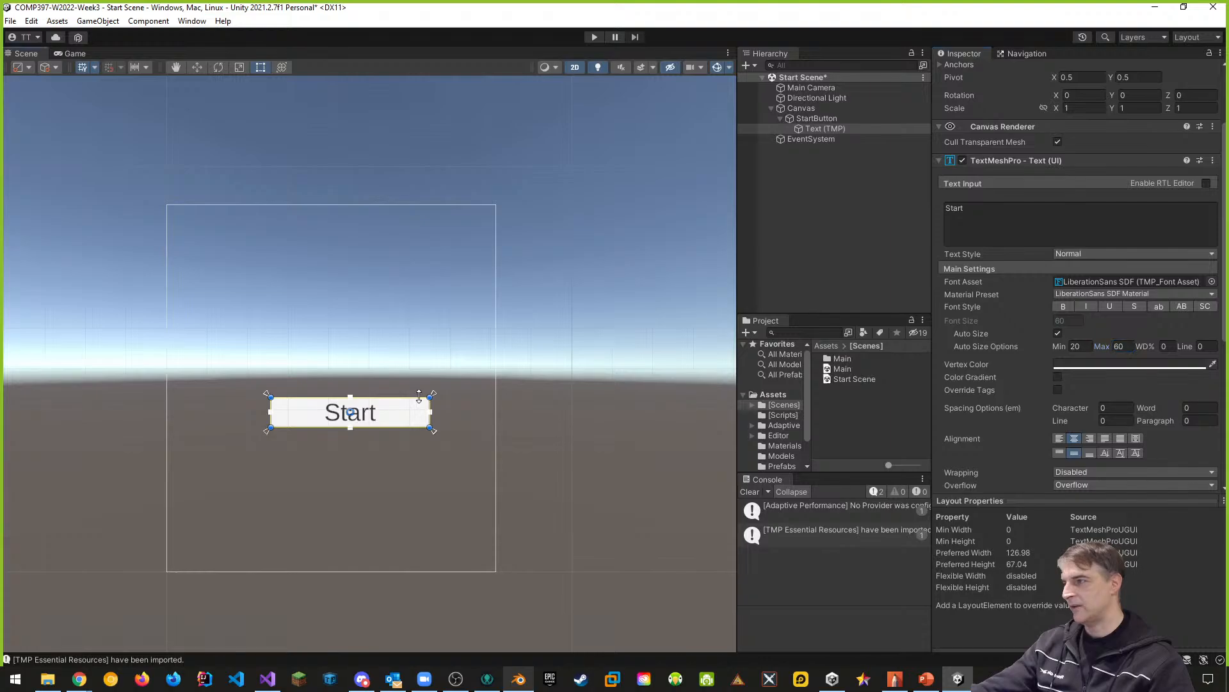
{"action": "left_click_drag", "start_coordinate": [429, 406], "coordinate": [418, 405]}
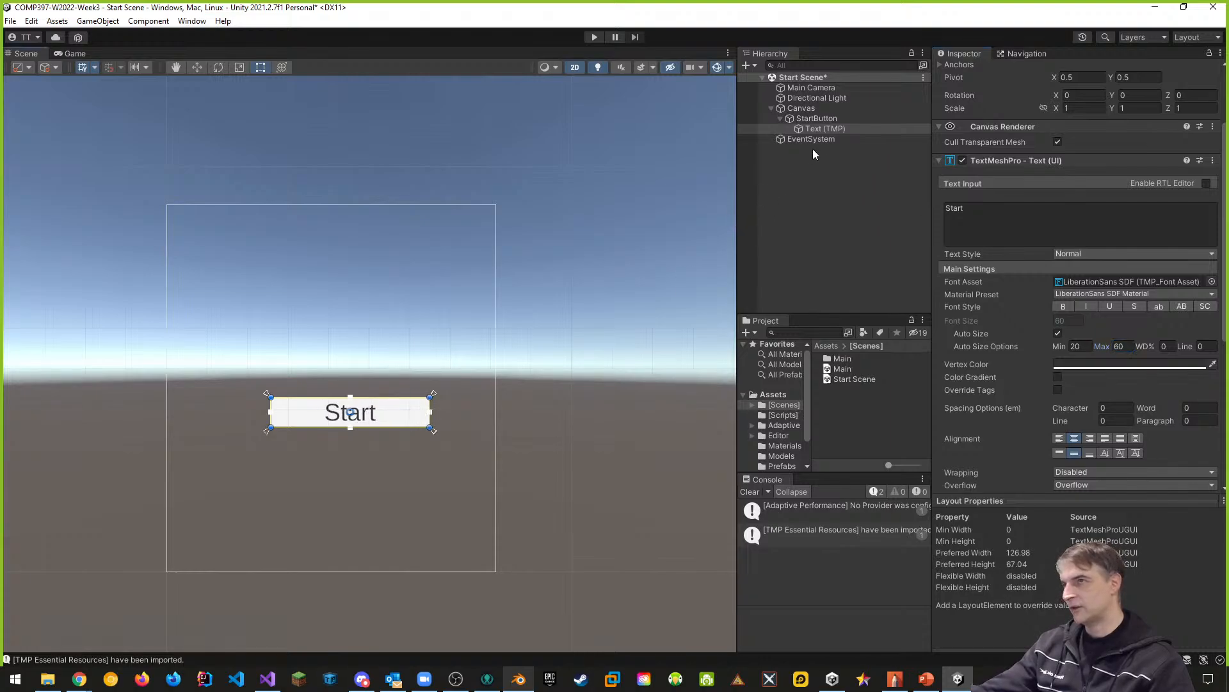
{"action": "left_click", "coordinate": [813, 119]}
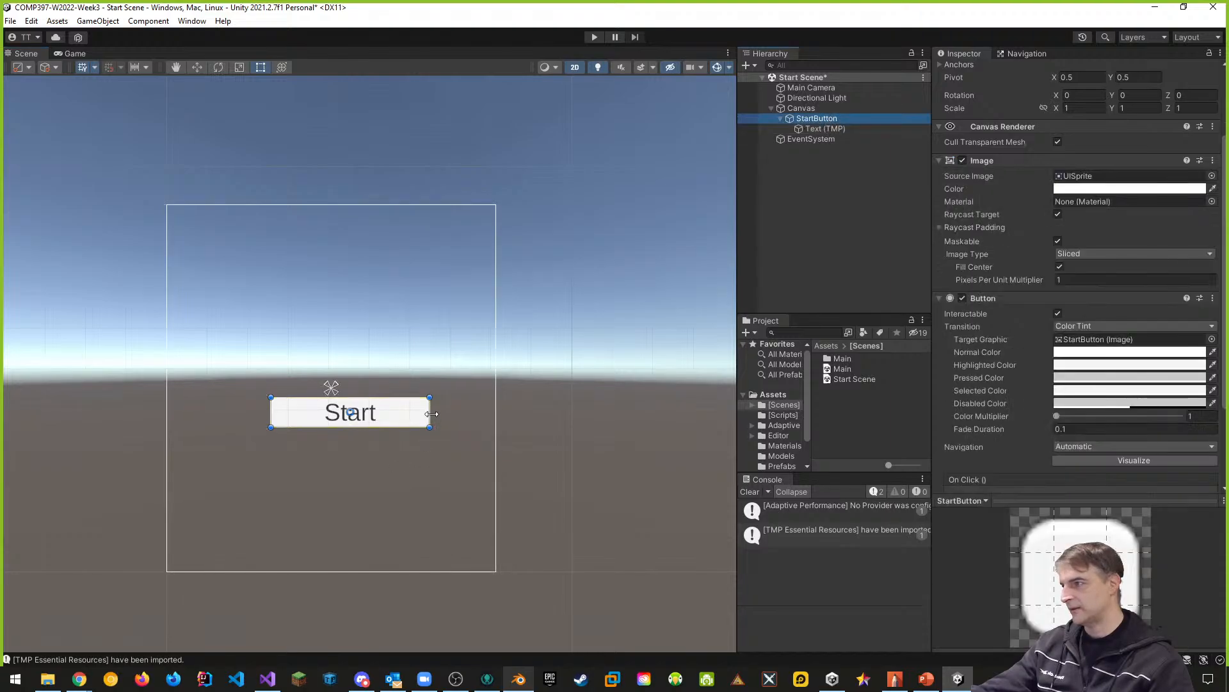
{"action": "left_click_drag", "start_coordinate": [435, 415], "coordinate": [289, 418]}
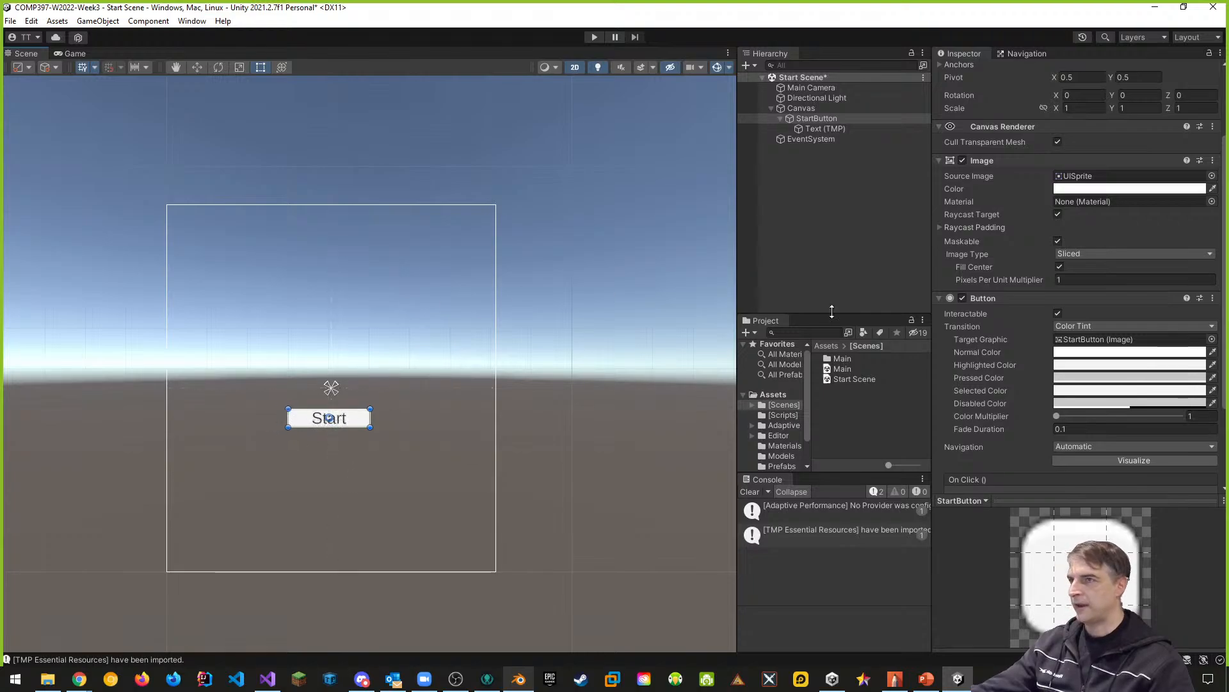
- Centre StartButton on the canvas with the middle-center anchor preset including position, and move it down to Pos Y -77
{"action": "left_click", "coordinate": [801, 108]}
{"action": "left_click", "coordinate": [810, 119]}
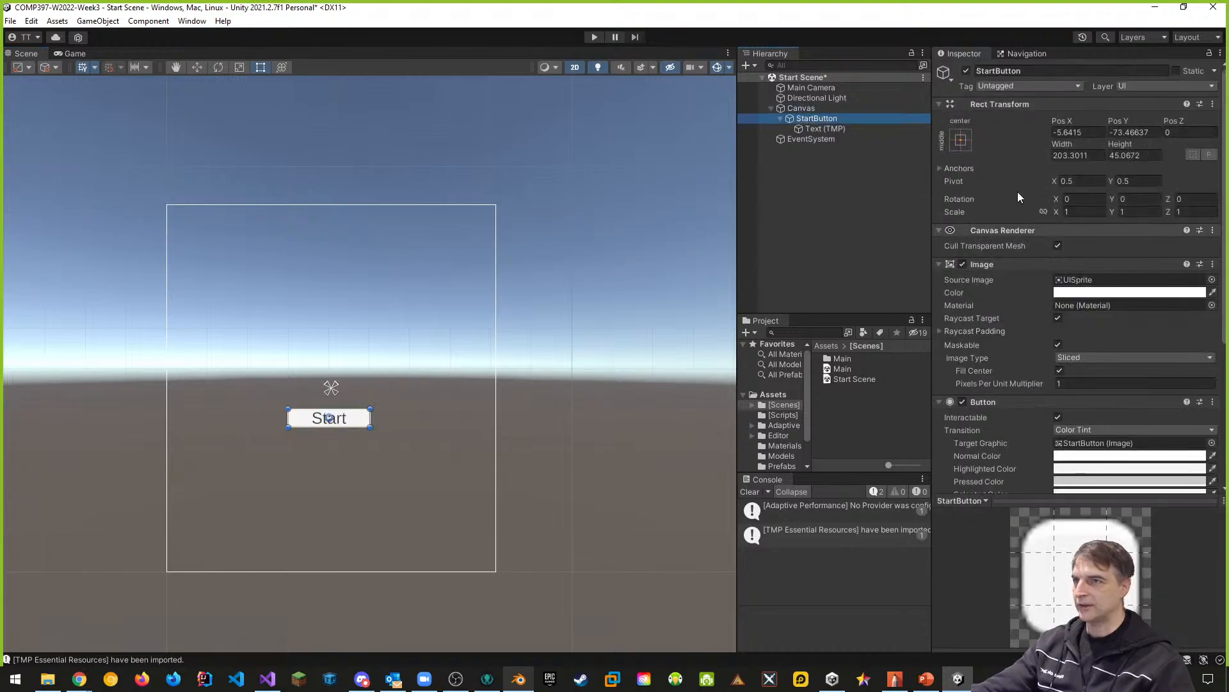
{"action": "left_click", "coordinate": [967, 137]}
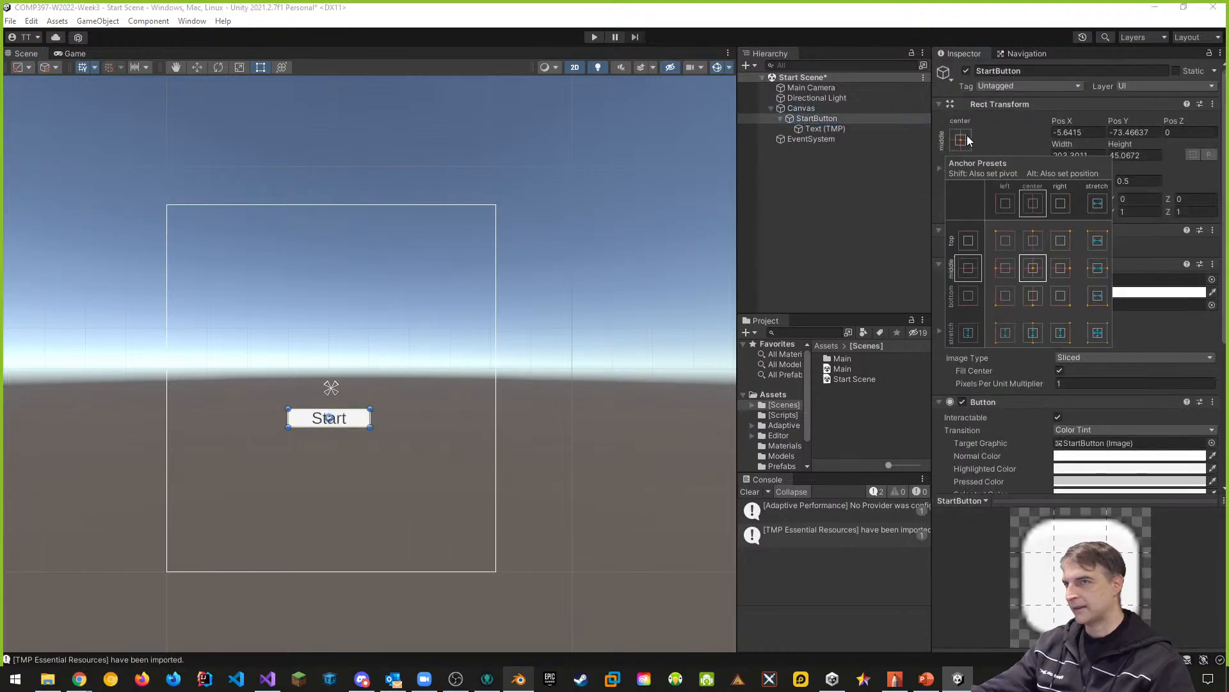
{"action": "left_click", "coordinate": [1034, 269], "text": "alt"}
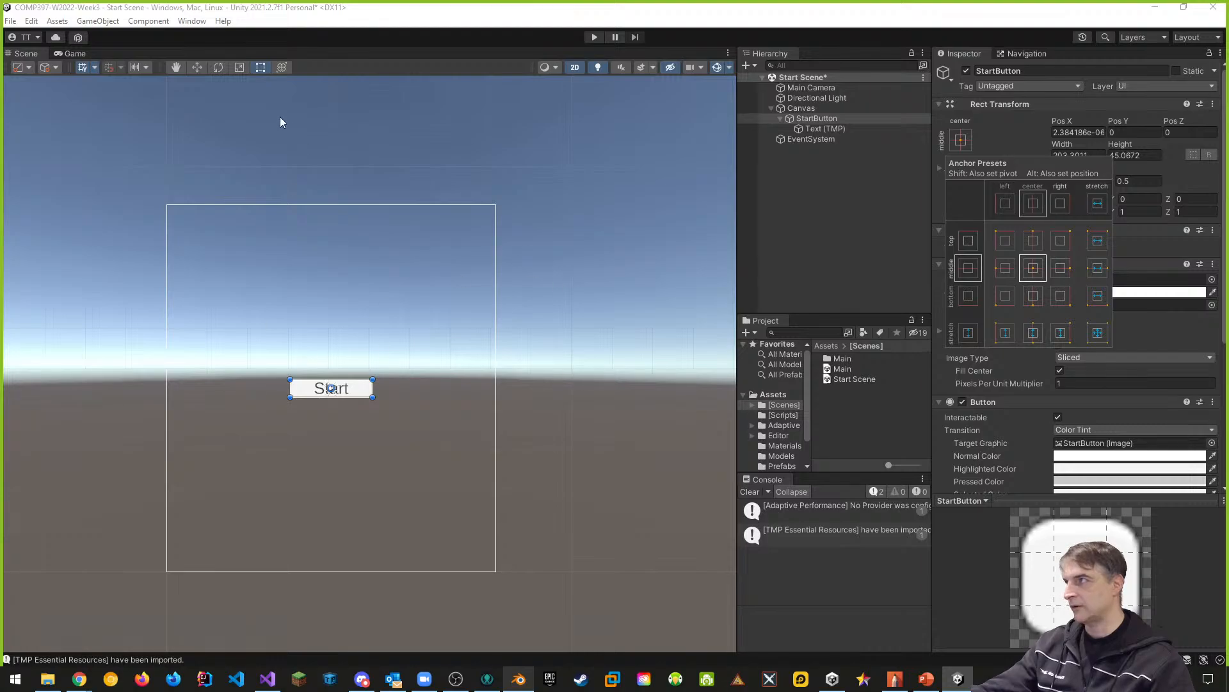
{"action": "left_click", "coordinate": [198, 66]}
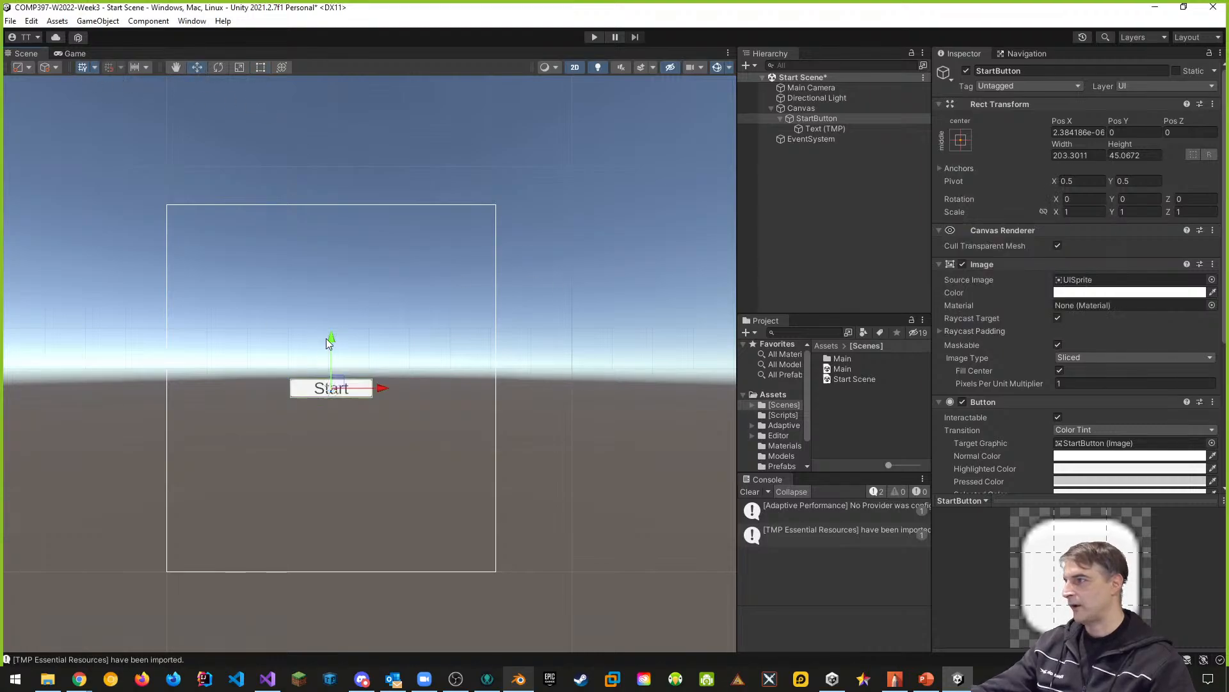
{"action": "left_click_drag", "start_coordinate": [332, 337], "coordinate": [337, 370]}
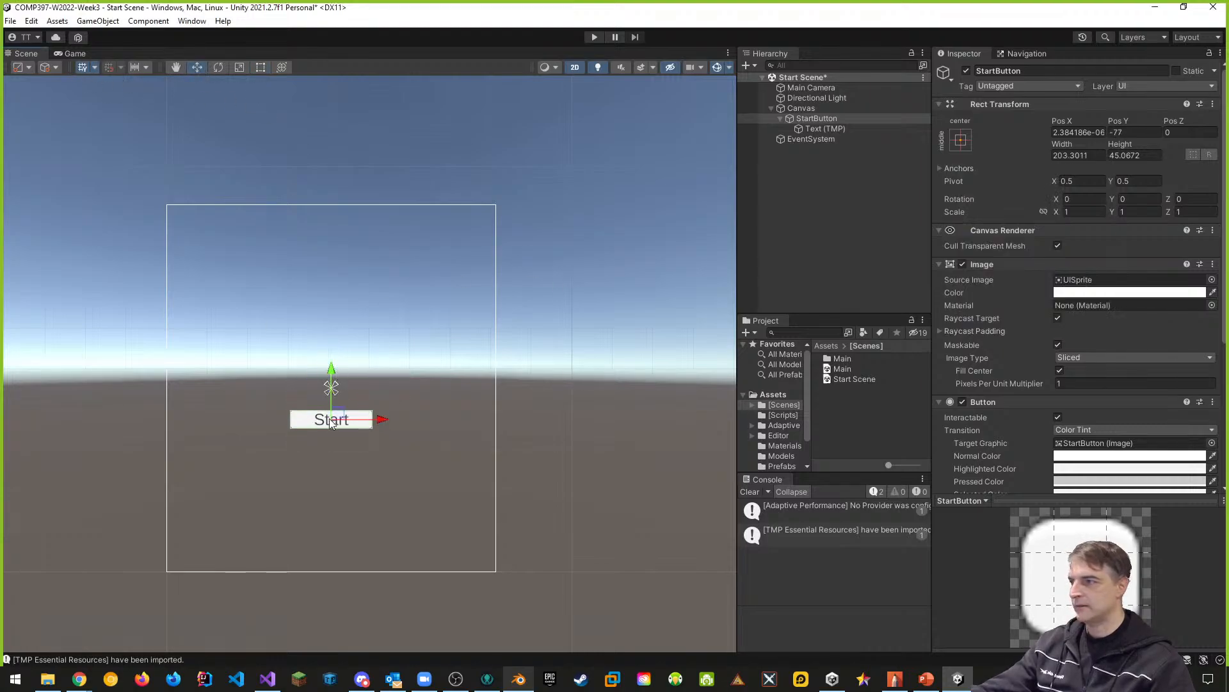
- Set Main Camera's Clear Flags to Solid Color with grey background 989898, and check it in the Game view
{"action": "left_click", "coordinate": [796, 90]}
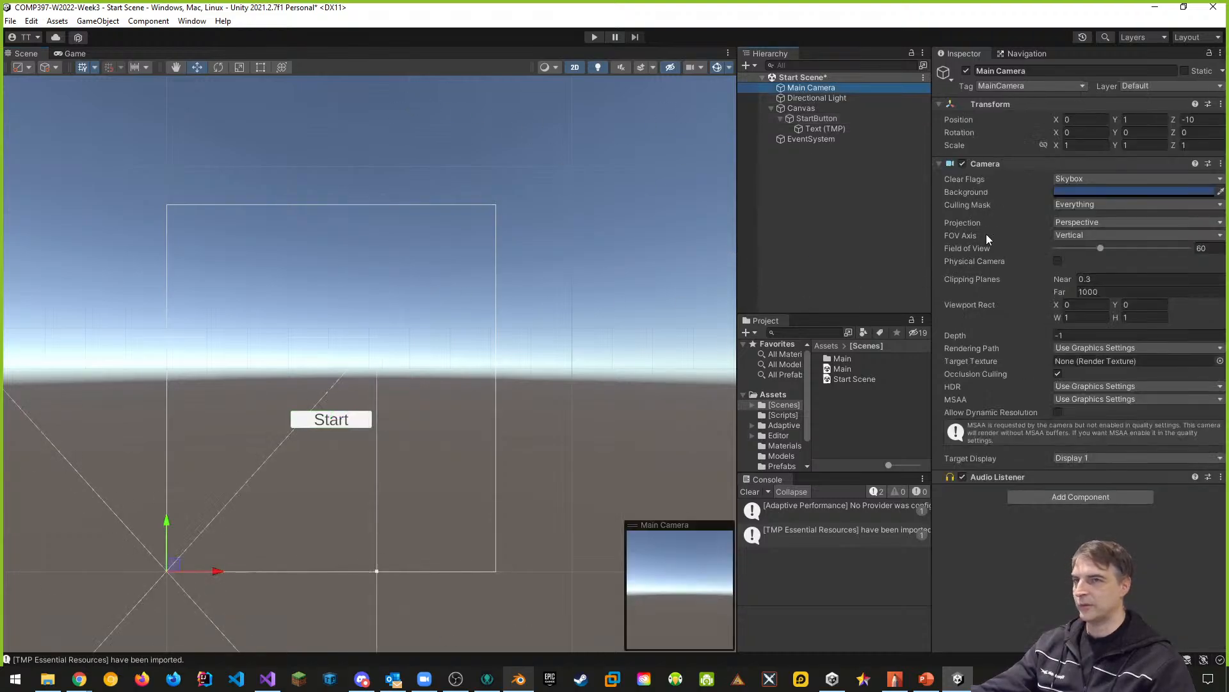
{"action": "left_click", "coordinate": [1084, 178]}
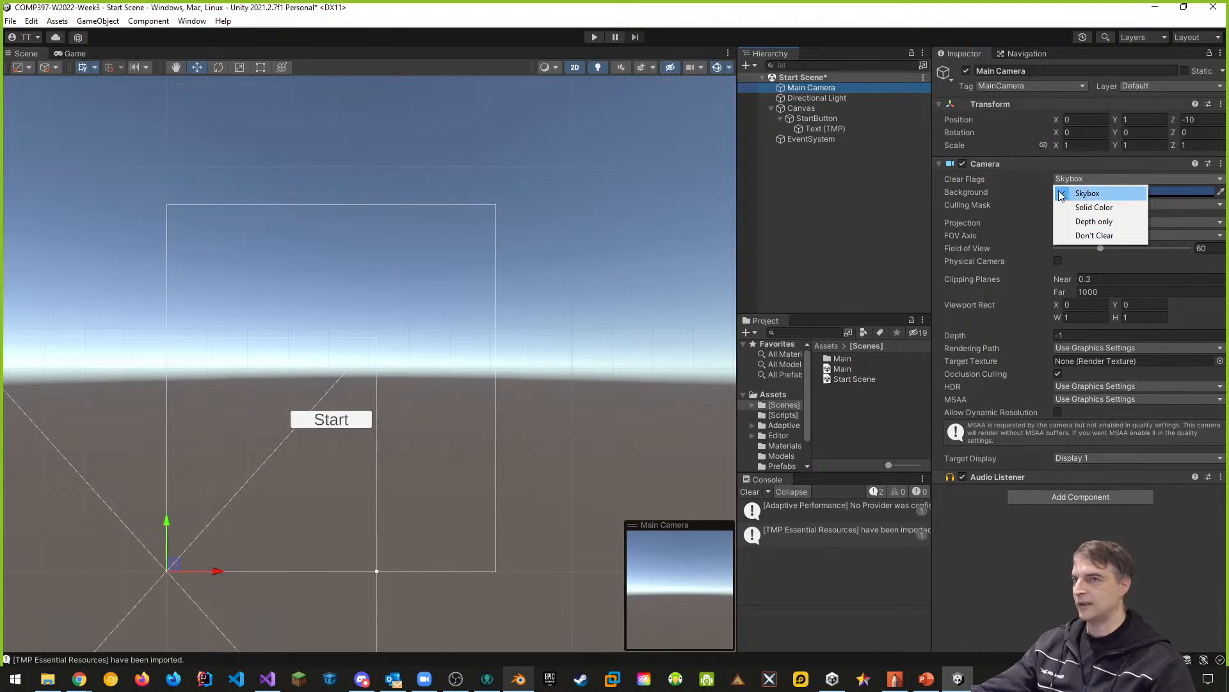
{"action": "left_click", "coordinate": [1084, 209]}
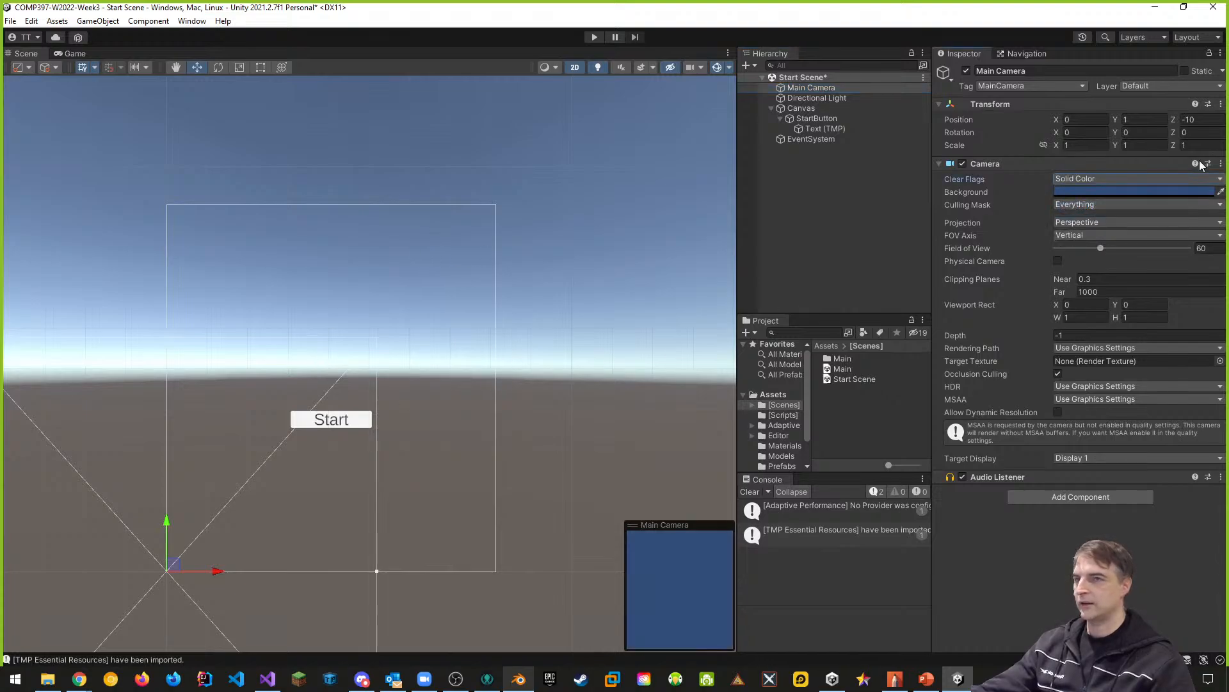
{"action": "left_click", "coordinate": [1073, 190]}
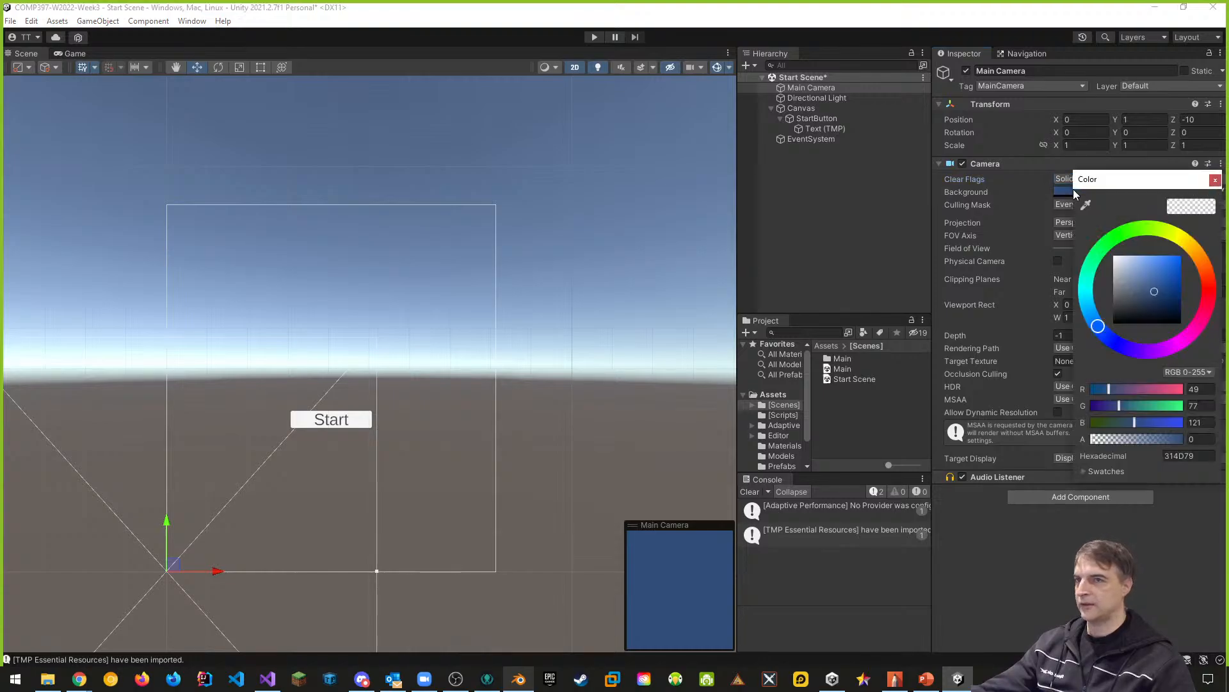
{"action": "left_click_drag", "start_coordinate": [1154, 292], "coordinate": [1100, 289]}
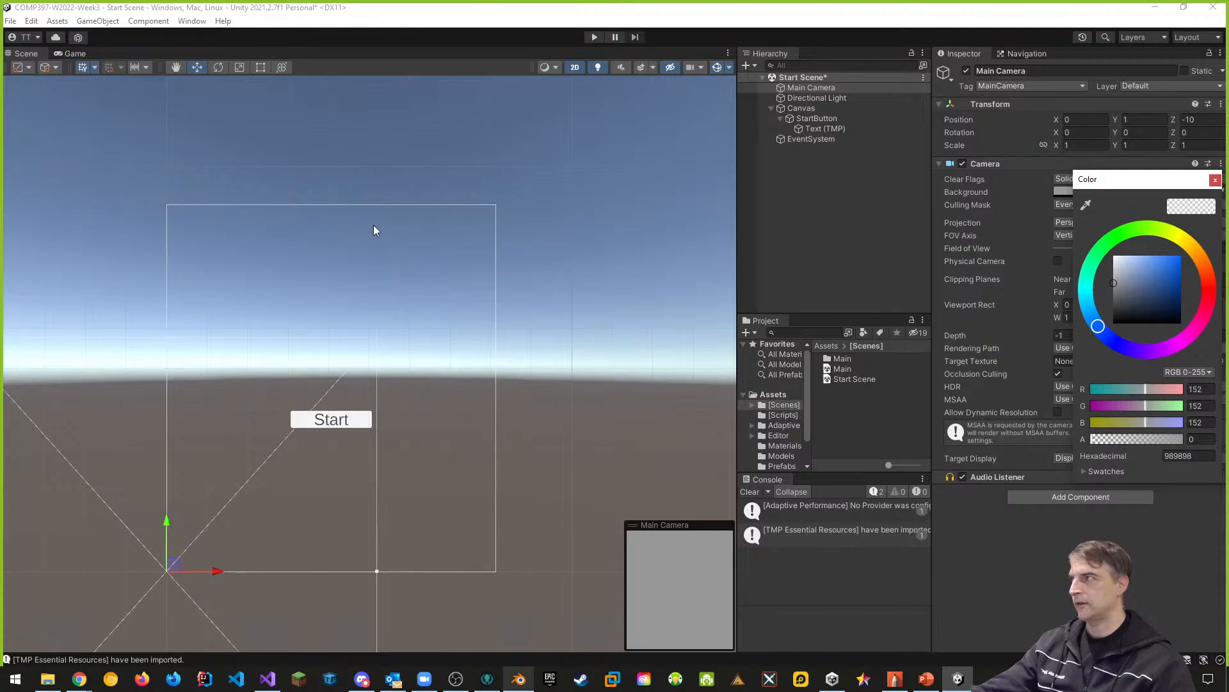
{"action": "left_click", "coordinate": [72, 53]}
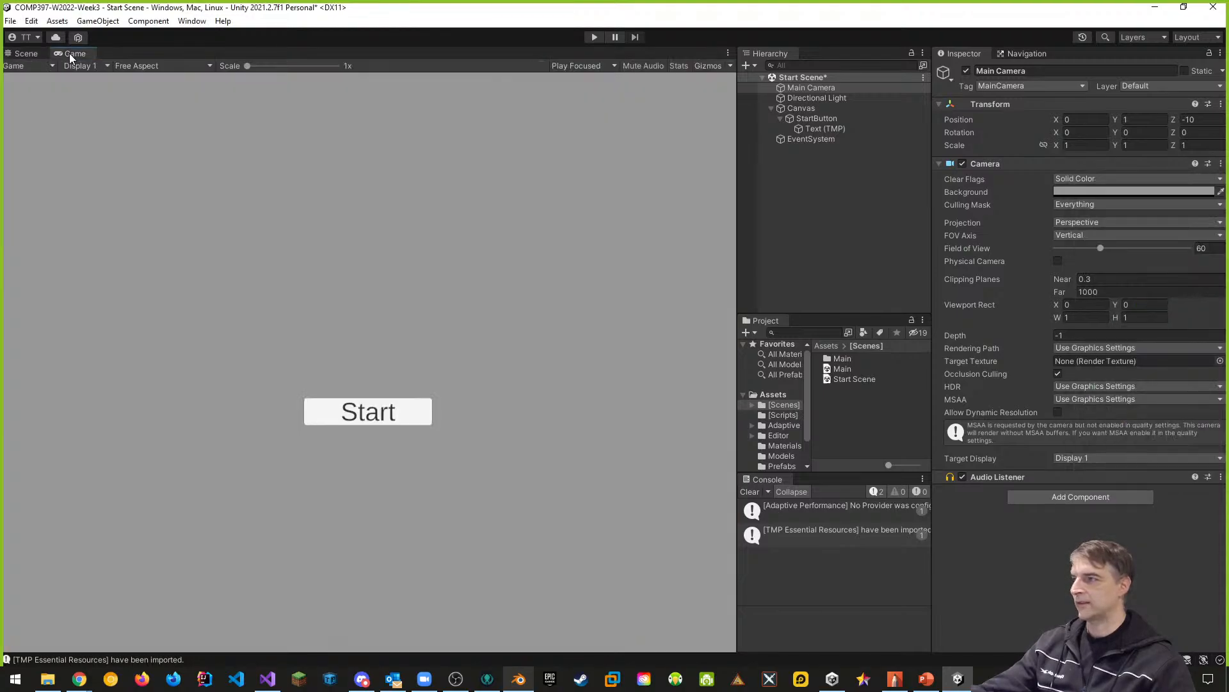
{"action": "left_click", "coordinate": [26, 53]}
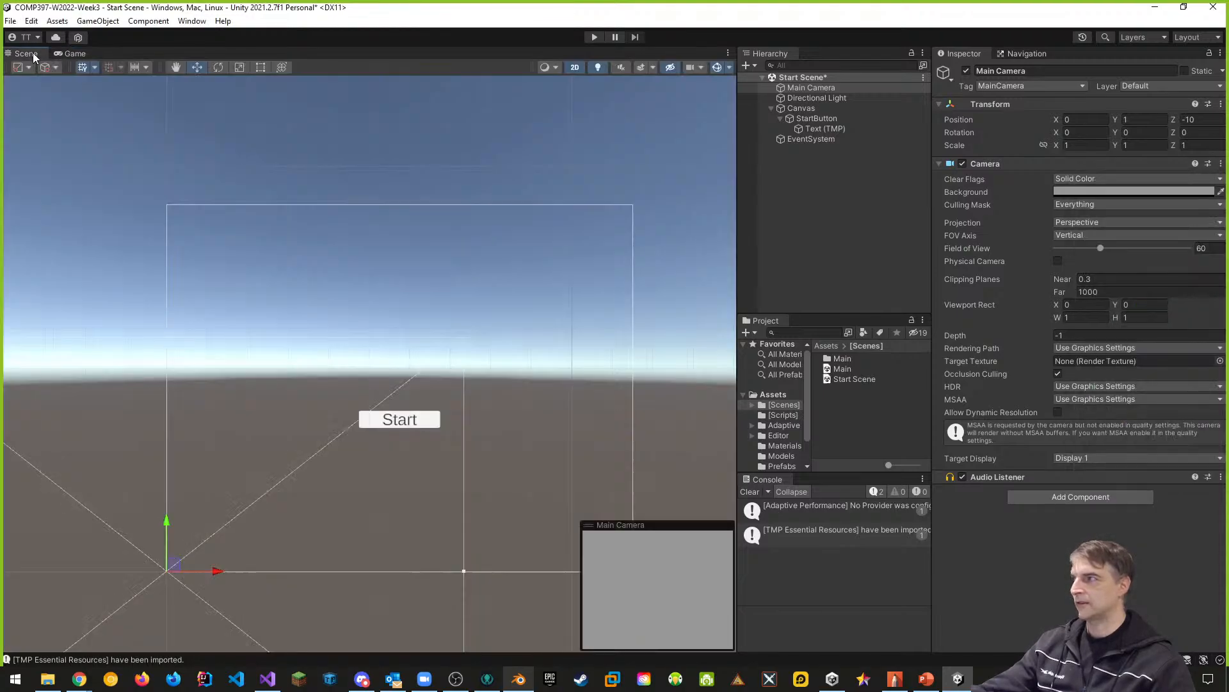
- Add a UI Panel under Canvas and give it the middle-center anchor preset
{"action": "left_click", "coordinate": [801, 108]}
{"action": "right_click", "coordinate": [800, 109]}
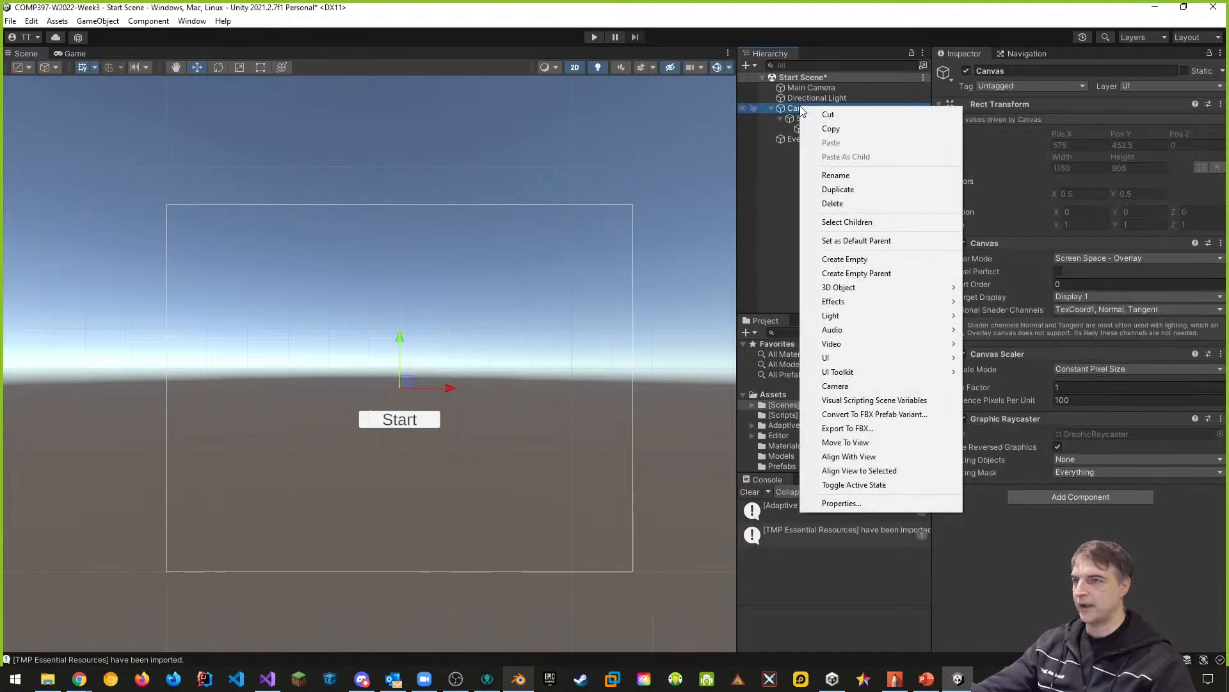
{"action": "mouse_move", "coordinate": [838, 358]}
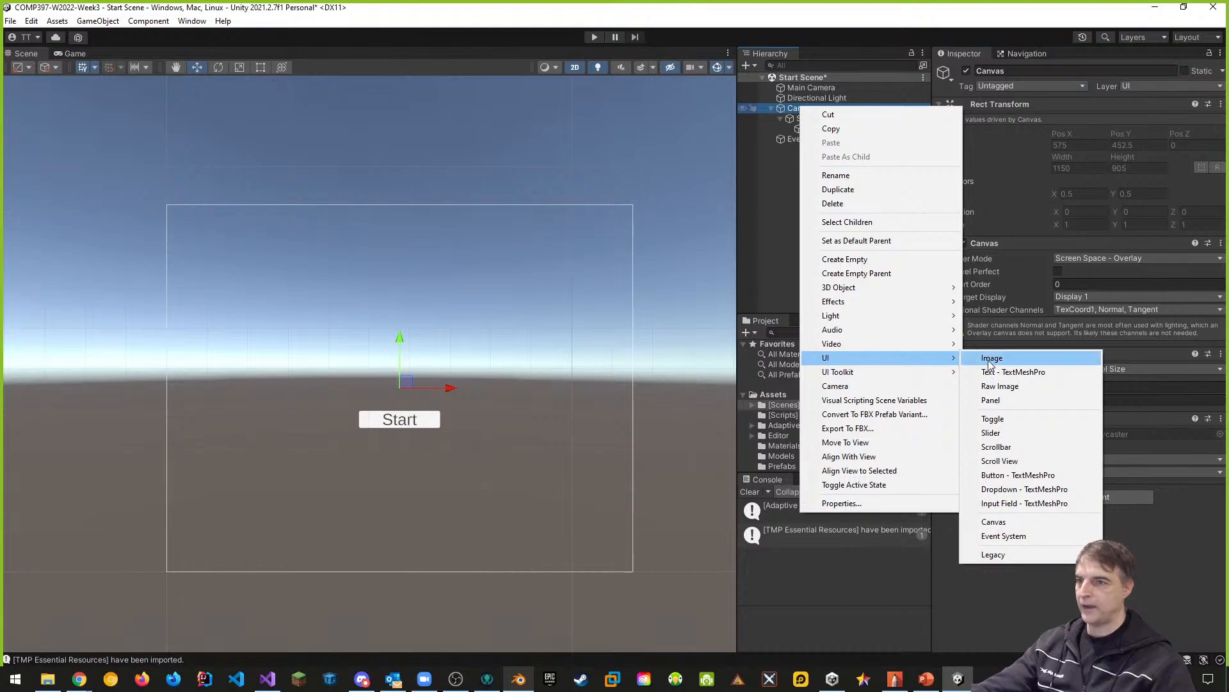
{"action": "left_click", "coordinate": [990, 400]}
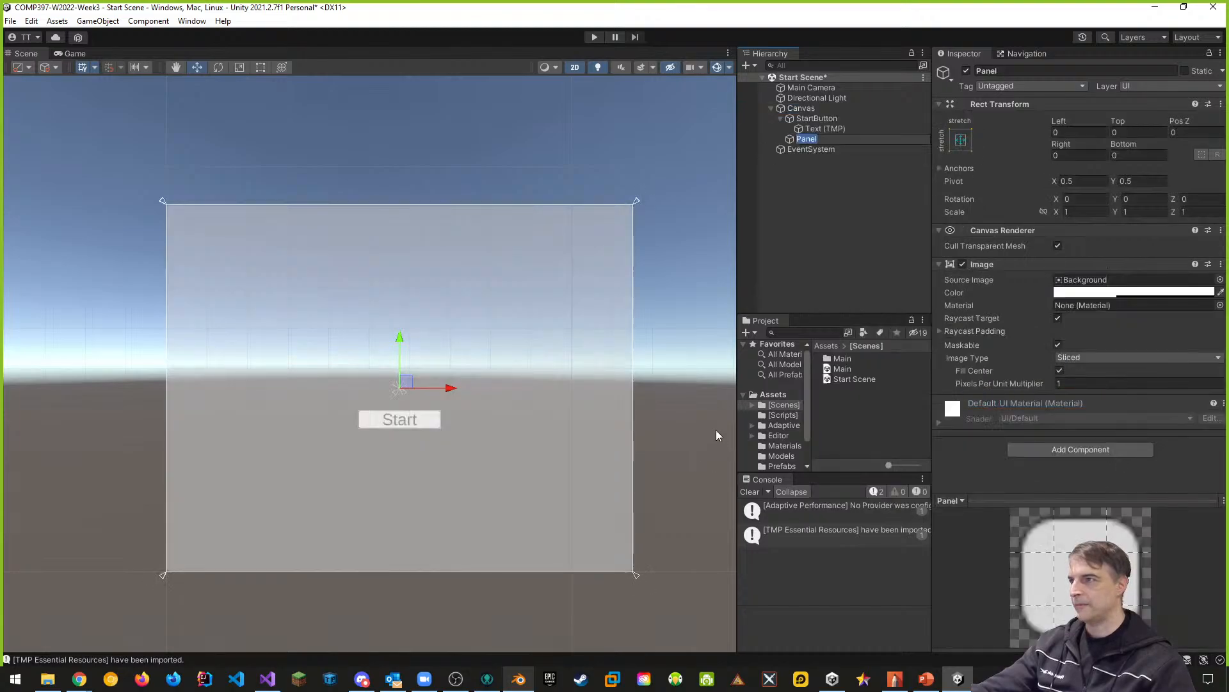
{"action": "left_click", "coordinate": [961, 140]}
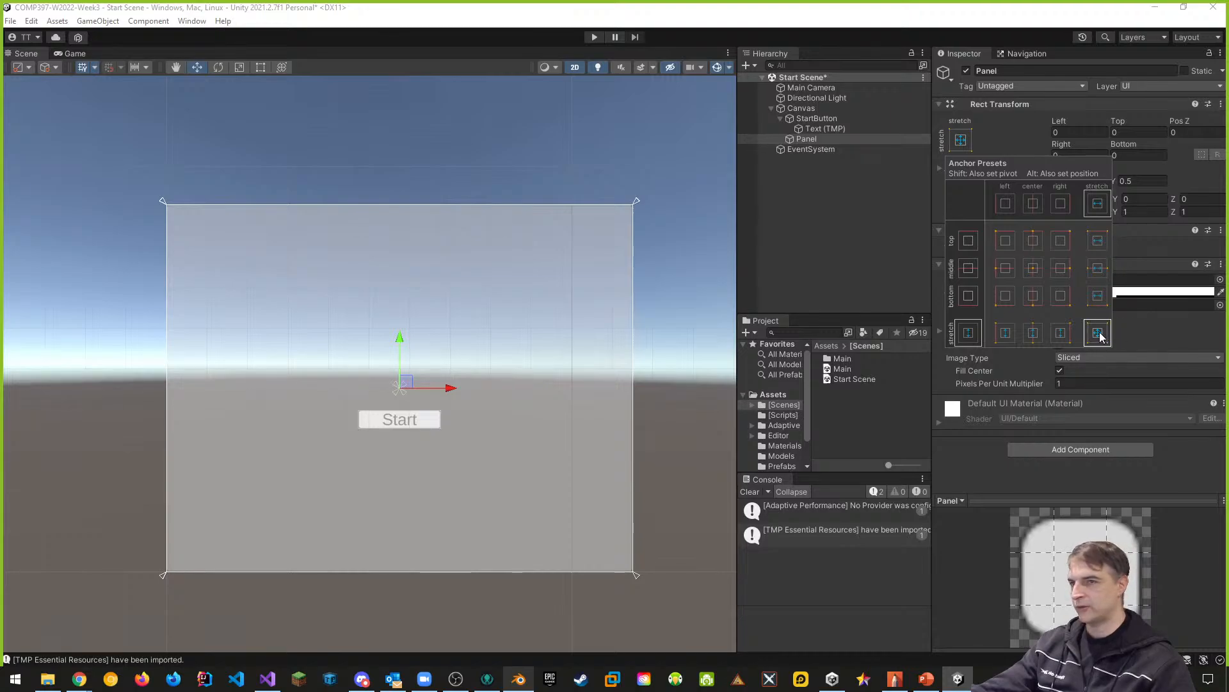
{"action": "left_click", "coordinate": [1034, 268]}
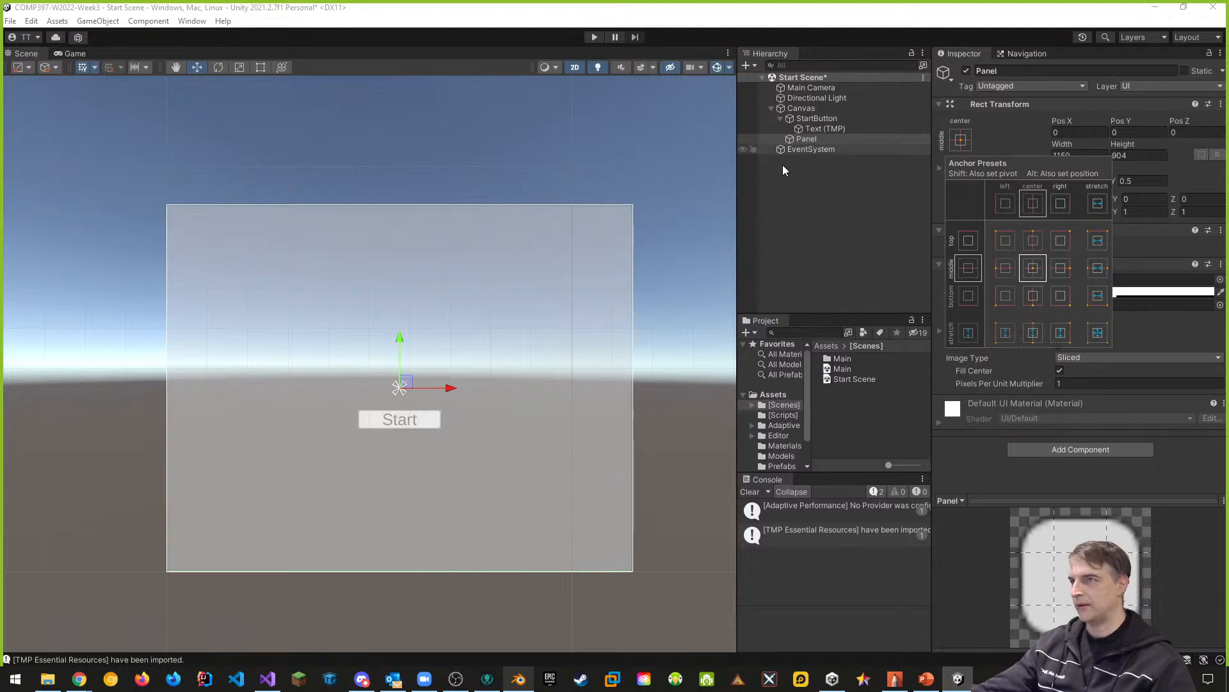
{"action": "left_click", "coordinate": [625, 415]}
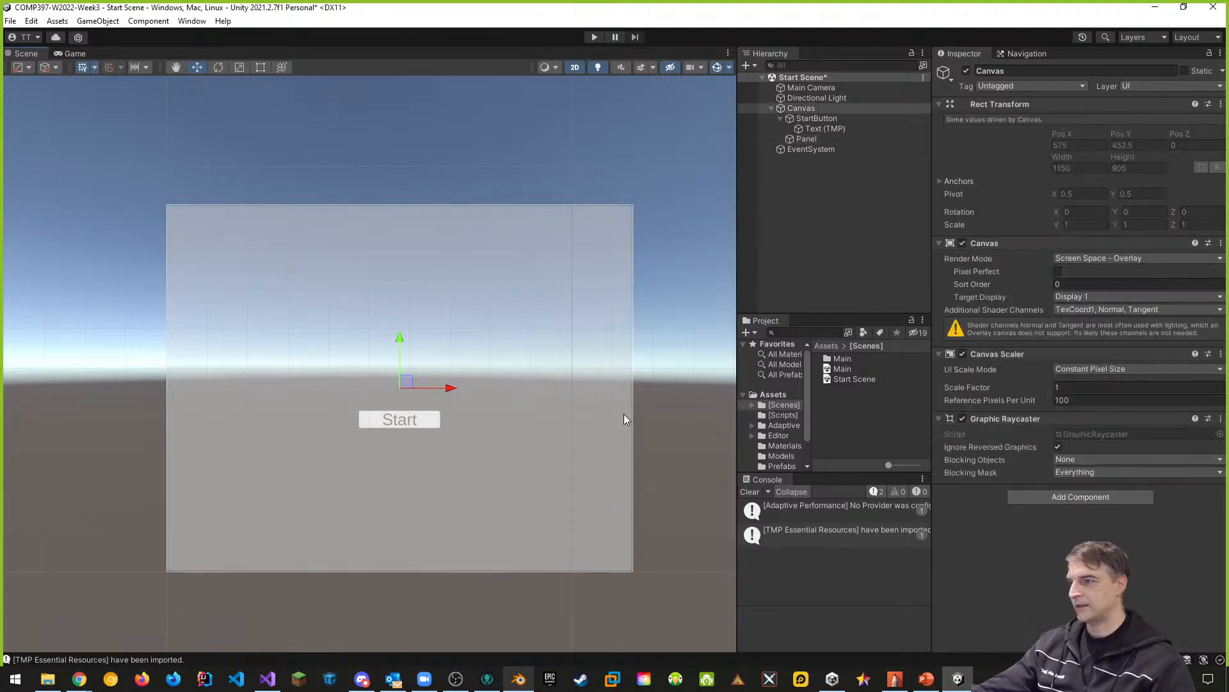
- Narrow the Panel with the Rect tool to about 445 wide and 904.5 high, and recentre it on the canvas
{"action": "left_click", "coordinate": [806, 139]}
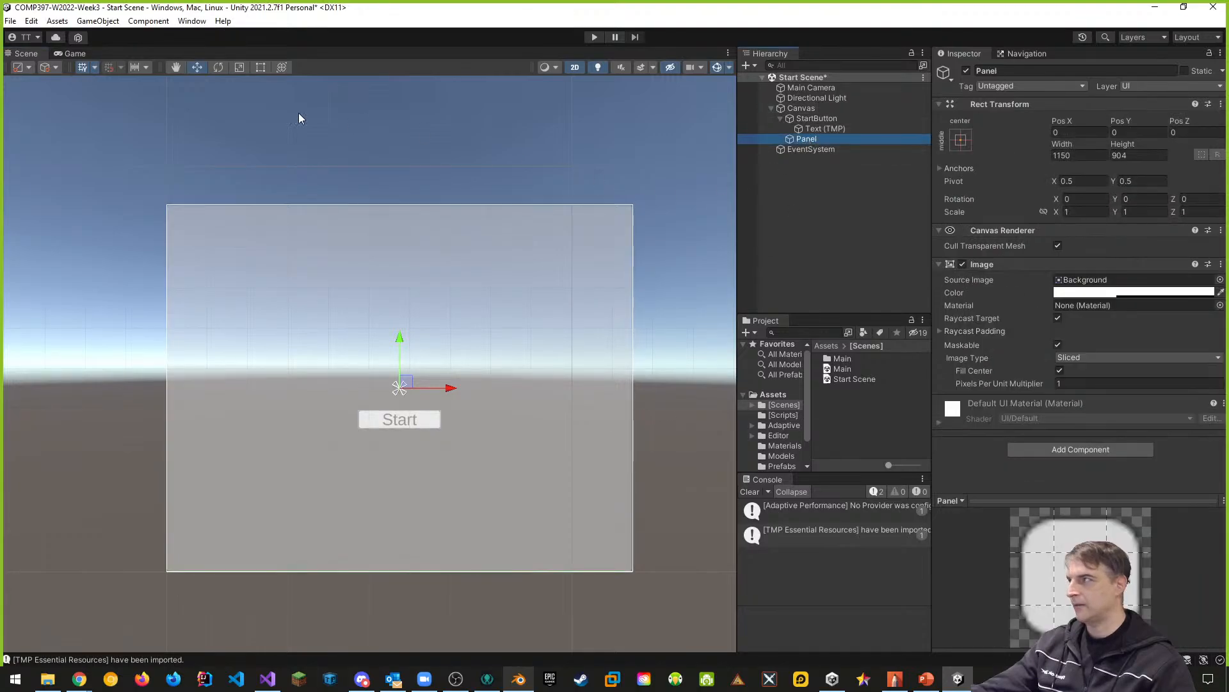
{"action": "left_click", "coordinate": [260, 68]}
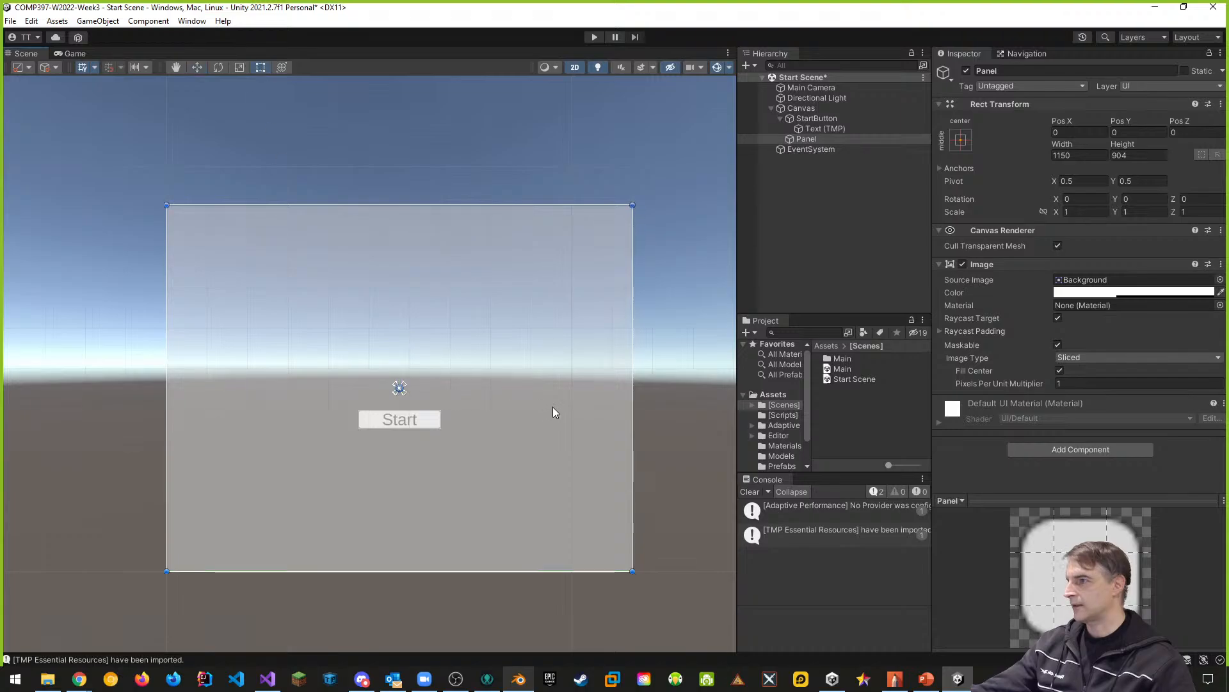
{"action": "left_click_drag", "start_coordinate": [634, 399], "coordinate": [492, 401]}
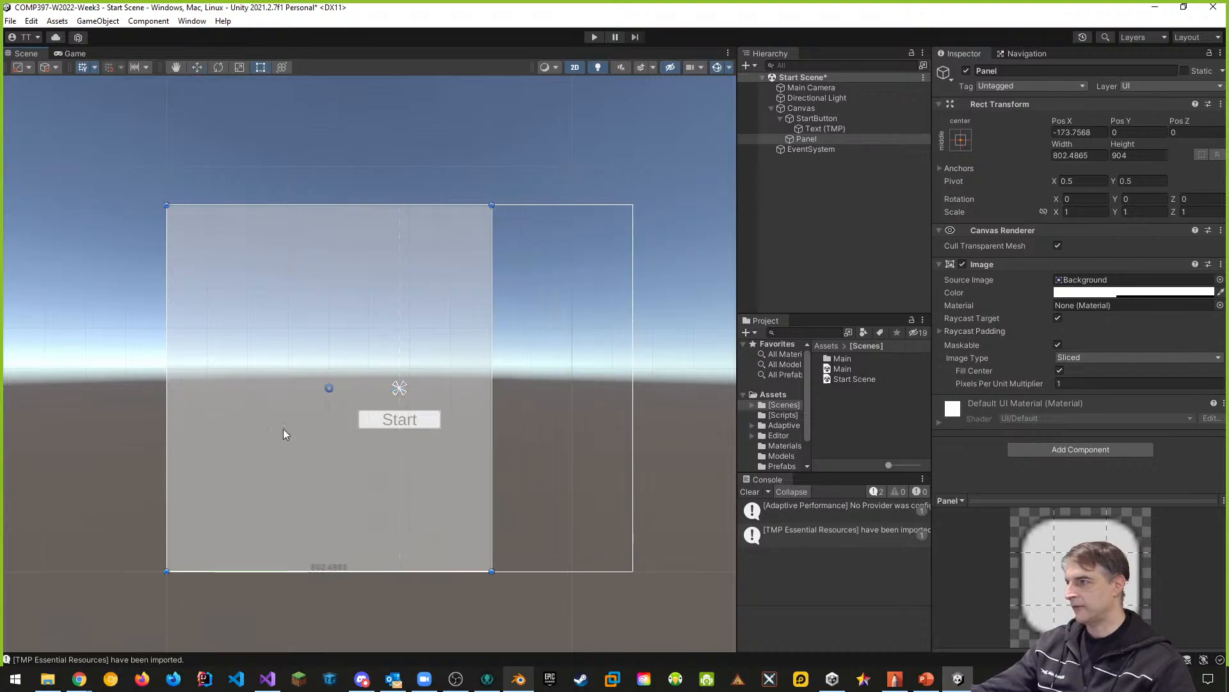
{"action": "left_click_drag", "start_coordinate": [164, 417], "coordinate": [316, 417]}
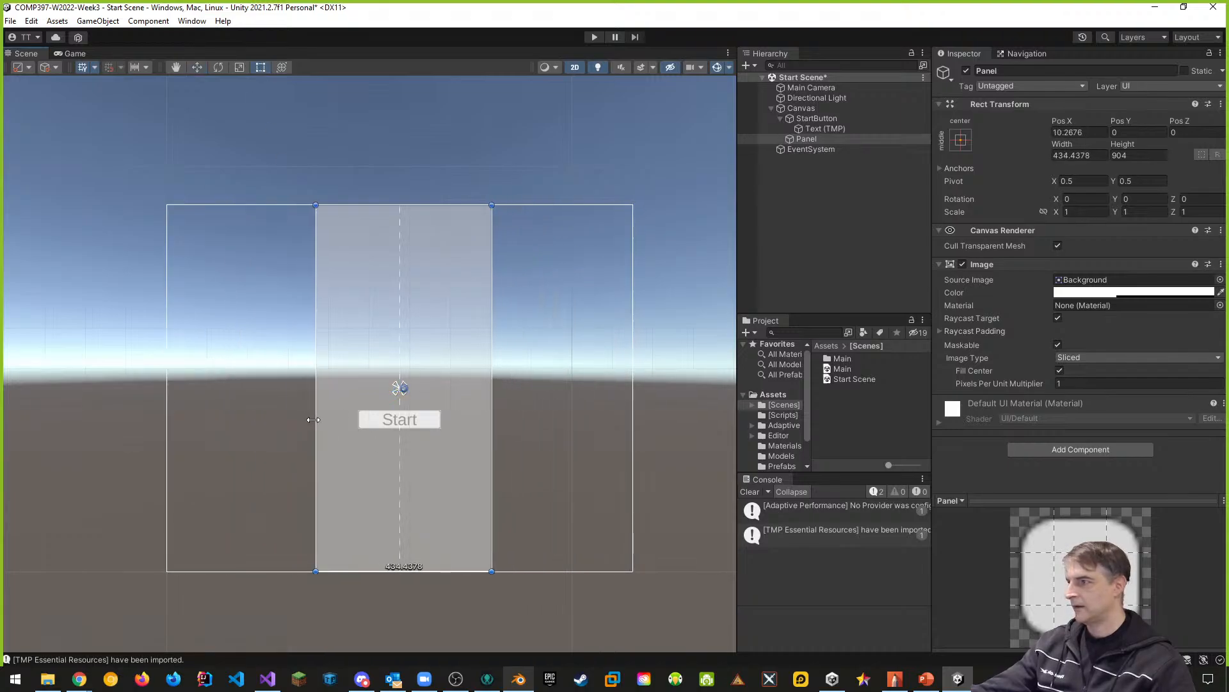
{"action": "mouse_move", "coordinate": [456, 202]}
{"action": "left_mouse_down"}
{"action": "mouse_move", "coordinate": [457, 254]}
{"action": "mouse_move", "coordinate": [461, 204]}
{"action": "left_mouse_up"}
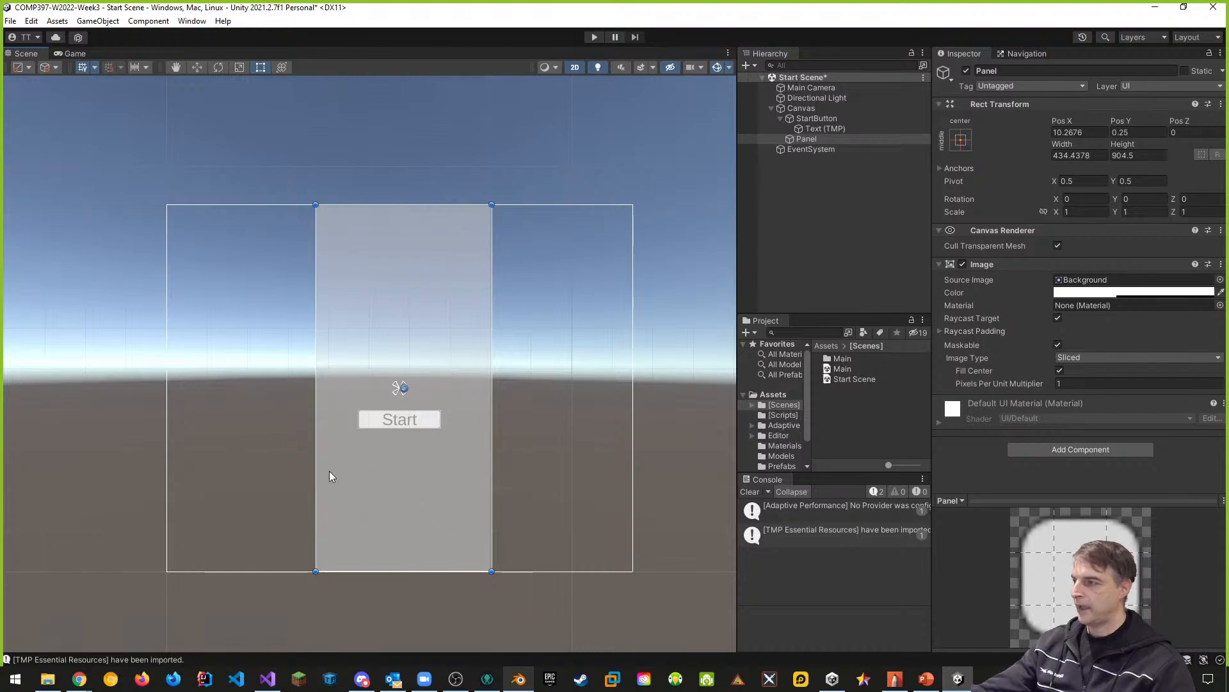
{"action": "left_click_drag", "start_coordinate": [317, 465], "coordinate": [312, 465]}
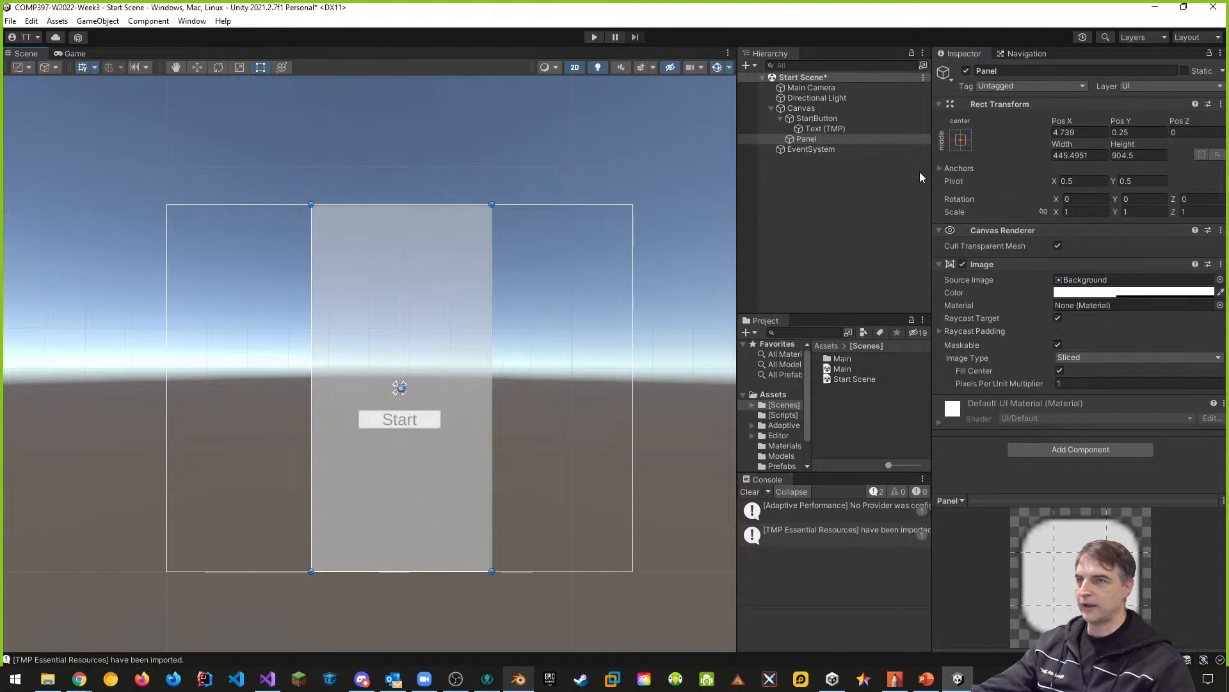
{"action": "left_click", "coordinate": [961, 140]}
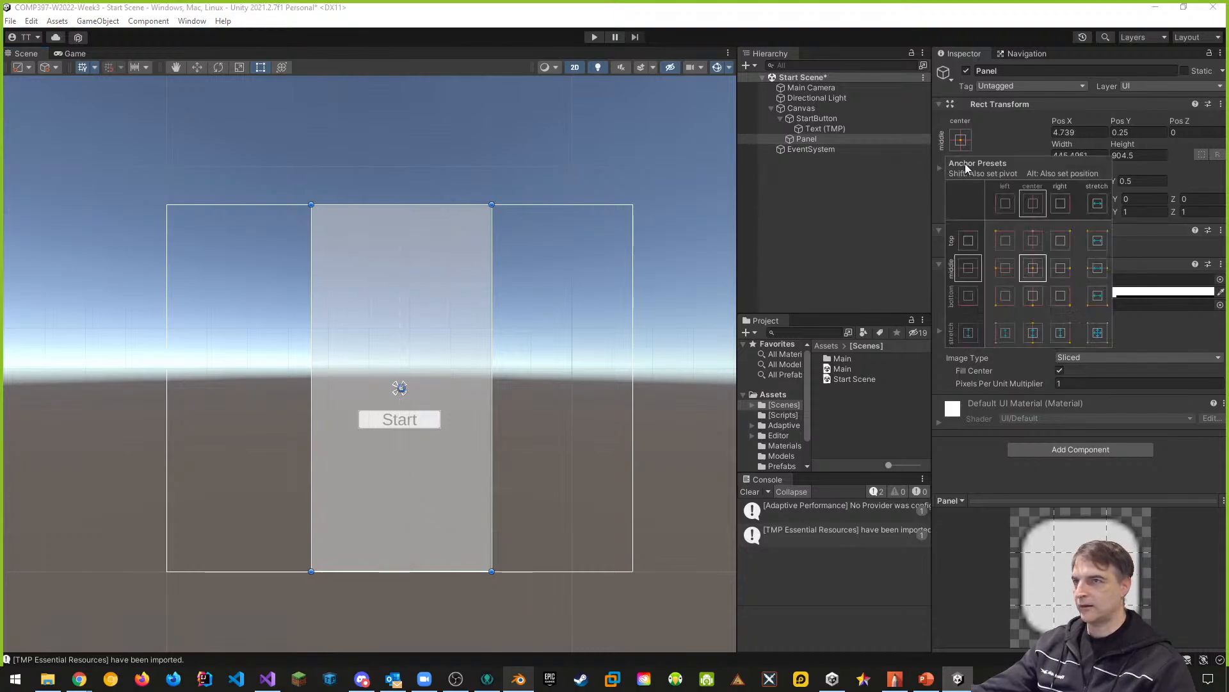
{"action": "left_click", "coordinate": [1034, 269], "text": "alt"}
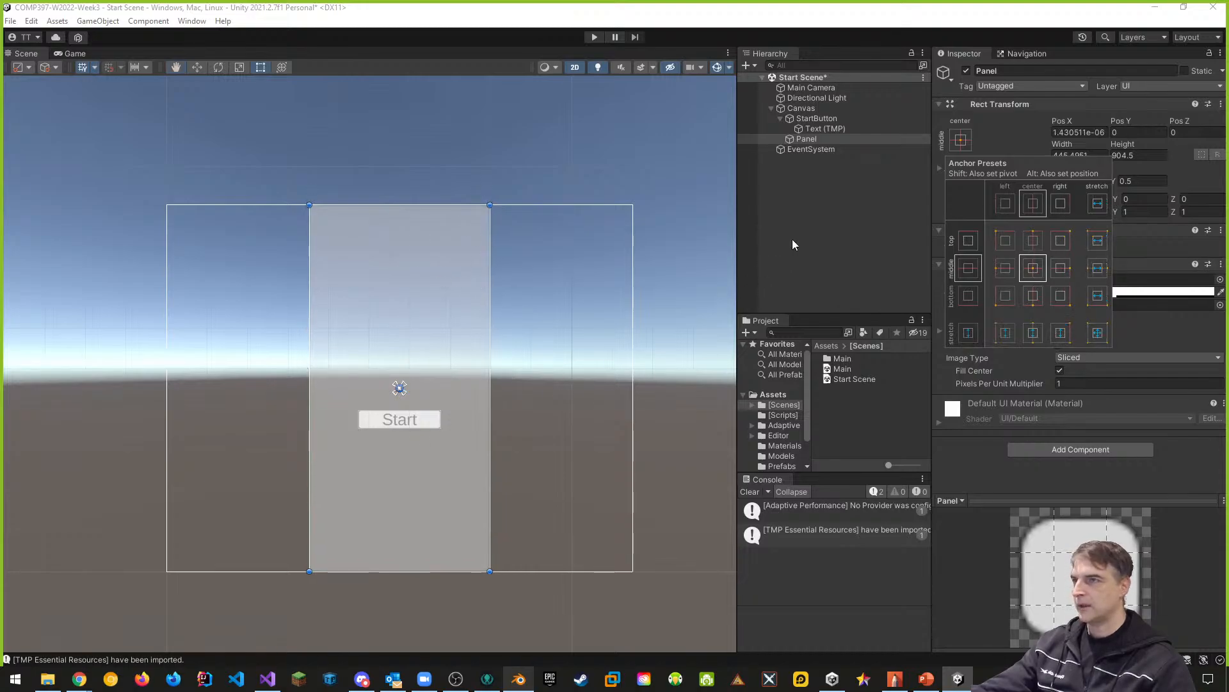
- Make StartButton a child of Panel and preview the layout in the Game view
{"action": "mouse_move", "coordinate": [806, 139]}
{"action": "left_mouse_down"}
{"action": "mouse_move", "coordinate": [822, 130]}
{"action": "mouse_move", "coordinate": [807, 140]}
{"action": "left_mouse_up"}
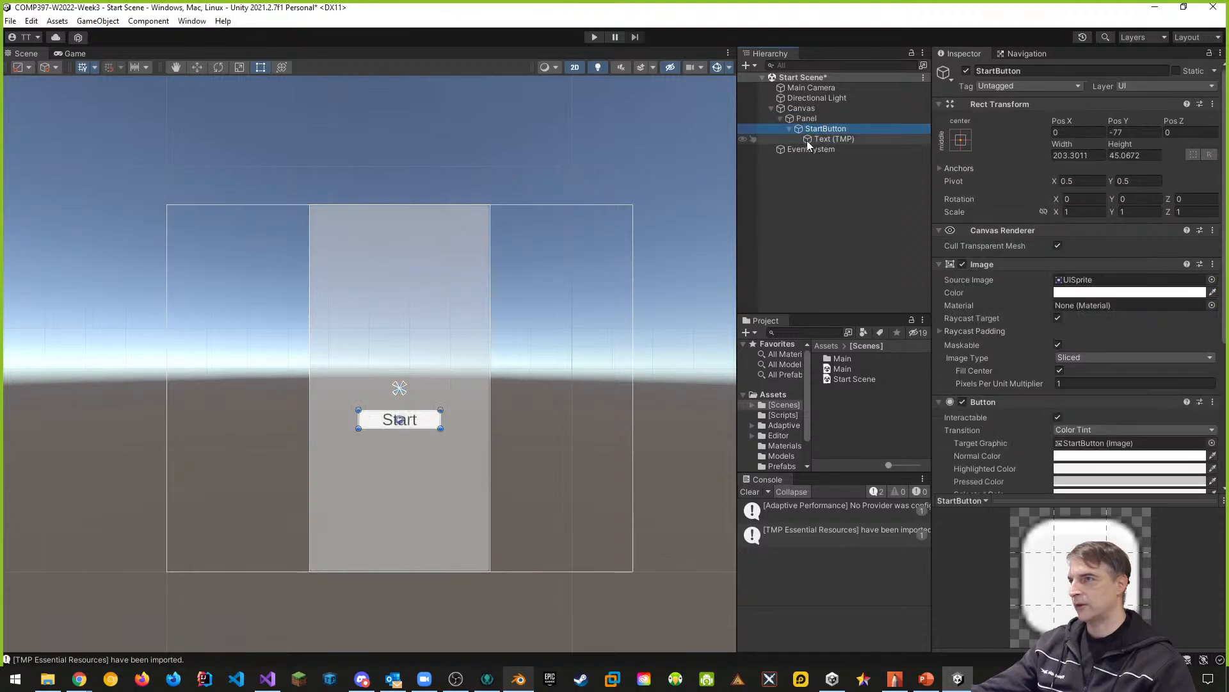
{"action": "left_click", "coordinate": [435, 432]}
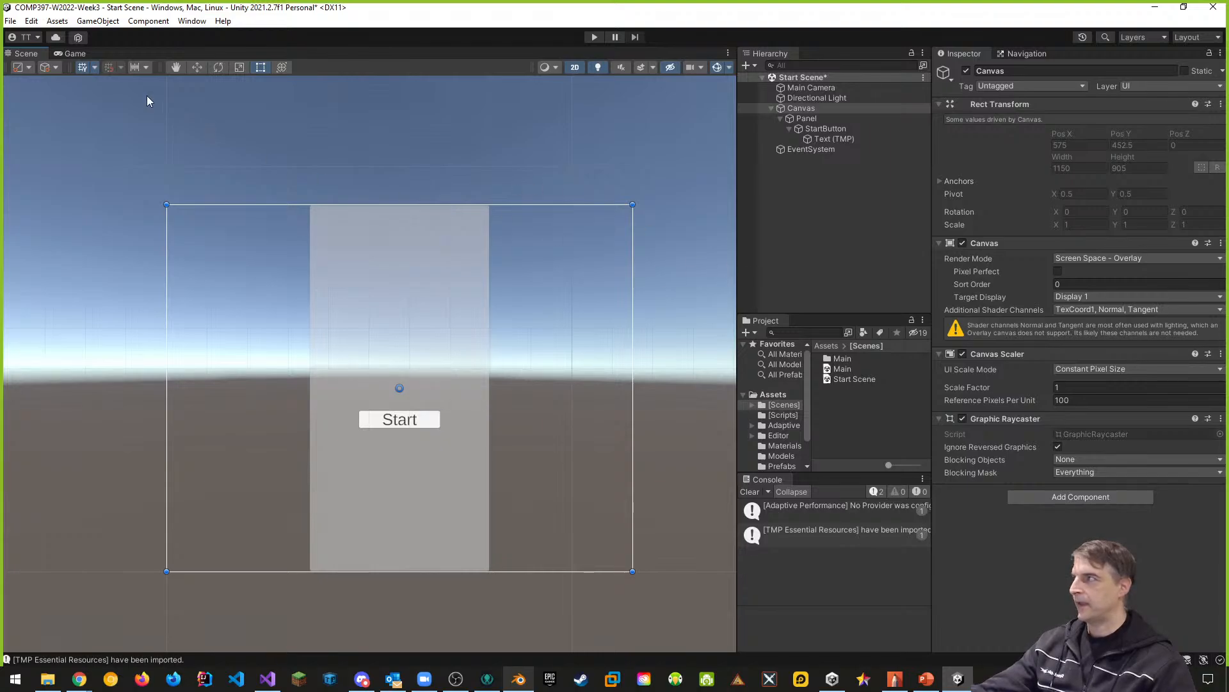
{"action": "left_click", "coordinate": [73, 53]}
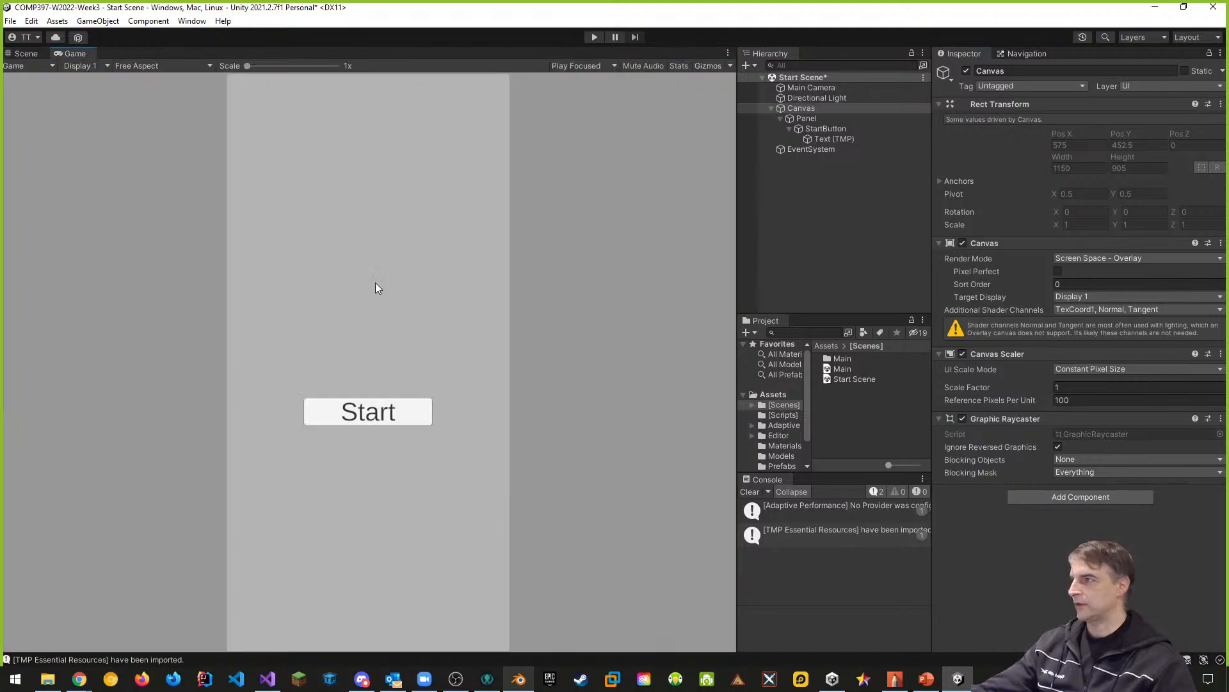
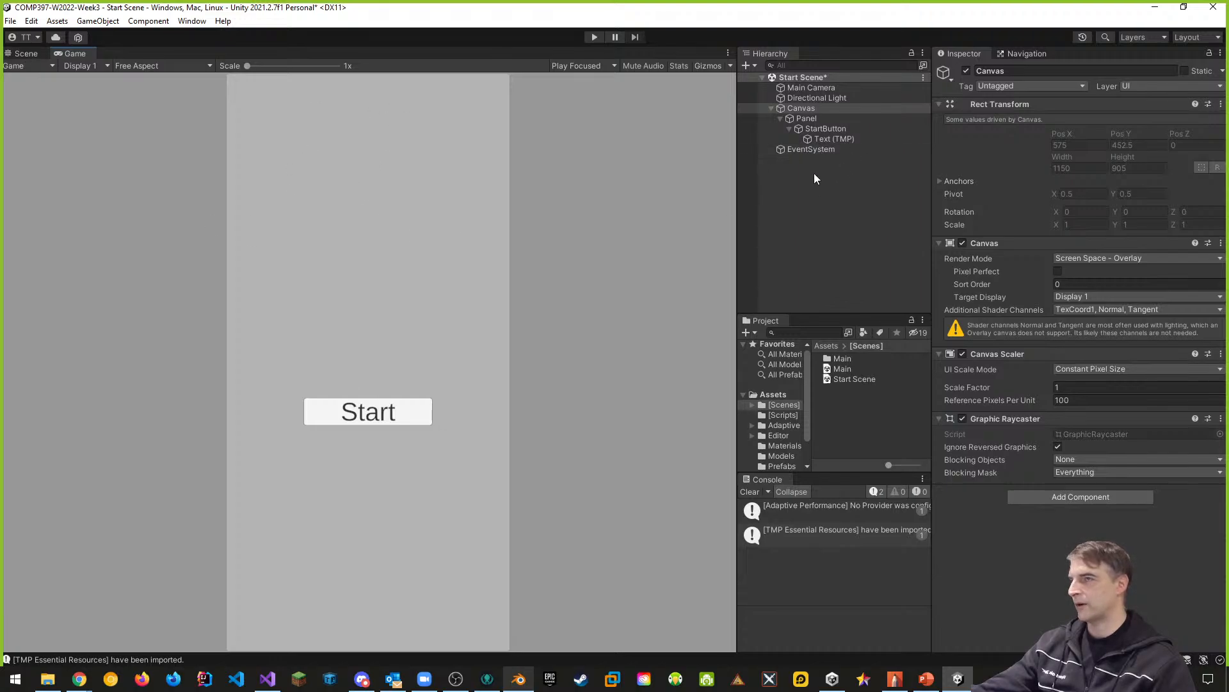
- Add a TextMeshPro text element as a child of Panel
{"action": "left_click", "coordinate": [810, 120]}
{"action": "right_click", "coordinate": [811, 120]}
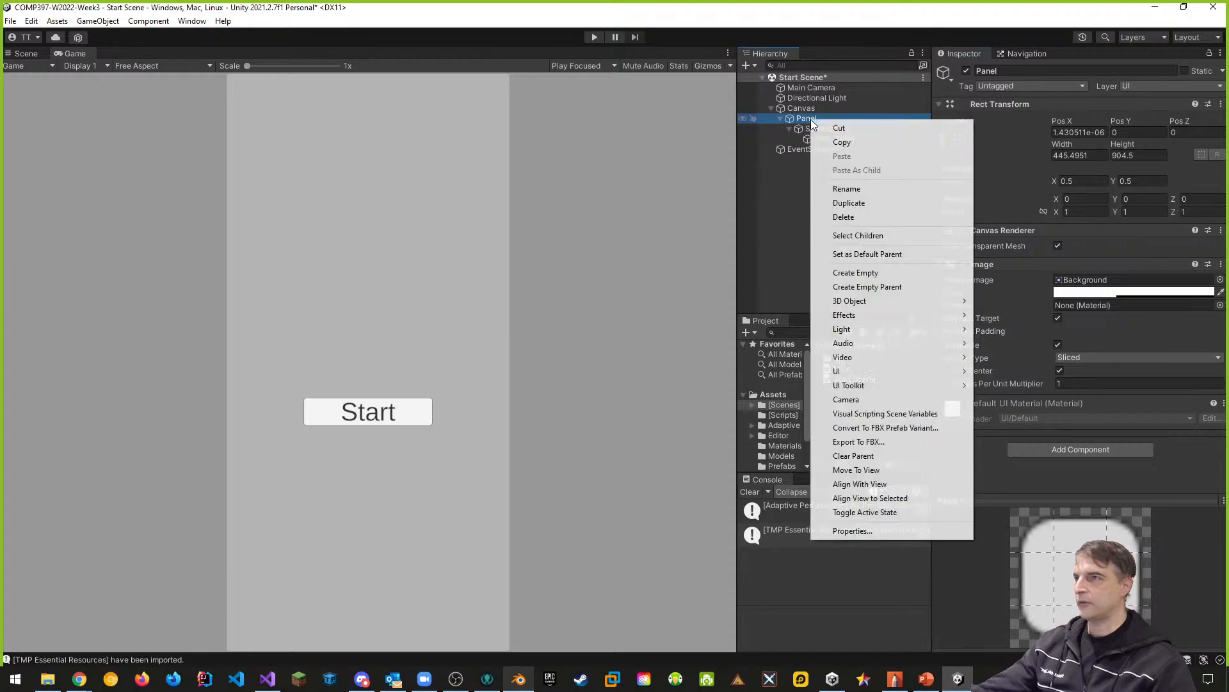
{"action": "mouse_move", "coordinate": [851, 377]}
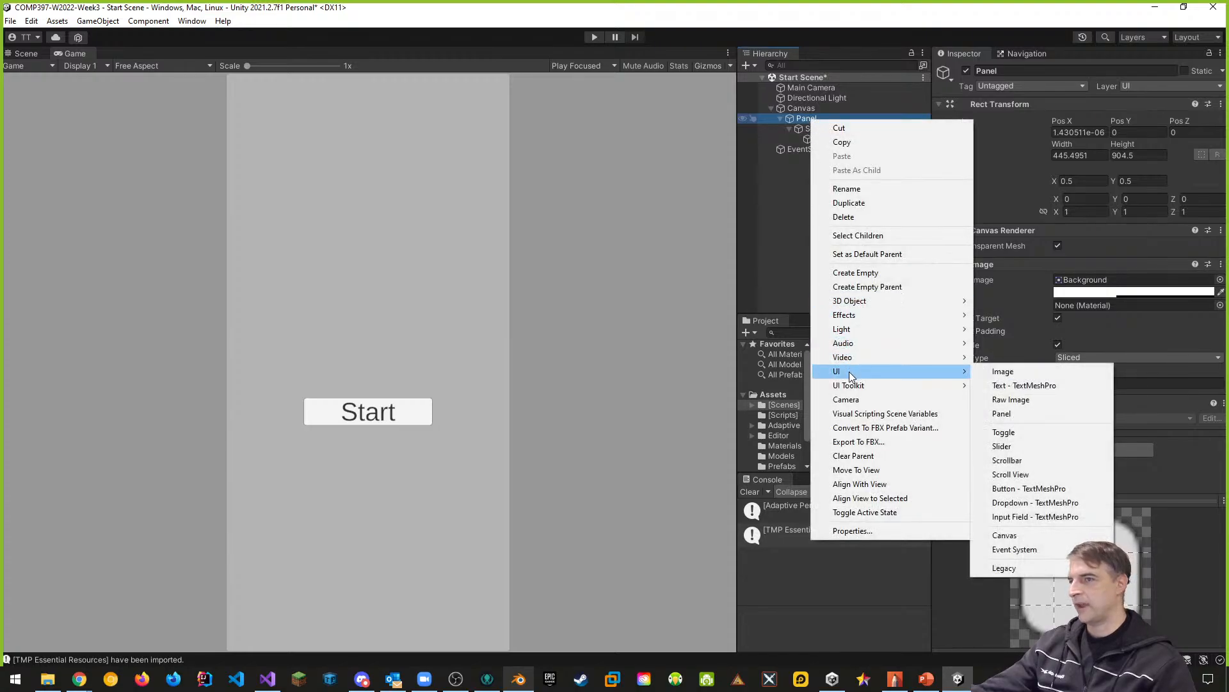
{"action": "left_click", "coordinate": [1013, 386]}
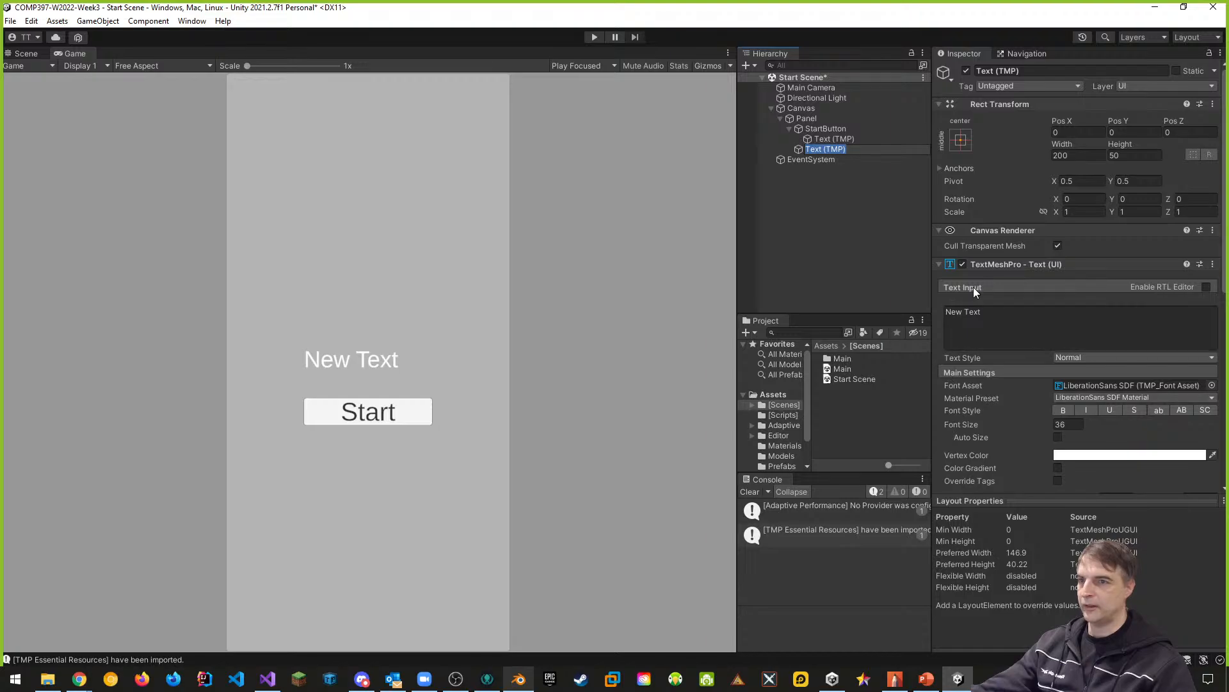
- Enable Auto Size on the new text and align it to the center horizontally and the middle vertically
{"action": "scroll", "coordinate": [972, 299], "scroll_direction": "down", "scroll_amount": 3}
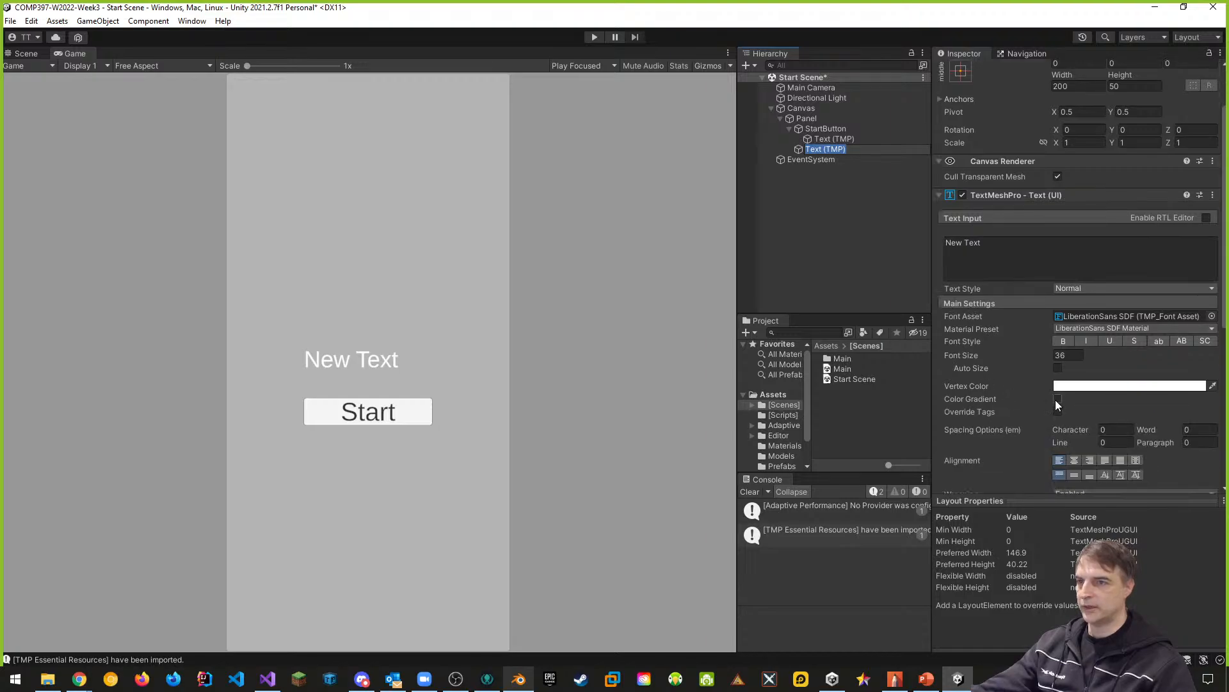
{"action": "left_click", "coordinate": [1057, 367]}
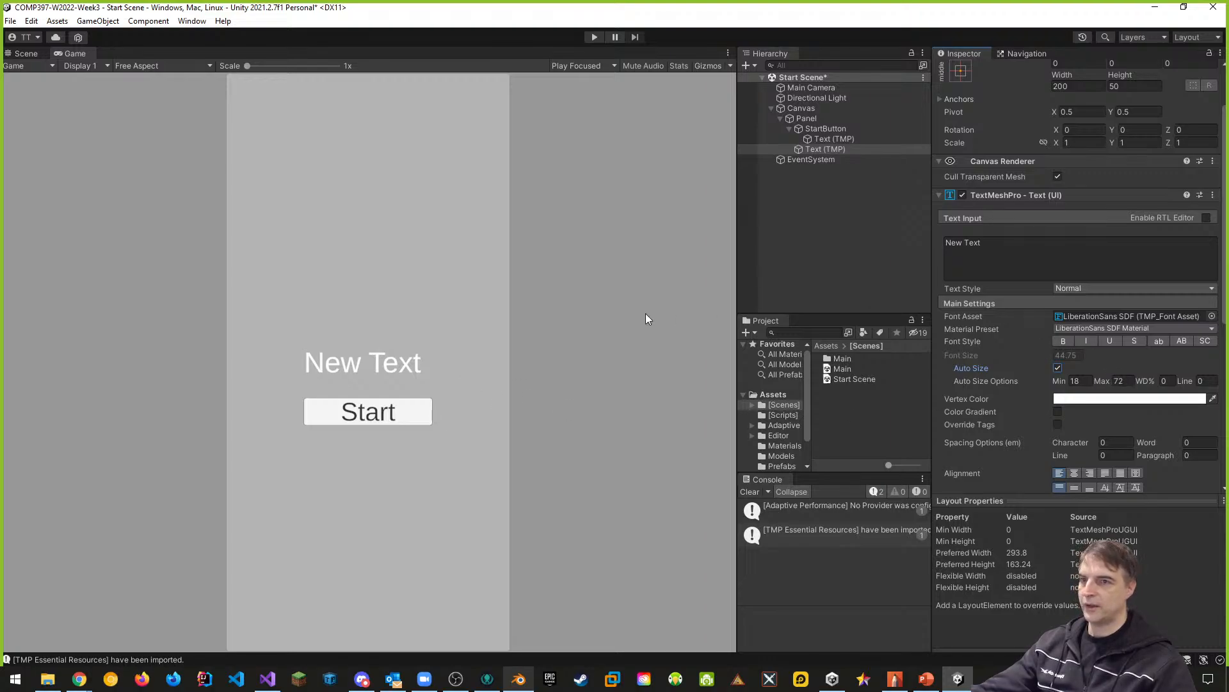
{"action": "left_click", "coordinate": [1078, 471]}
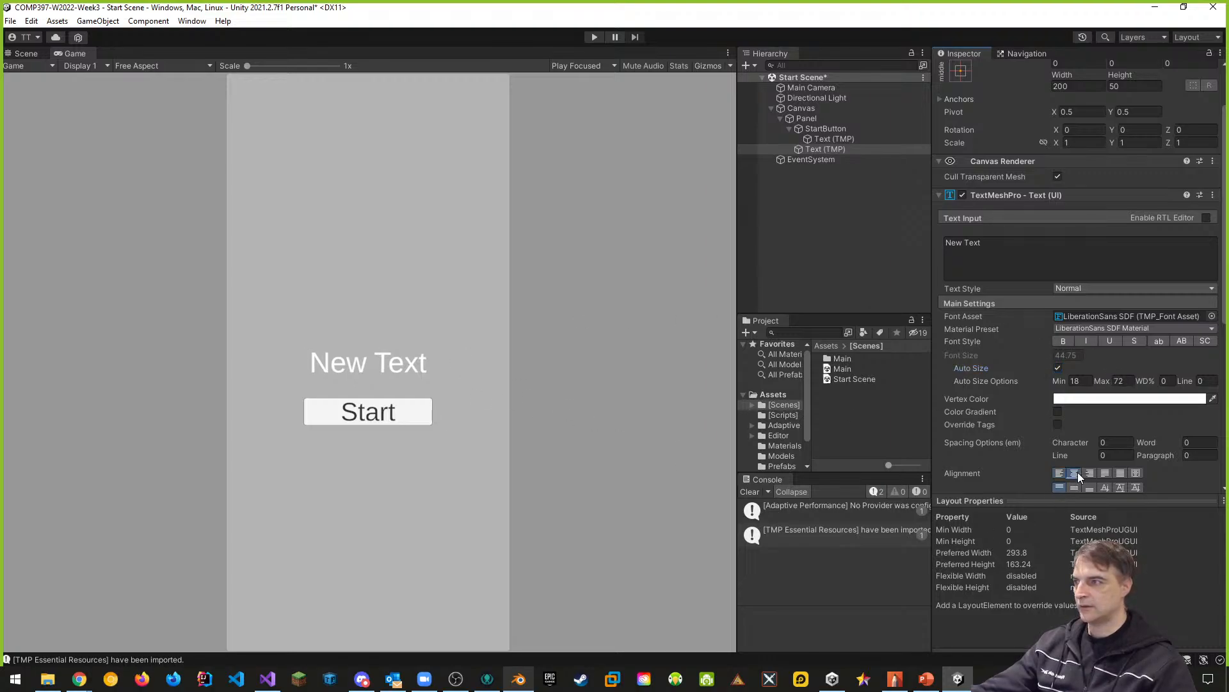
{"action": "left_click", "coordinate": [1074, 488]}
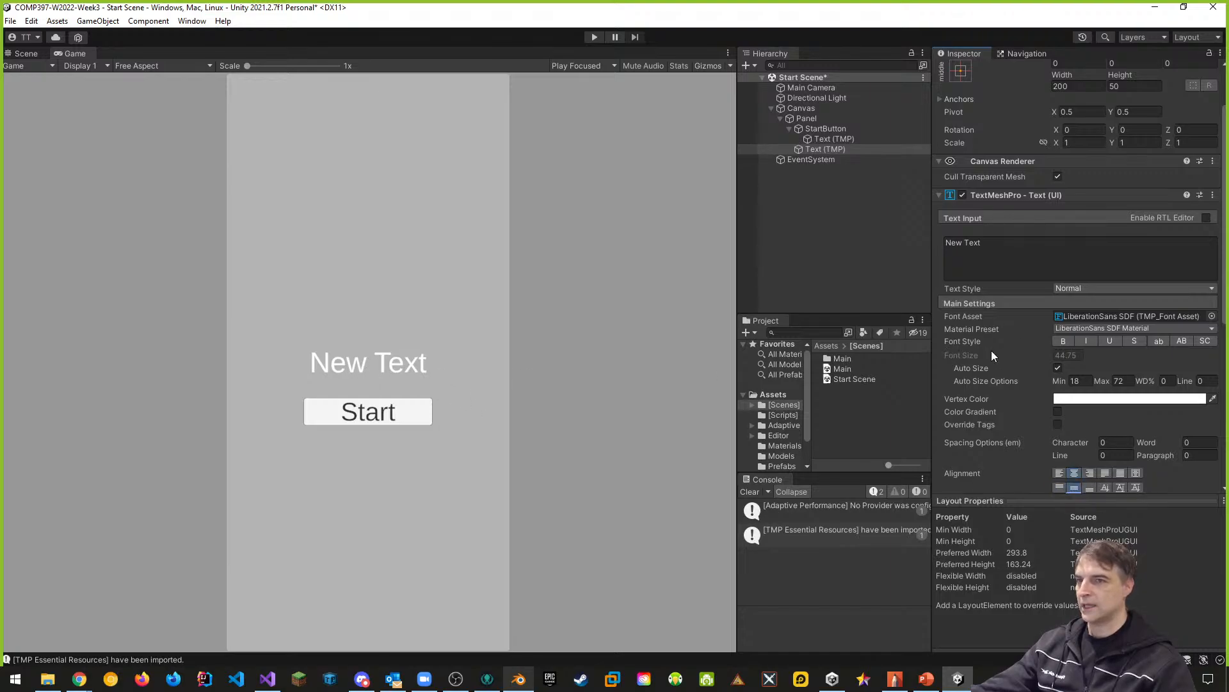
{"action": "left_click", "coordinate": [960, 74]}
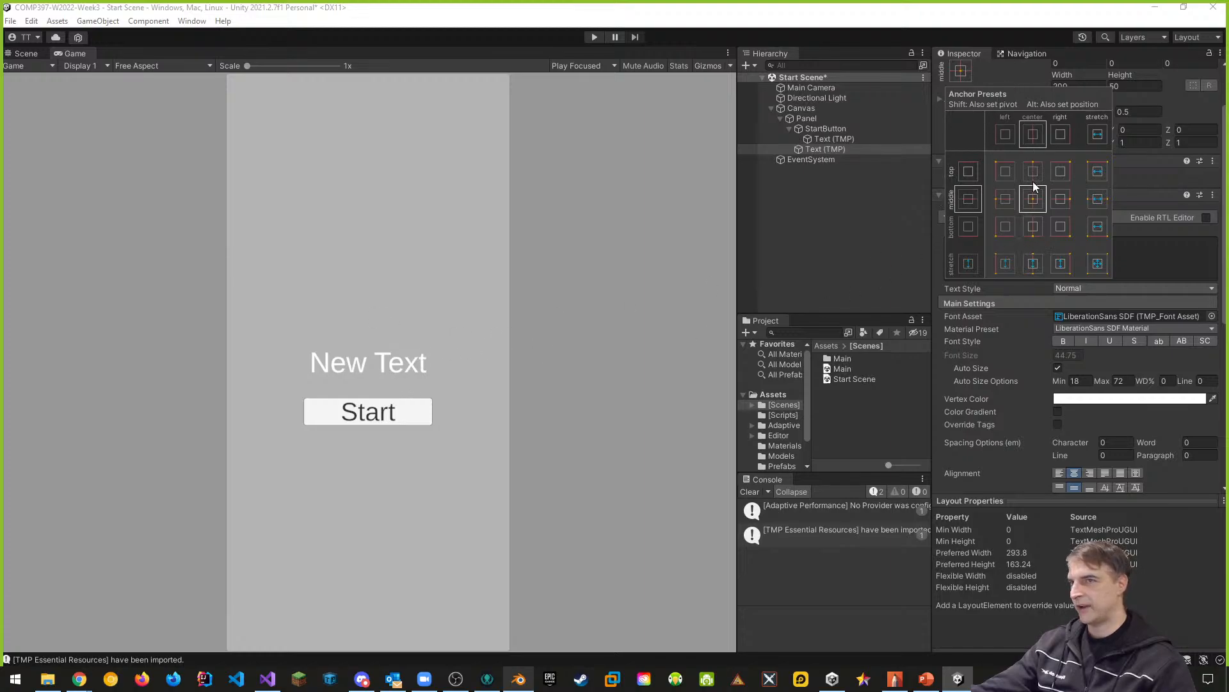
{"action": "key", "text": "alt"}
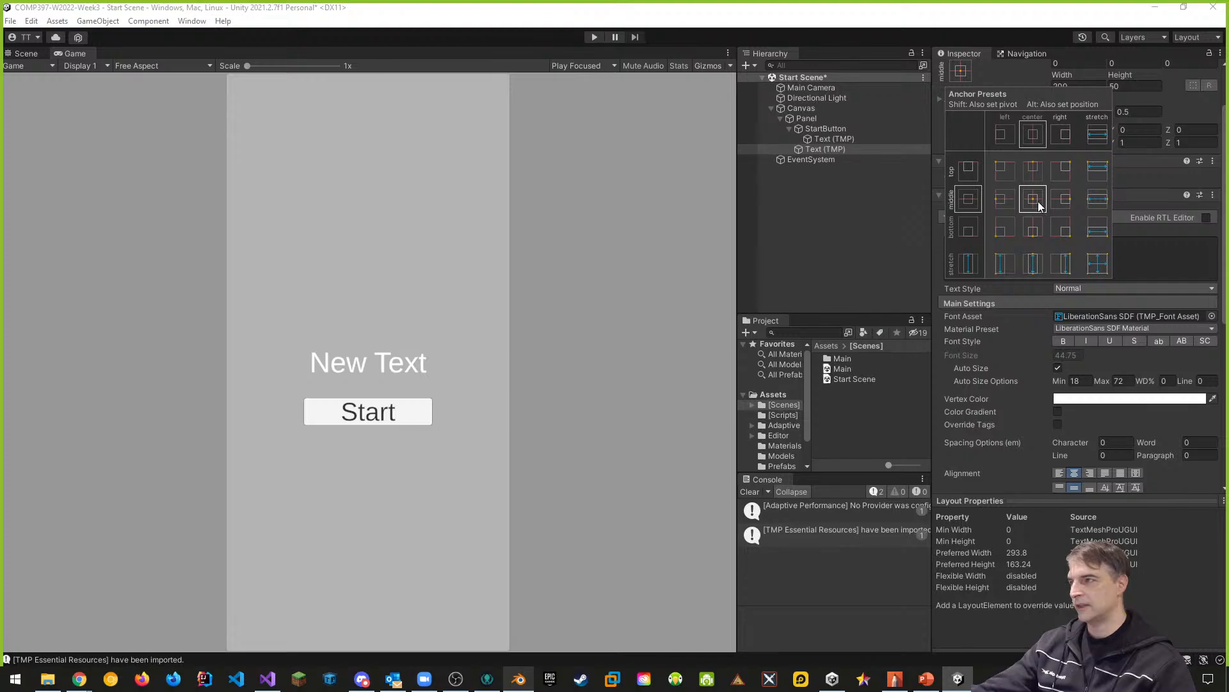
{"action": "key", "text": "alt"}
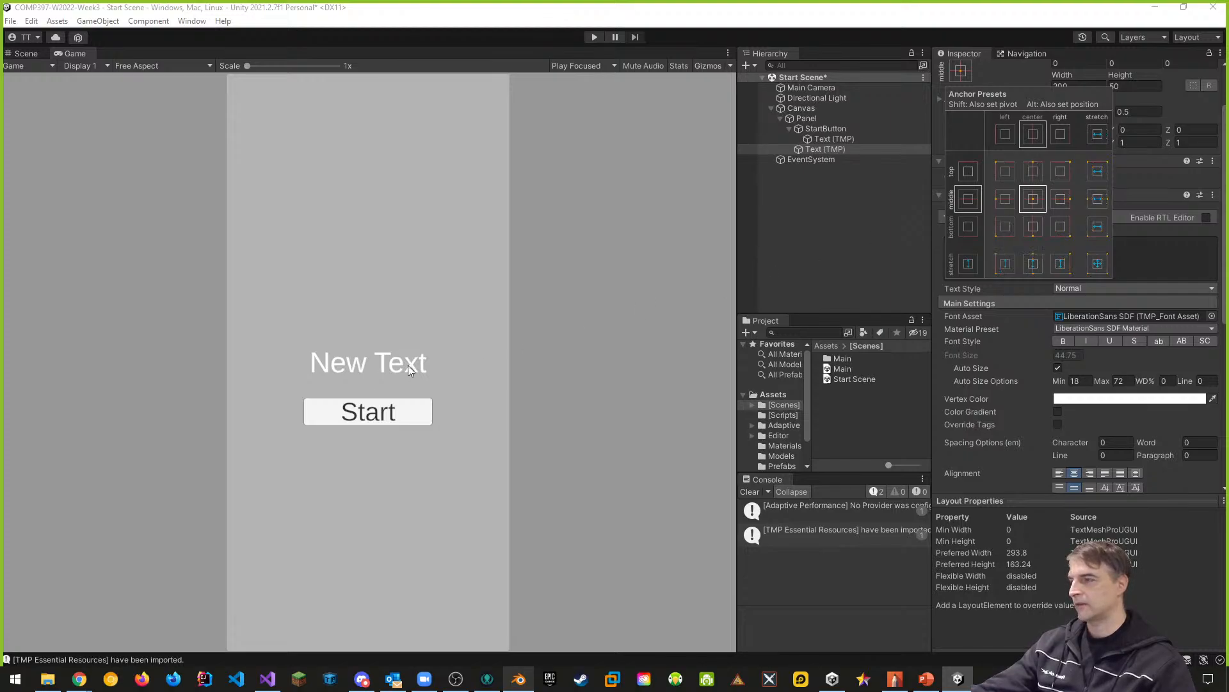
- Rename the new text object under Panel to WelcomeLabel
{"action": "left_click", "coordinate": [825, 149]}
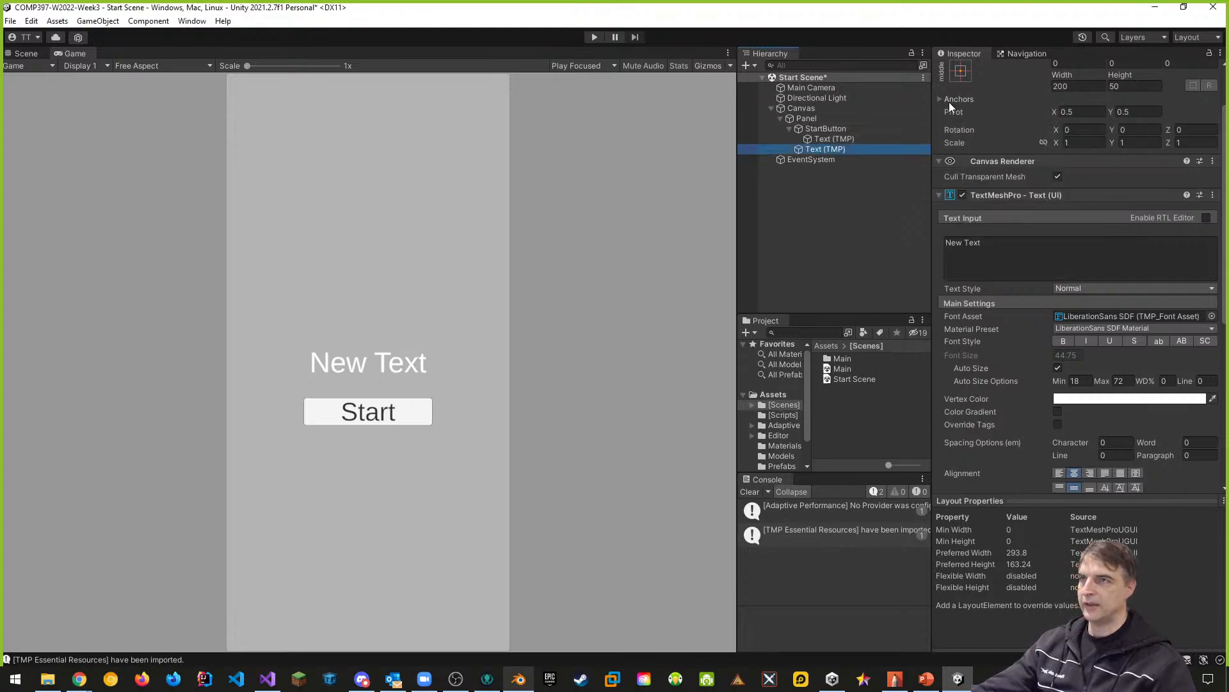
{"action": "left_click", "coordinate": [817, 149]}
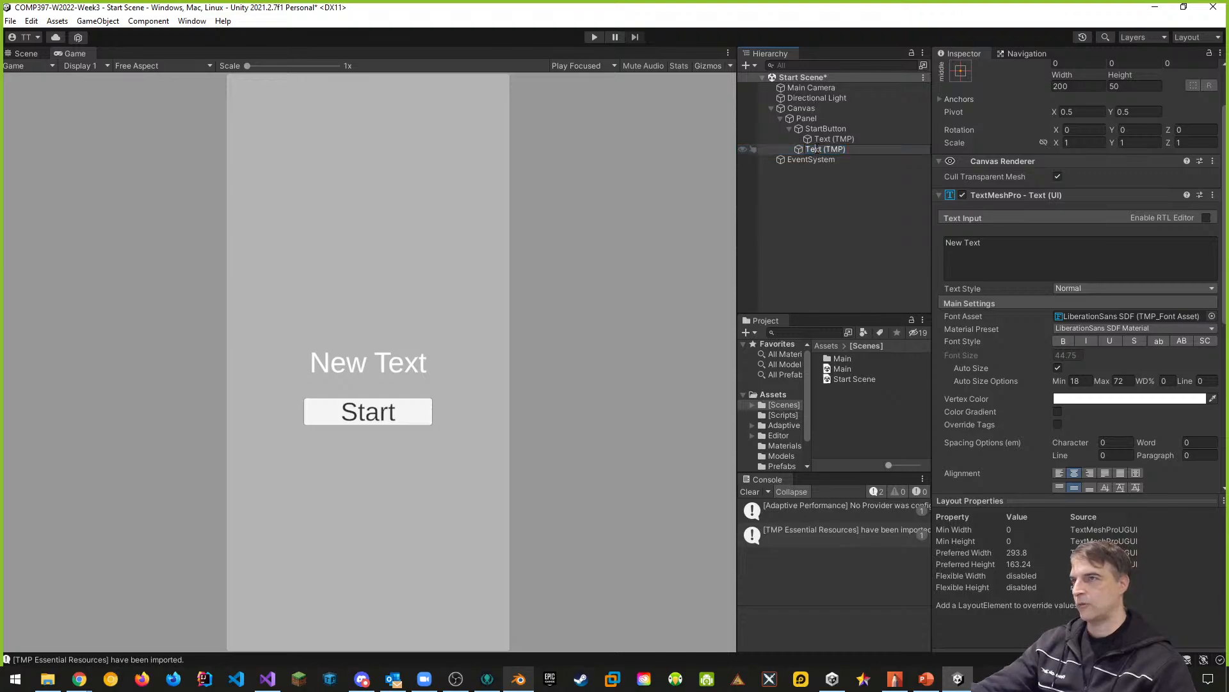
{"action": "type", "text": "W"}
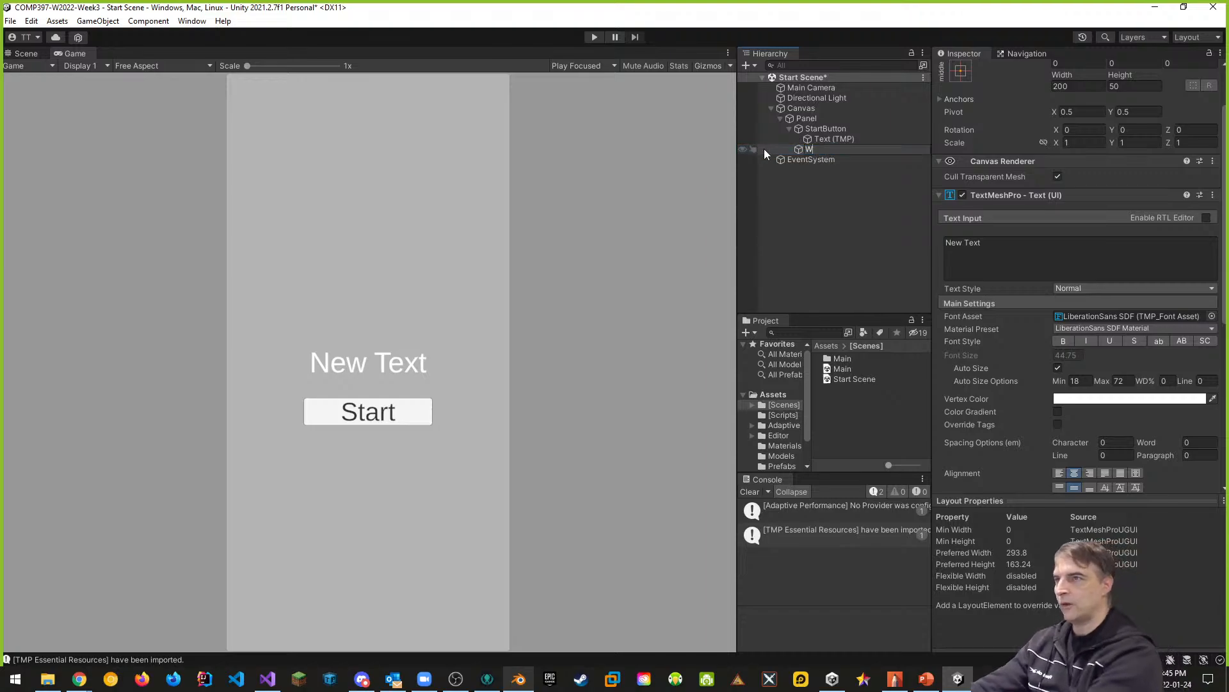
{"action": "type", "text": "elcomeLabel"}
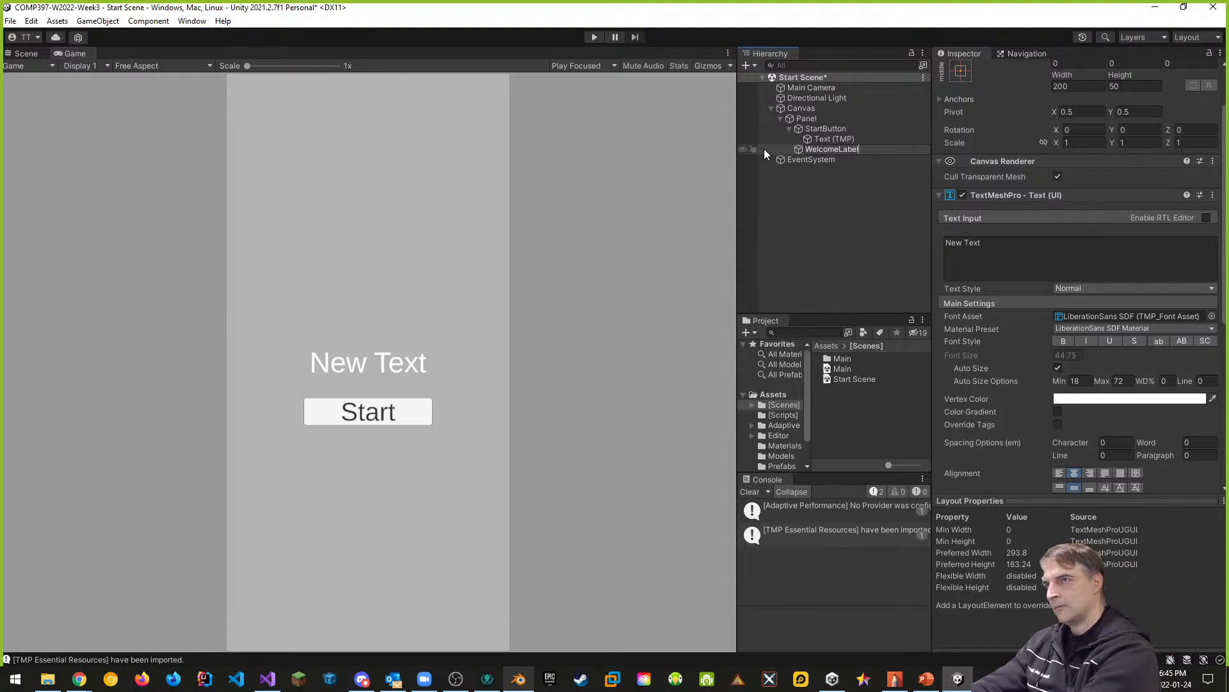
{"action": "key", "text": "Return"}
- Set the text content of WelcomeLabel to "Welcome!"
{"action": "left_click", "coordinate": [971, 243]}
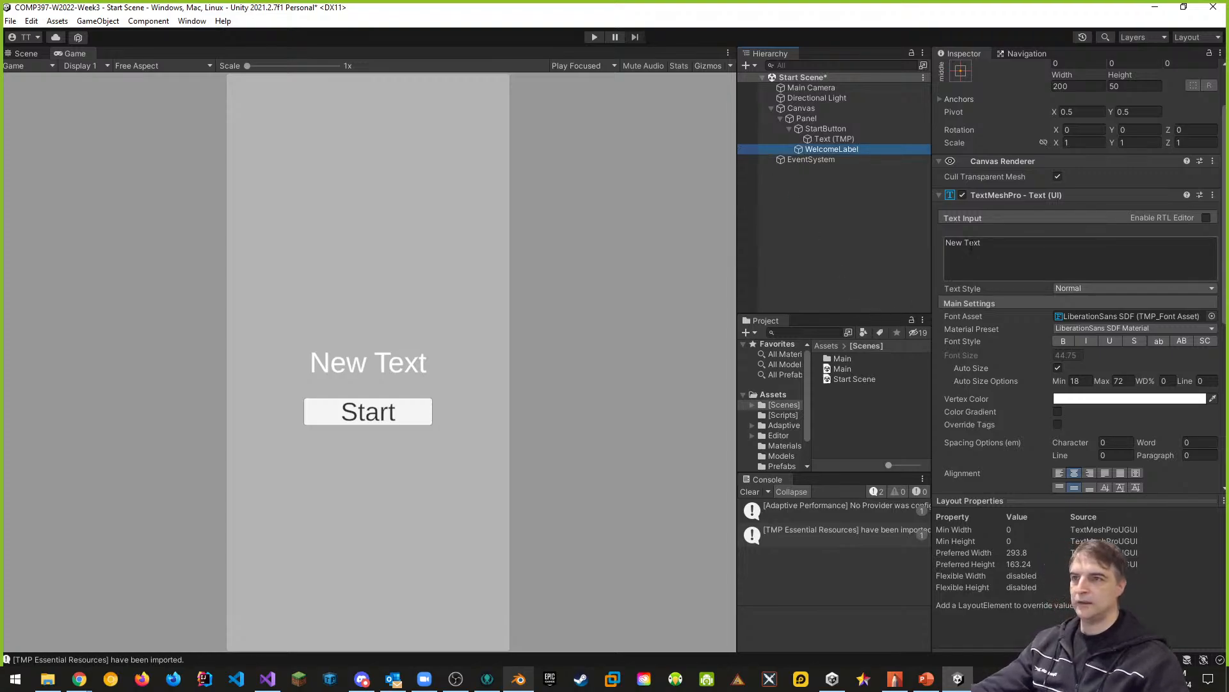
{"action": "left_click", "coordinate": [1020, 247]}
{"action": "key", "text": "ctrl+a"}
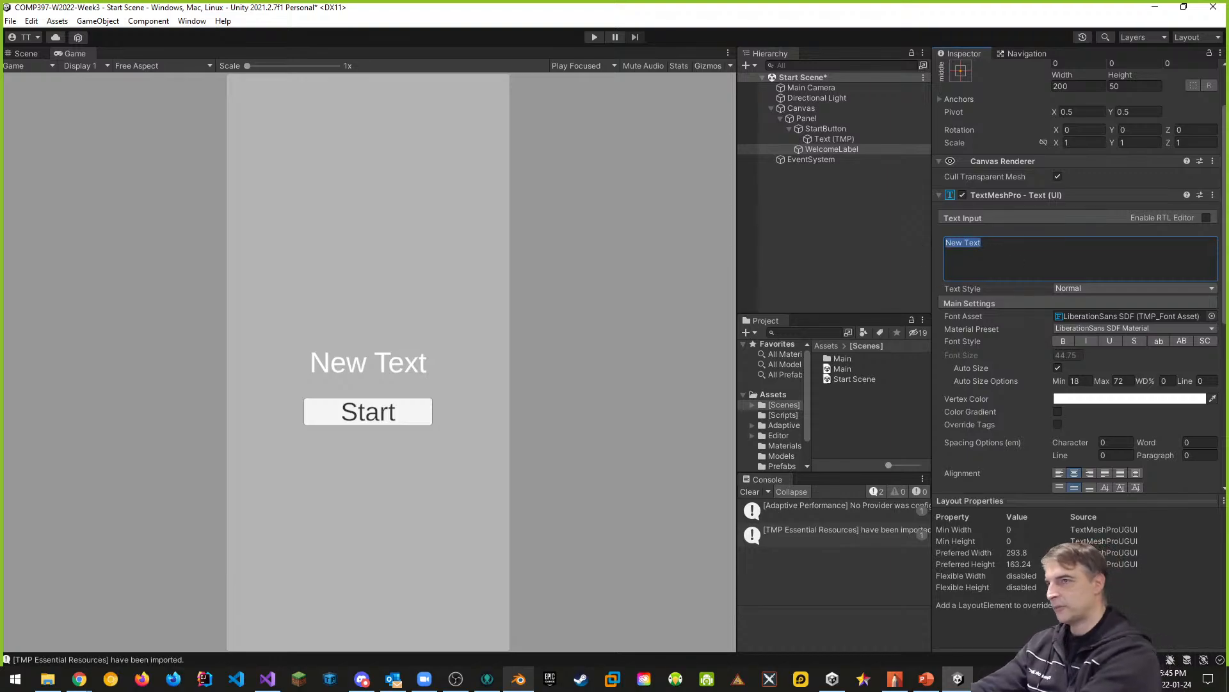
{"action": "type", "text": "Welcome!@"}
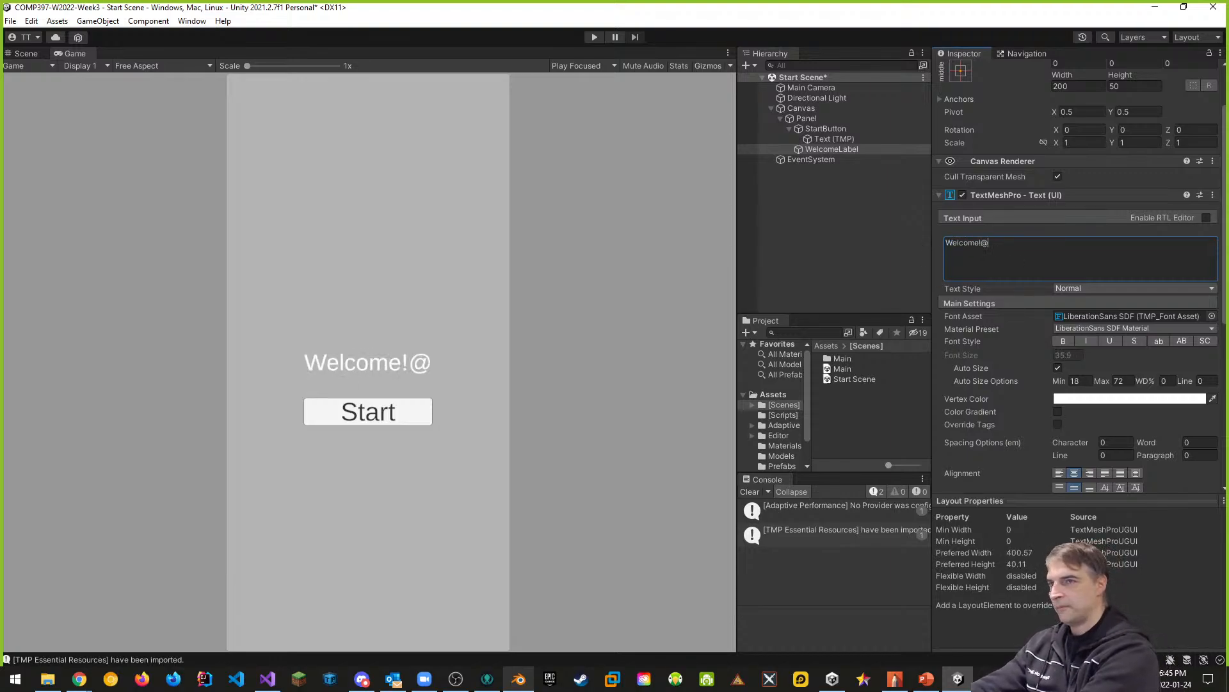
{"action": "key", "text": "BackSpace"}
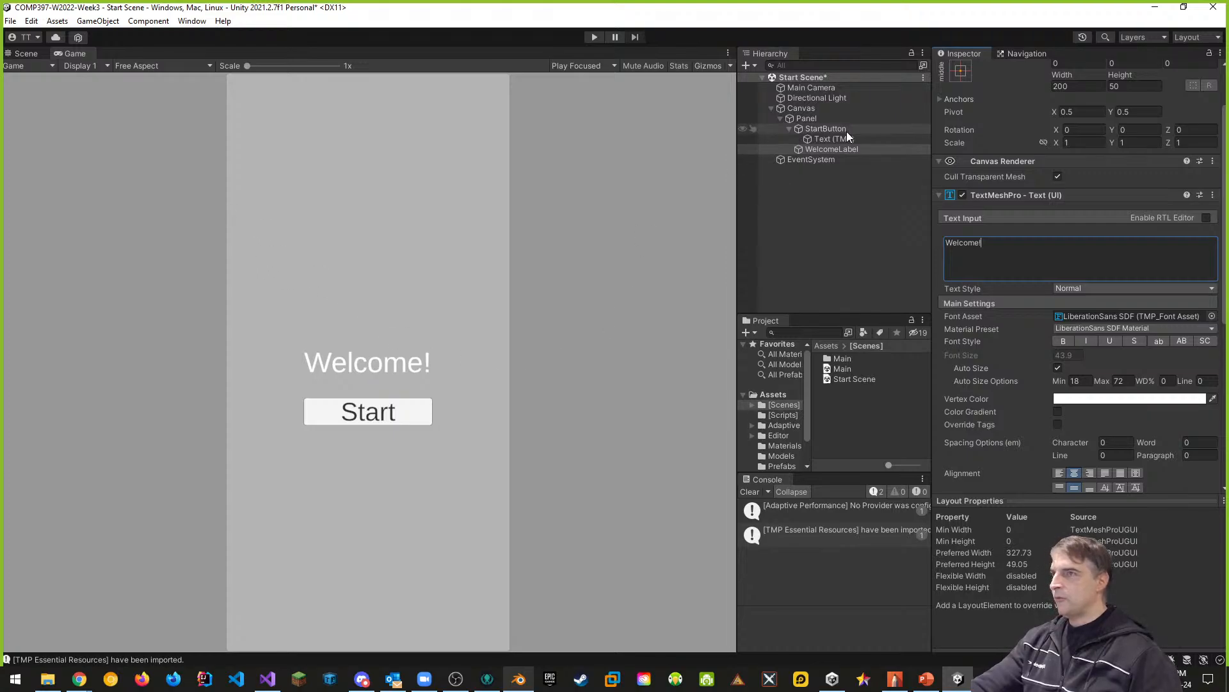
- Move WelcomeLabel straight up in the Scene view into the upper part of the panel, well above the Start button
{"action": "left_click", "coordinate": [832, 149]}
{"action": "left_click", "coordinate": [26, 53]}
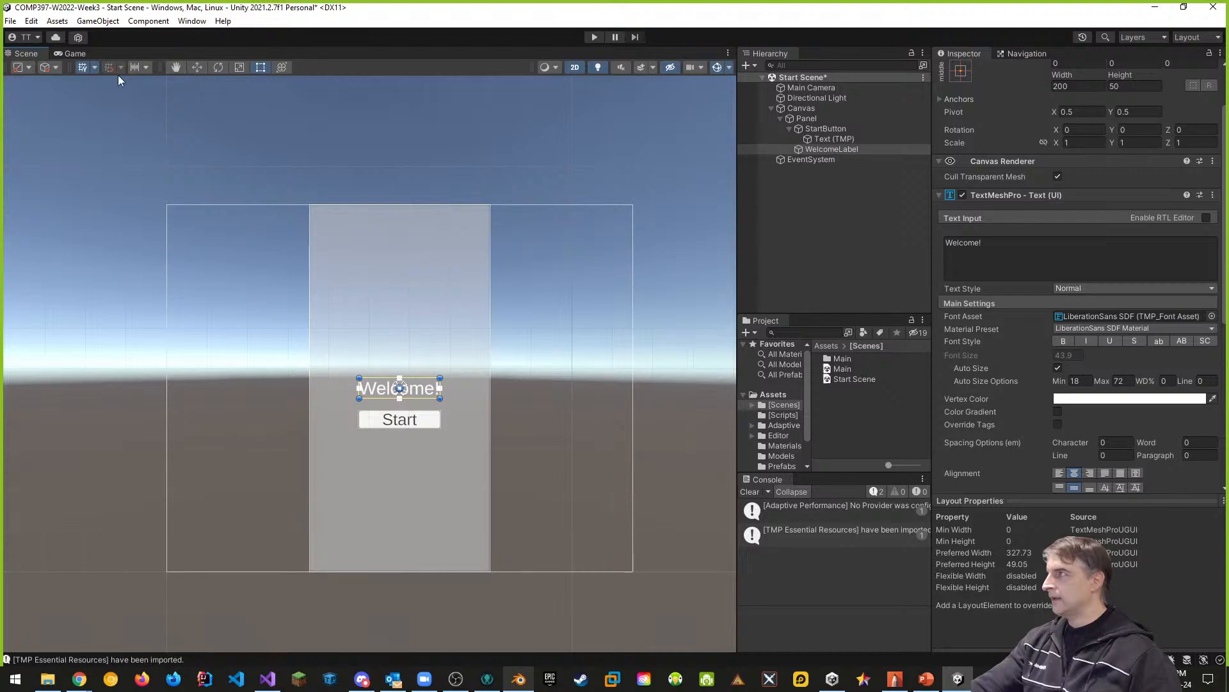
{"action": "left_click", "coordinate": [197, 68]}
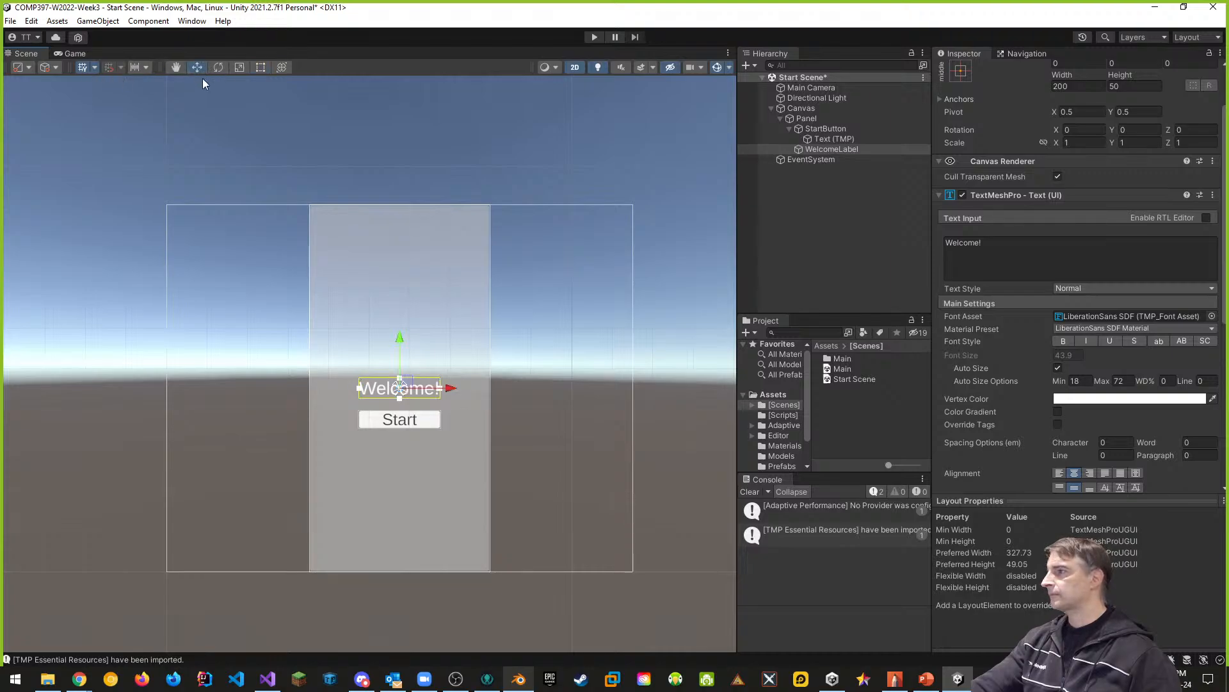
{"action": "left_click_drag", "start_coordinate": [398, 338], "coordinate": [396, 249]}
{"action": "left_click", "coordinate": [466, 390]}
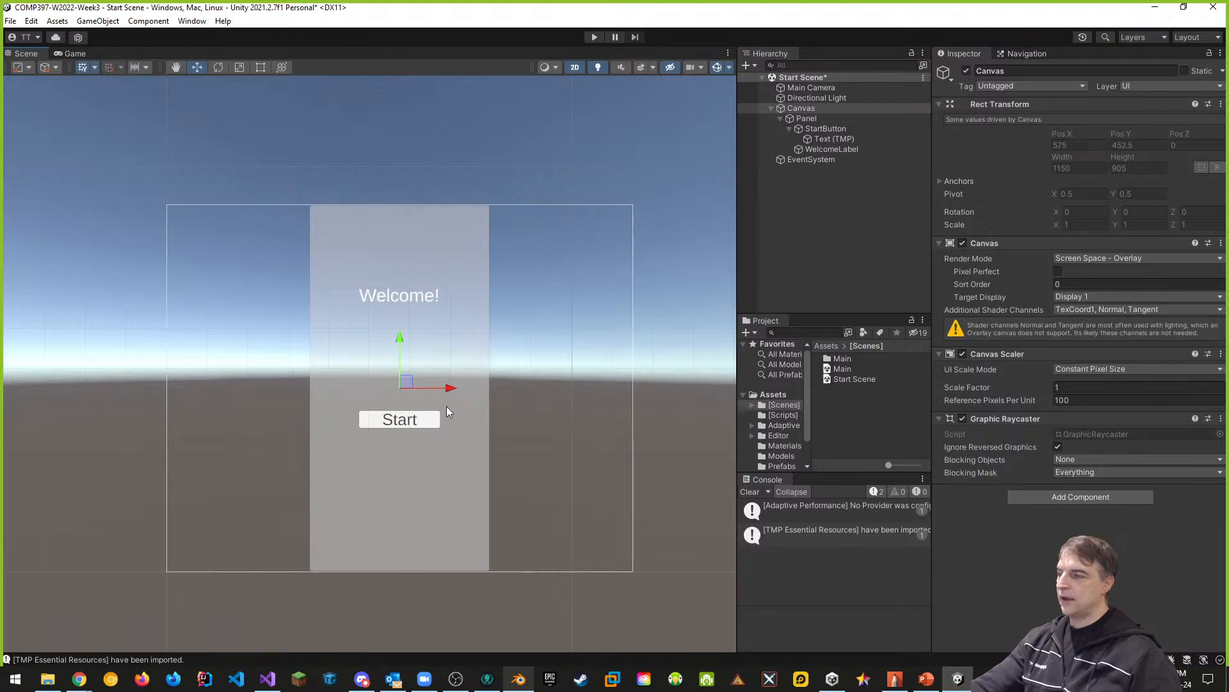
- Clear the Console and show the [Scripts] folder in a taller Project area
{"action": "left_click", "coordinate": [751, 491]}
{"action": "left_click", "coordinate": [794, 415]}
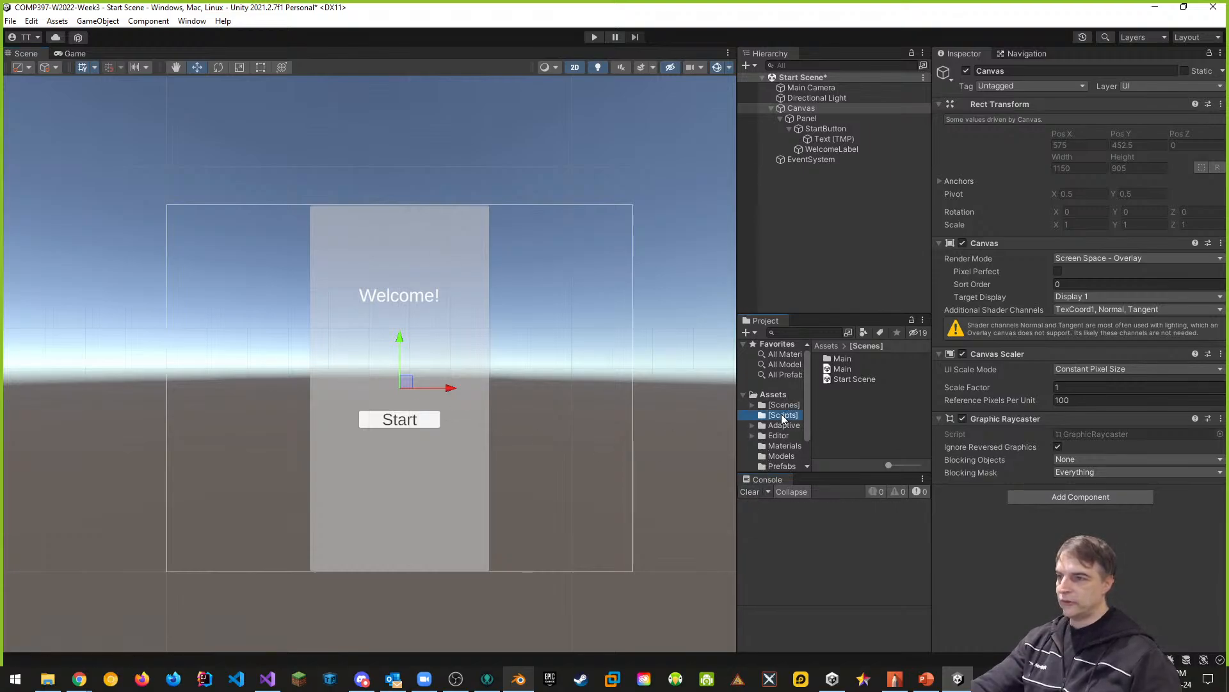
{"action": "left_click_drag", "start_coordinate": [854, 475], "coordinate": [867, 516]}
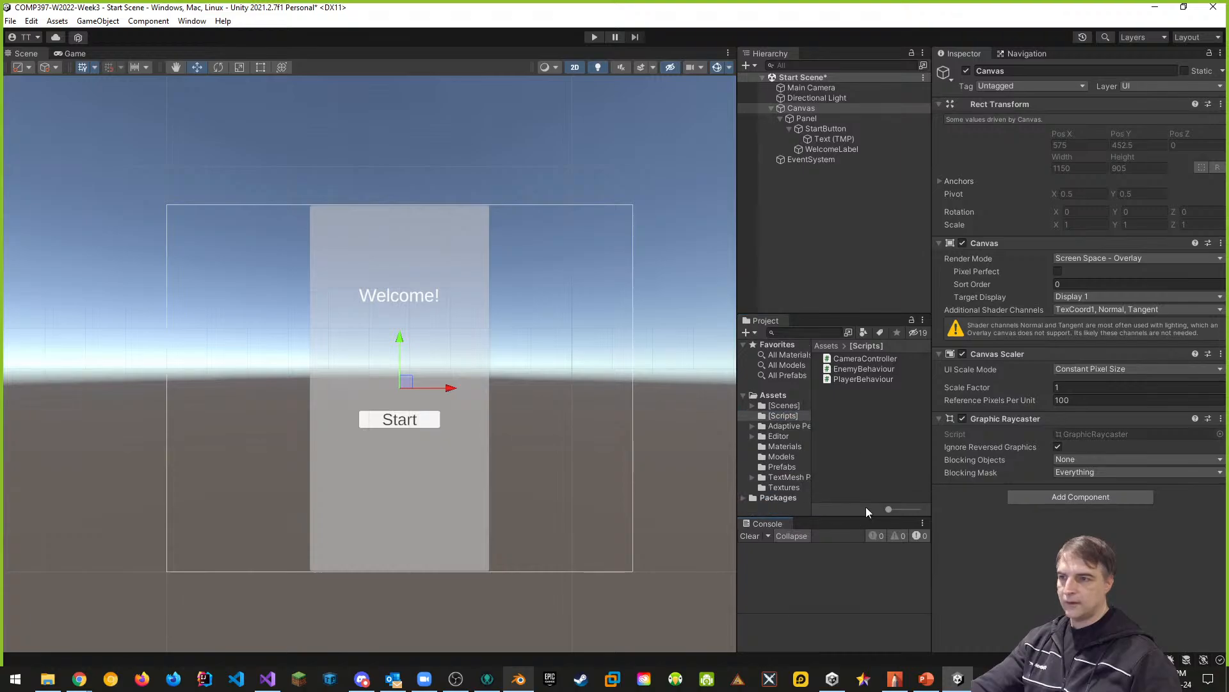
- Try to create a new C# script in the [Scripts] folder and recheck the folder's contents
{"action": "right_click", "coordinate": [839, 409]}
{"action": "mouse_move", "coordinate": [871, 68]}
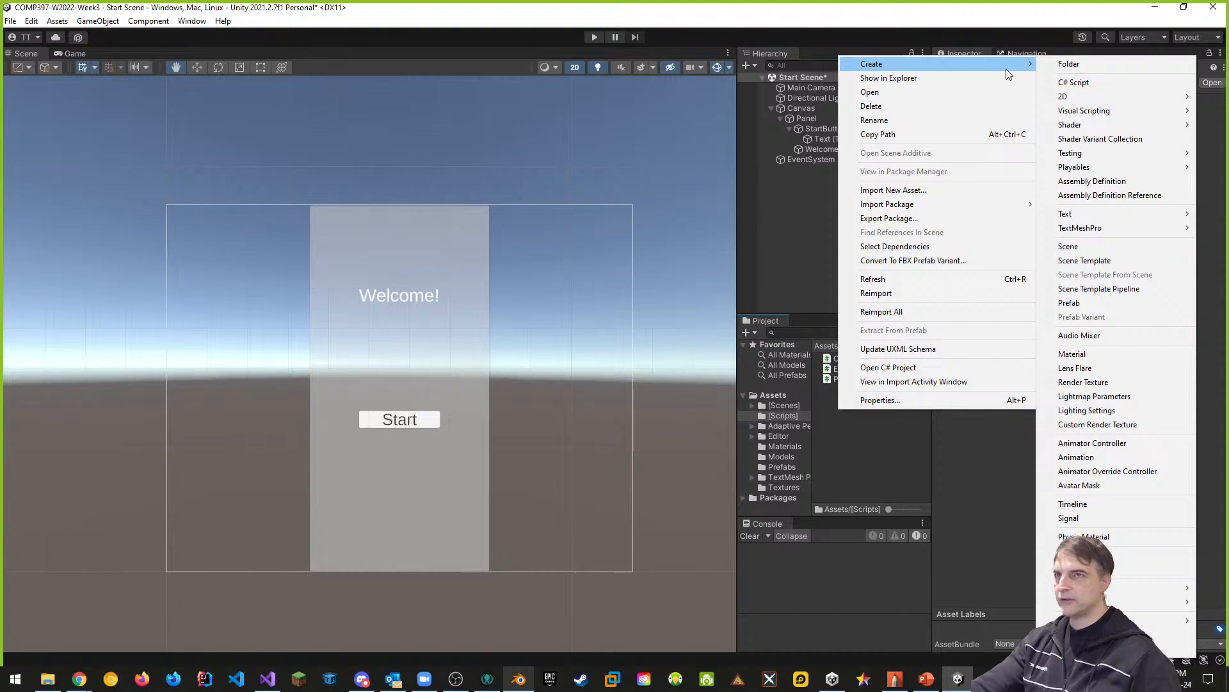
{"action": "left_click", "coordinate": [1078, 85]}
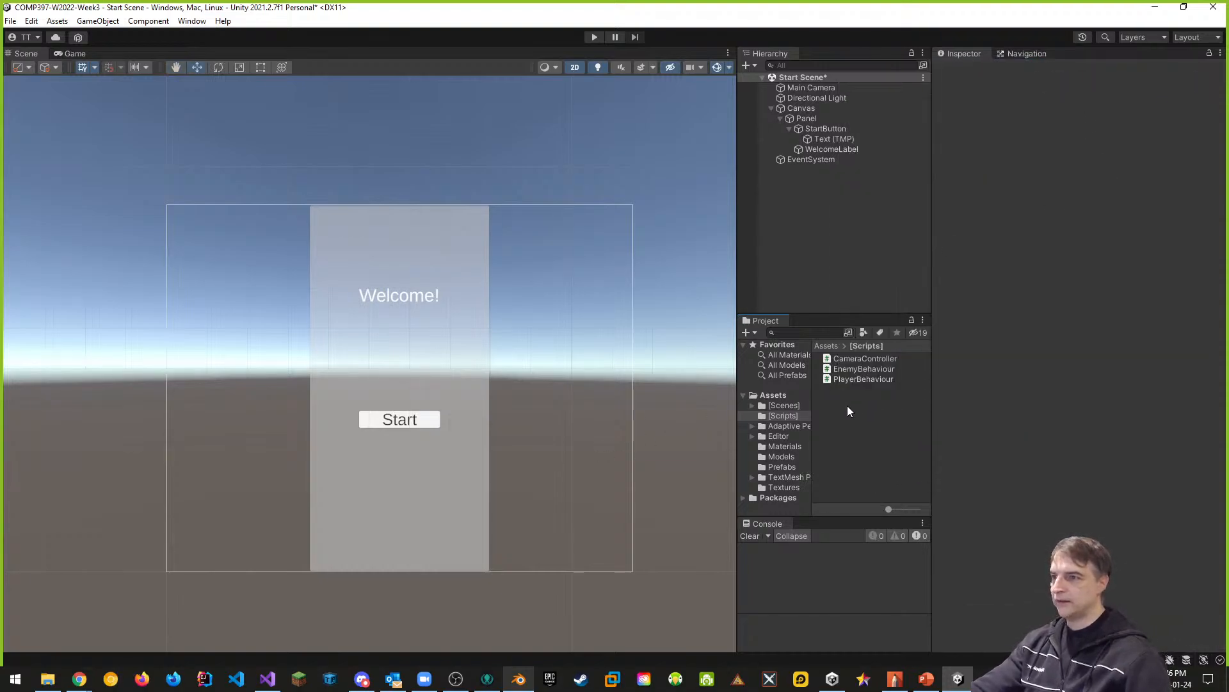
{"action": "left_click", "coordinate": [777, 395]}
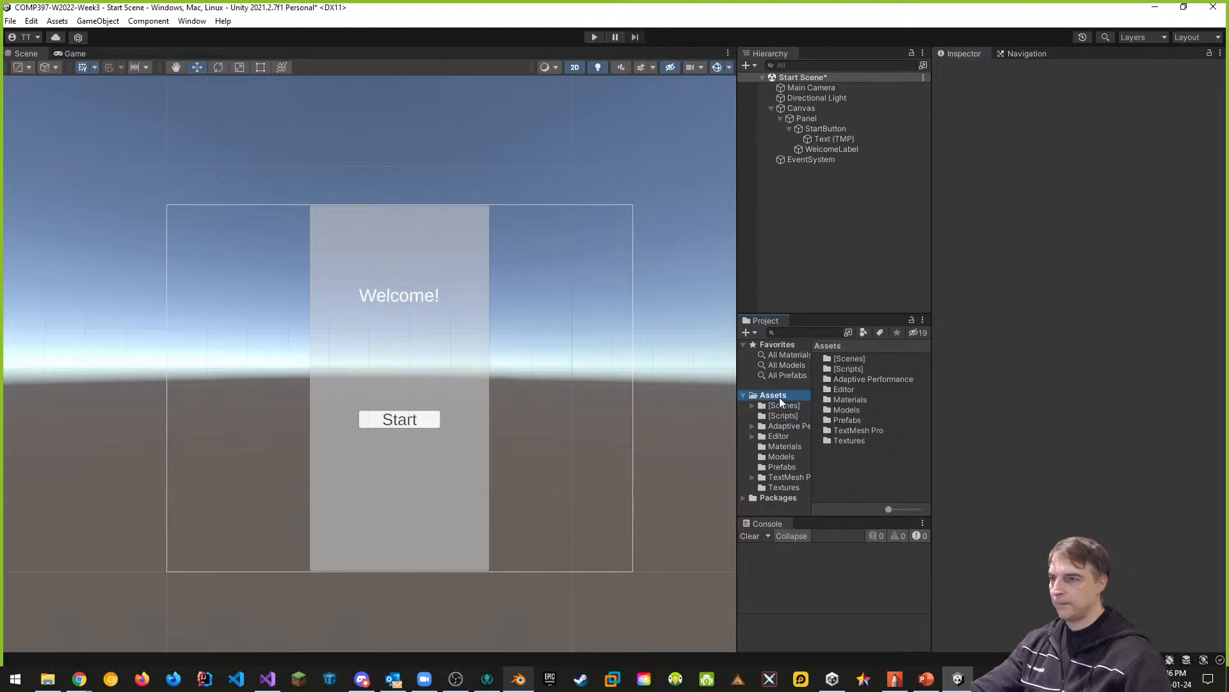
{"action": "left_click", "coordinate": [783, 416]}
{"action": "right_click", "coordinate": [844, 408]}
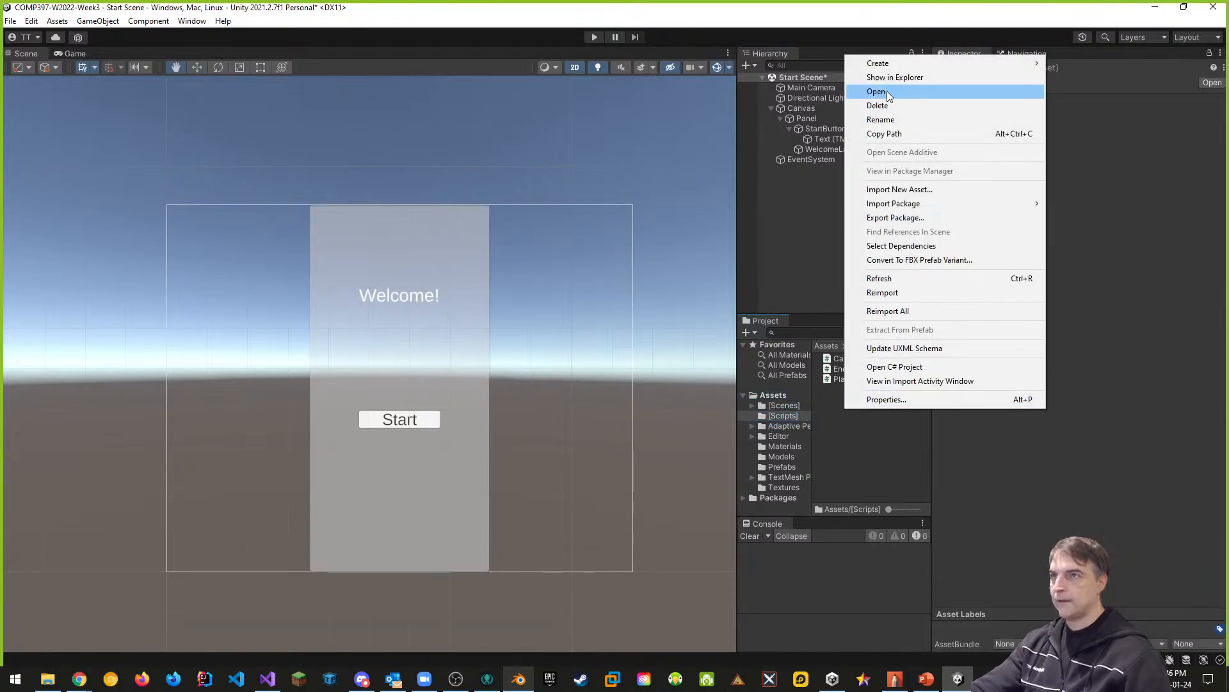
{"action": "left_click", "coordinate": [899, 434]}
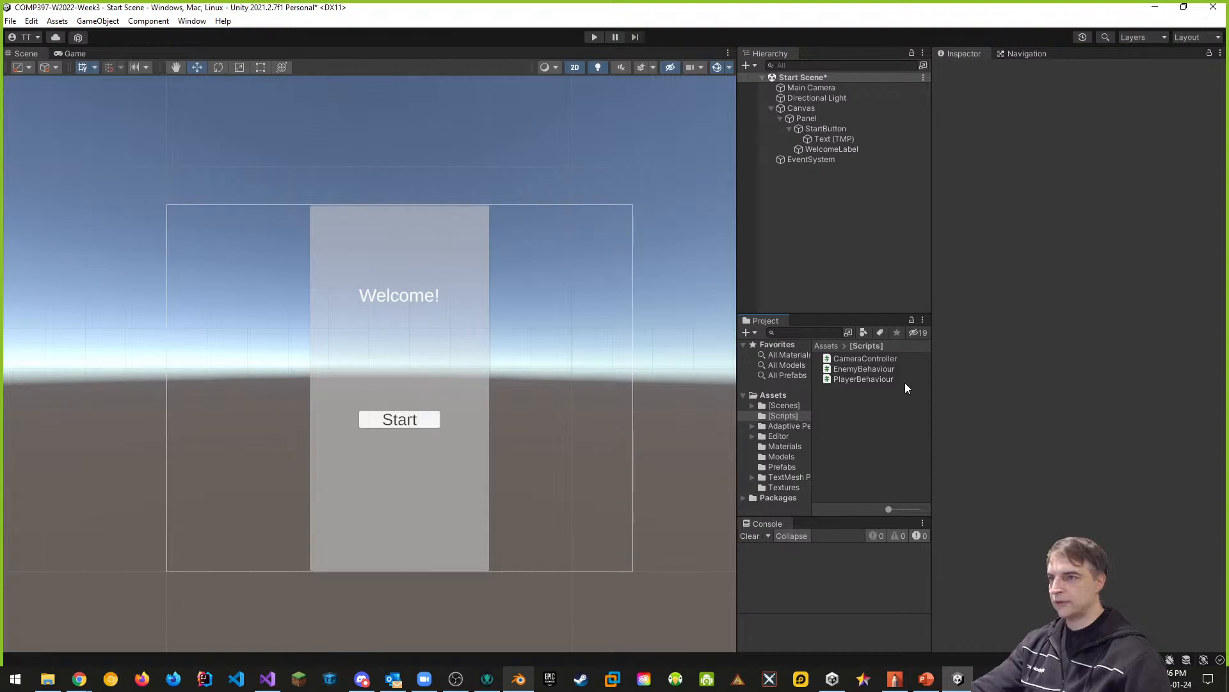
- Refresh the Assets folder and the [Scripts] folder to check for the missing new script
{"action": "left_click", "coordinate": [777, 395]}
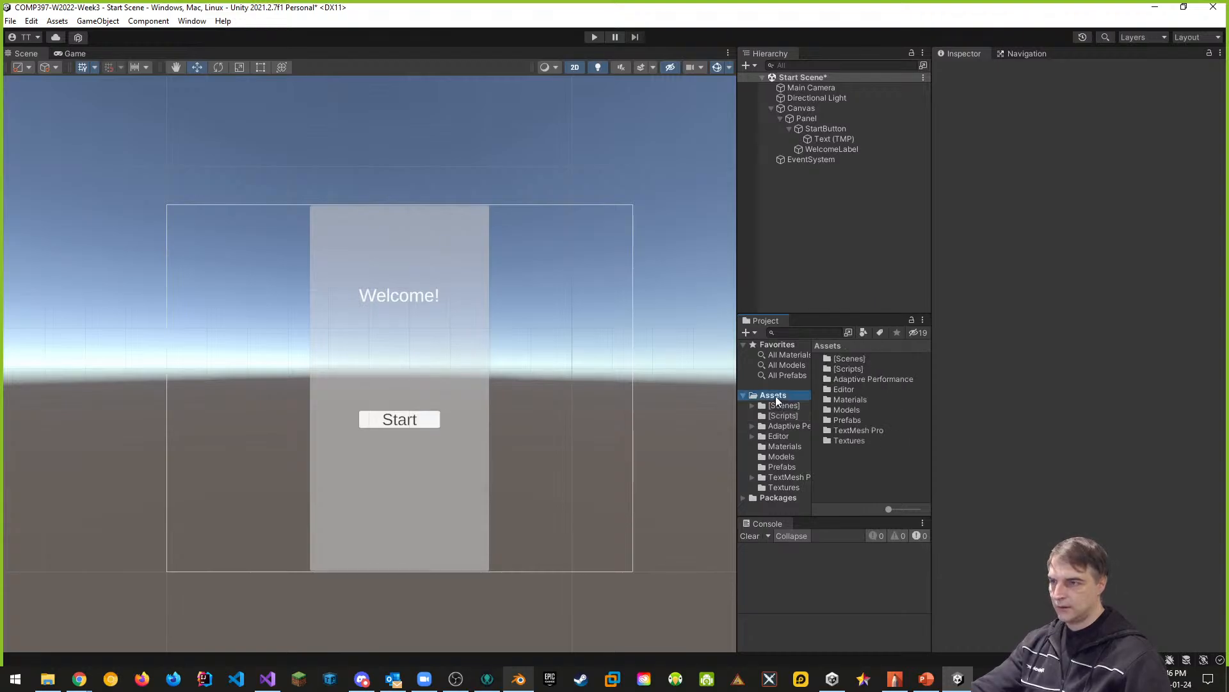
{"action": "right_click", "coordinate": [836, 467]}
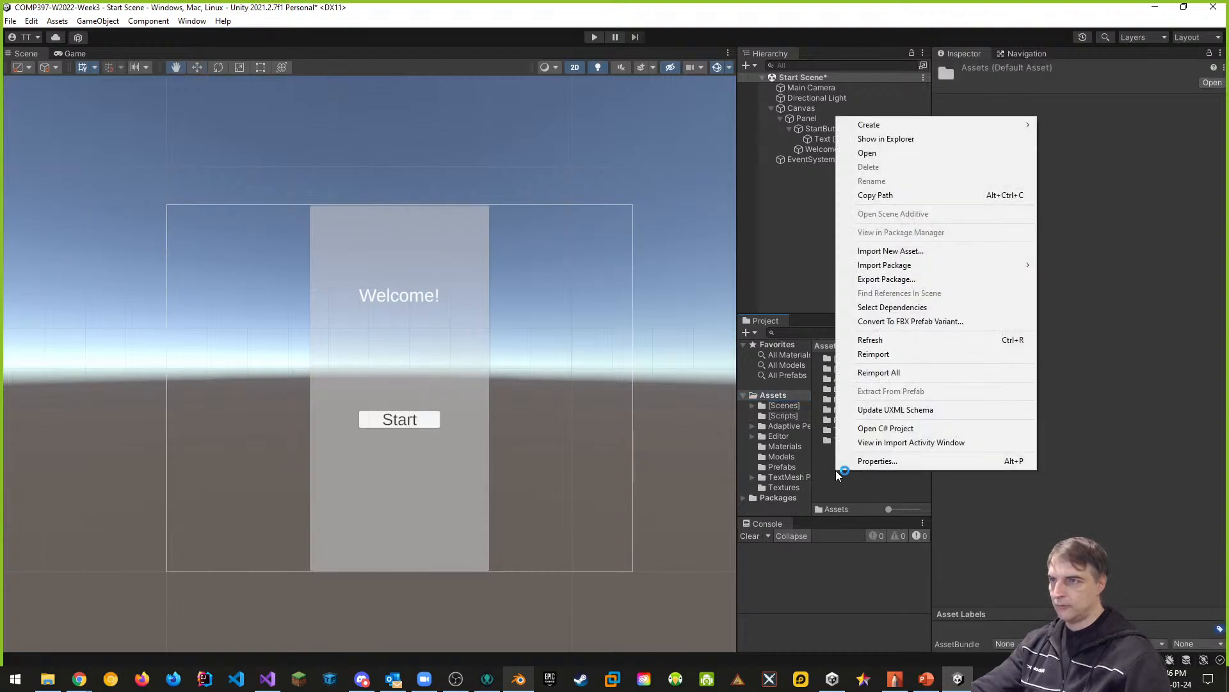
{"action": "left_click", "coordinate": [876, 341]}
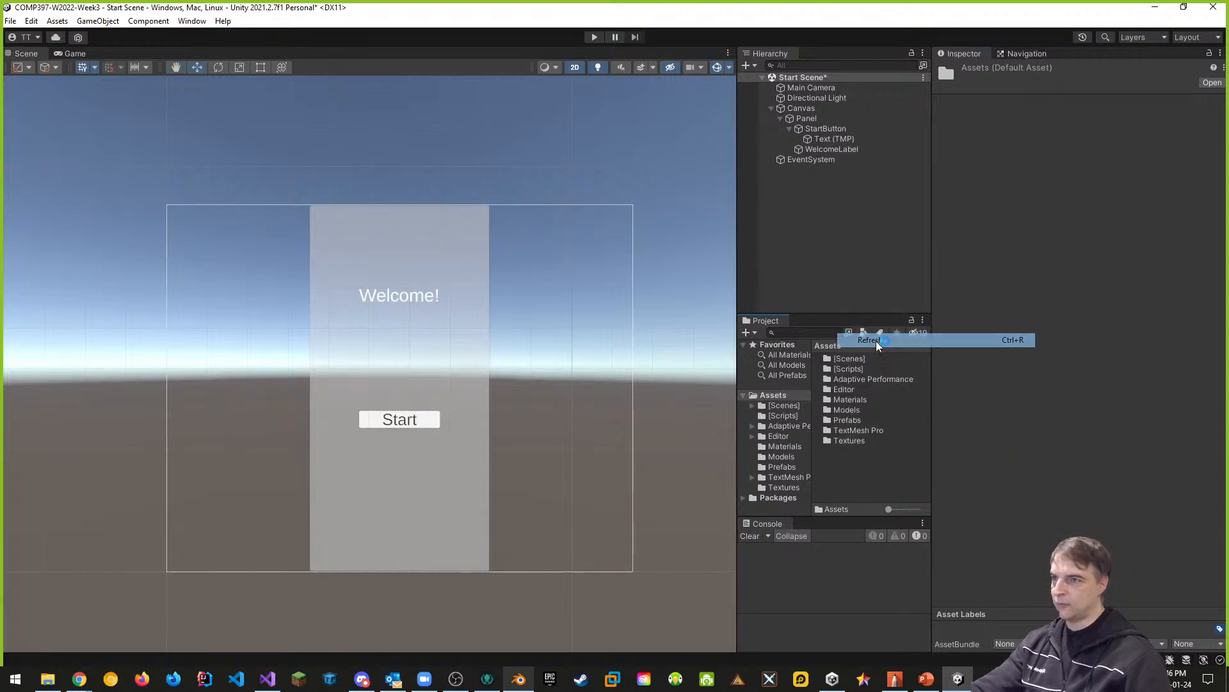
{"action": "double_click", "coordinate": [851, 369]}
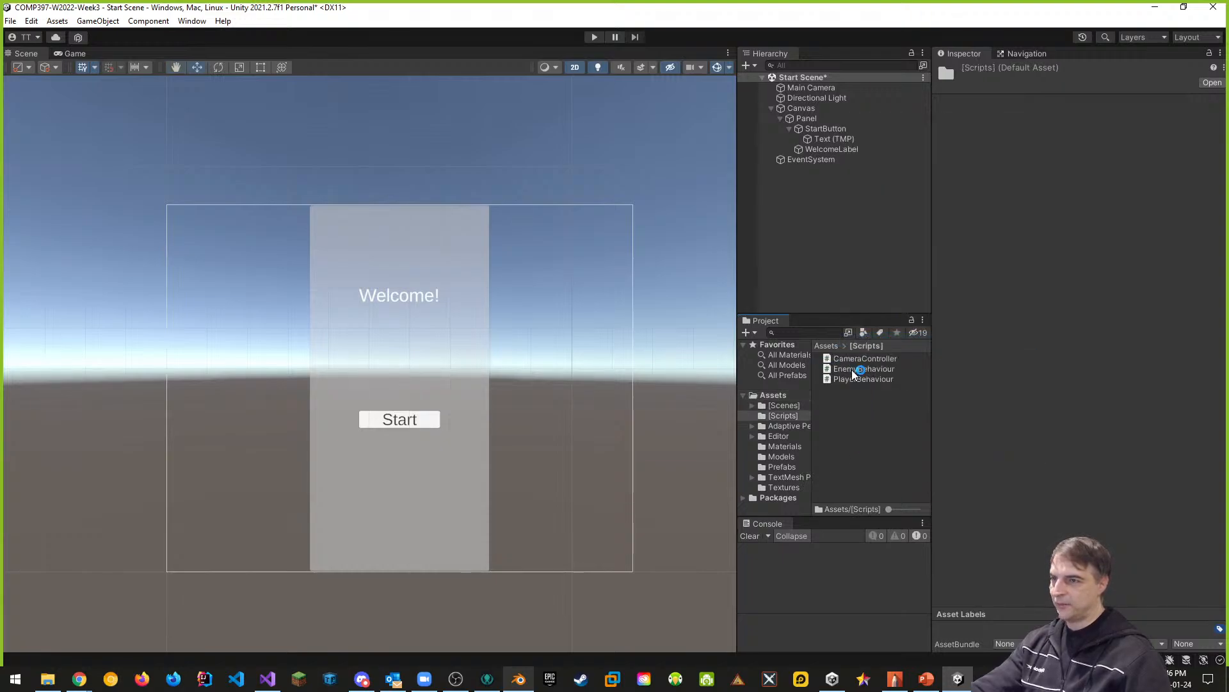
{"action": "right_click", "coordinate": [858, 423]}
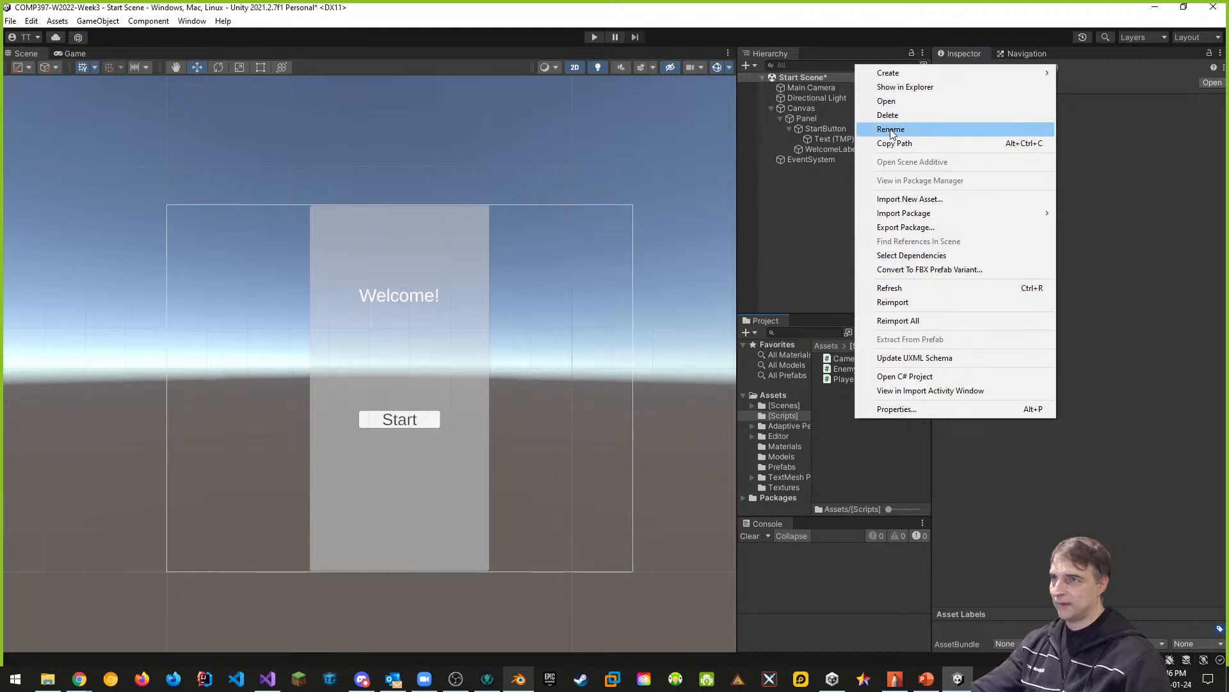
{"action": "left_click", "coordinate": [890, 287]}
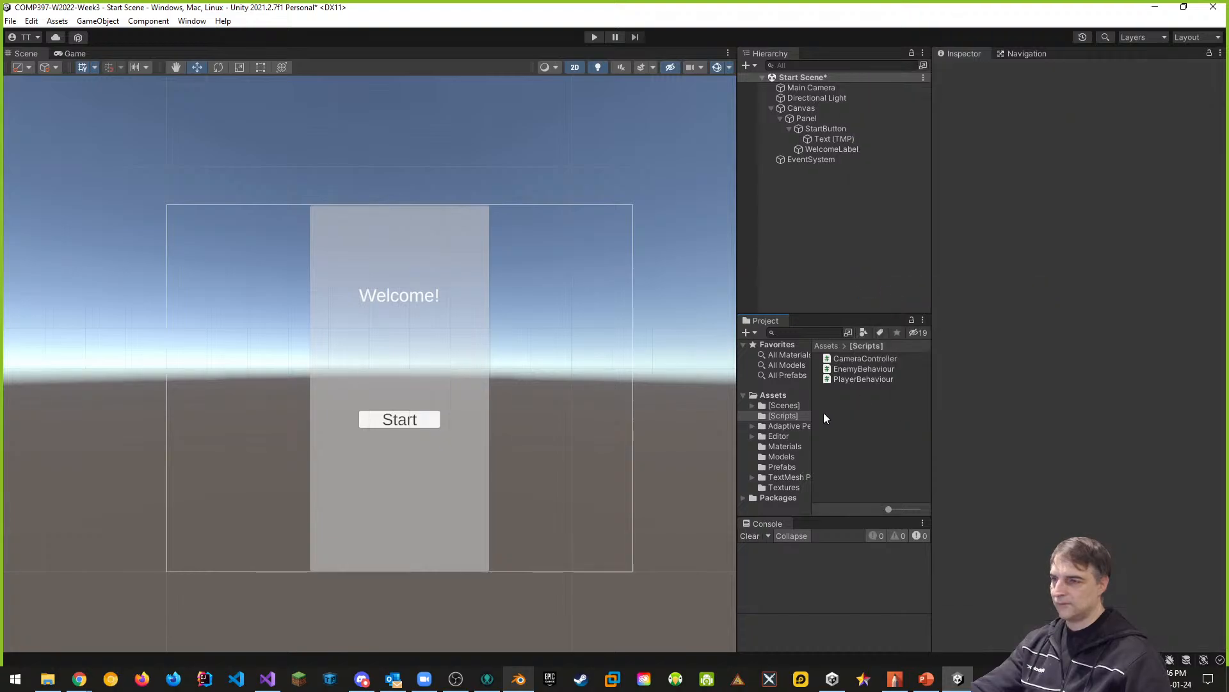
- Look through the other project folders, from Adaptive Performance to Packages and [Scenes], for the missing script
{"action": "left_click", "coordinate": [788, 427]}
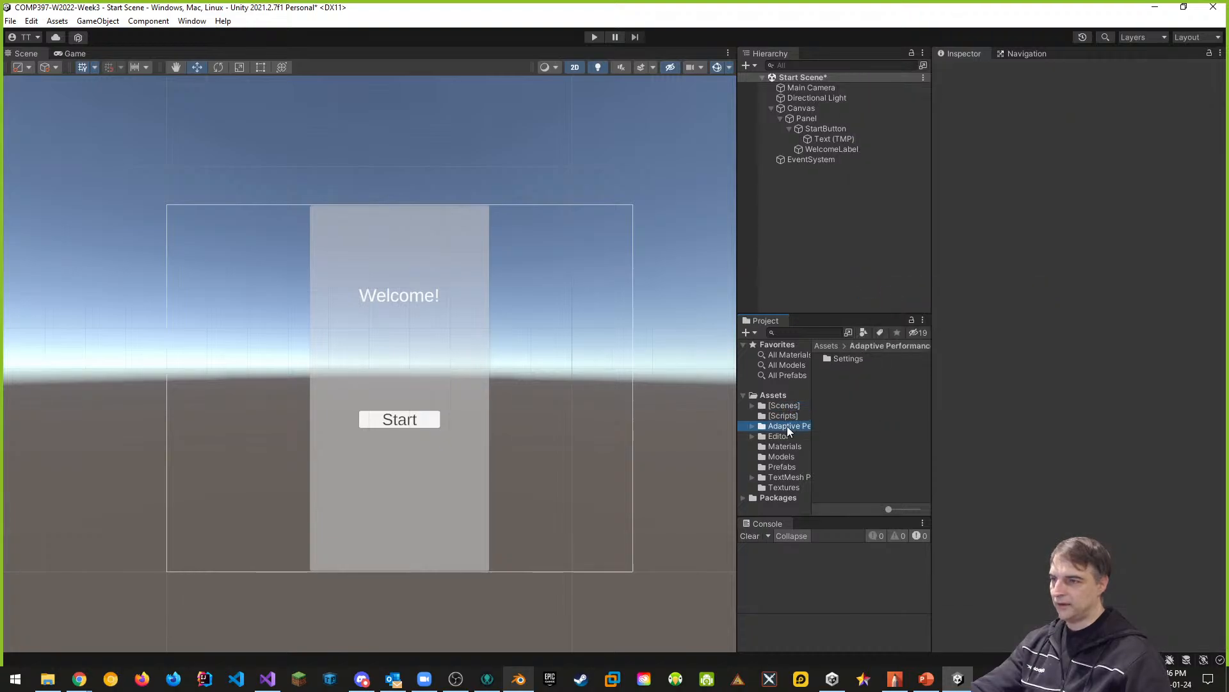
{"action": "left_click", "coordinate": [781, 436]}
{"action": "left_click", "coordinate": [782, 446]}
{"action": "left_click", "coordinate": [781, 456]}
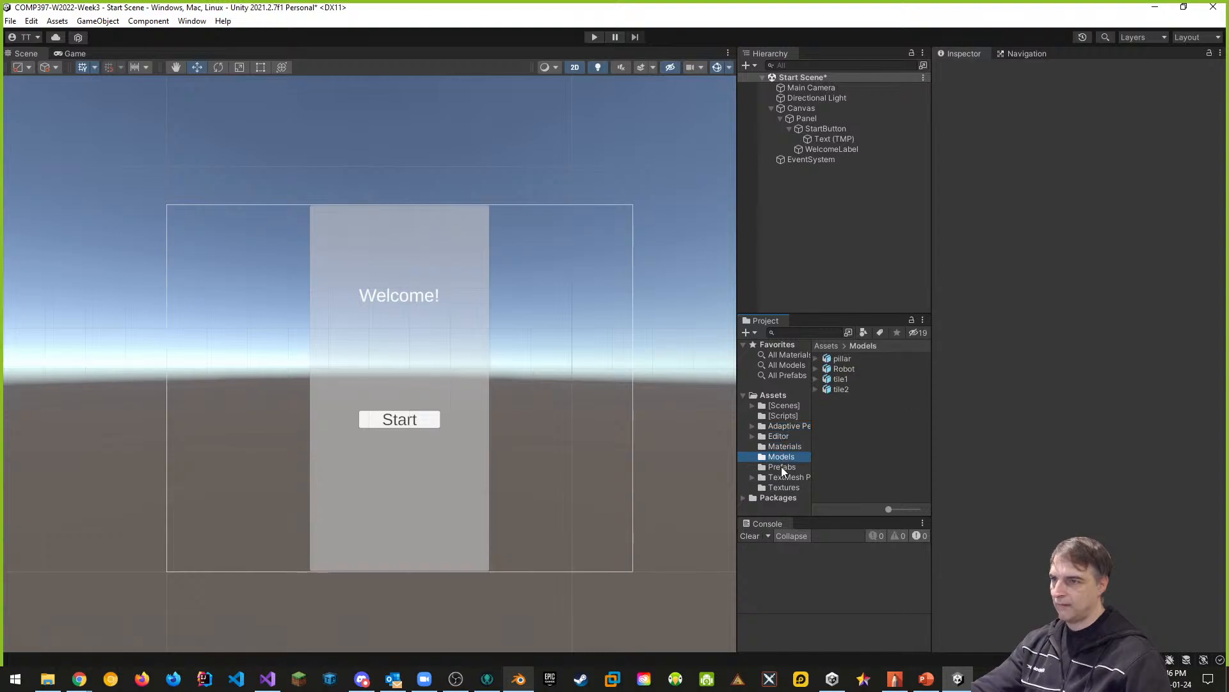
{"action": "left_click", "coordinate": [781, 468]}
{"action": "left_click", "coordinate": [781, 477]}
{"action": "left_click", "coordinate": [782, 488]}
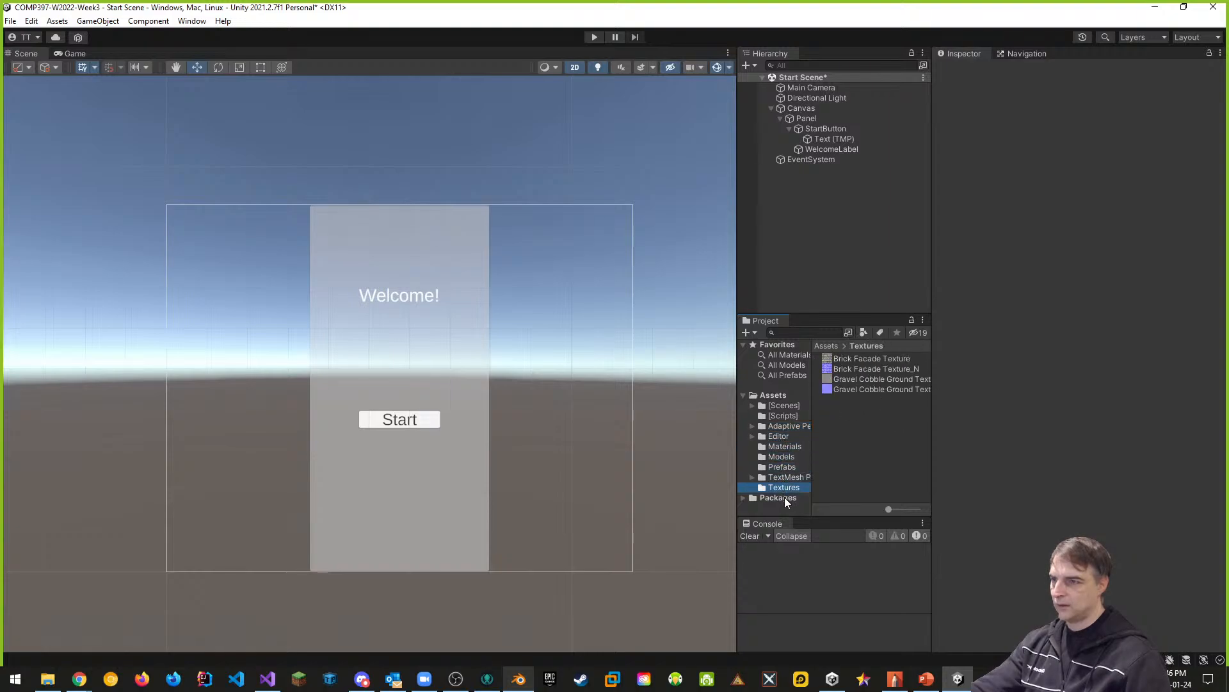
{"action": "left_click", "coordinate": [786, 499]}
{"action": "left_click", "coordinate": [786, 407]}
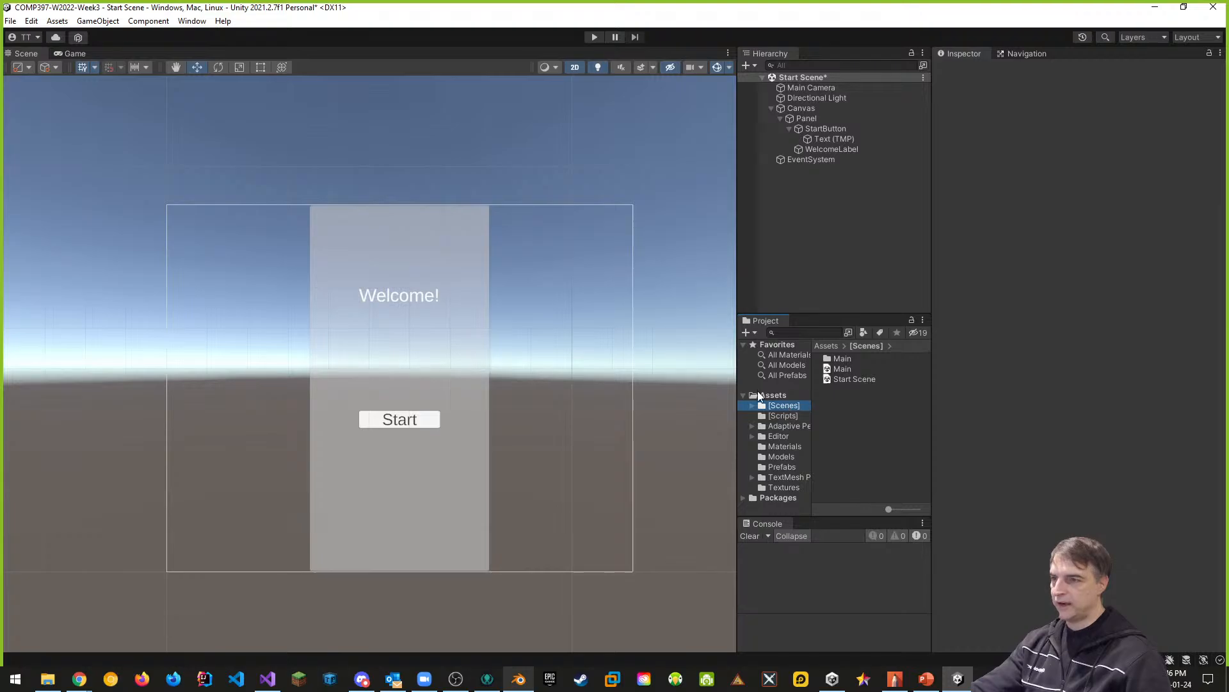
{"action": "left_click", "coordinate": [758, 394]}
{"action": "left_click", "coordinate": [782, 405]}
- Create a new C# script named UIControls in the [Scripts] folder
{"action": "left_click", "coordinate": [783, 416]}
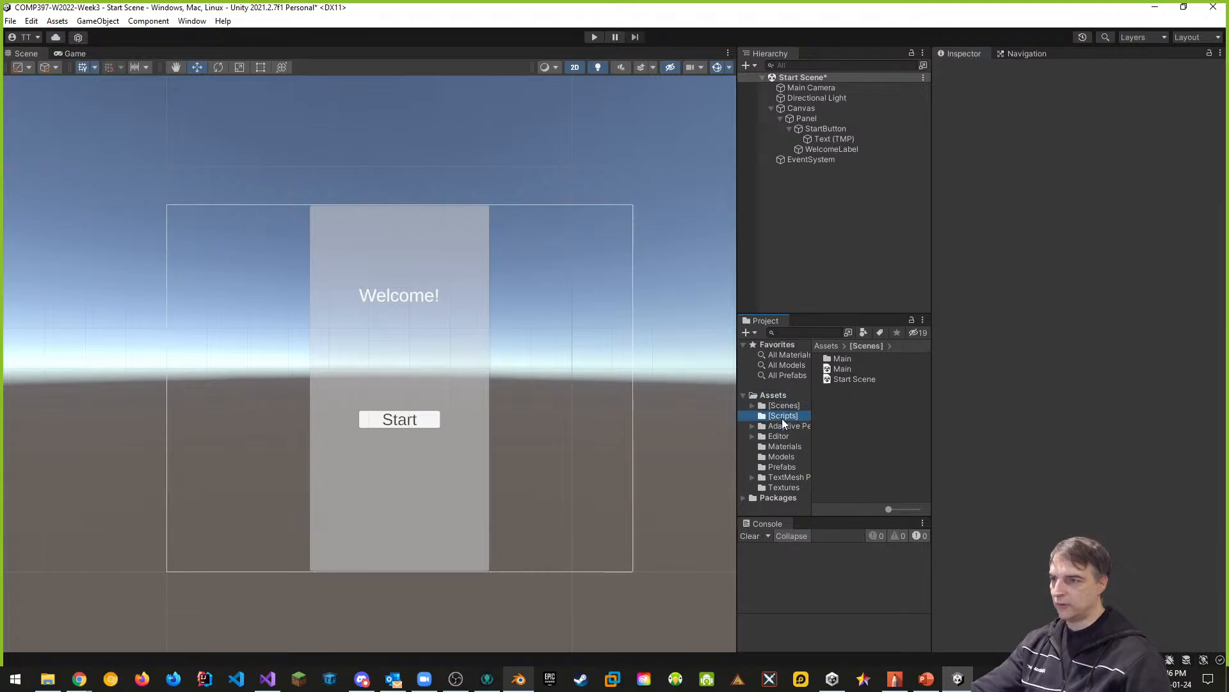
{"action": "right_click", "coordinate": [832, 404]}
{"action": "mouse_move", "coordinate": [865, 64]}
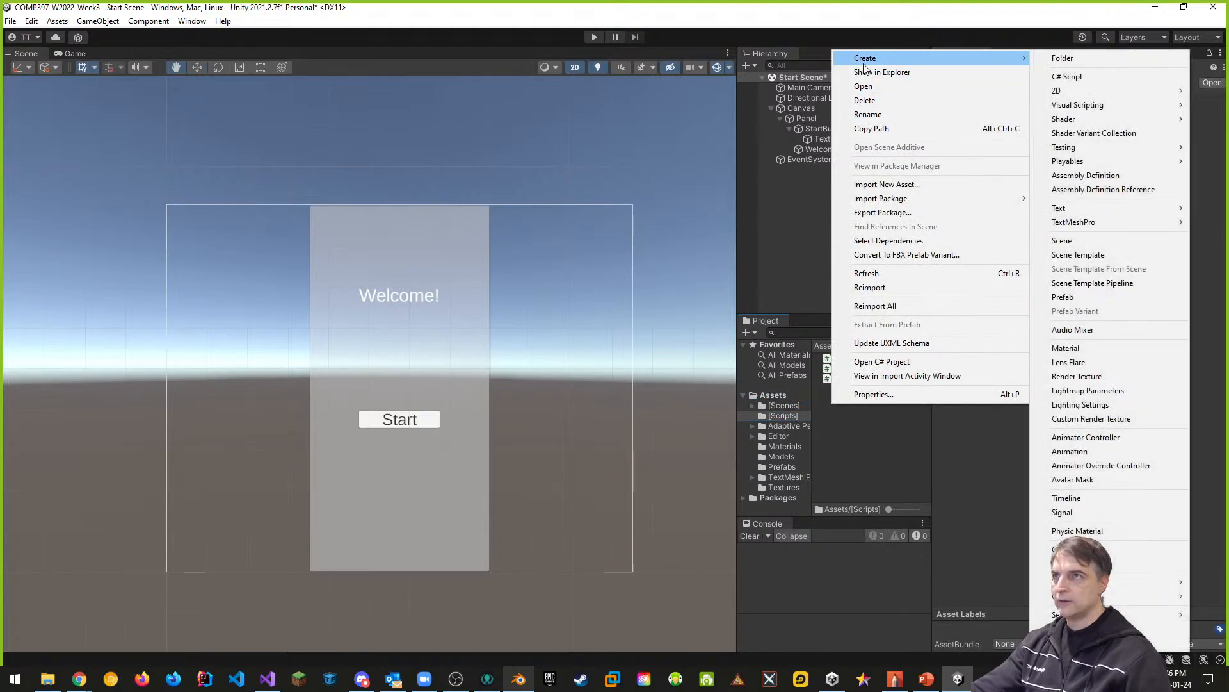
{"action": "left_click", "coordinate": [1067, 76]}
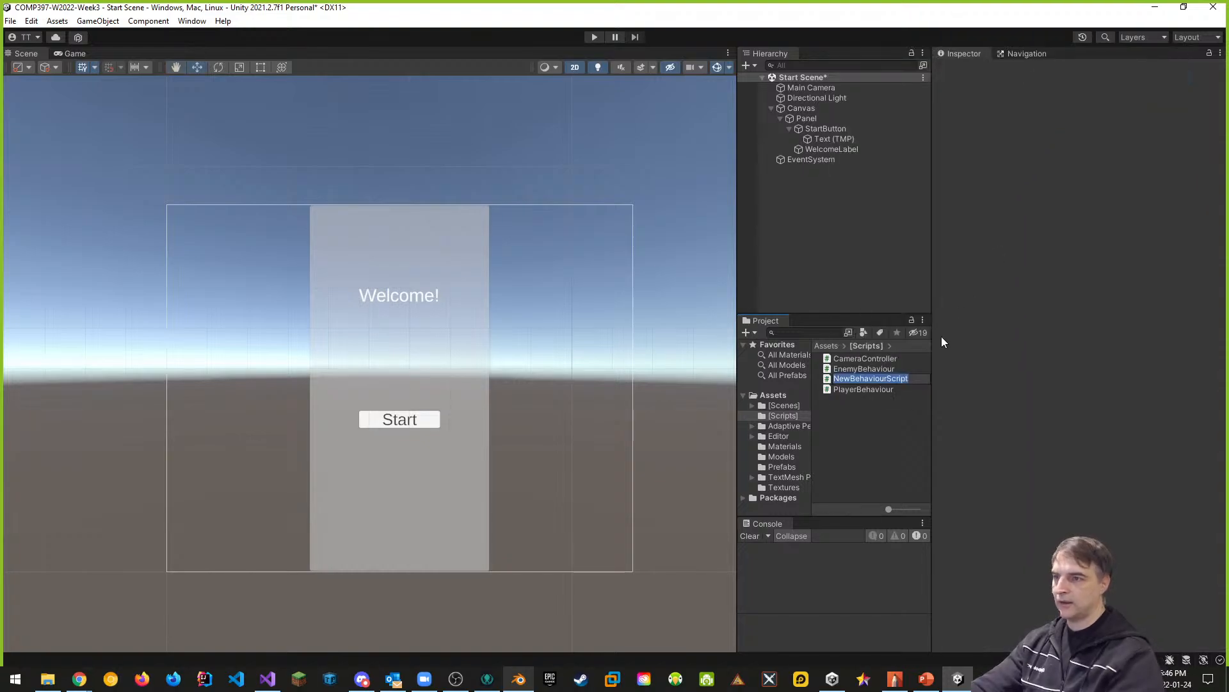
{"action": "type", "text": "UIControls"}
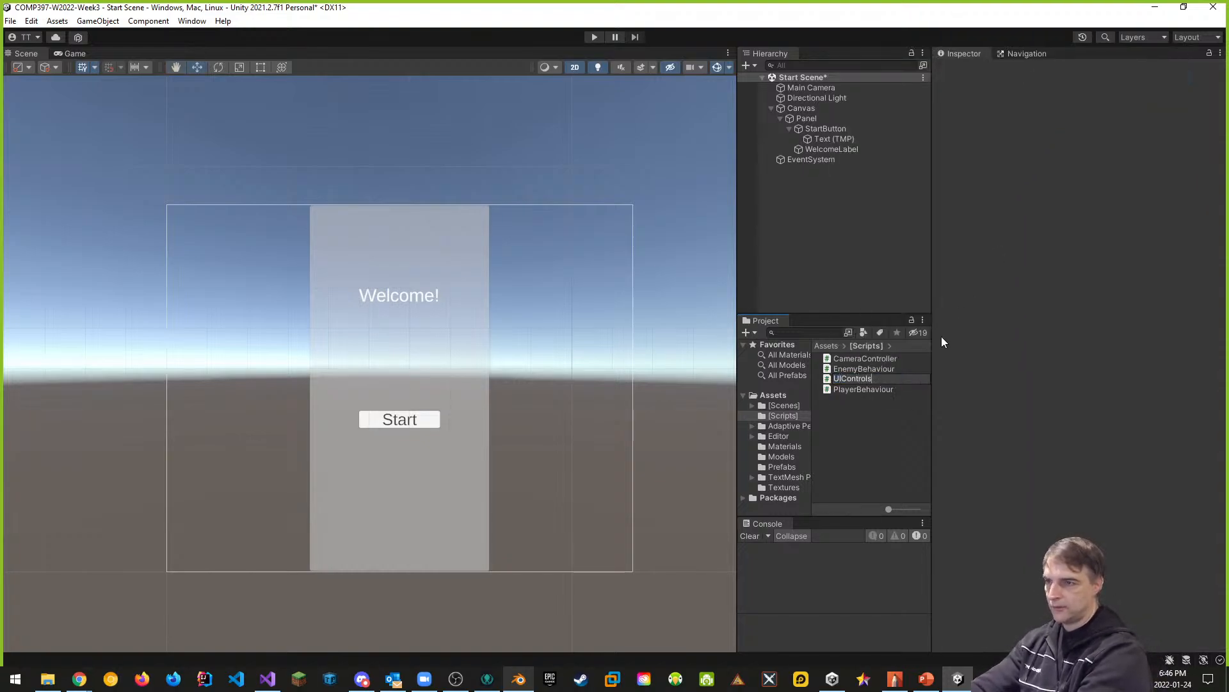
{"action": "key", "text": "Return"}
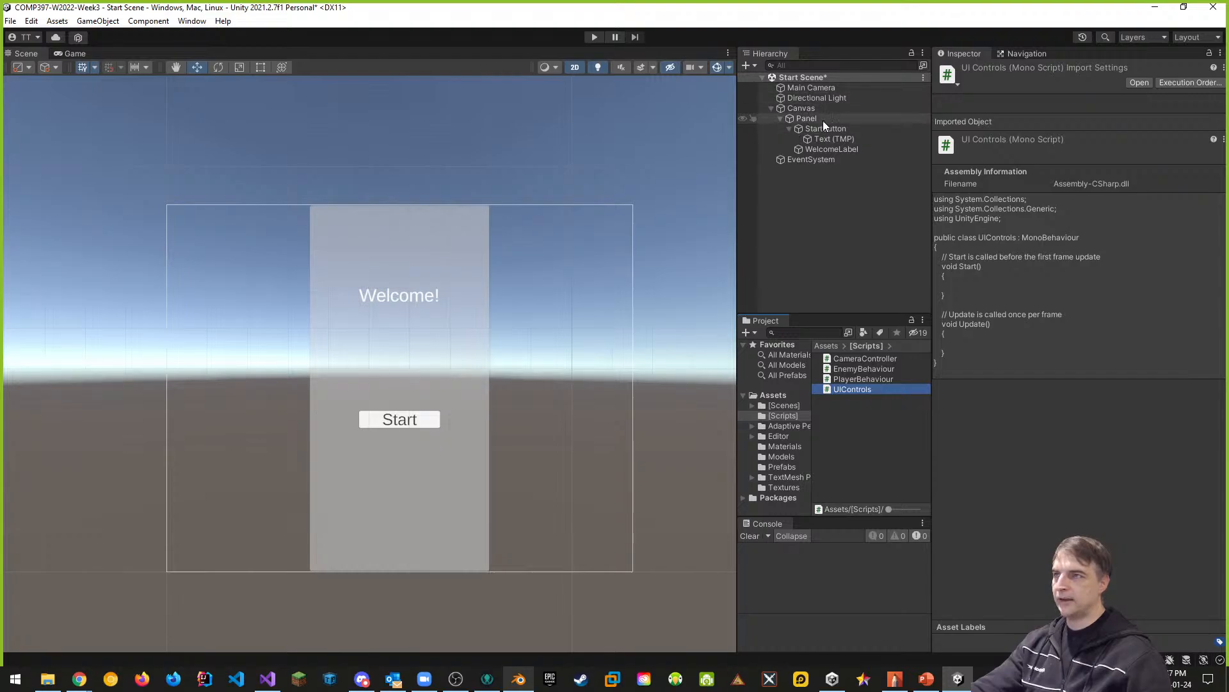
- Add an empty GameObject at the root of the Start Scene and name it MenuController
{"action": "left_click", "coordinate": [771, 108]}
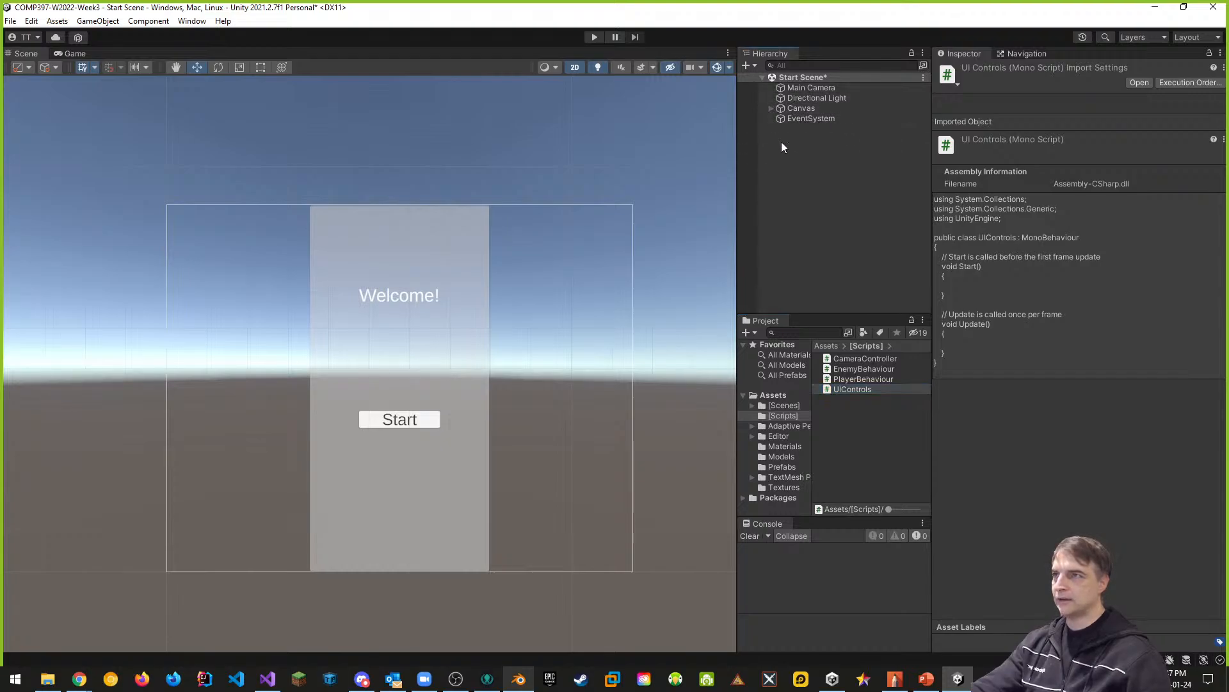
{"action": "right_click", "coordinate": [796, 170]}
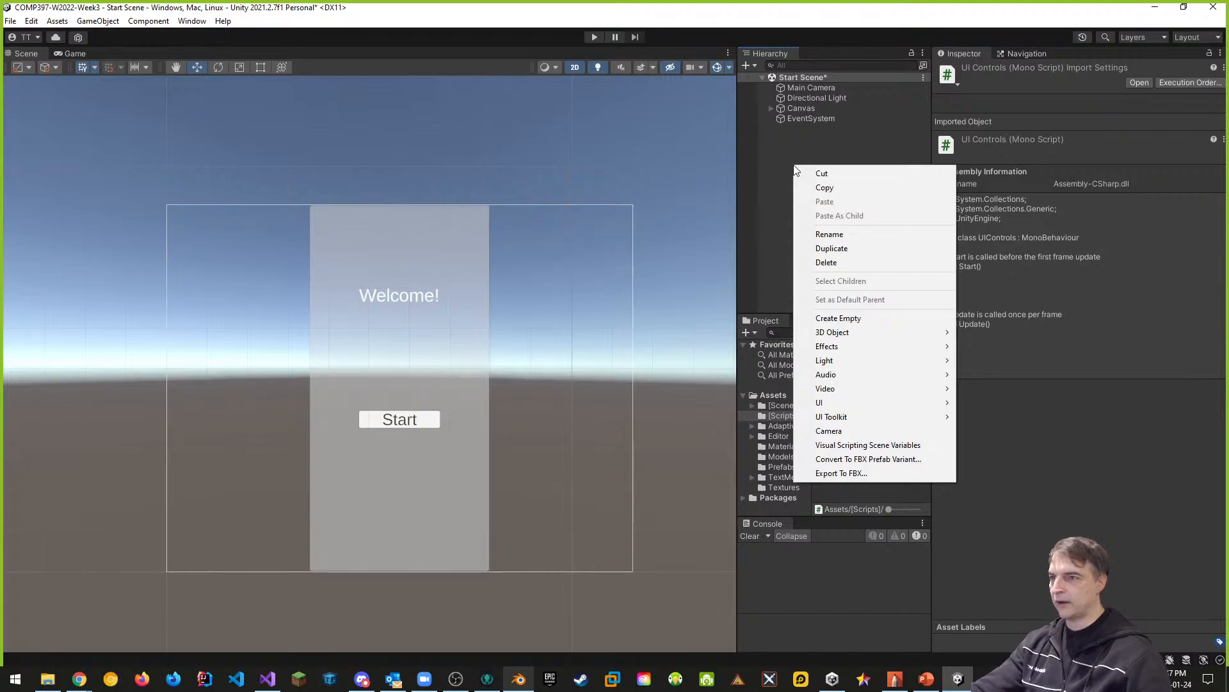
{"action": "left_click", "coordinate": [828, 318]}
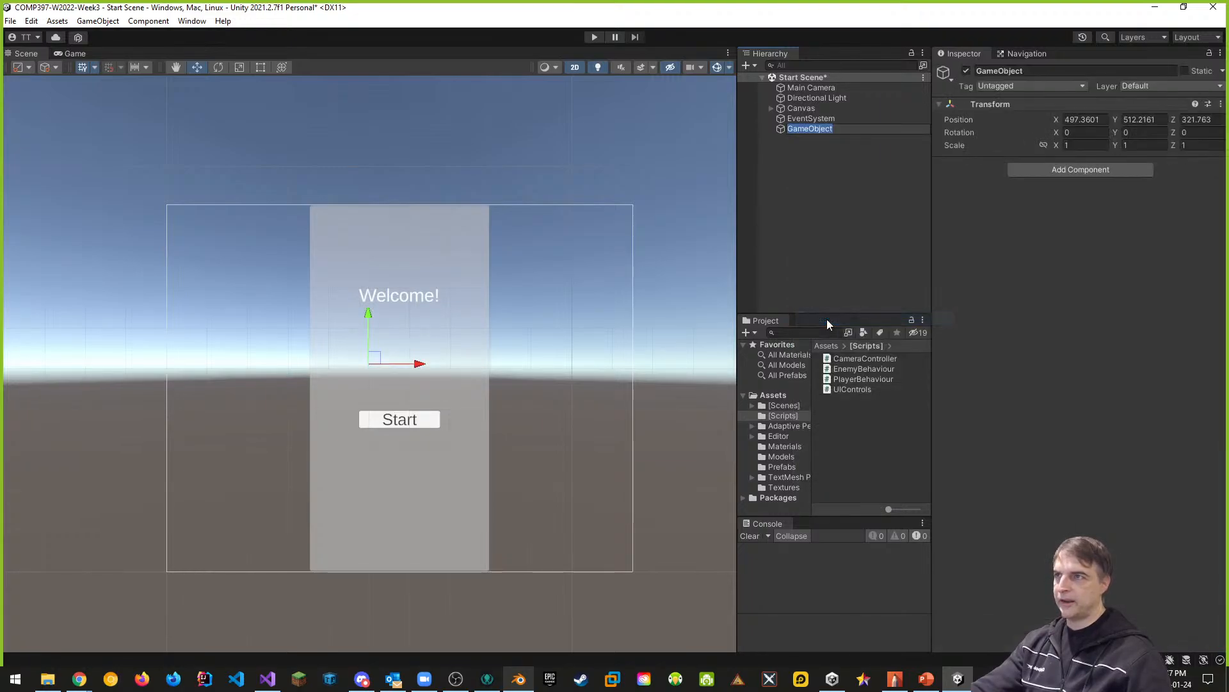
{"action": "left_click", "coordinate": [1025, 71]}
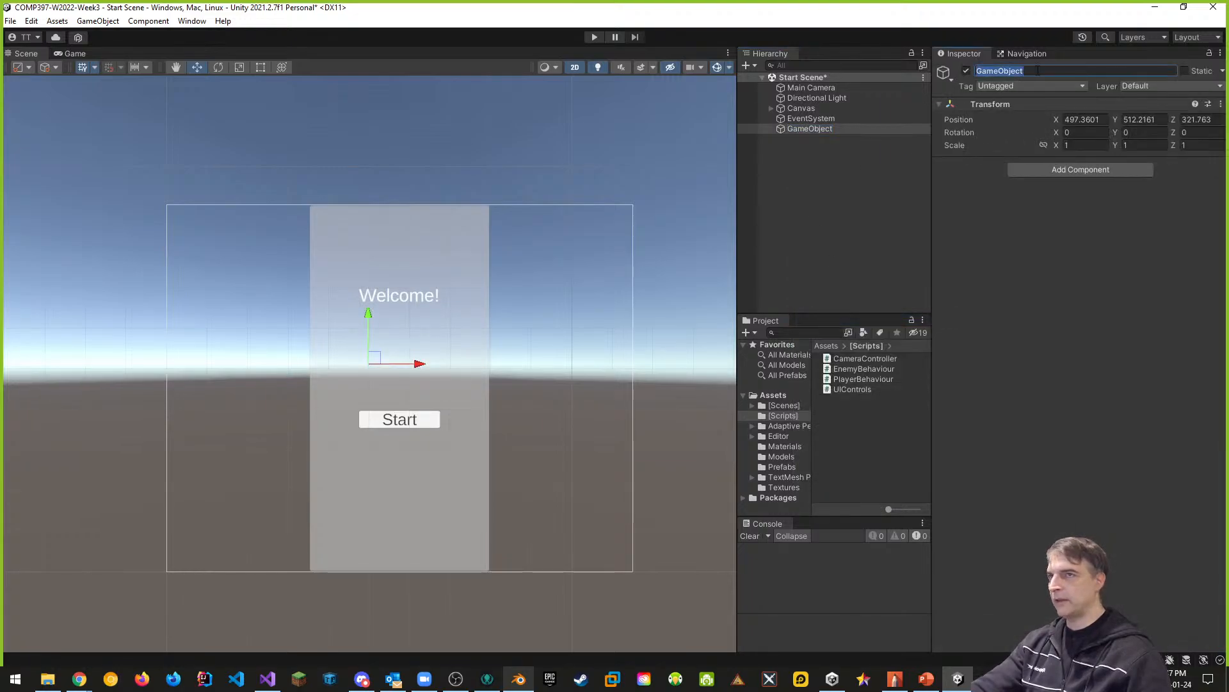
{"action": "type", "text": "MenuCnot"}
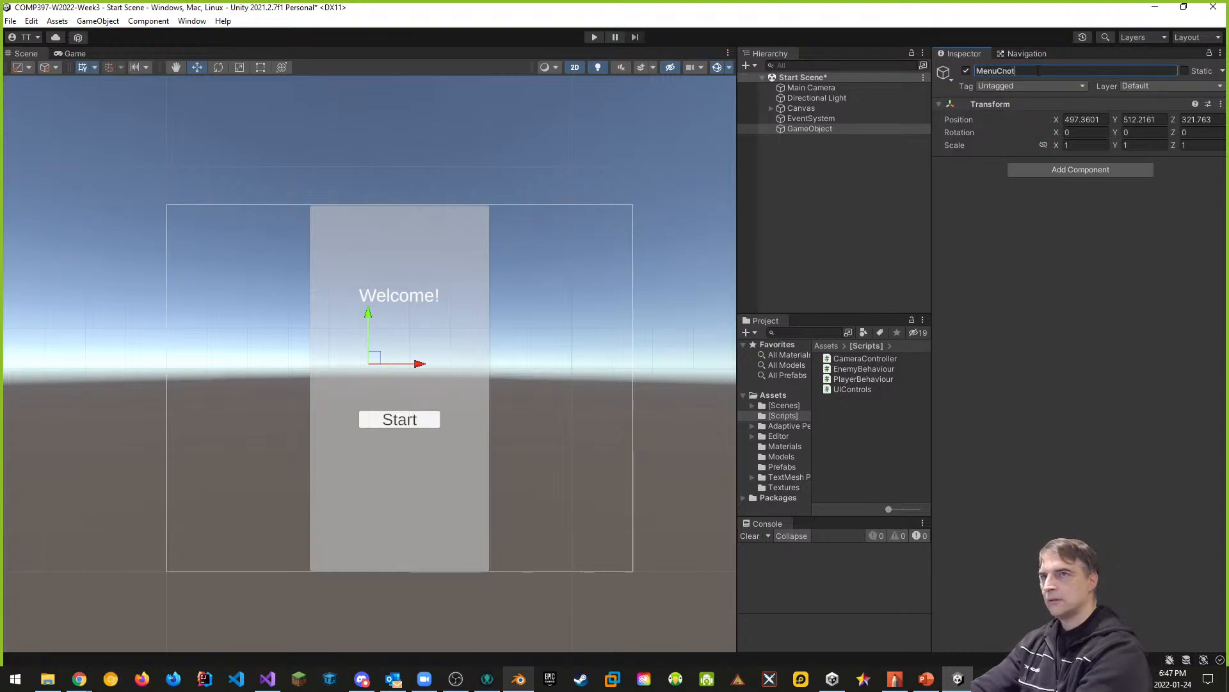
{"action": "type", "text": "ntroller"}
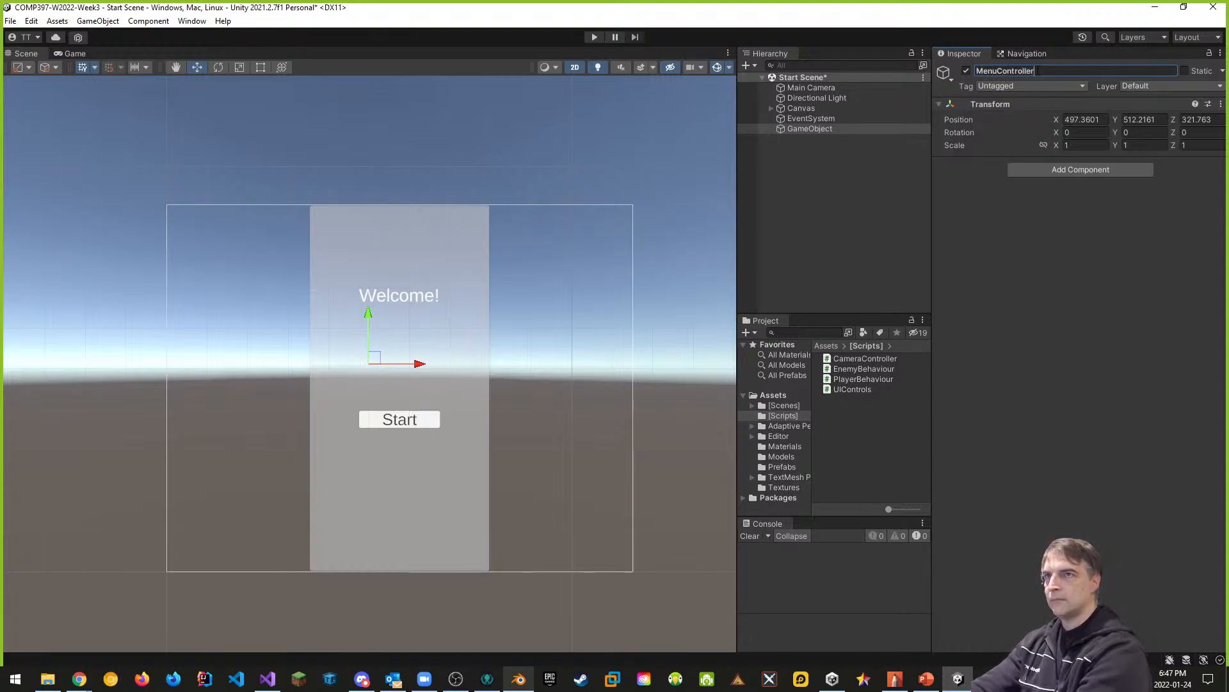
{"action": "key", "text": "Return"}
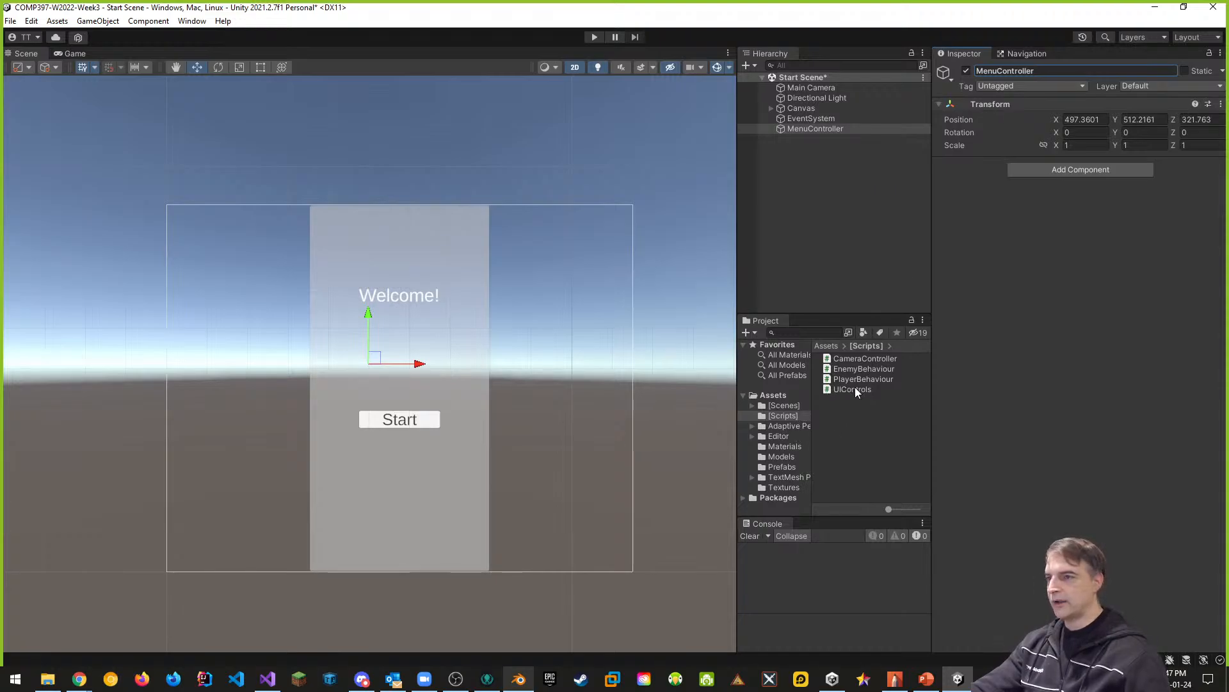
- Attach the UIControls script to MenuController and reset the object's Transform
{"action": "left_click_drag", "start_coordinate": [854, 388], "coordinate": [1051, 165]}
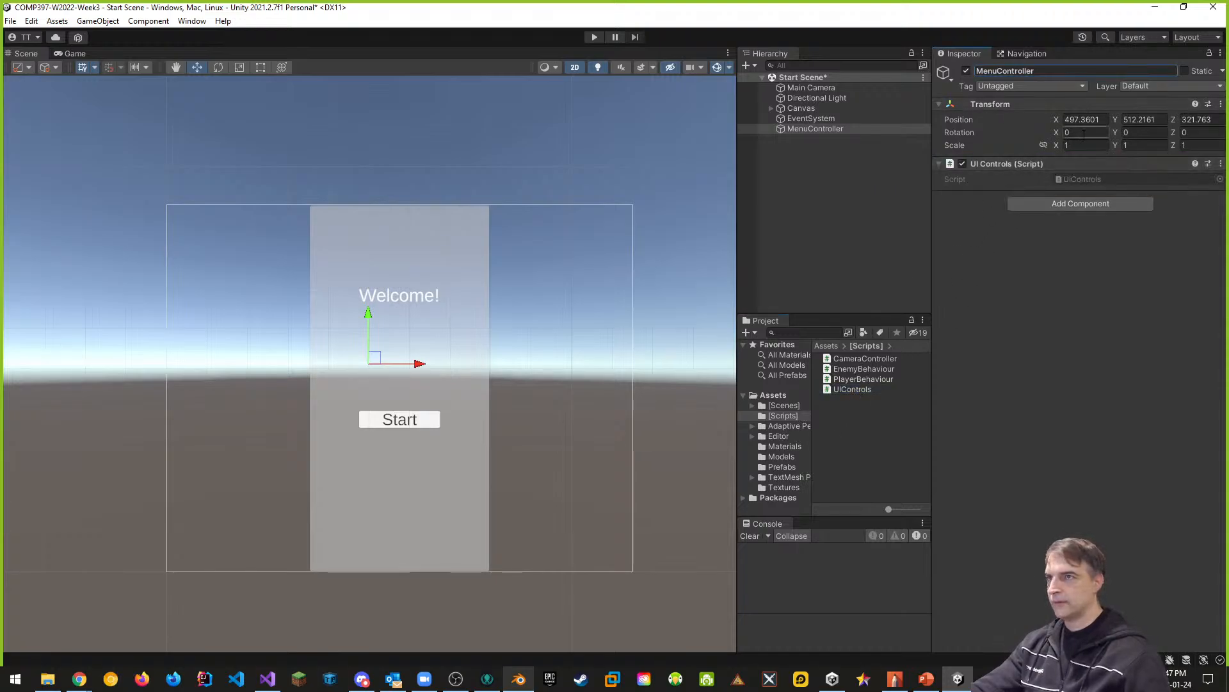
{"action": "left_click", "coordinate": [1221, 104]}
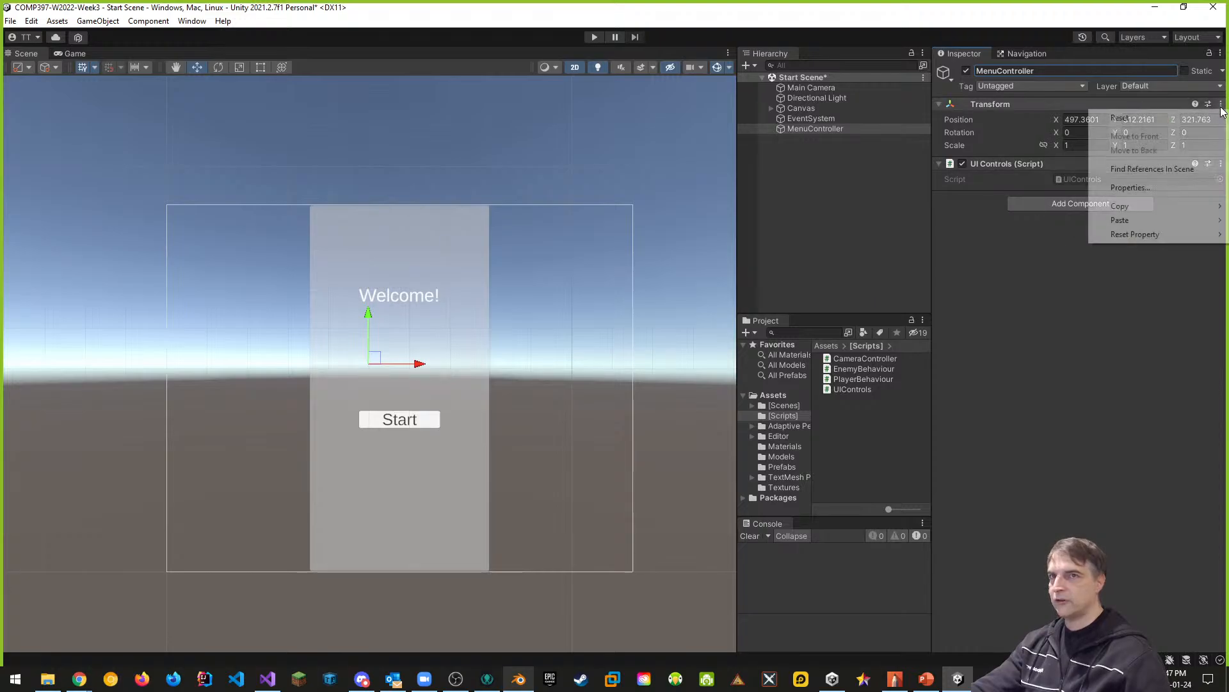
{"action": "left_click", "coordinate": [1120, 119]}
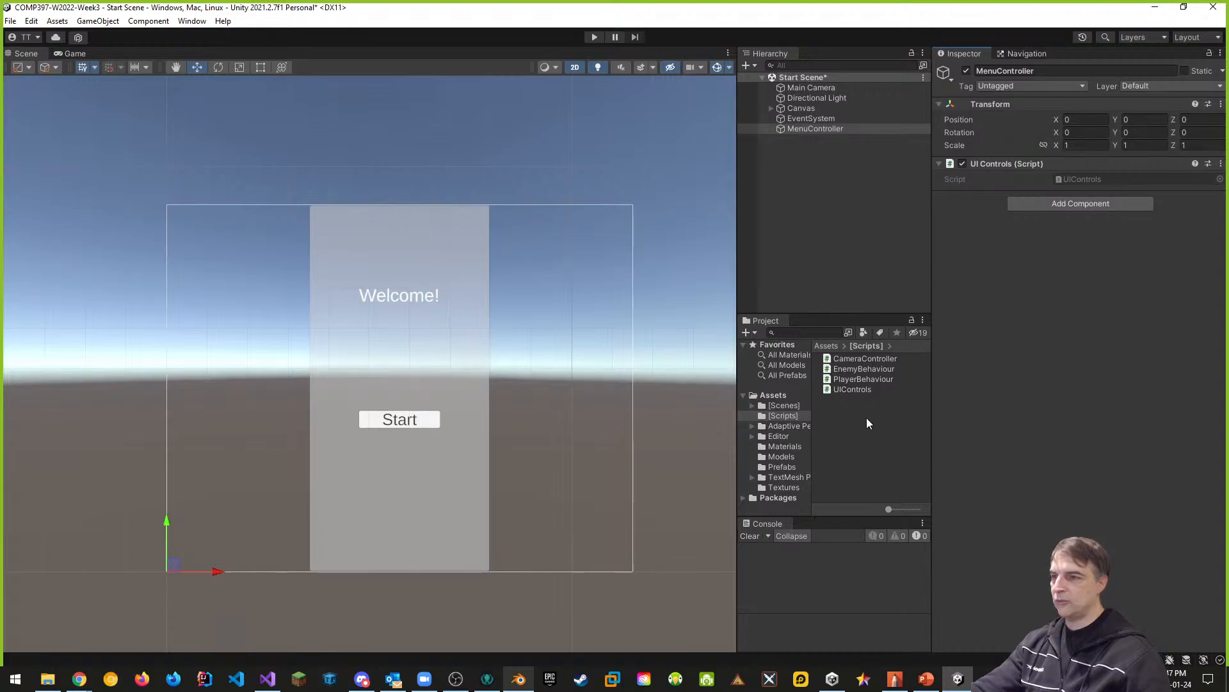
- Expand the Canvas hierarchy and open the UIControls script in Visual Studio
{"action": "left_click", "coordinate": [859, 390]}
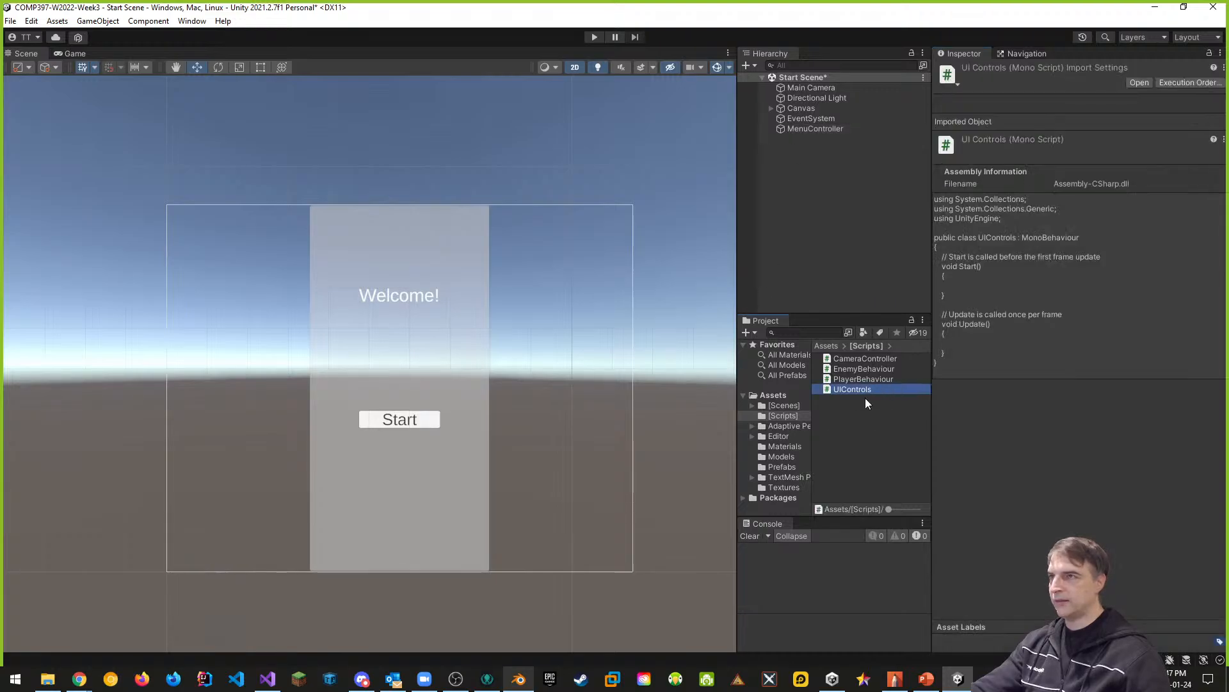
{"action": "left_click", "coordinate": [771, 108], "text": "alt"}
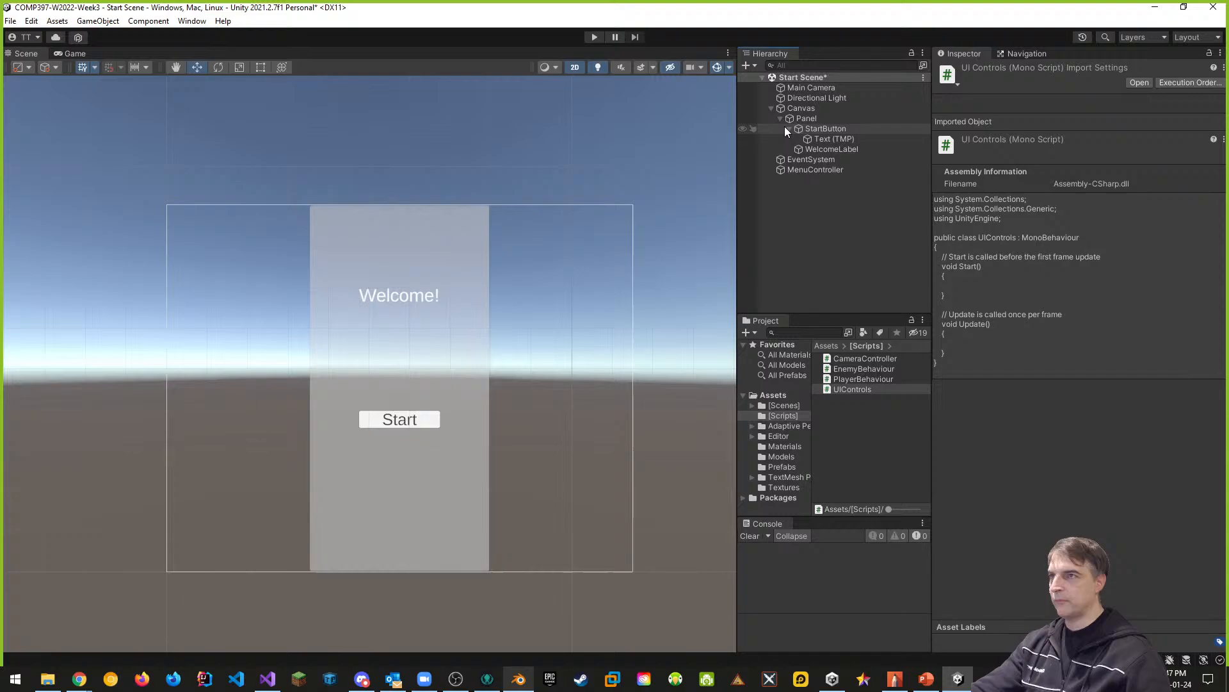
{"action": "double_click", "coordinate": [853, 388]}
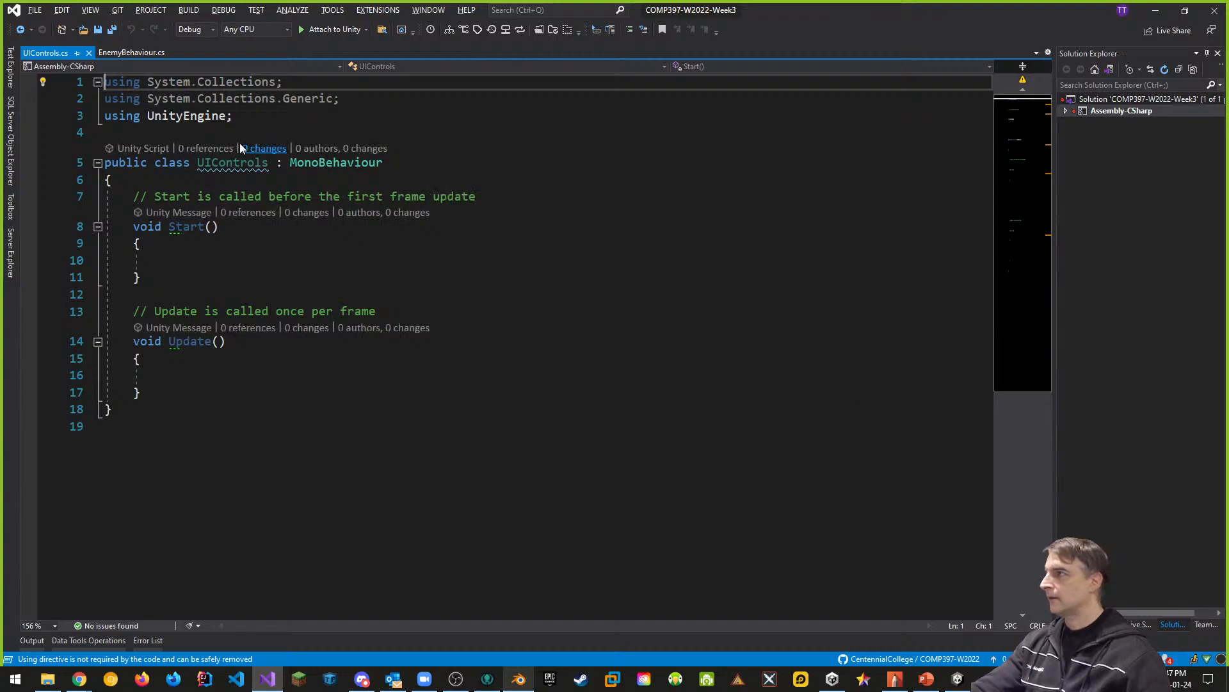
- Add "using UnityEngine.SceneManagement;" below the UnityEngine directive, followed by an extra blank line, and save UIControls.cs
{"action": "left_click", "coordinate": [246, 115]}
{"action": "key", "text": "Return"}
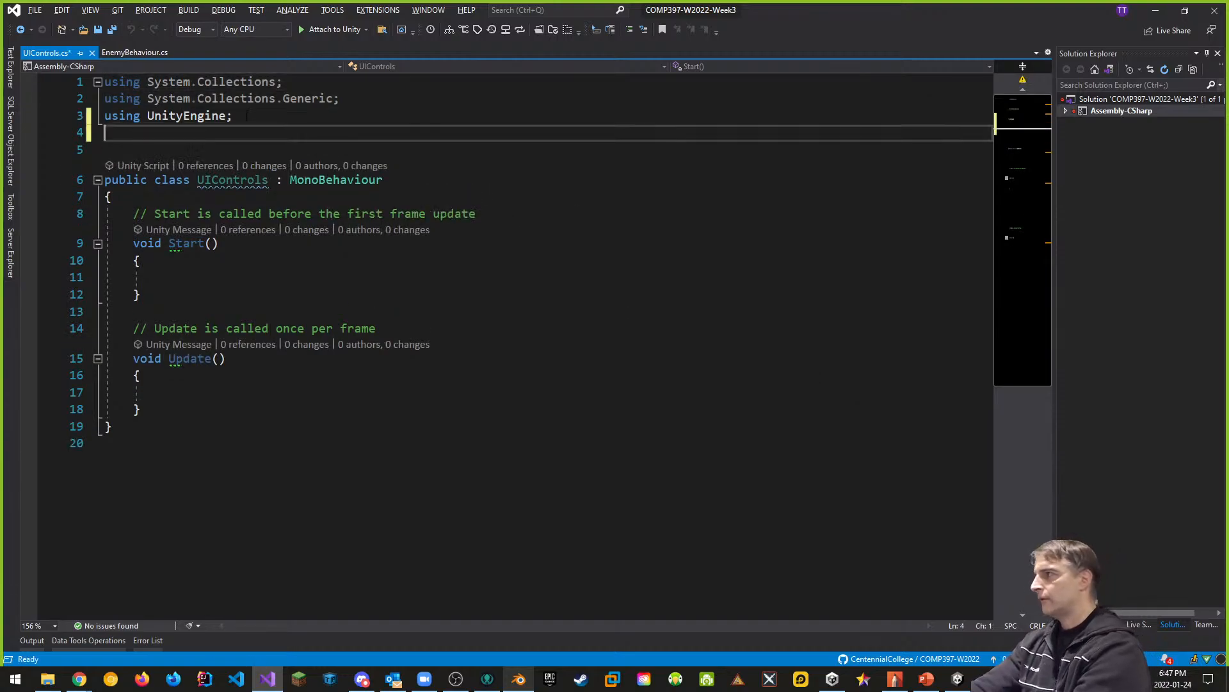
{"action": "type", "text": "using Uni"}
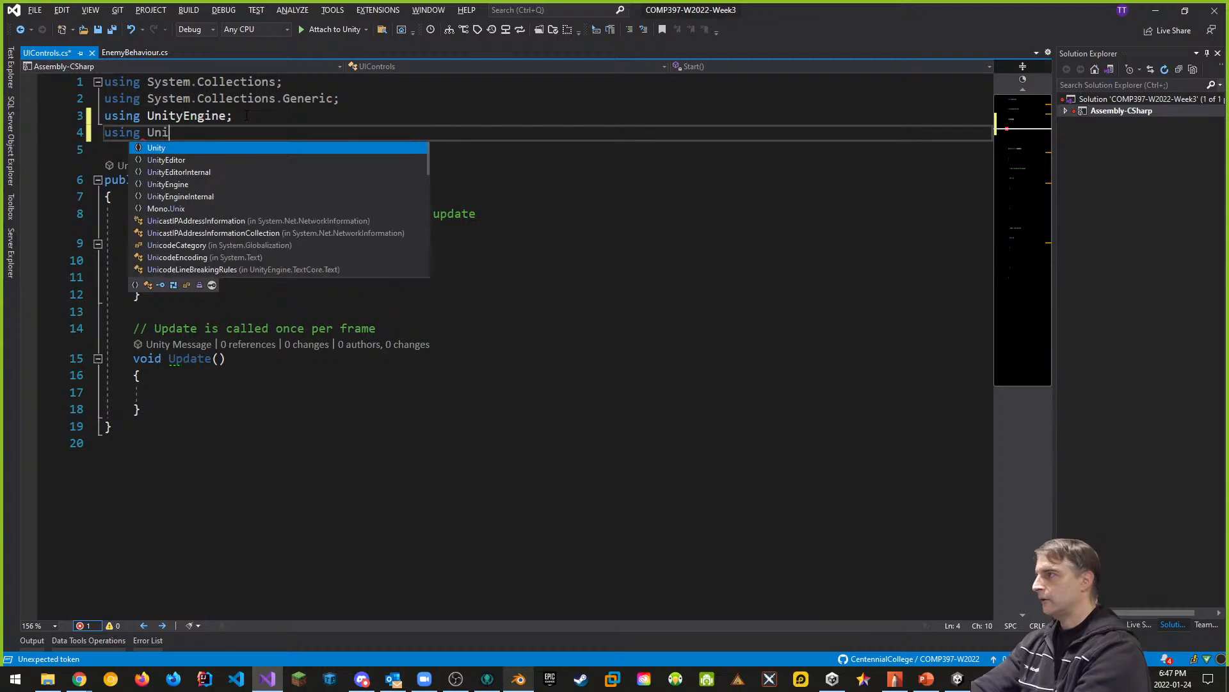
{"action": "type", "text": "tyEn"}
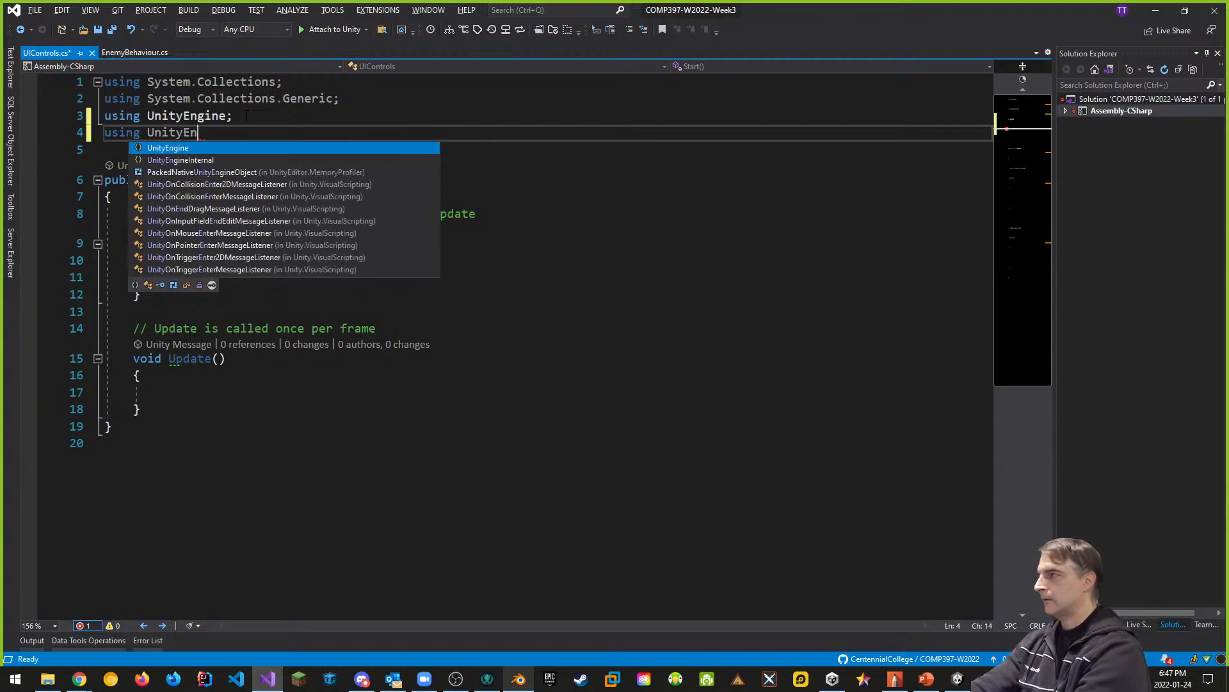
{"action": "type", "text": "gine.sc;"}
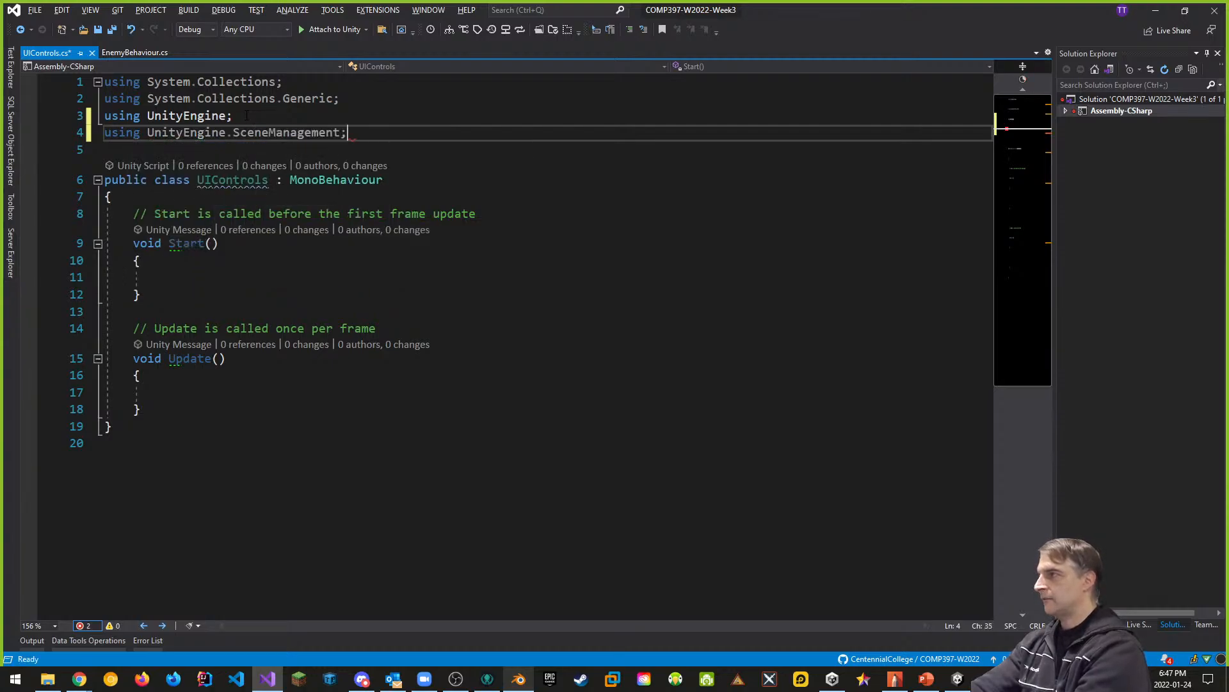
{"action": "key", "text": "Return"}
{"action": "key", "text": "Return"}
{"action": "type", "text": ";"}
{"action": "key", "text": "BackSpace"}
{"action": "key", "text": "BackSpace"}
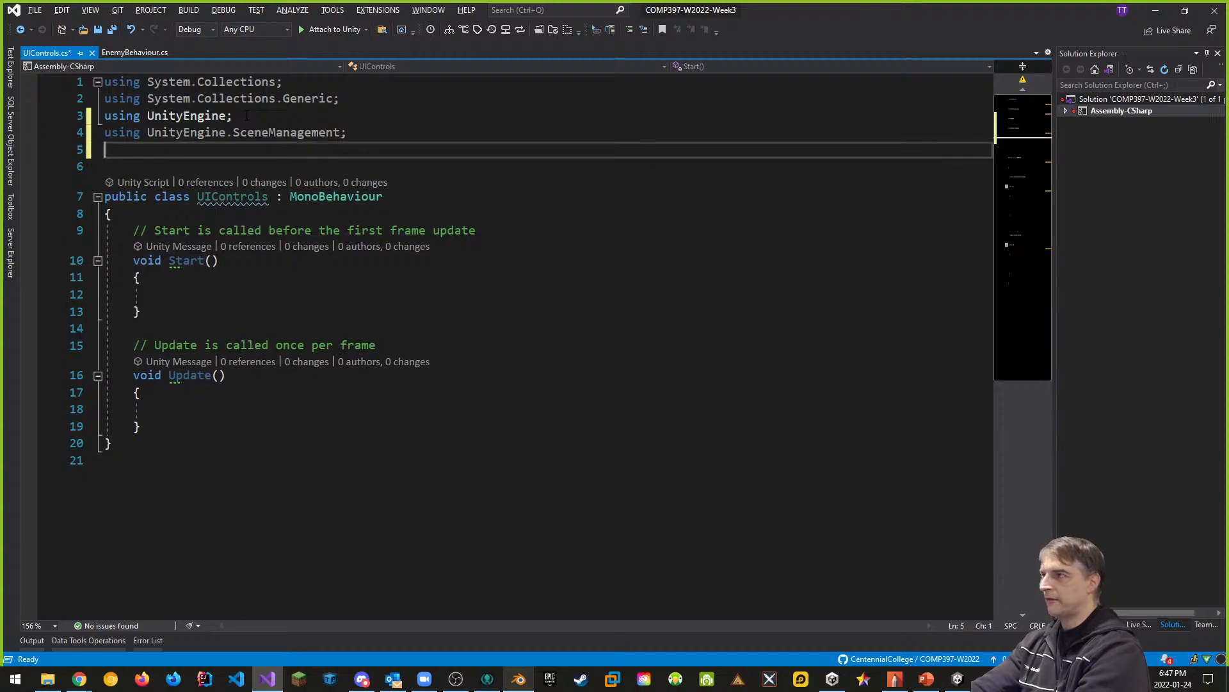
{"action": "key", "text": "ctrl+s"}
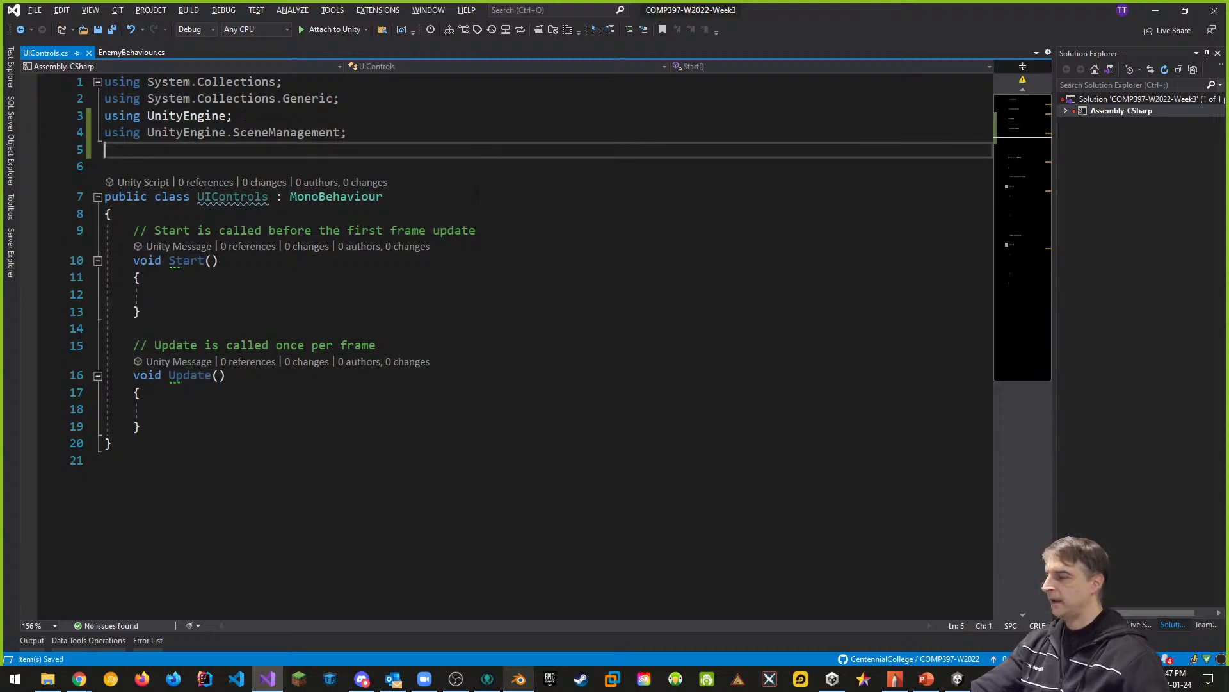
- Add an empty public void method named OnStartButton_Pressed() with braces below the Update method in the UIControls class
{"action": "left_click", "coordinate": [192, 433]}
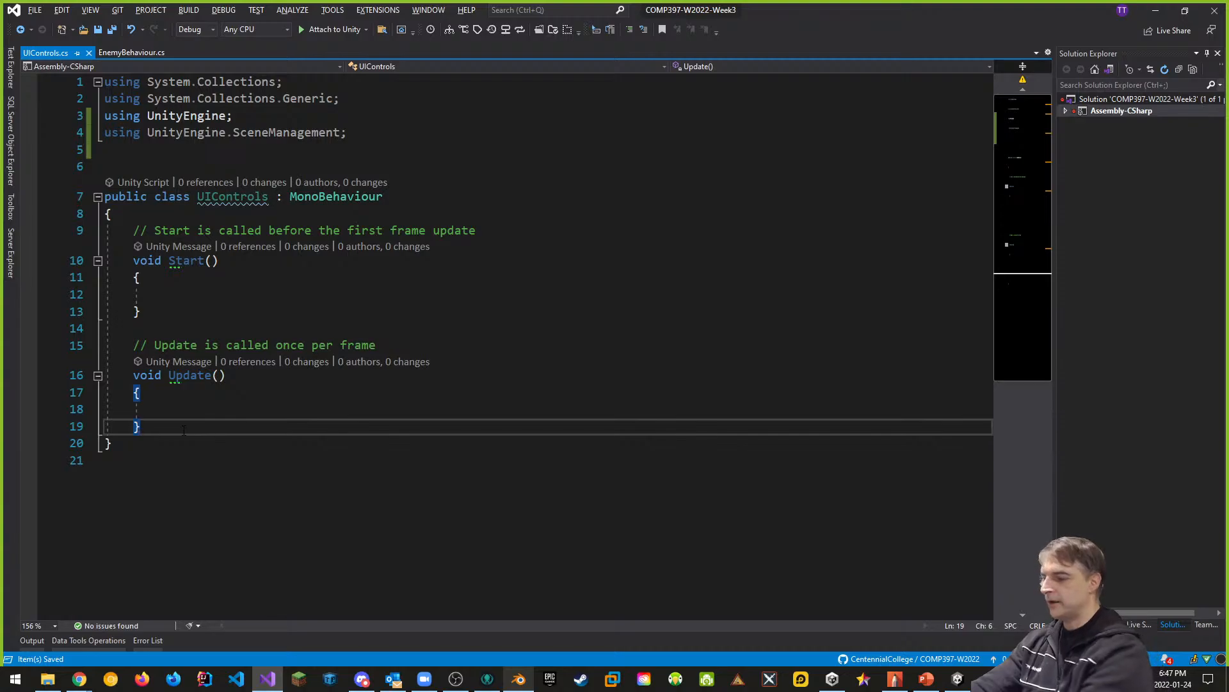
{"action": "key", "text": "Return"}
{"action": "key", "text": "Return"}
{"action": "type", "text": "p"}
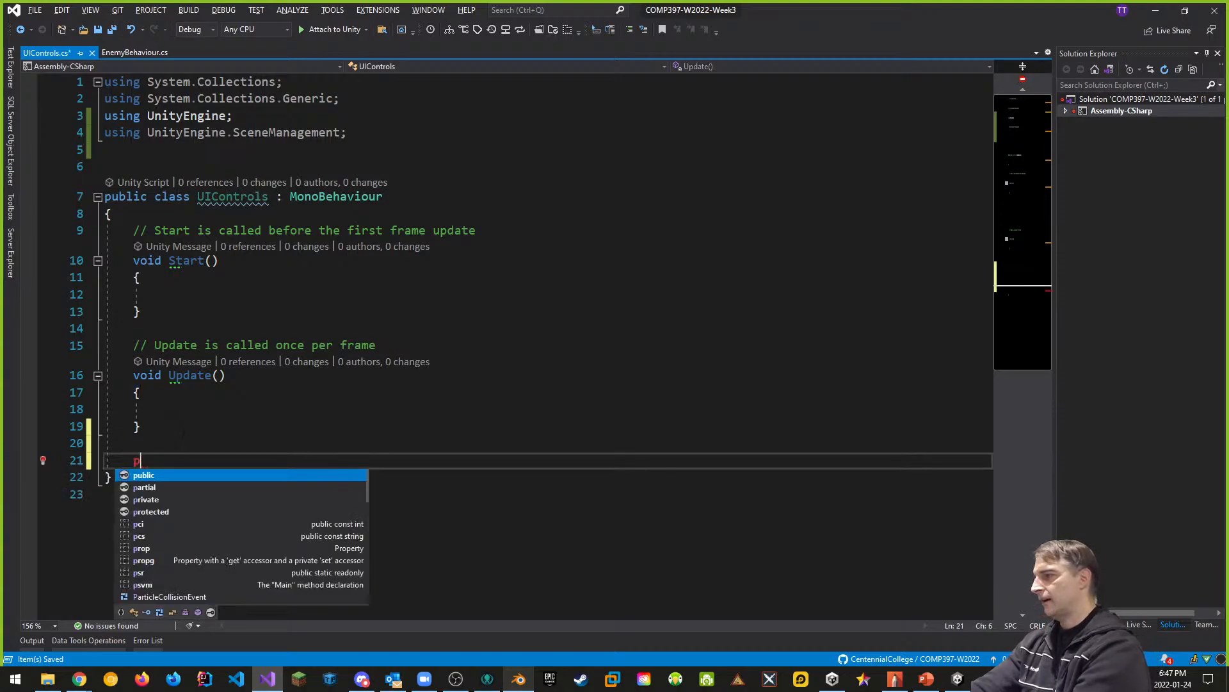
{"action": "type", "text": "ublic void ON"}
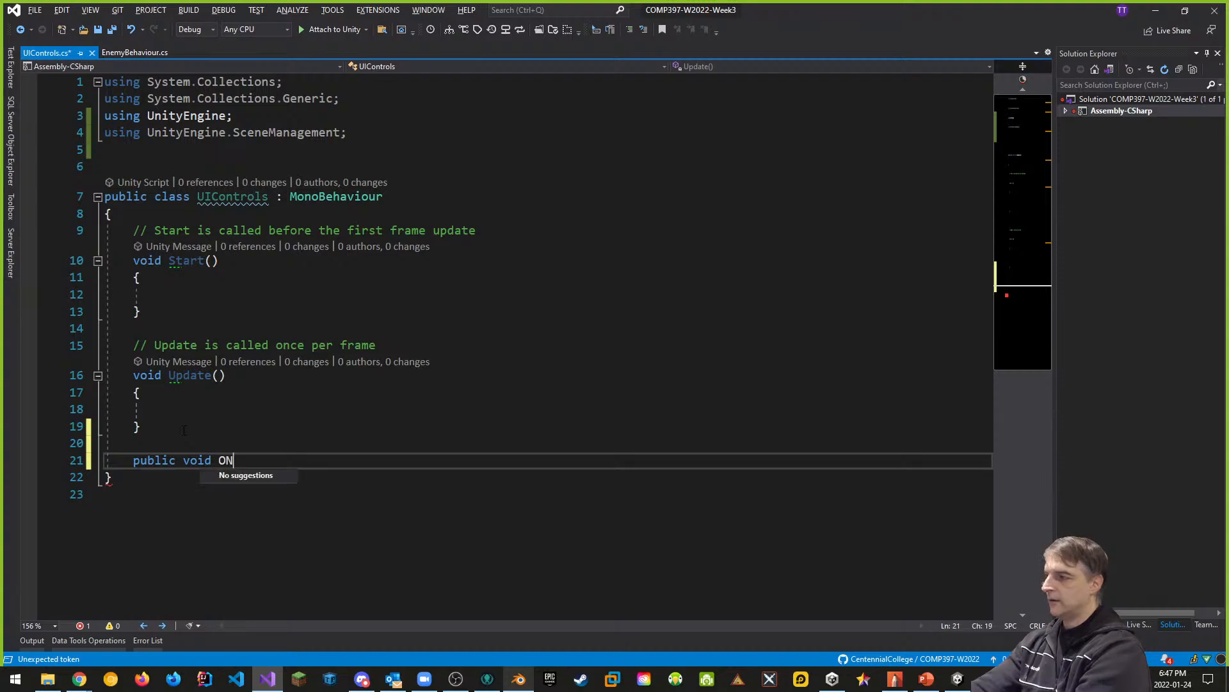
{"action": "key", "text": "BackSpace"}
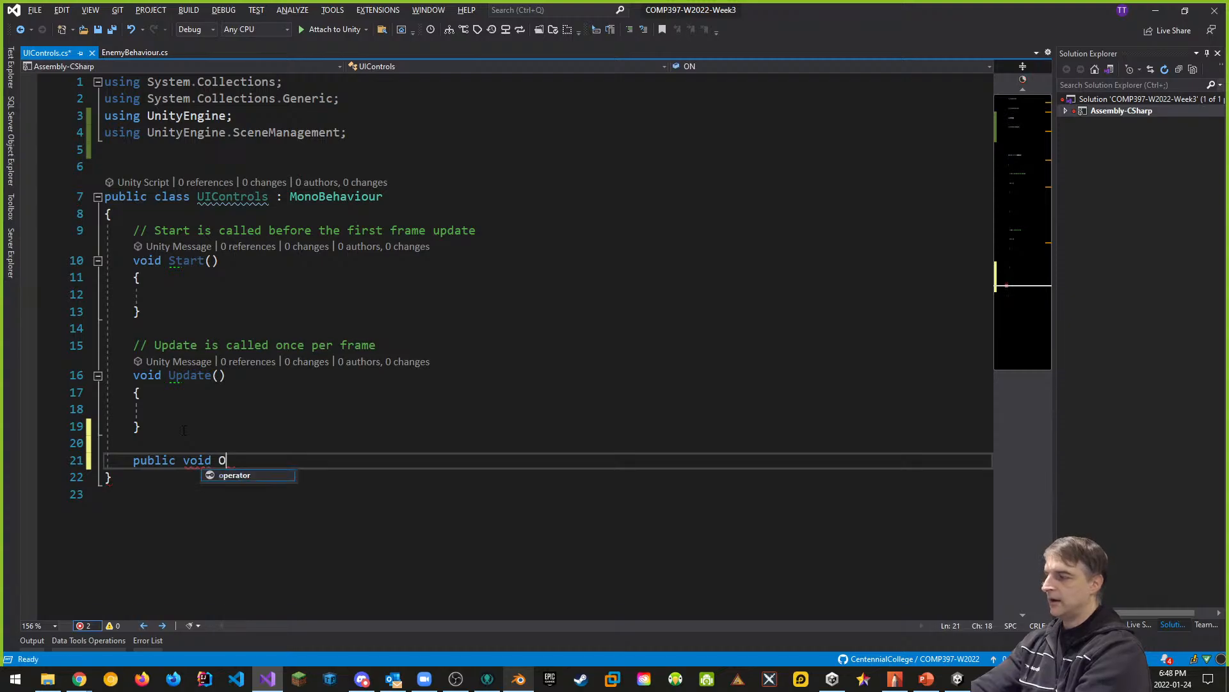
{"action": "type", "text": "n"}
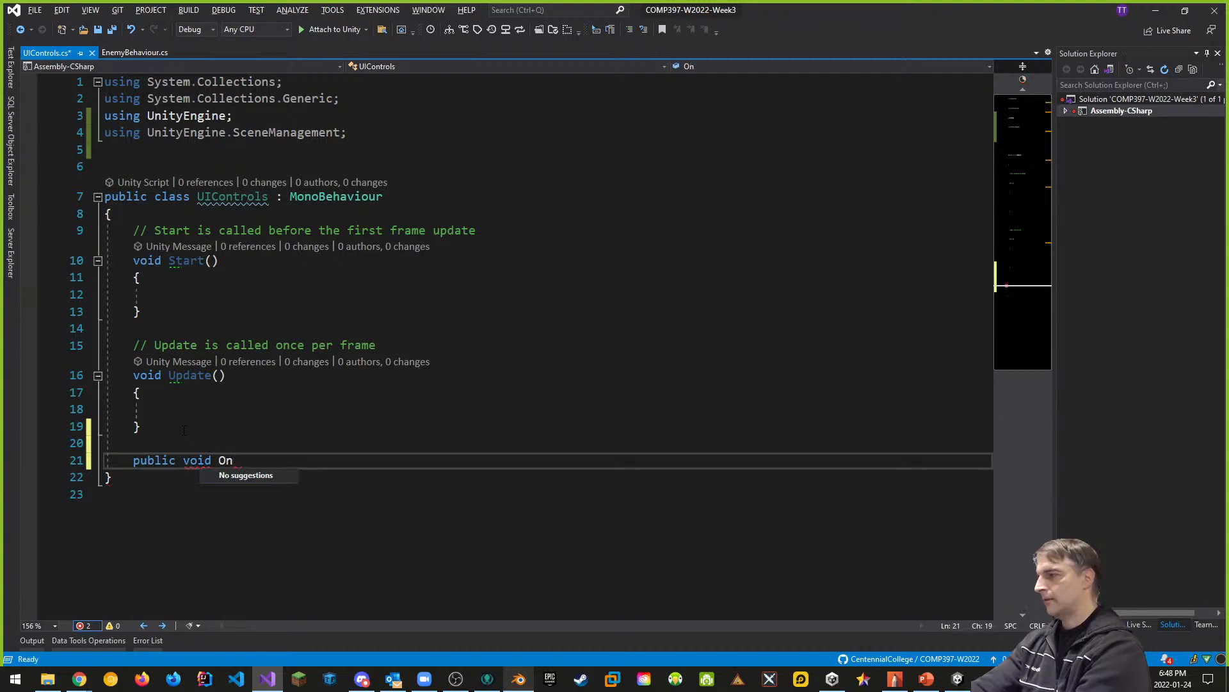
{"action": "type", "text": "Start"}
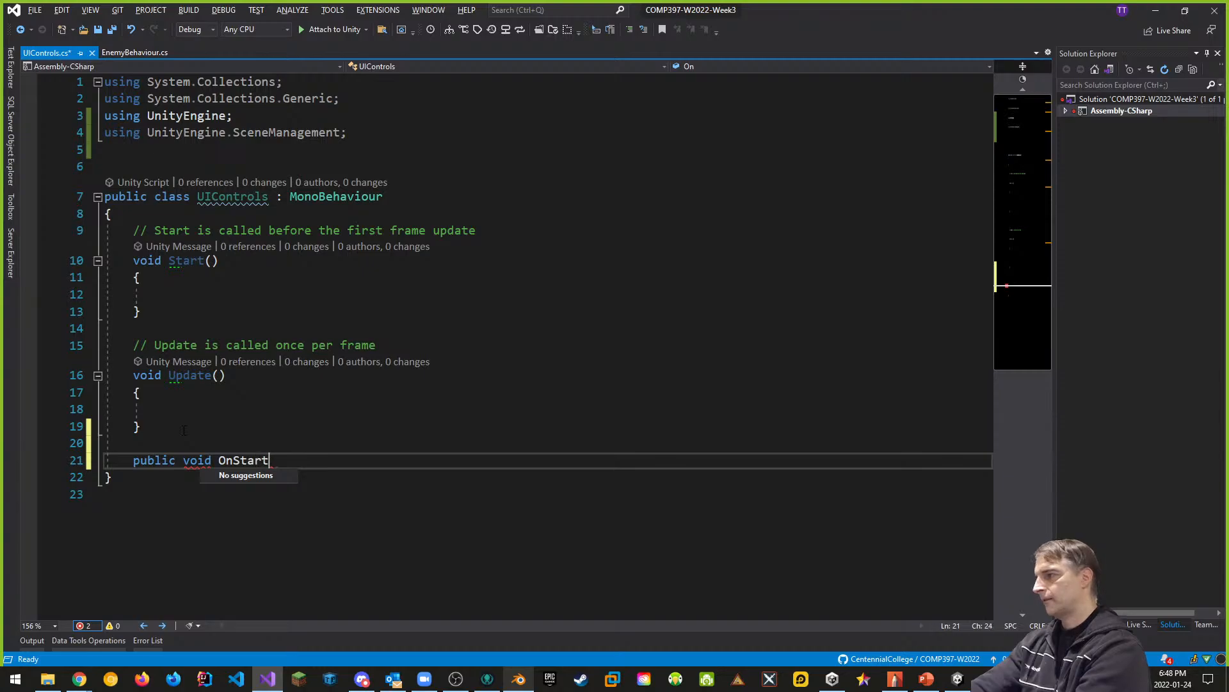
{"action": "type", "text": "ButtonPres"}
{"action": "key", "text": "BackSpace"}
{"action": "key", "text": "BackSpace"}
{"action": "key", "text": "BackSpace"}
{"action": "key", "text": "BackSpace"}
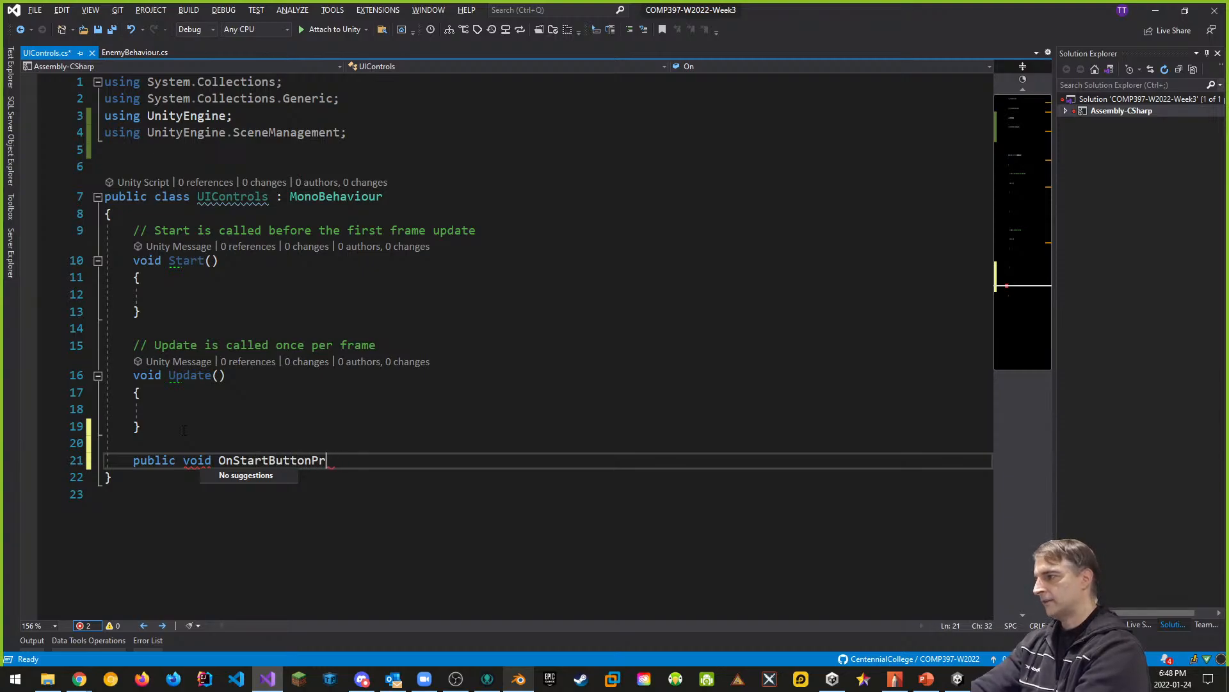
{"action": "type", "text": "_Press"}
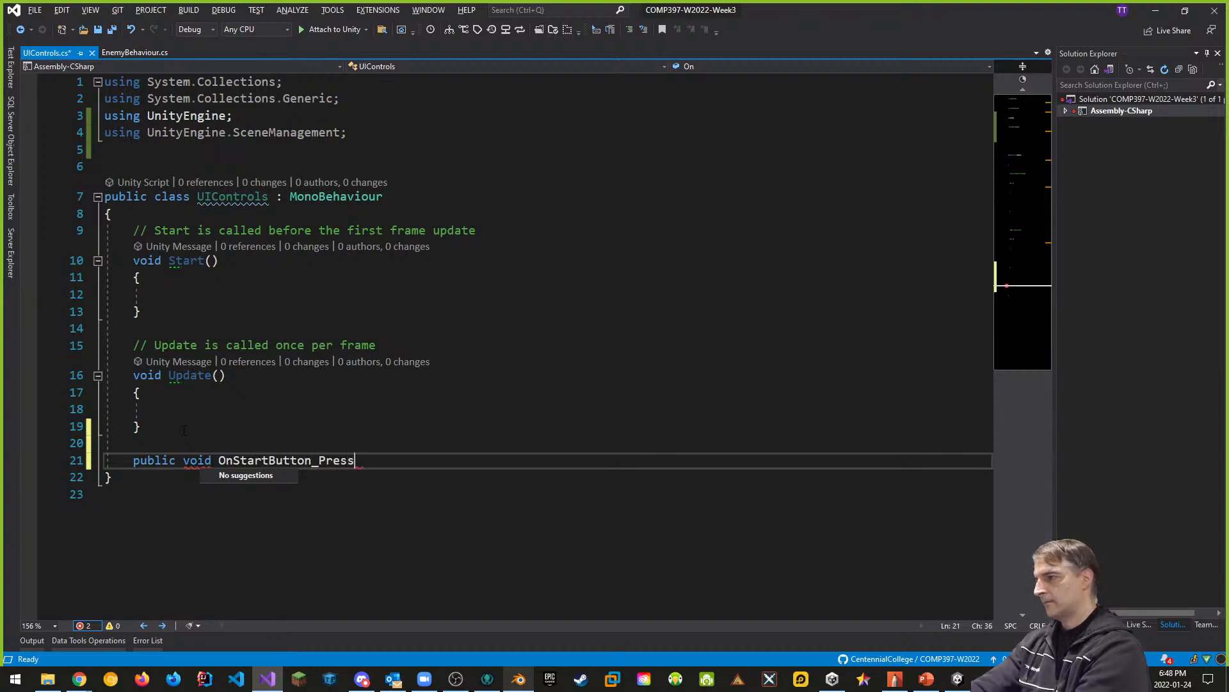
{"action": "type", "text": "ed()"}
{"action": "key", "text": "Return"}
{"action": "type", "text": "{"}
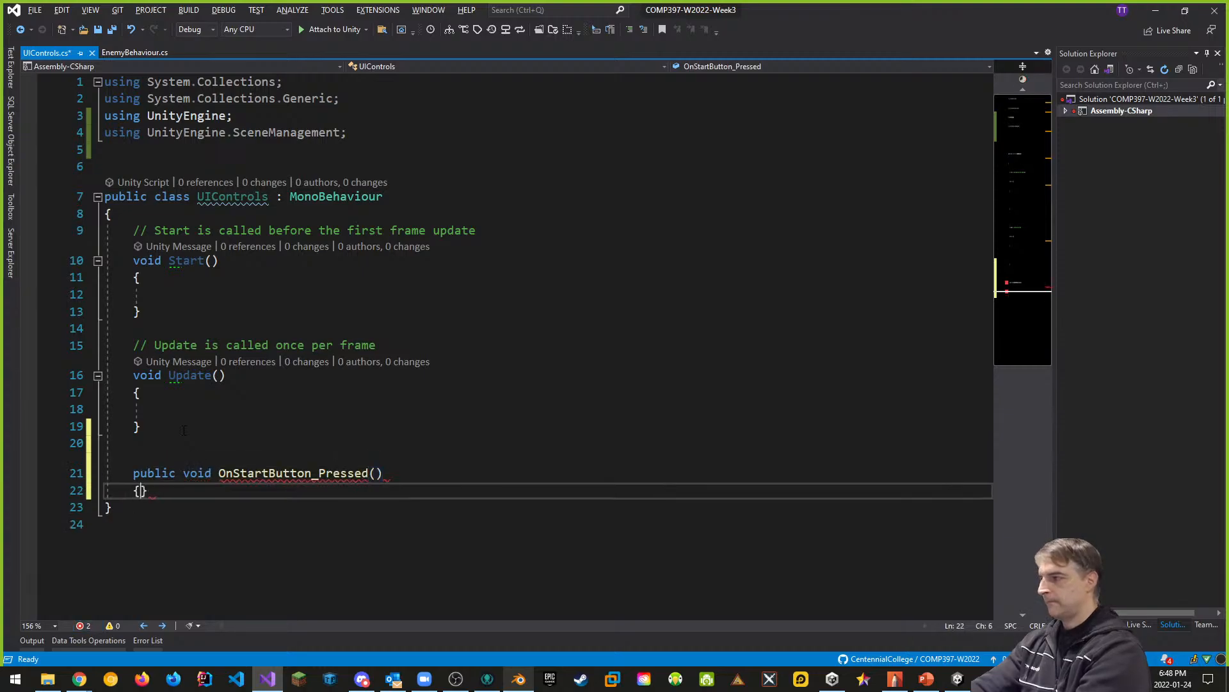
{"action": "key", "text": "Return"}
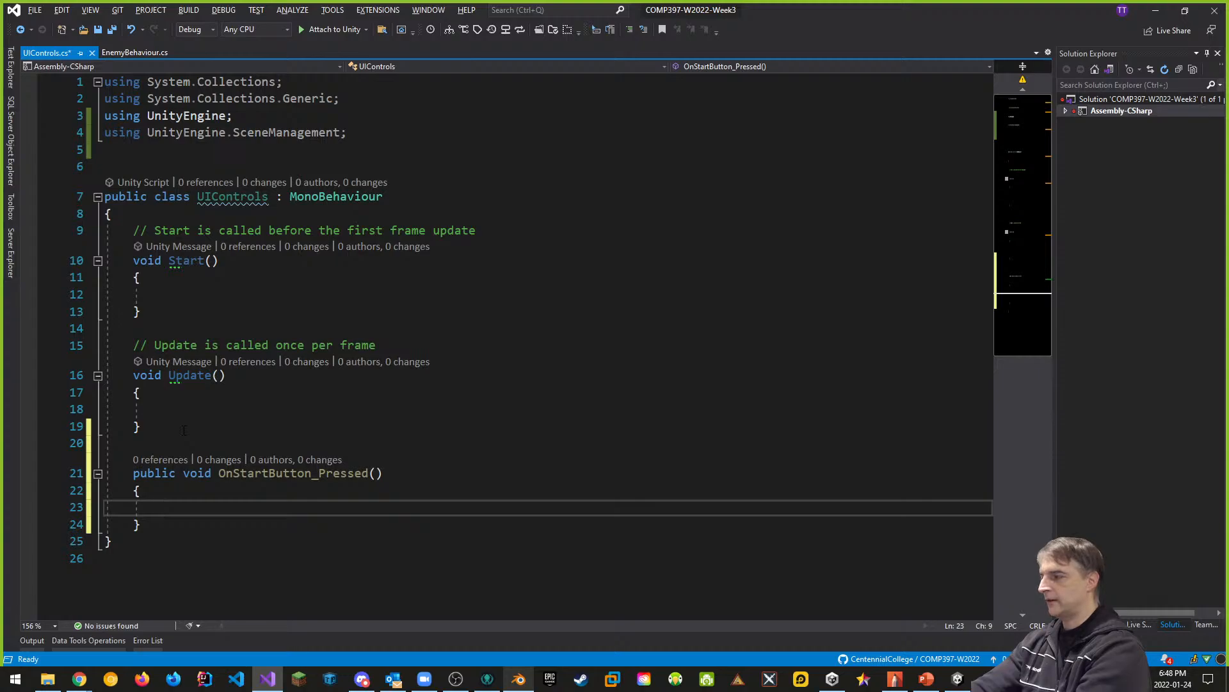
- Add SceneManager.LoadScene("Main"); to the body of OnStartButton_Pressed and save the script
{"action": "type", "text": "Scne"}
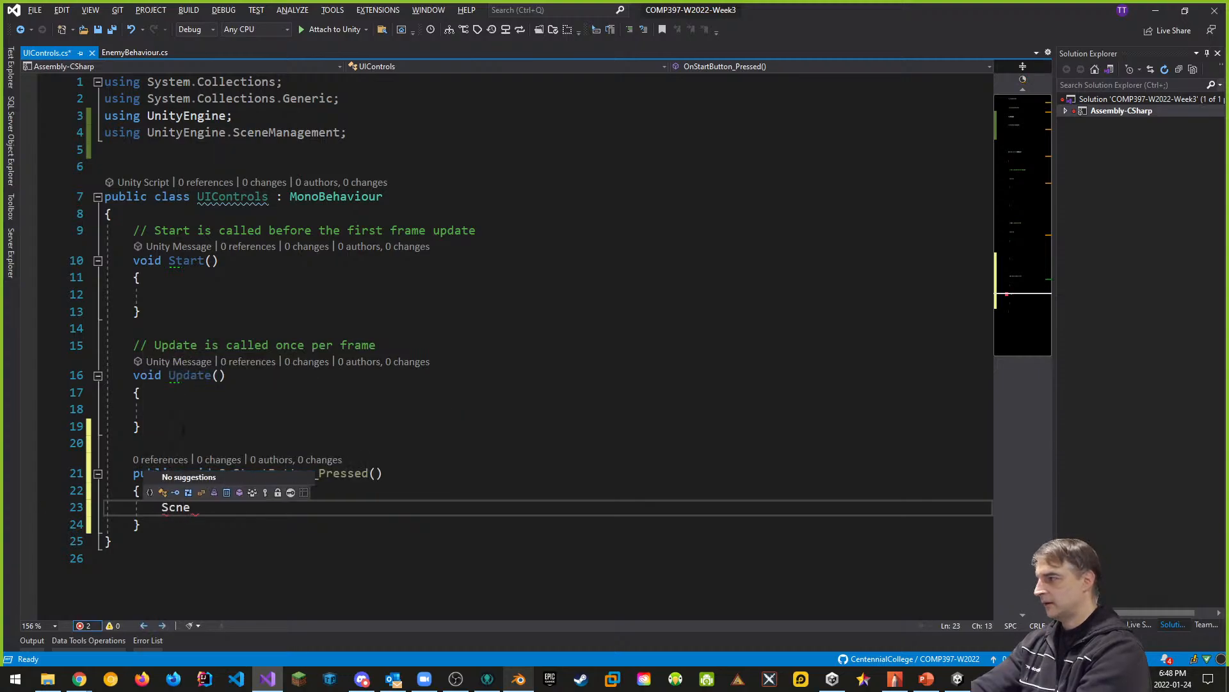
{"action": "key", "text": "BackSpace"}
{"action": "key", "text": "BackSpace"}
{"action": "type", "text": "ene"}
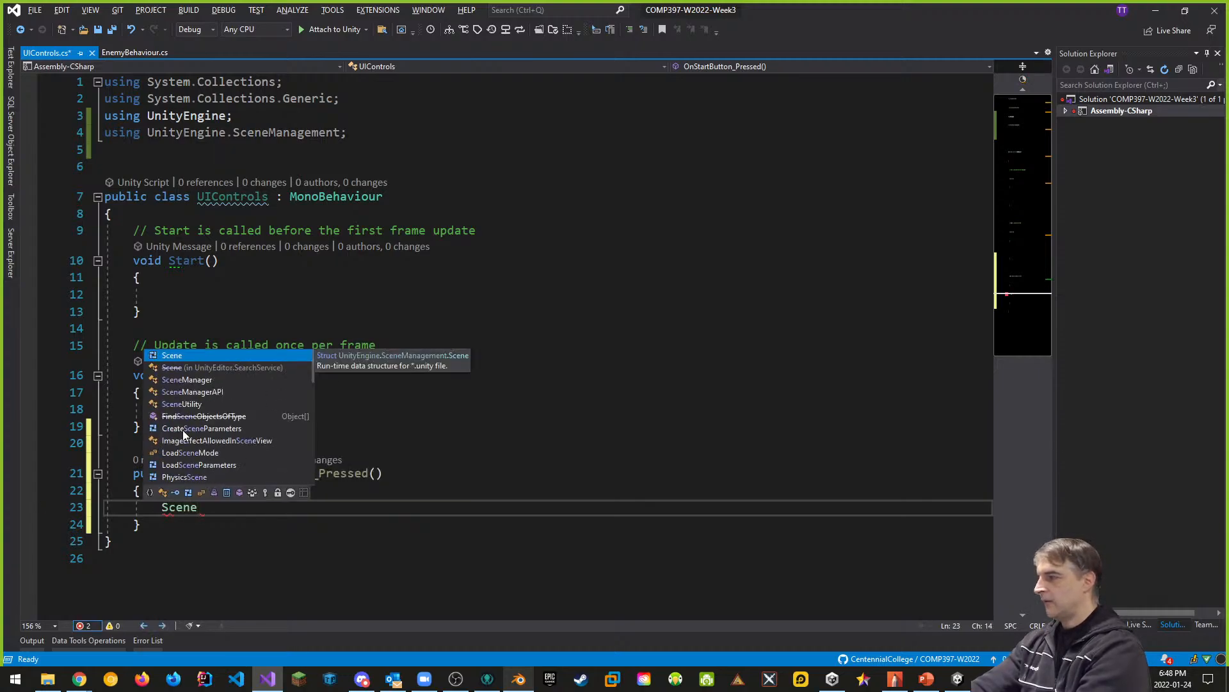
{"action": "type", "text": "M"}
{"action": "key", "text": "Tab"}
{"action": "type", "text": ".l"}
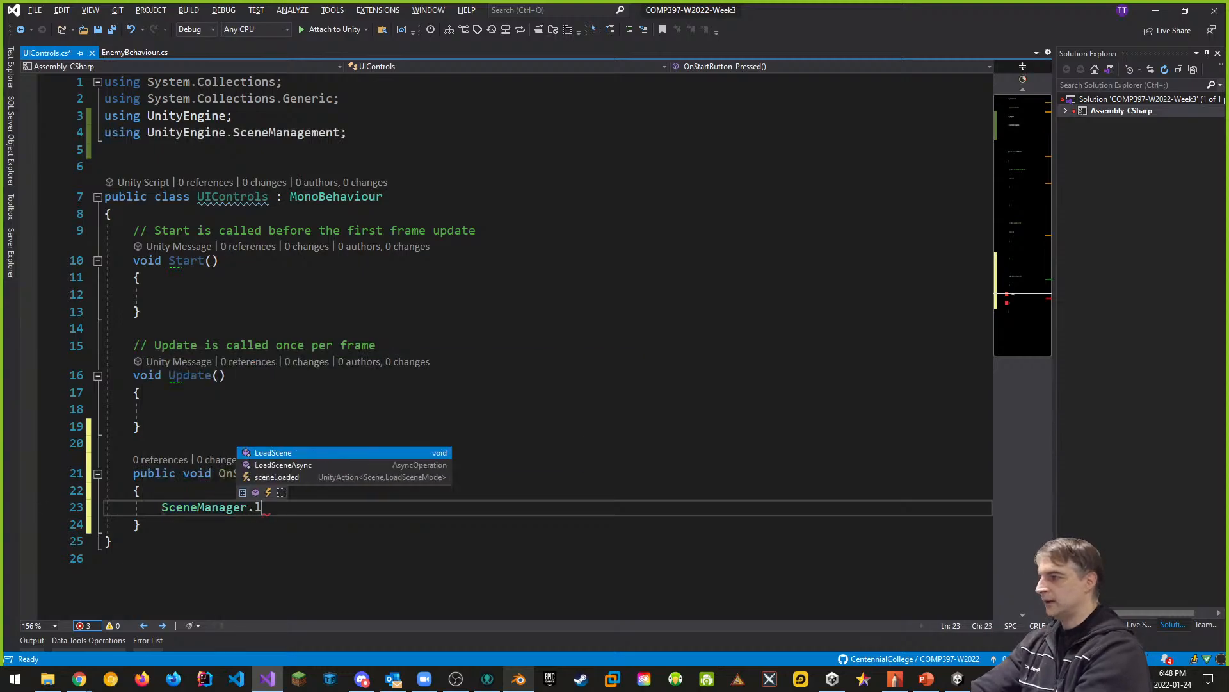
{"action": "type", "text": "oad("}
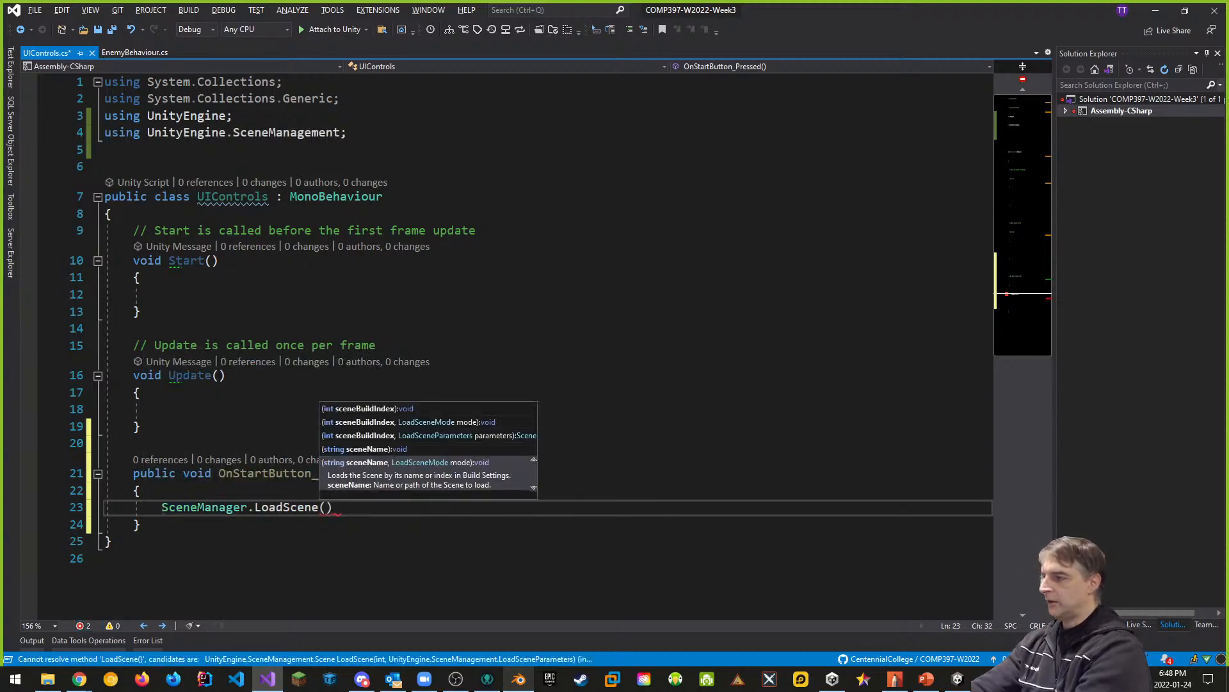
{"action": "type", "text": "\"Main\");"}
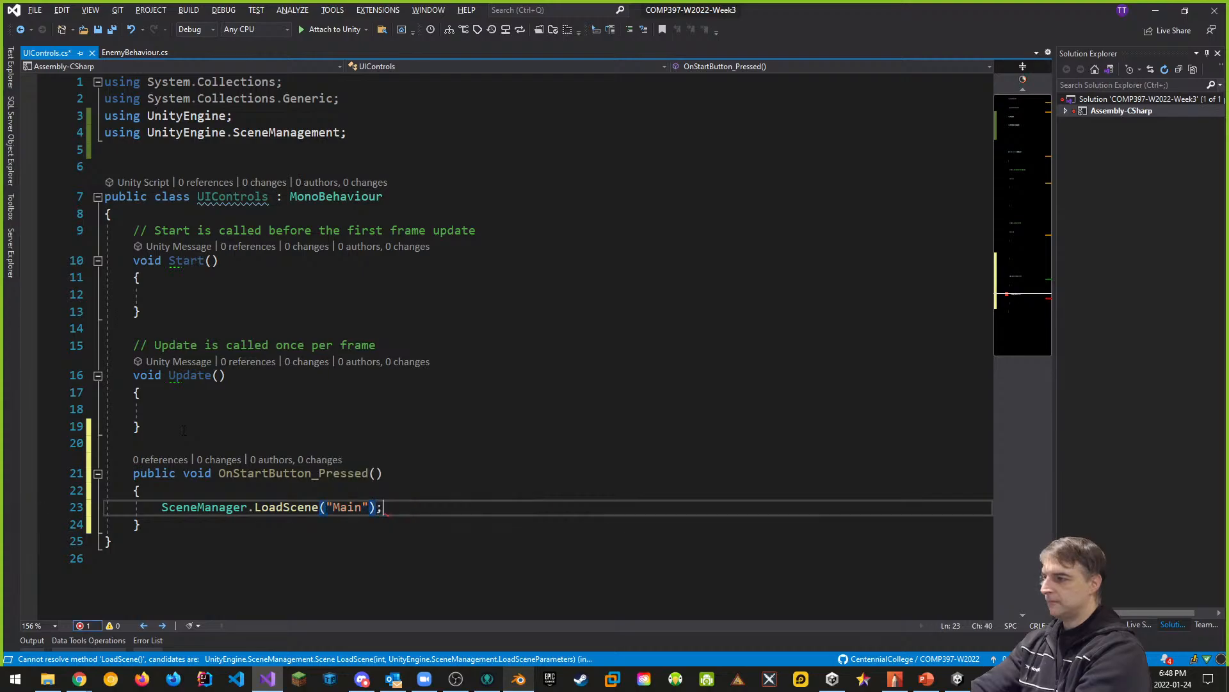
{"action": "key", "text": "ctrl+s"}
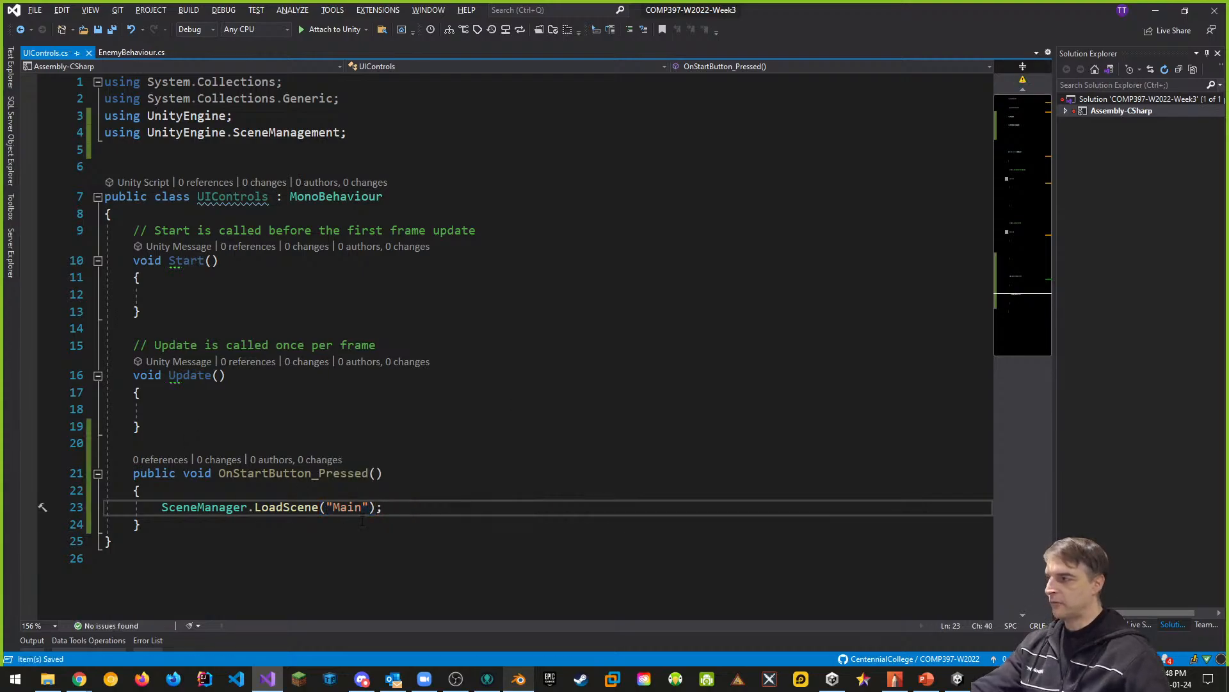
- Delete the Start and Update methods with their comments from the UIControls class and save the script
{"action": "left_click_drag", "start_coordinate": [133, 442], "coordinate": [89, 244]}
{"action": "key", "text": "Delete"}
{"action": "key", "text": "Delete"}
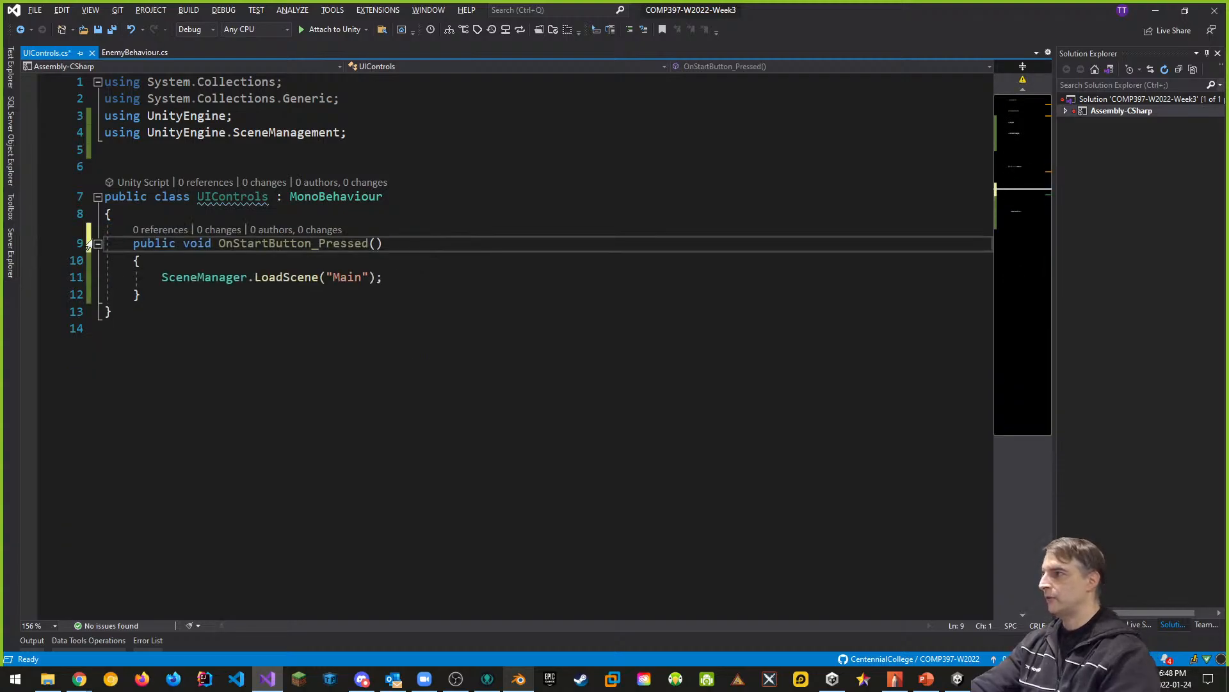
{"action": "left_click", "coordinate": [142, 294]}
{"action": "left_click", "coordinate": [434, 237]}
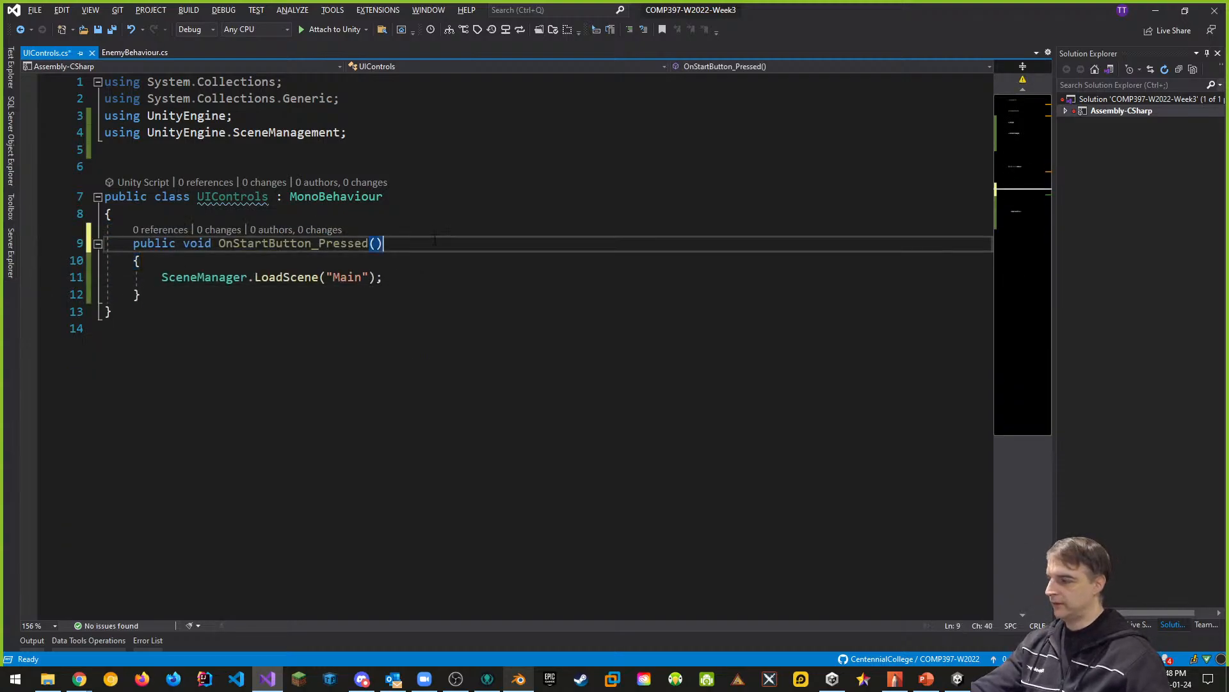
{"action": "key", "text": "ctrl+s"}
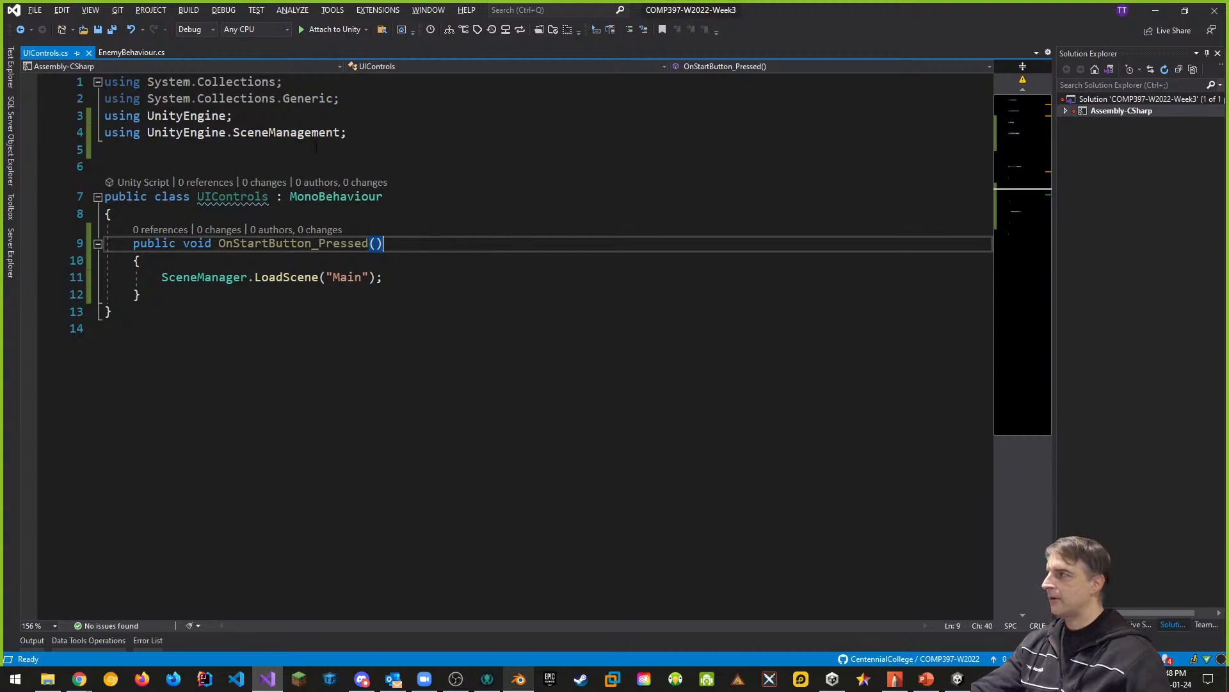
- Switch to Unity and add the open Start Scene to the Scenes In Build list of the build settings
{"action": "left_click", "coordinate": [956, 686]}
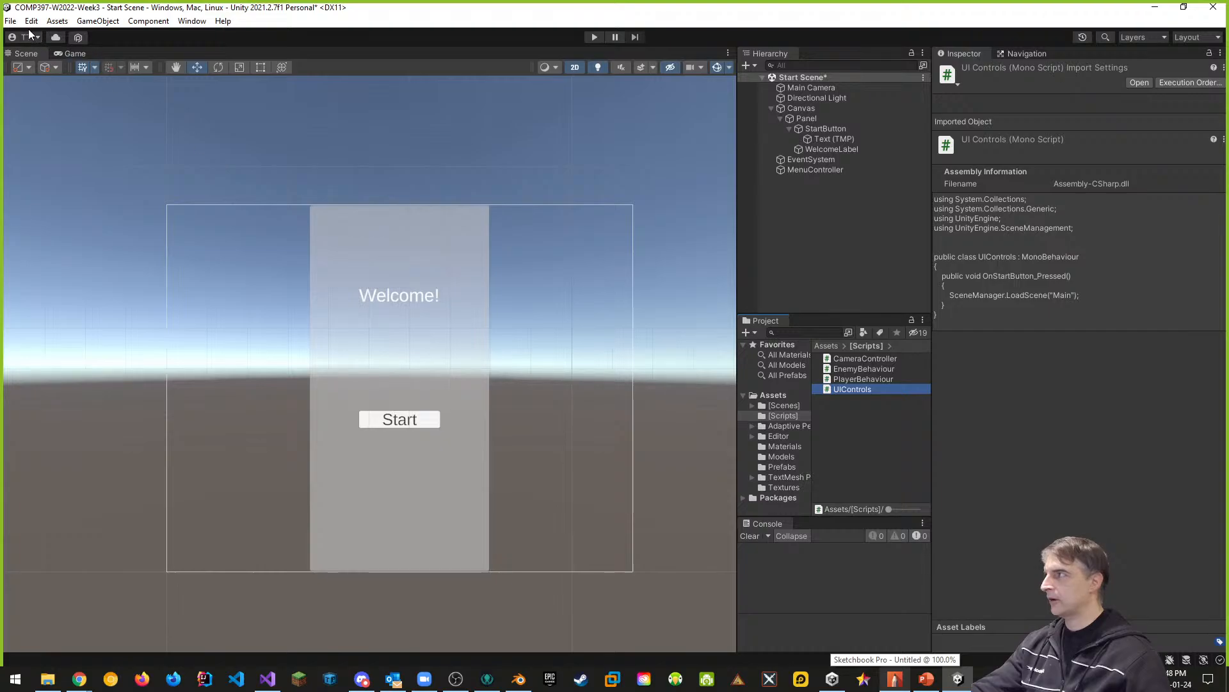
{"action": "left_click", "coordinate": [12, 21]}
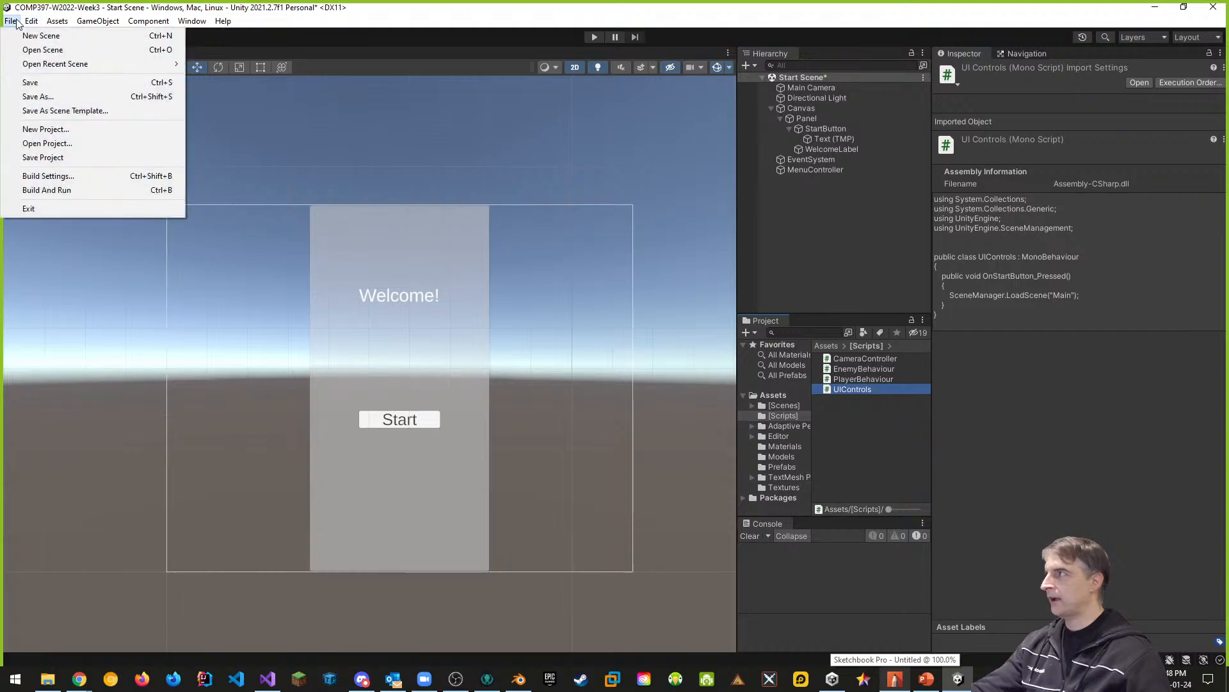
{"action": "left_click", "coordinate": [41, 176]}
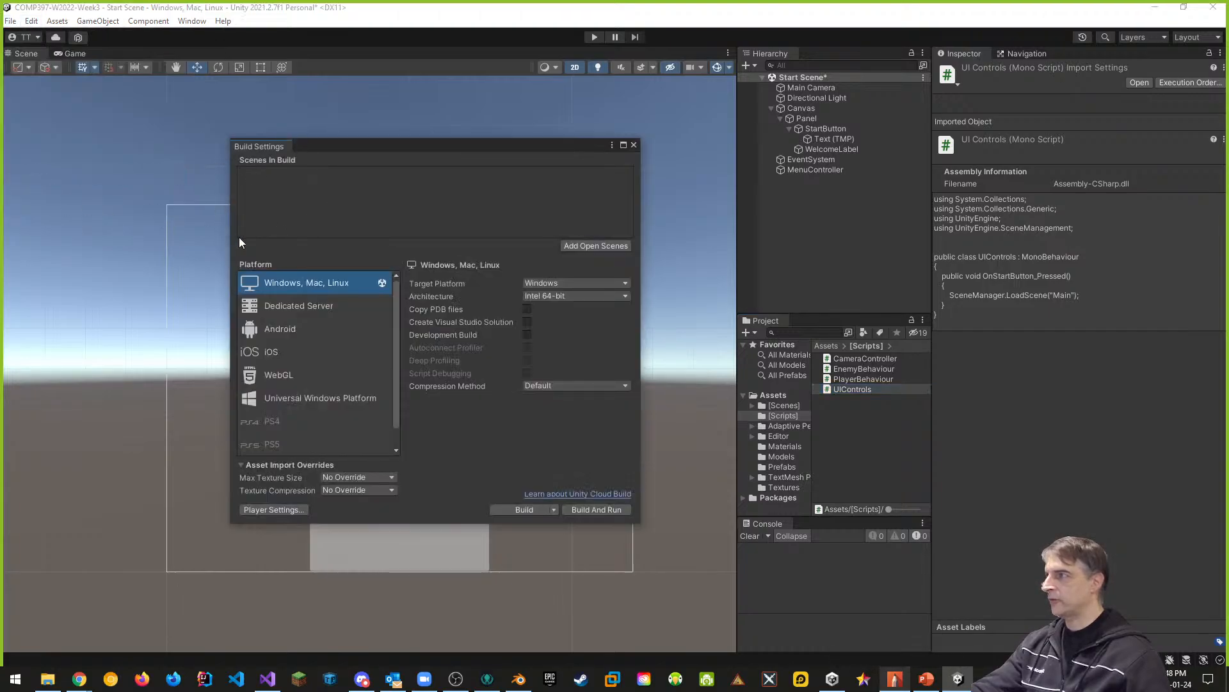
{"action": "left_click", "coordinate": [584, 247]}
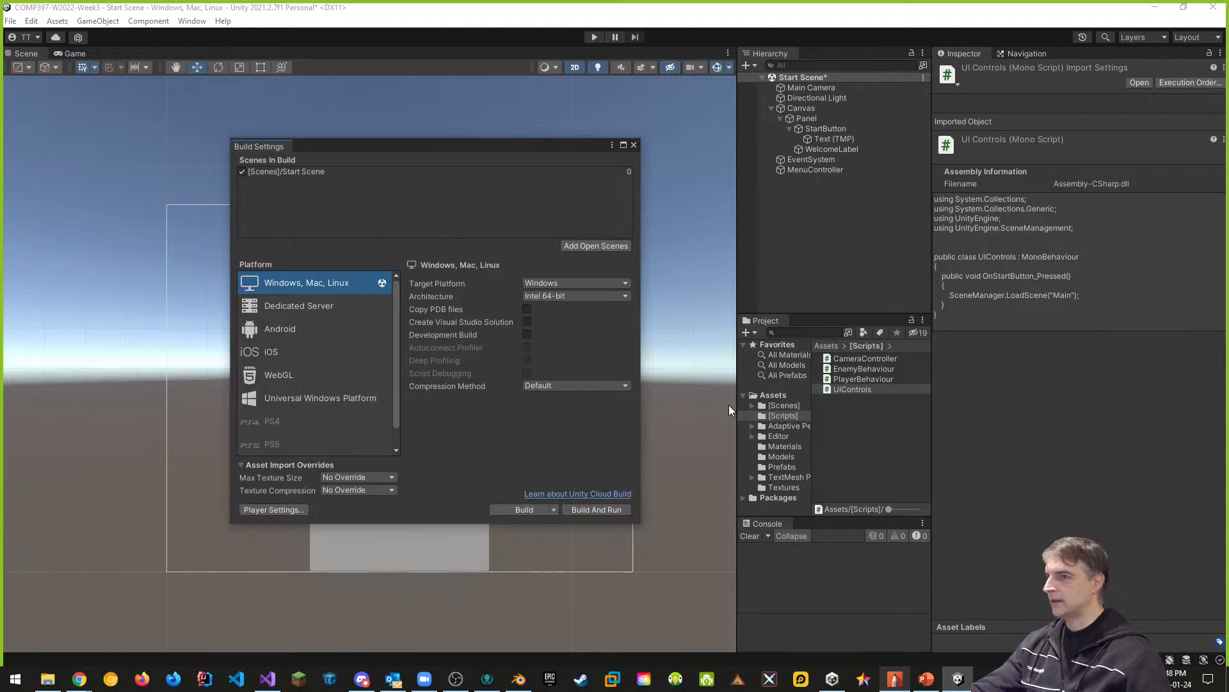
- Add the Main scene from the [Scenes] folder to the build list after Start Scene, save the scene, and close the build settings
{"action": "left_click", "coordinate": [783, 405]}
{"action": "left_click_drag", "start_coordinate": [843, 370], "coordinate": [385, 222]}
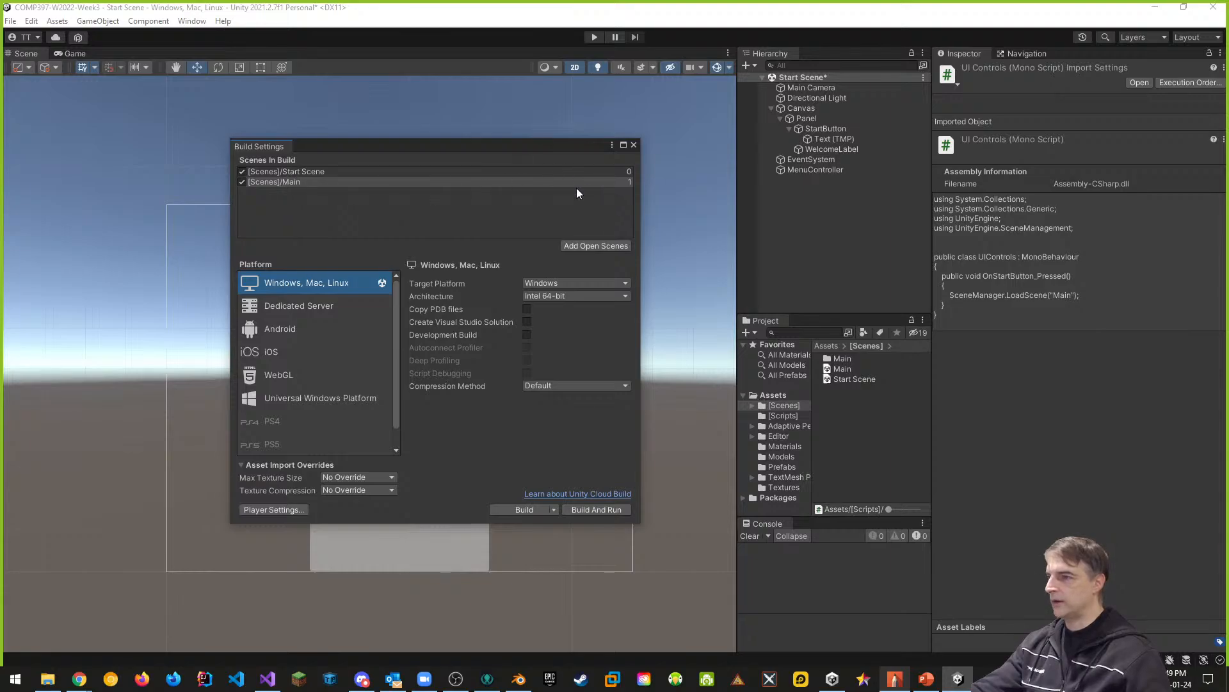
{"action": "key", "text": "ctrl+s"}
{"action": "left_click", "coordinate": [633, 145]}
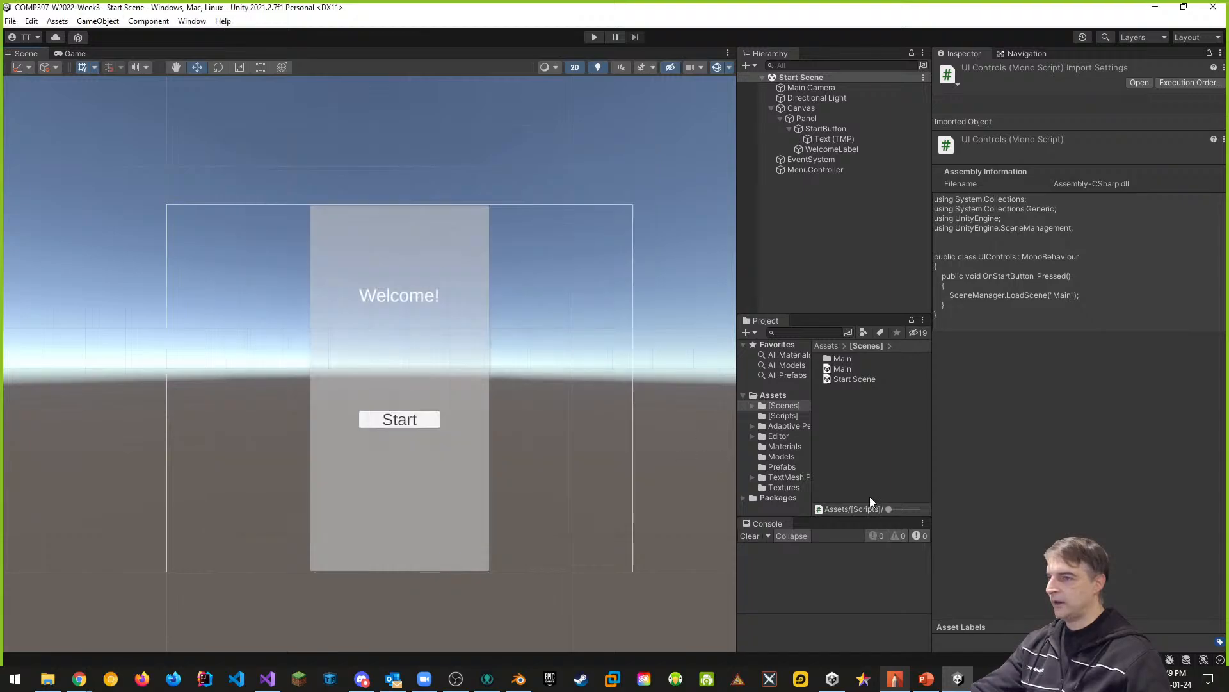
- Add an On Click entry to StartButton's Button component and assign MenuController as its object
{"action": "left_click", "coordinate": [268, 678]}
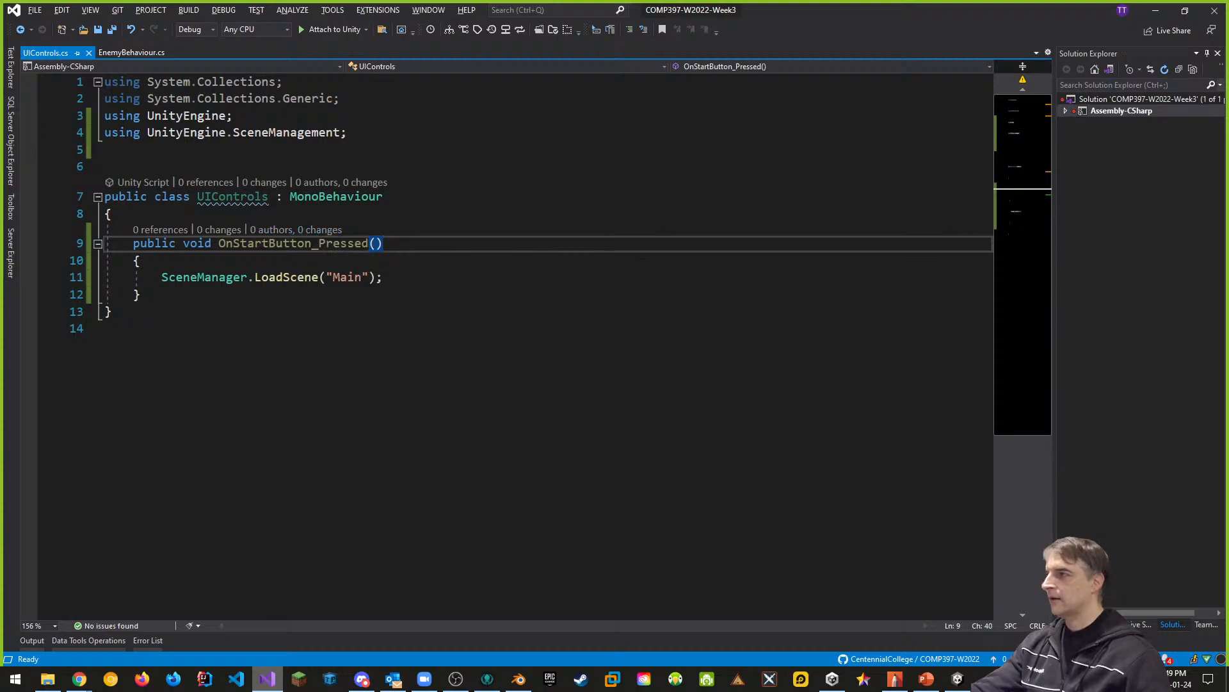
{"action": "key", "text": "alt+Tab"}
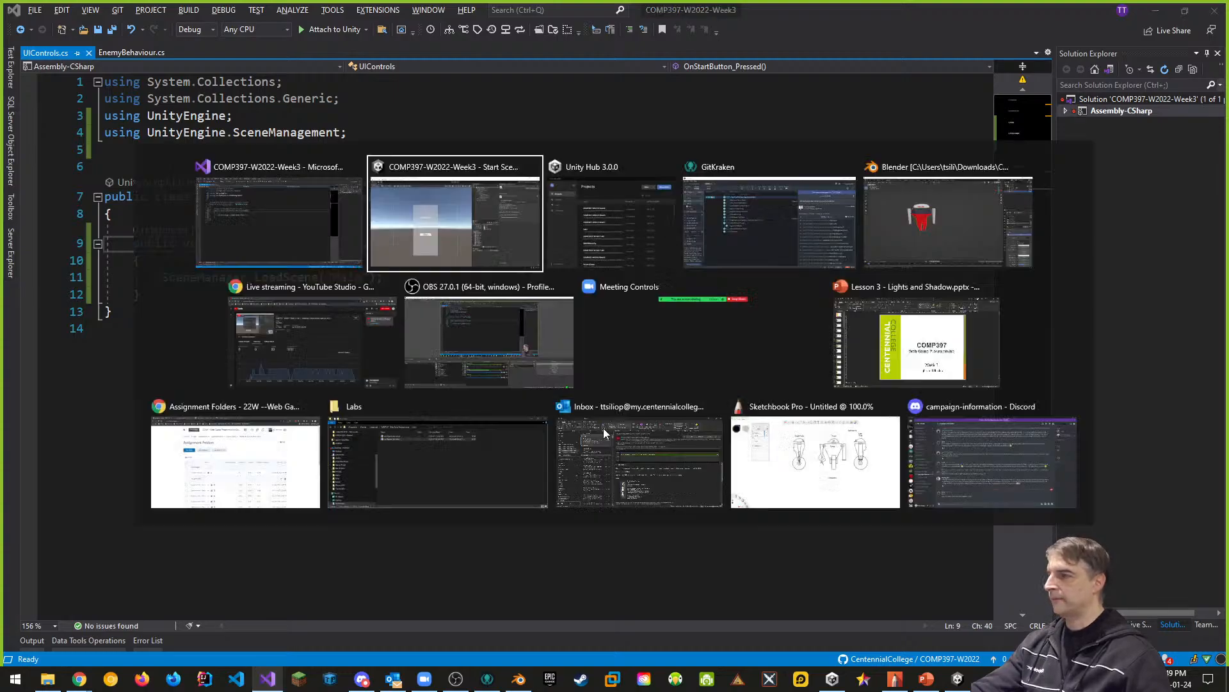
{"action": "left_click", "coordinate": [827, 128]}
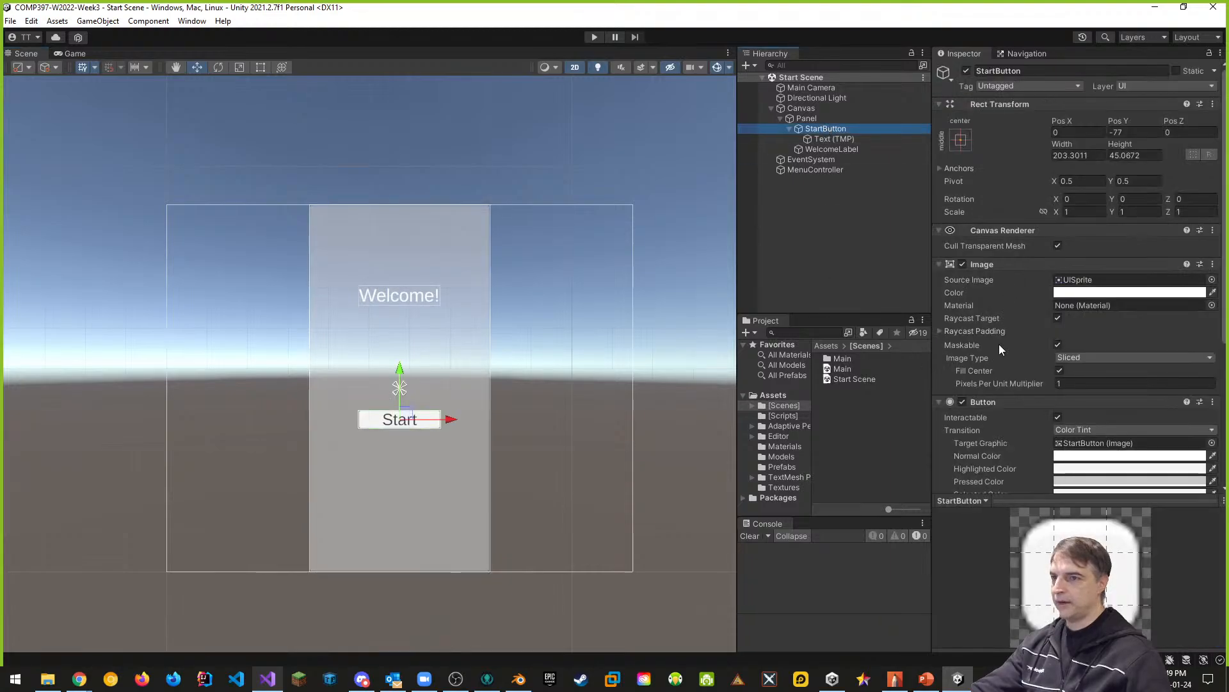
{"action": "scroll", "coordinate": [1000, 348], "scroll_direction": "down", "scroll_amount": 3}
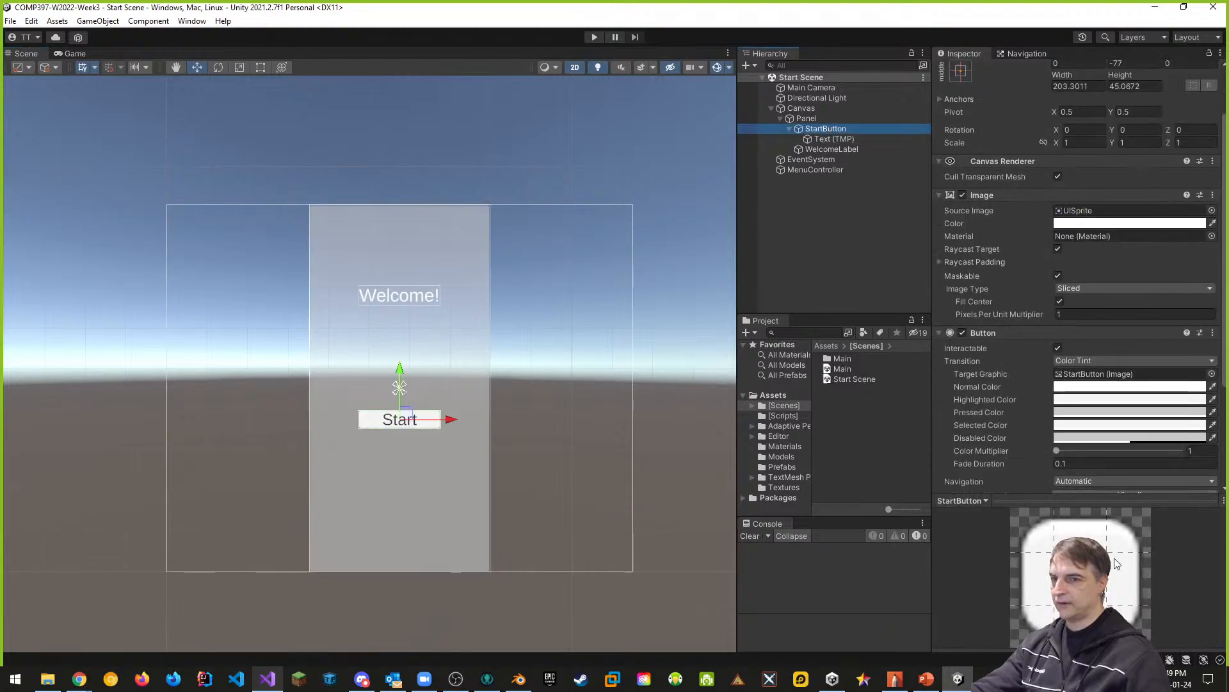
{"action": "left_click", "coordinate": [1111, 500]}
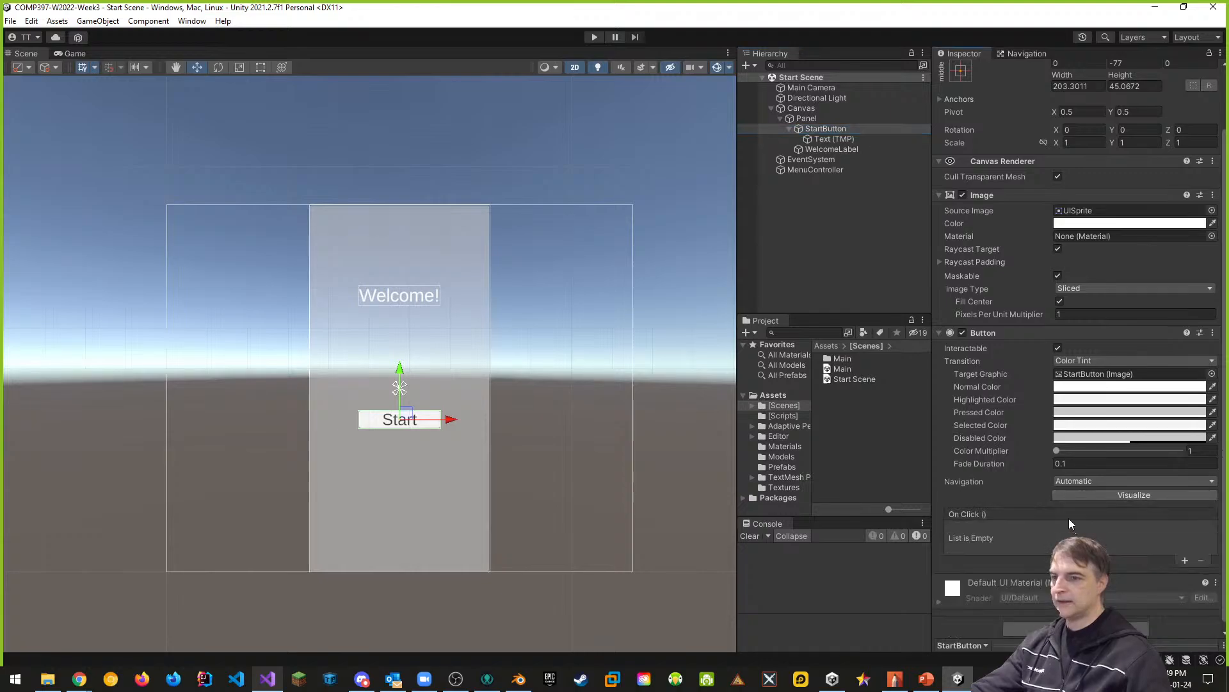
{"action": "scroll", "coordinate": [1063, 520], "scroll_direction": "down", "scroll_amount": 1}
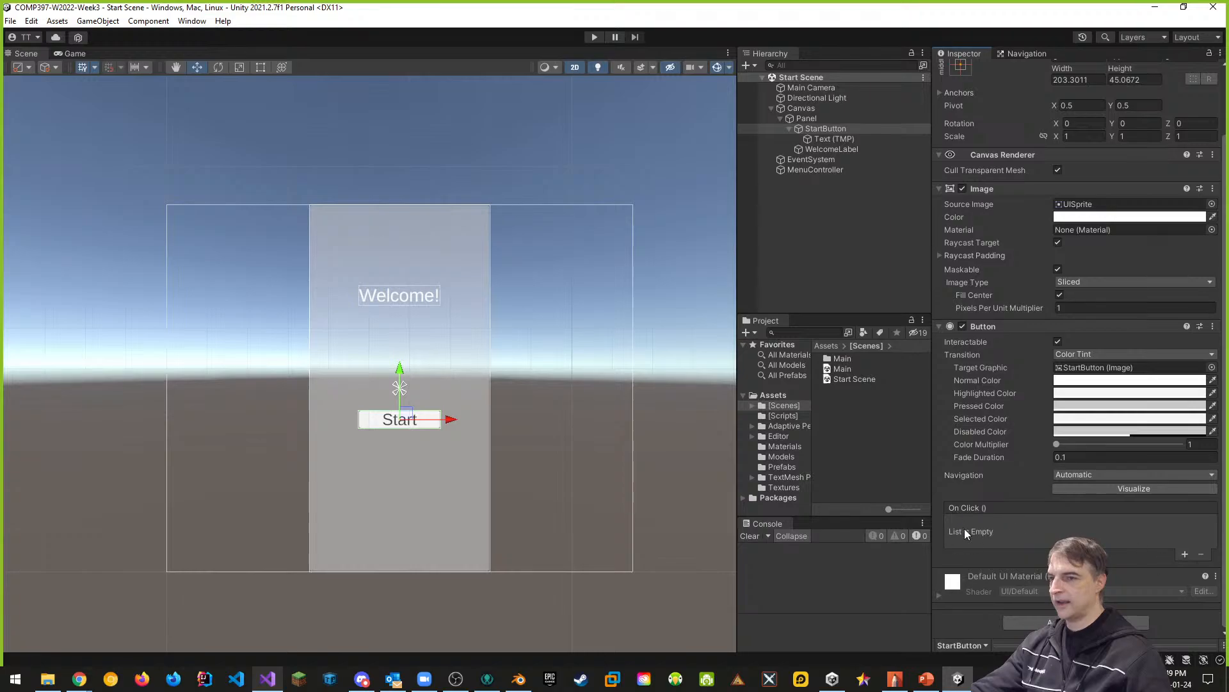
{"action": "left_click", "coordinate": [1185, 553]}
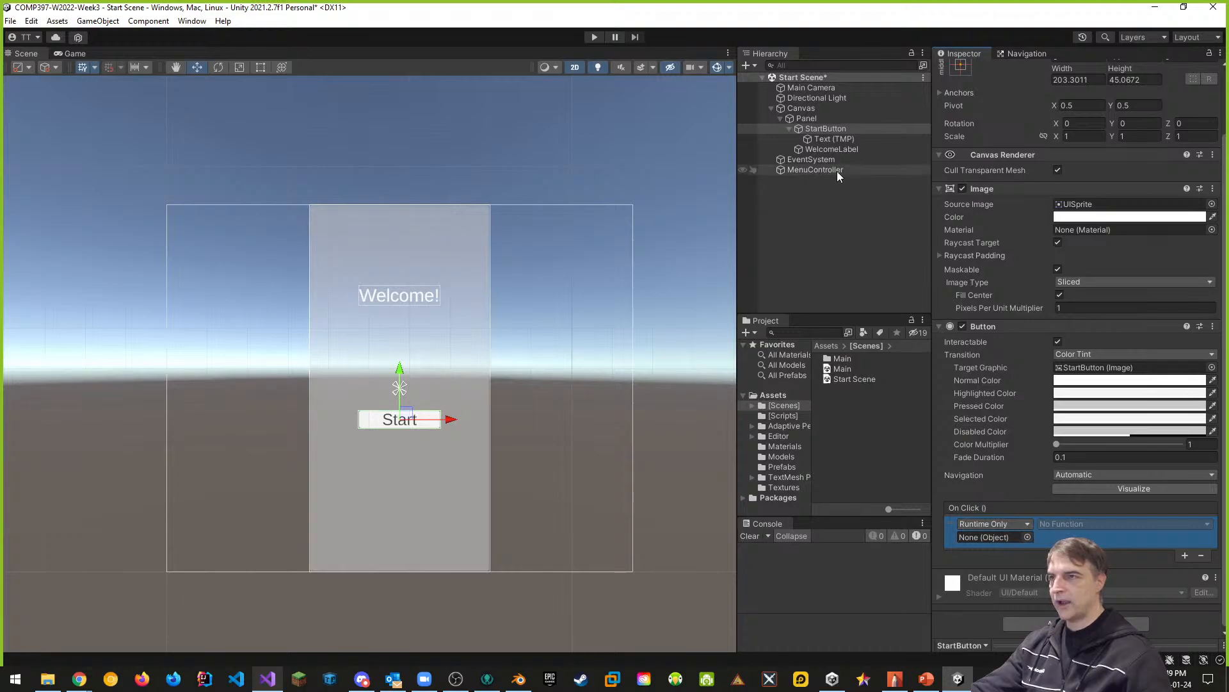
{"action": "left_click_drag", "start_coordinate": [822, 171], "coordinate": [986, 537]}
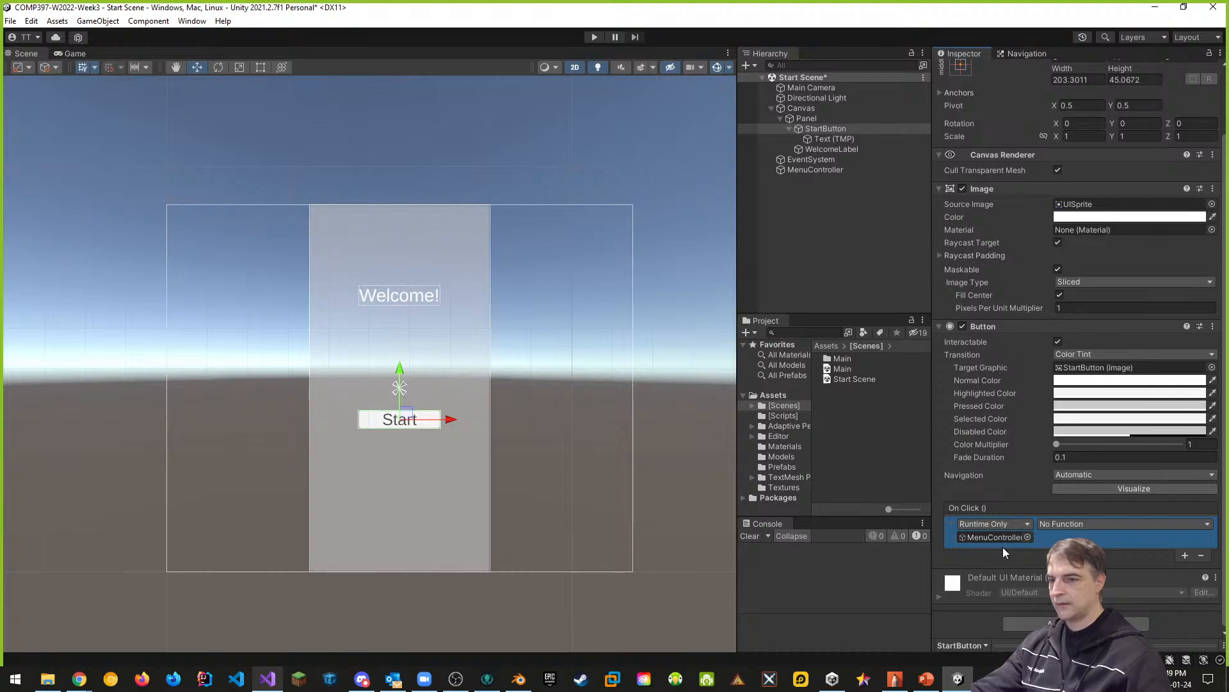
- Set the function of StartButton's On Click entry to UIControls.OnStartButton_Pressed
{"action": "left_click", "coordinate": [1064, 524]}
{"action": "mouse_move", "coordinate": [1114, 585]}
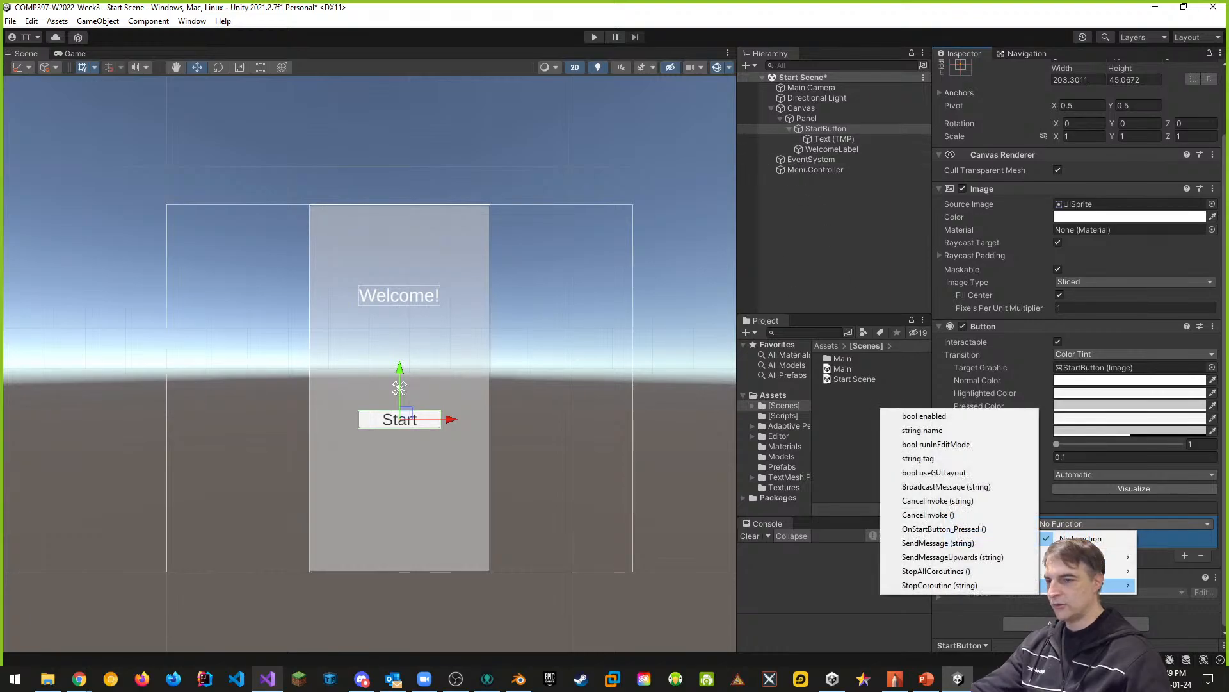
{"action": "left_click", "coordinate": [954, 529]}
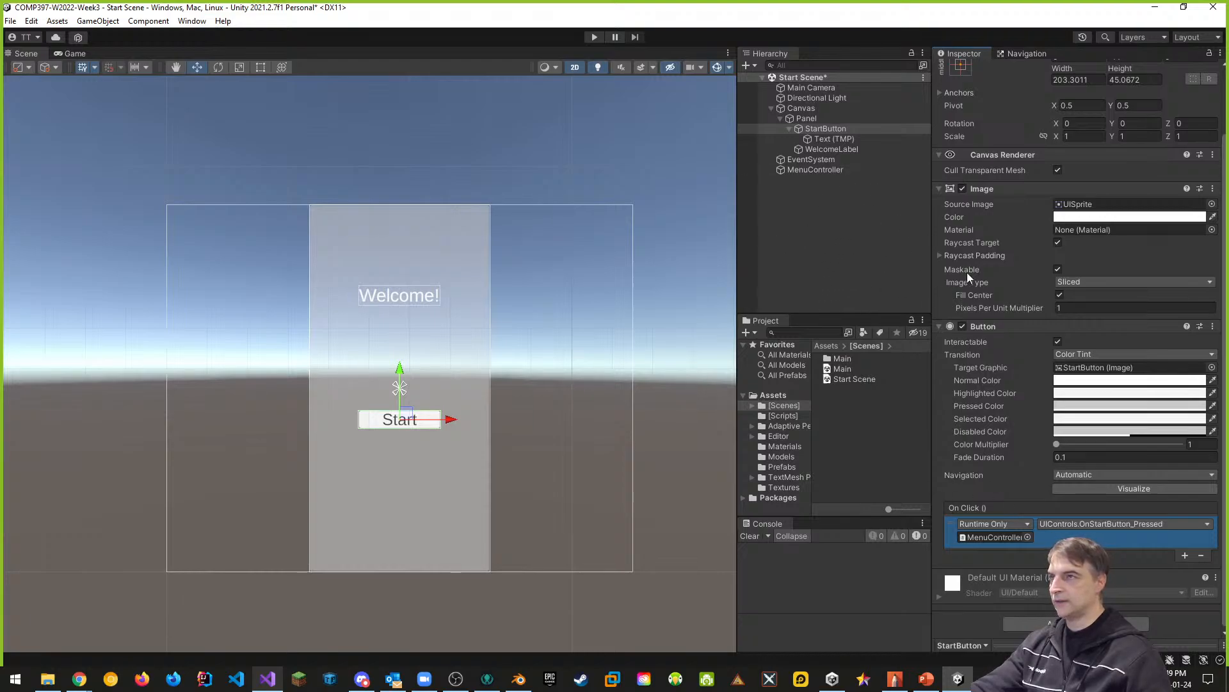
- Save the Start Scene, run it in play mode, and load the Main scene with the Start button
{"action": "key", "text": "ctrl+s"}
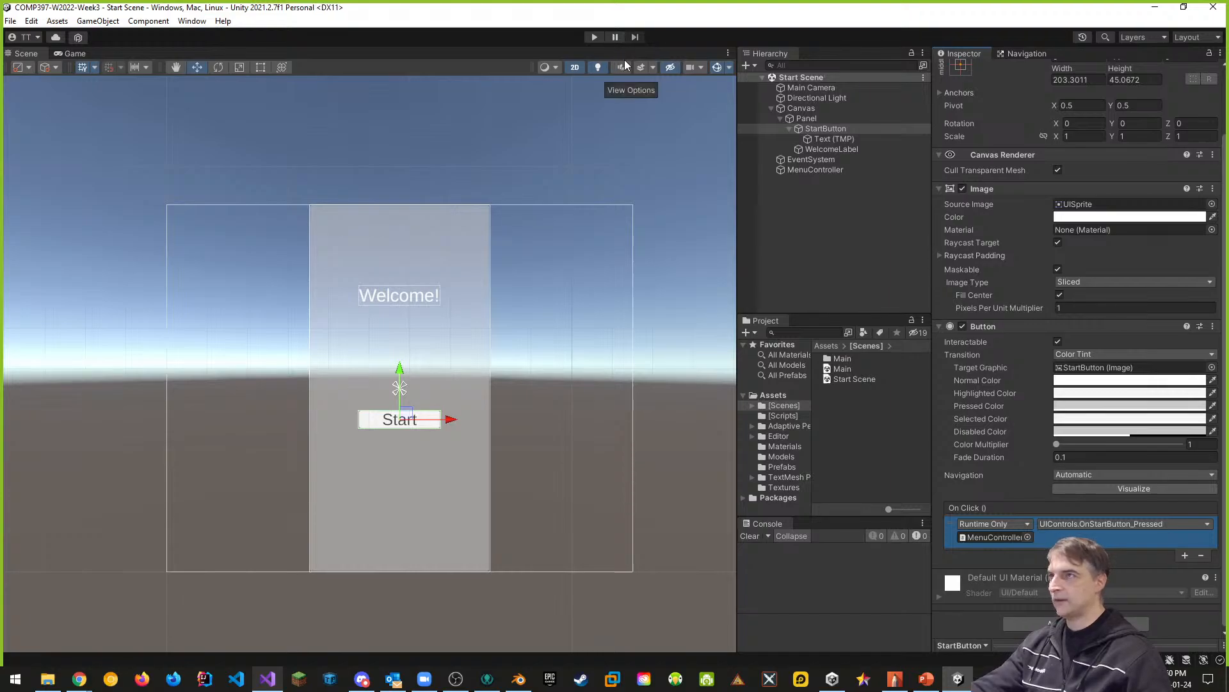
{"action": "left_click", "coordinate": [595, 37]}
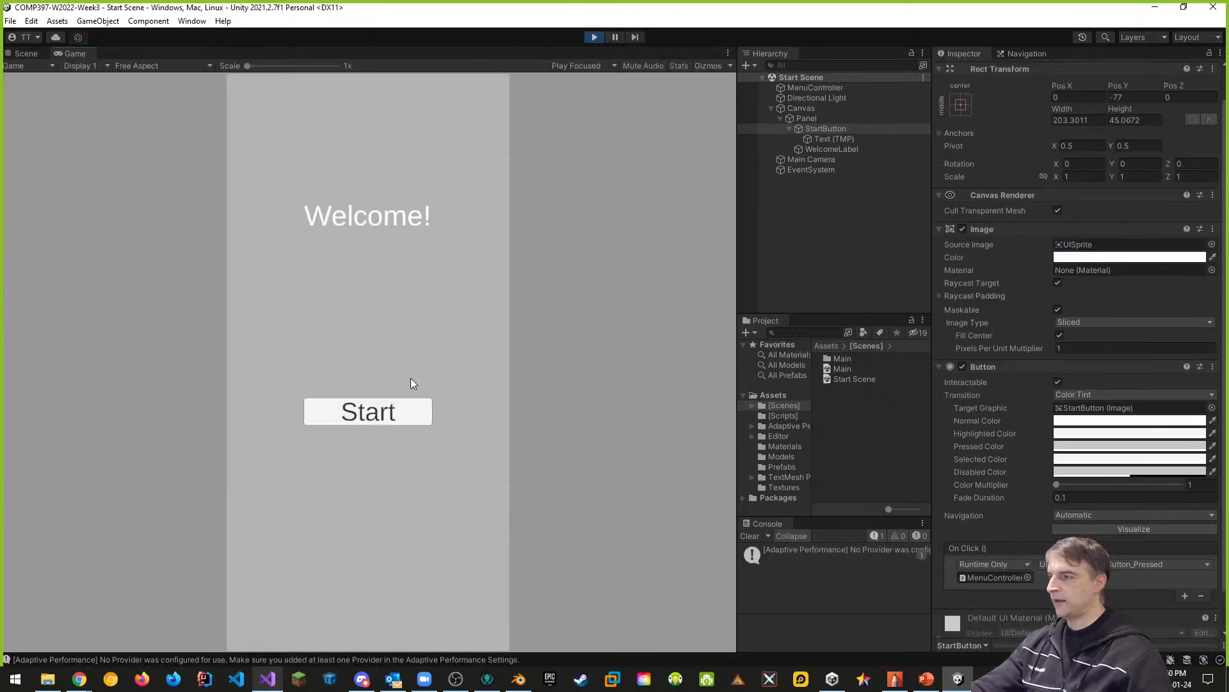
{"action": "left_click", "coordinate": [397, 412]}
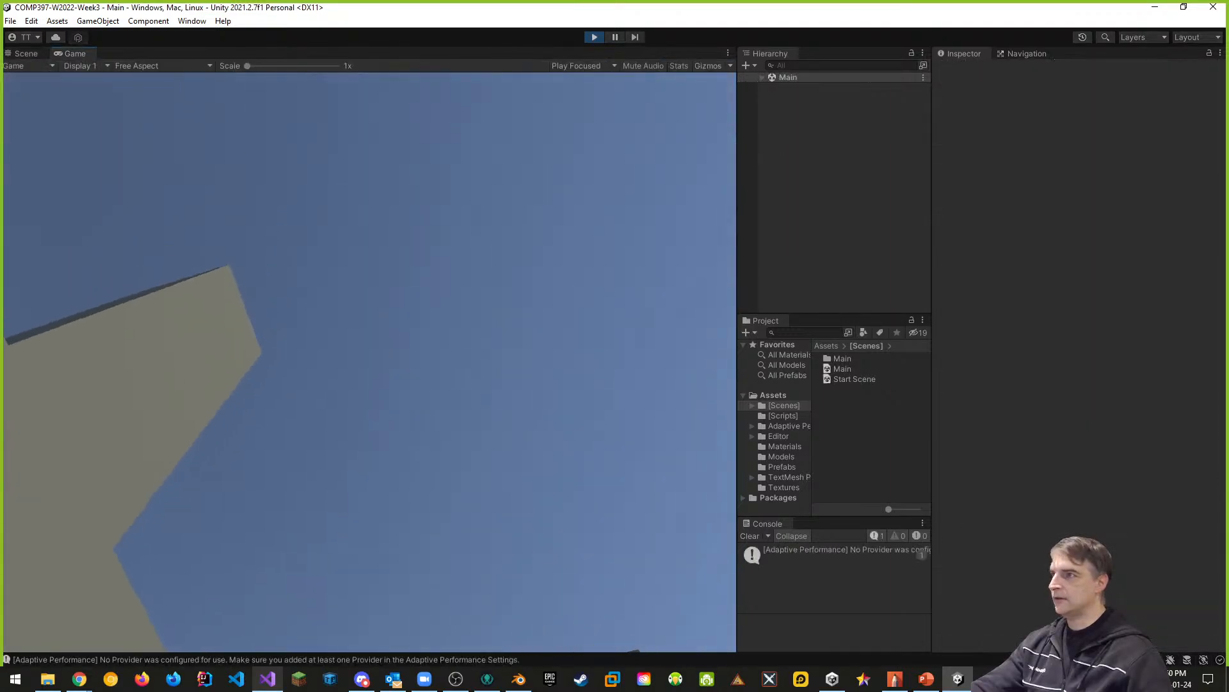
- Walk the player through the maze in the running Main scene to test the Robots' chase
{"action": "key", "text": "w"}
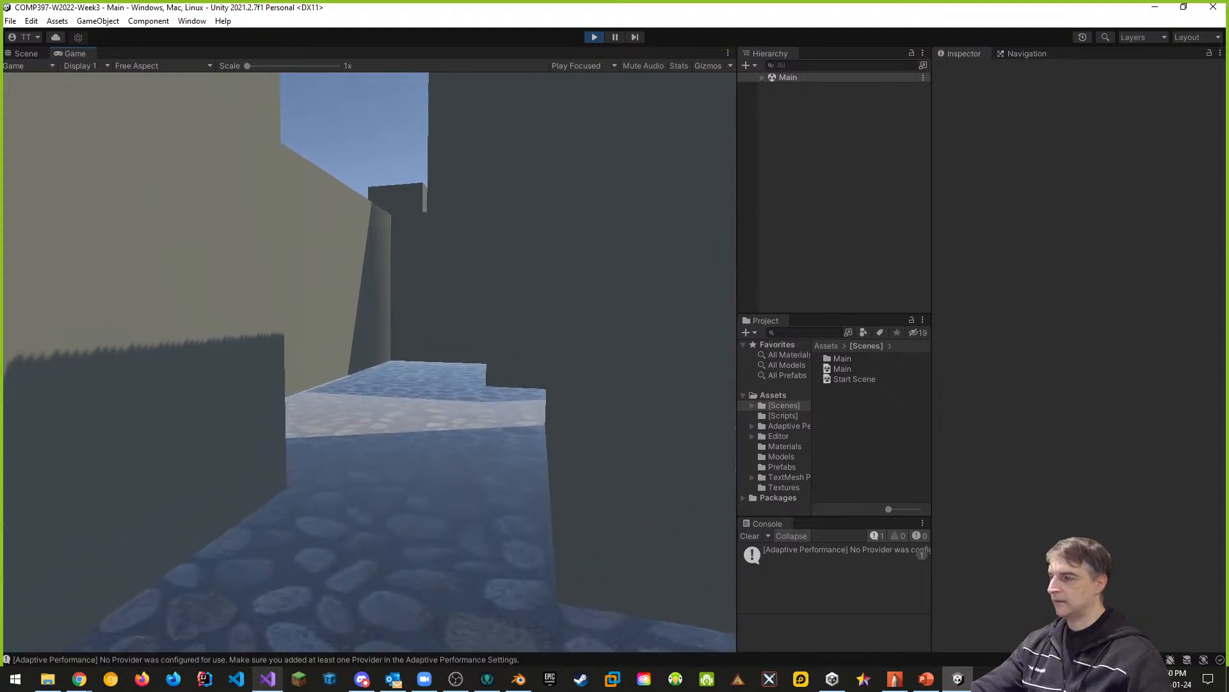
{"action": "key", "text": "w"}
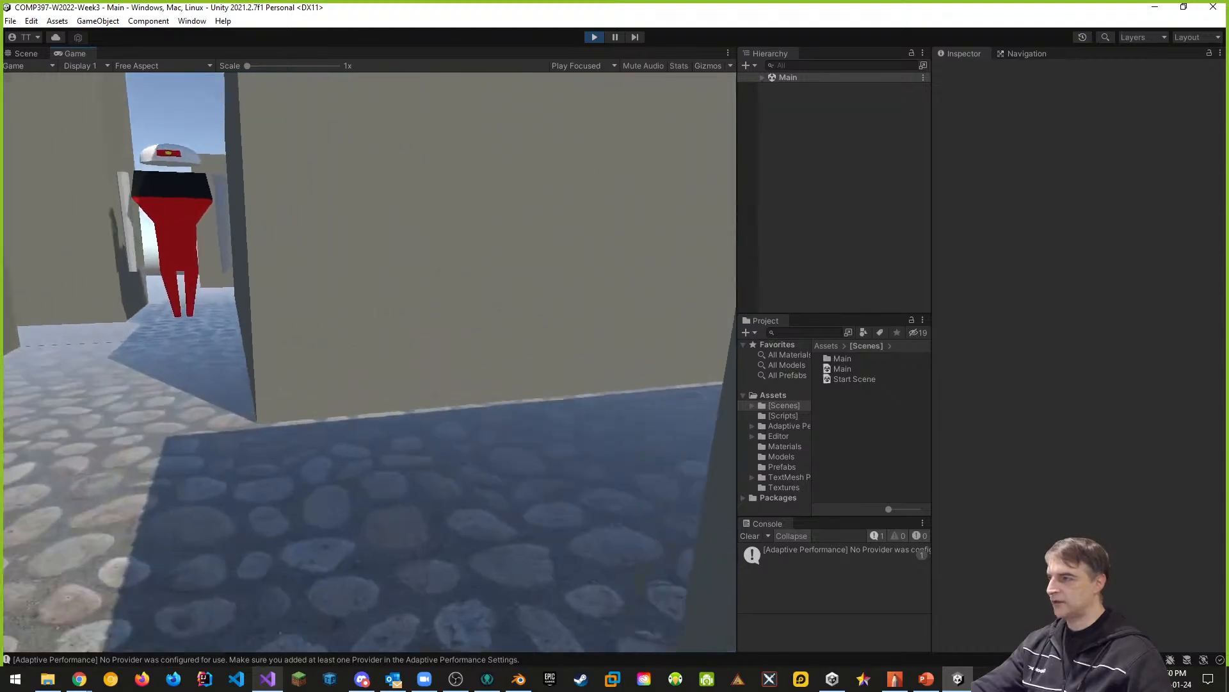
{"action": "key", "text": "w"}
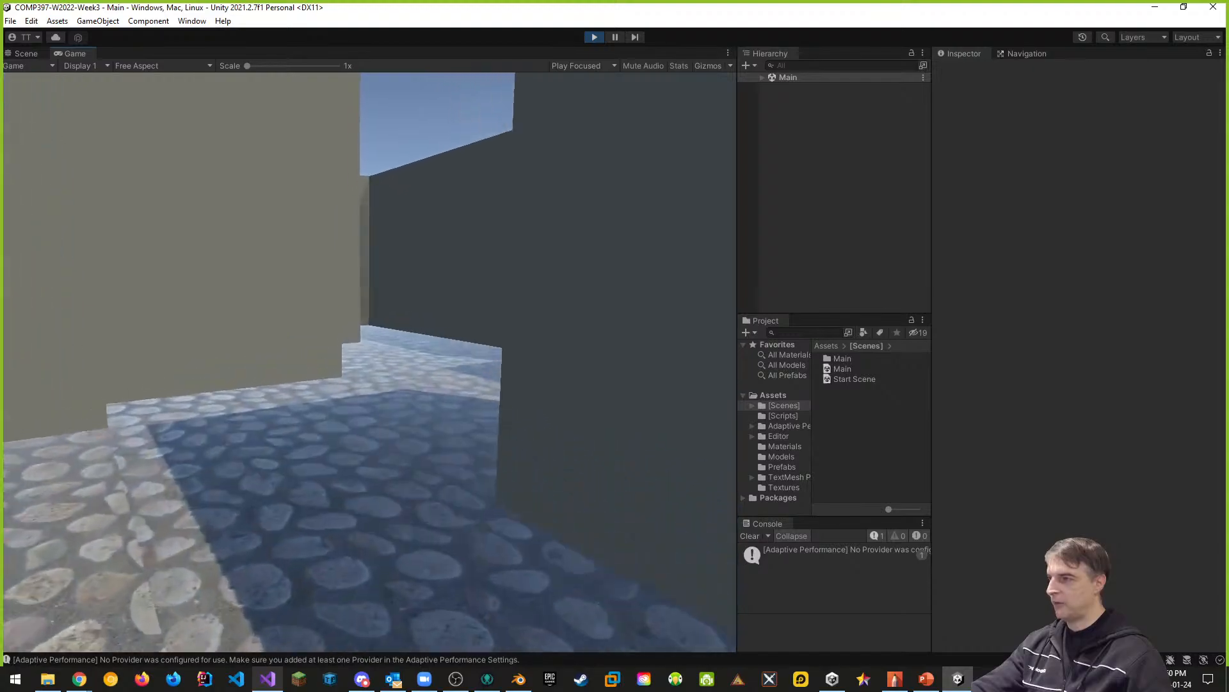
{"action": "key", "text": "w"}
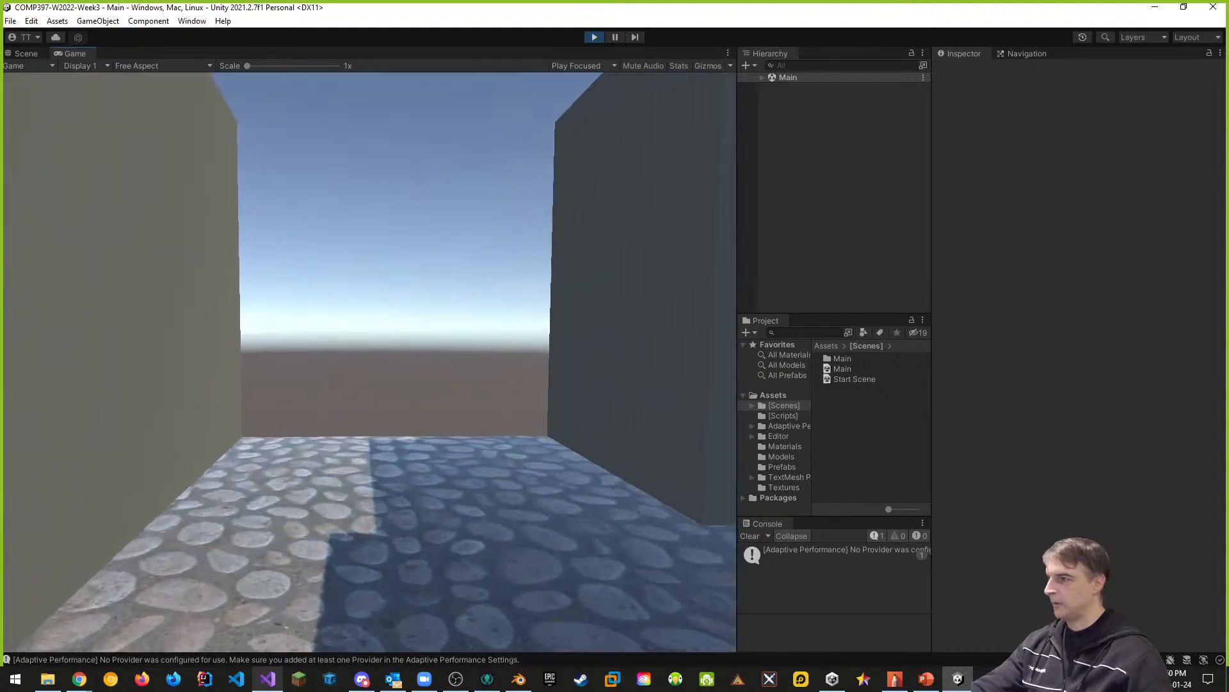
{"action": "key", "text": "w"}
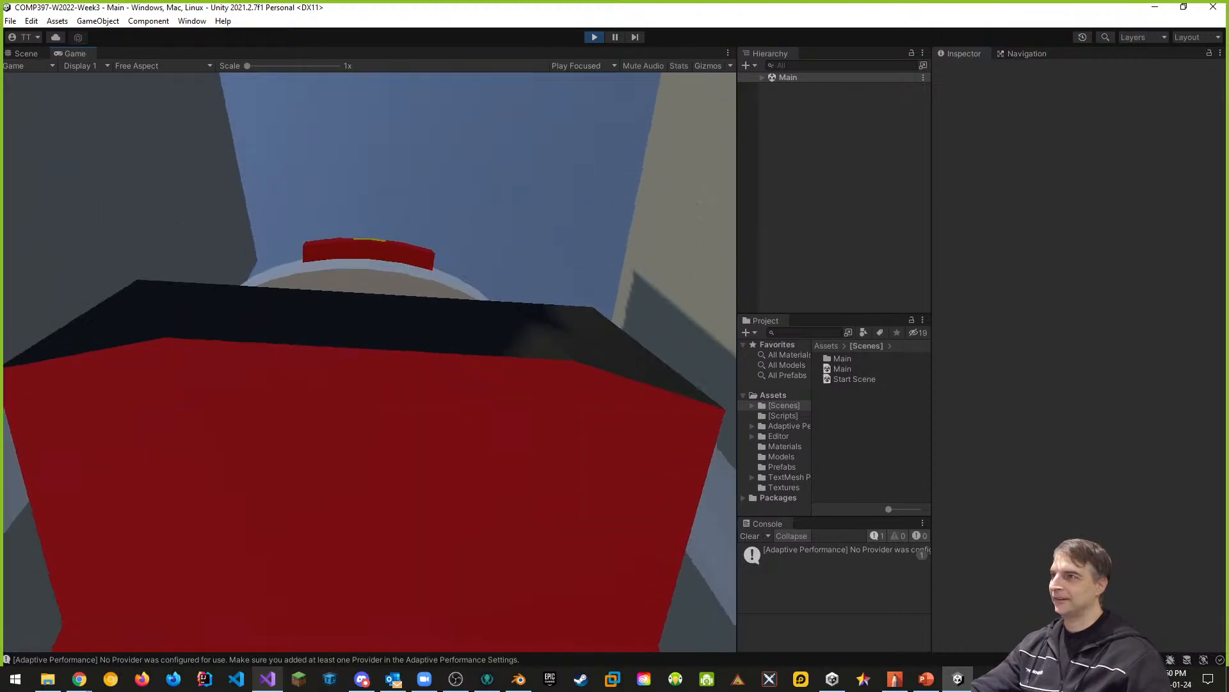
- Exit play mode and save the project
{"action": "key", "text": "Escape"}
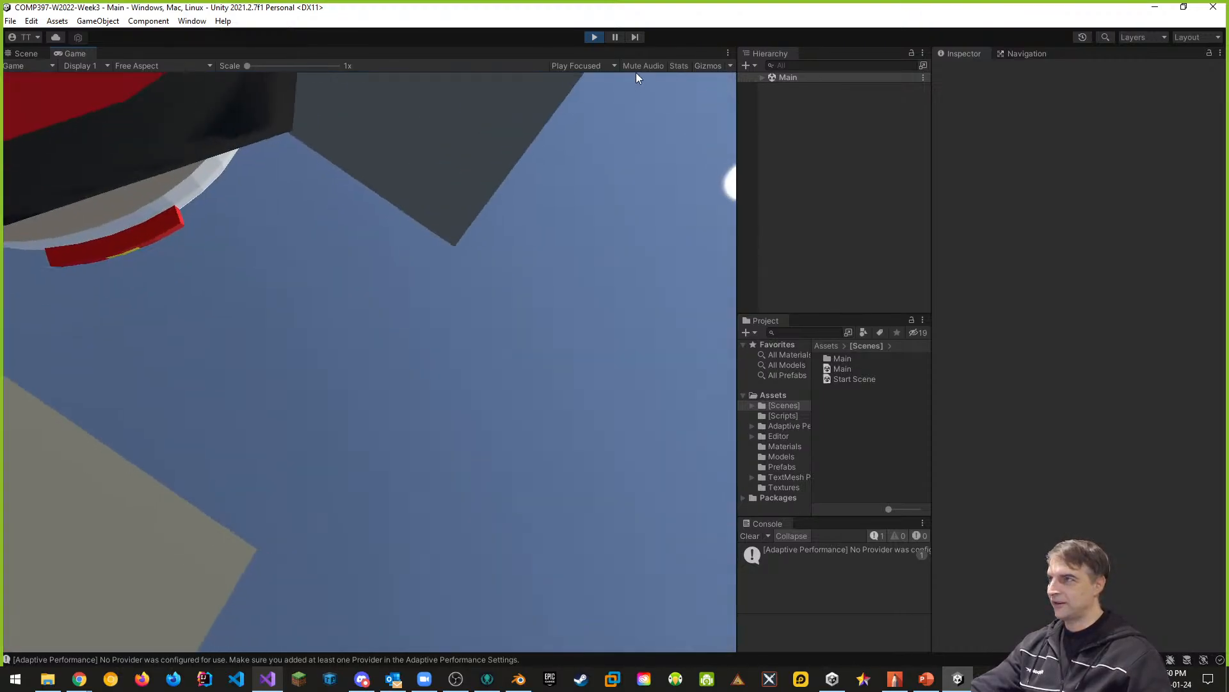
{"action": "left_click", "coordinate": [594, 37]}
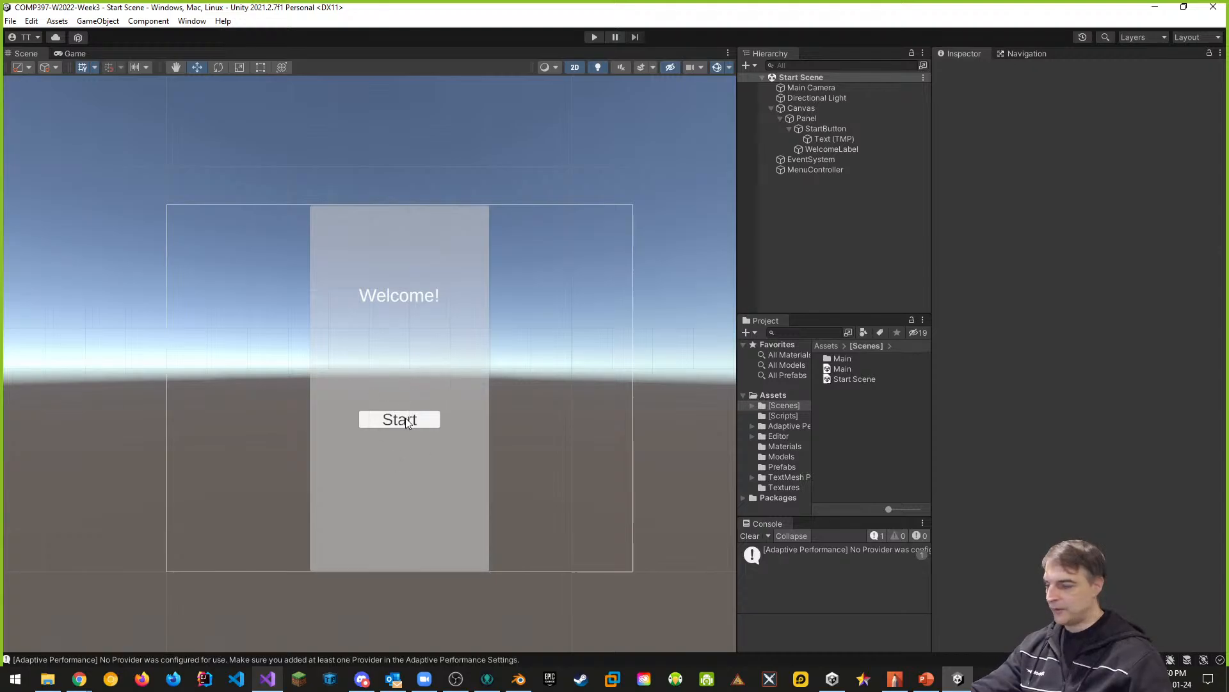
{"action": "left_click", "coordinate": [10, 21]}
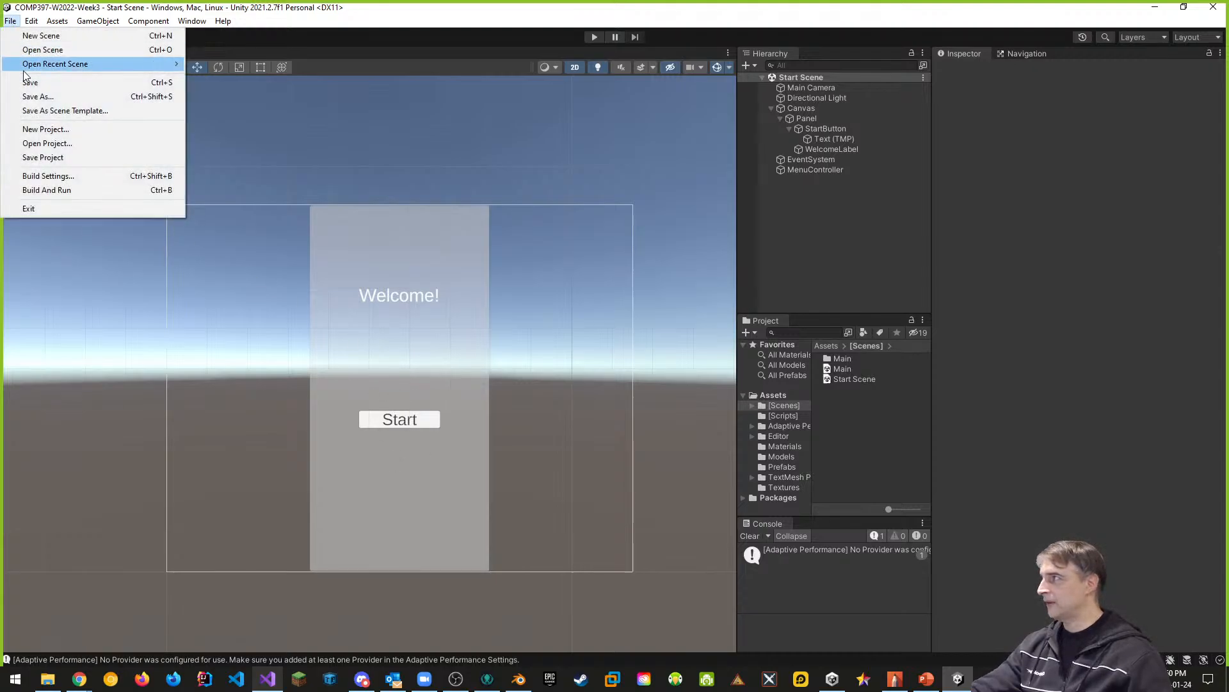
{"action": "left_click", "coordinate": [45, 158]}
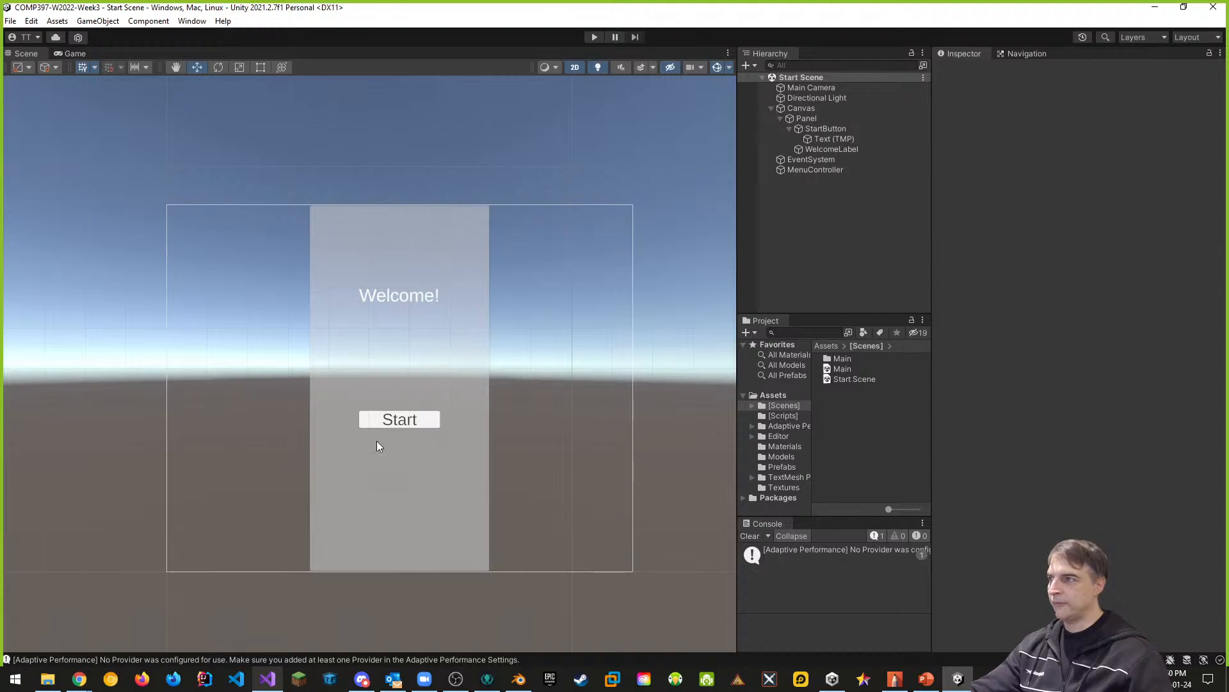
- Review the Canvas hierarchy, select StartButton with its children collapsed, and widen the Hierarchy and Project areas
{"action": "left_click", "coordinate": [781, 118]}
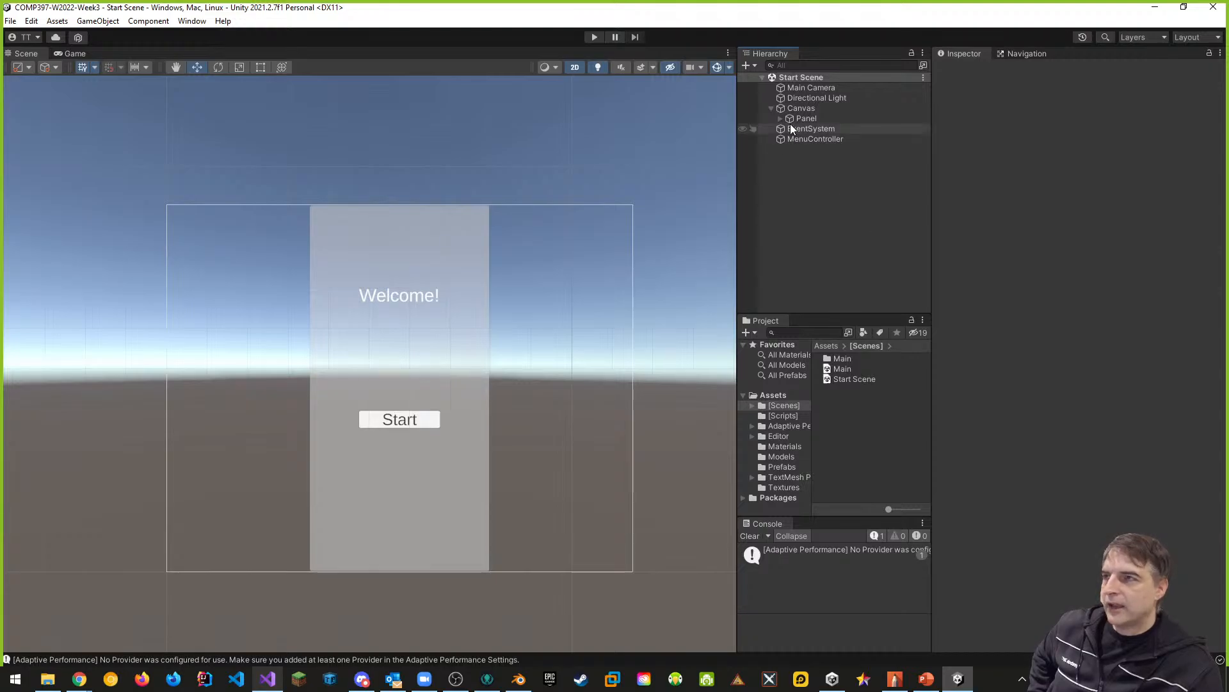
{"action": "left_click", "coordinate": [801, 107]}
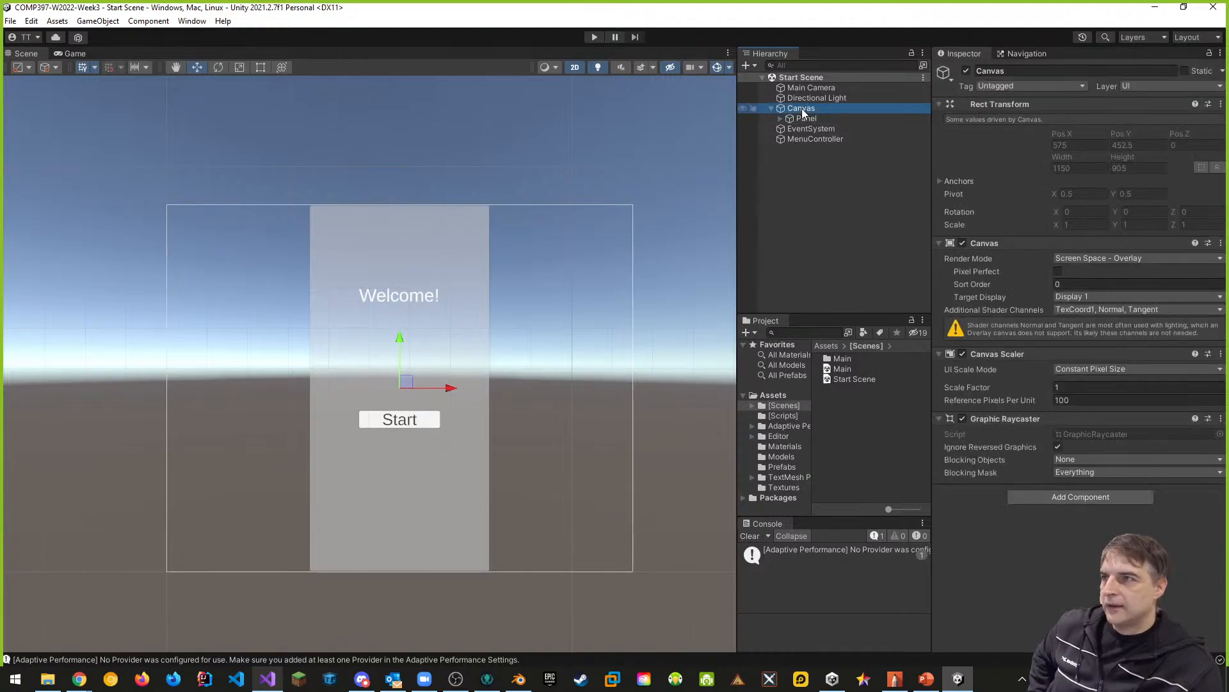
{"action": "left_click", "coordinate": [780, 118]}
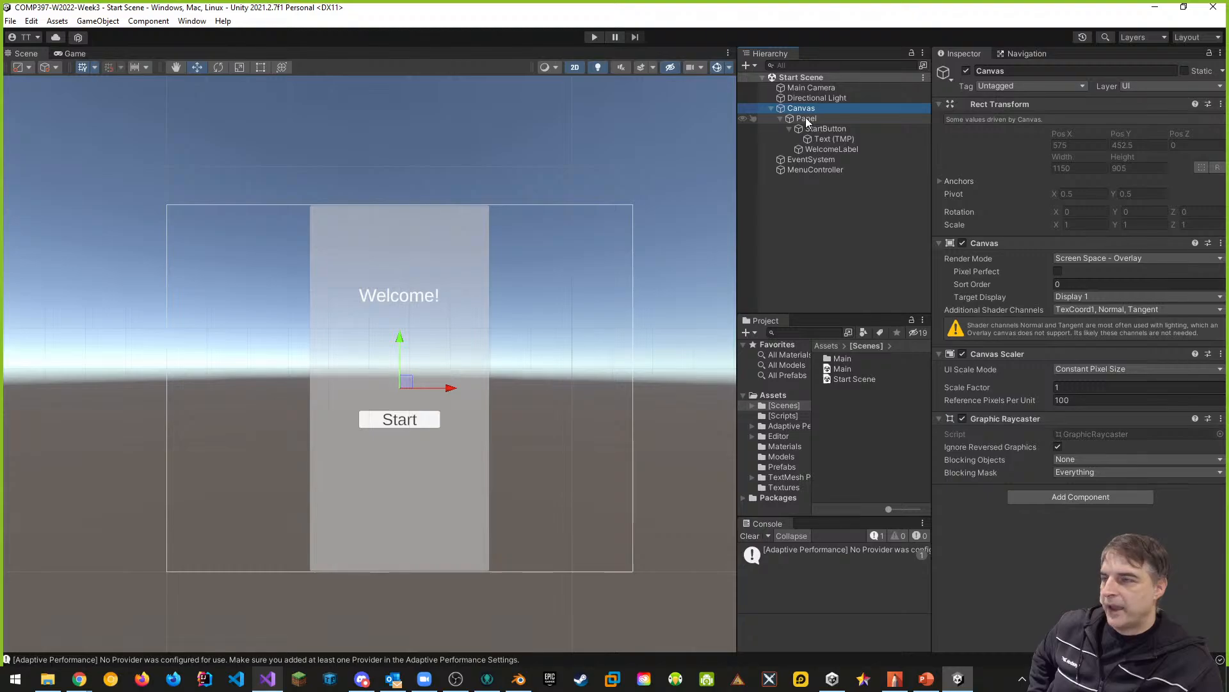
{"action": "left_click", "coordinate": [789, 128]}
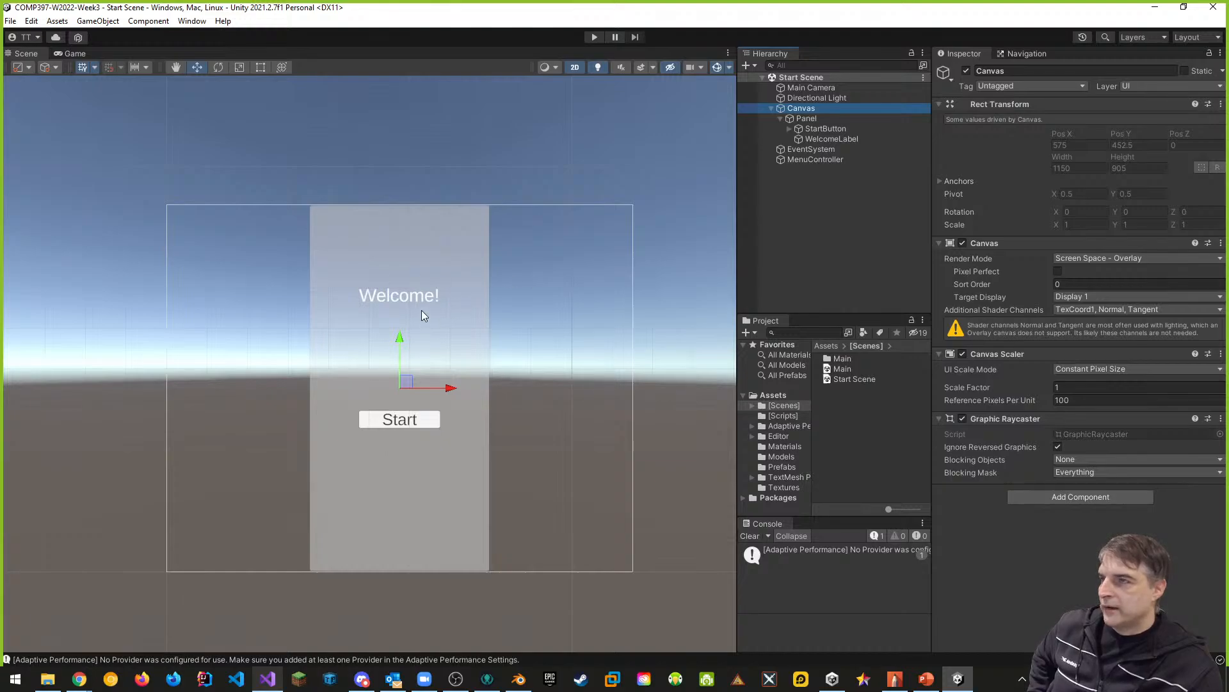
{"action": "left_click", "coordinate": [824, 129]}
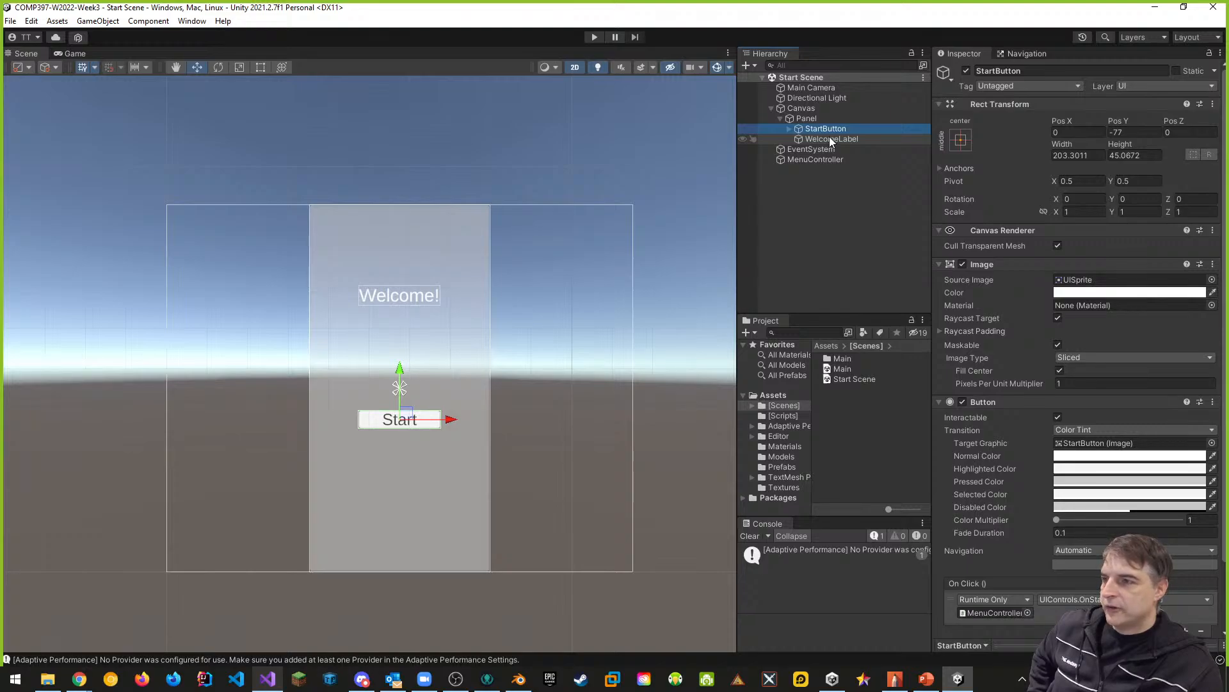
{"action": "left_click_drag", "start_coordinate": [735, 444], "coordinate": [648, 448]}
{"action": "left_click_drag", "start_coordinate": [724, 460], "coordinate": [805, 464]}
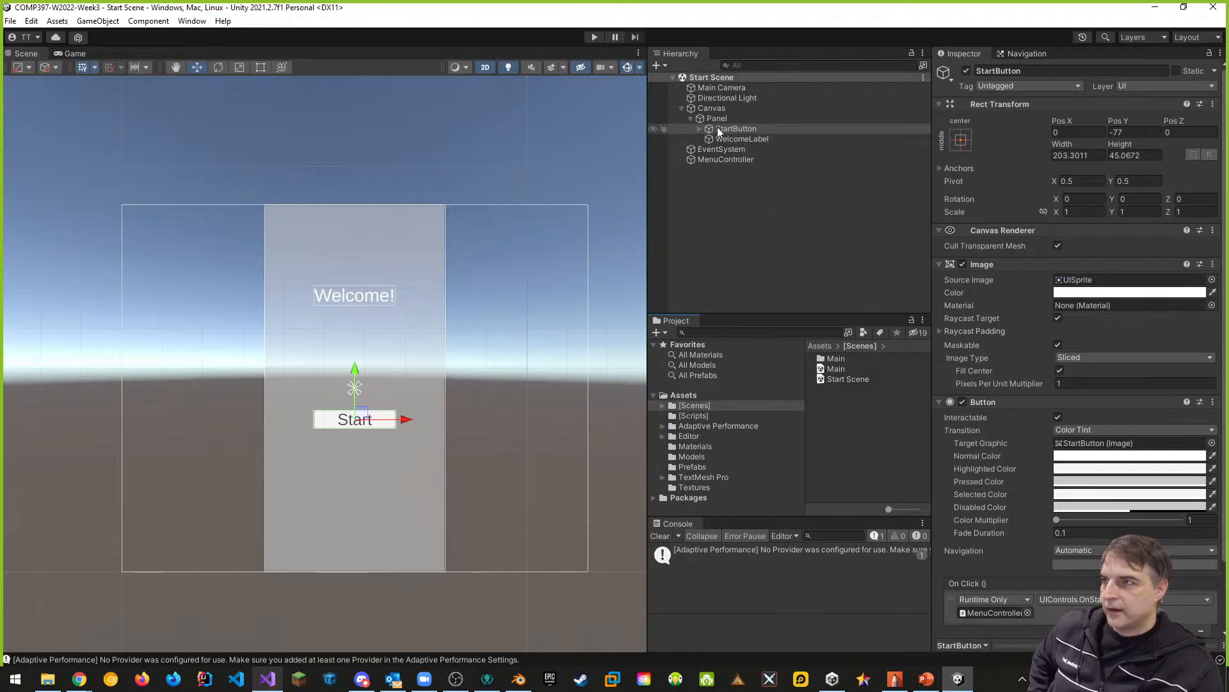
- Remove the existing On Click entry from StartButton's Button component and add a new empty entry
{"action": "scroll", "coordinate": [1013, 338], "scroll_direction": "down", "scroll_amount": 3}
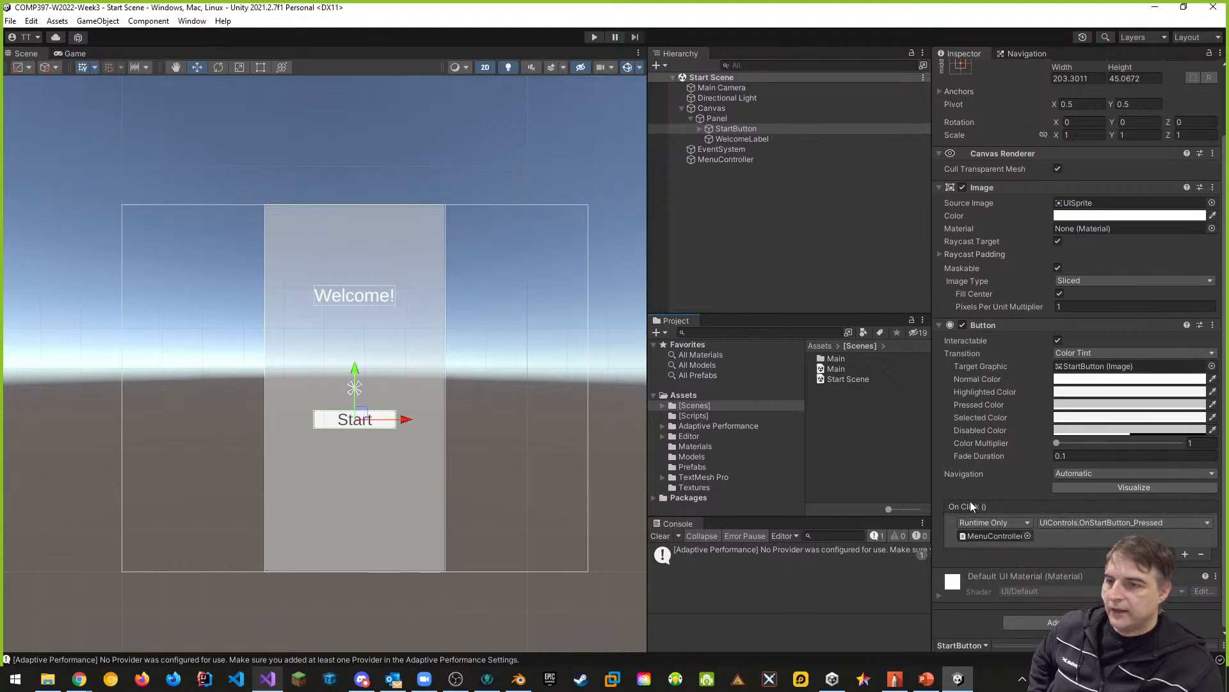
{"action": "left_click", "coordinate": [1201, 553]}
{"action": "left_click", "coordinate": [1186, 553]}
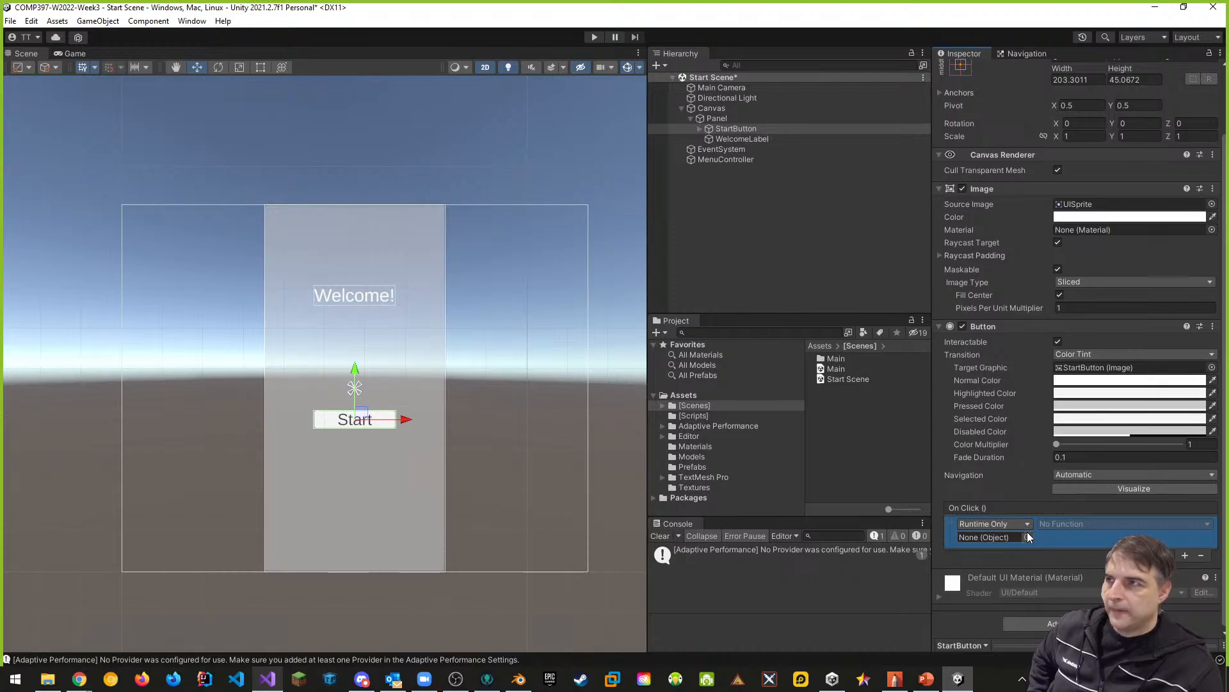
- Check the script component attached to MenuController and return to StartButton's On Click settings
{"action": "left_click", "coordinate": [727, 158]}
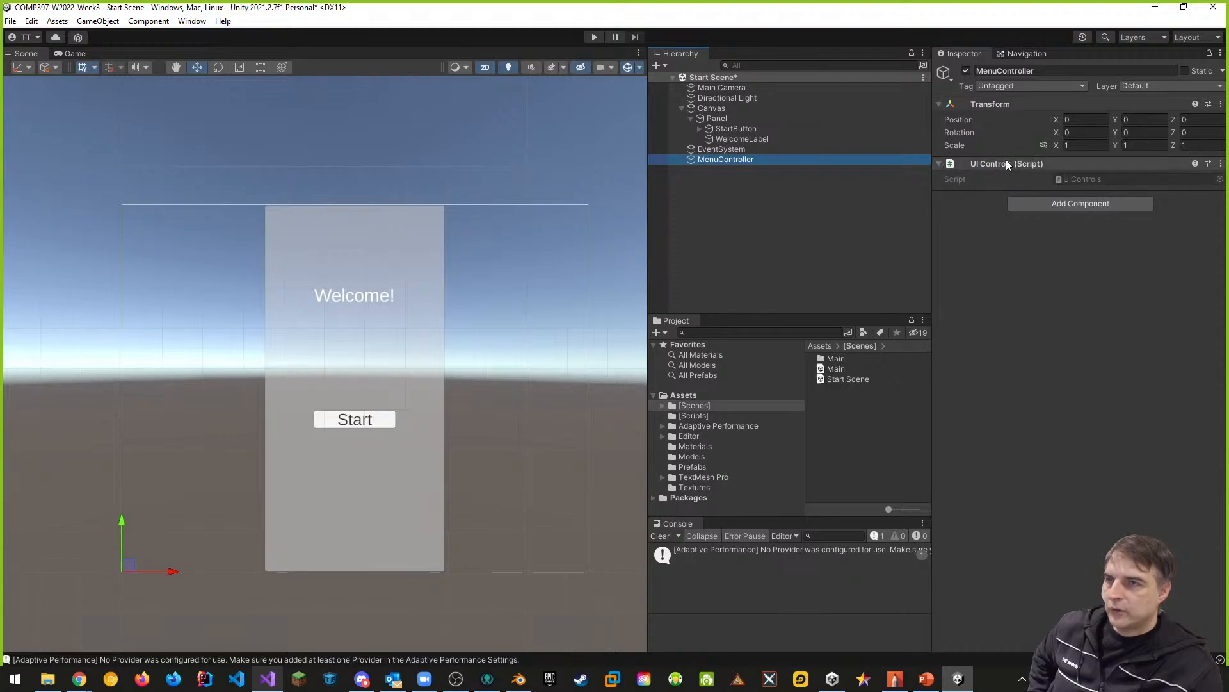
{"action": "left_click", "coordinate": [736, 129]}
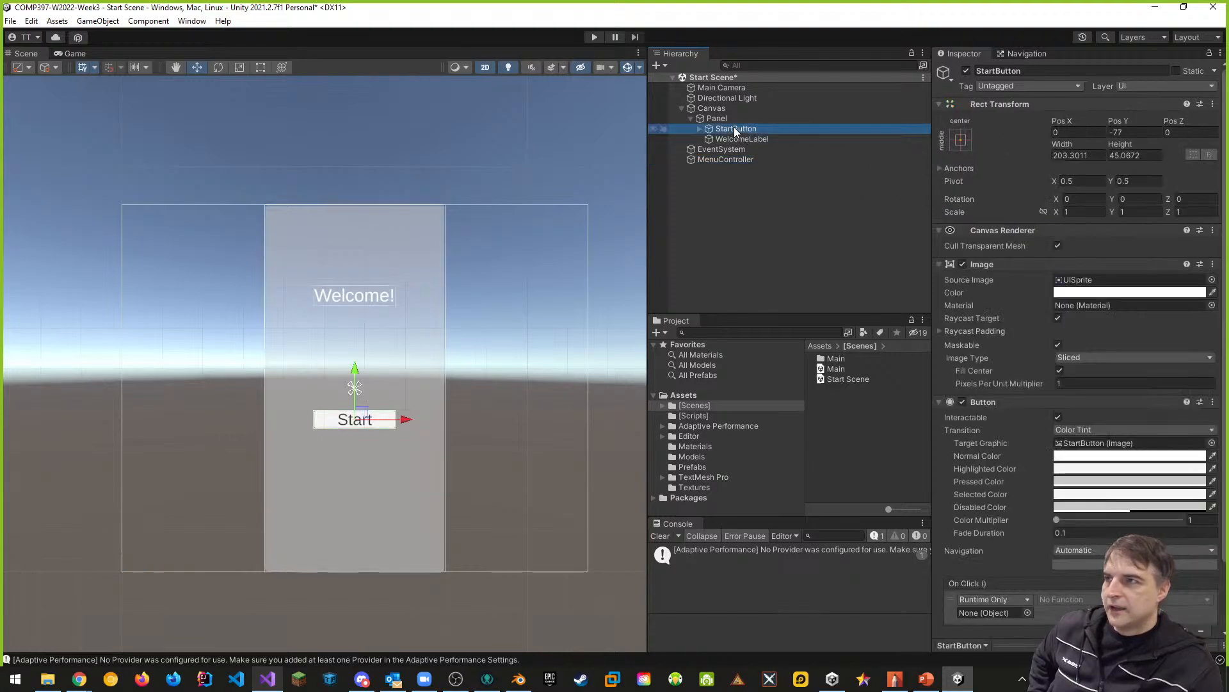
{"action": "scroll", "coordinate": [985, 506], "scroll_direction": "down", "scroll_amount": 3}
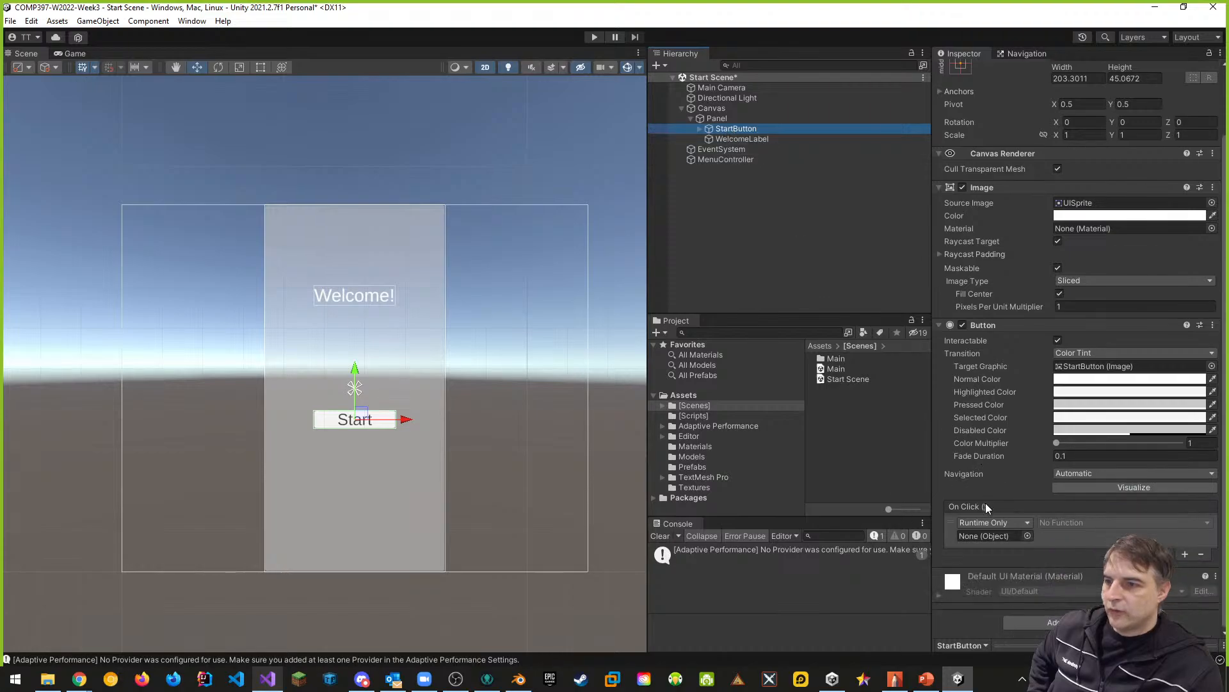
- Try assigning the UIControls script asset from [Scripts] as the On Click object and check its available functions
{"action": "left_click", "coordinate": [694, 416]}
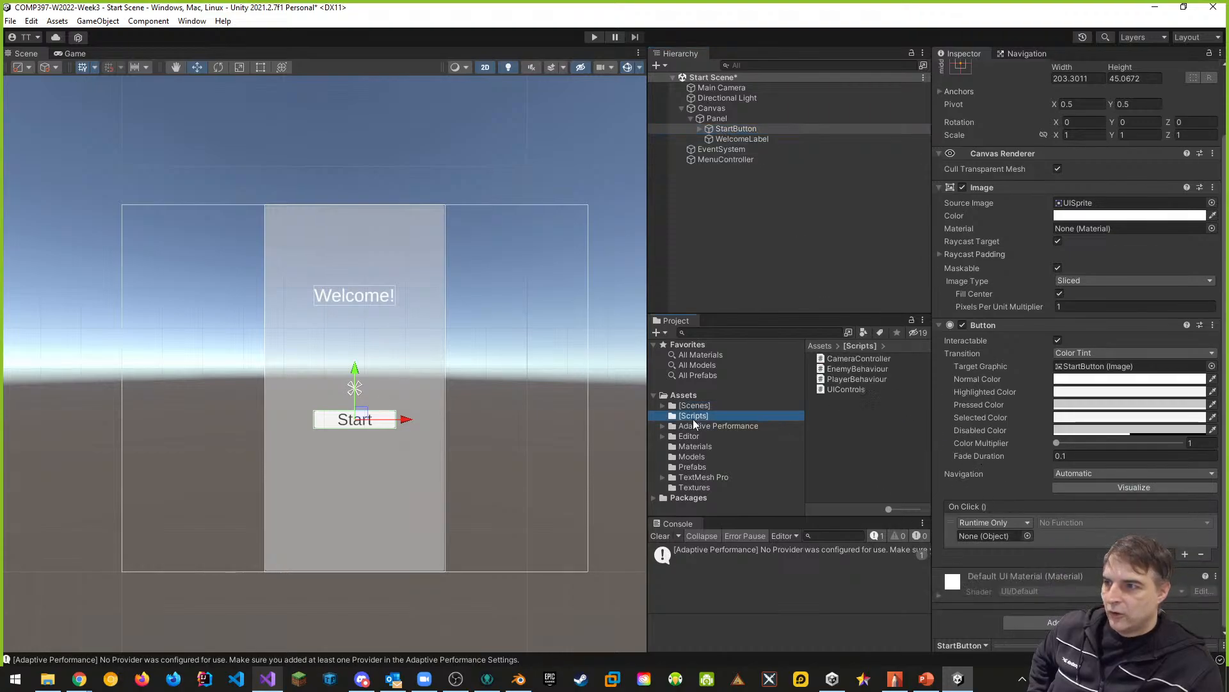
{"action": "left_click_drag", "start_coordinate": [844, 390], "coordinate": [984, 537]}
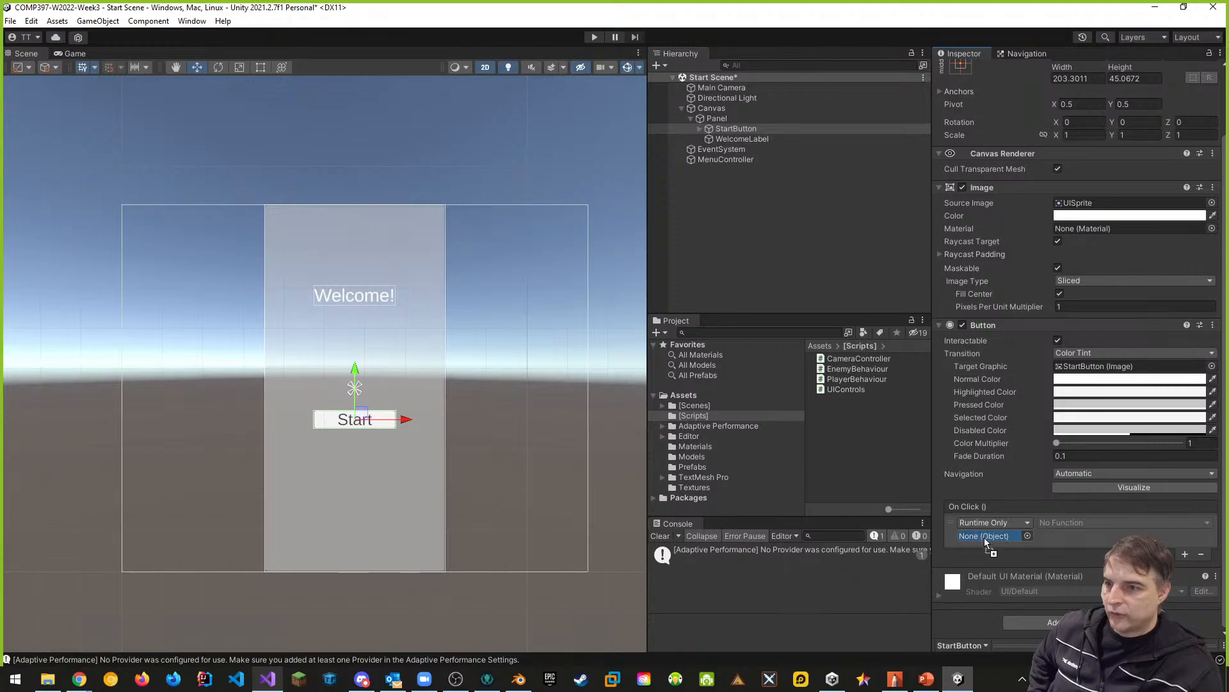
{"action": "left_click", "coordinate": [1055, 522]}
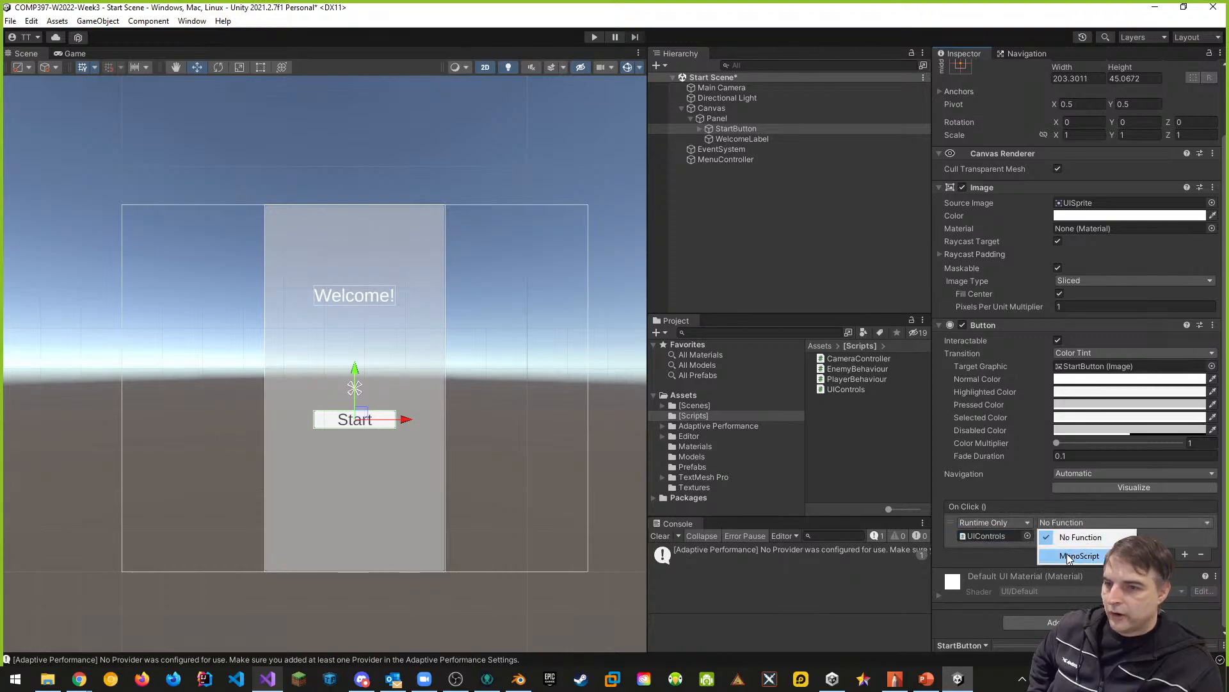
{"action": "mouse_move", "coordinate": [1068, 557]}
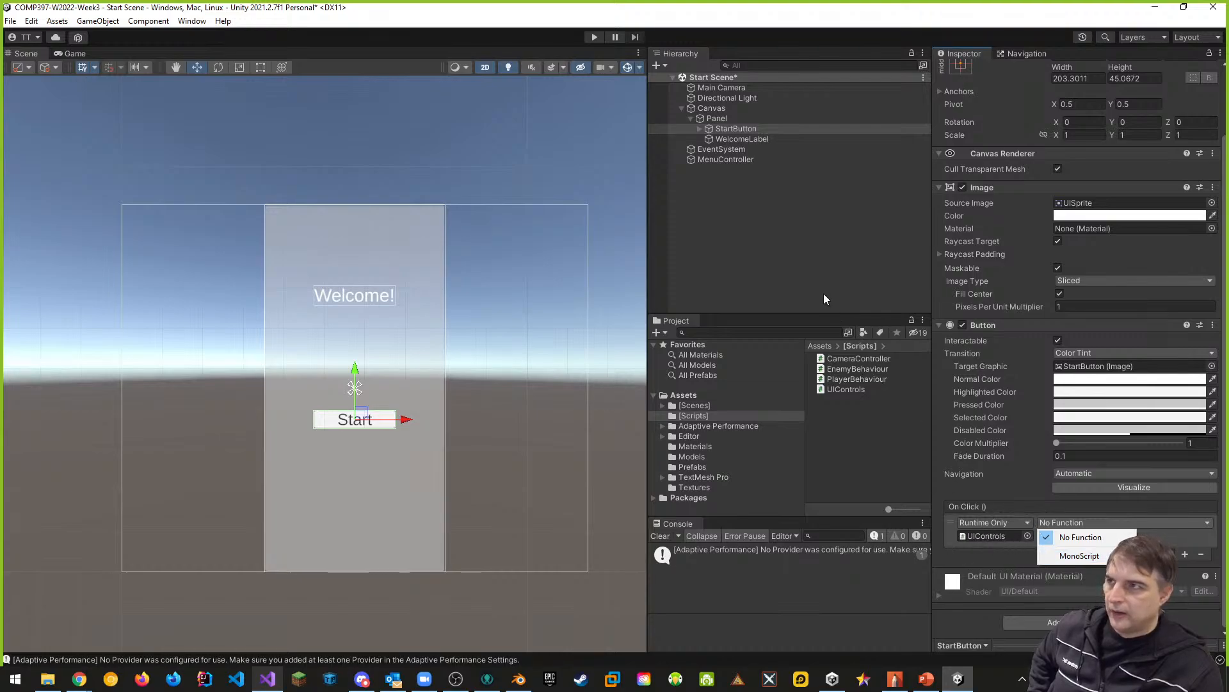
{"action": "left_click", "coordinate": [813, 267]}
- Recheck MenuController's script component and assign the MenuController object to StartButton's On Click entry in place of the script asset
{"action": "left_click", "coordinate": [716, 160]}
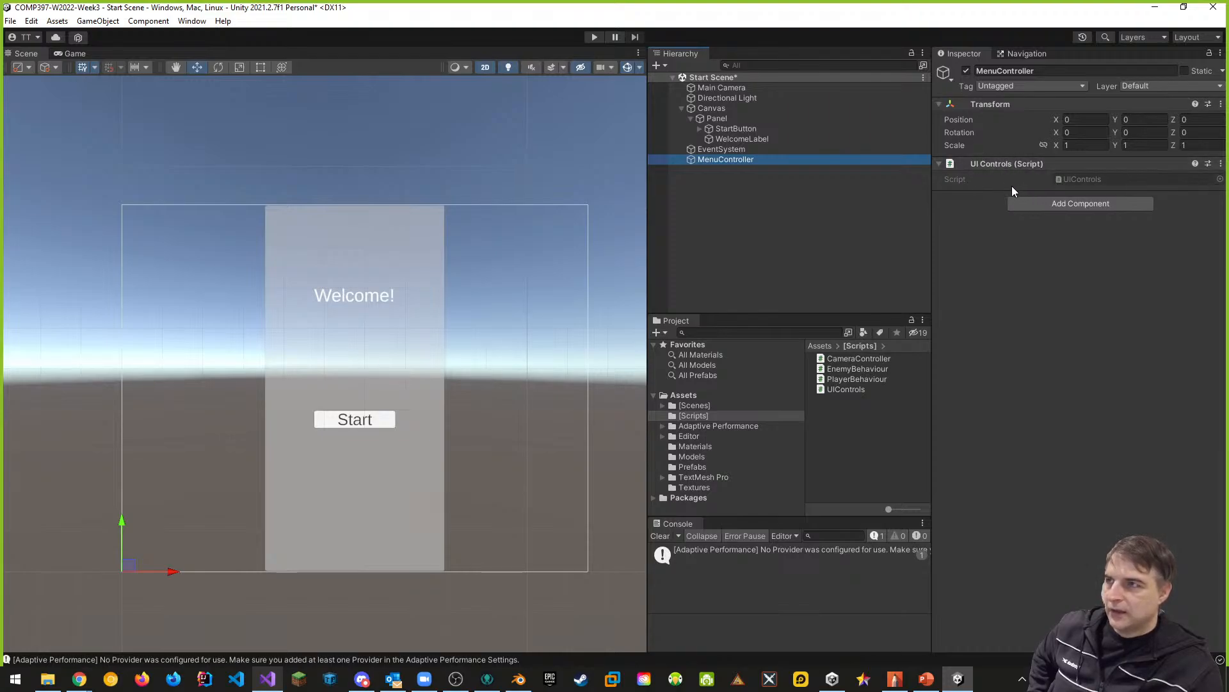
{"action": "left_click", "coordinate": [734, 130]}
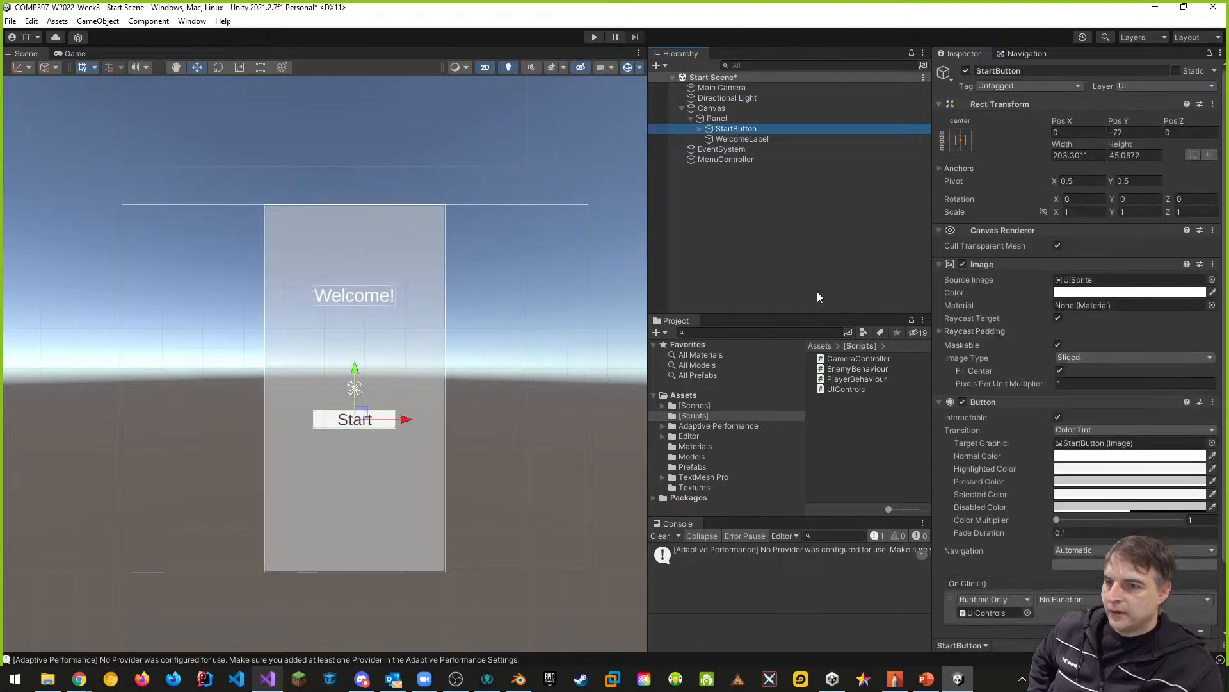
{"action": "left_click_drag", "start_coordinate": [725, 159], "coordinate": [900, 430]}
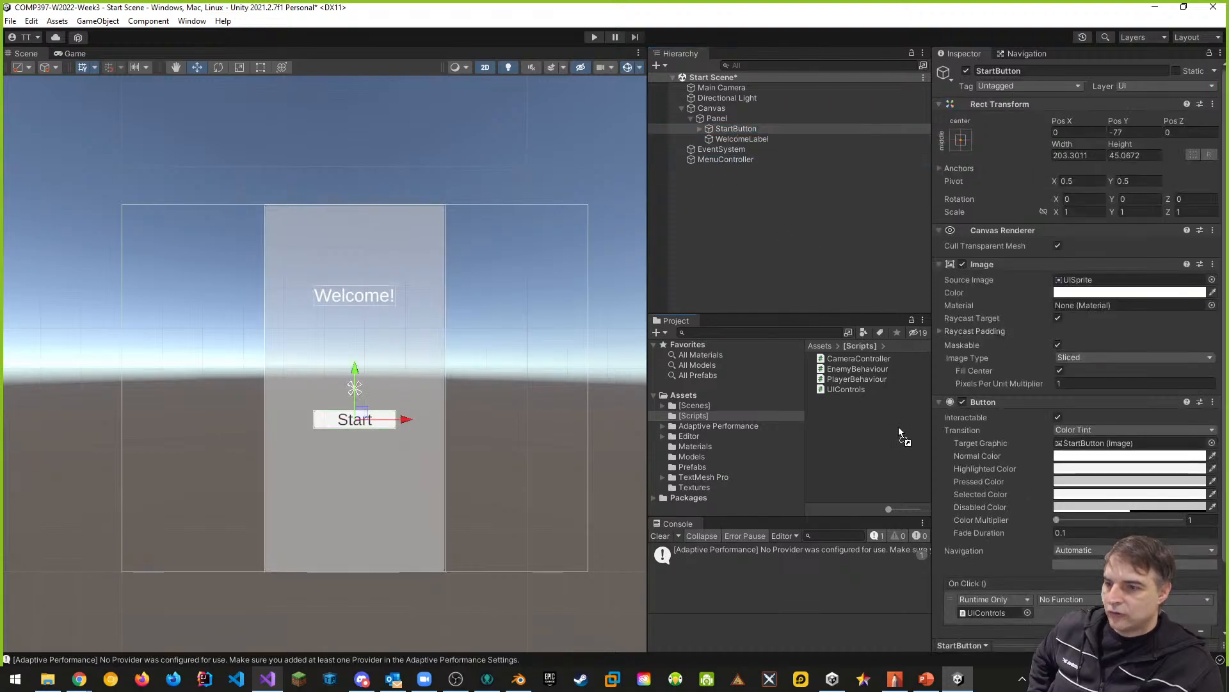
{"action": "left_click_drag", "start_coordinate": [978, 617], "coordinate": [978, 614]}
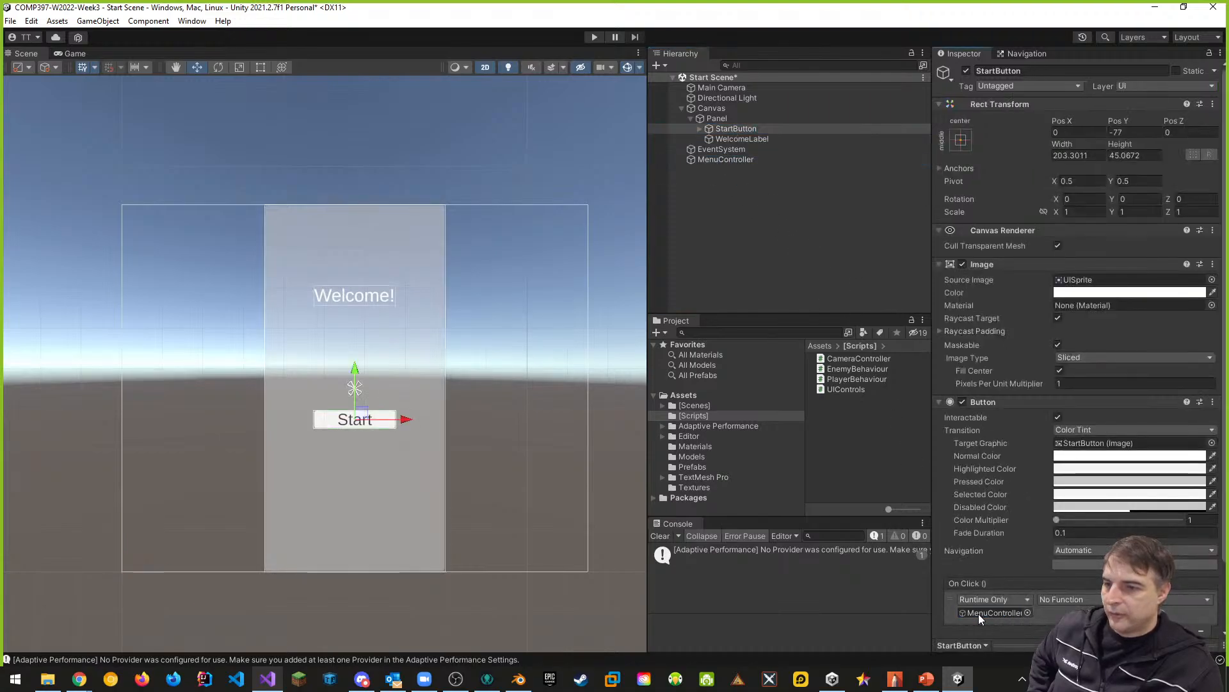
- Set StartButton's On Click function to UIControls.OnStartButton_Pressed and save the scene
{"action": "scroll", "coordinate": [1031, 545], "scroll_direction": "down", "scroll_amount": 3}
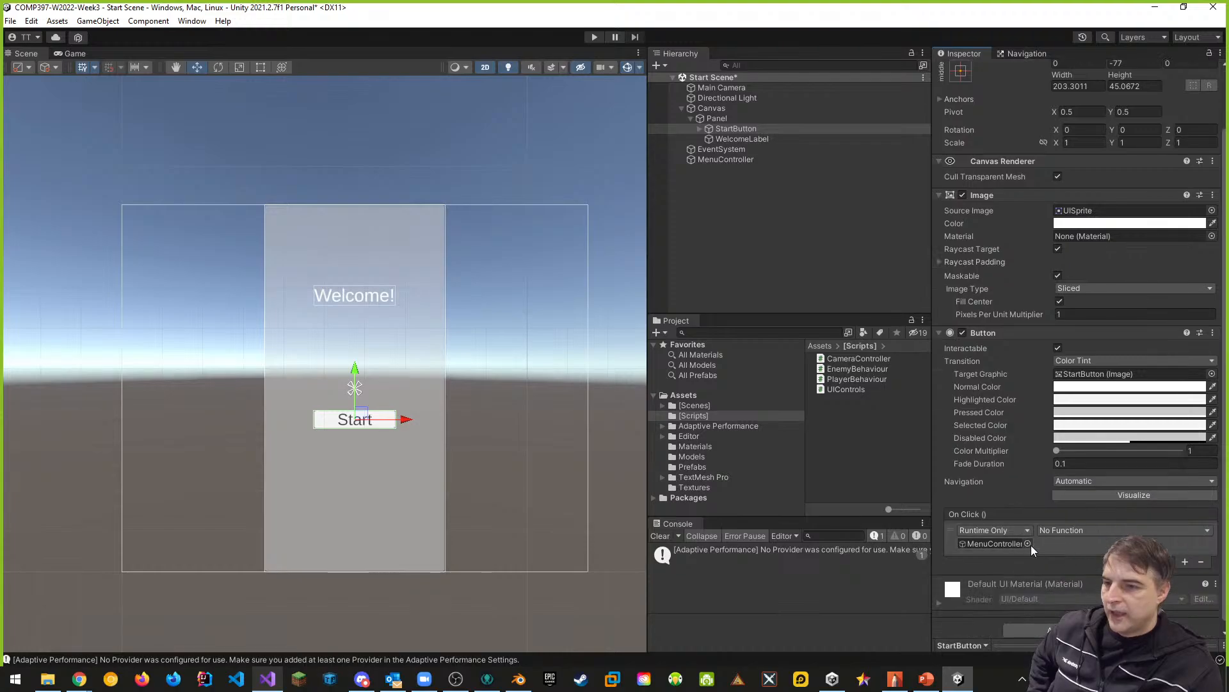
{"action": "left_click", "coordinate": [1104, 531]}
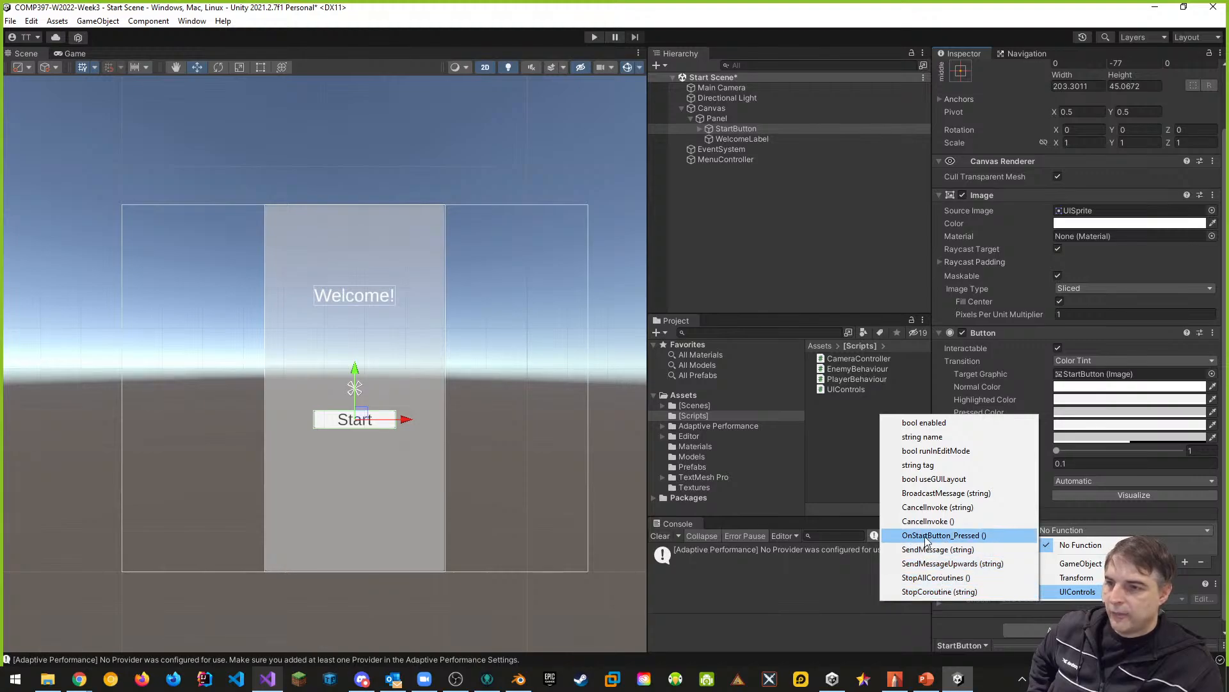
{"action": "left_click", "coordinate": [966, 538]}
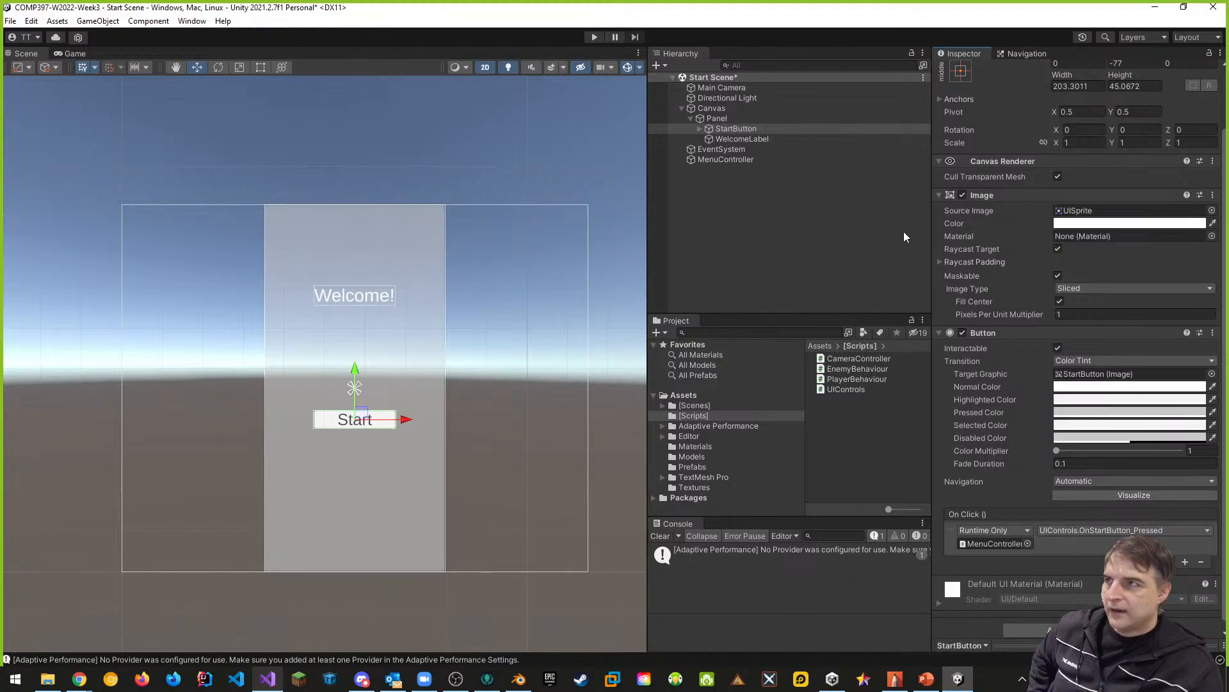
{"action": "key", "text": "ctrl+s"}
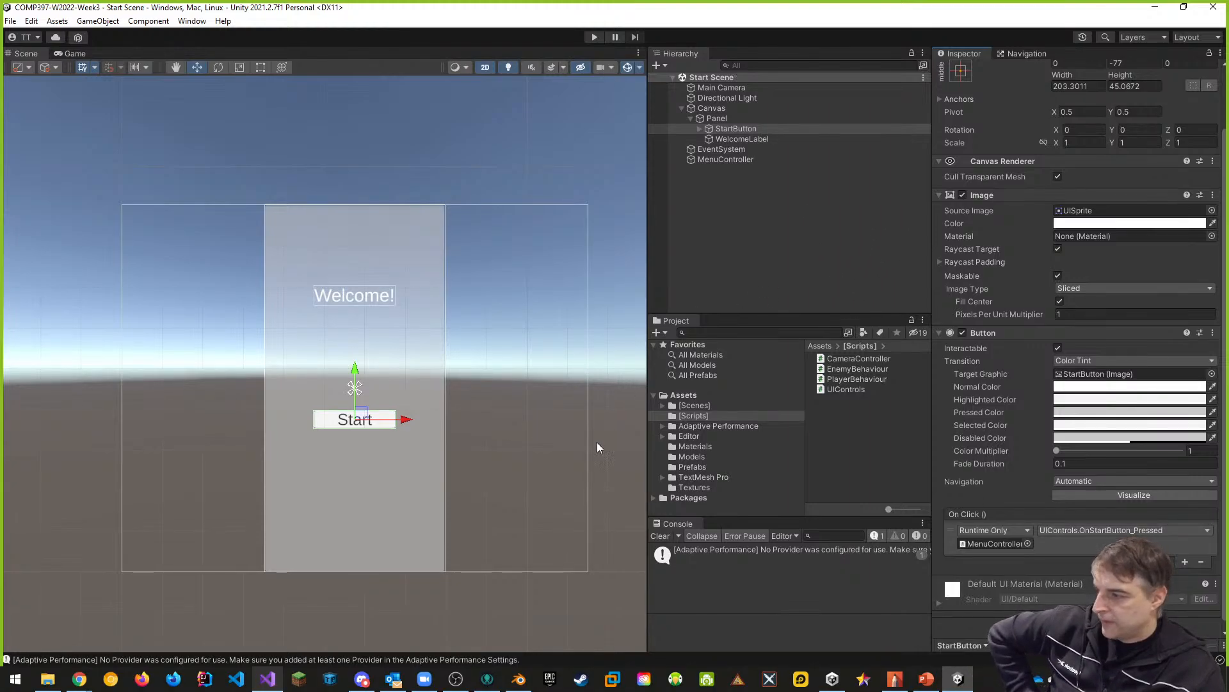
- Check the scene name loaded by the UIControls script in Visual Studio against the Scenes In Build list in Unity's Build Settings
{"action": "left_click", "coordinate": [268, 680]}
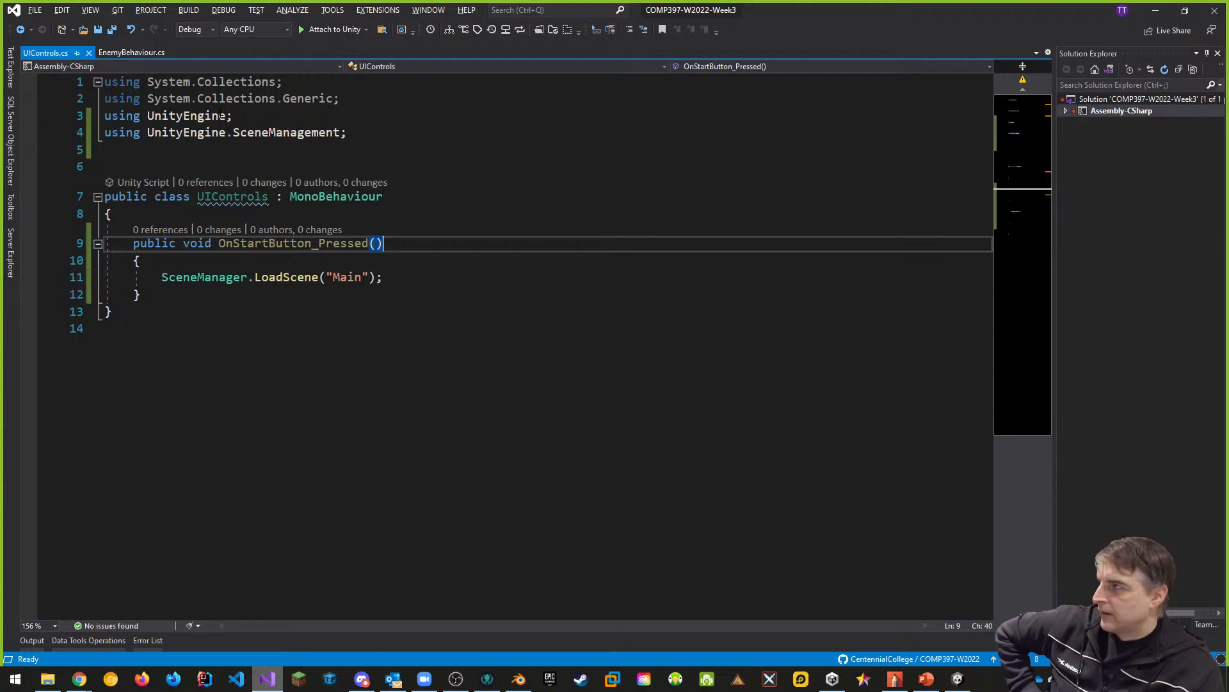
{"action": "left_click", "coordinate": [959, 680]}
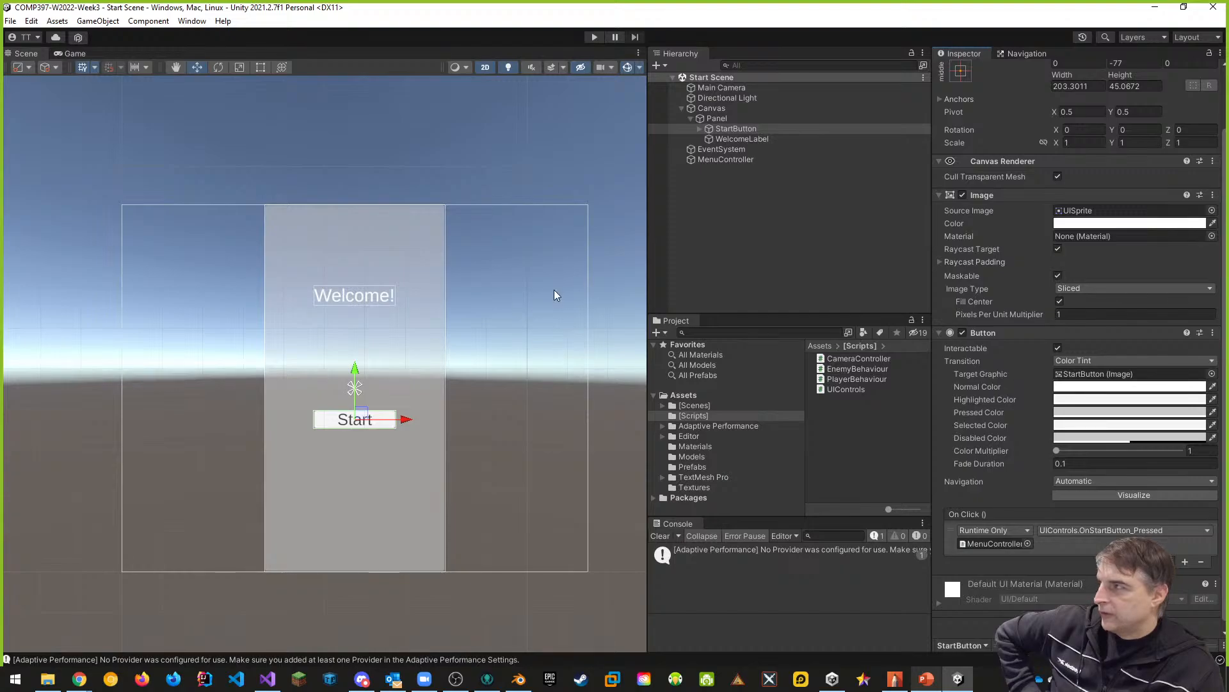
{"action": "left_click", "coordinate": [11, 23]}
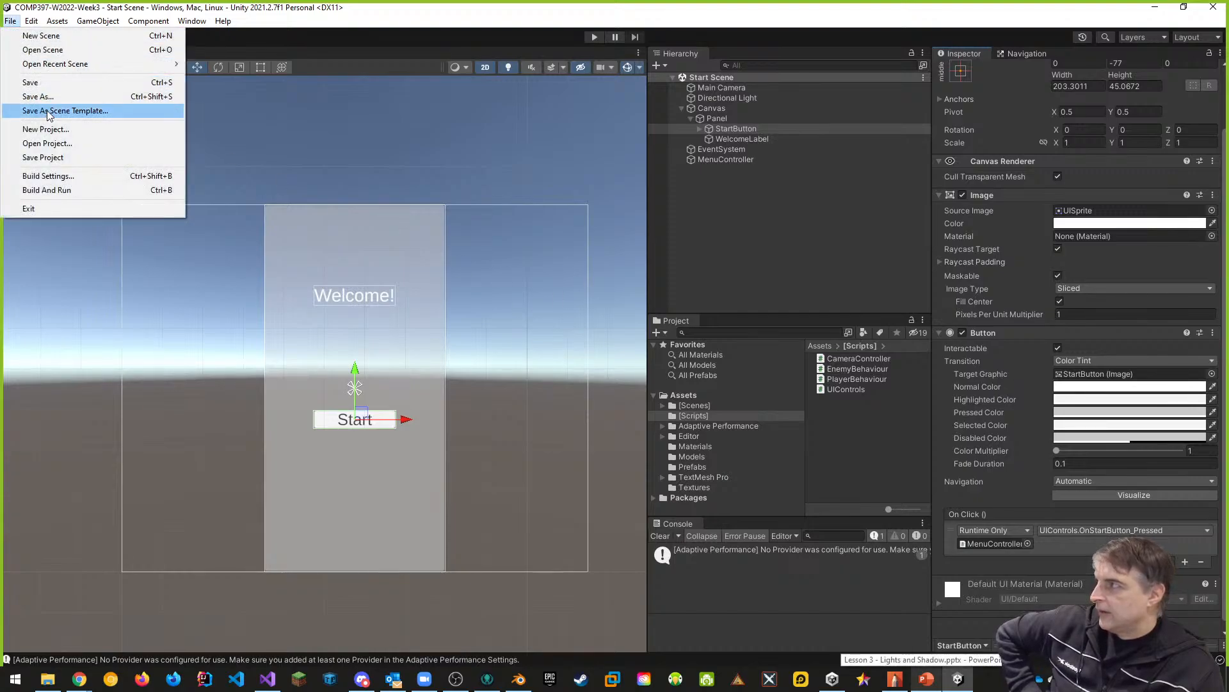
{"action": "left_click", "coordinate": [52, 175]}
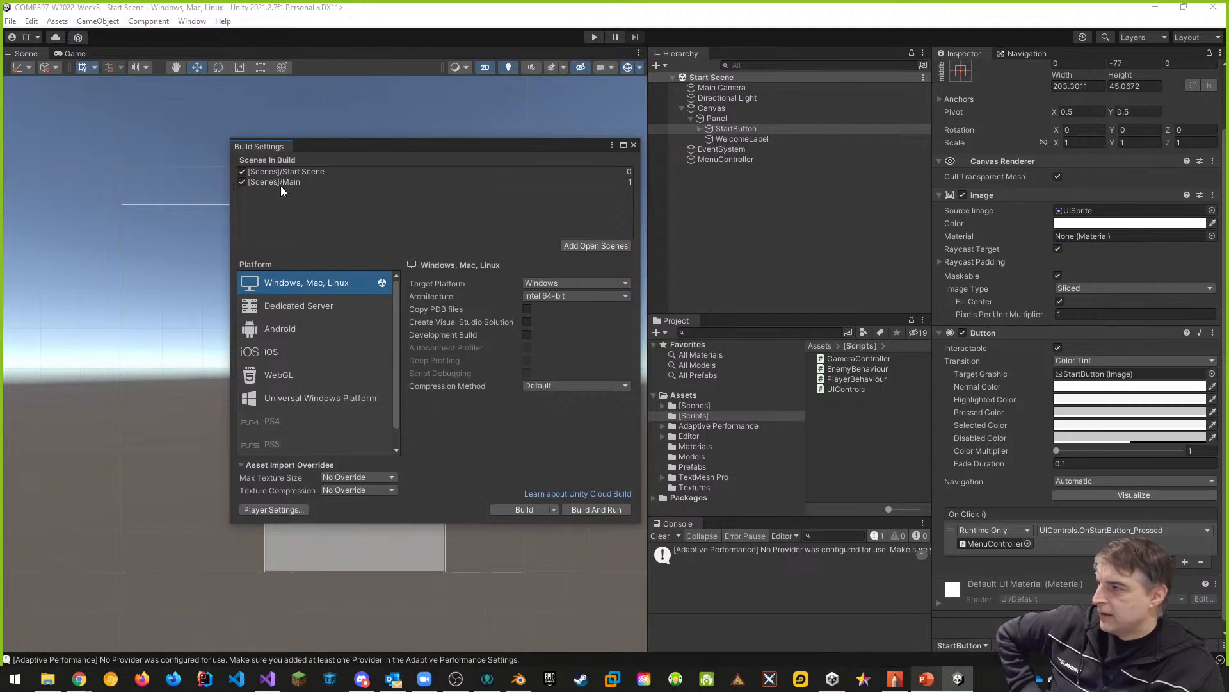
{"action": "left_click_drag", "start_coordinate": [417, 152], "coordinate": [350, 145]}
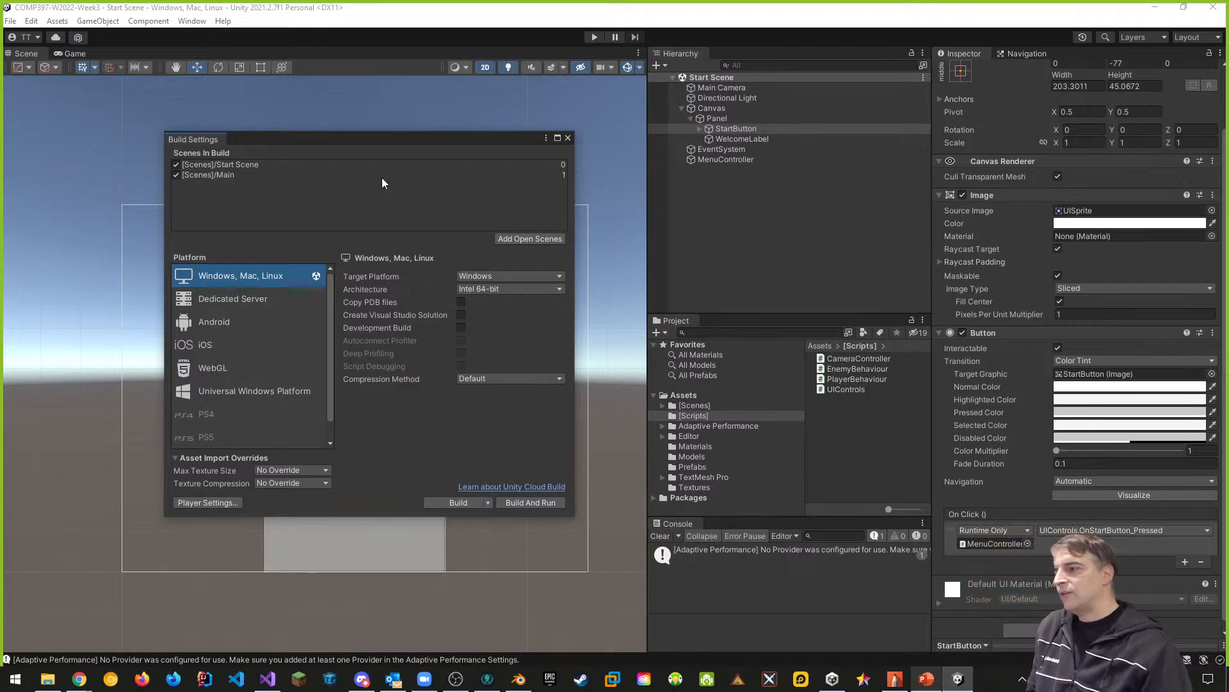
{"action": "left_click", "coordinate": [568, 138]}
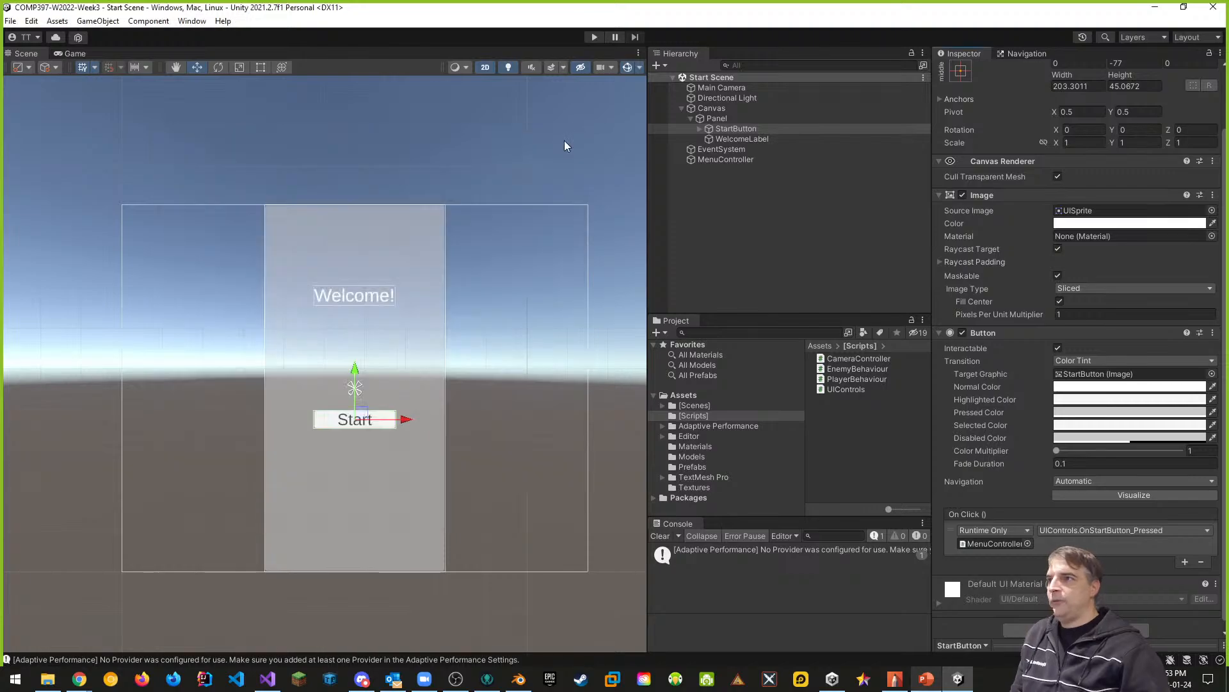
{"action": "left_click", "coordinate": [471, 460]}
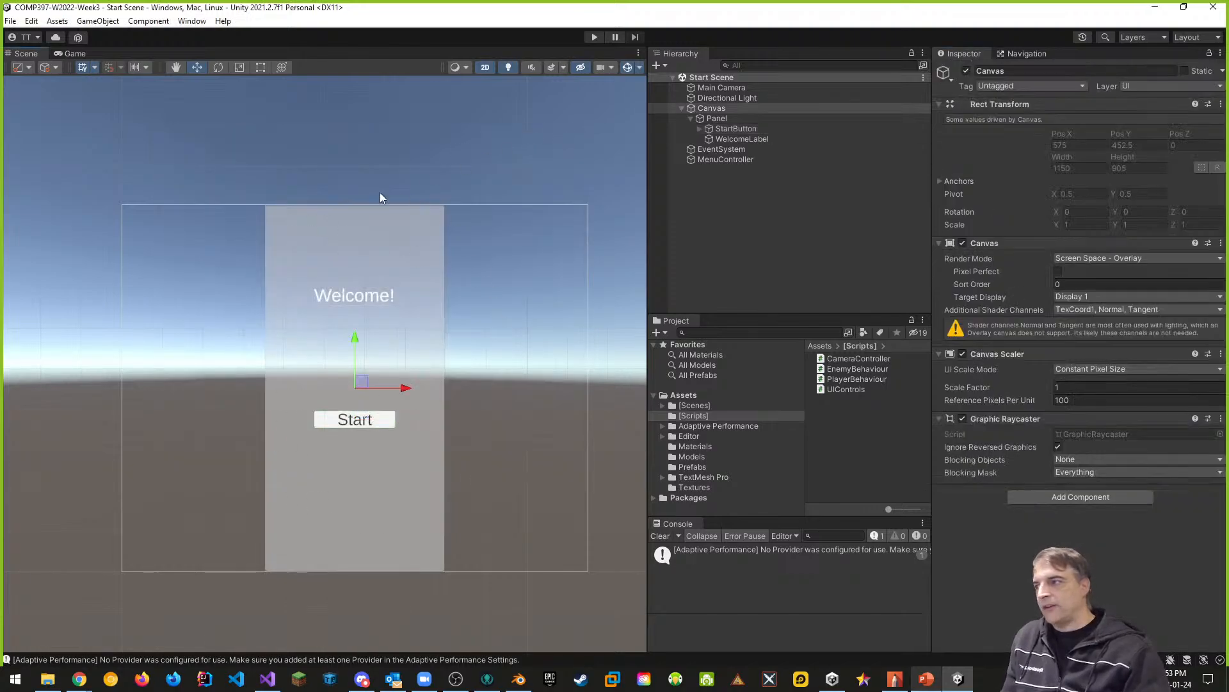